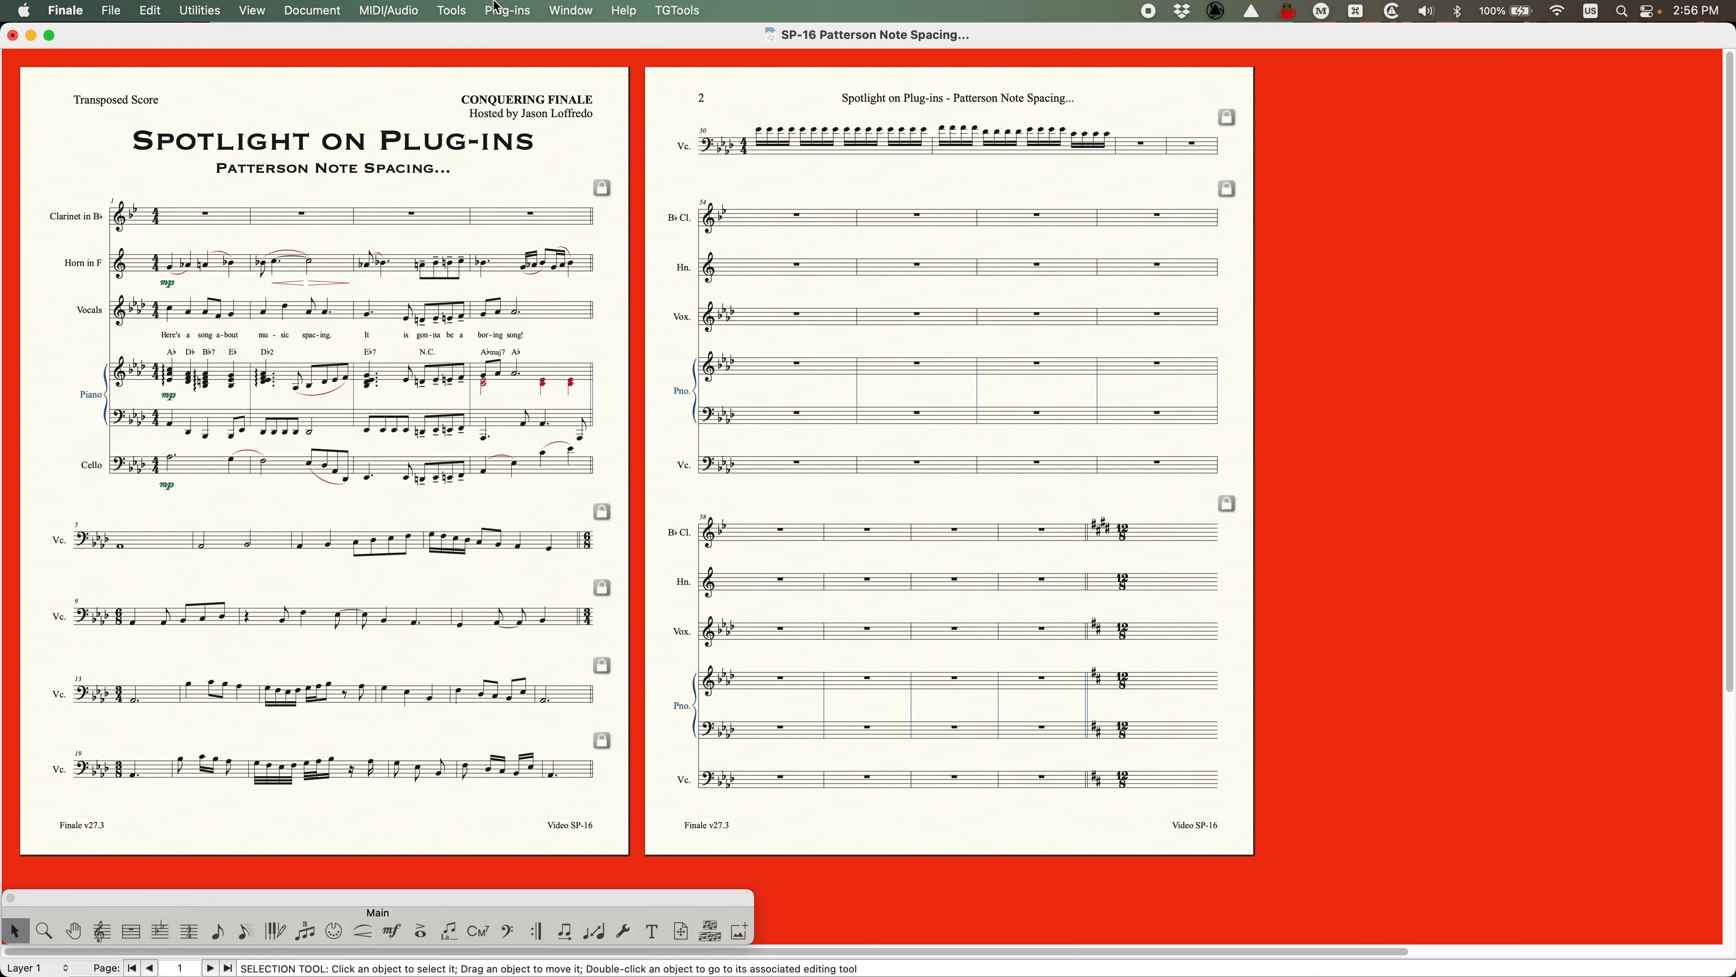
Open the Patterson Note Spacing plug-in's base options
{"action": "left_click", "coordinate": [507, 10]}
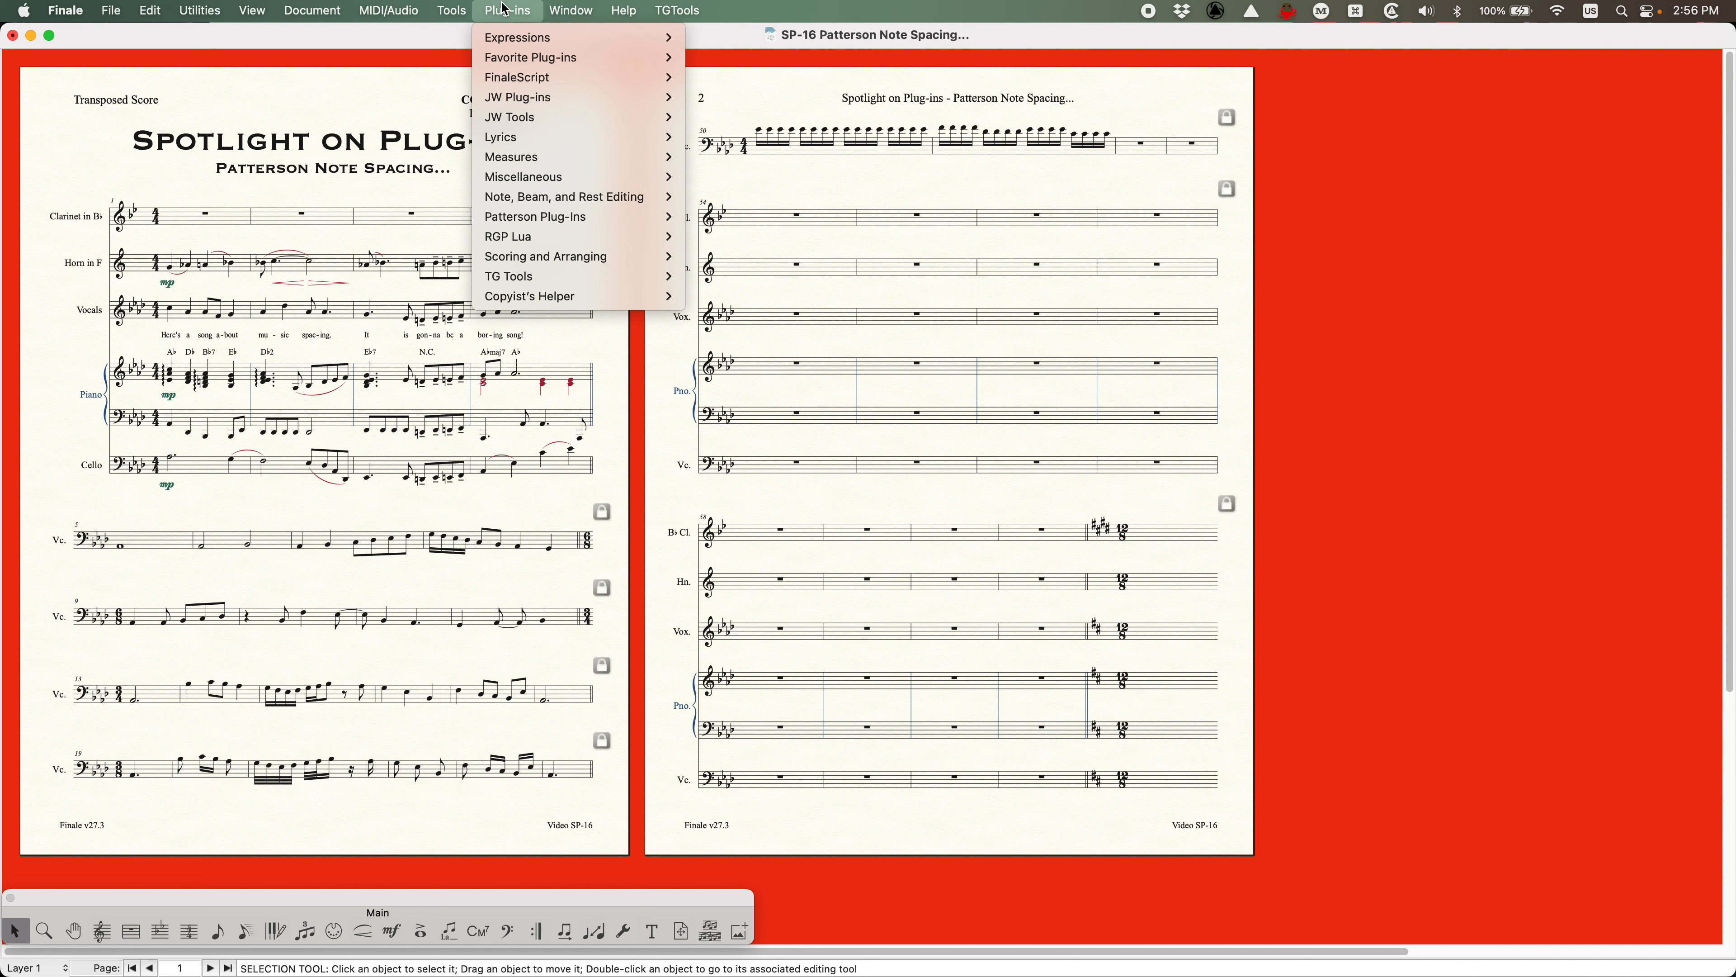
{"action": "mouse_move", "coordinate": [521, 221]}
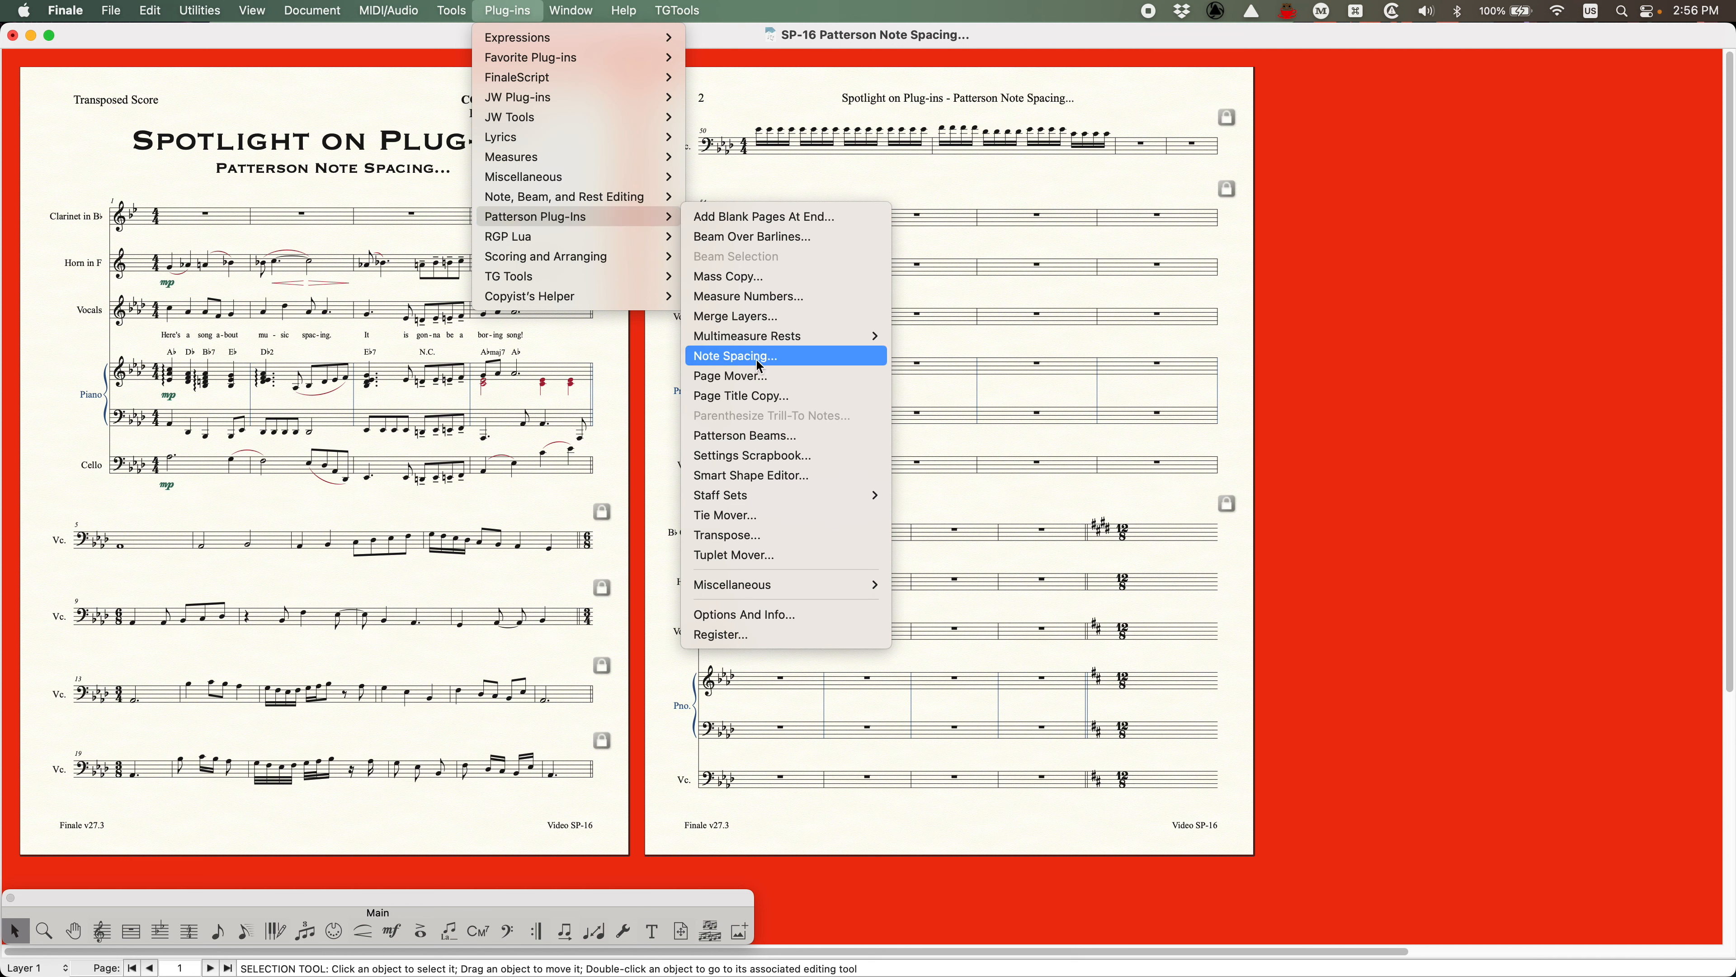
{"action": "left_click", "coordinate": [785, 357]}
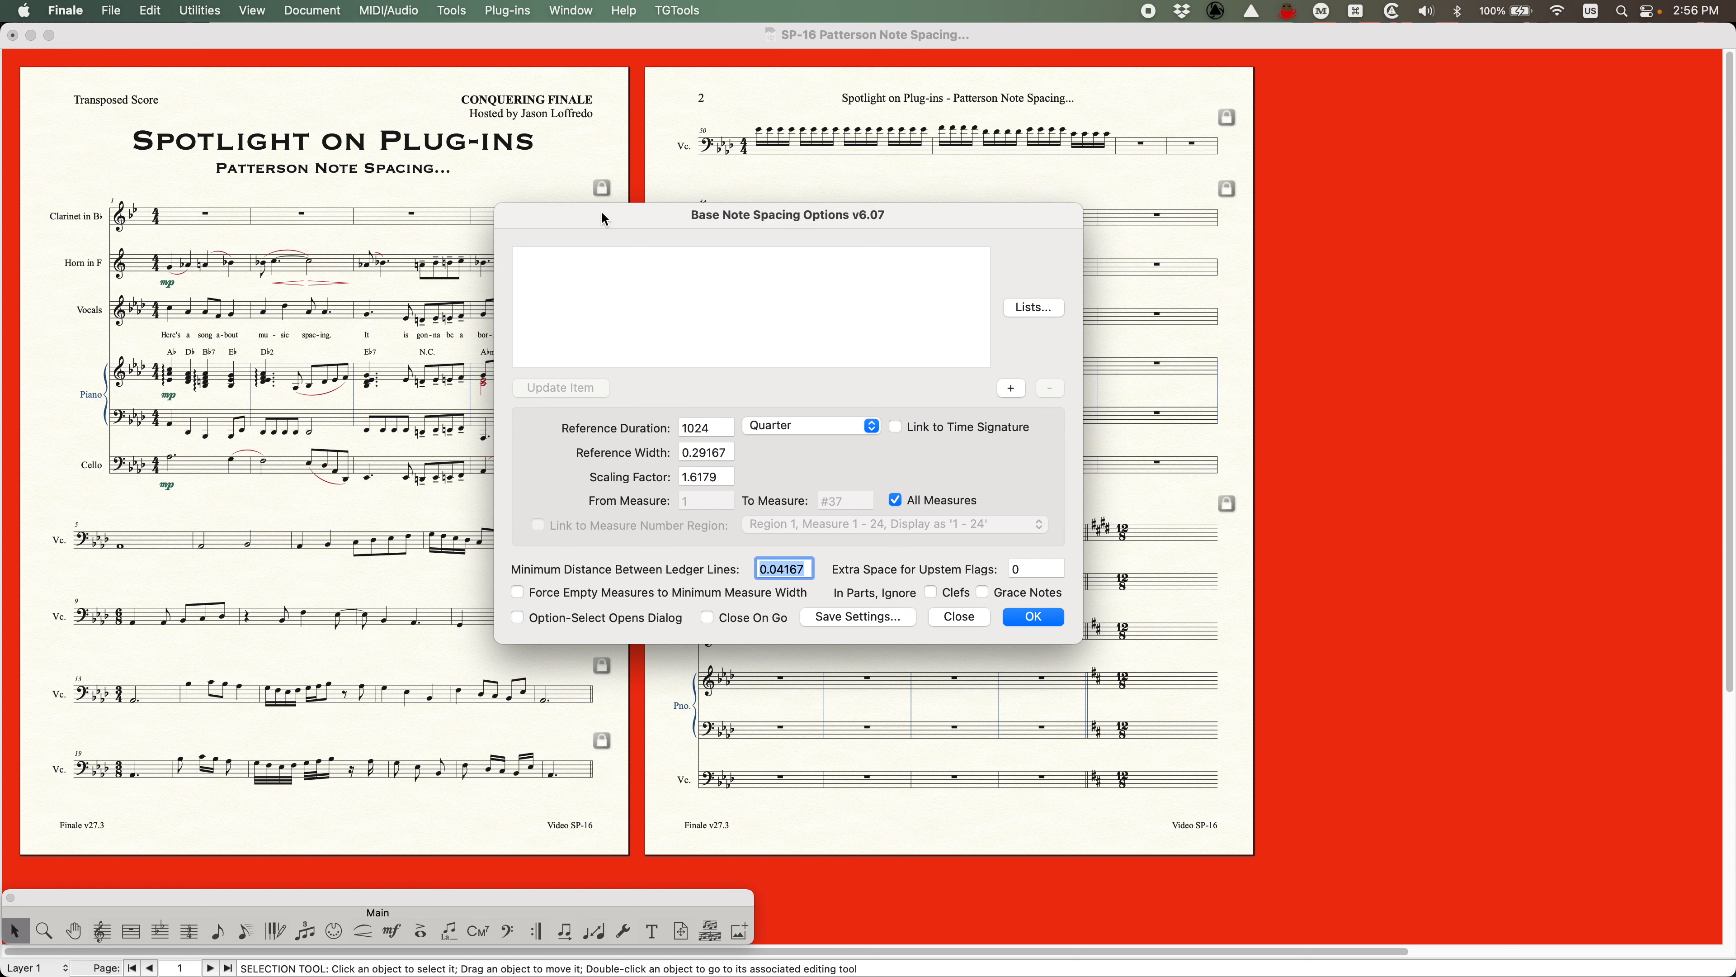
{"action": "left_click_drag", "start_coordinate": [621, 226], "coordinate": [638, 225]}
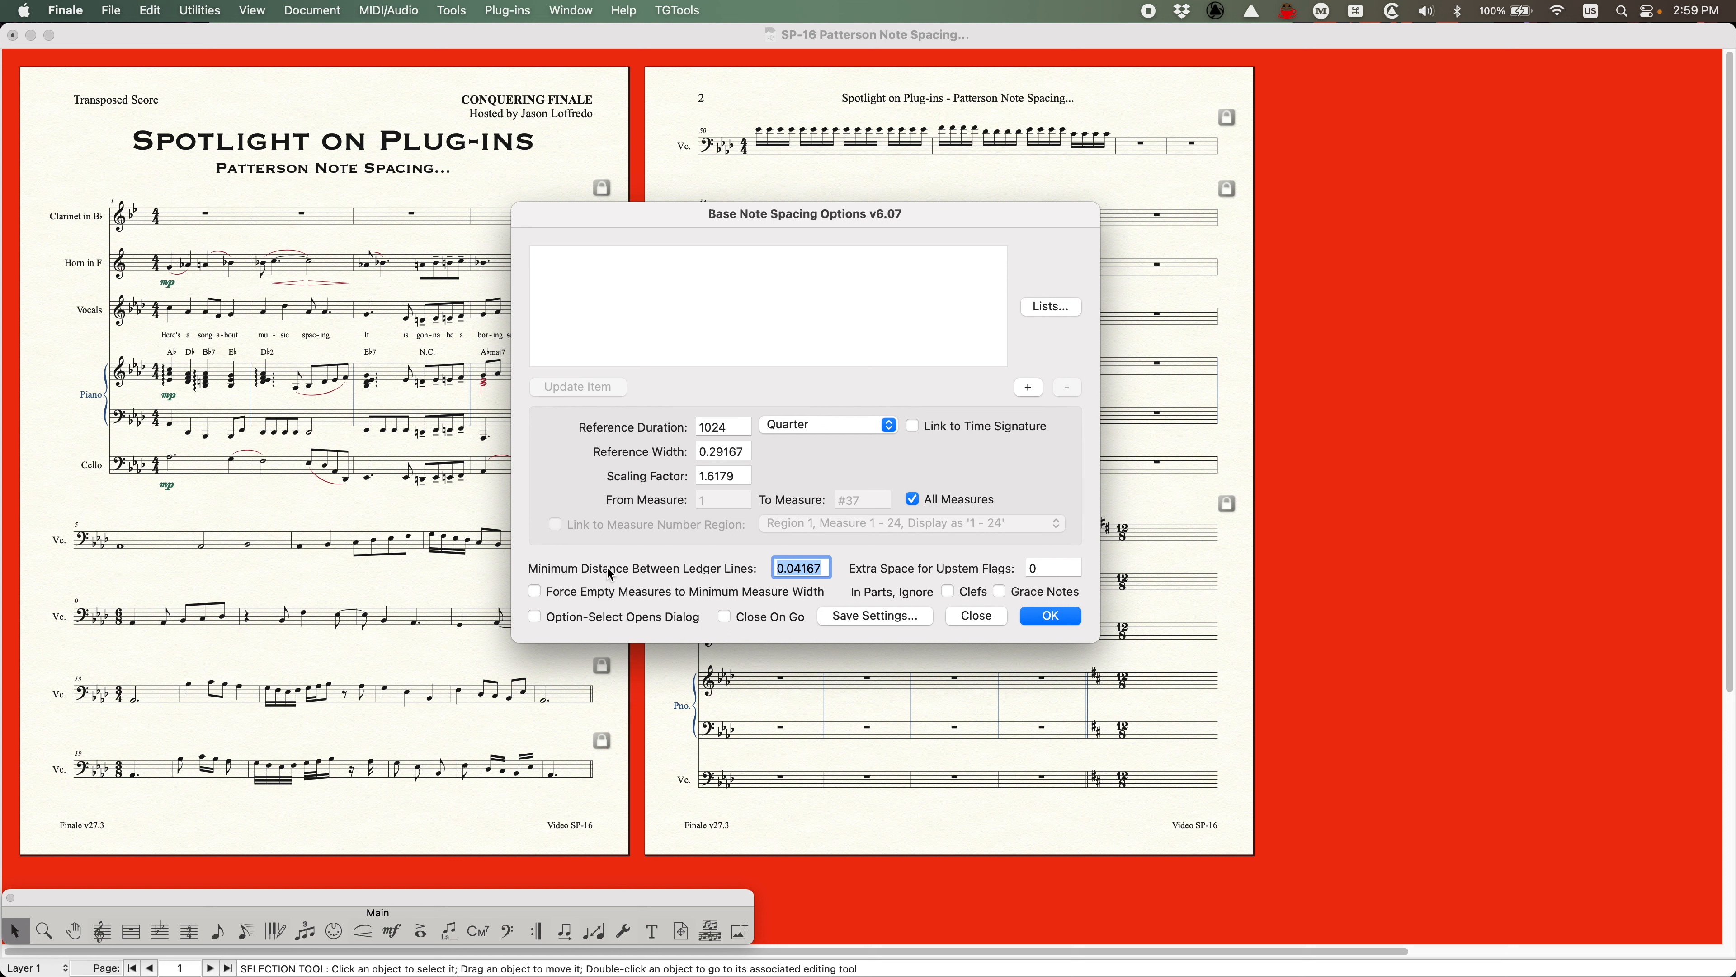
Compare the plug-in's minimum ledger line distance with the minimum distance between items in the document's Music Spacing options
{"action": "left_click", "coordinate": [825, 569]}
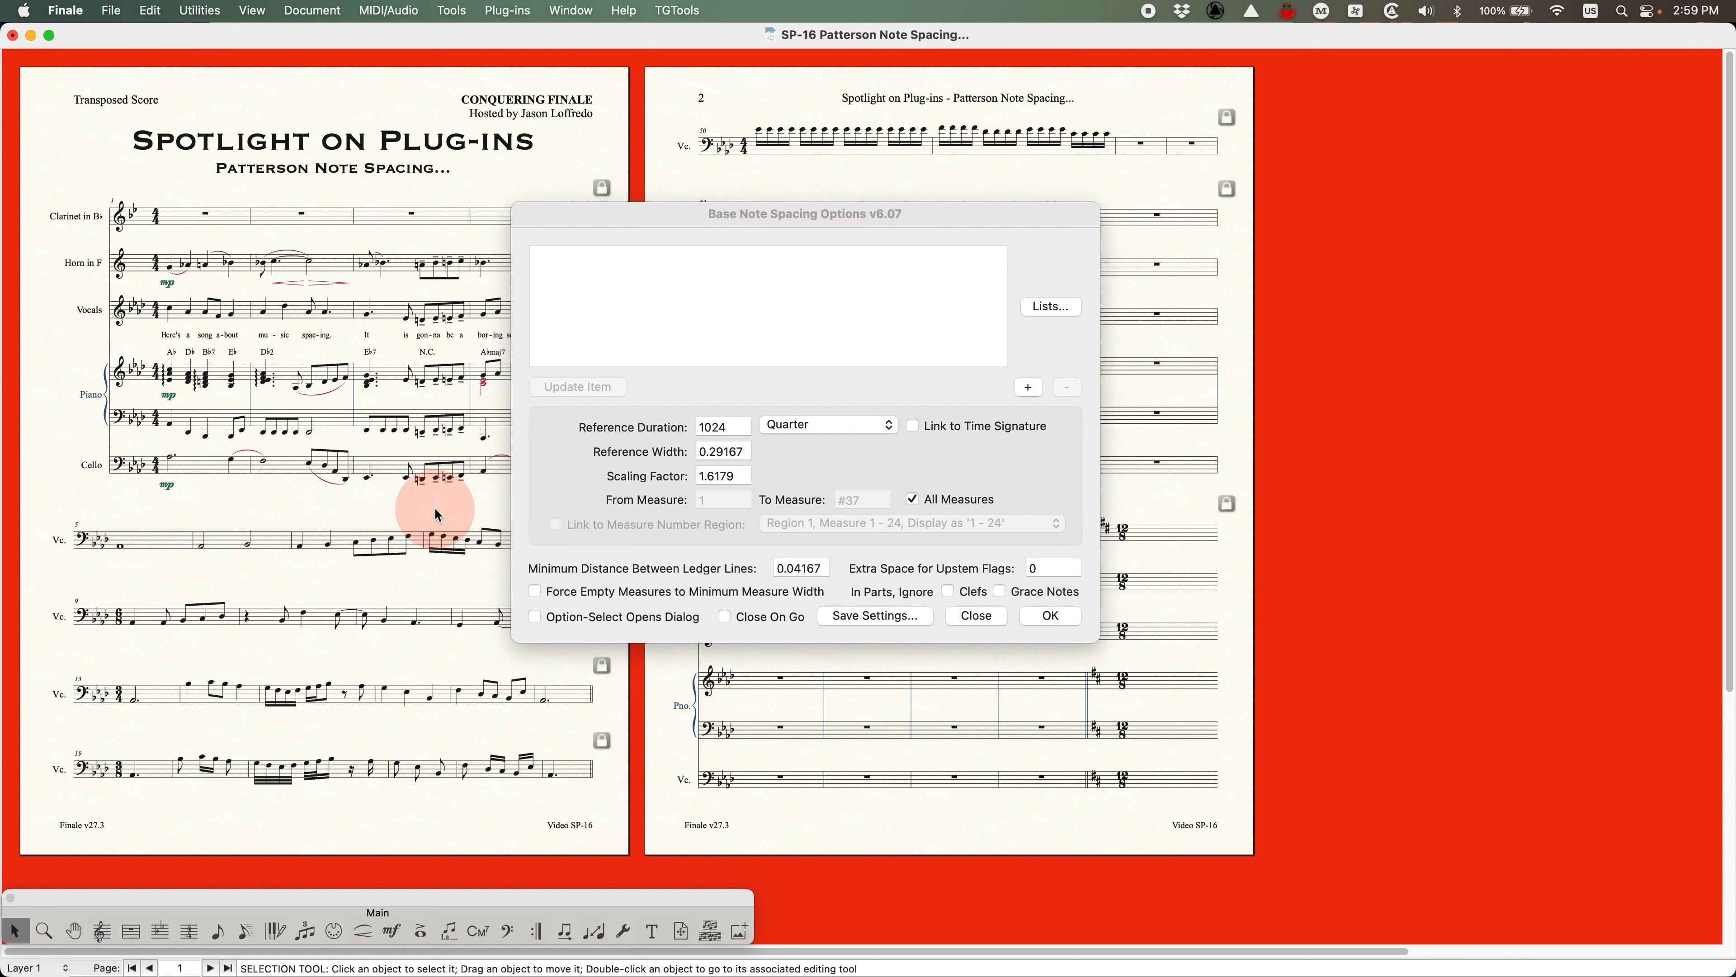
{"action": "key", "text": "alt+super+a"}
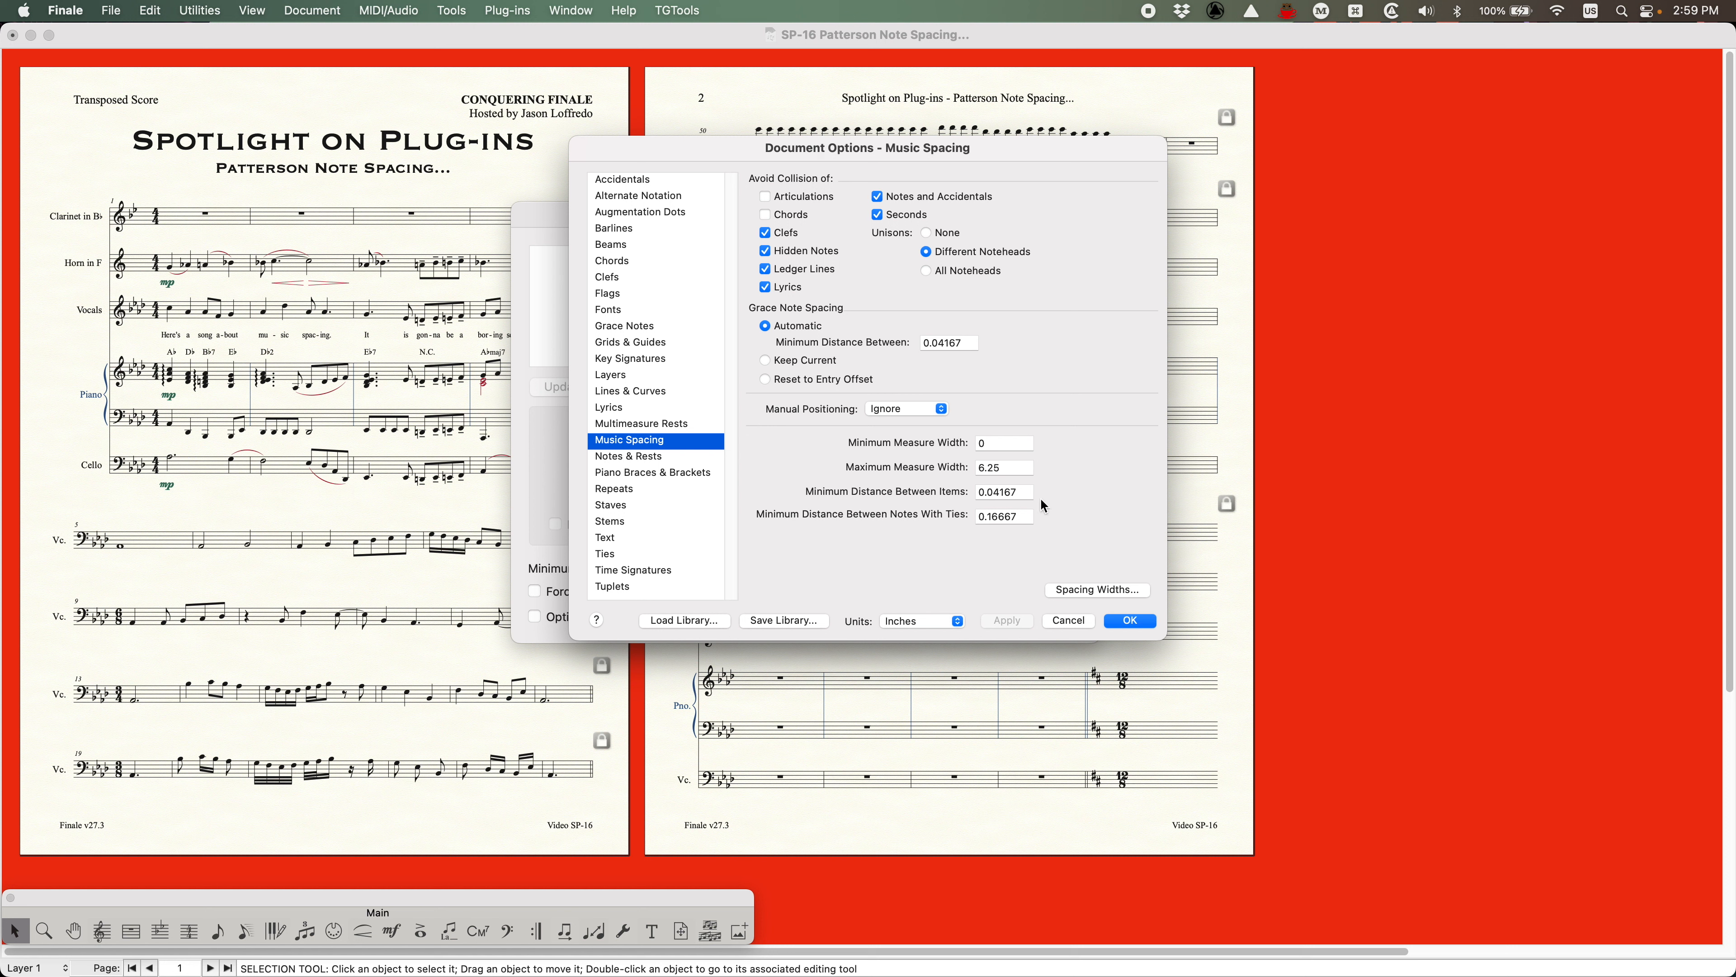
{"action": "double_click", "coordinate": [1015, 493]}
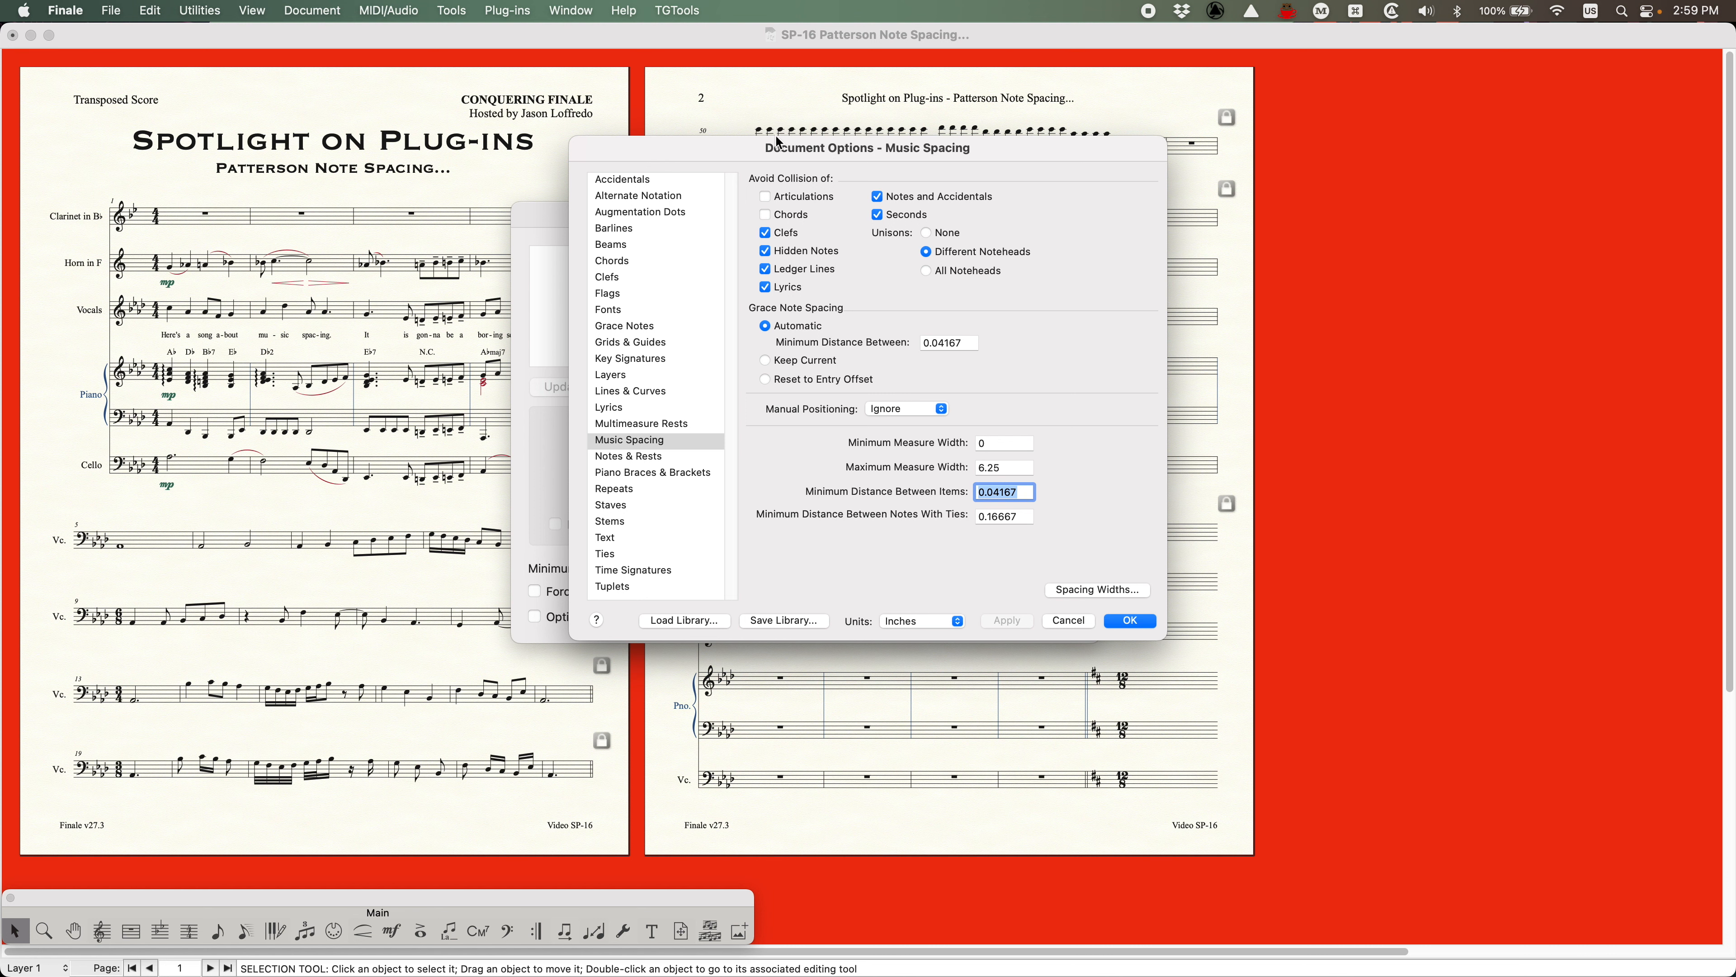
{"action": "left_click_drag", "start_coordinate": [759, 154], "coordinate": [1159, 130]}
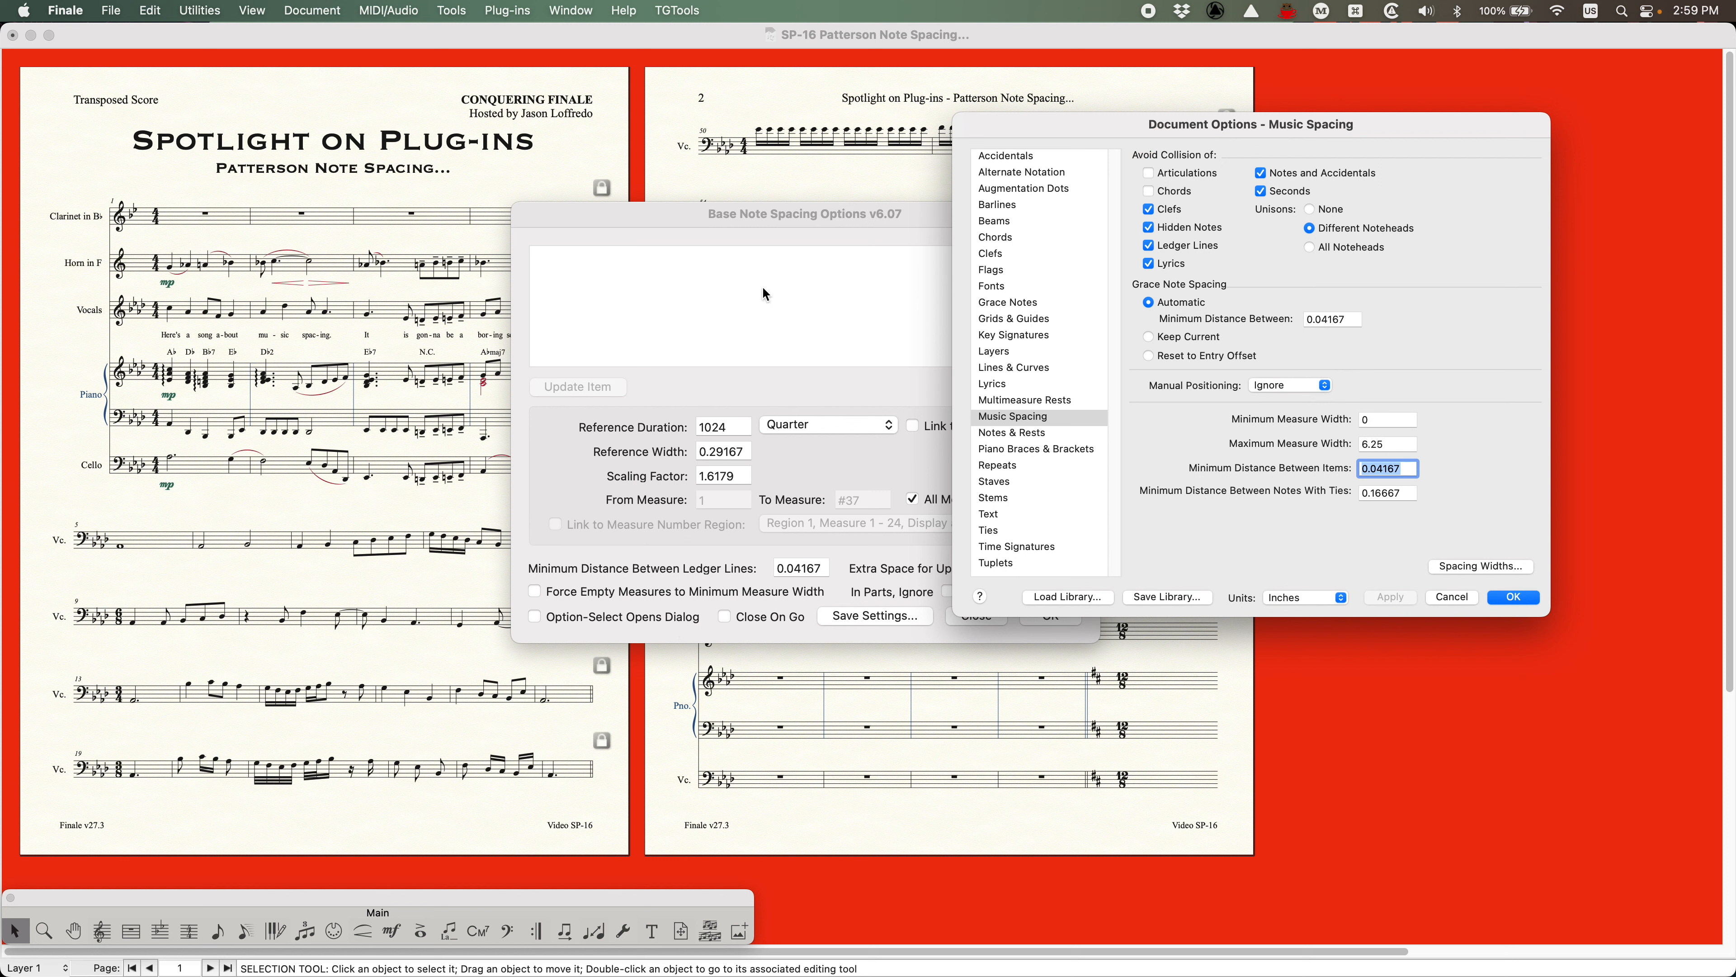
{"action": "left_click_drag", "start_coordinate": [689, 209], "coordinate": [540, 180]}
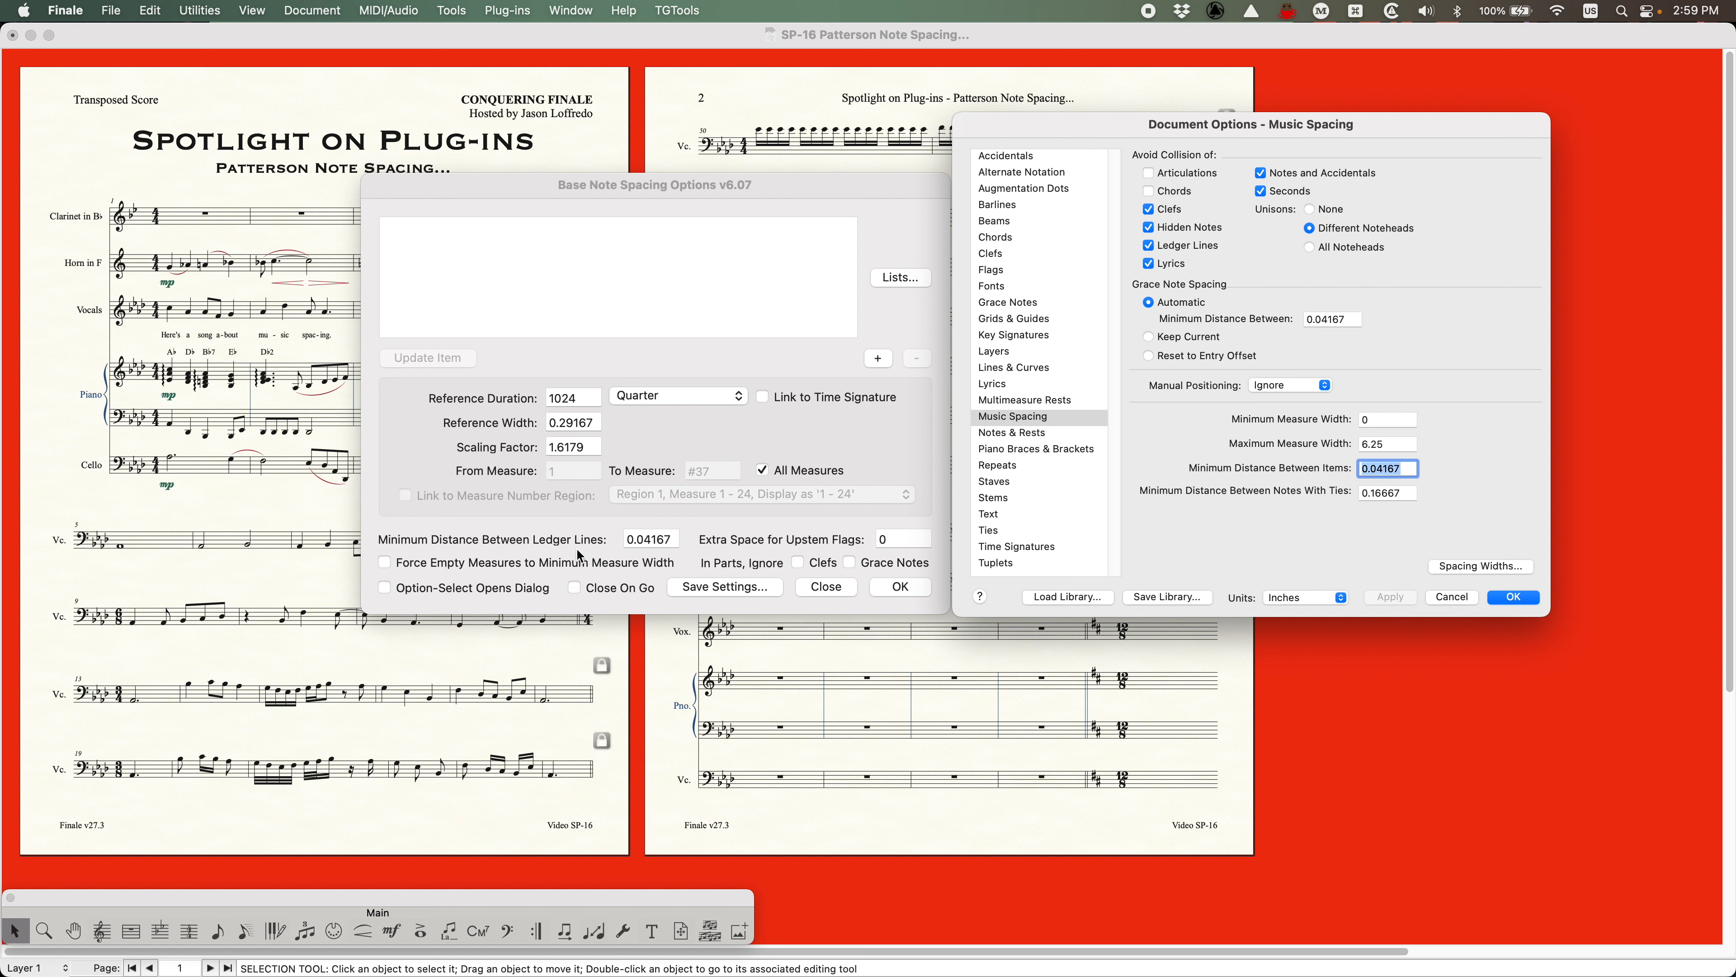
{"action": "left_click", "coordinate": [1467, 599]}
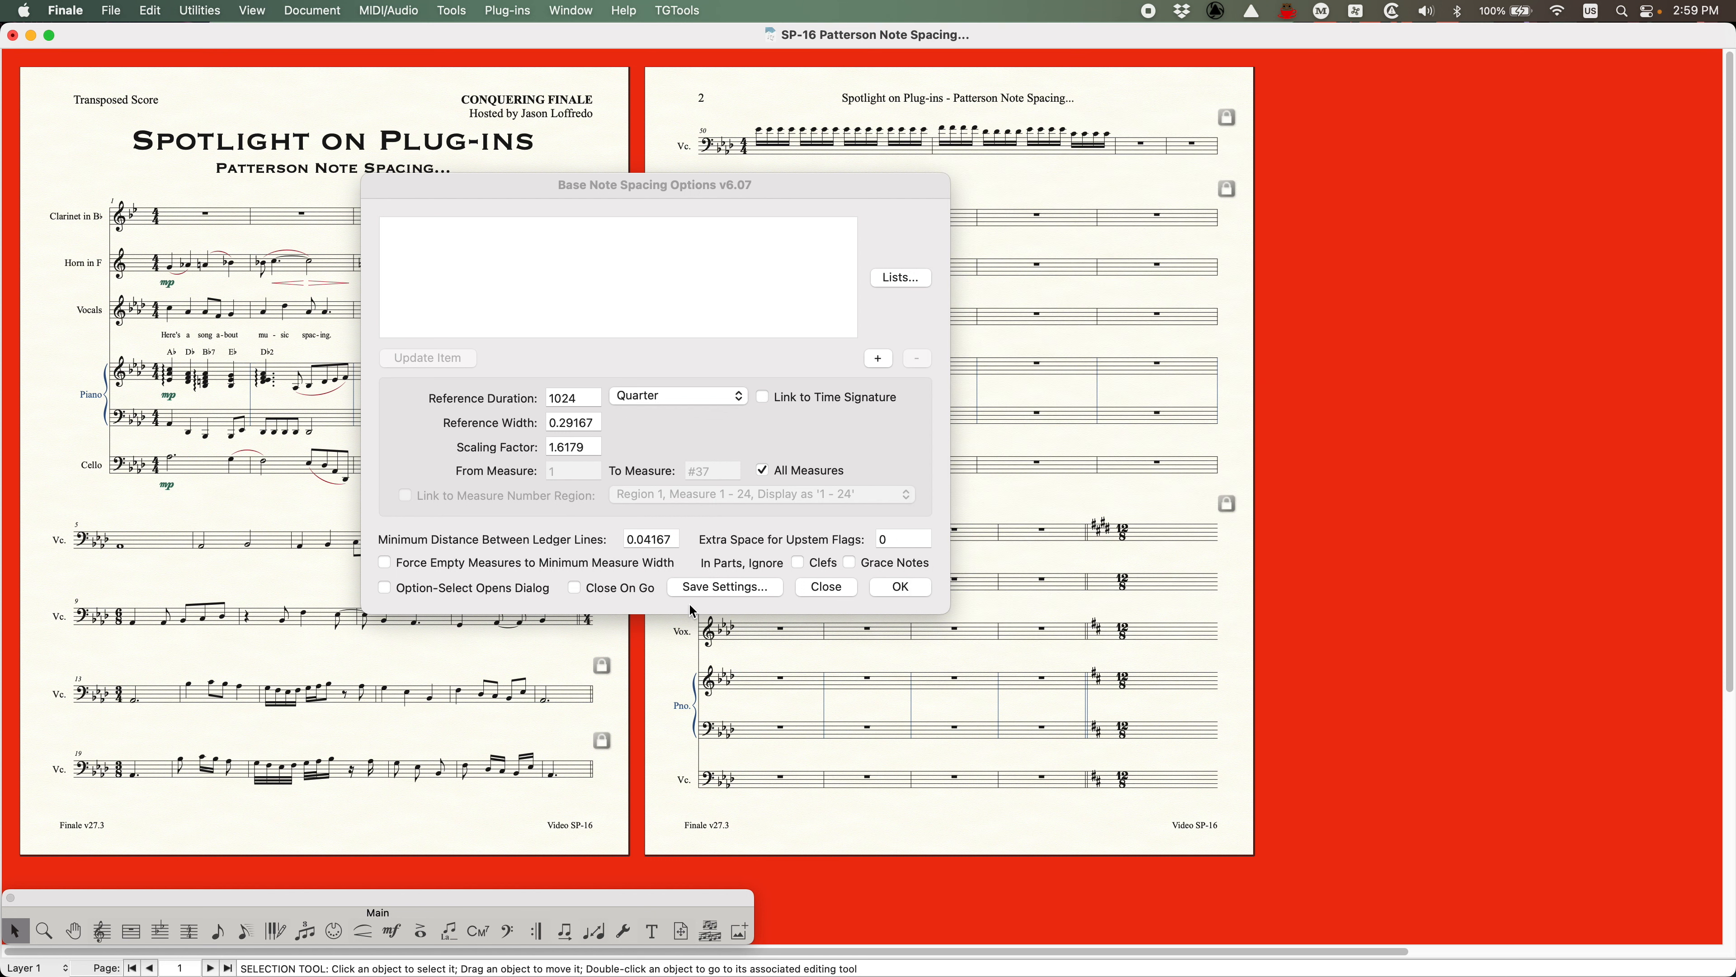
Set the minimum distance between ledger lines to 0.055 and run the note spacing
{"action": "left_click", "coordinate": [673, 538]}
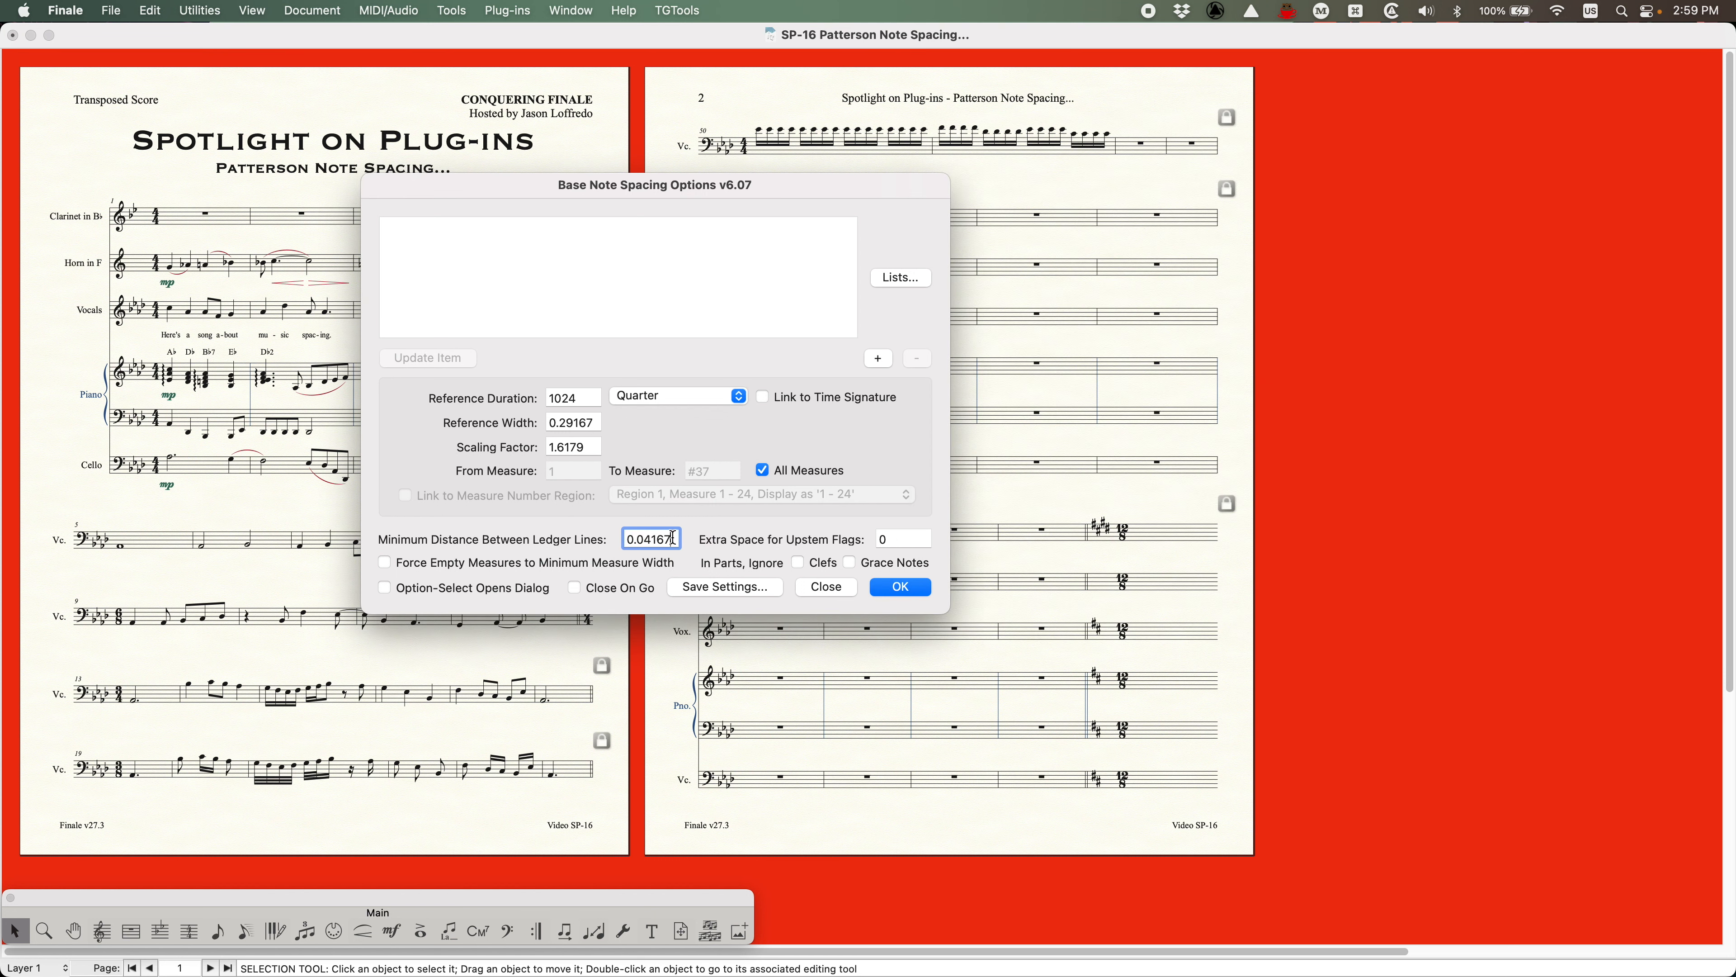
{"action": "left_click_drag", "start_coordinate": [643, 539], "coordinate": [704, 539]}
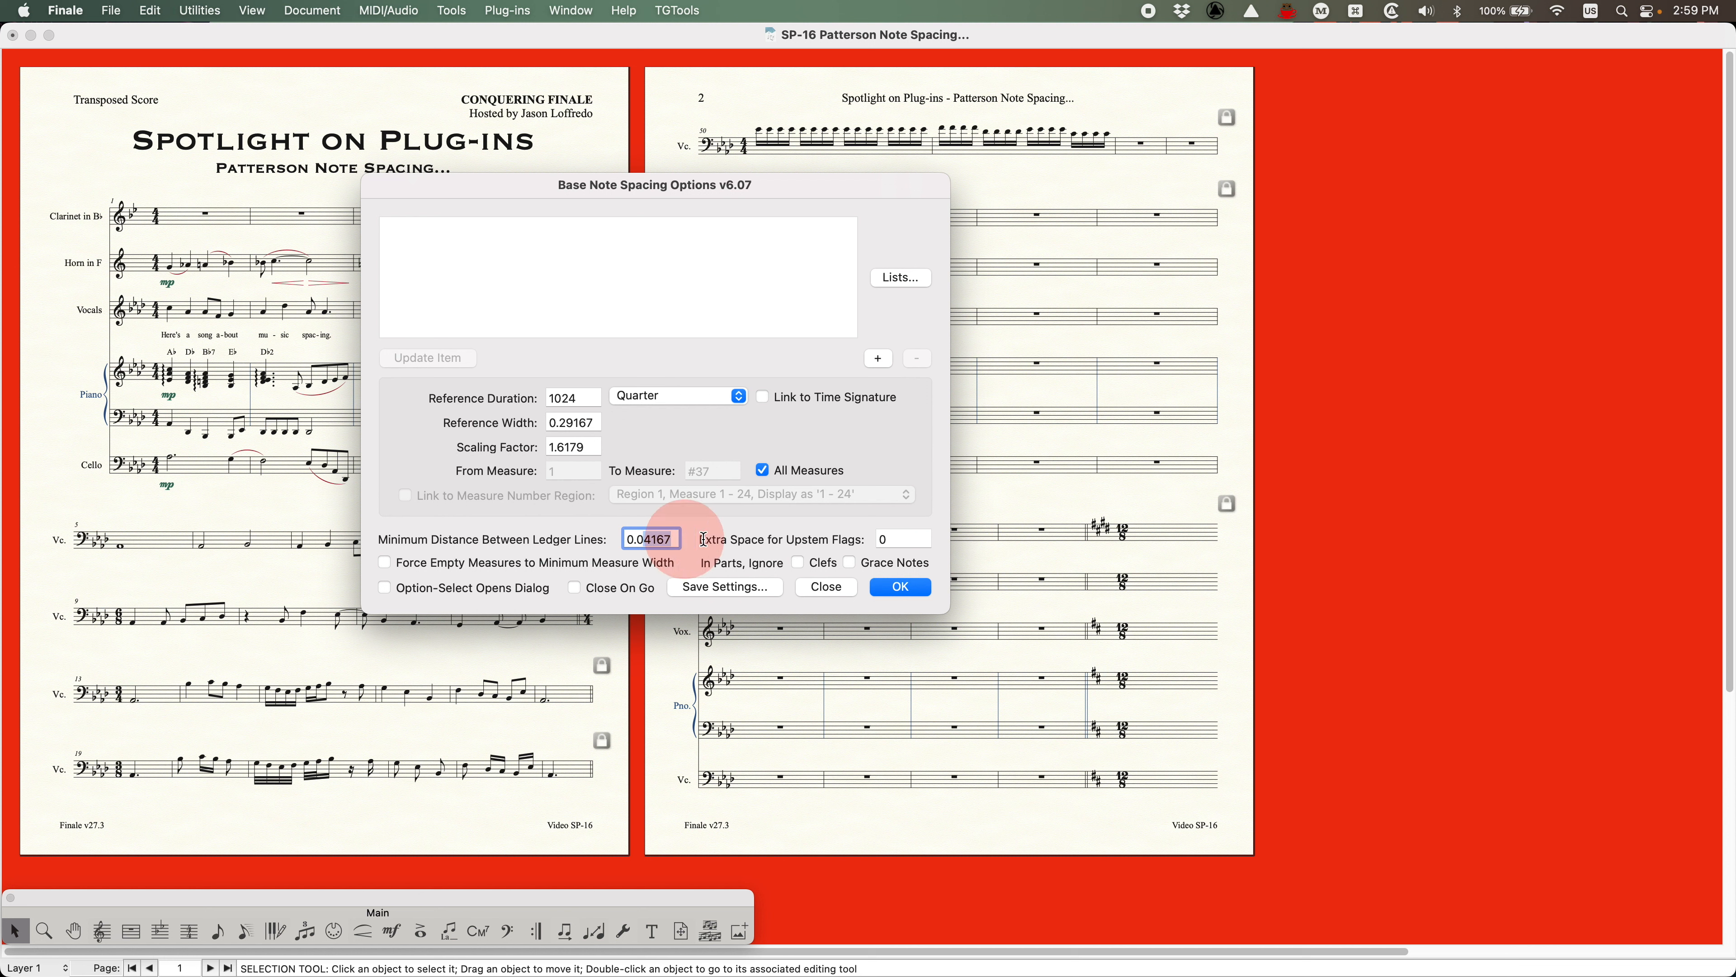
{"action": "type", "text": "55"}
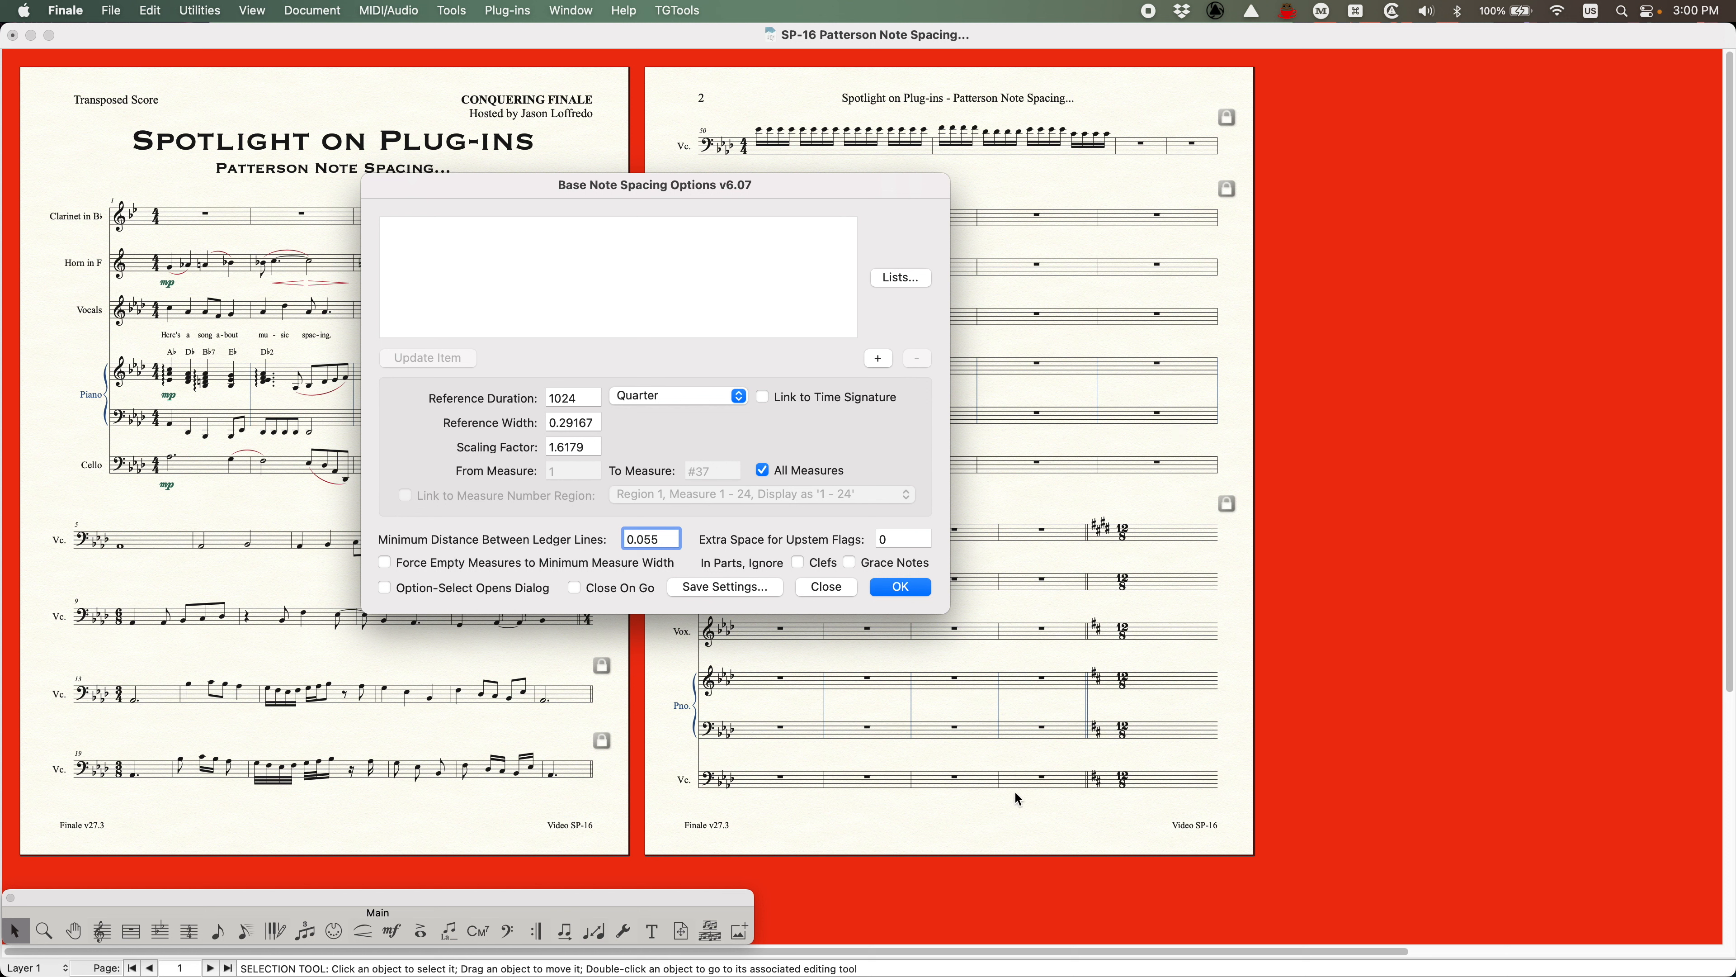
{"action": "left_click", "coordinate": [902, 586]}
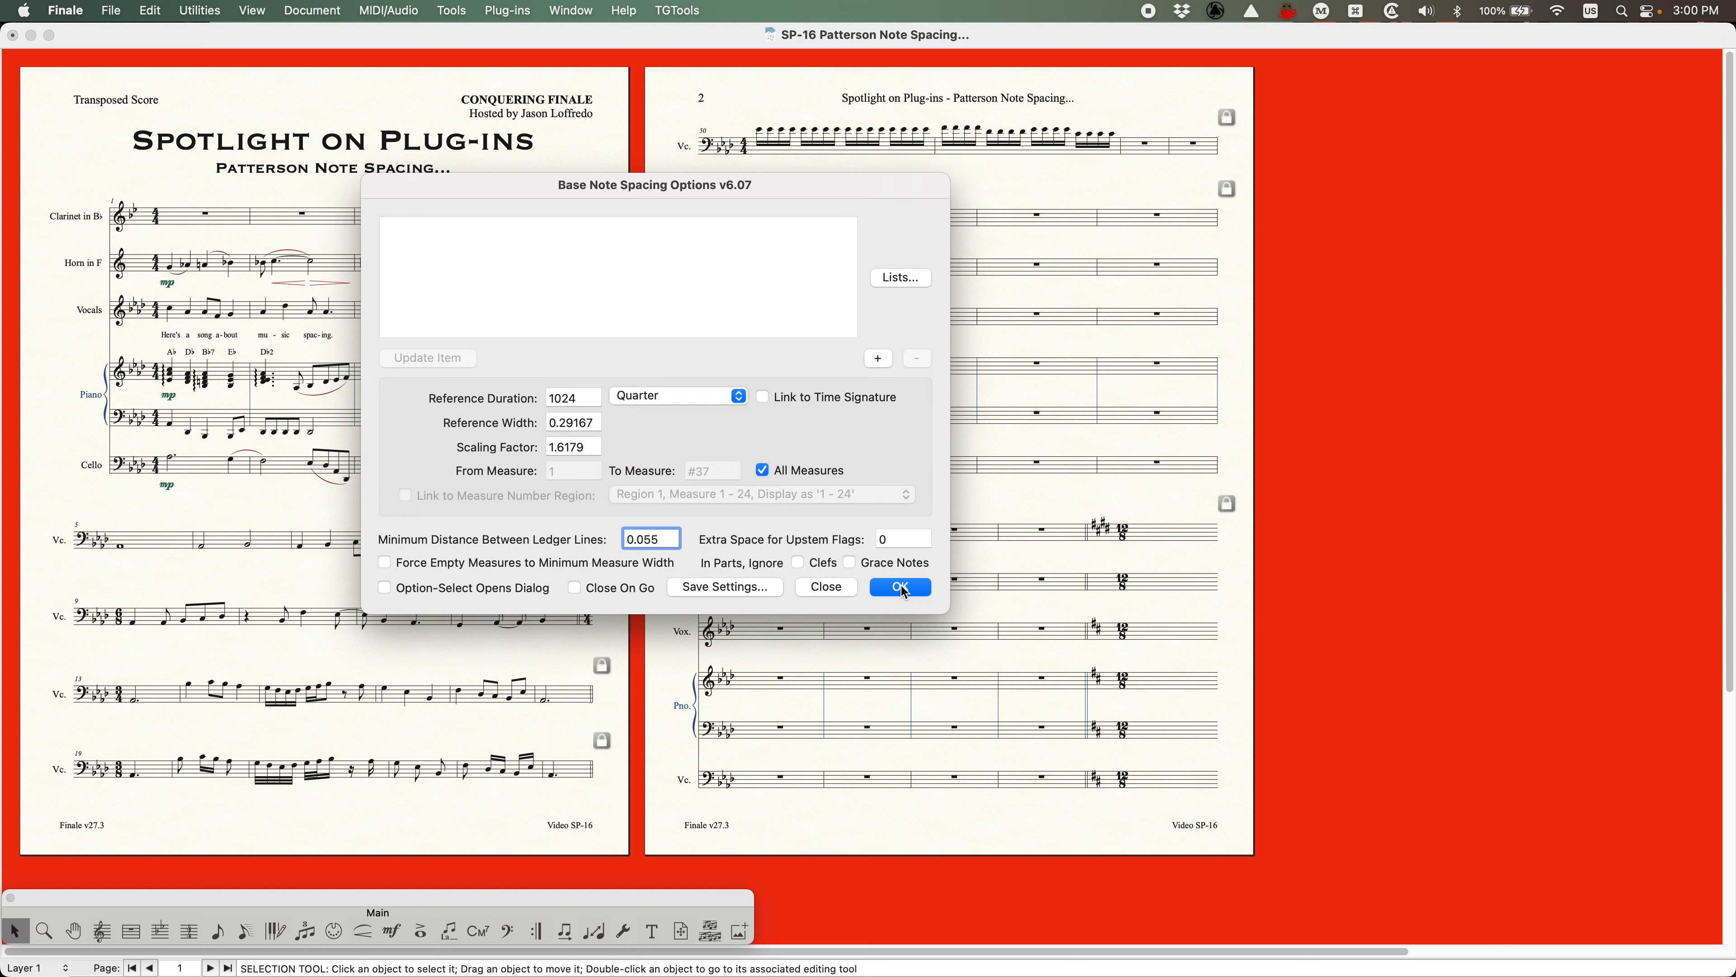
Undo the last change and apply Finale's standard note spacing to the entire score
{"action": "left_click", "coordinate": [881, 127]}
{"action": "key", "text": "super+z"}
{"action": "key", "text": "super+2"}
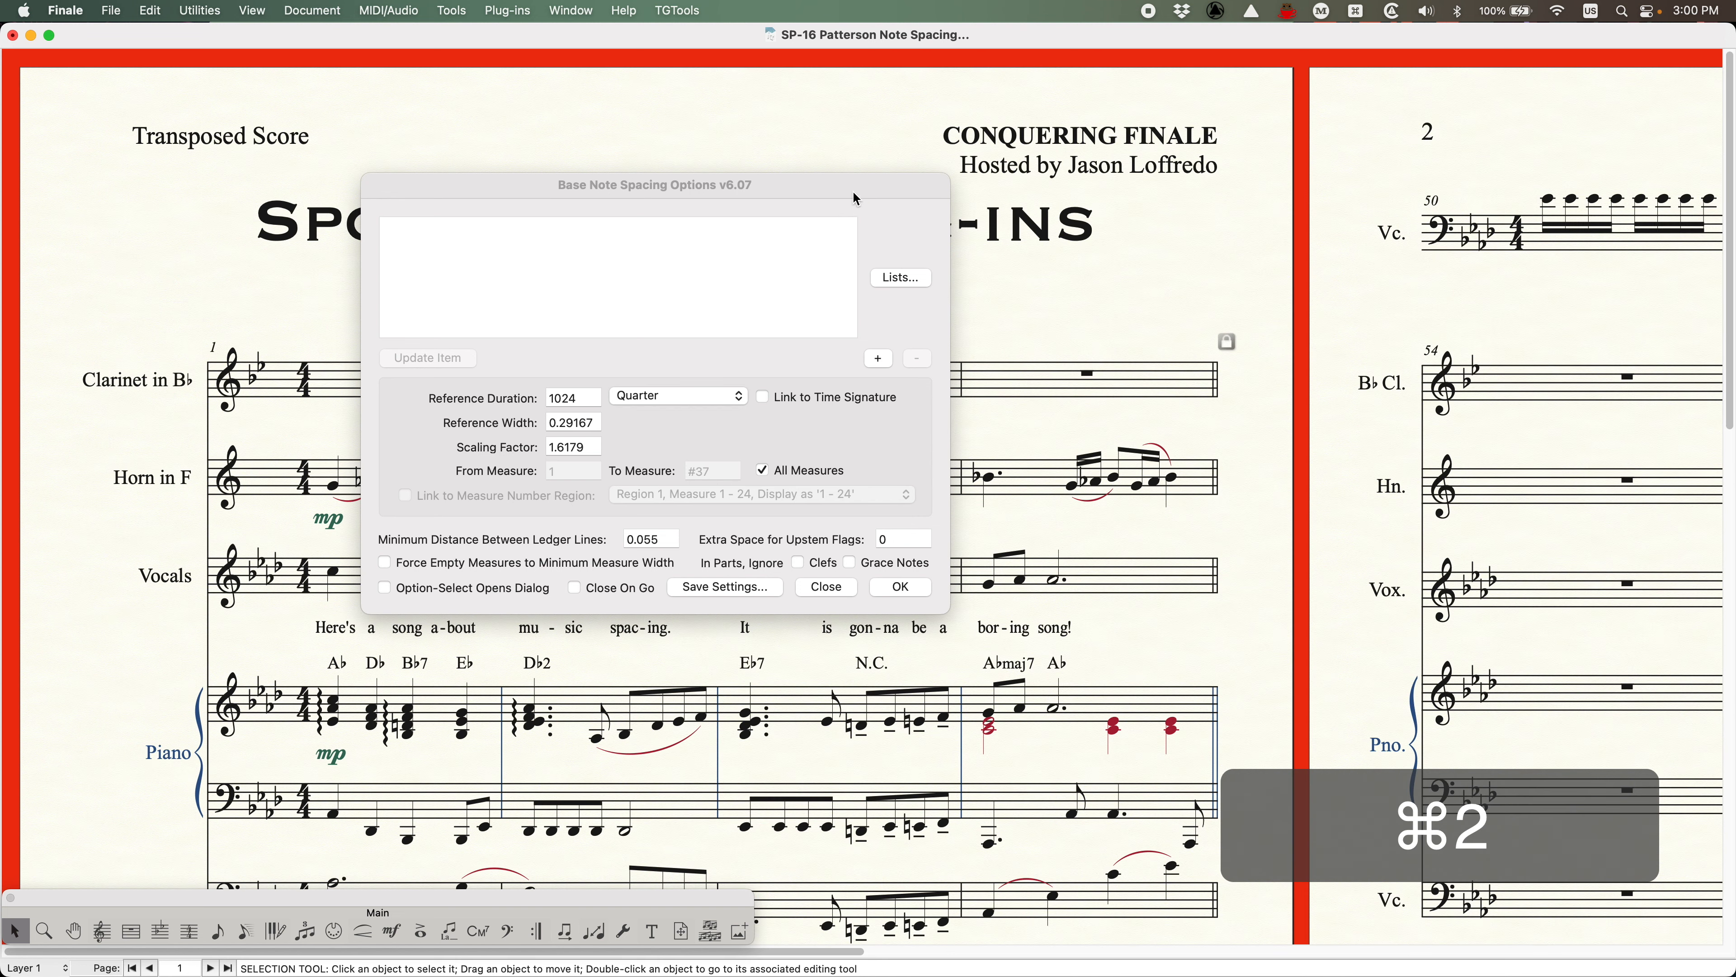
{"action": "left_click_drag", "start_coordinate": [856, 199], "coordinate": [935, 460]}
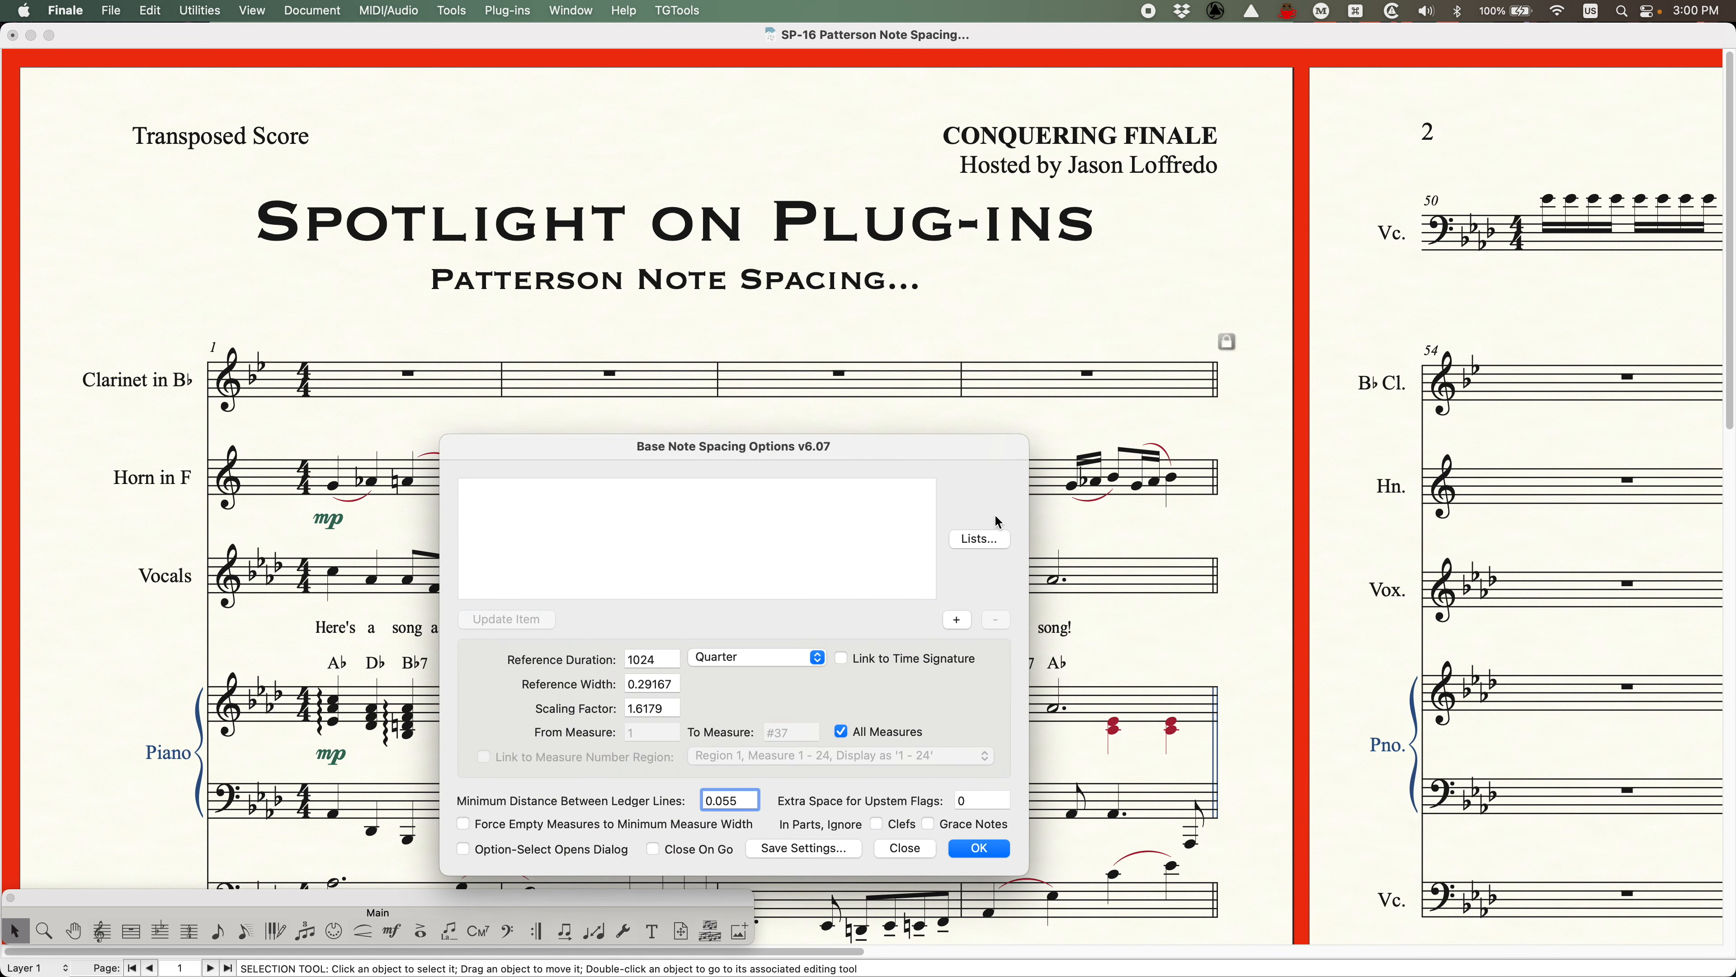
{"action": "left_click", "coordinate": [1026, 262]}
{"action": "scroll", "coordinate": [1048, 435], "scroll_direction": "right", "scroll_amount": 10}
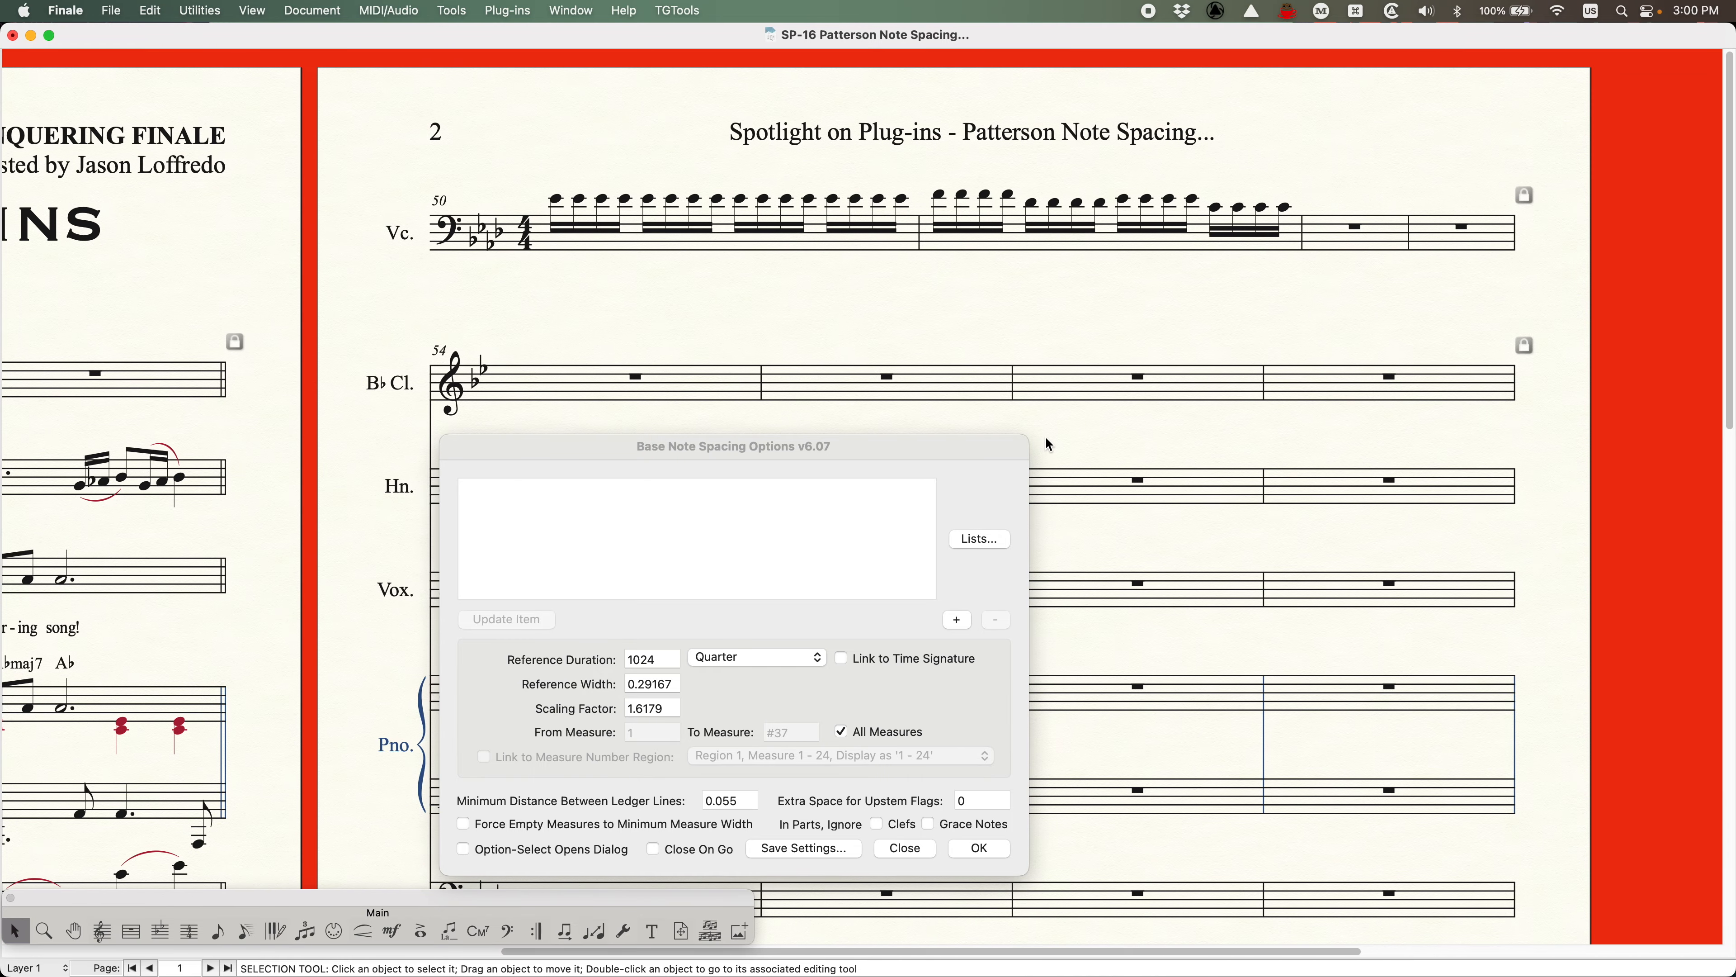
{"action": "scroll", "coordinate": [1049, 445], "scroll_direction": "right", "scroll_amount": 3}
{"action": "key", "text": "super+a"}
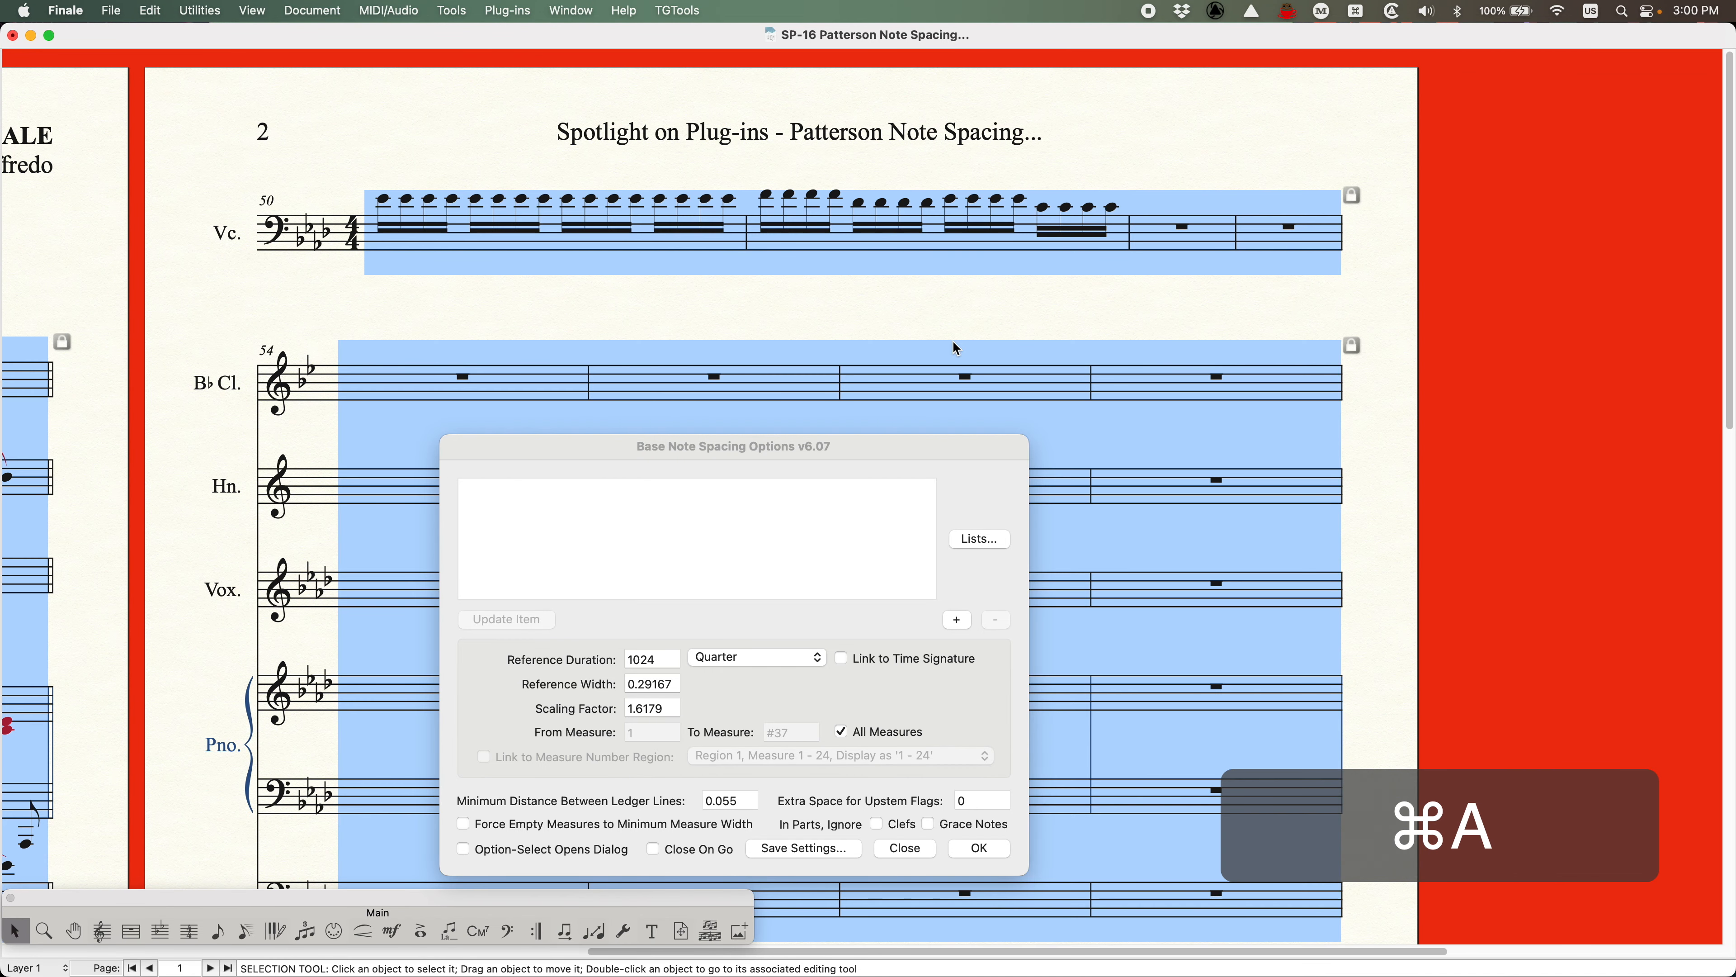
{"action": "key", "text": "4"}
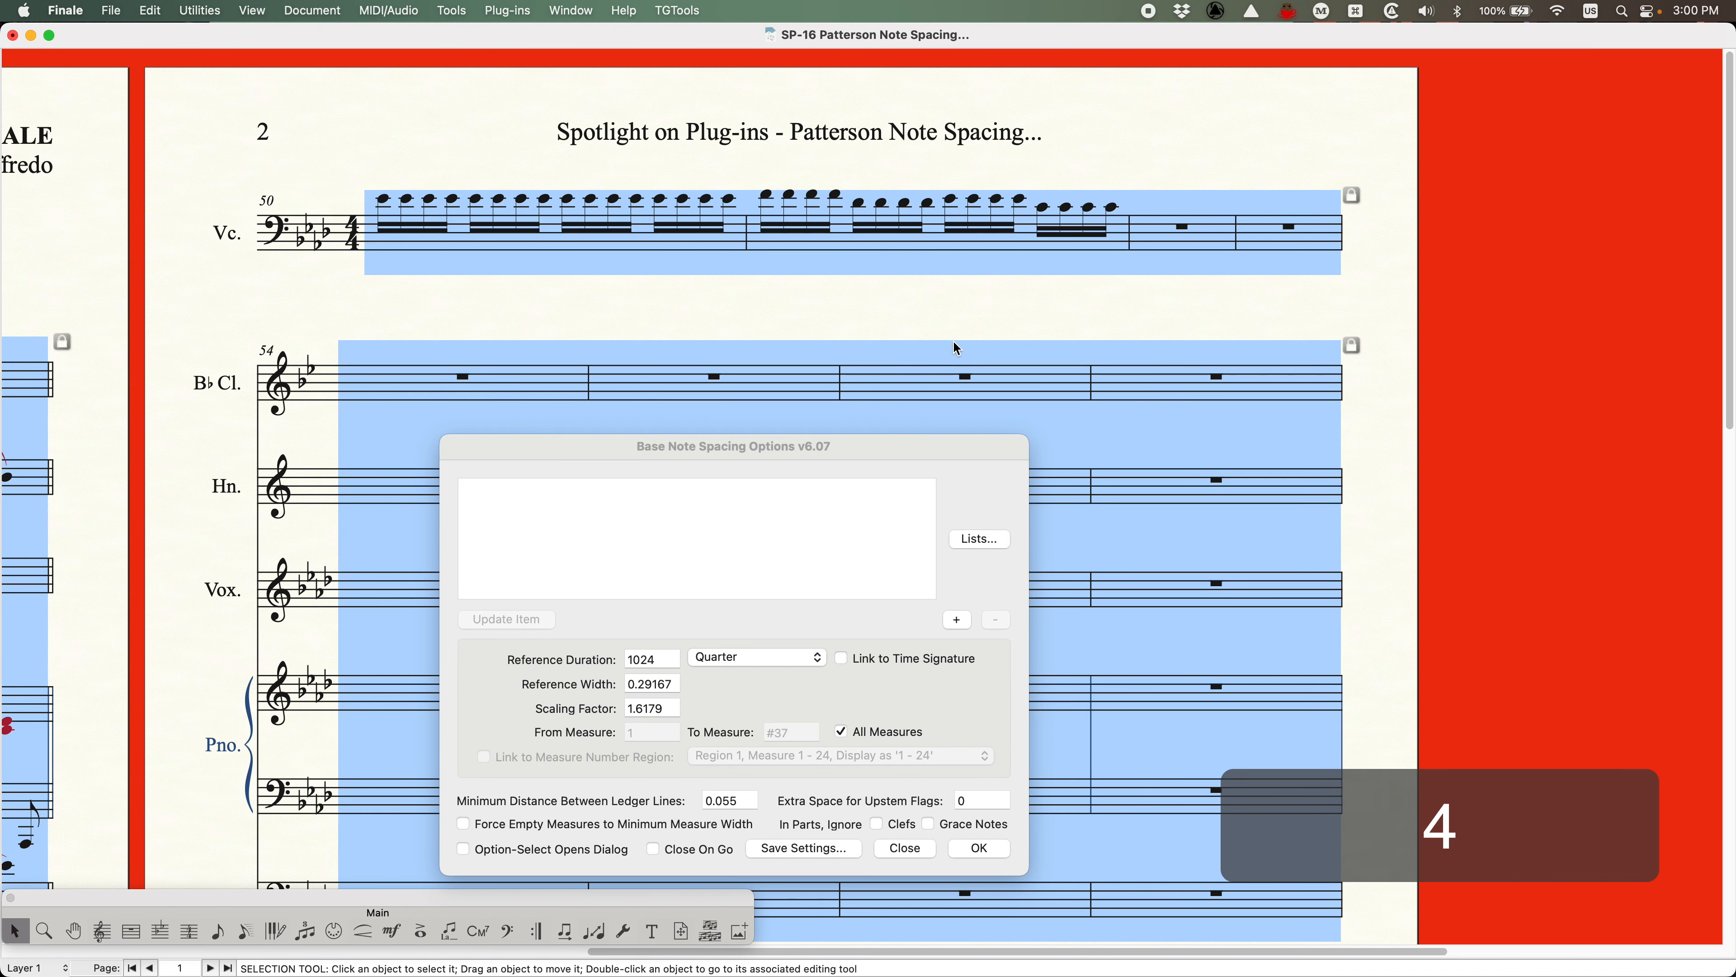
Run Patterson Note Spacing on the selected score using the 0.055 minimum ledger line distance
{"action": "left_click", "coordinate": [870, 448]}
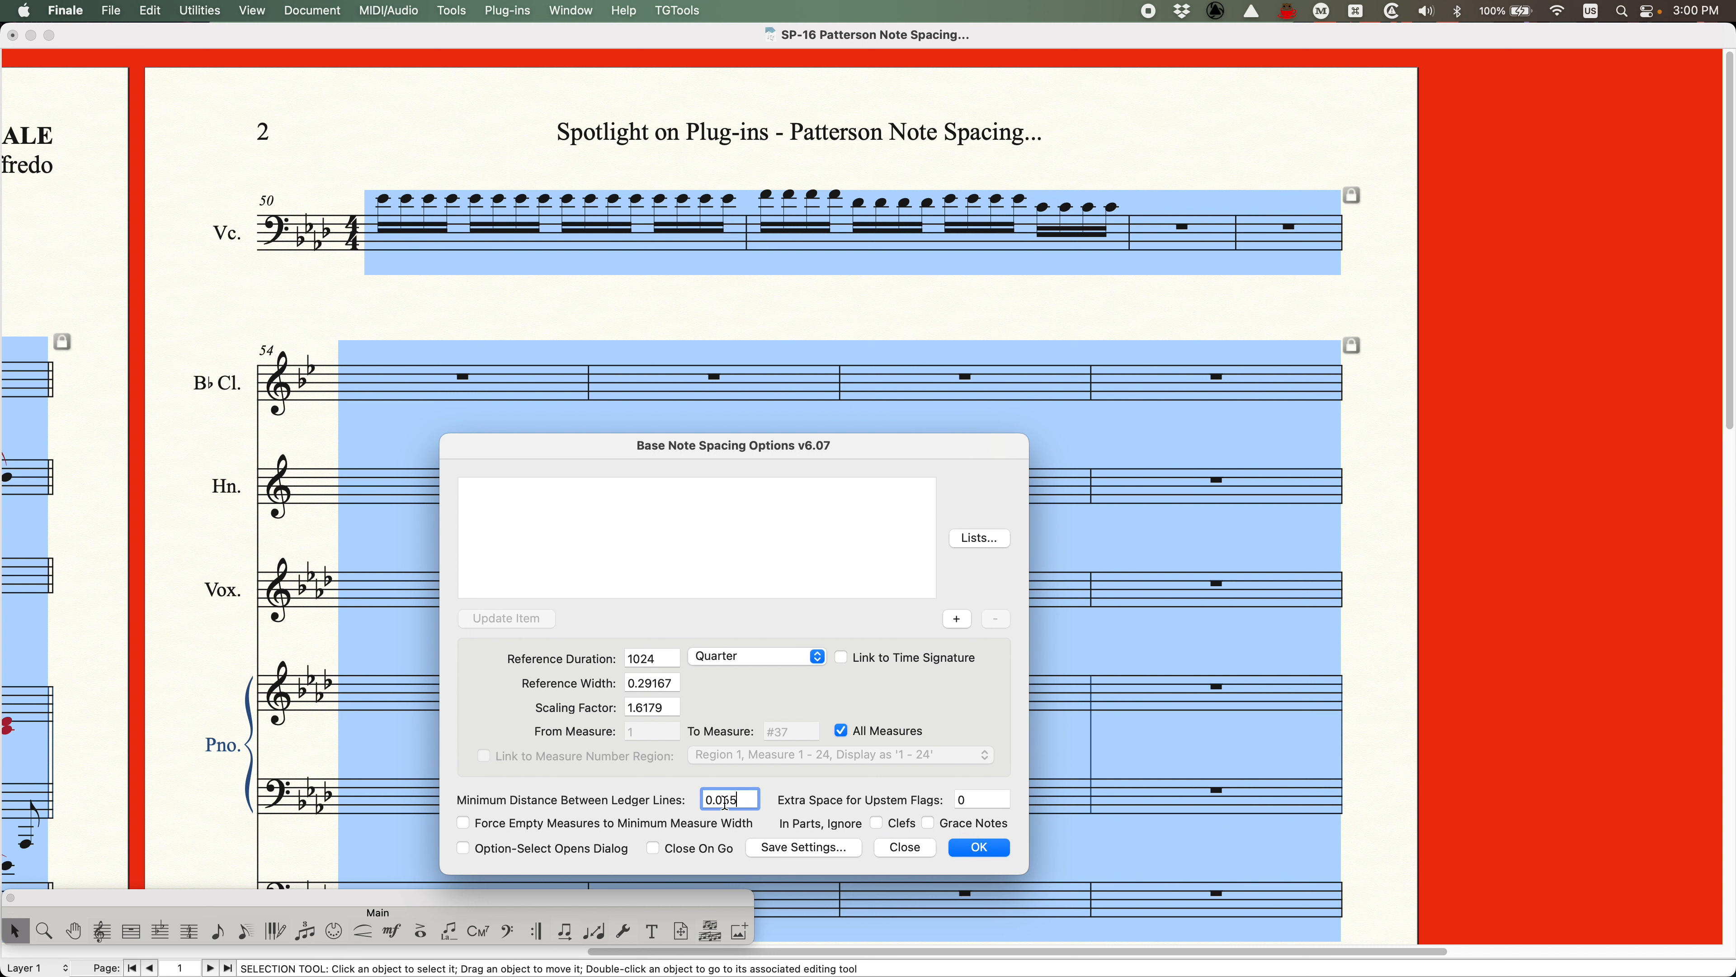
{"action": "left_click", "coordinate": [978, 850]}
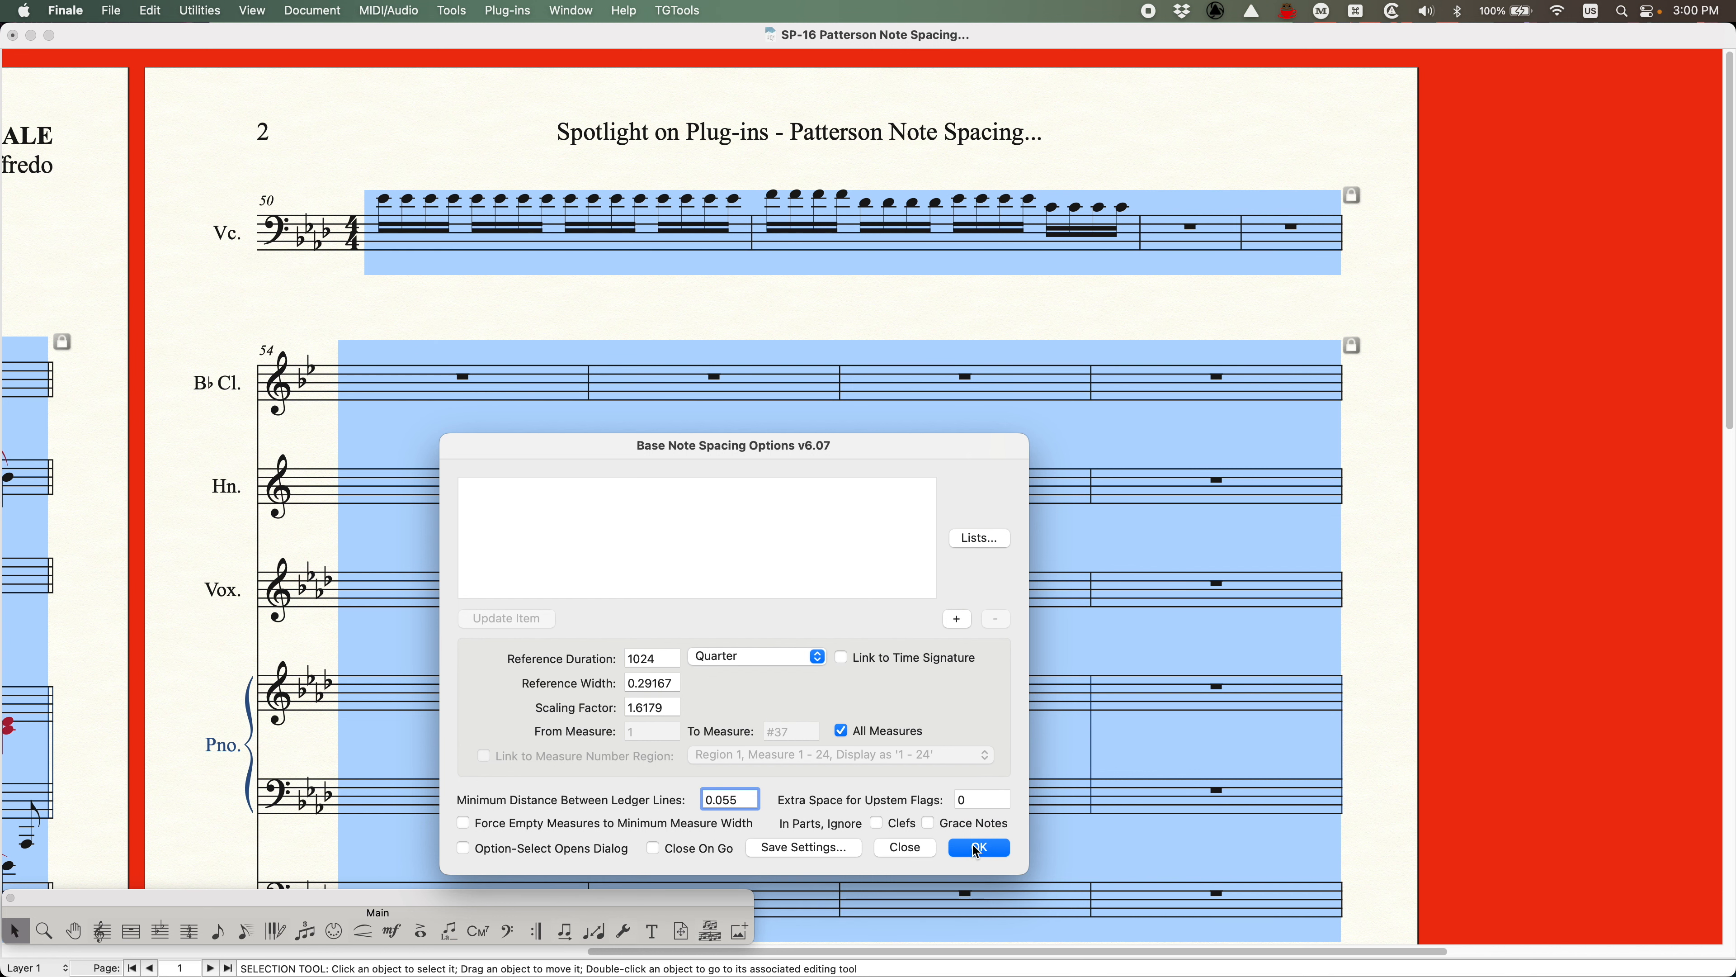
{"action": "left_click", "coordinate": [684, 175]}
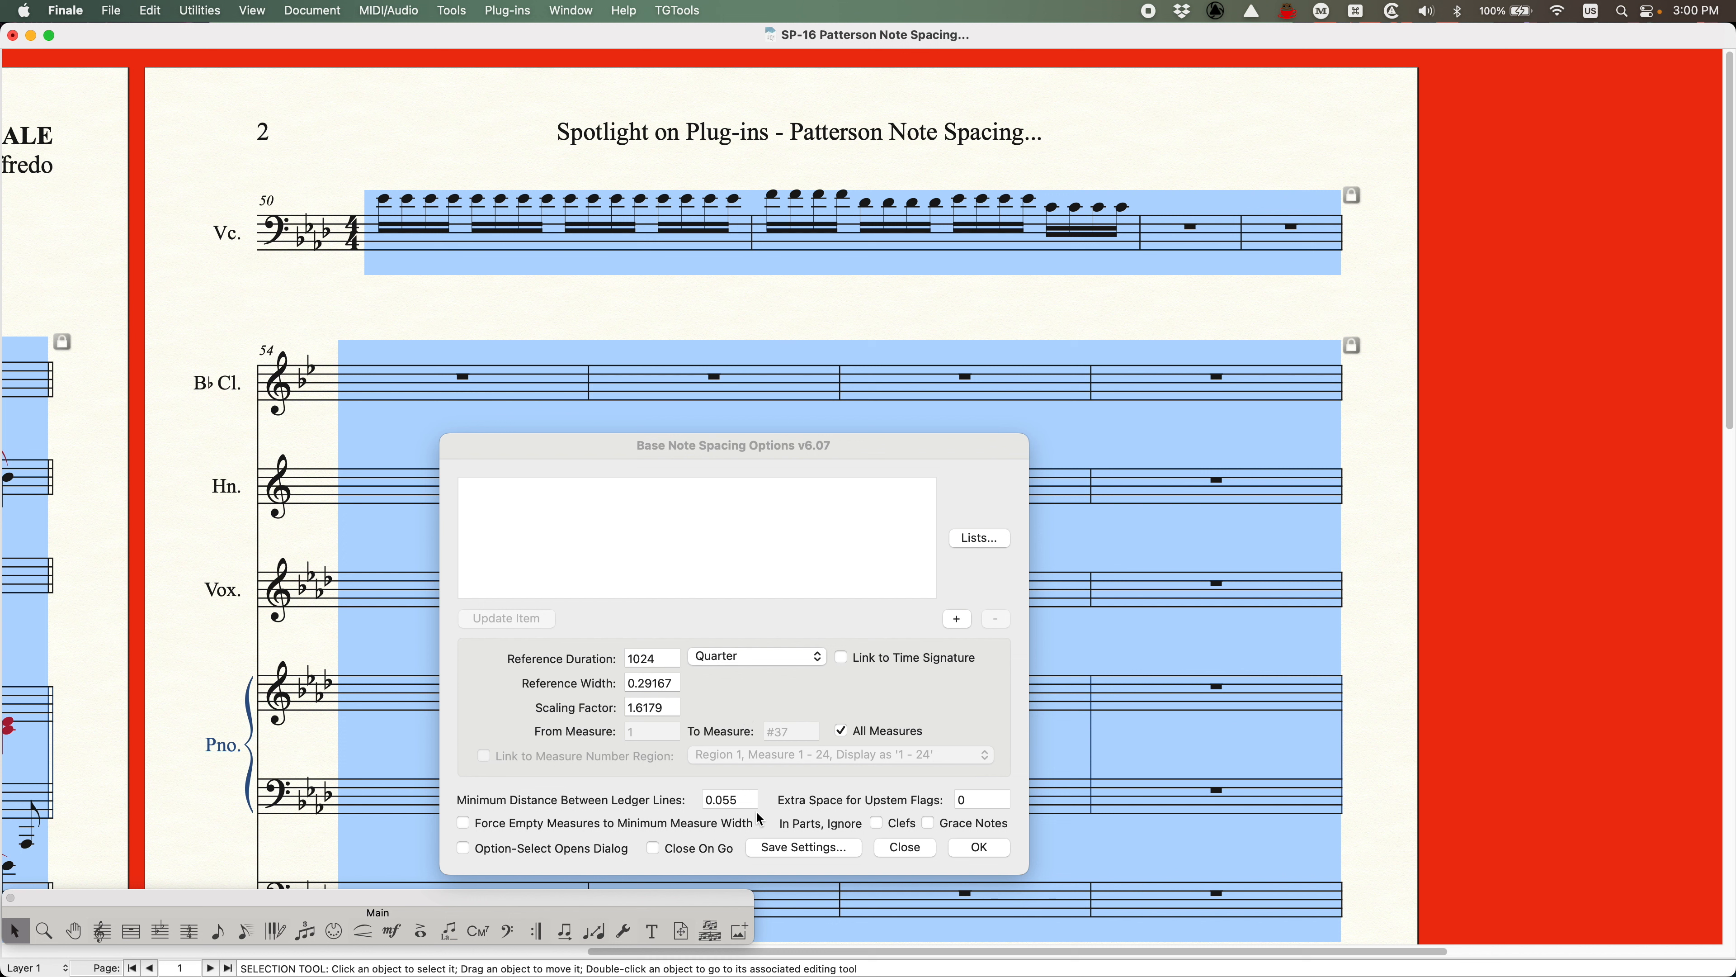
Check the document's Music Spacing options for the minimum distance between items without changing them
{"action": "left_click", "coordinate": [743, 798]}
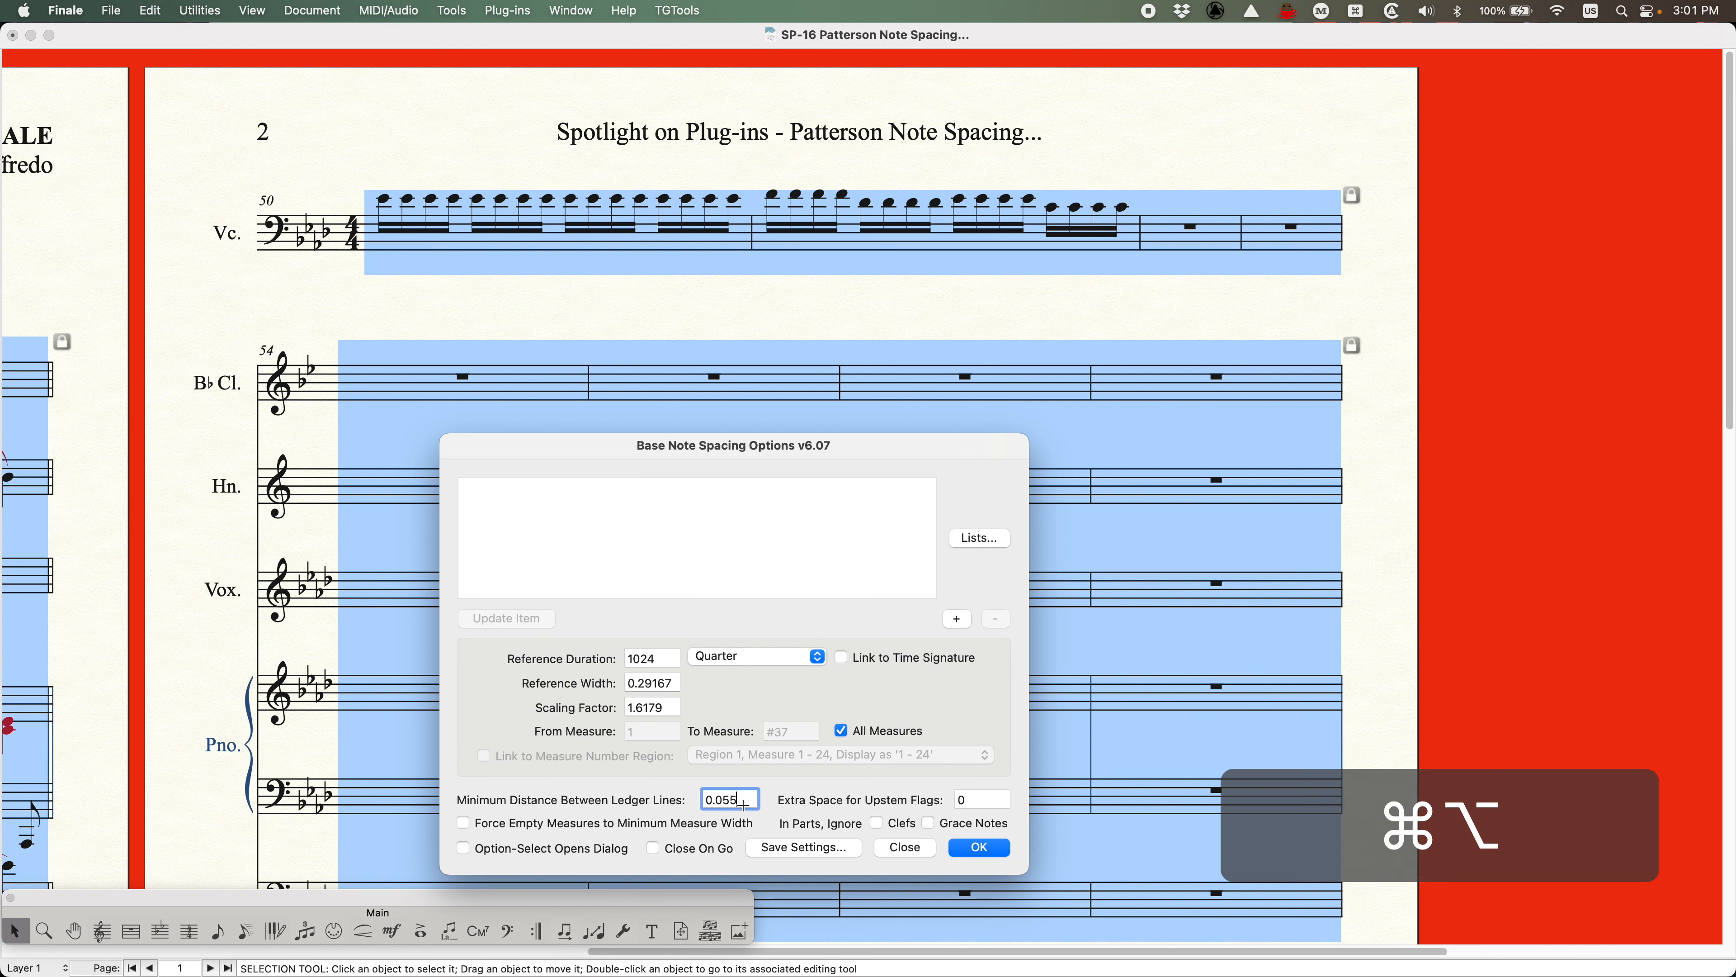
{"action": "key", "text": "super+alt+a"}
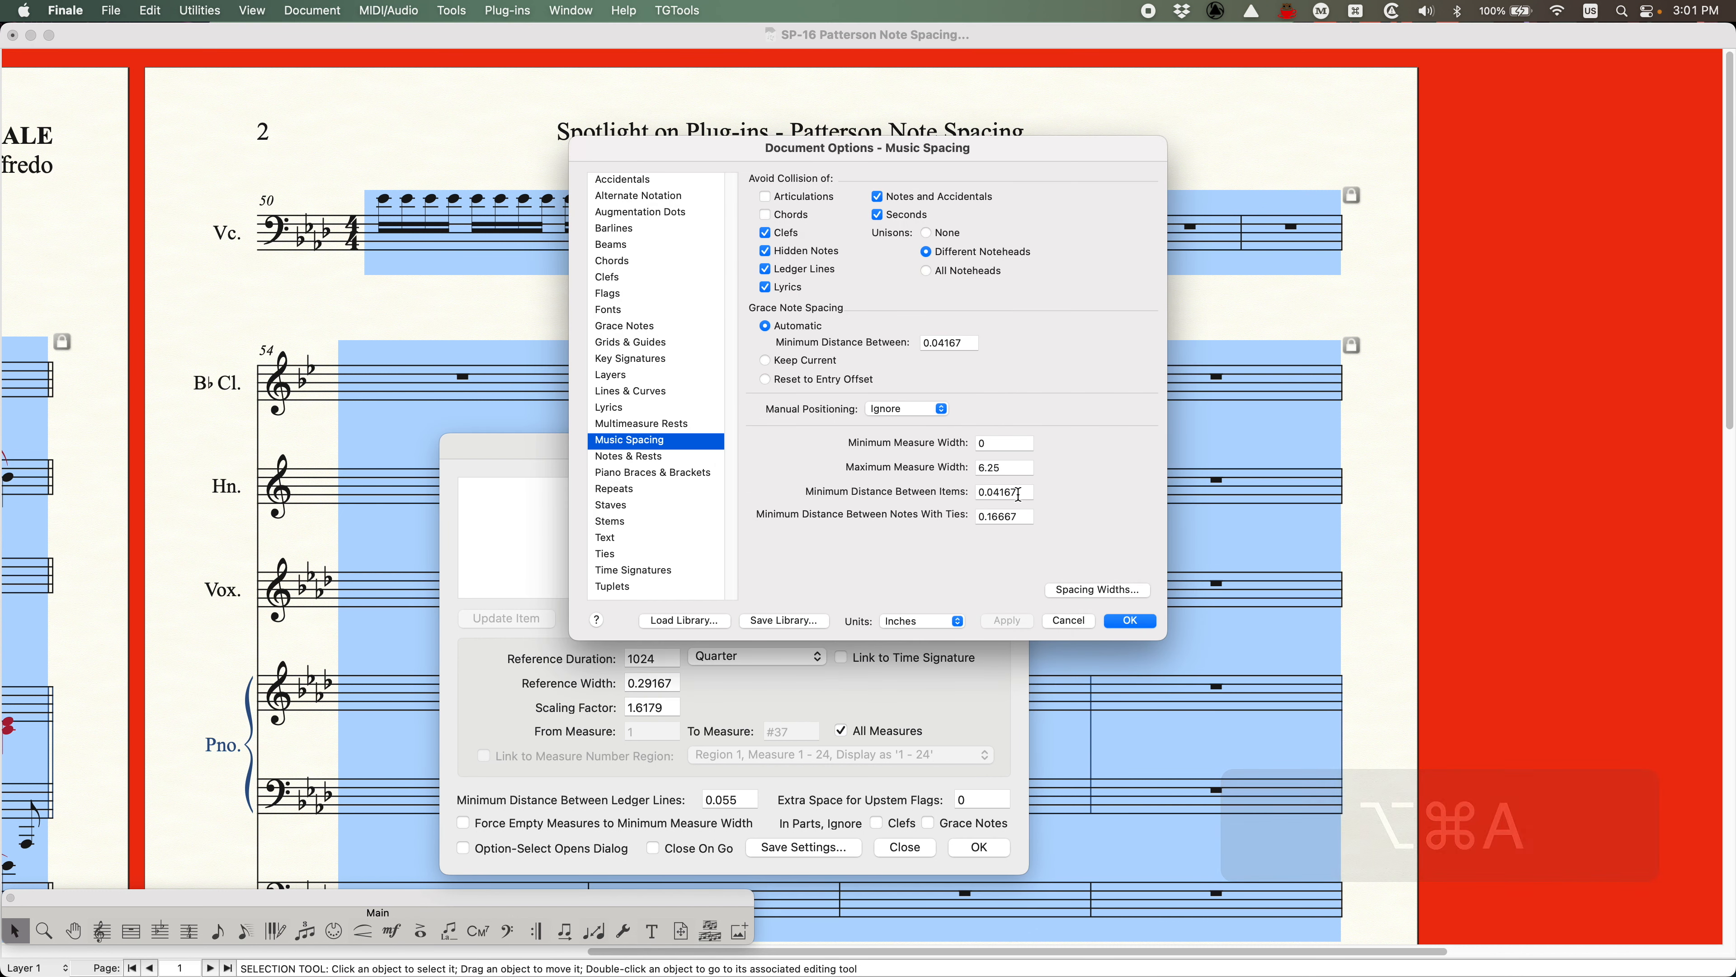
{"action": "left_click", "coordinate": [1067, 620]}
{"action": "left_click", "coordinate": [747, 799]}
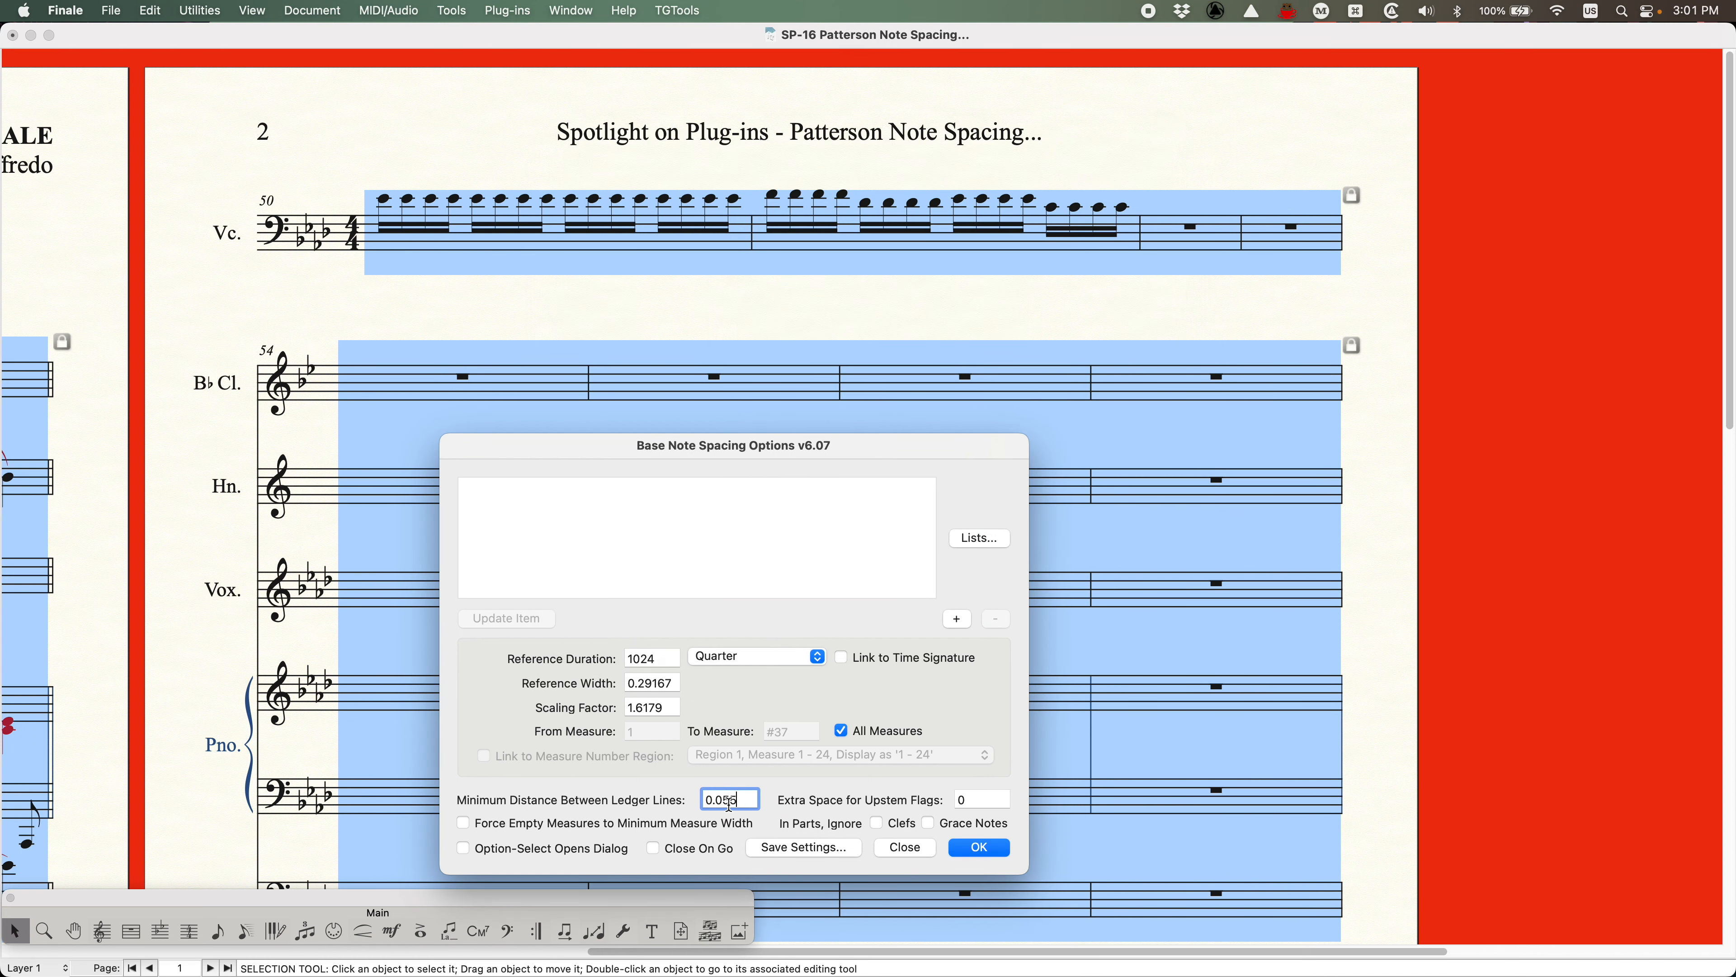
Set the extra space for upstem flags to 0.1 and respace the selected score
{"action": "left_click", "coordinate": [968, 802]}
{"action": "left_click_drag", "start_coordinate": [971, 951], "coordinate": [386, 951]}
{"action": "left_click_drag", "start_coordinate": [692, 443], "coordinate": [1241, 336]}
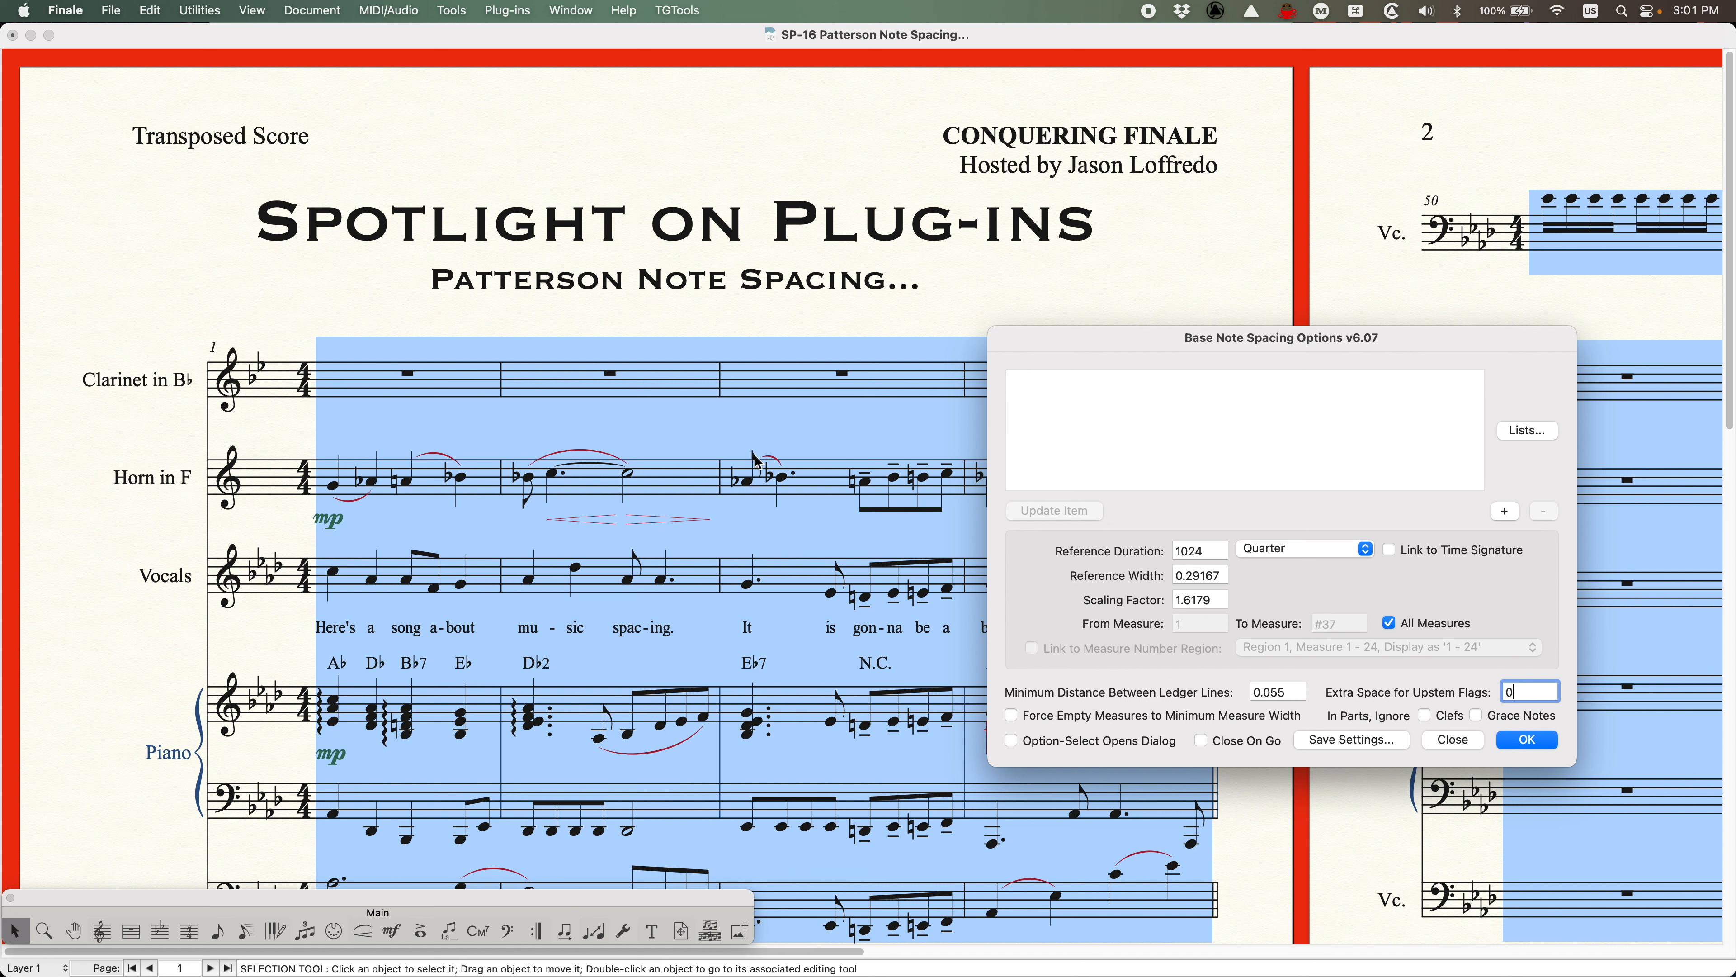
{"action": "left_click", "coordinate": [1530, 692]}
{"action": "type", "text": ".1"}
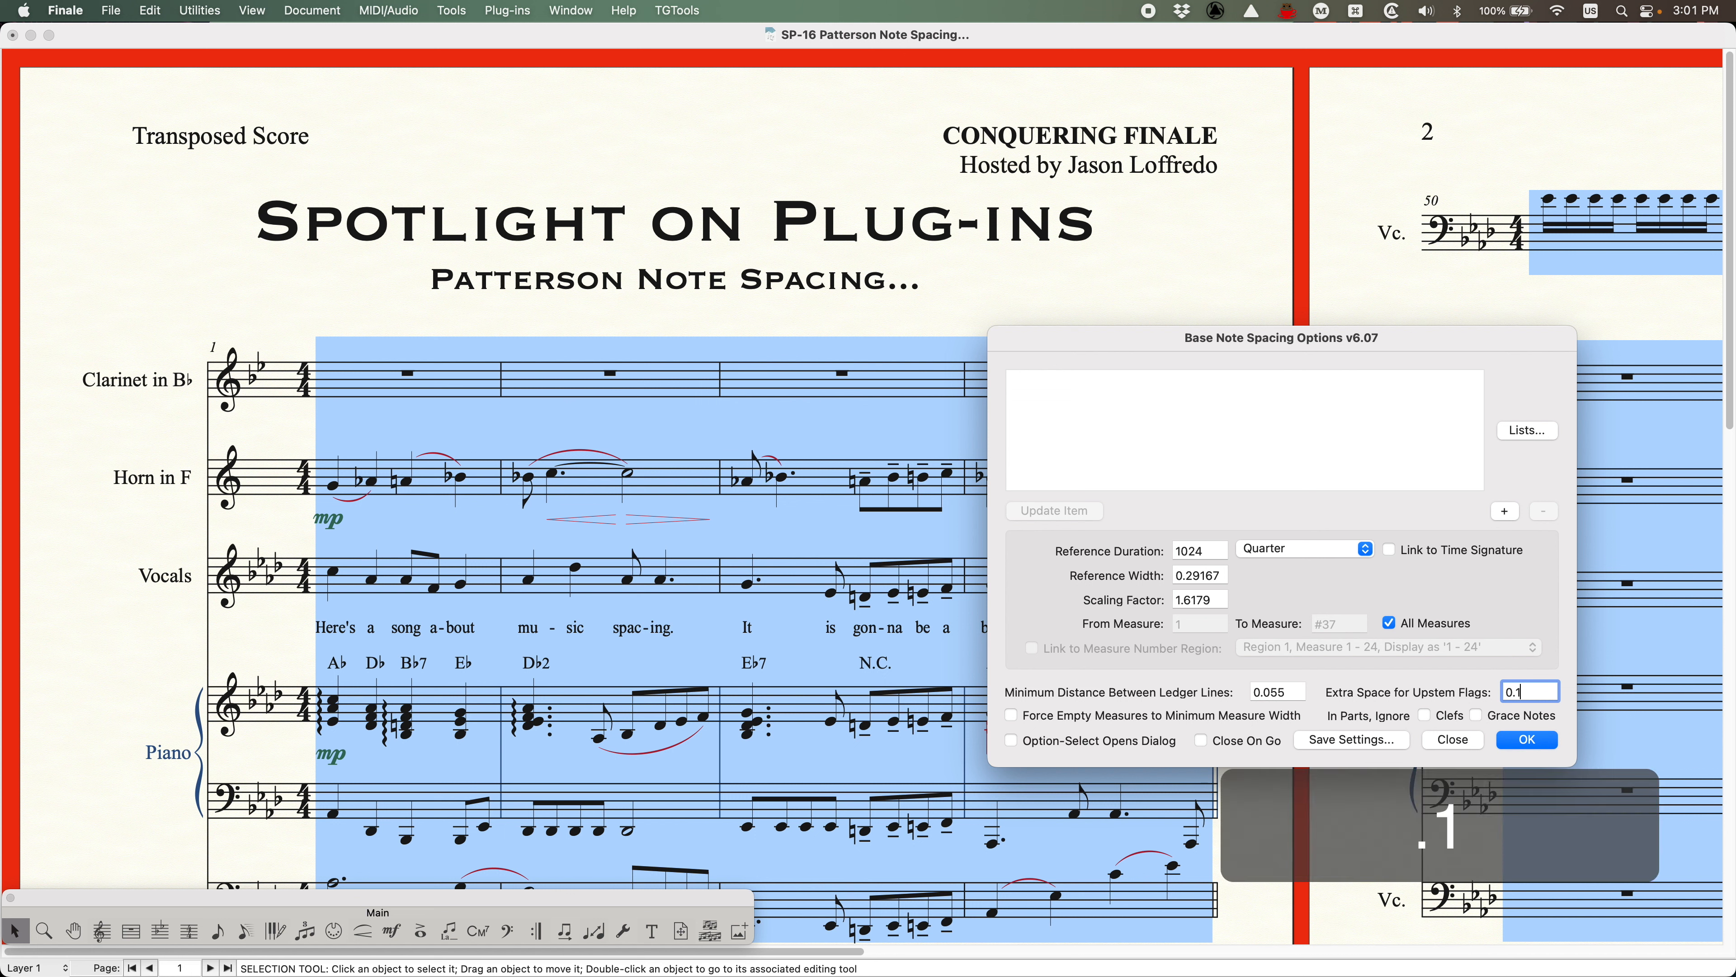
{"action": "left_click_drag", "start_coordinate": [1225, 339], "coordinate": [1154, 181]}
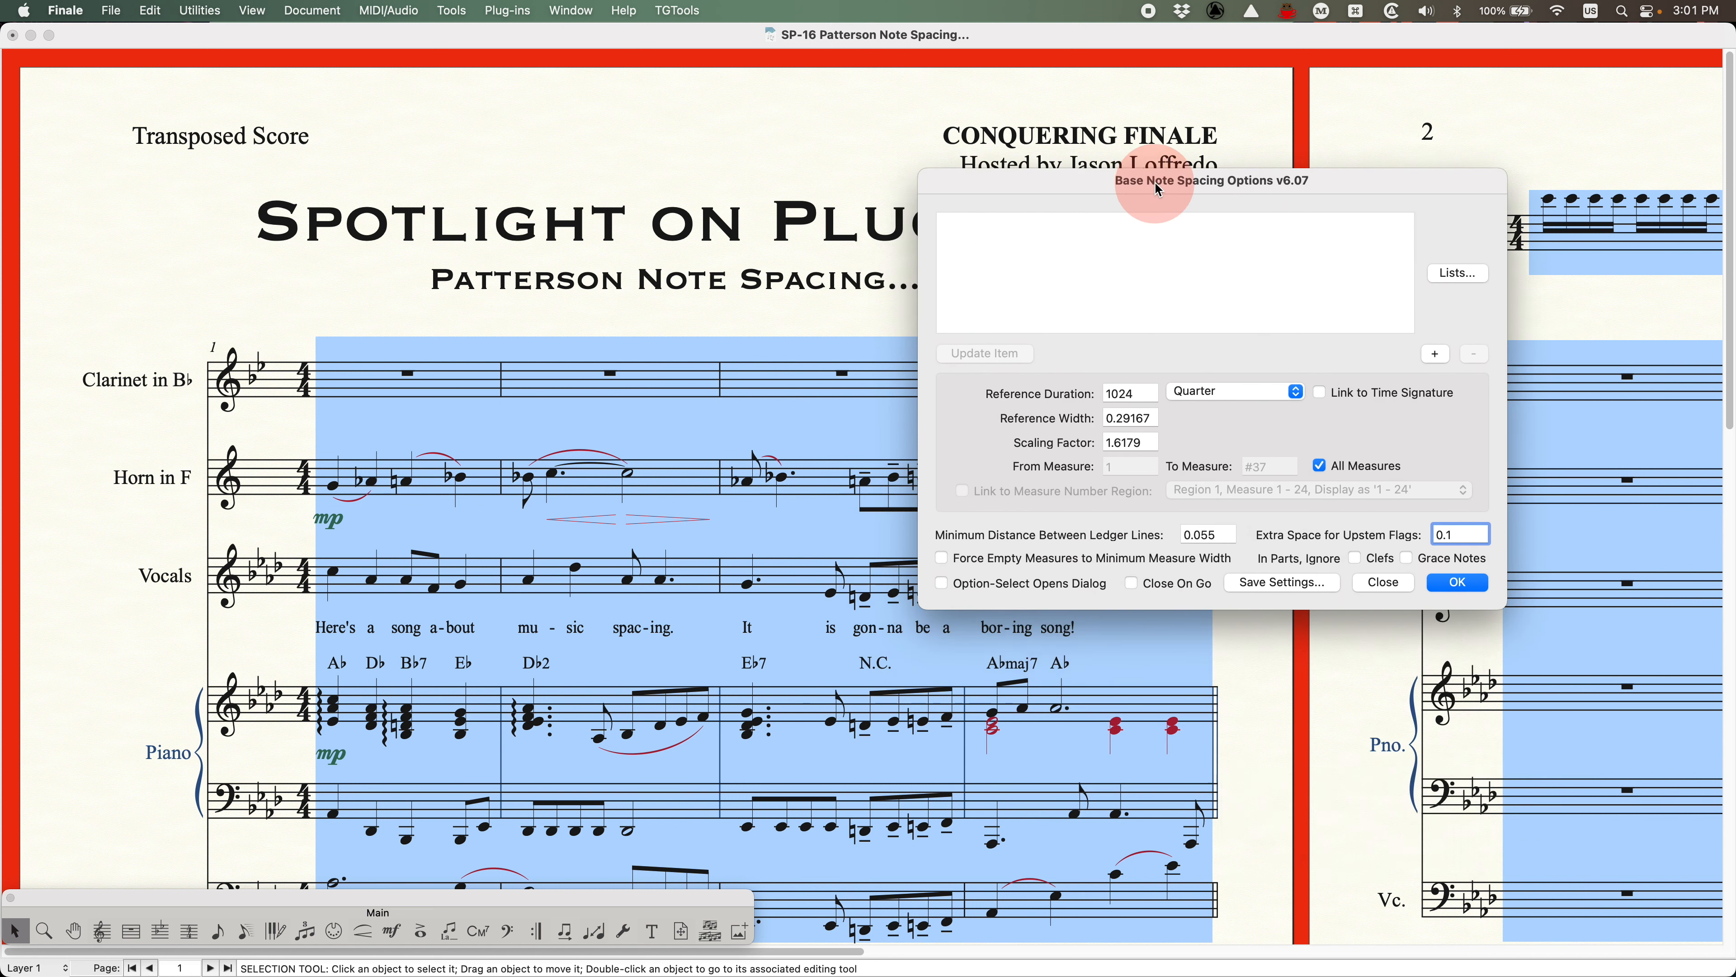
{"action": "left_click", "coordinate": [1462, 586]}
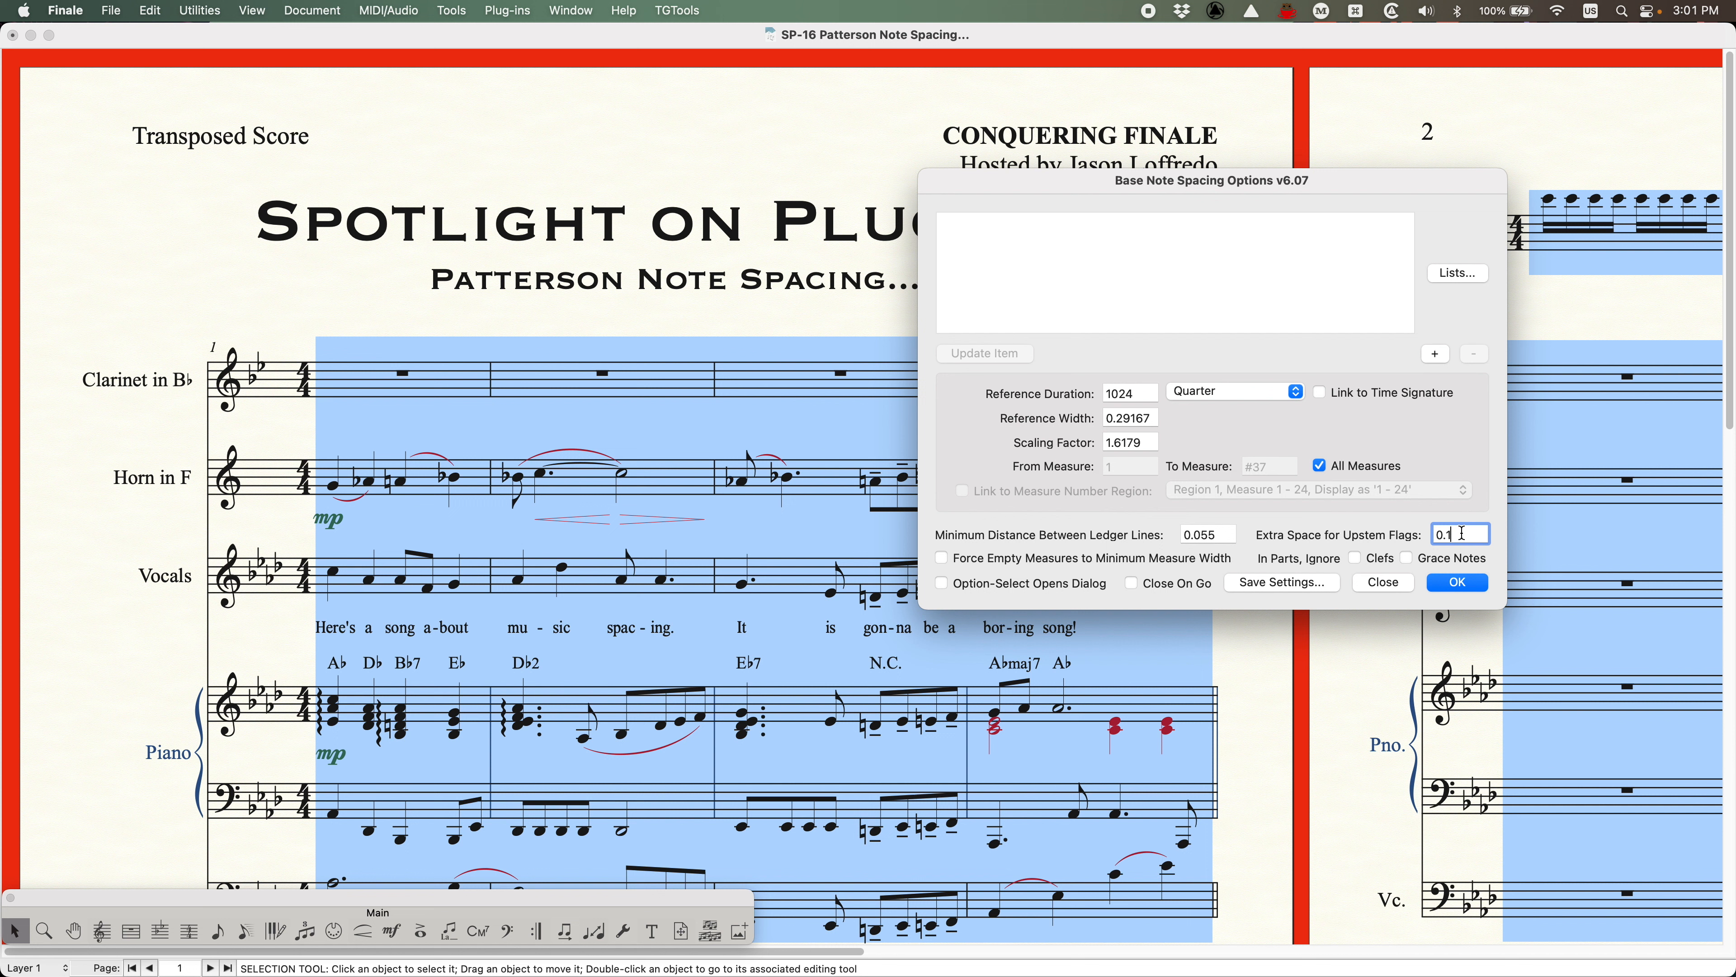
Reduce the extra space for upstem flags to 0.05 and respace the selected score
{"action": "key", "text": "BackSpace"}
{"action": "type", "text": "05"}
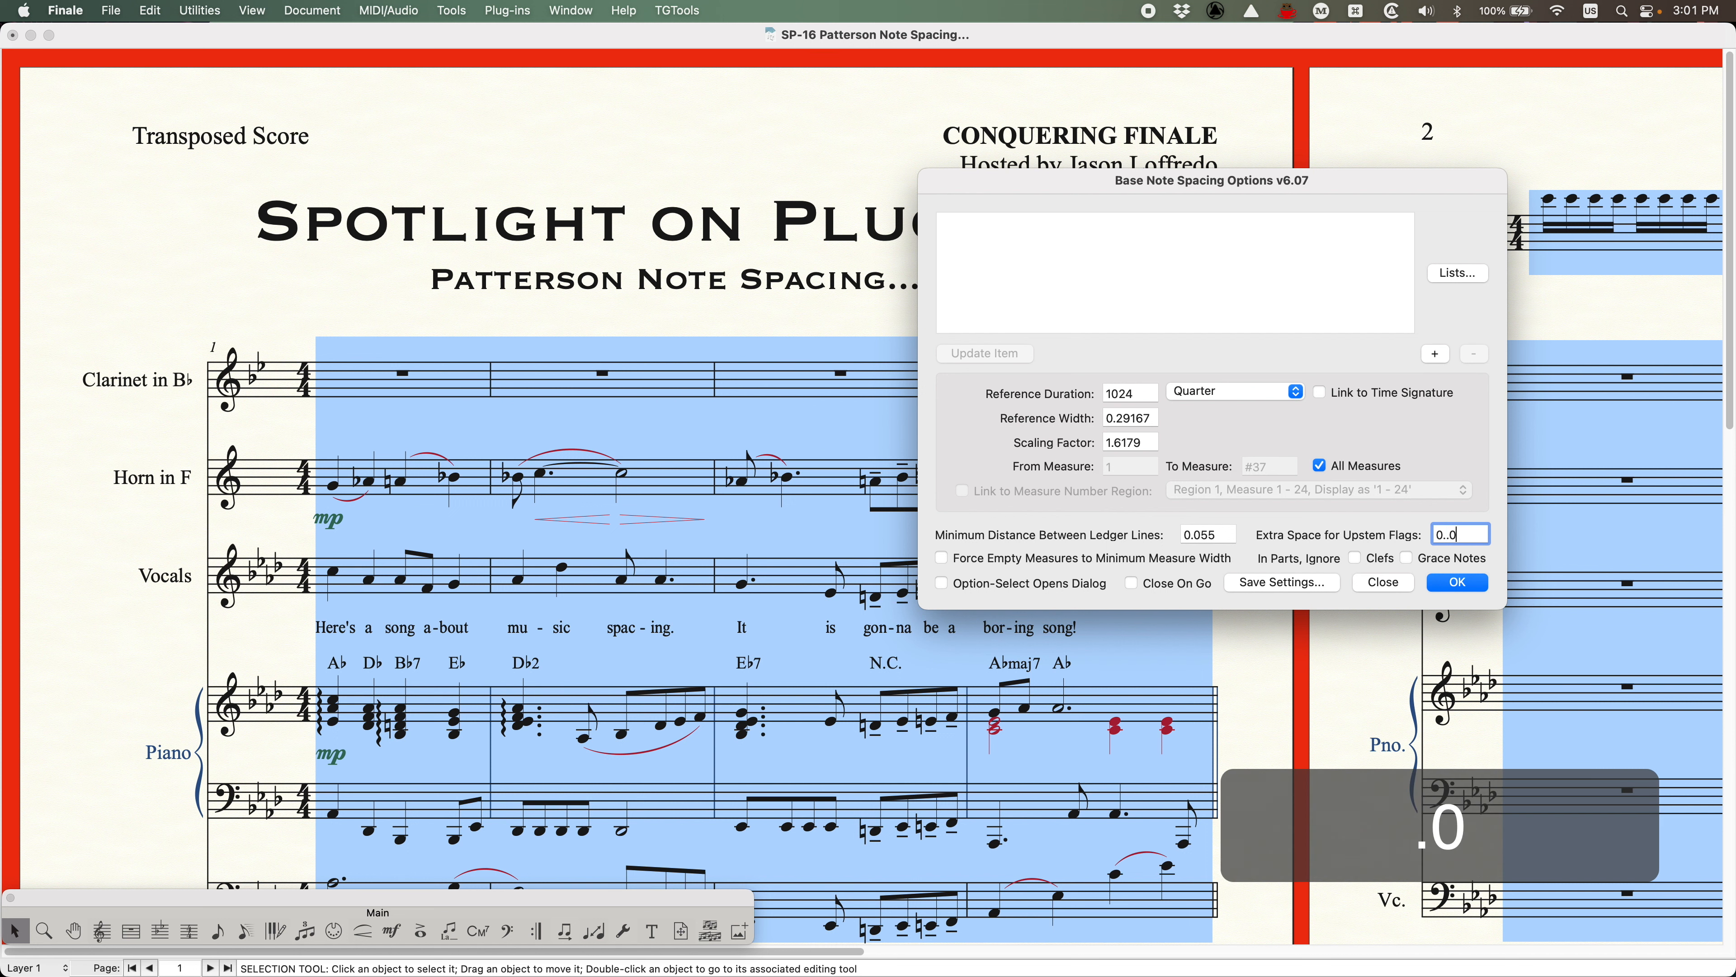
{"action": "key", "text": "Left"}
{"action": "key", "text": "Left"}
{"action": "key", "text": "BackSpace"}
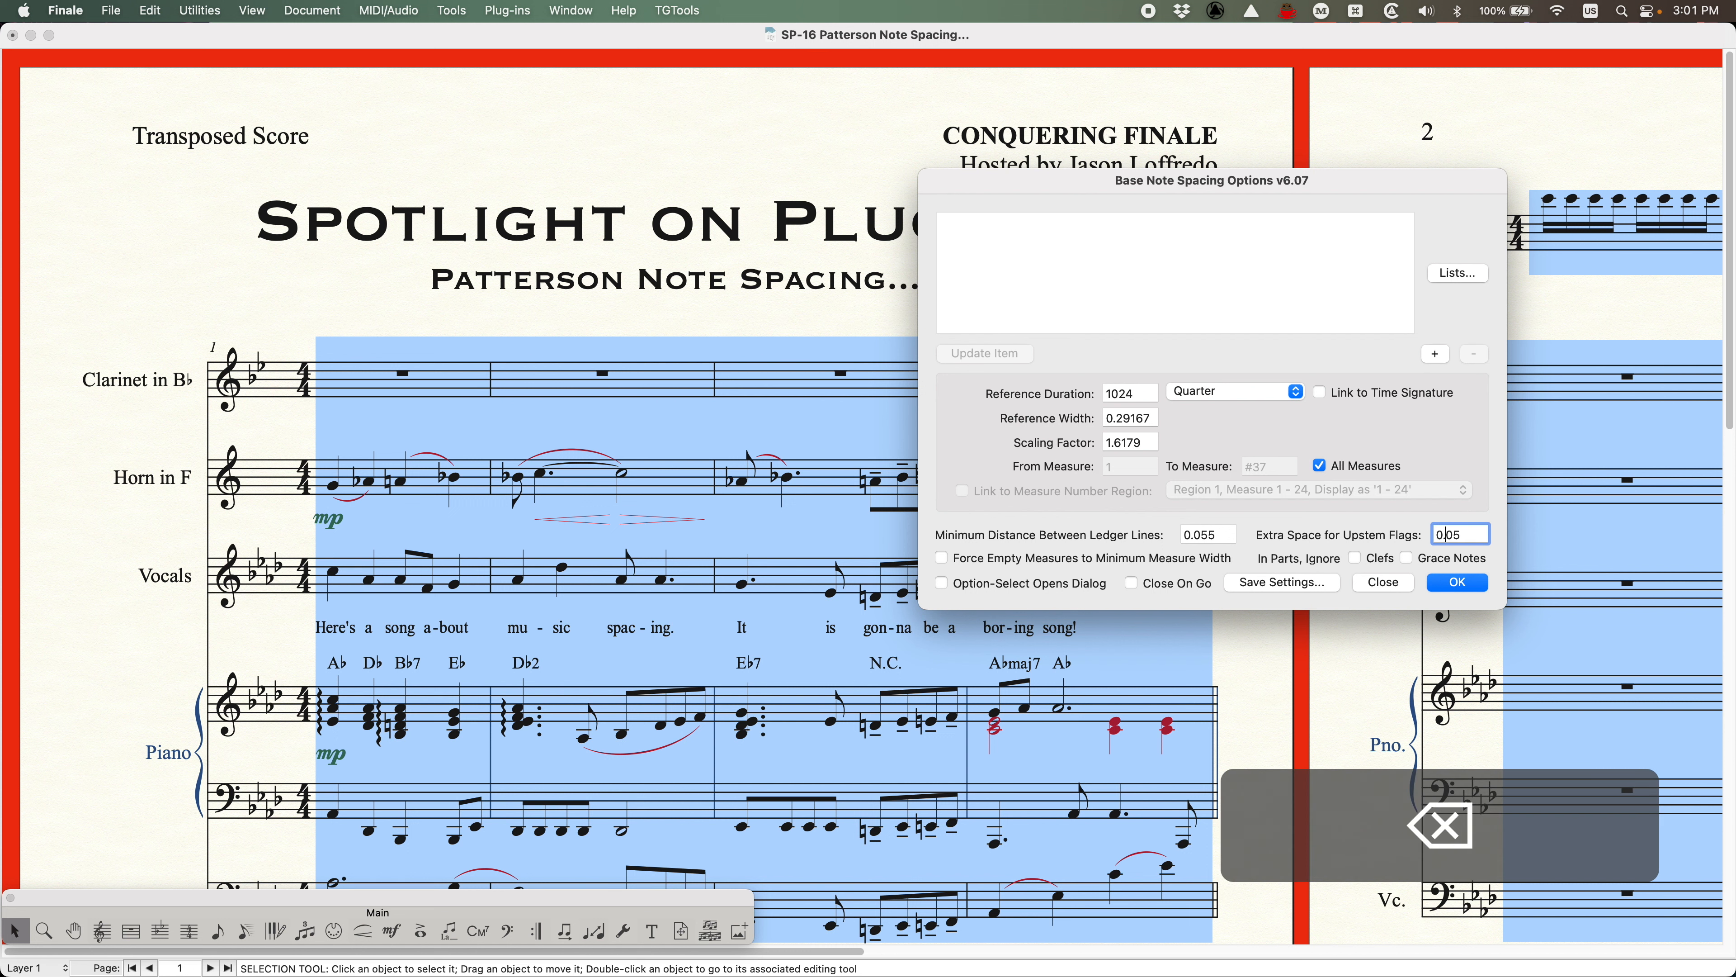
{"action": "left_click", "coordinate": [1460, 582]}
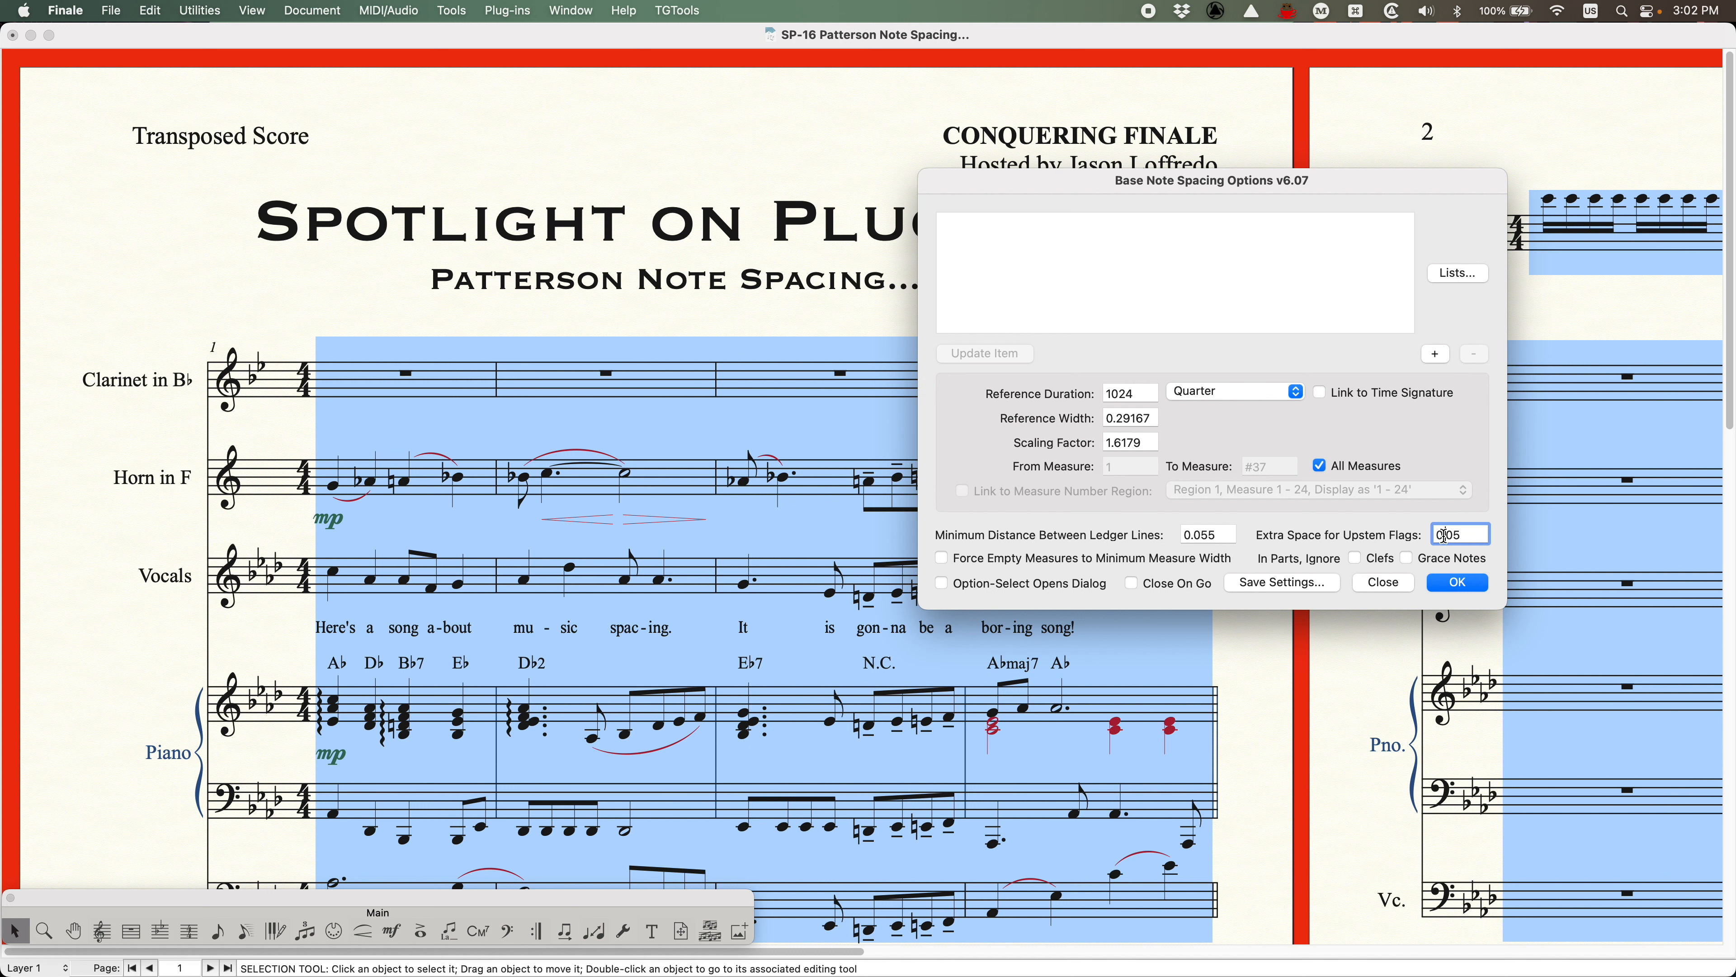
Try a negative extra space of -.05 for upstem flags on the selected score
{"action": "type", "text": "."}
{"action": "left_click_drag", "start_coordinate": [1470, 535], "coordinate": [1385, 538]}
{"action": "type", "text": "-.05"}
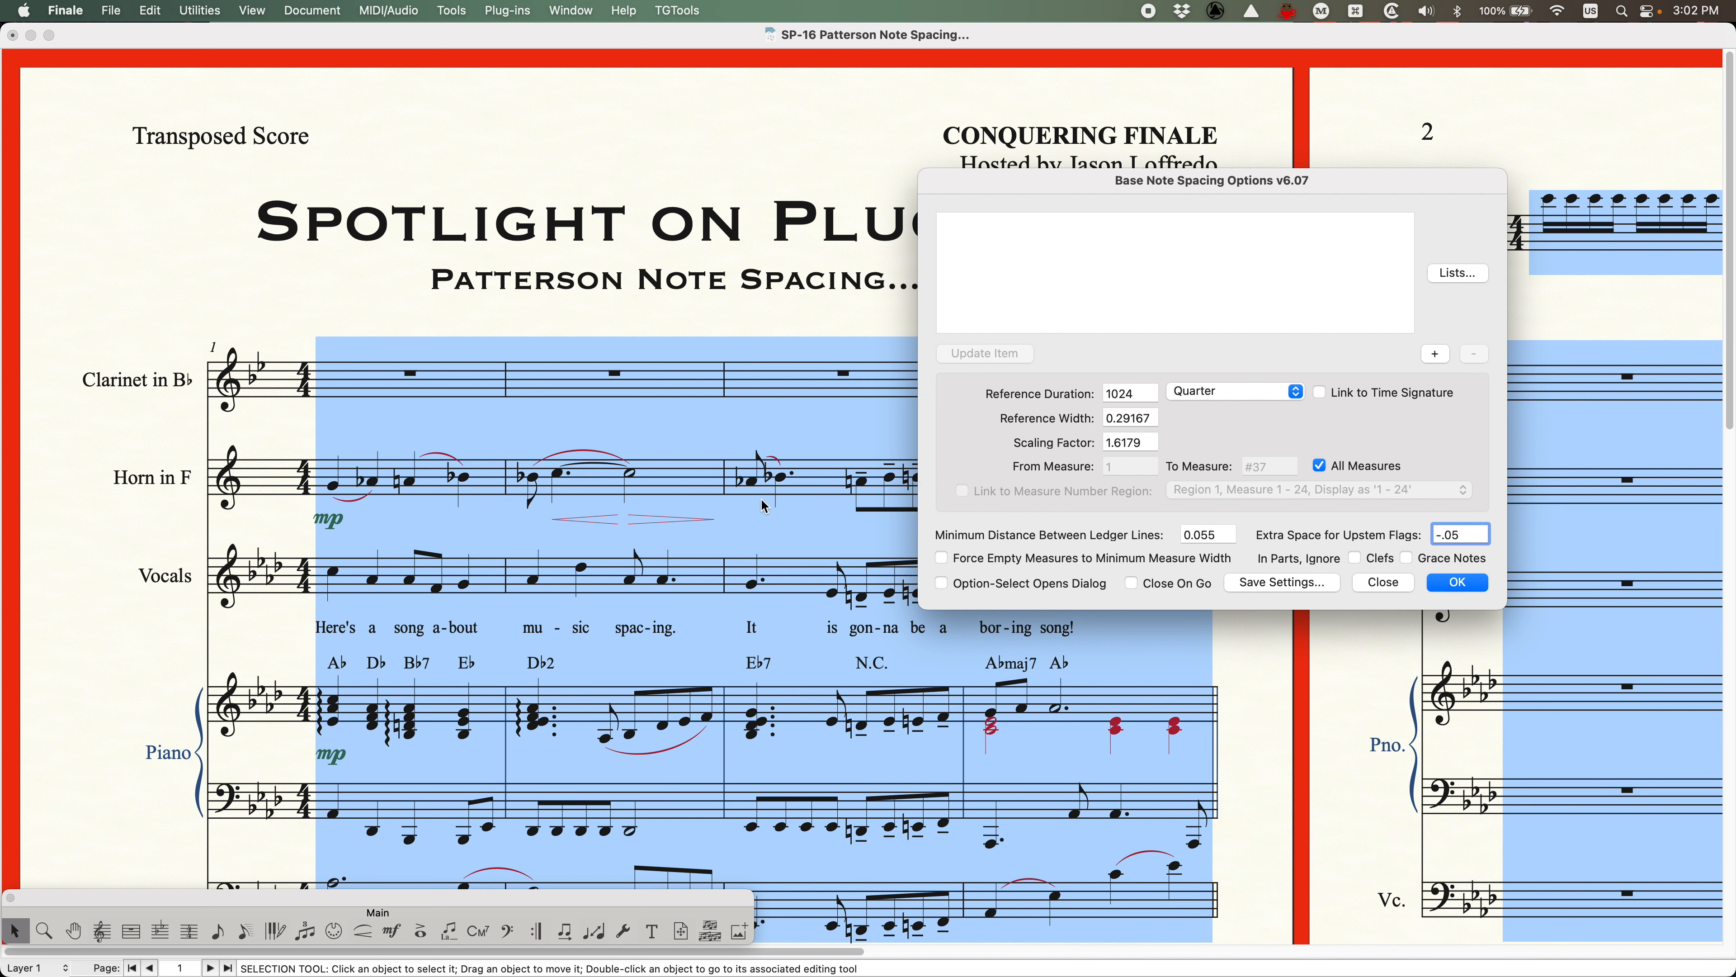
Make the extra space for upstem flags positive again at .05 and rerun the note spacing
{"action": "left_click", "coordinate": [1442, 534]}
{"action": "key", "text": "BackSpace"}
{"action": "left_click", "coordinate": [1457, 582]}
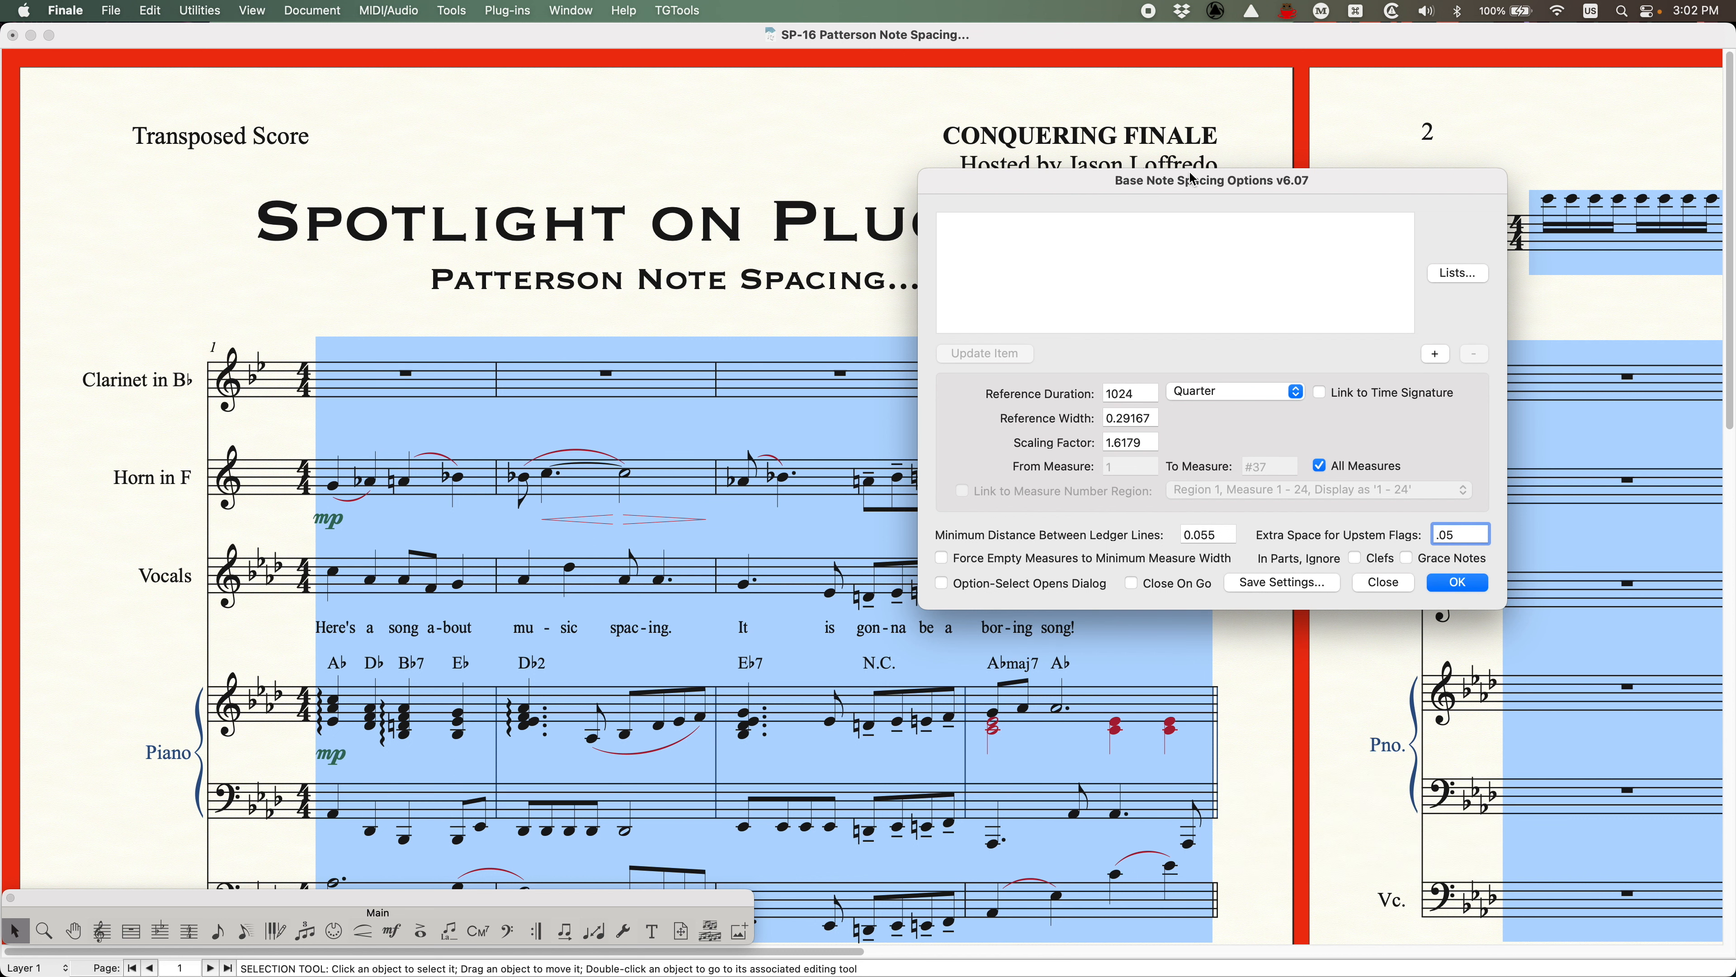
{"action": "left_click_drag", "start_coordinate": [1193, 180], "coordinate": [833, 172]}
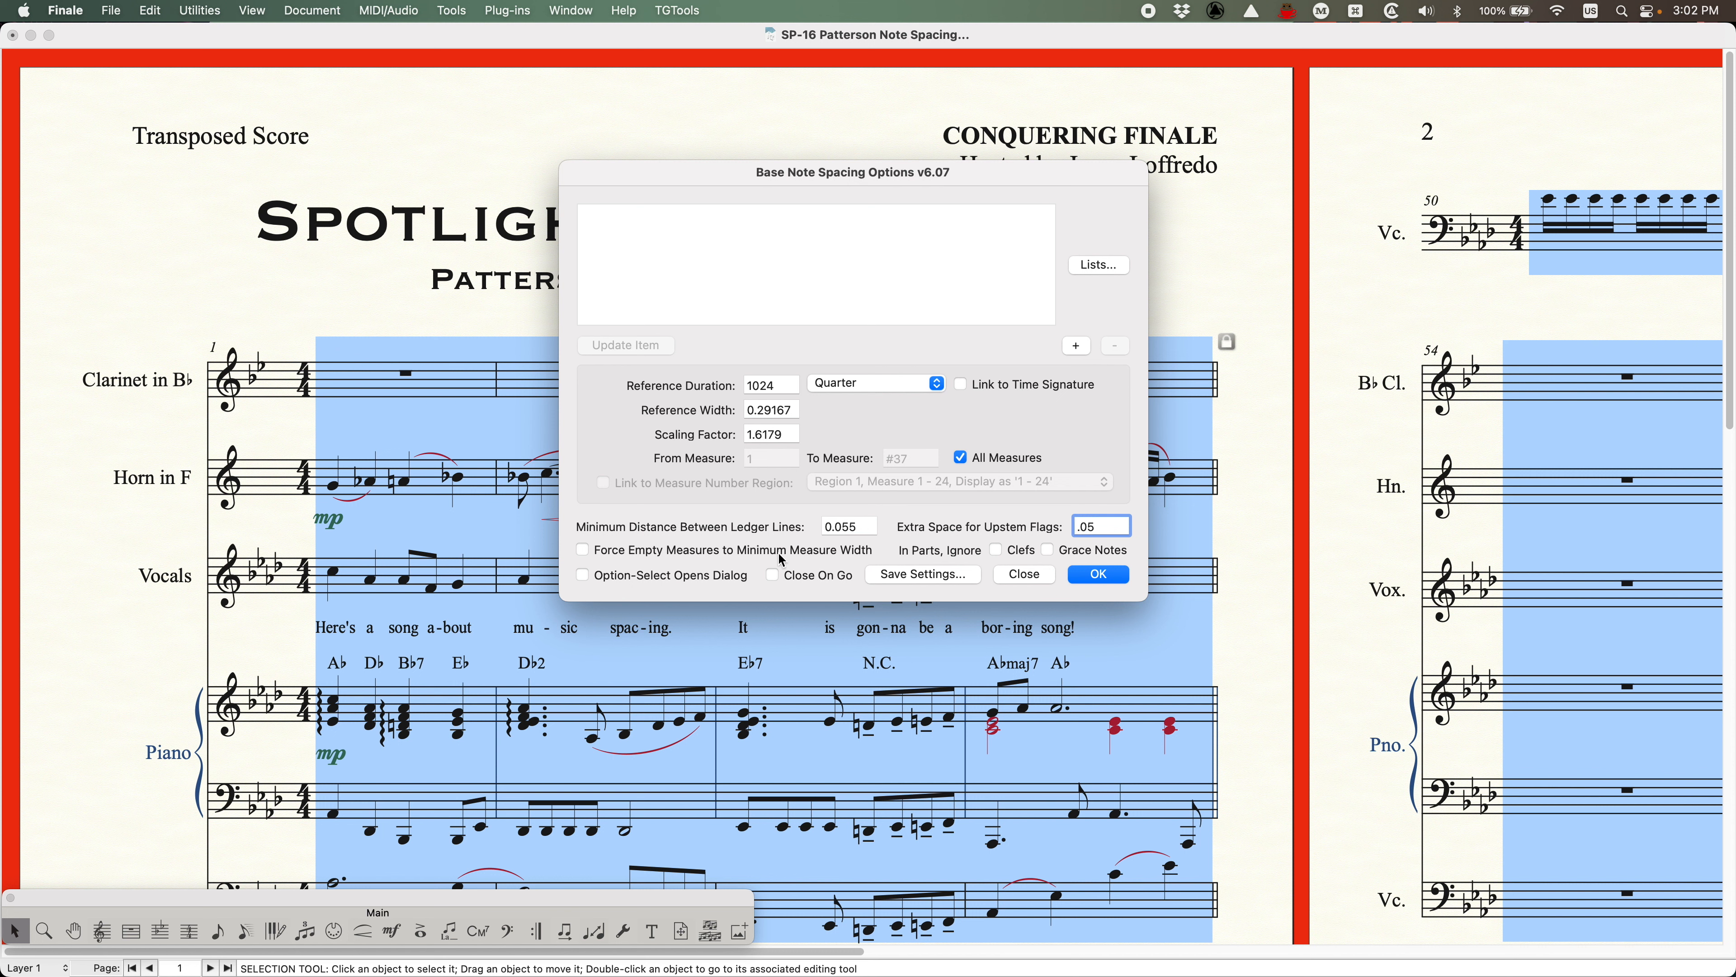
Examine the minimum measure width in the document's Music Spacing options and leave without saving changes
{"action": "left_click", "coordinate": [709, 111]}
{"action": "key", "text": "super+alt+a"}
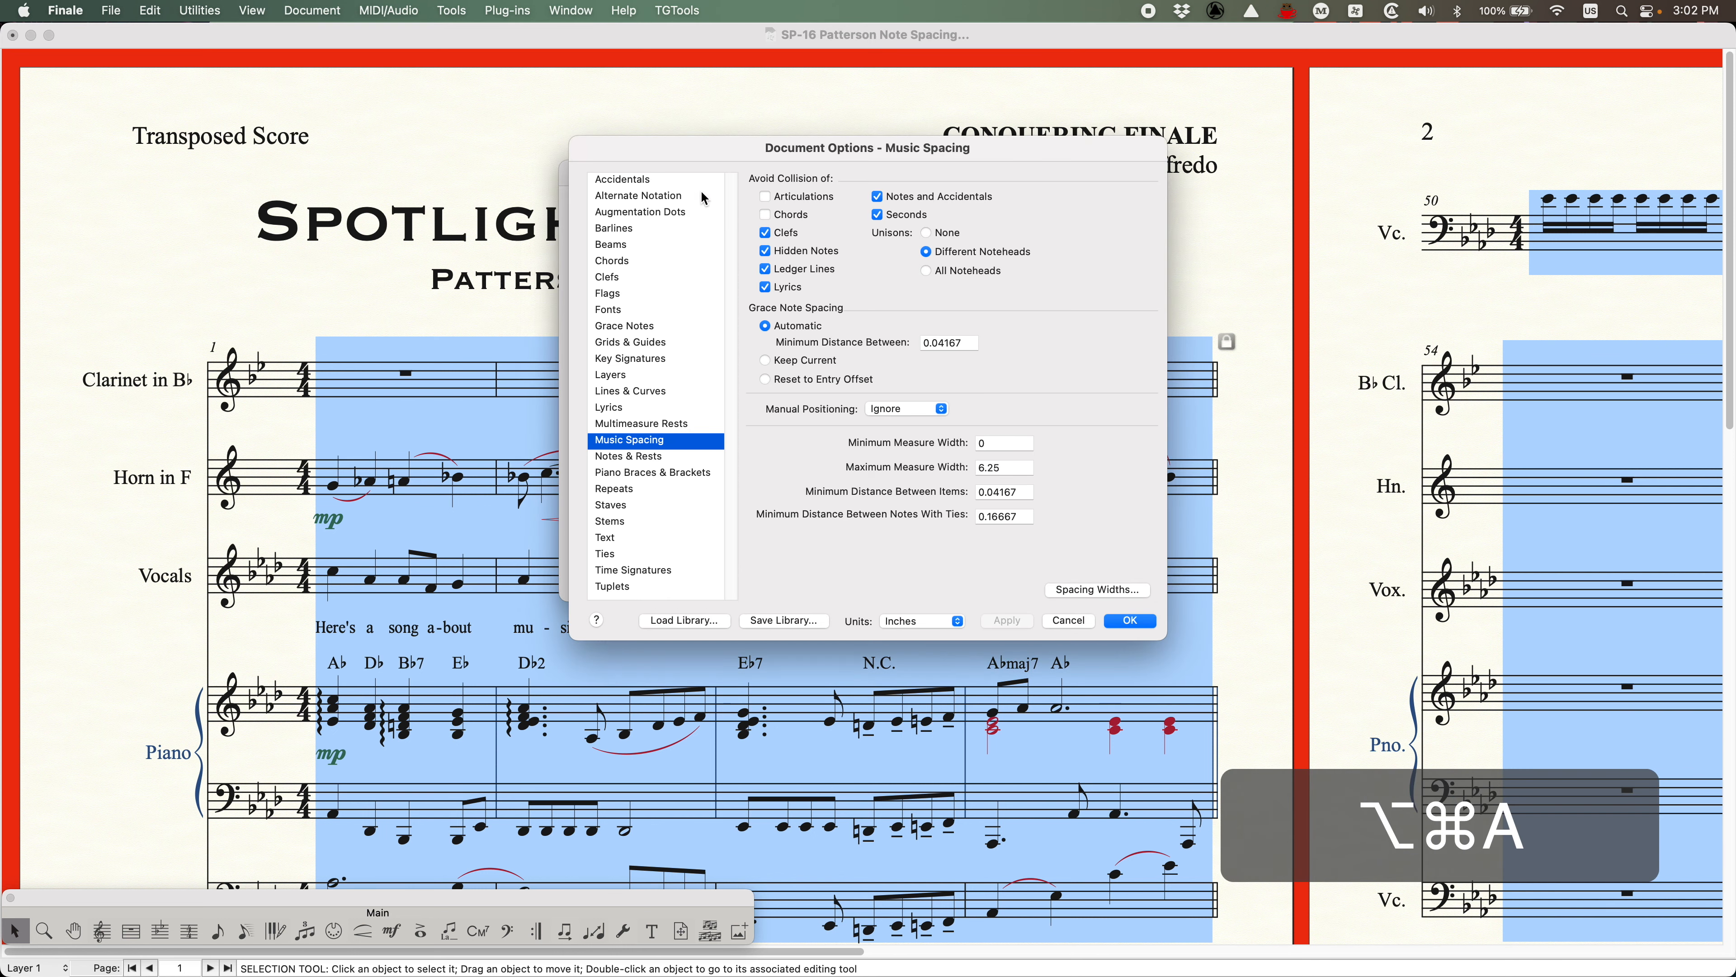
{"action": "left_click_drag", "start_coordinate": [926, 154], "coordinate": [829, 168]}
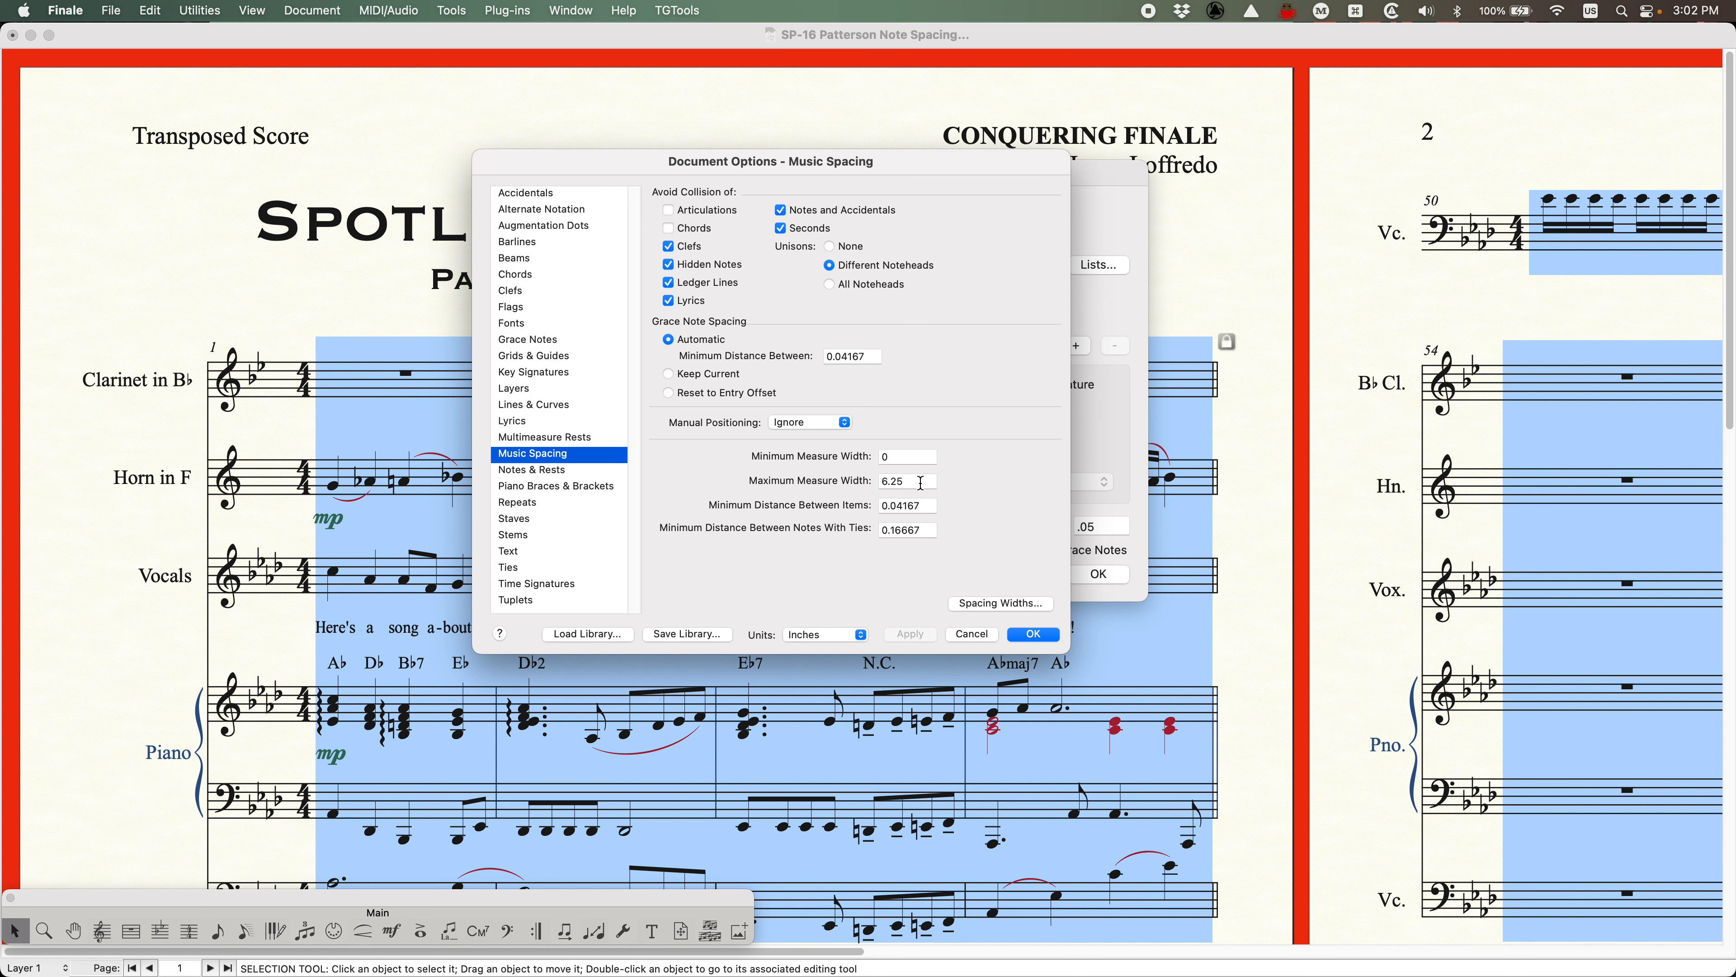
{"action": "left_click", "coordinate": [901, 456]}
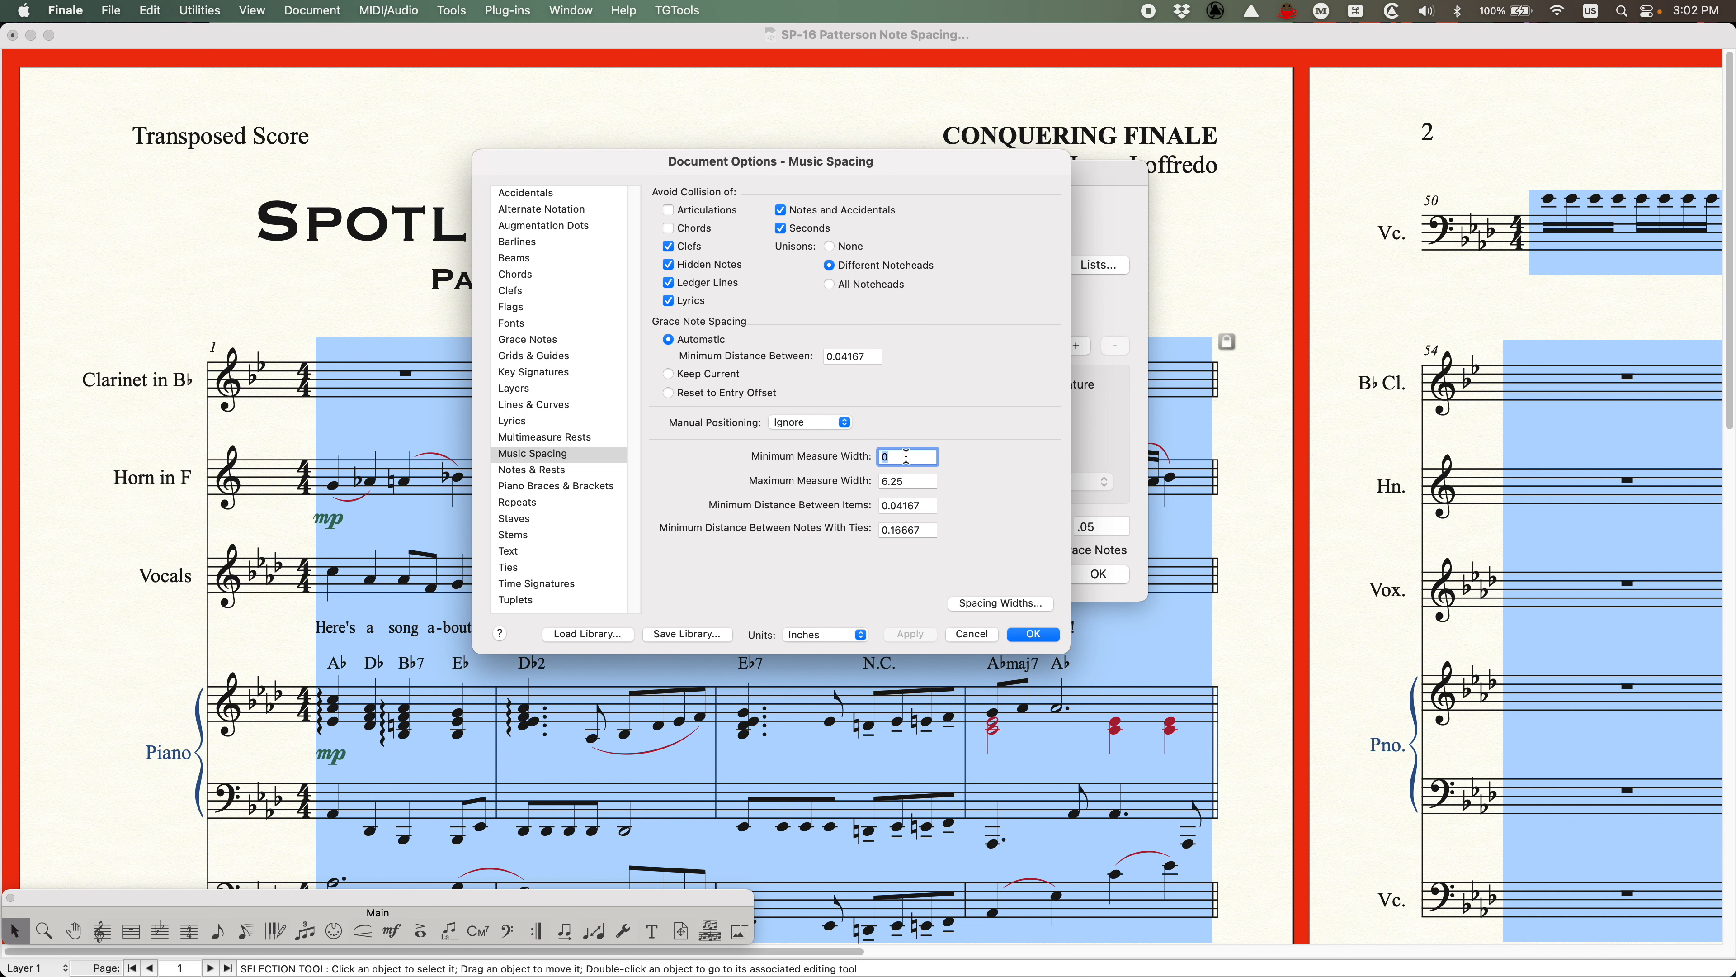
{"action": "left_click_drag", "start_coordinate": [900, 456], "coordinate": [849, 456]}
{"action": "left_click_drag", "start_coordinate": [978, 163], "coordinate": [719, 346]}
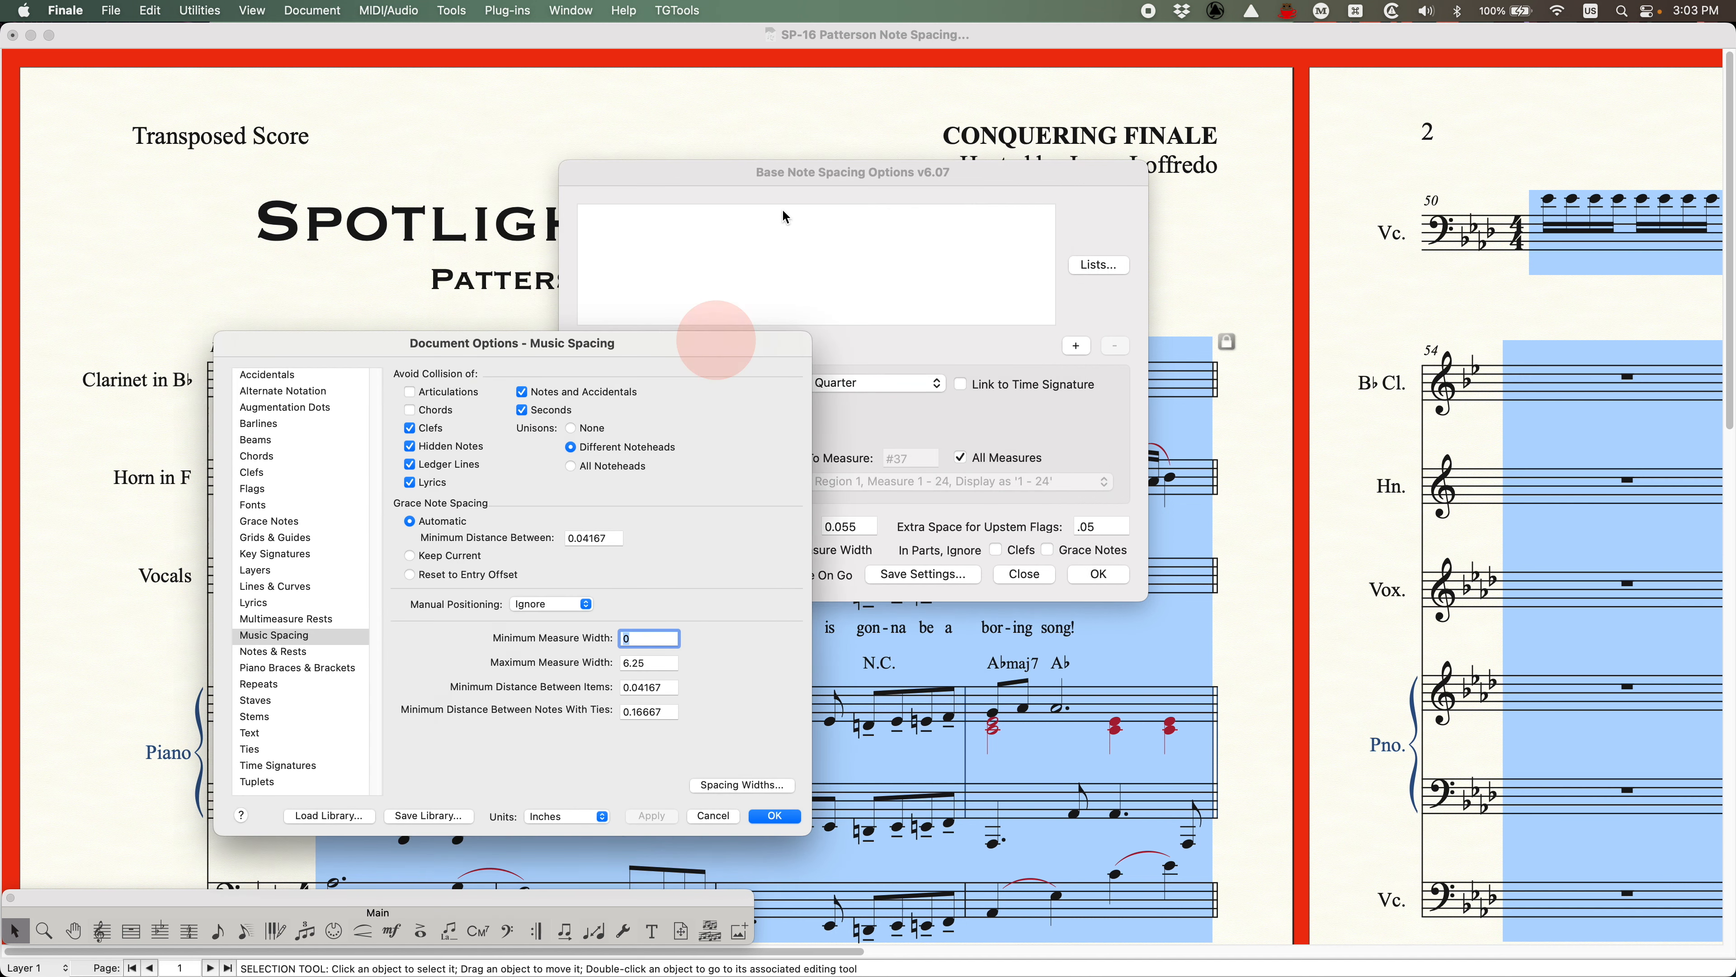
{"action": "left_click_drag", "start_coordinate": [782, 183], "coordinate": [826, 165]}
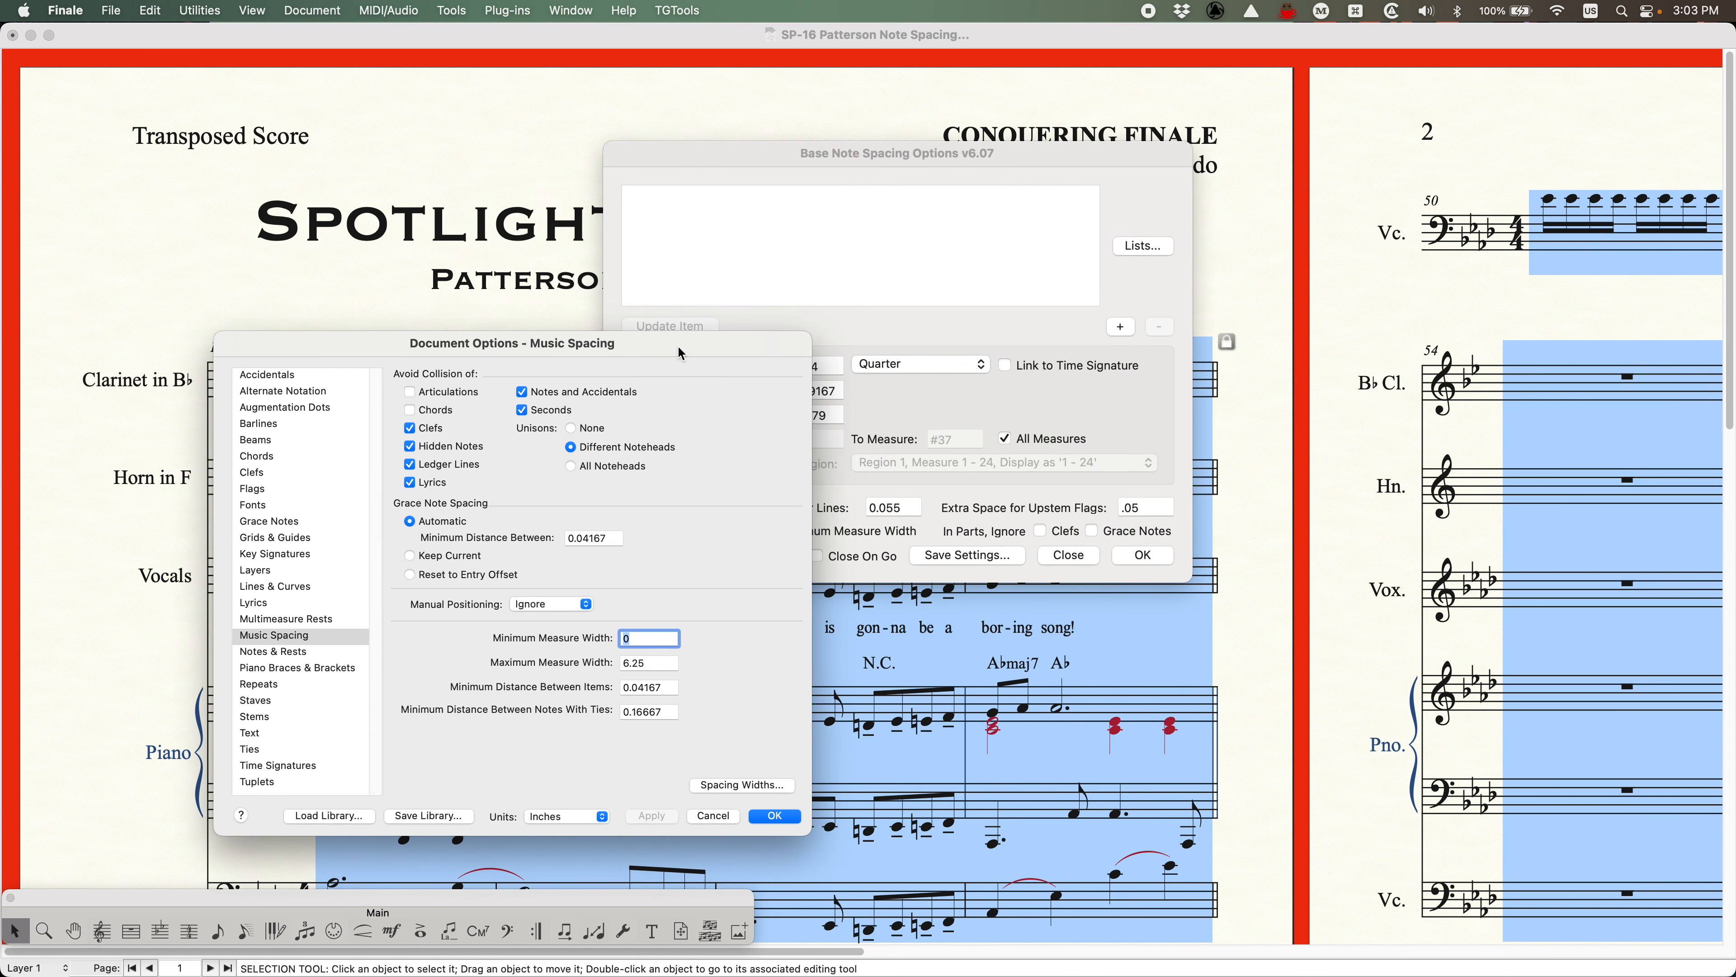
{"action": "left_click_drag", "start_coordinate": [680, 350], "coordinate": [799, 246]}
{"action": "left_click", "coordinate": [830, 712]}
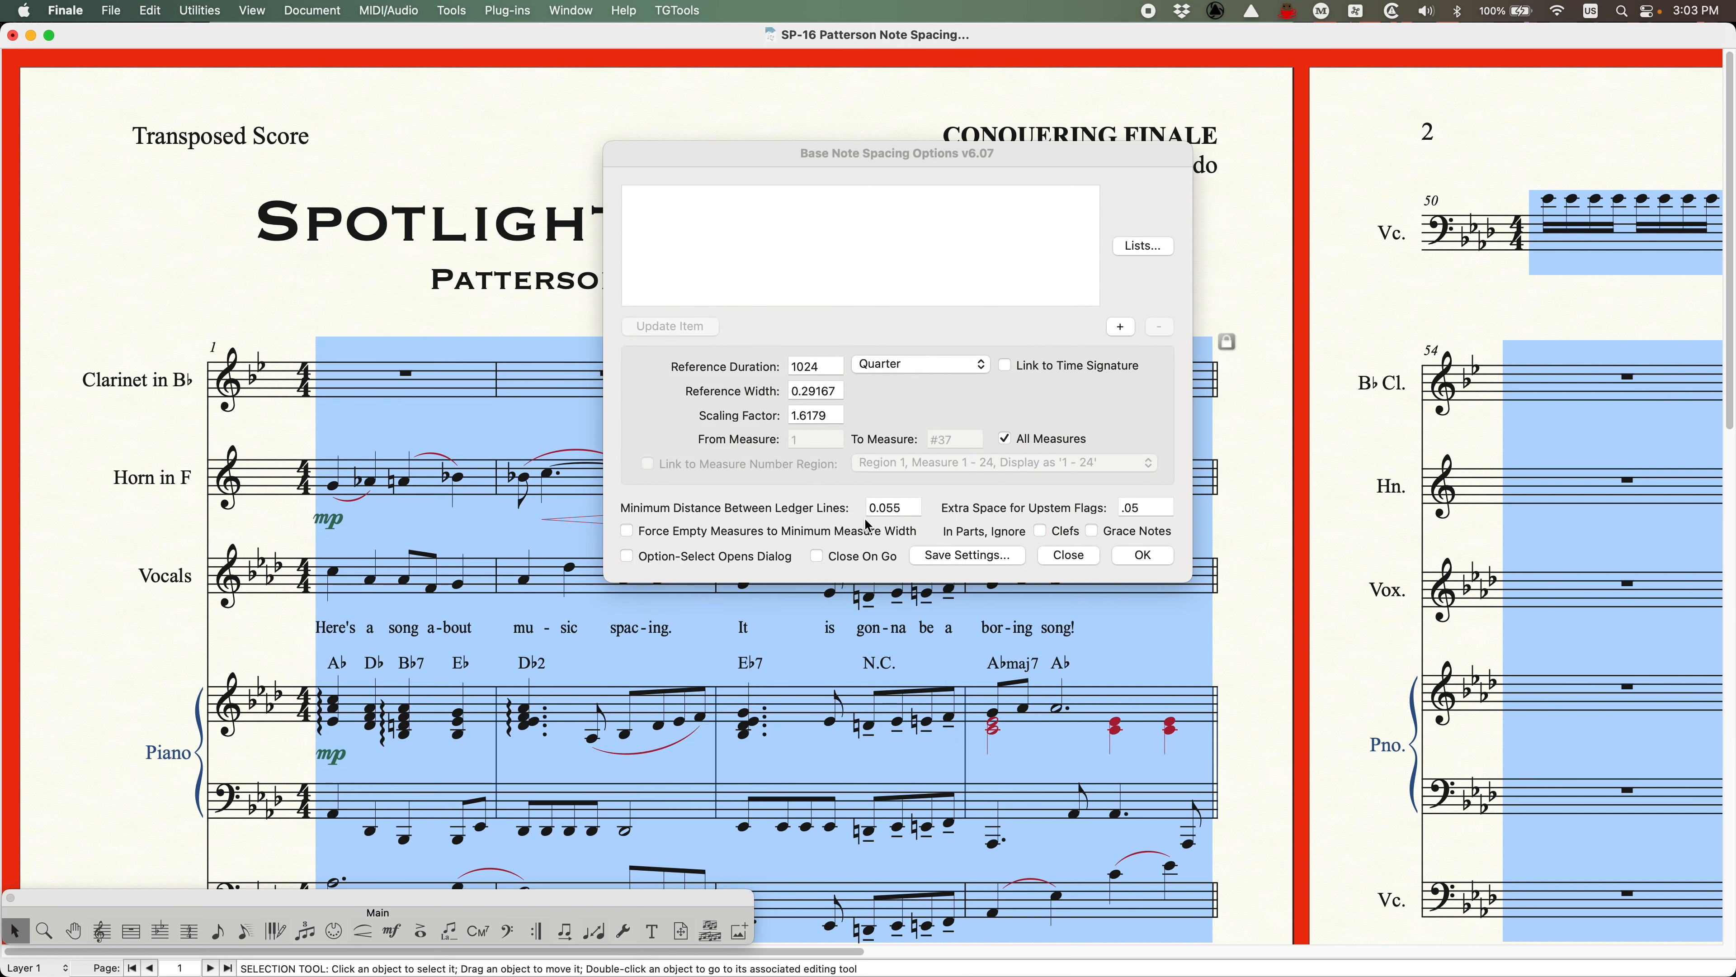
Turn on Force Empty Measures to Minimum Measure Width in the base note spacing options
{"action": "left_click", "coordinate": [628, 533]}
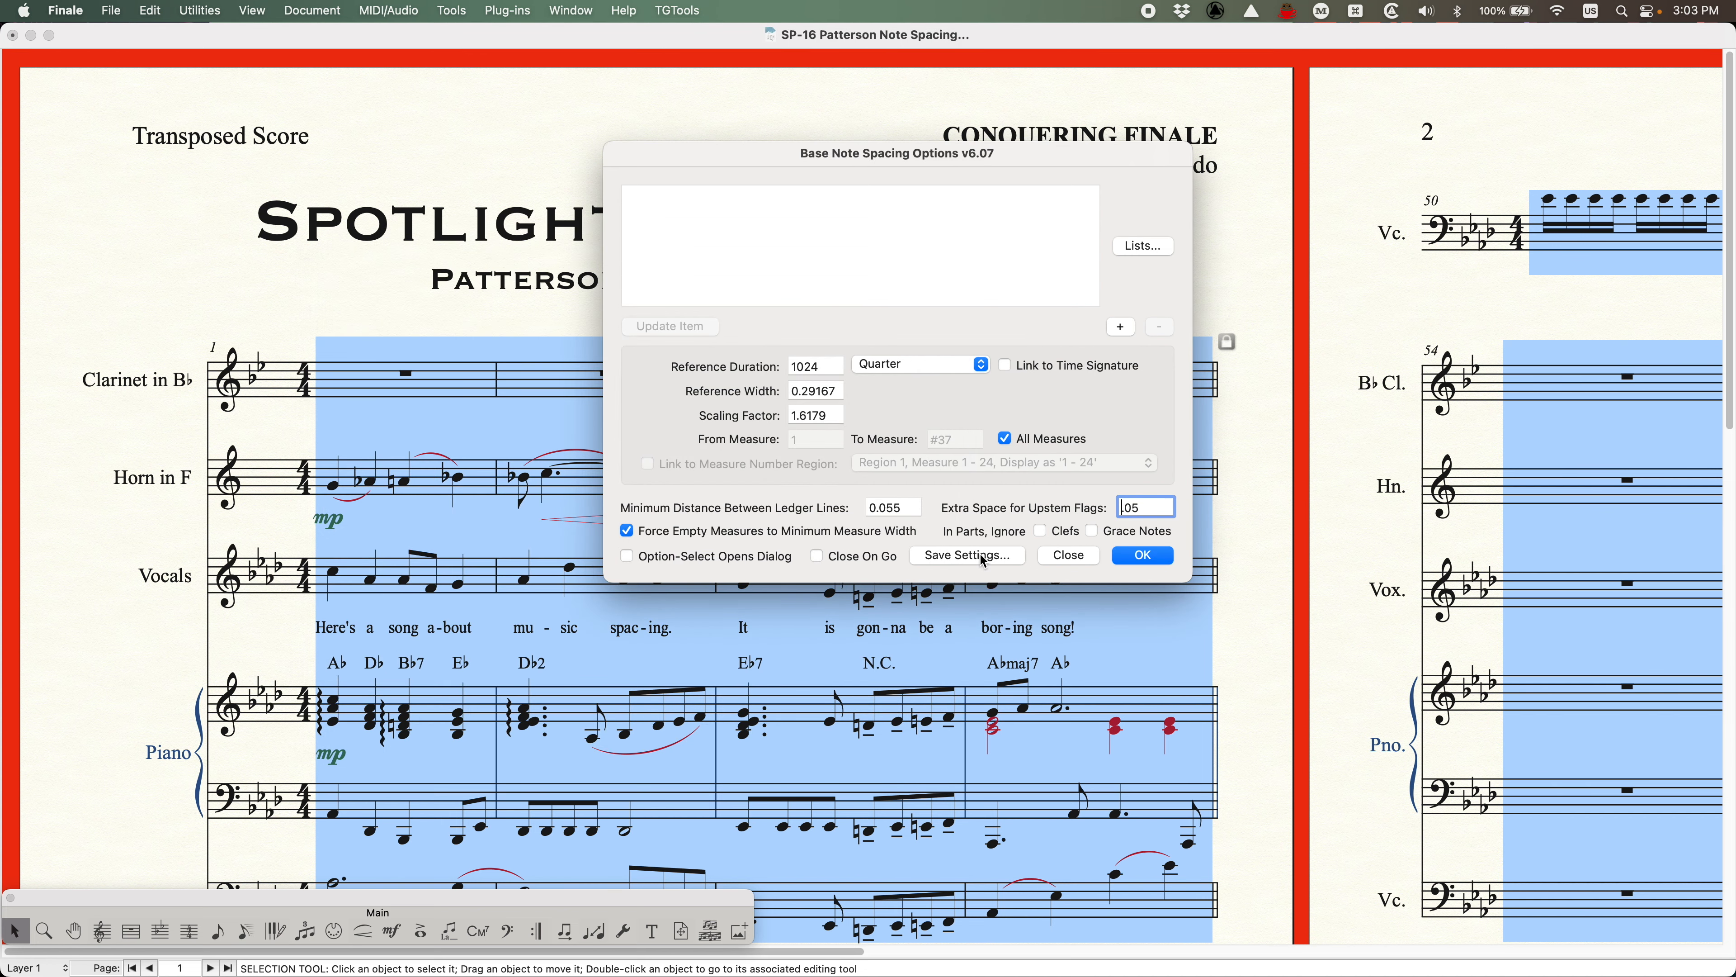
{"action": "left_click", "coordinate": [1266, 320]}
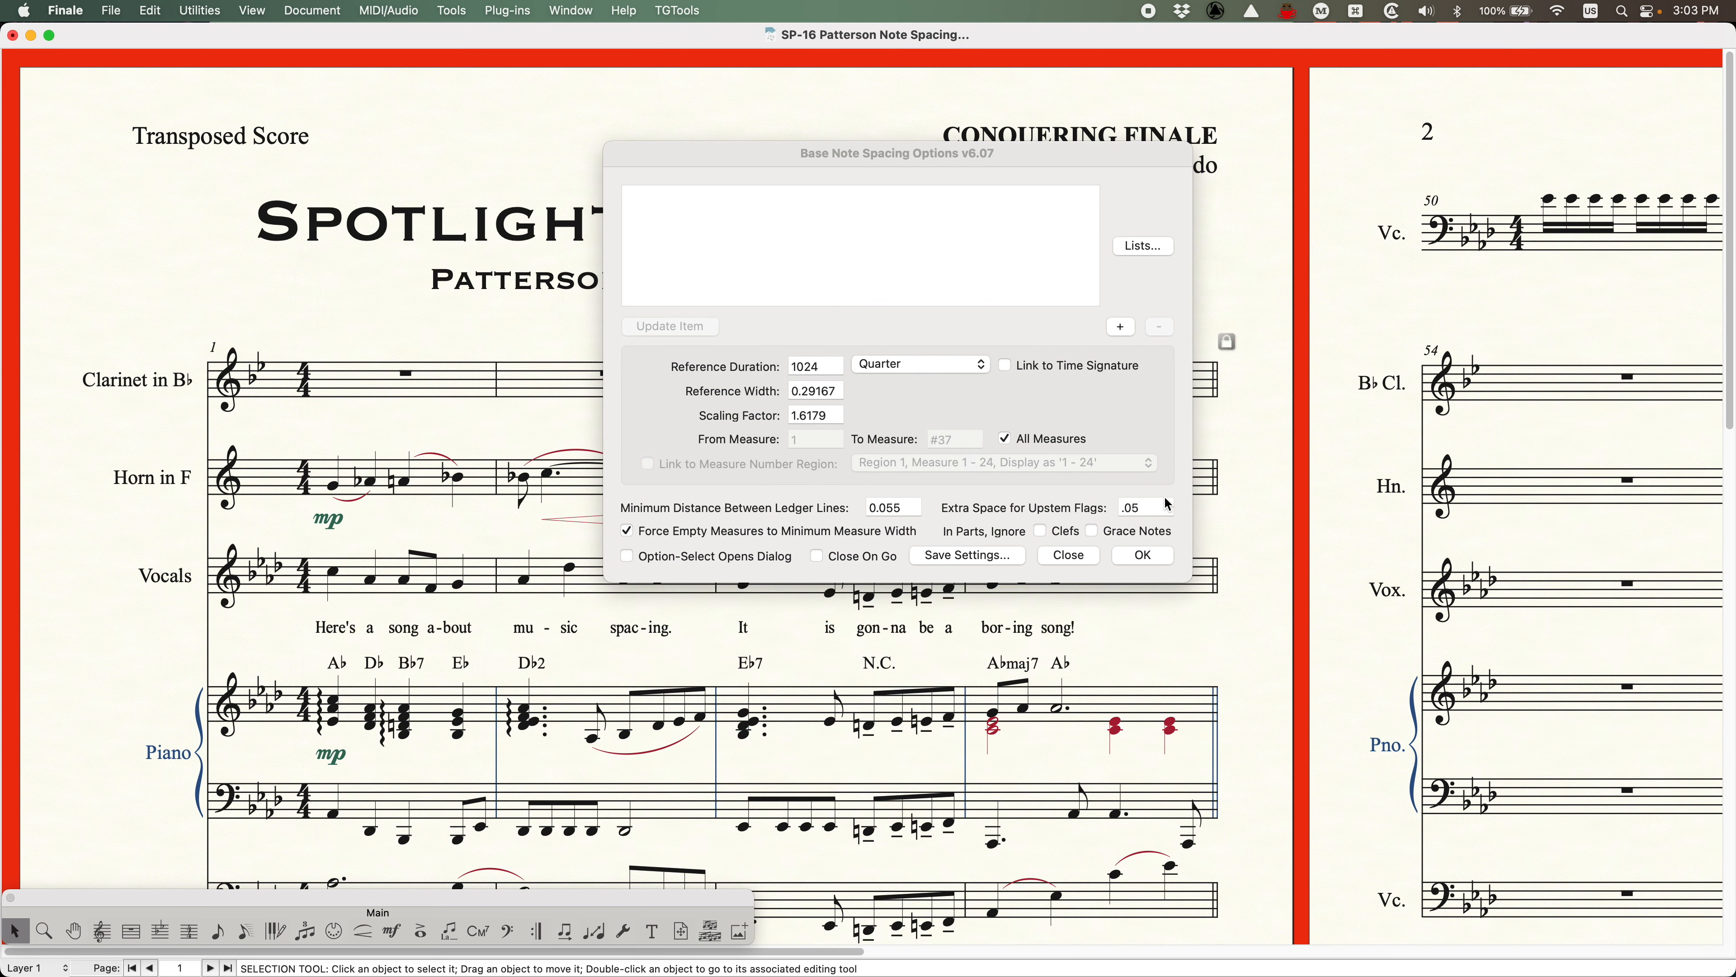
{"action": "key", "text": "super+minus"}
{"action": "key", "text": "super+minus"}
{"action": "scroll", "coordinate": [998, 638], "scroll_direction": "right", "scroll_amount": 5}
{"action": "left_click_drag", "start_coordinate": [897, 154], "coordinate": [508, 139]}
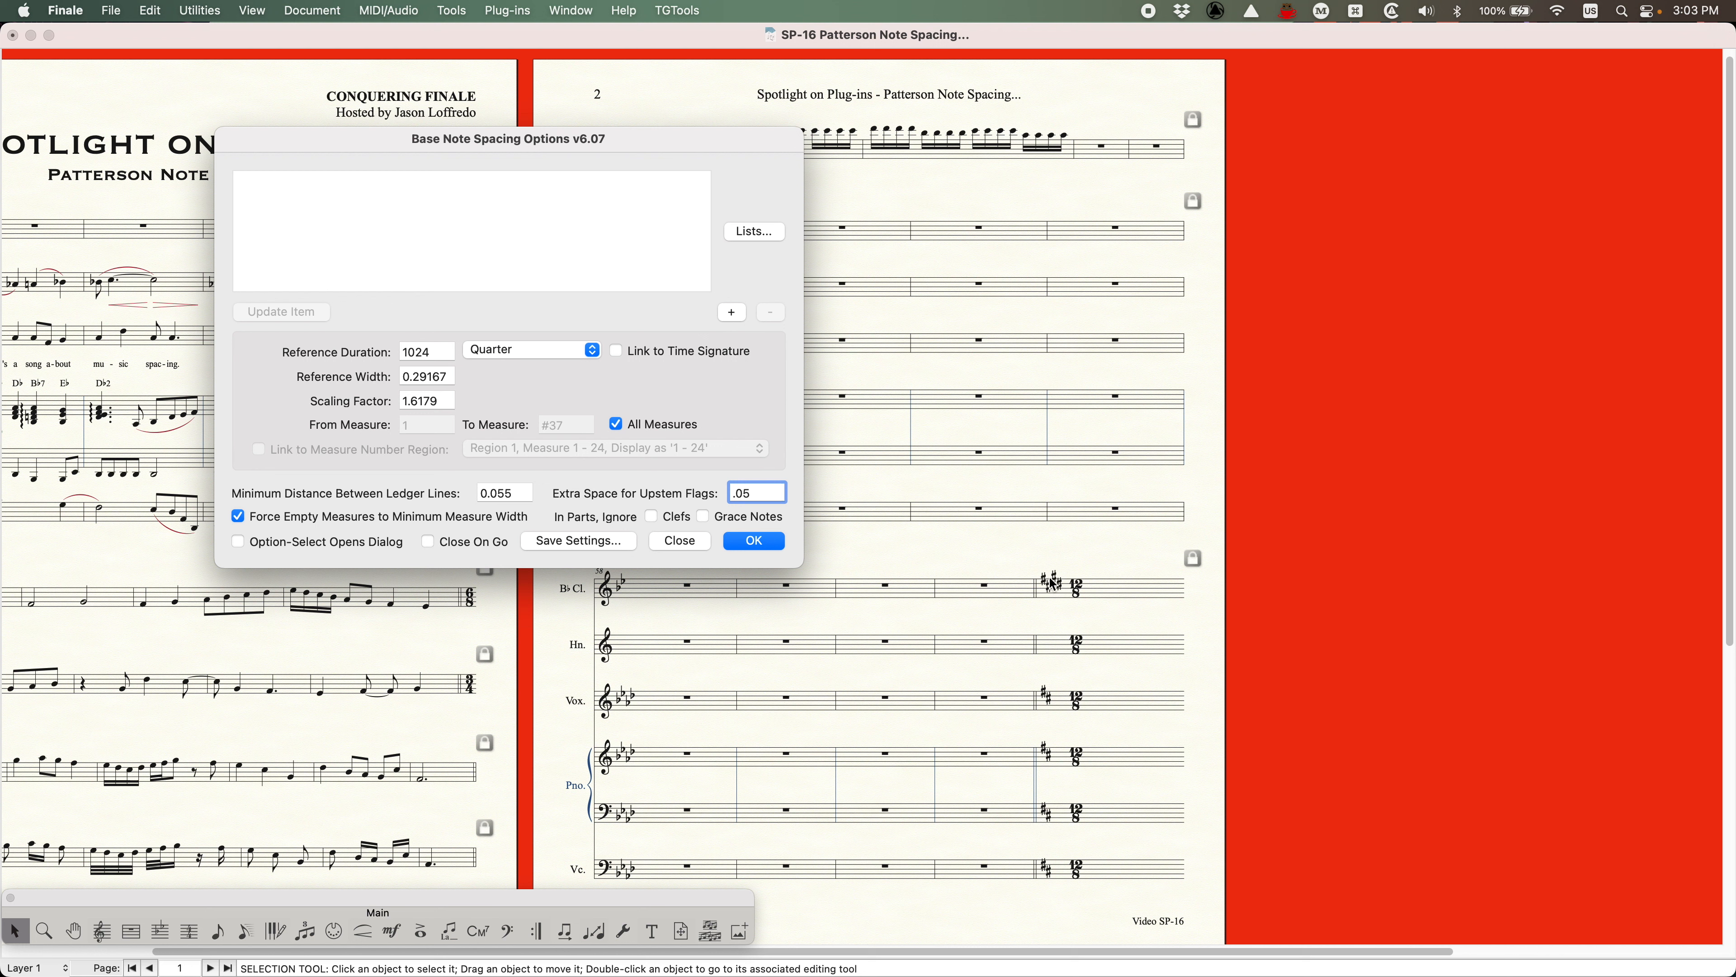
Try a width of 0 in the measure attributes of the score's last measure and undo it
{"action": "left_click", "coordinate": [1137, 586]}
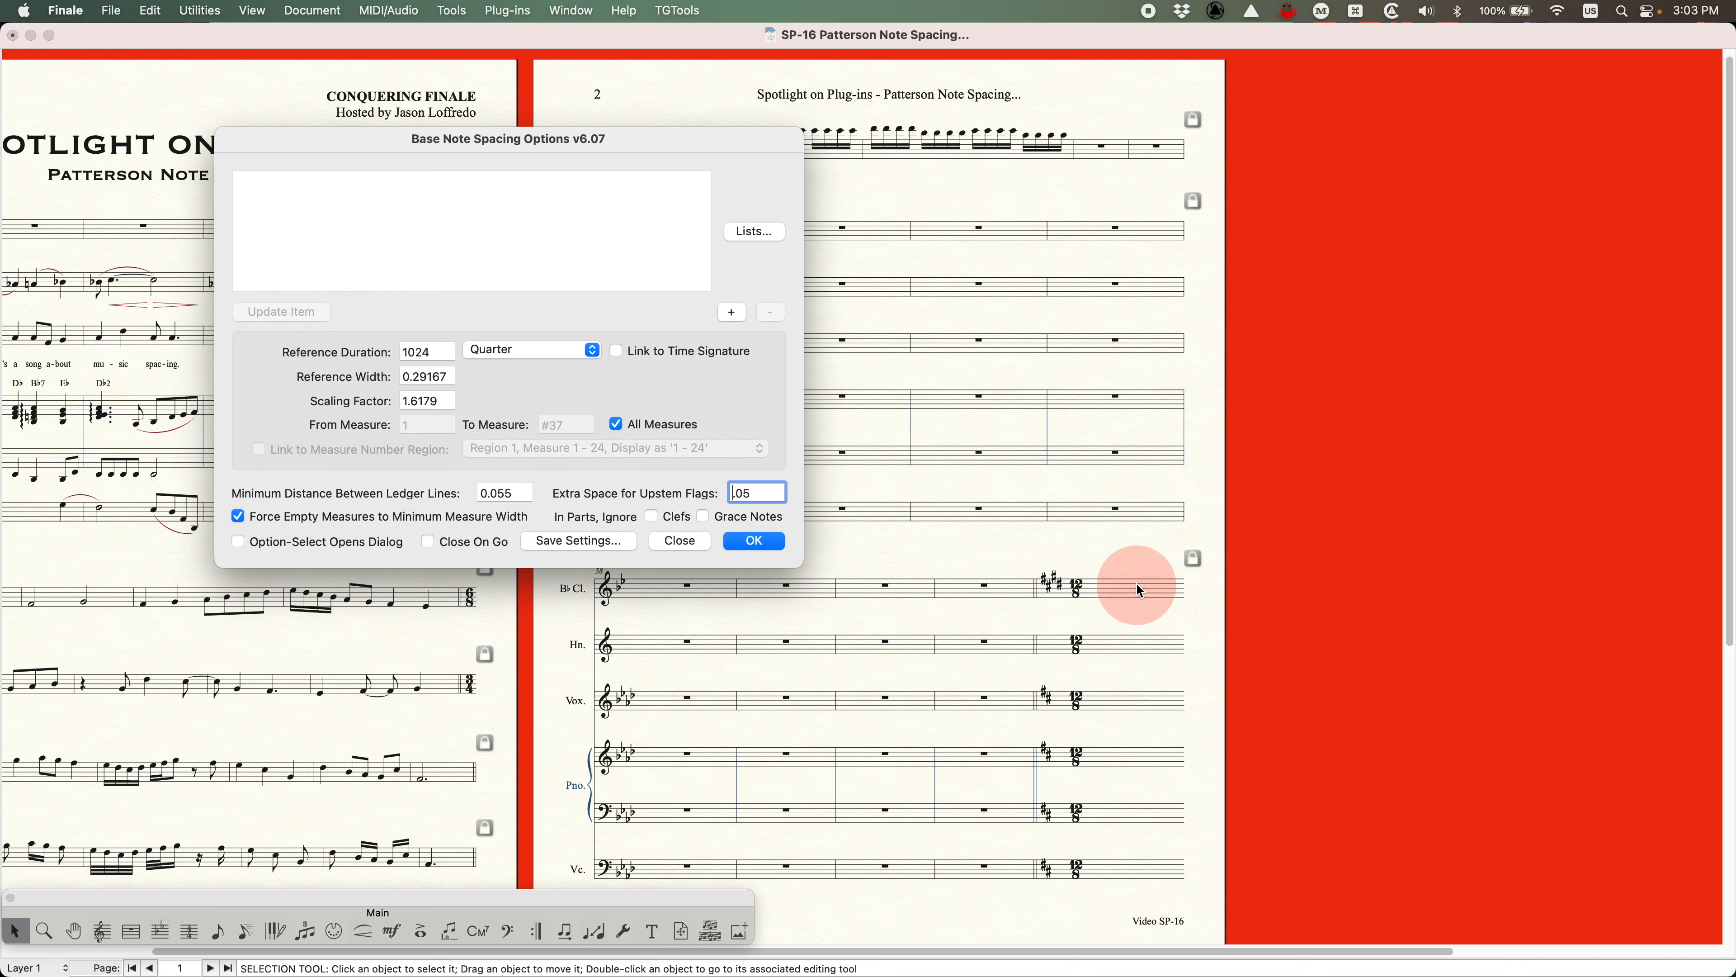
{"action": "left_click", "coordinate": [1138, 587]}
{"action": "key", "text": "Return"}
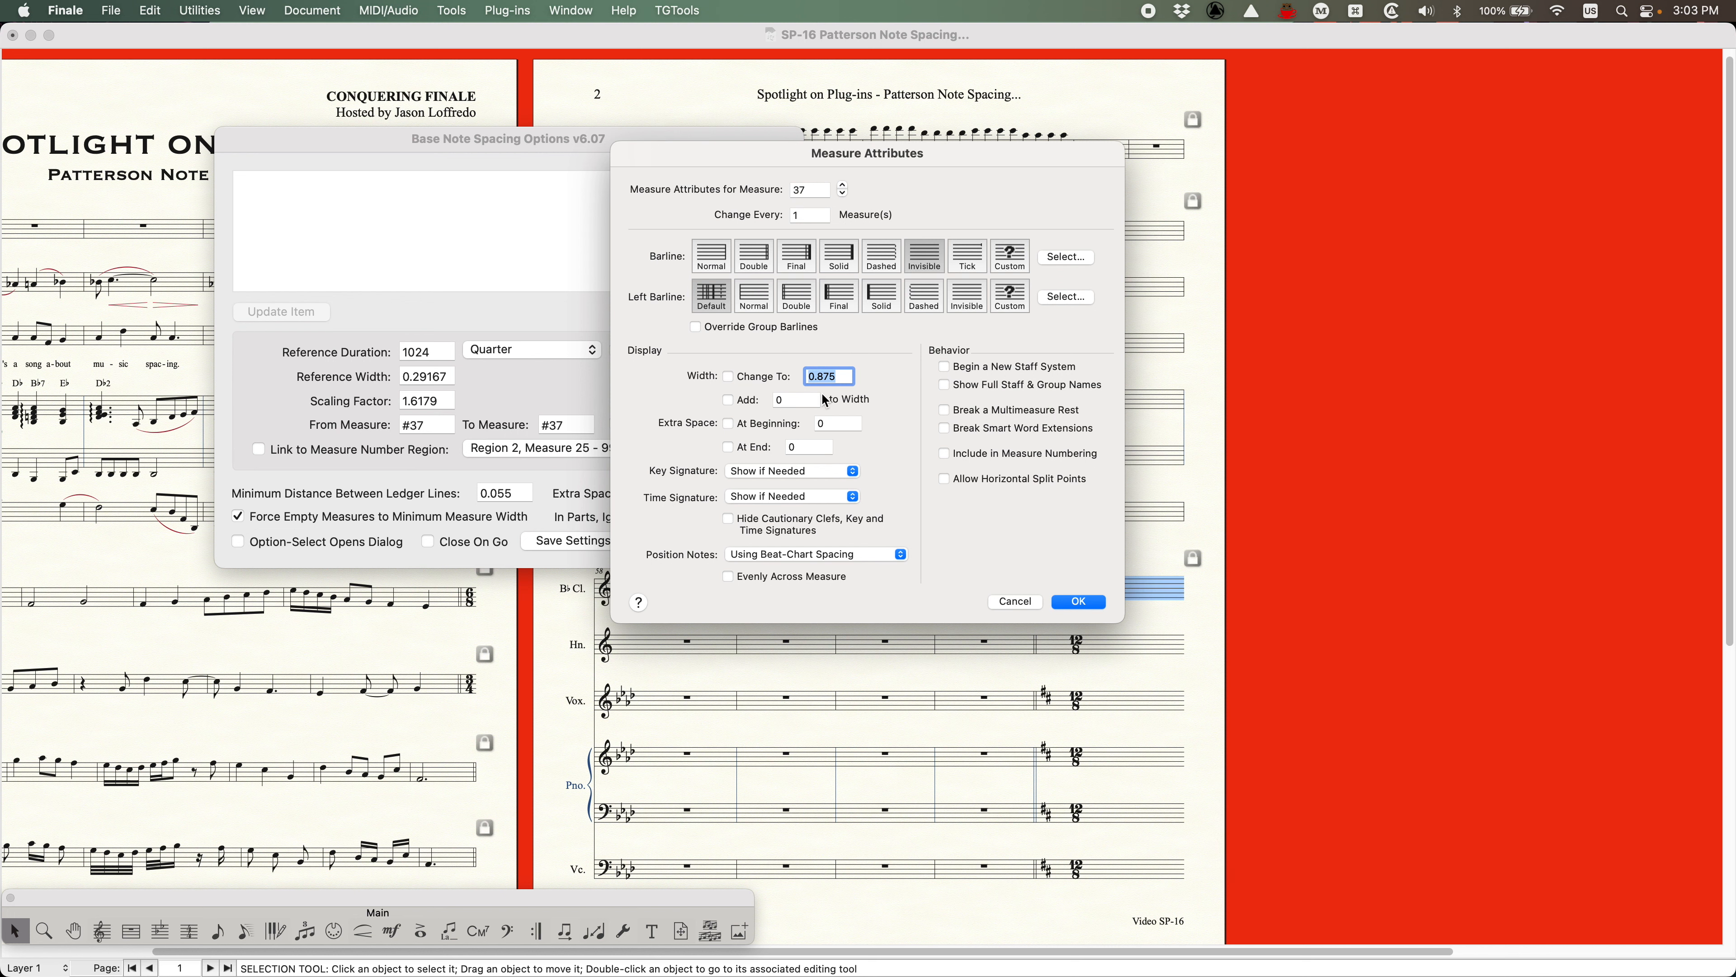
{"action": "type", "text": "0"}
{"action": "left_click", "coordinate": [1077, 606]}
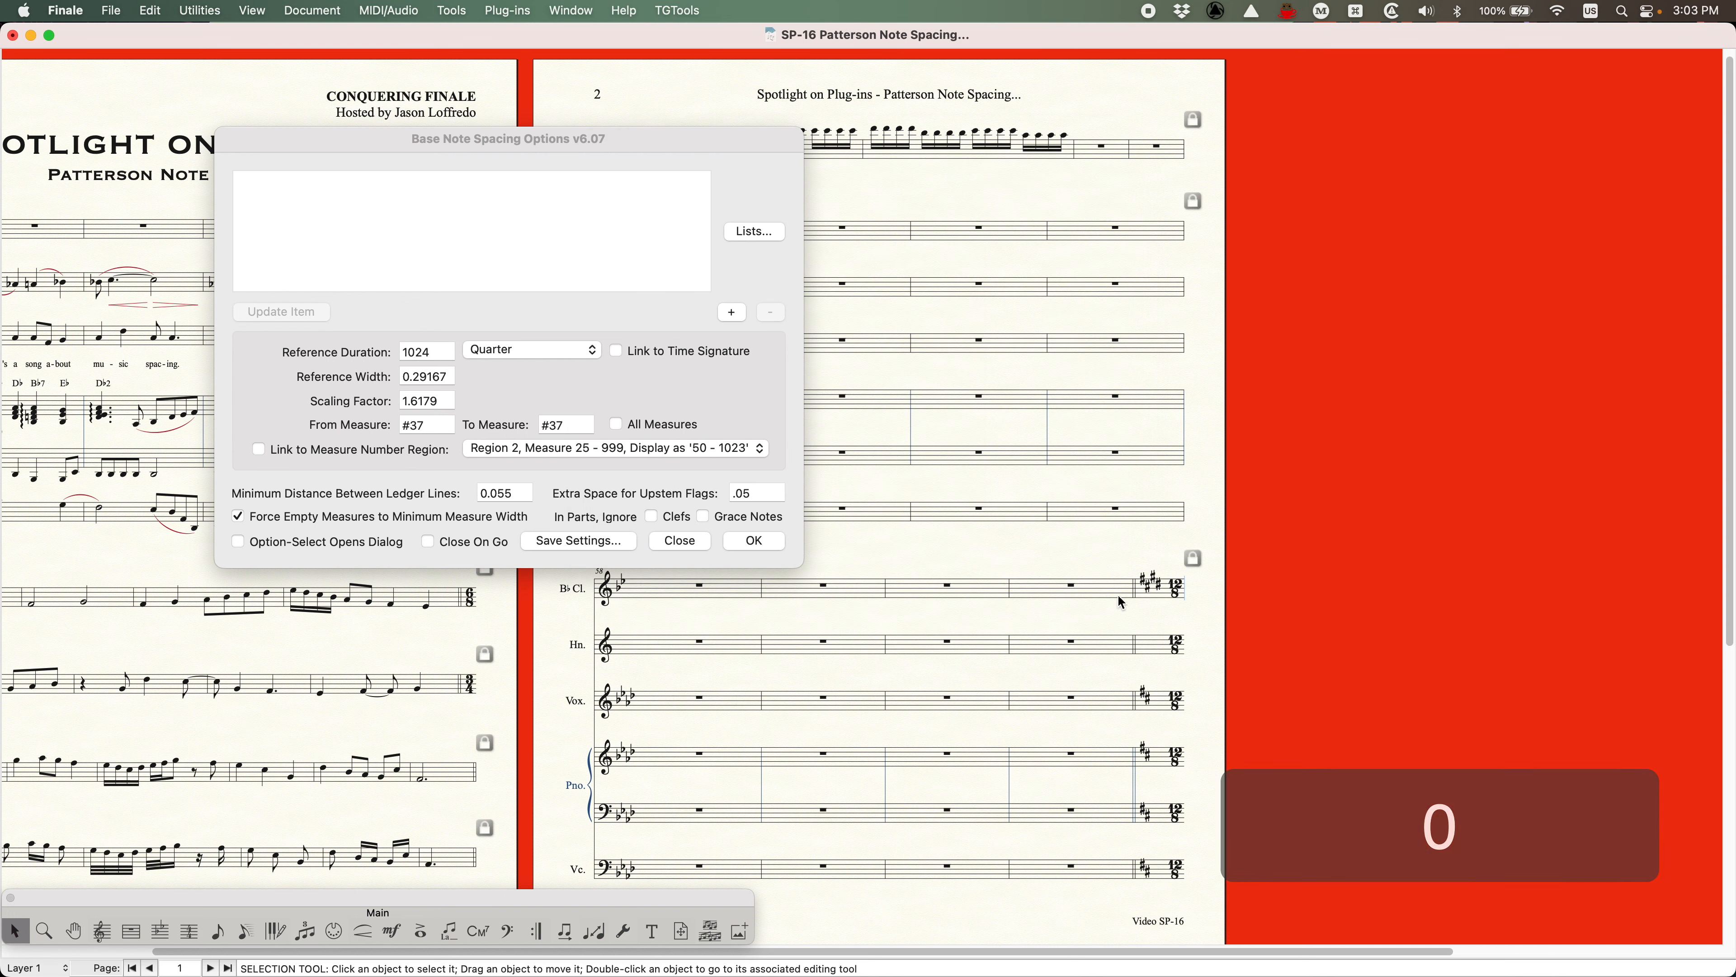
{"action": "key", "text": "super+z"}
Select the last measure across all staves and respace it with empty measures forced to the minimum width
{"action": "left_click", "coordinate": [433, 139]}
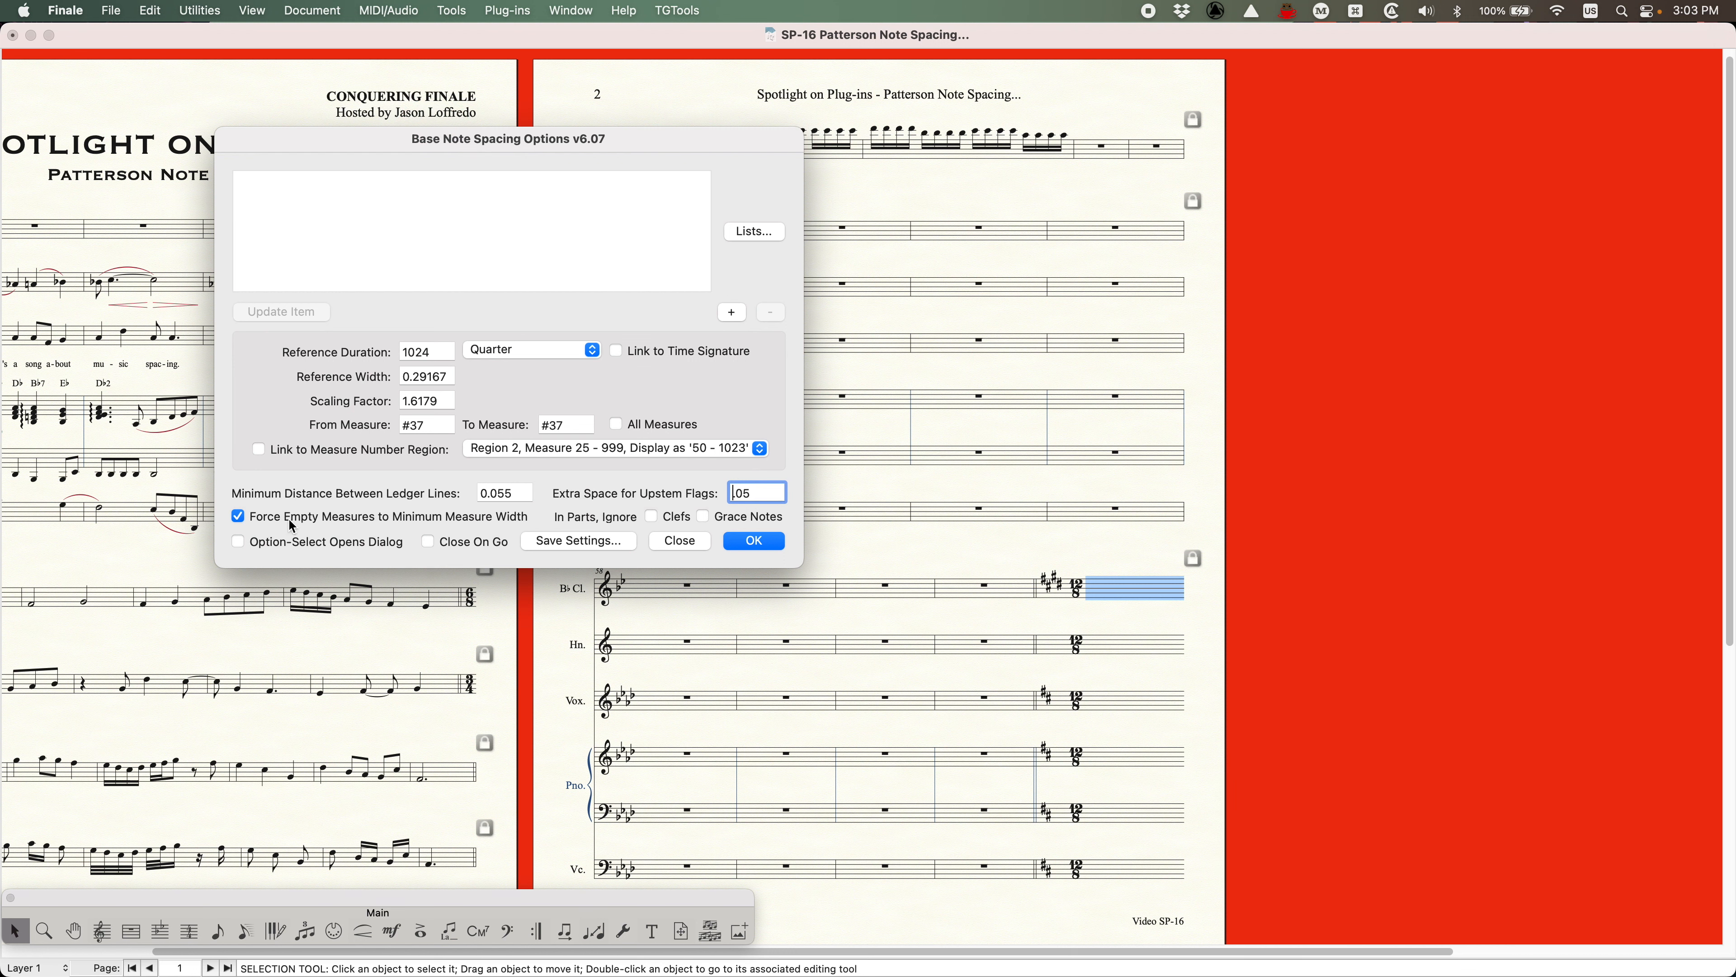
{"action": "left_click", "coordinate": [1134, 588]}
{"action": "left_click", "coordinate": [482, 142]}
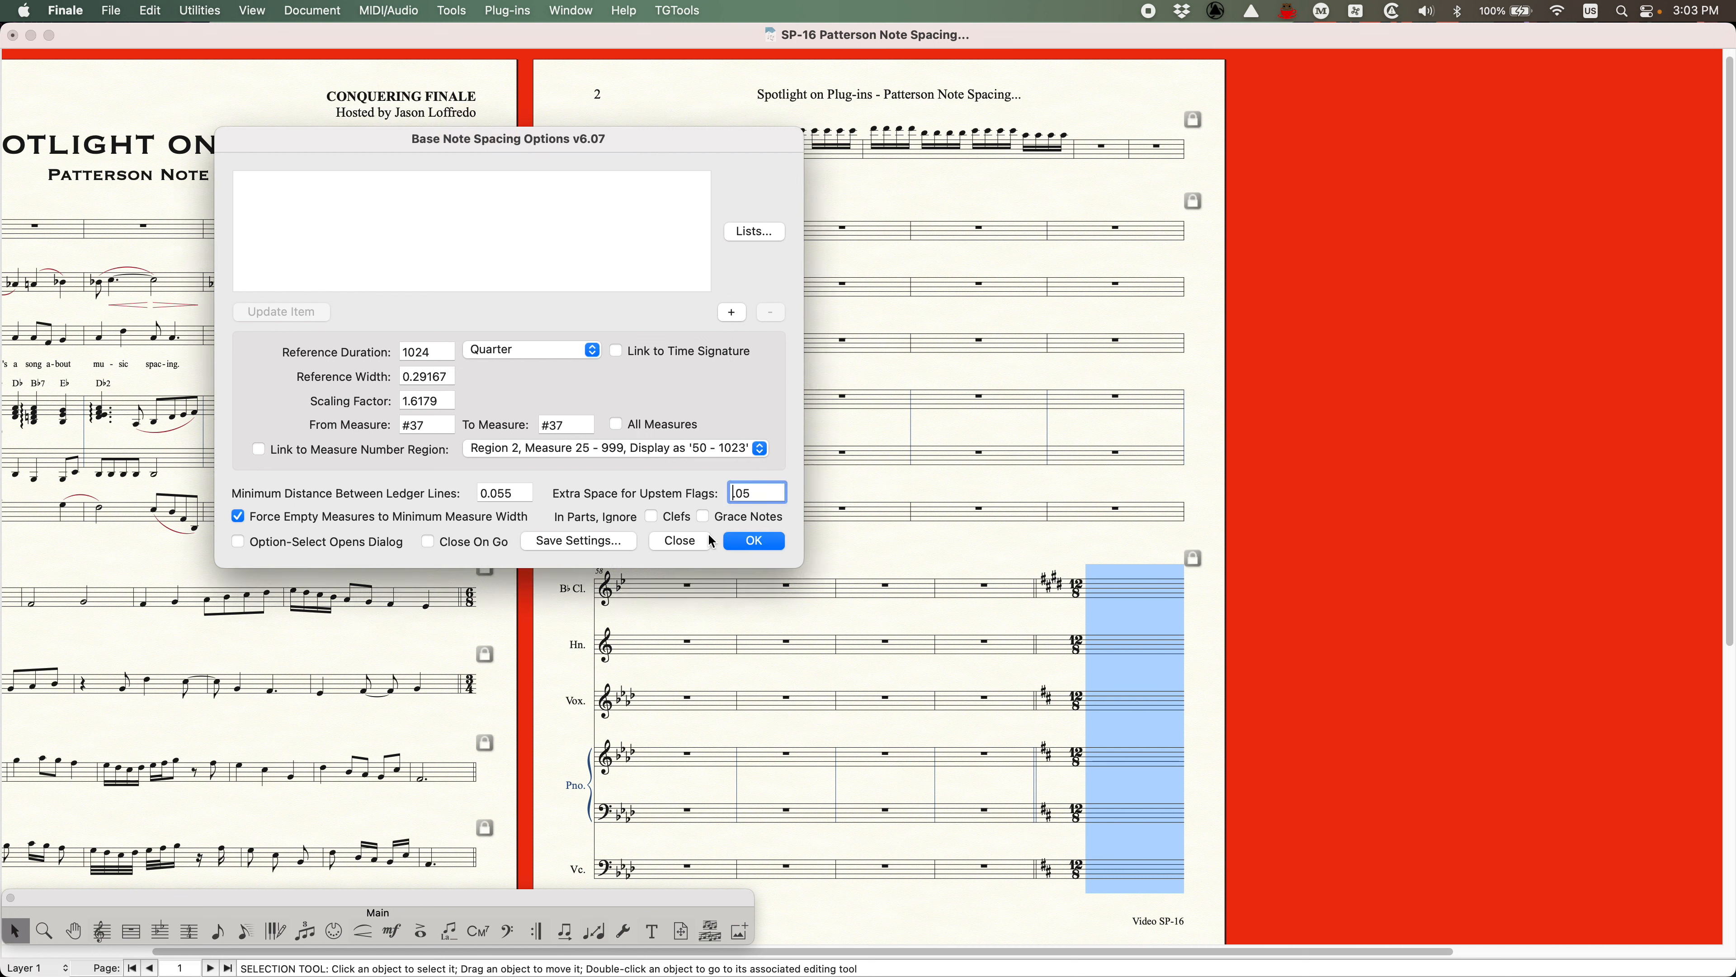
{"action": "left_click", "coordinate": [749, 544]}
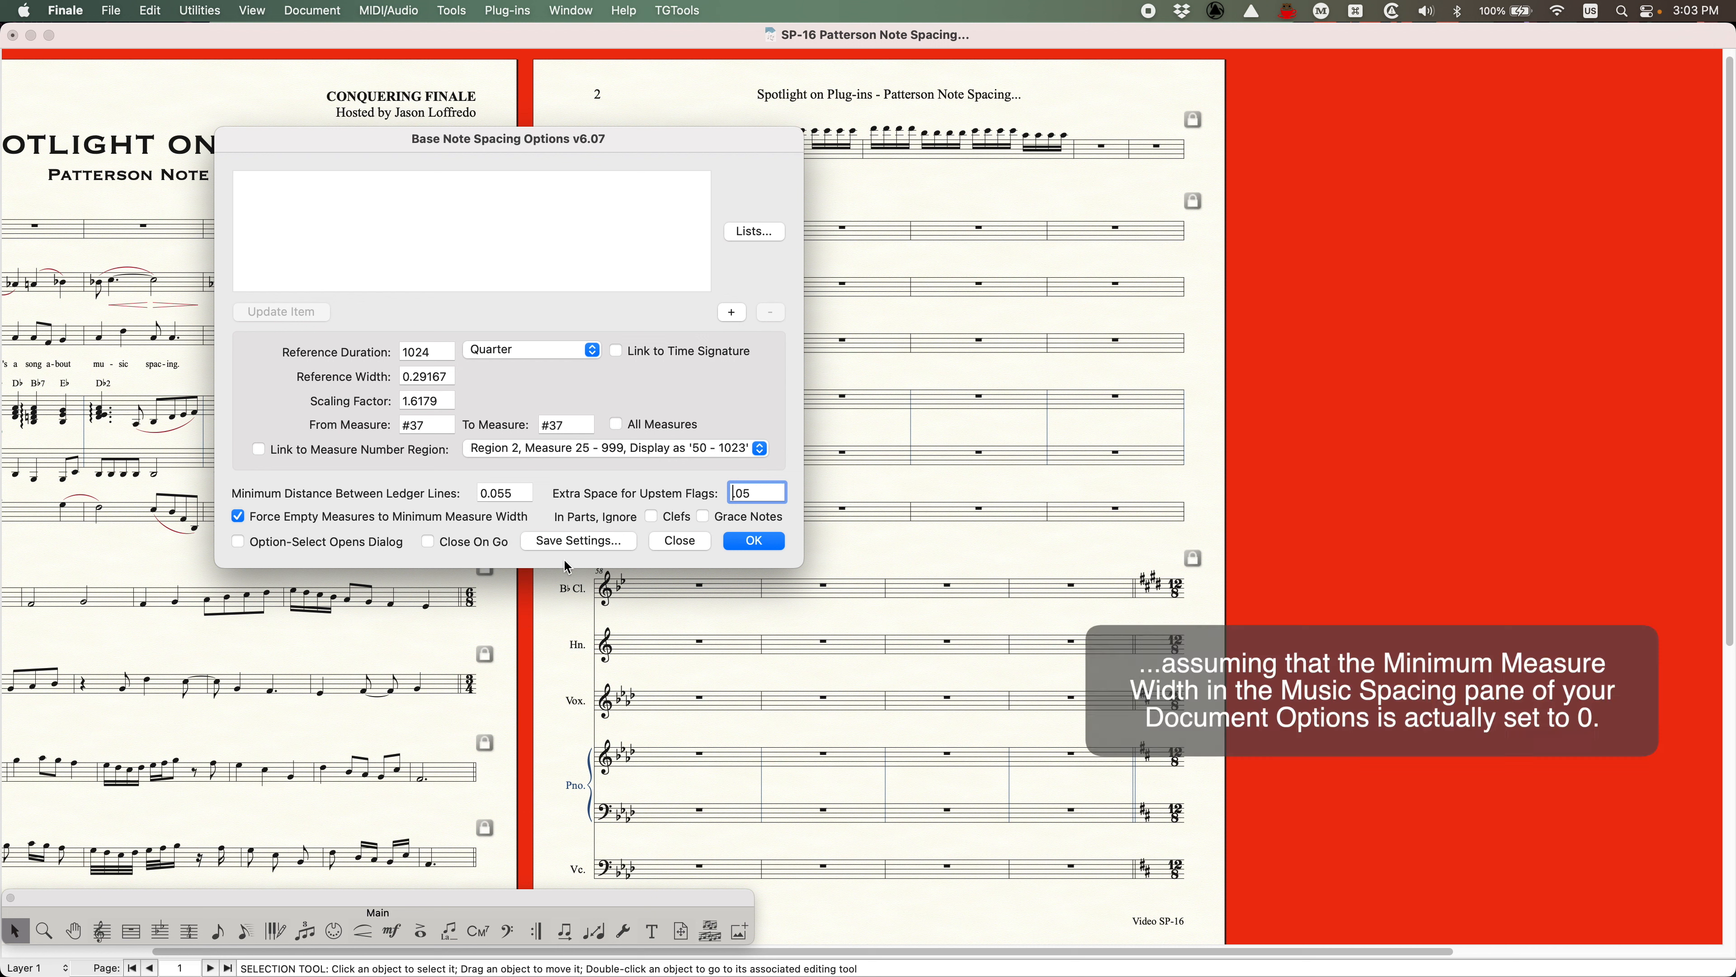
Undo the respacing of the last measure and restore the extra space for upstem flags to .05
{"action": "key", "text": "super"}
{"action": "key", "text": "super+z"}
{"action": "left_click", "coordinate": [1041, 548]}
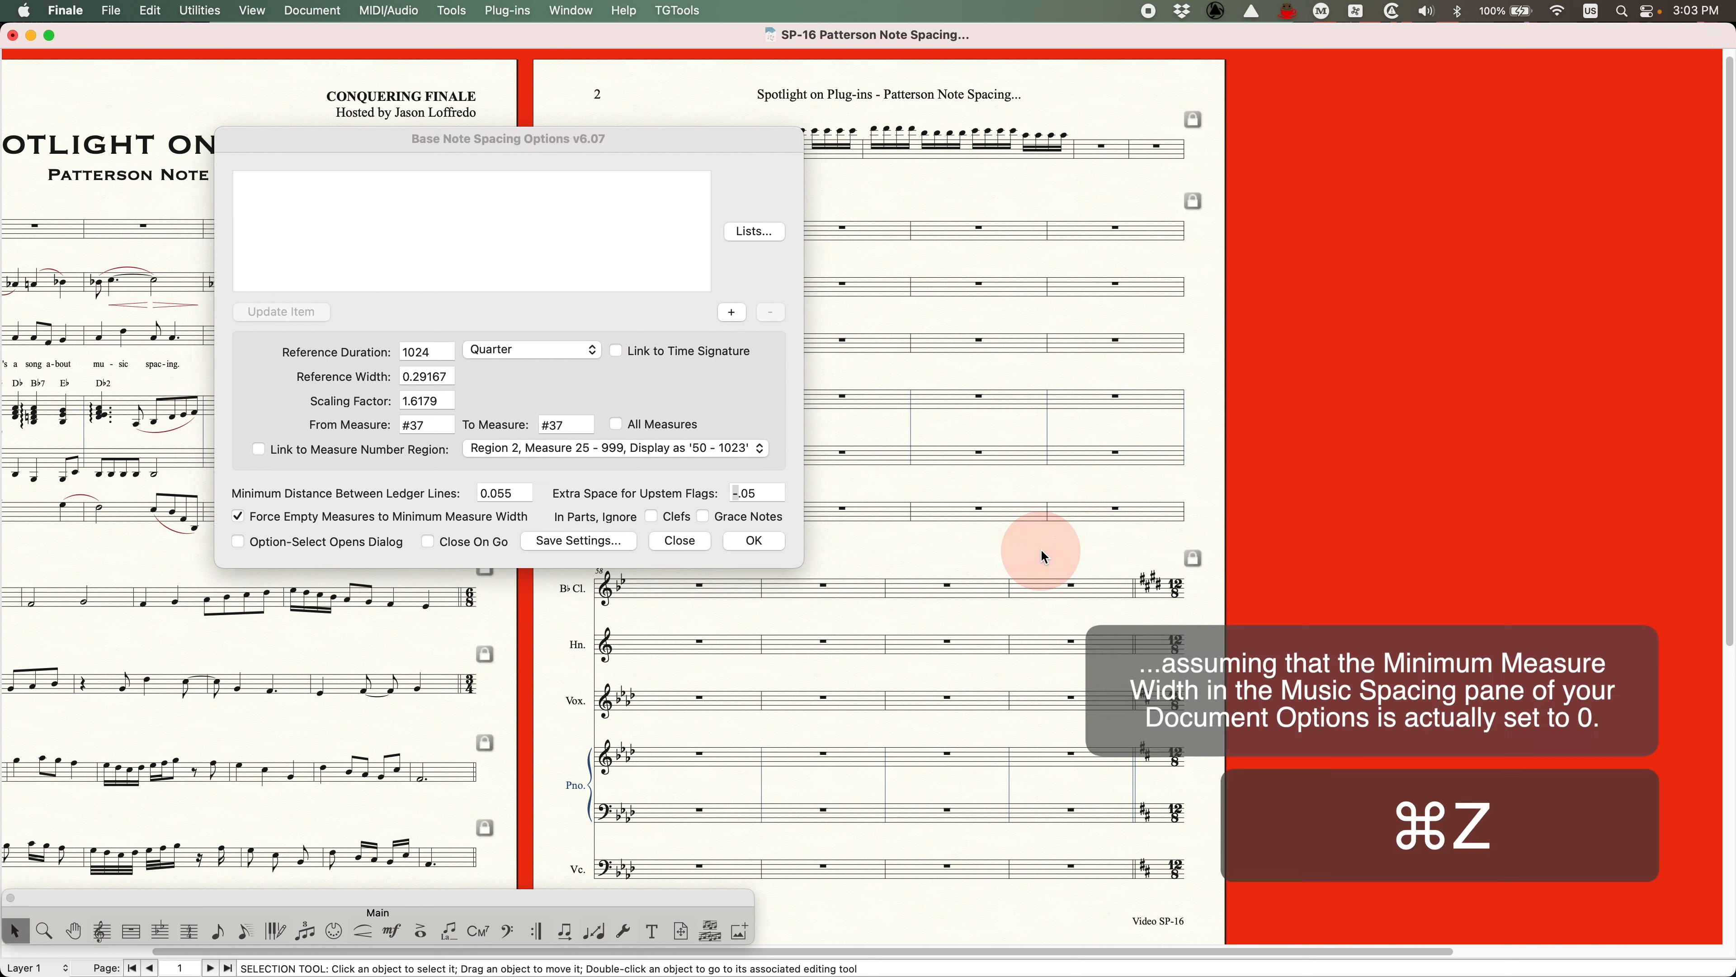
{"action": "key", "text": "super+z"}
{"action": "left_click", "coordinate": [770, 488]}
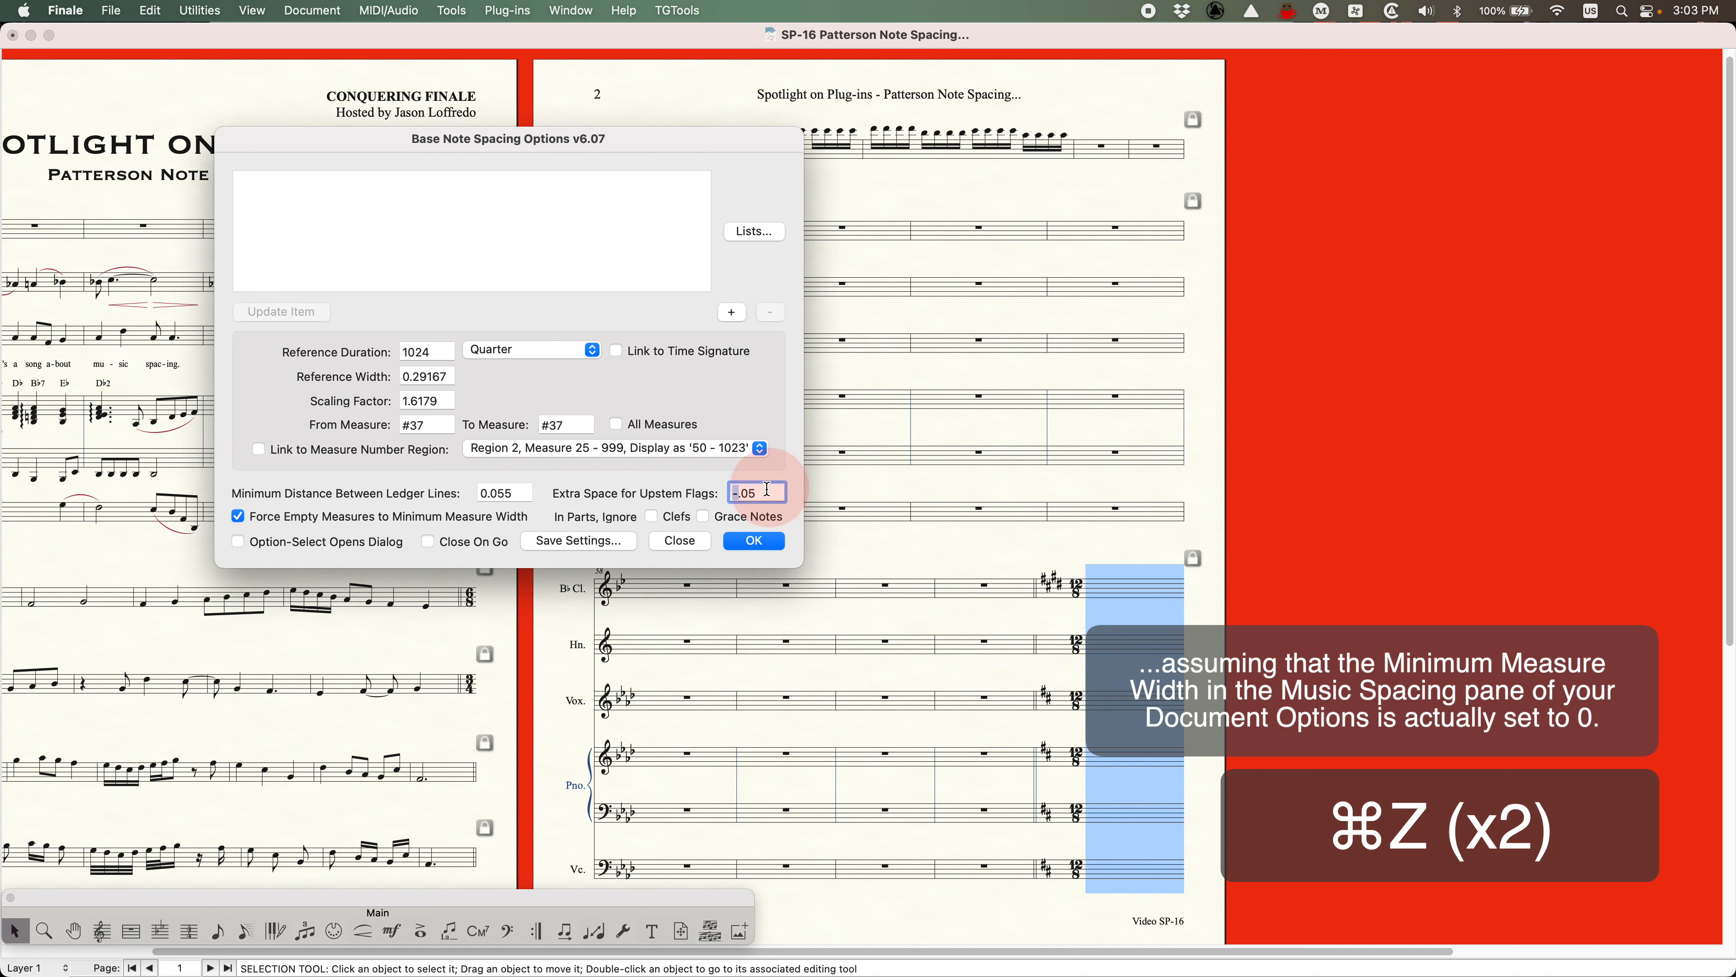
{"action": "key", "text": "BackSpace"}
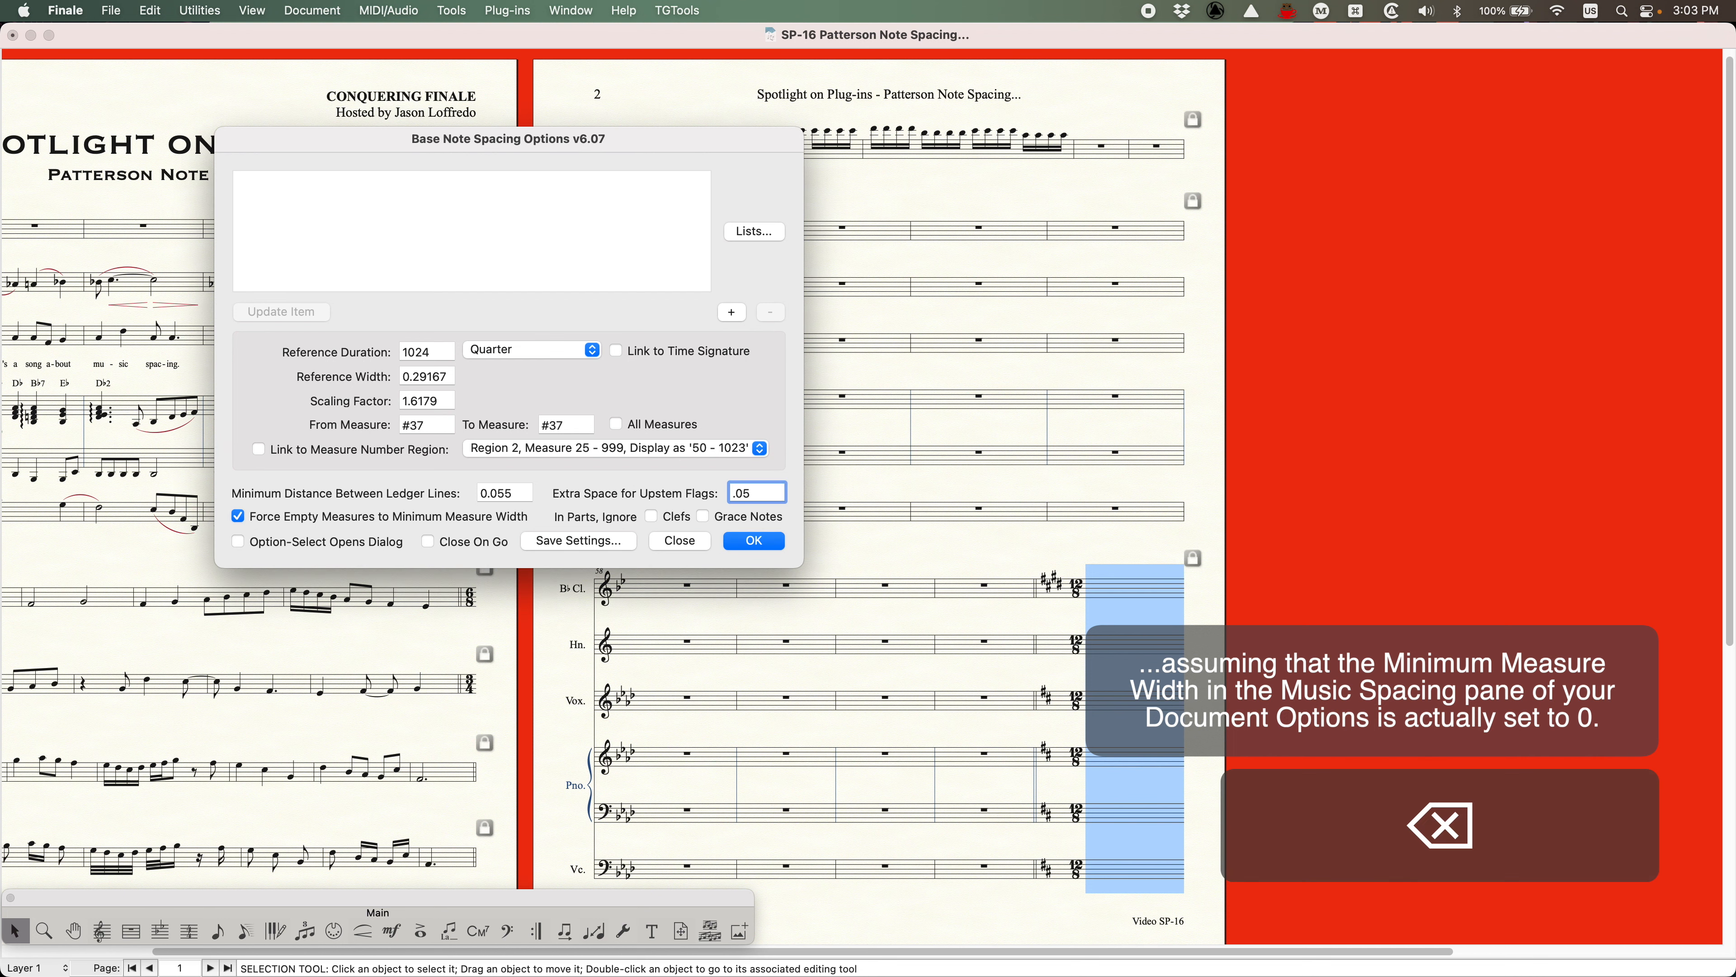
Select the entire score and respace it with empty measures forced to the minimum measure width
{"action": "left_click_drag", "start_coordinate": [544, 139], "coordinate": [361, 237]}
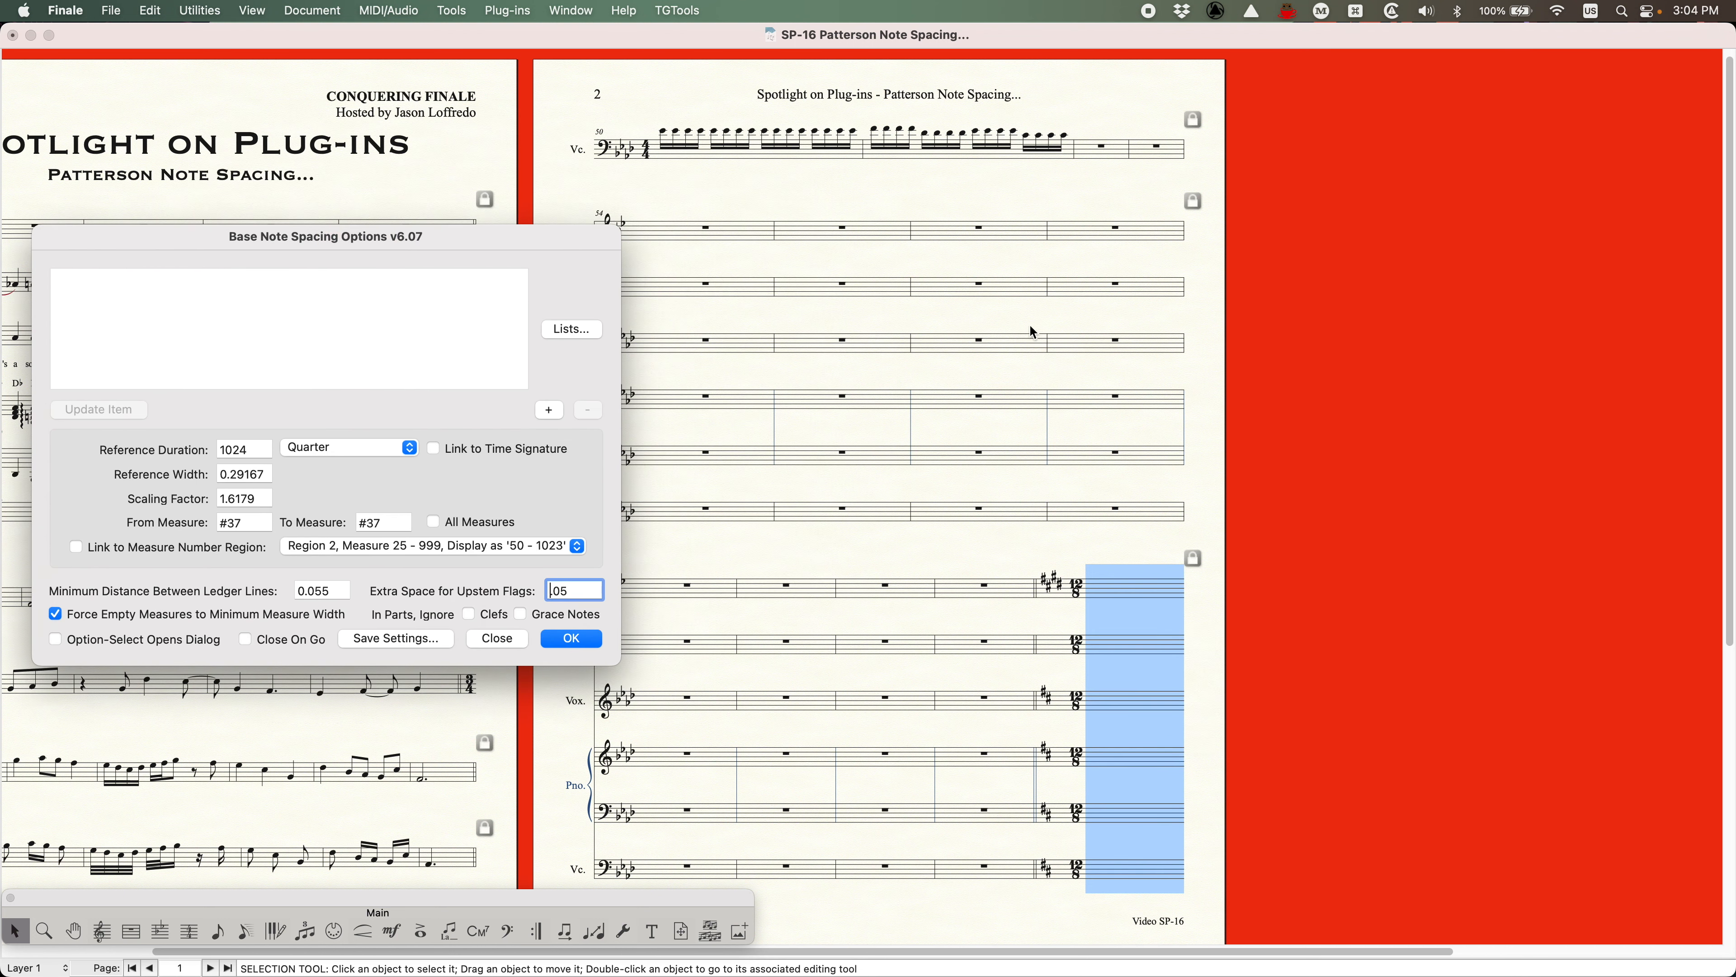
{"action": "left_click", "coordinate": [1134, 477]}
{"action": "key", "text": "super+a"}
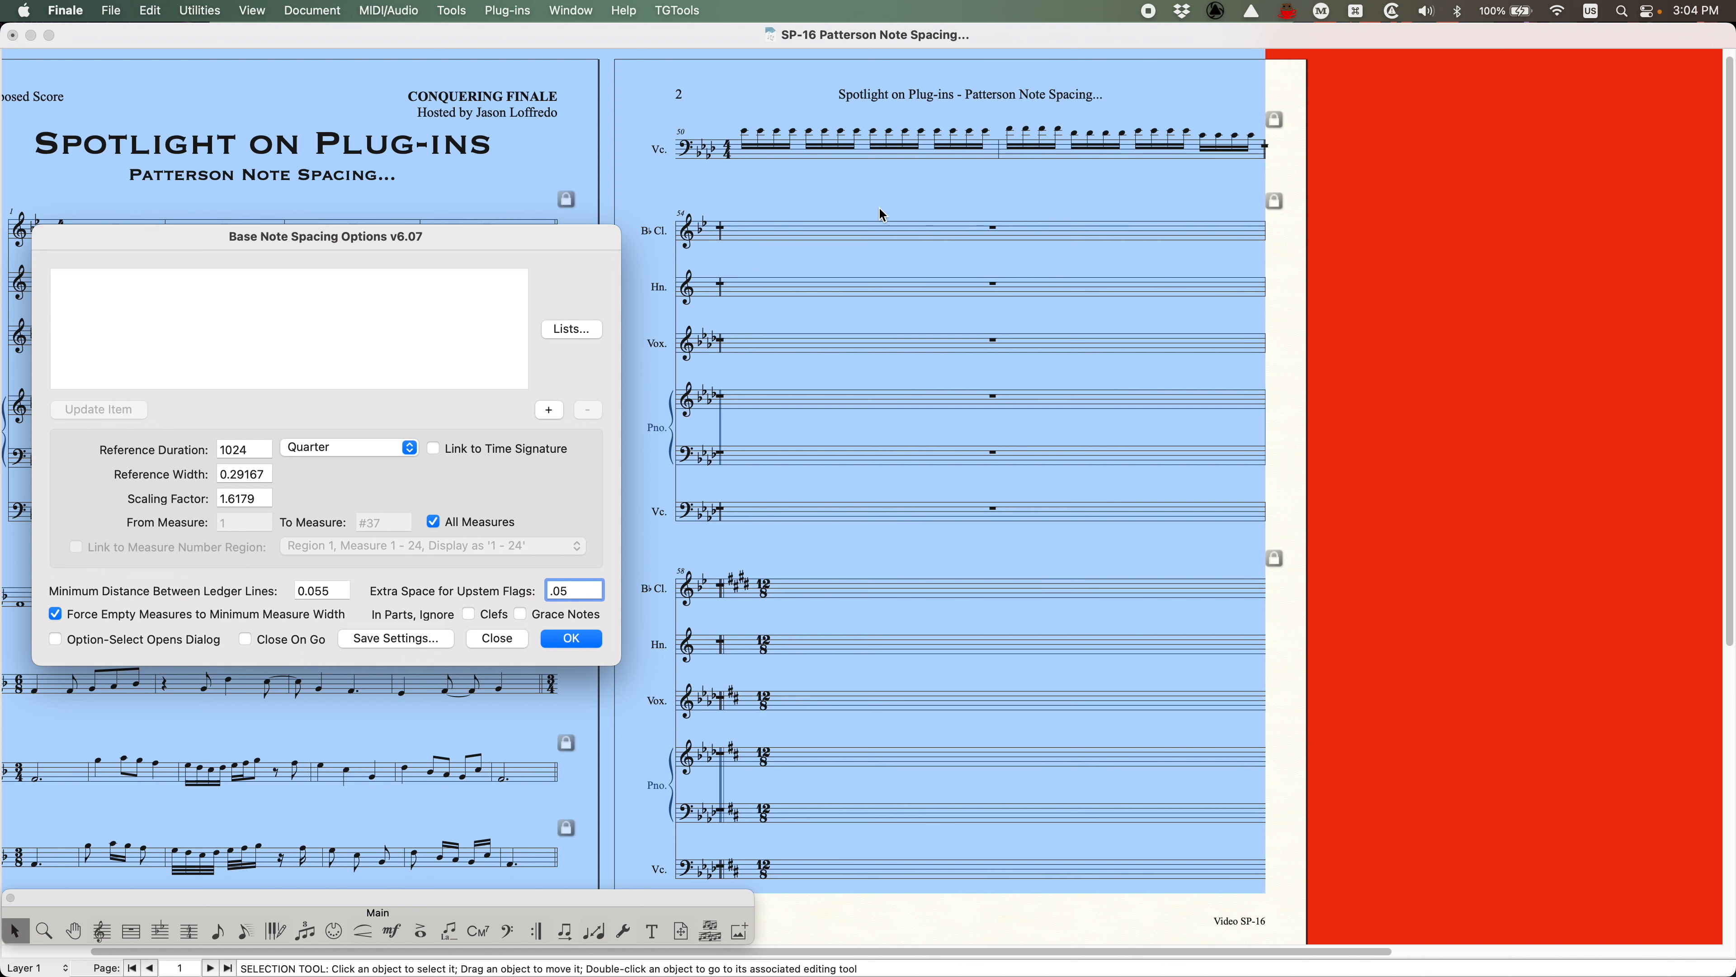
Undo the respacing of the whole score and keep the extra space for upstem flags at .05
{"action": "key", "text": "super+z"}
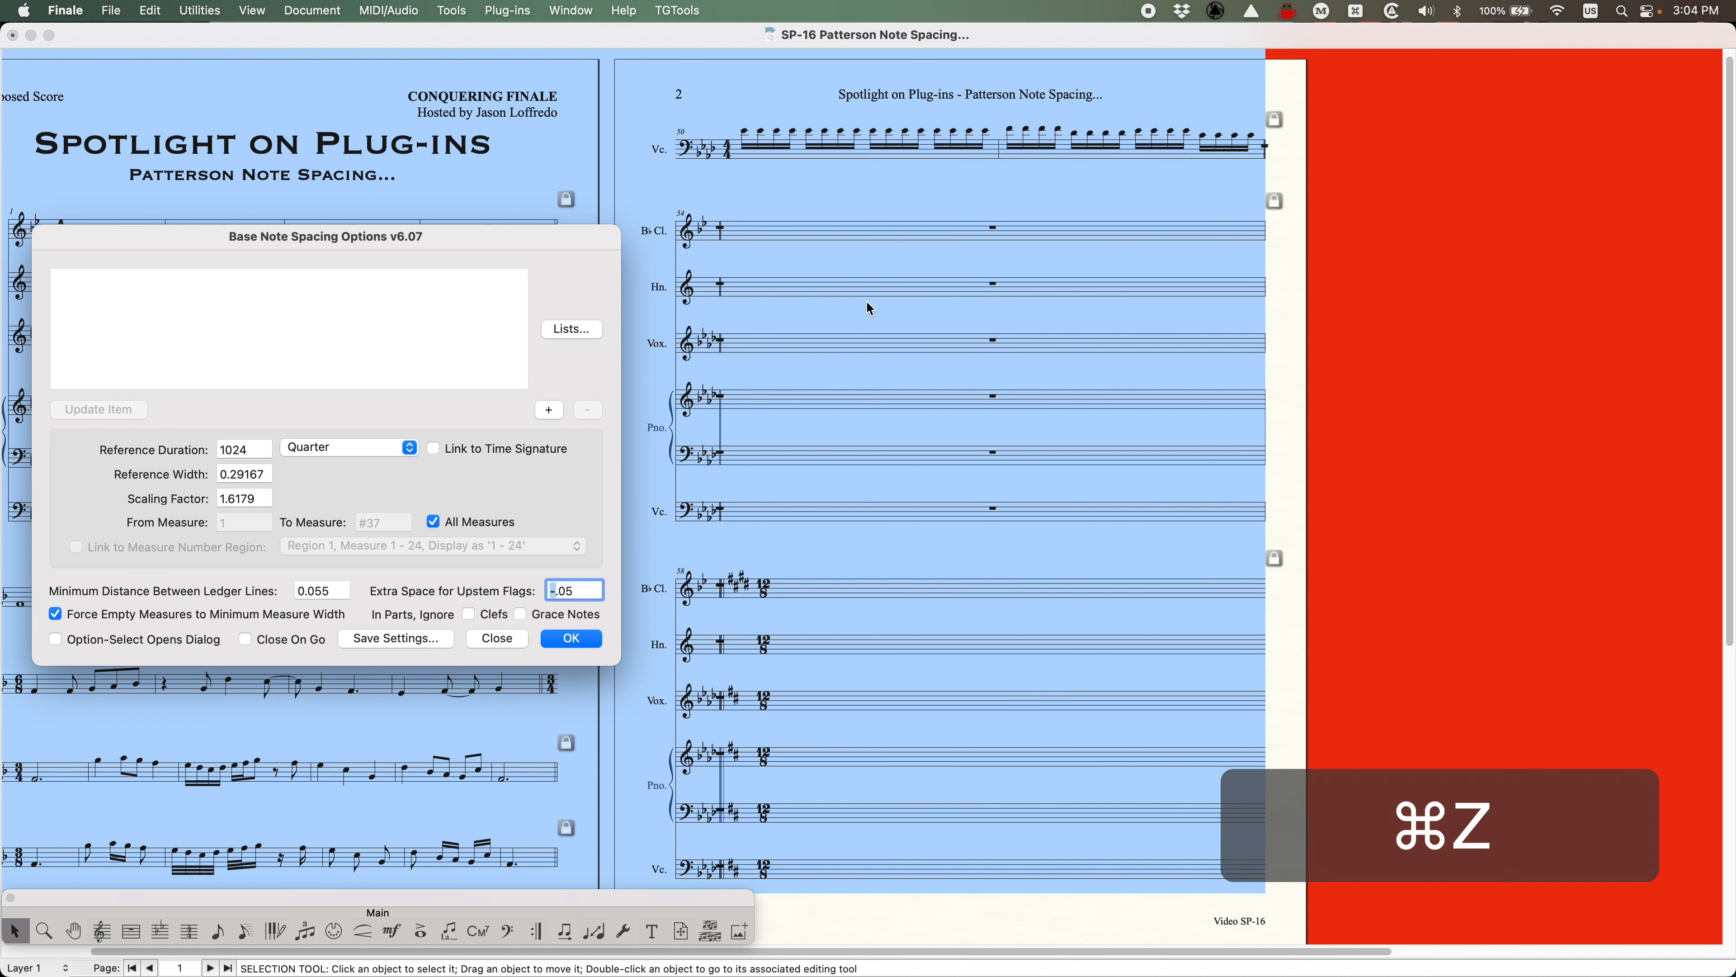
{"action": "key", "text": "BackSpace"}
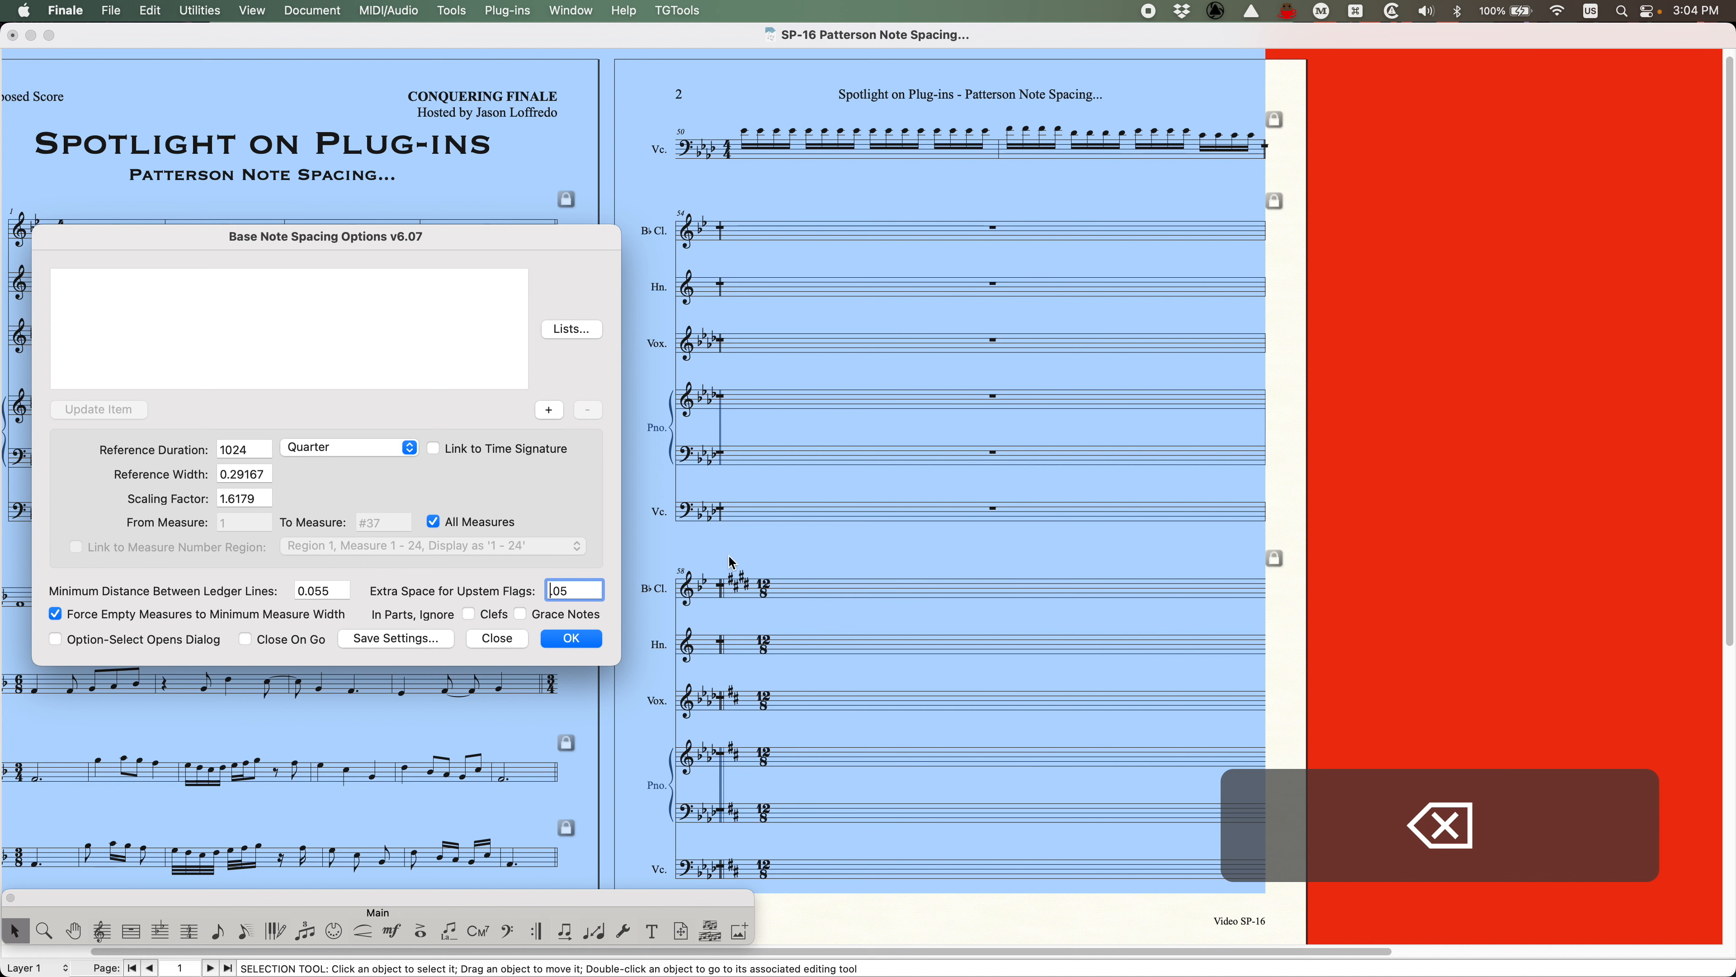
{"action": "left_click", "coordinate": [883, 488]}
{"action": "key", "text": "super+z"}
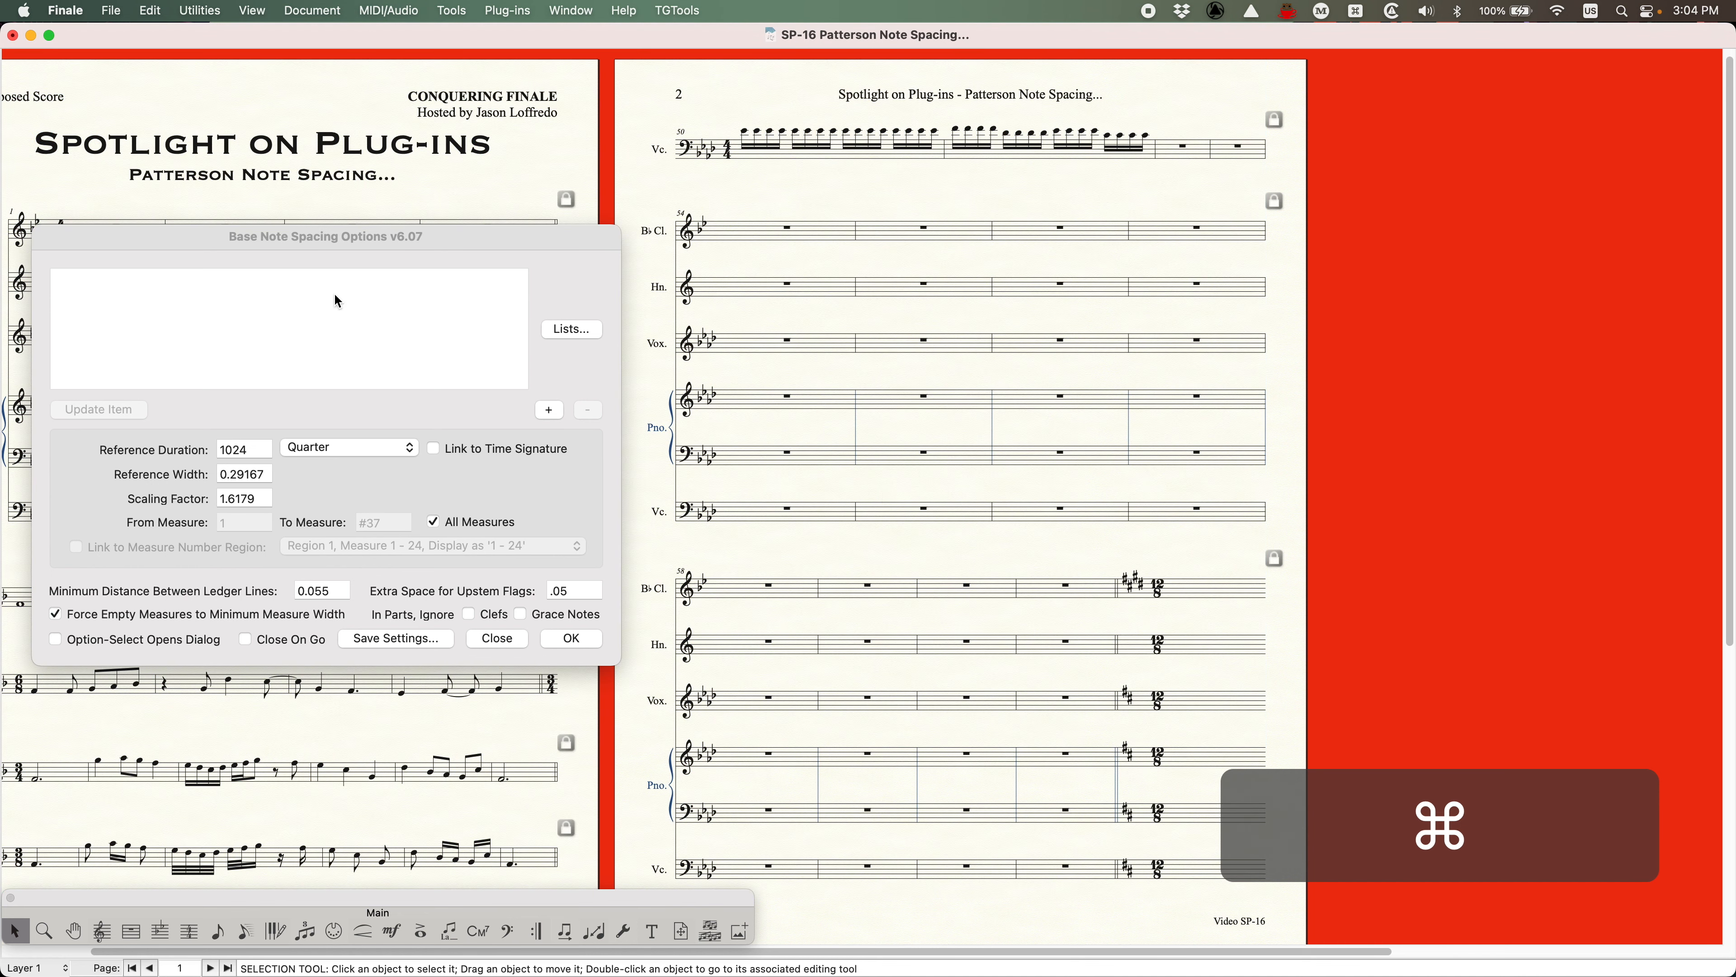
Turn off forcing empty measures to the minimum width and set the spacing to ignore clefs in parts
{"action": "left_click_drag", "start_coordinate": [300, 241], "coordinate": [776, 159]}
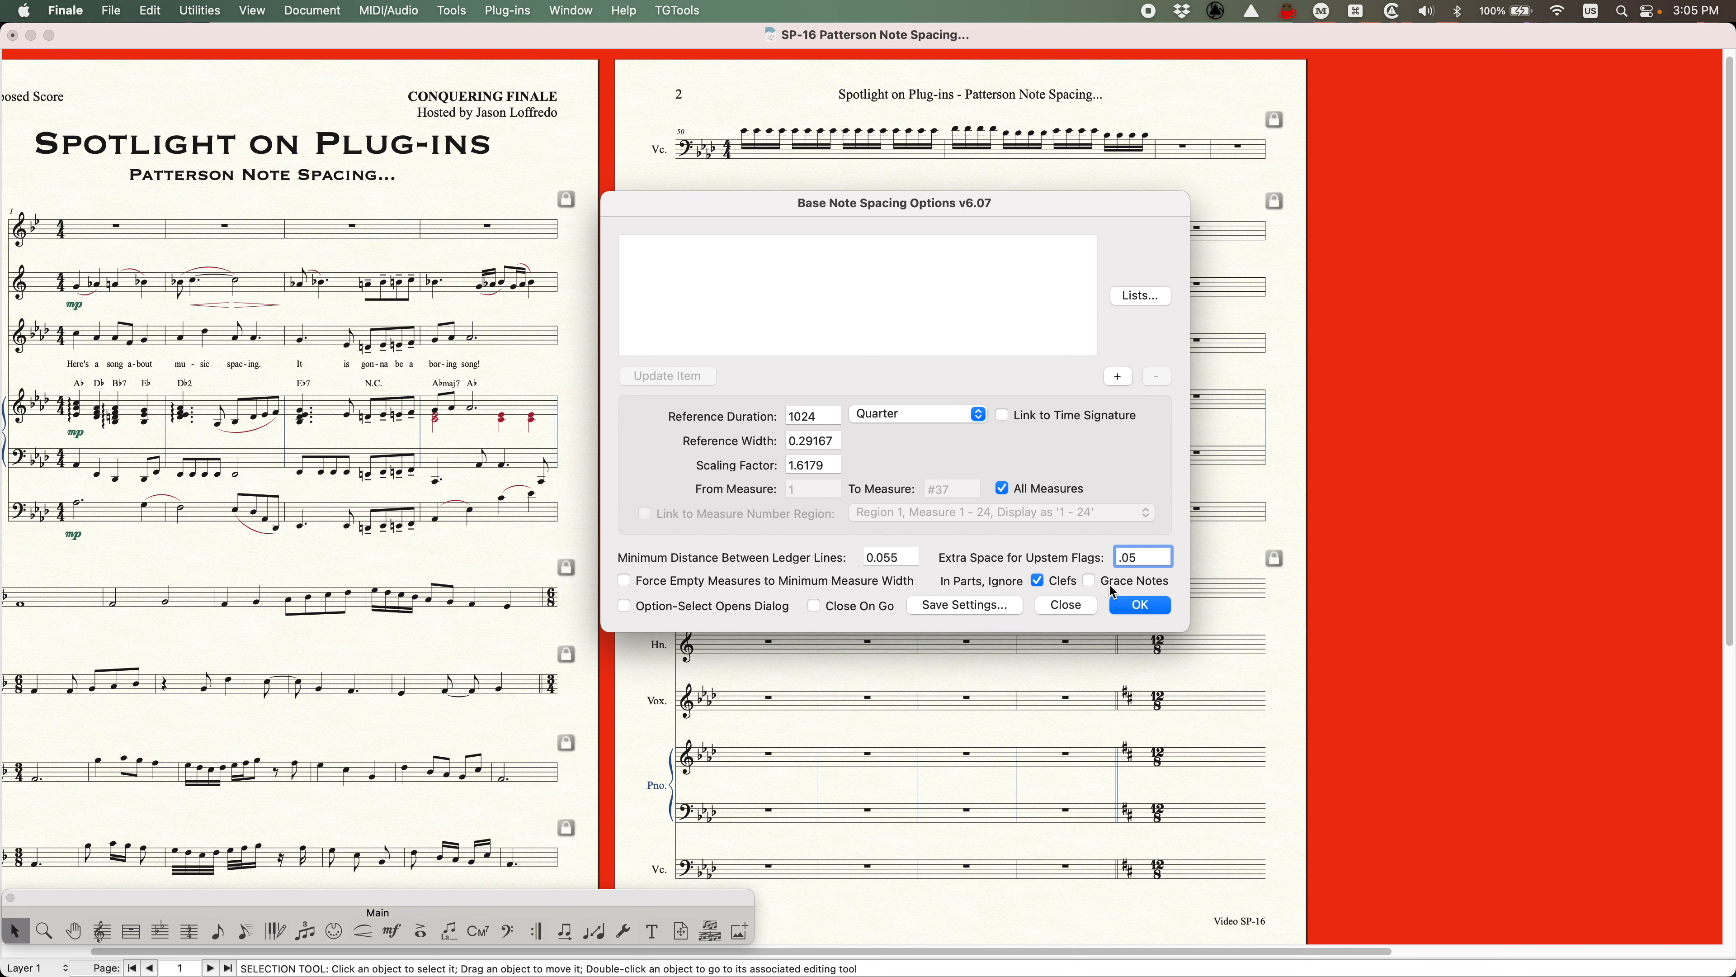
{"action": "left_click", "coordinate": [1038, 580]}
{"action": "left_click", "coordinate": [1054, 586]}
Try turning off clef collision avoidance in the document's Music Spacing options and cancel the change
{"action": "left_click", "coordinate": [1229, 520]}
{"action": "key", "text": "alt+super+a"}
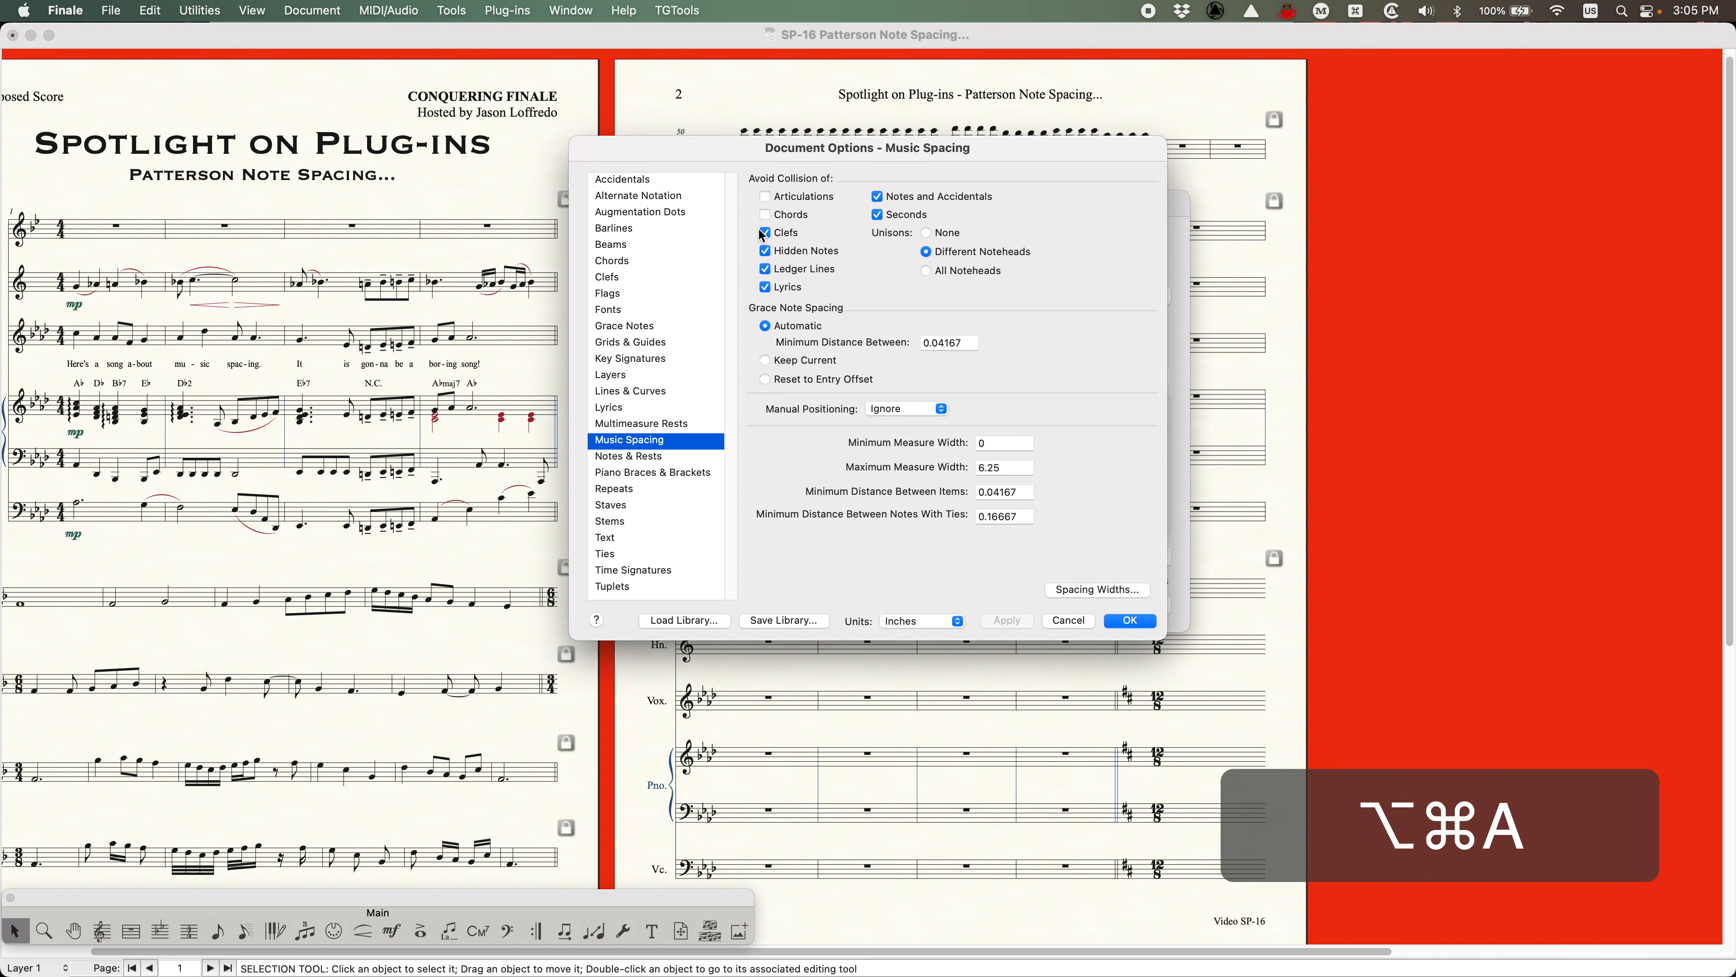
{"action": "left_click", "coordinate": [765, 233]}
{"action": "left_click", "coordinate": [763, 233]}
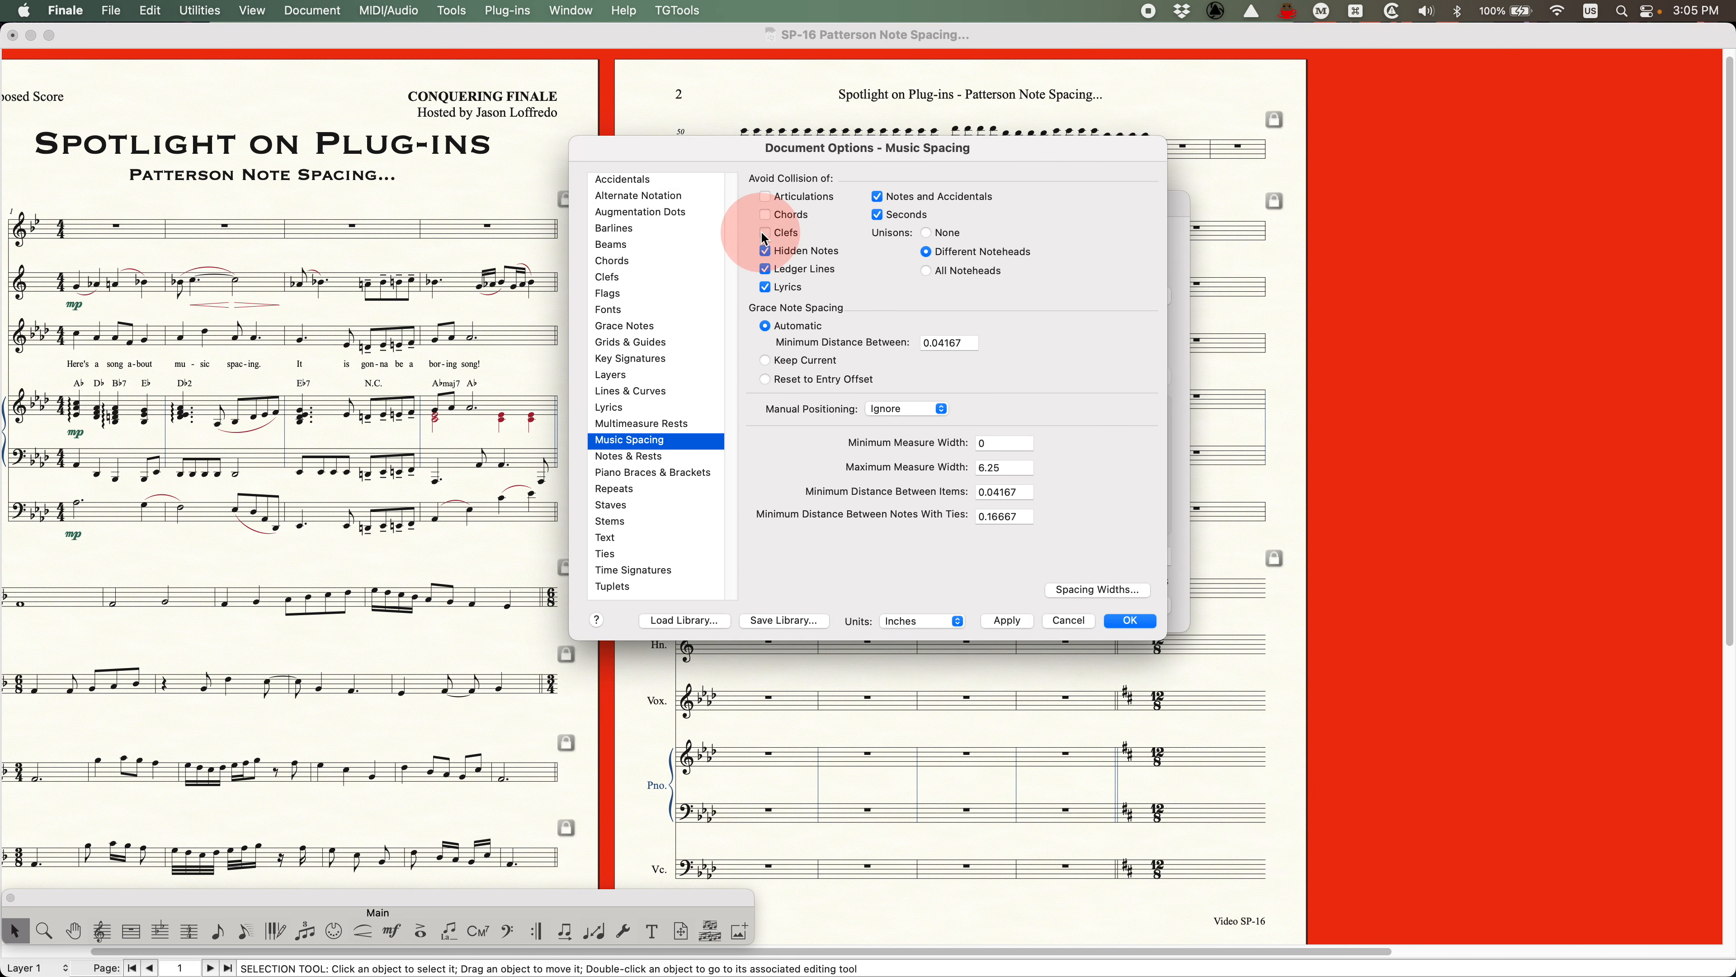
{"action": "left_click", "coordinate": [1068, 621]}
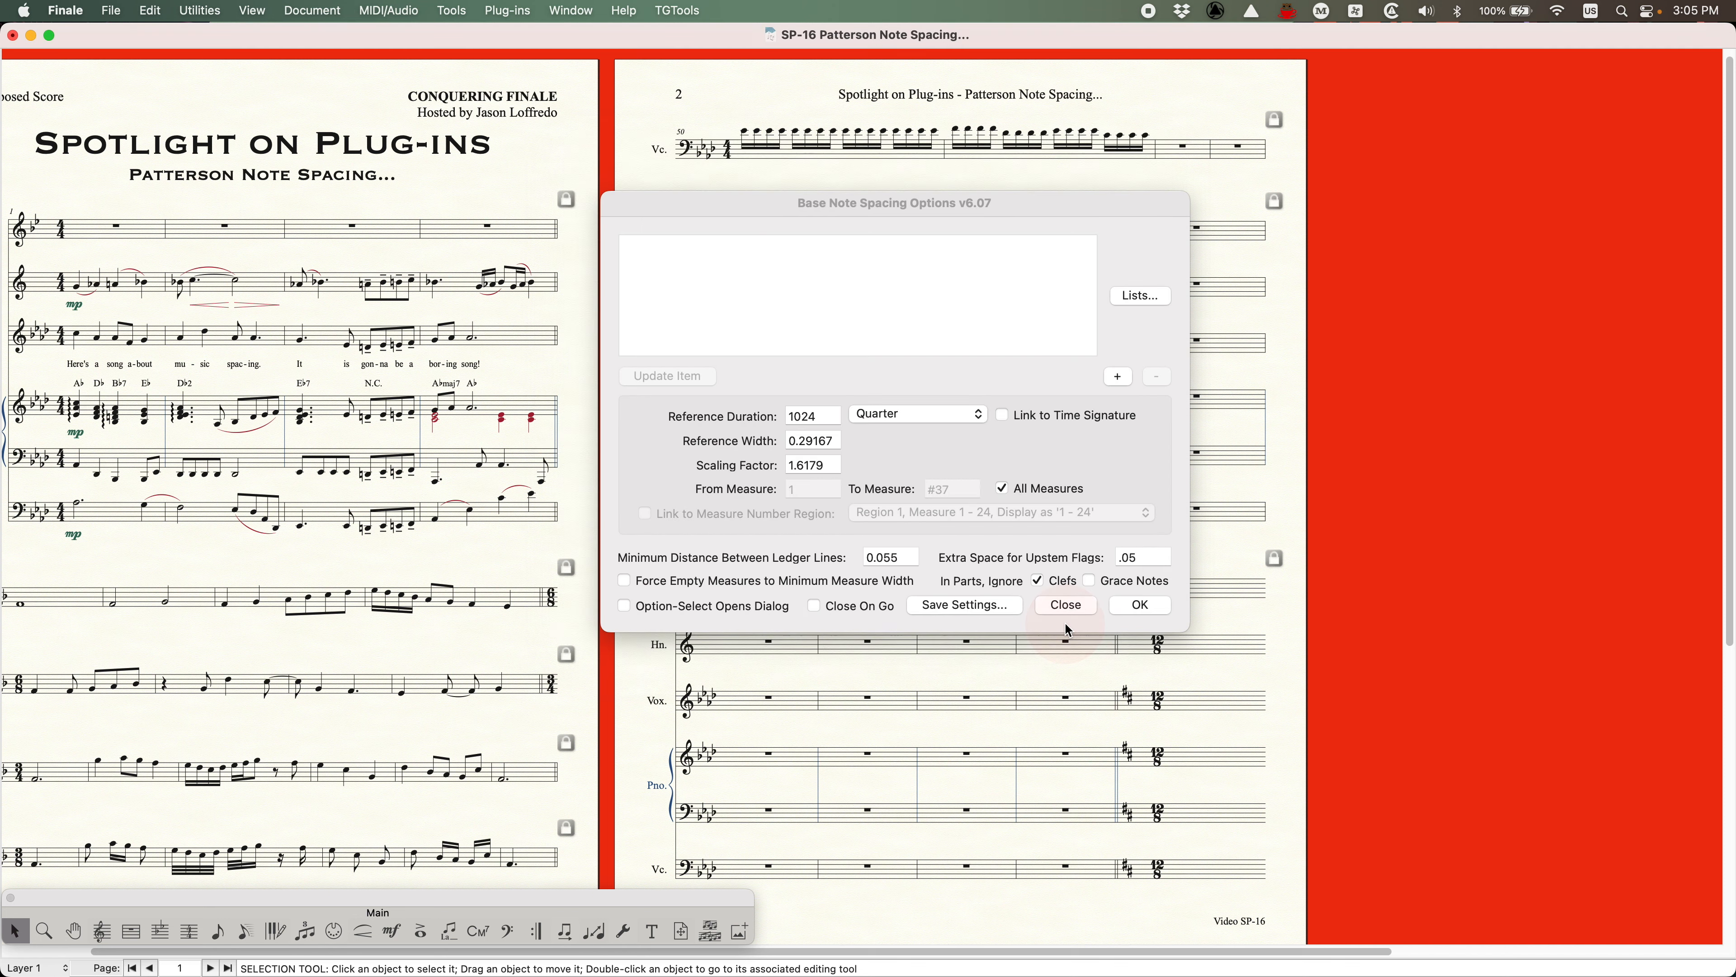
{"action": "left_click", "coordinate": [997, 206]}
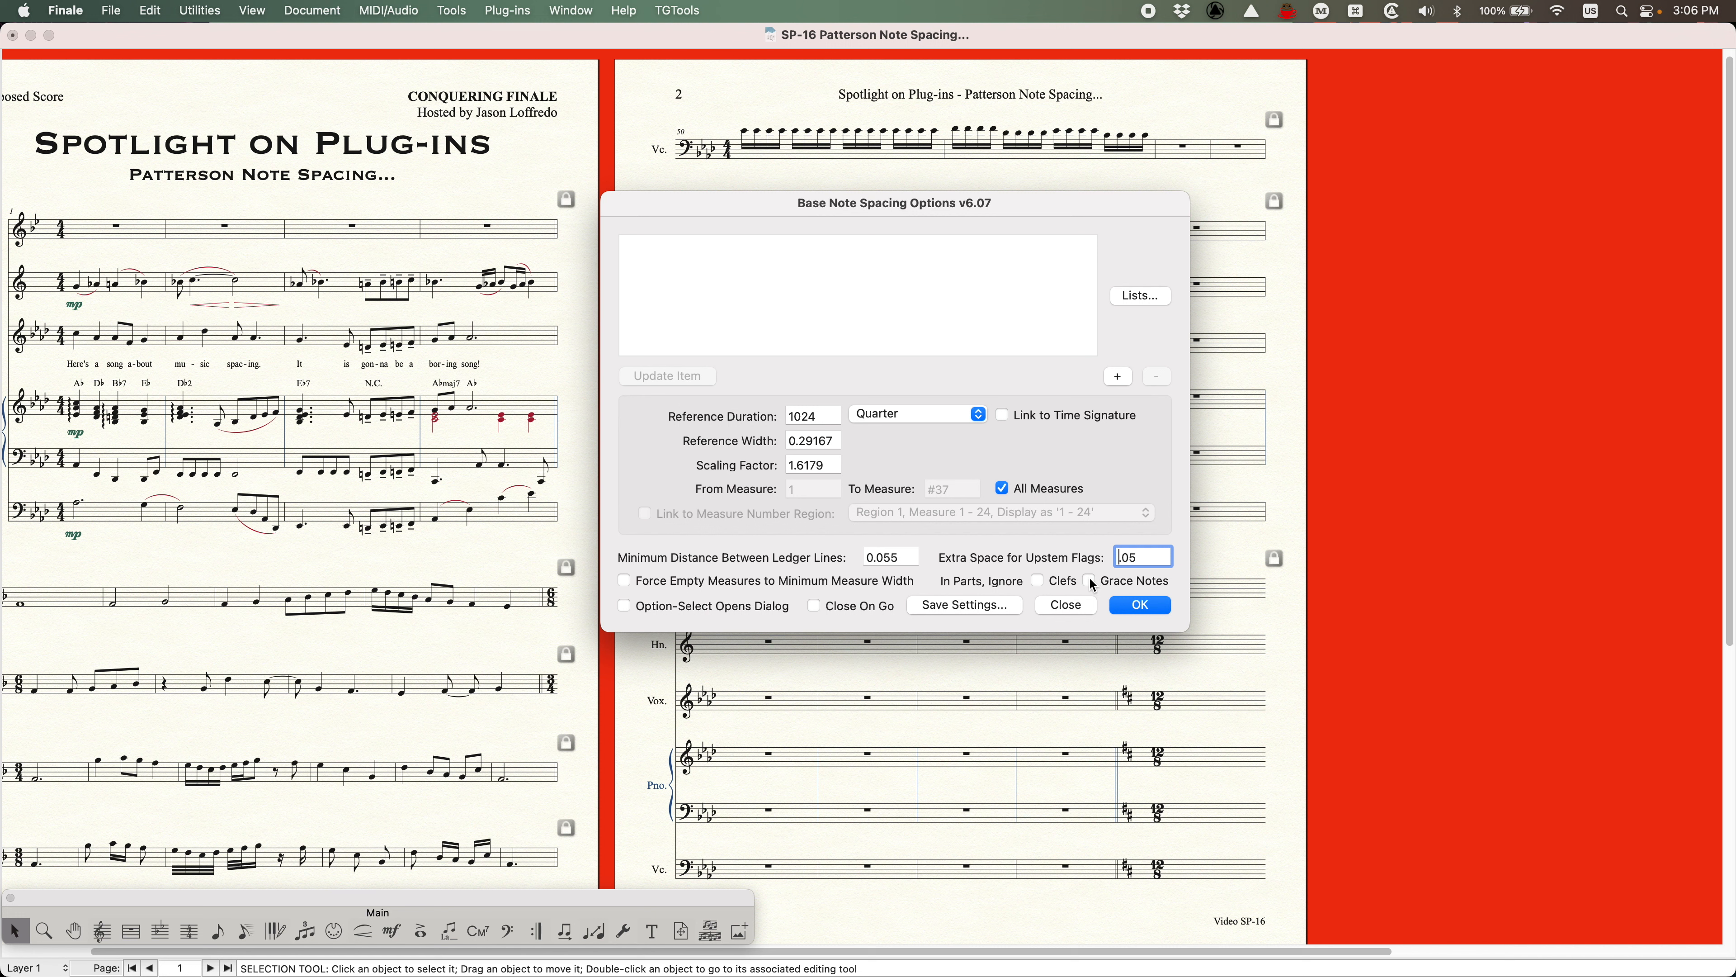
Review the document's grace note spacing options and leave them without saving changes
{"action": "left_click", "coordinate": [1275, 516]}
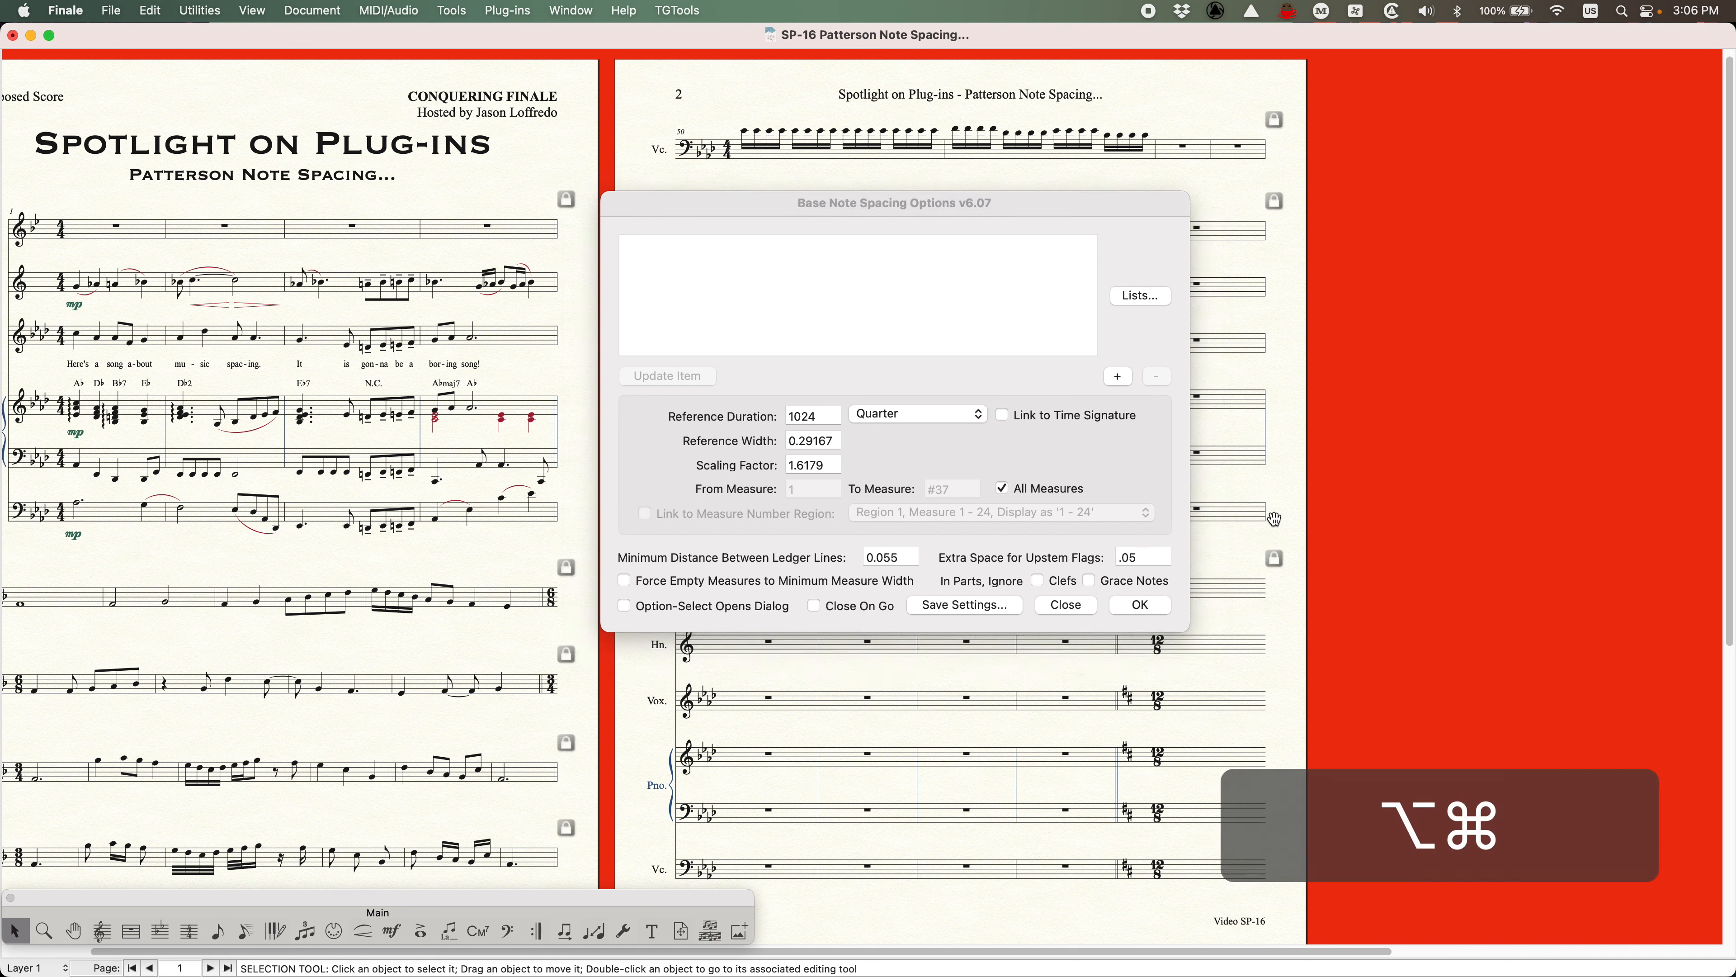
{"action": "key", "text": "alt+super+a"}
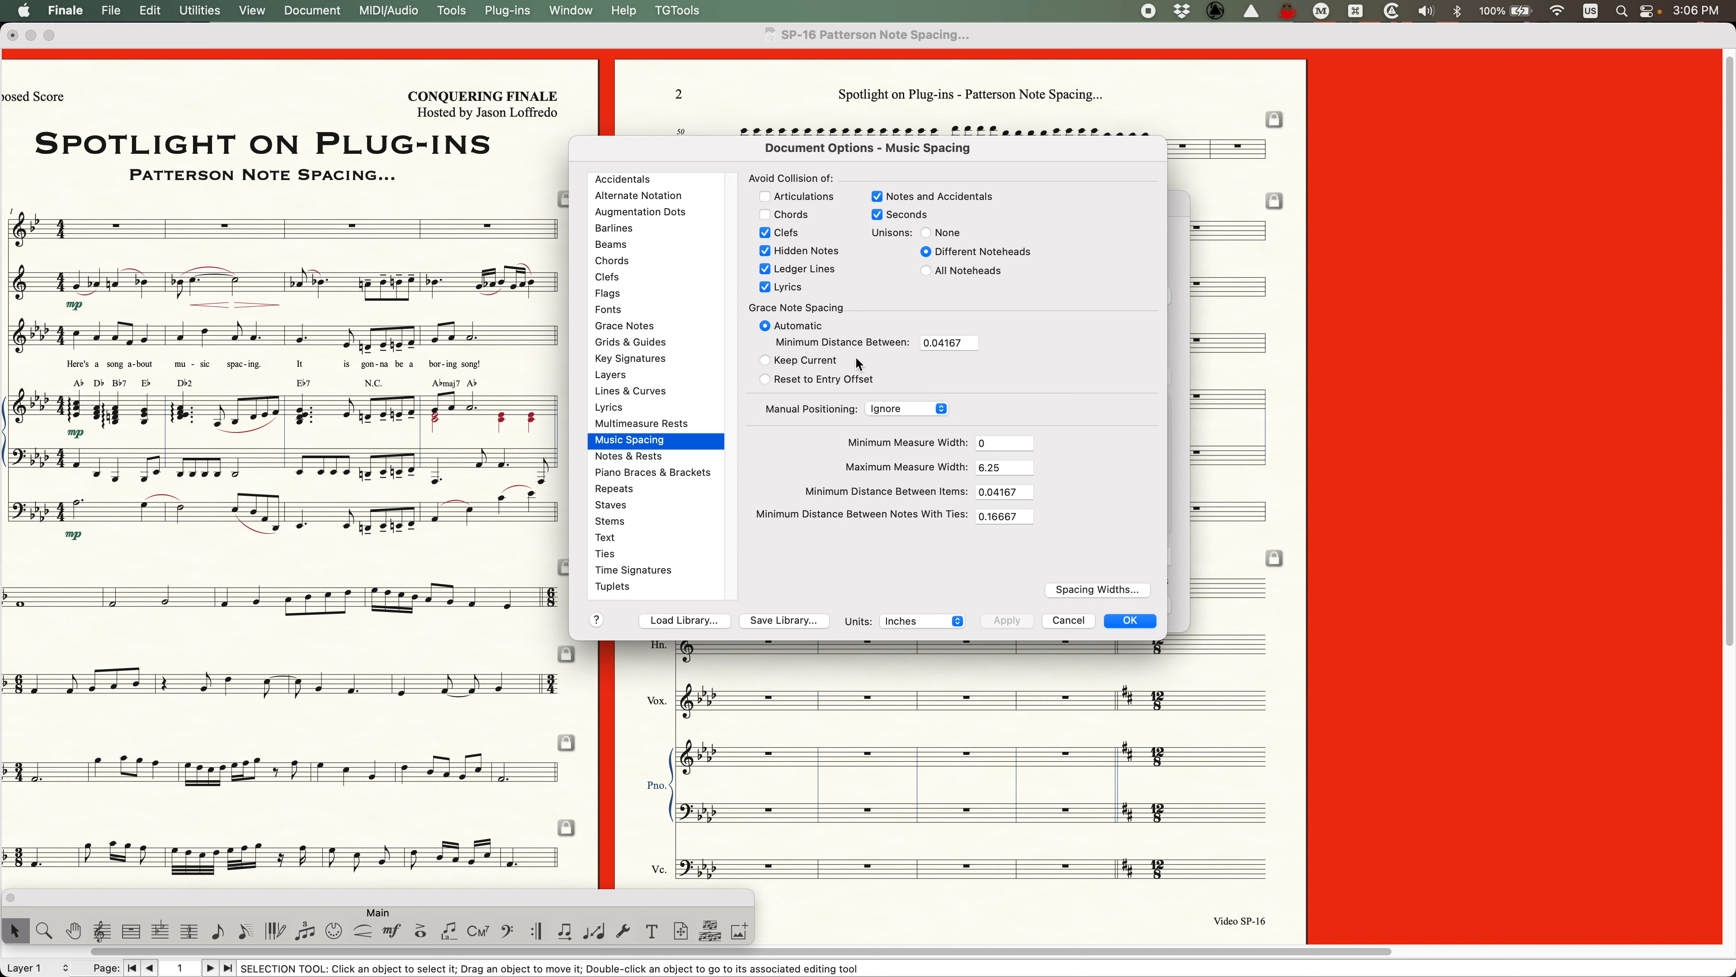
{"action": "left_click", "coordinate": [1068, 621]}
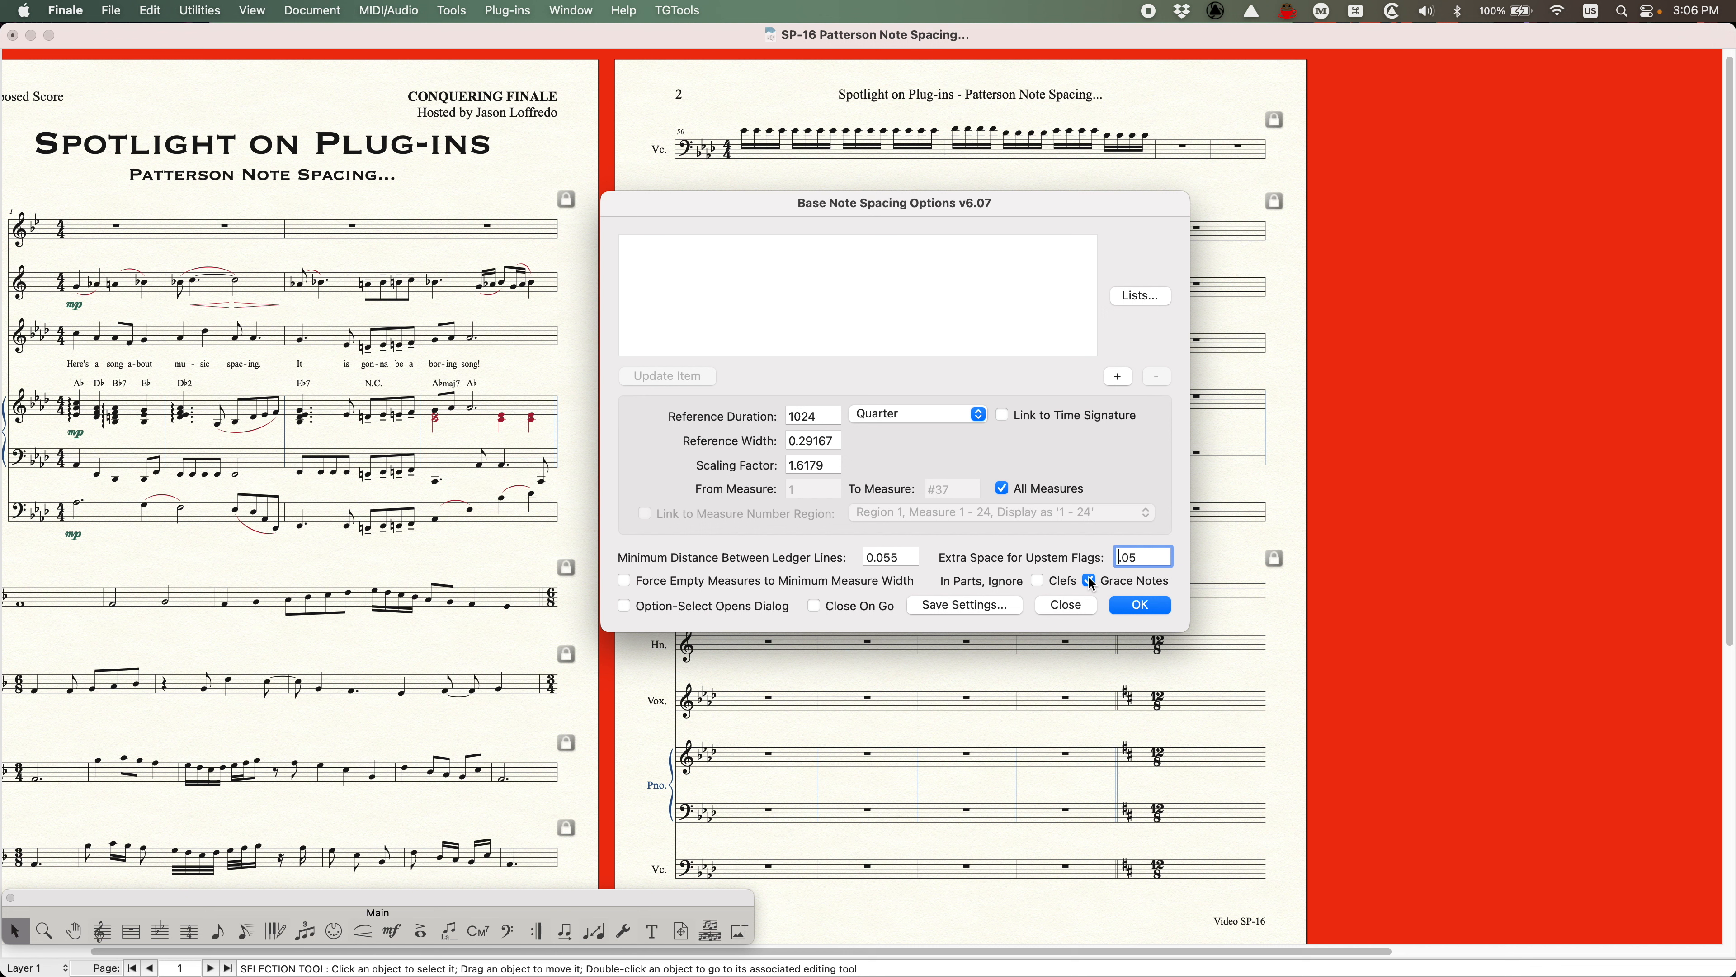
Try the option that ignores grace notes in parts and turn it back off
{"action": "left_click", "coordinate": [1087, 578]}
{"action": "left_click", "coordinate": [1089, 581]}
{"action": "left_click_drag", "start_coordinate": [1035, 203], "coordinate": [982, 198]}
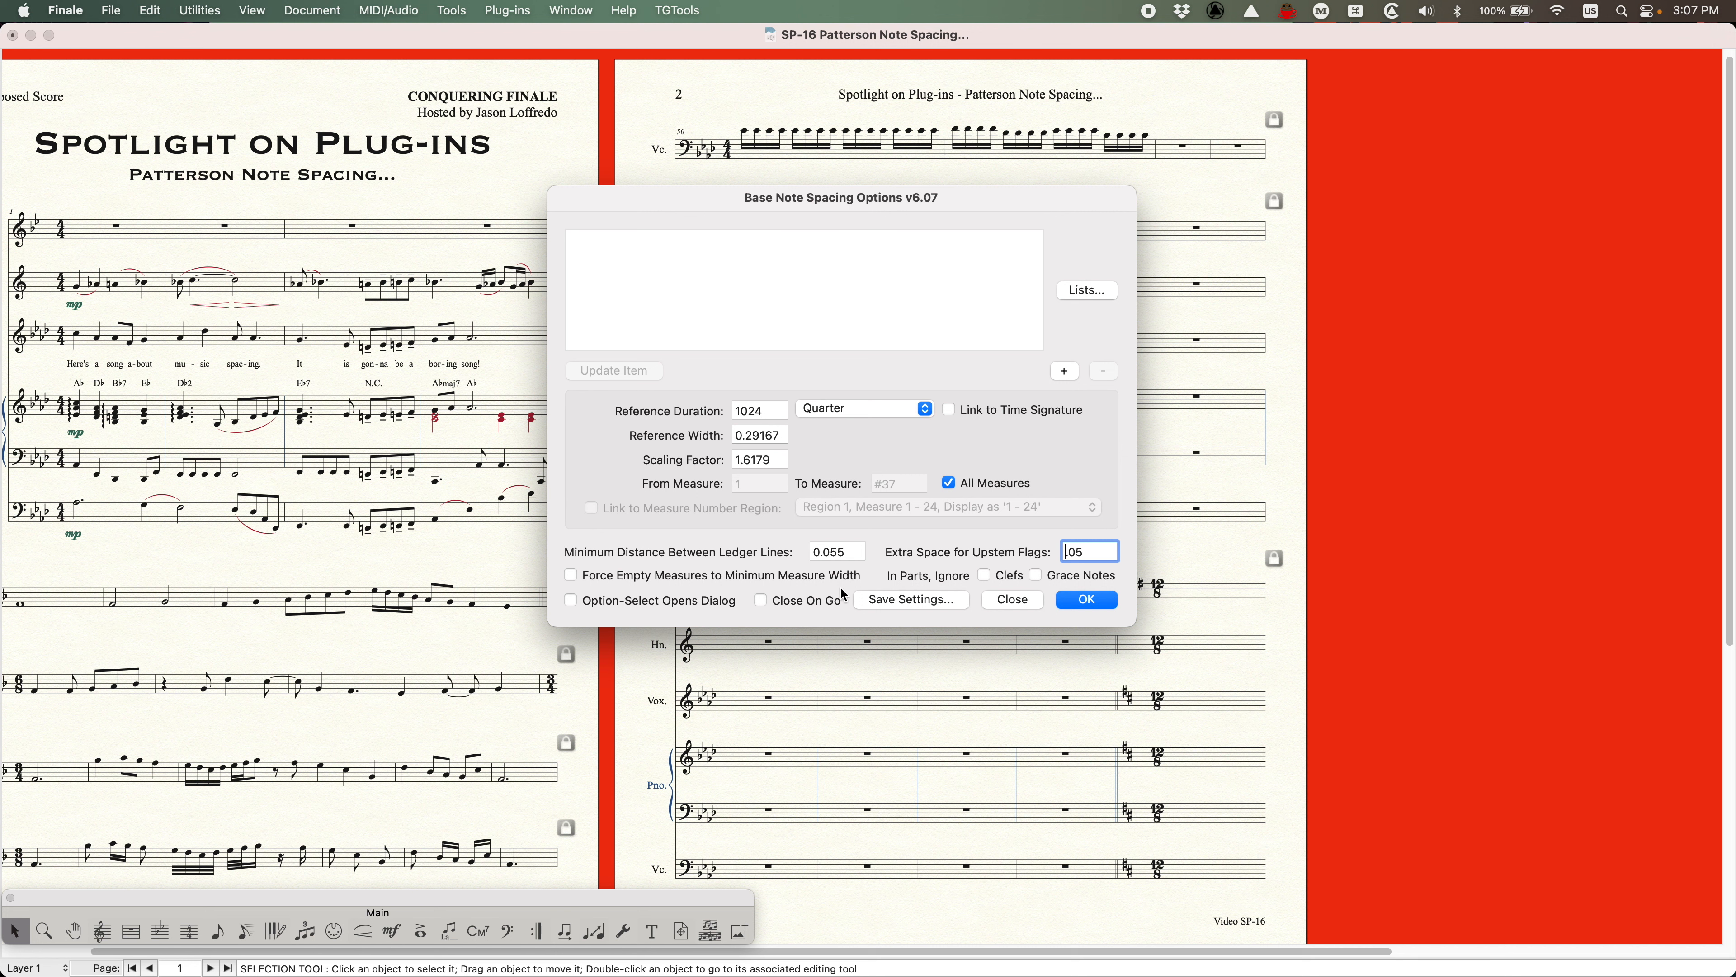
{"action": "left_click", "coordinate": [602, 601]}
{"action": "left_click", "coordinate": [496, 9]}
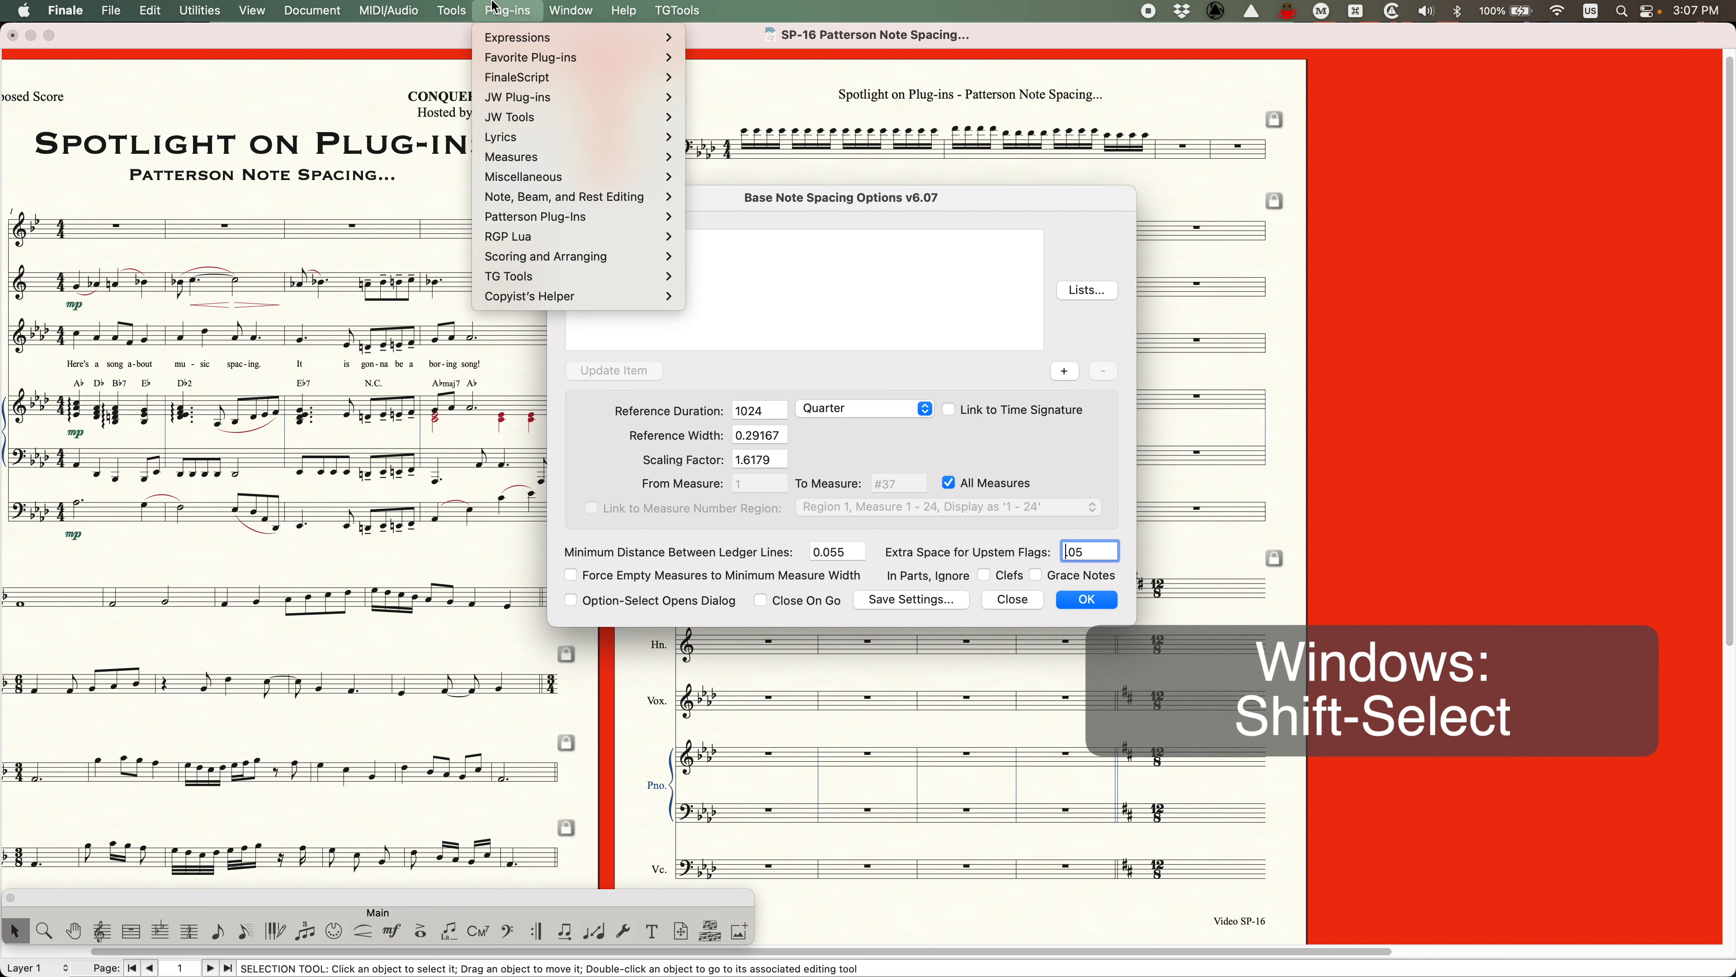
{"action": "mouse_move", "coordinate": [511, 226]}
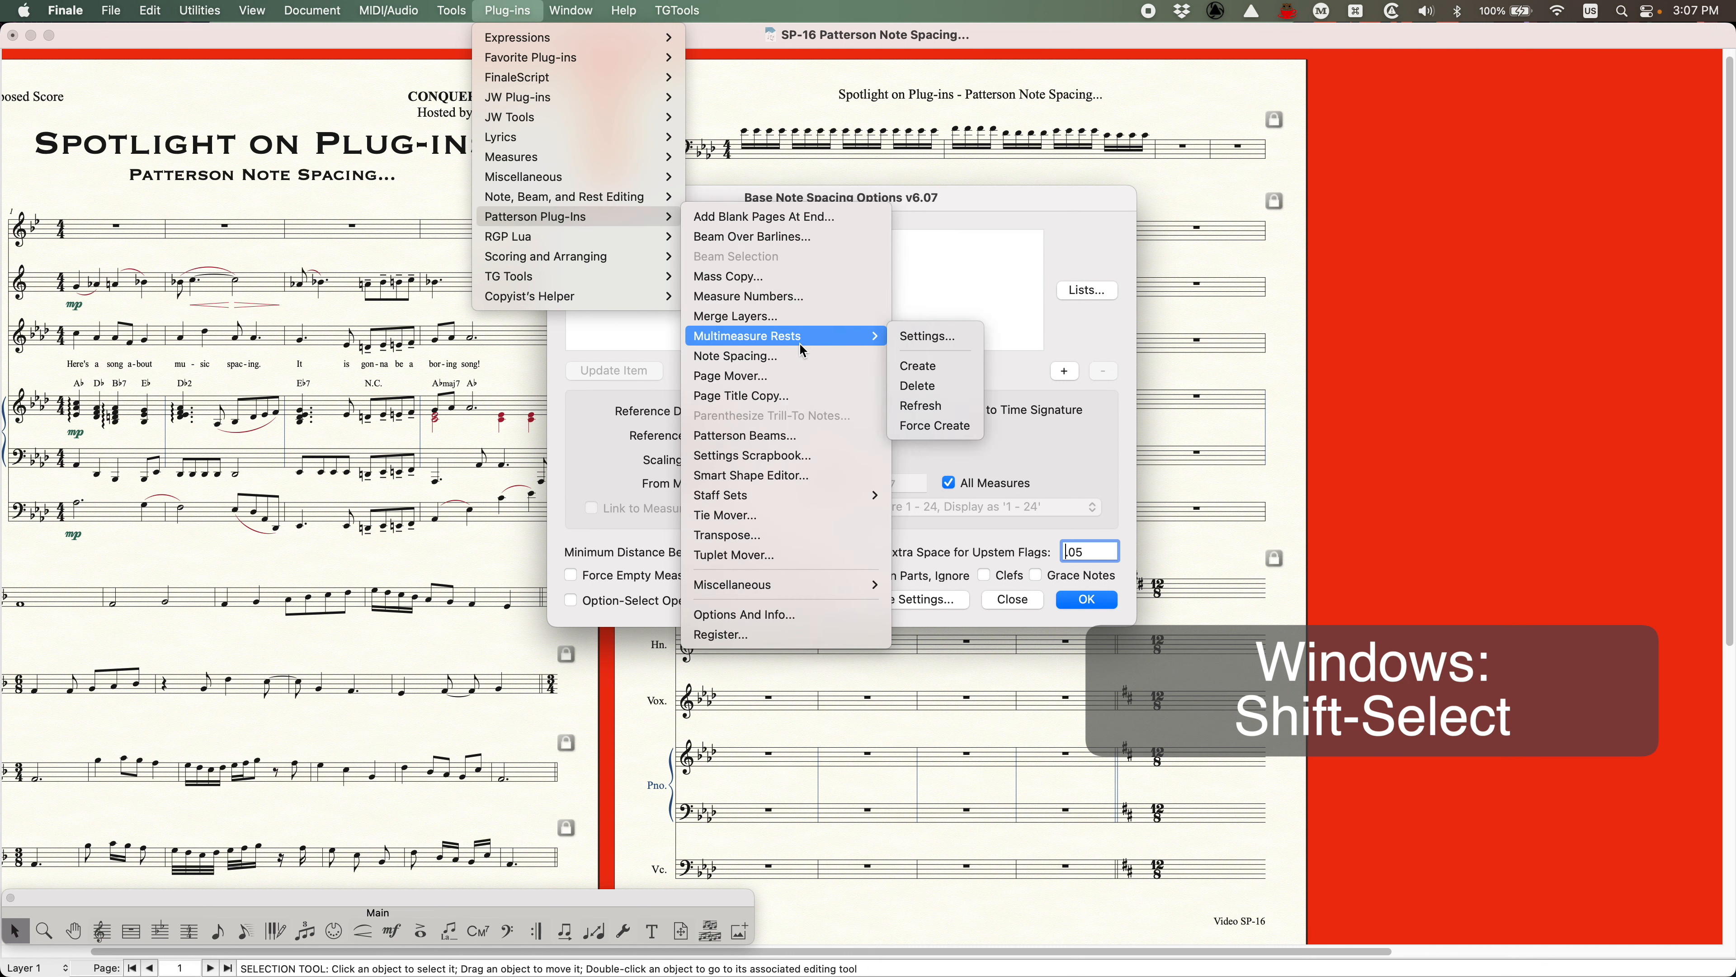
{"action": "left_click", "coordinate": [502, 6]}
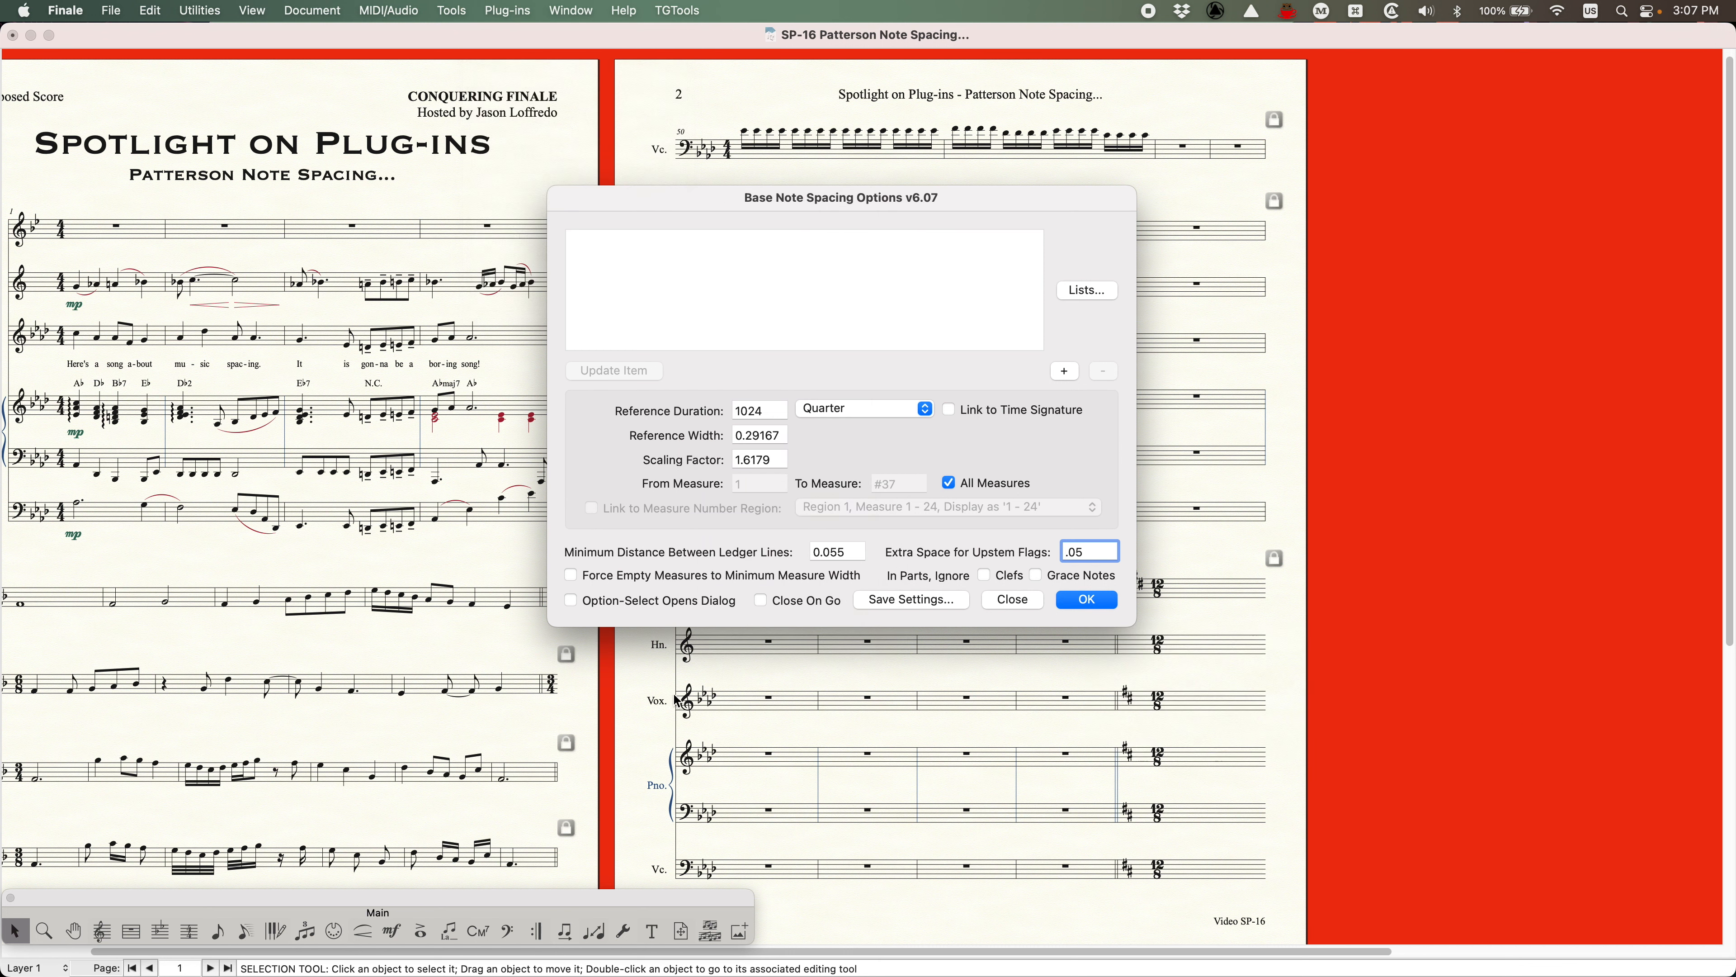
Close the Base Note Spacing Options and run the Patterson Note Spacing plug-in again
{"action": "left_click", "coordinate": [1013, 599]}
{"action": "left_click", "coordinate": [497, 7]}
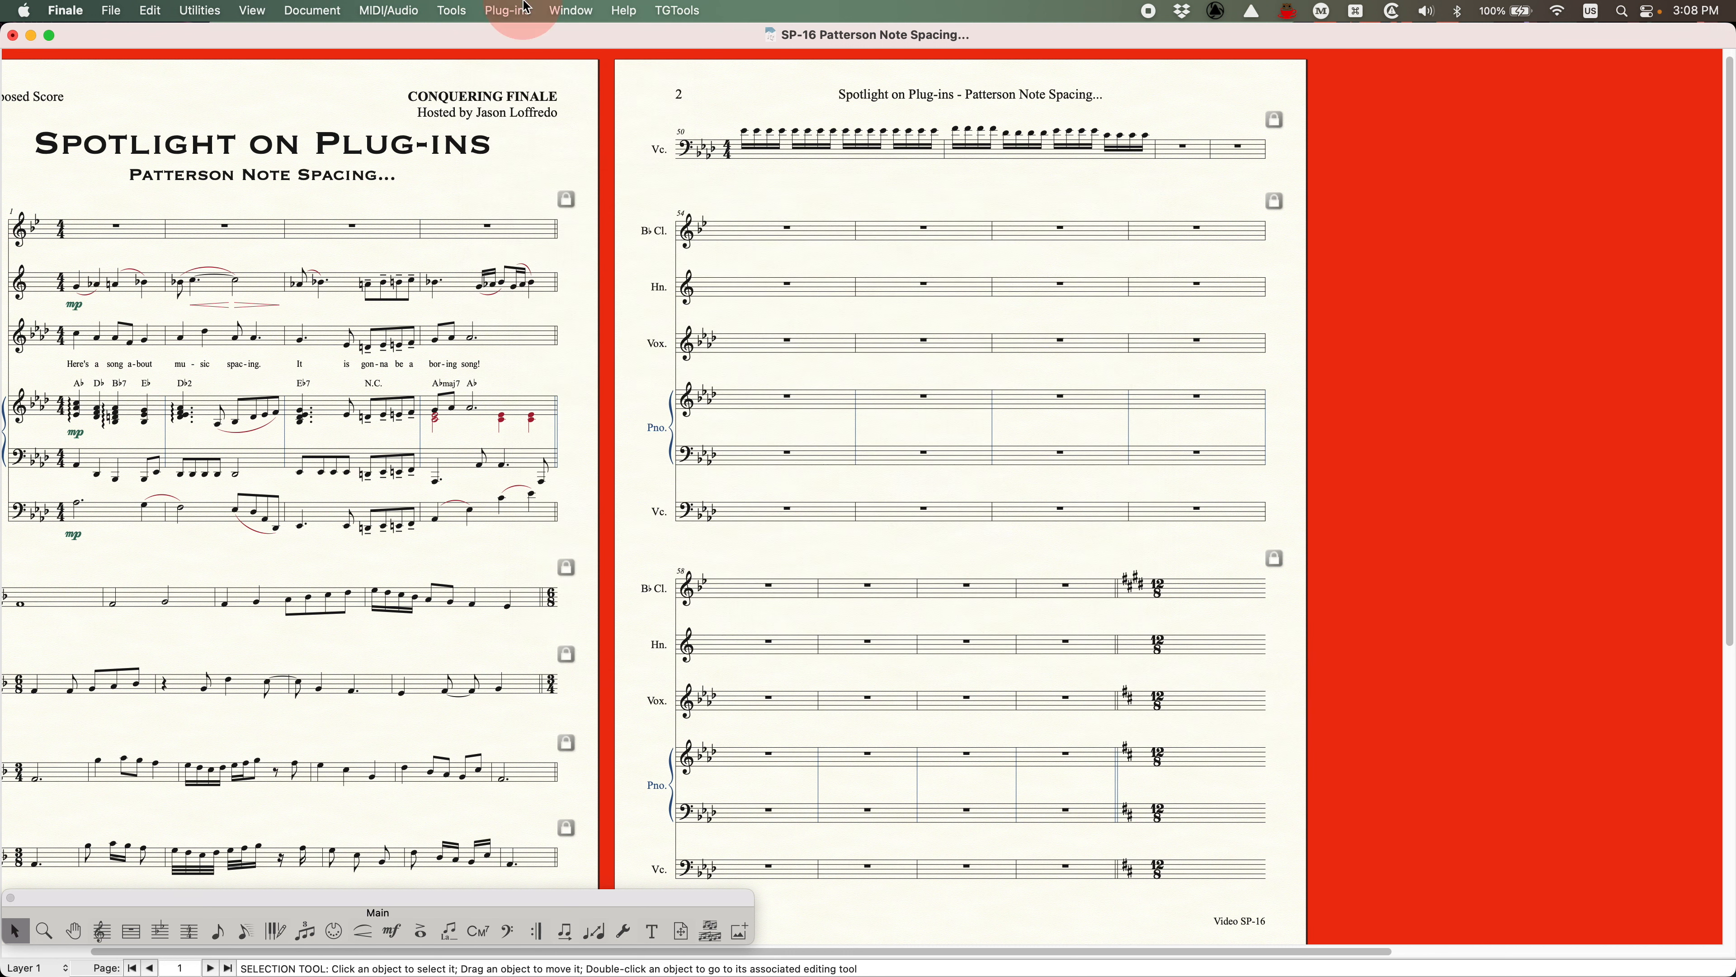
{"action": "mouse_move", "coordinate": [527, 219]}
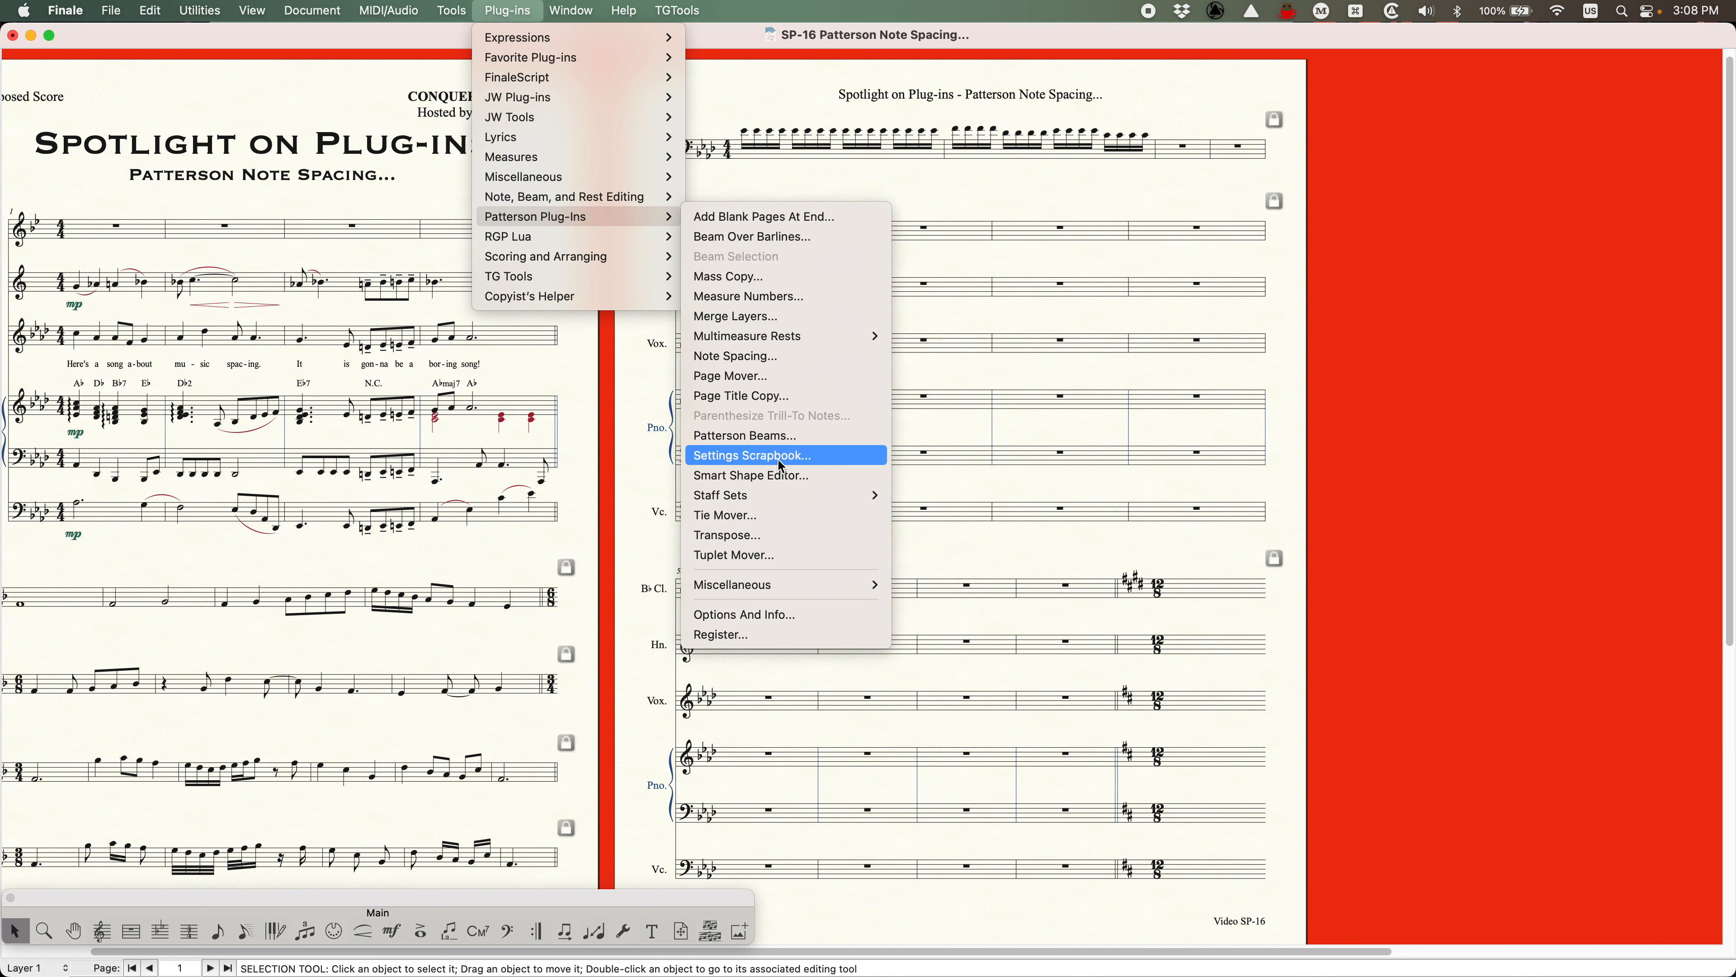
{"action": "left_click", "coordinate": [737, 356]}
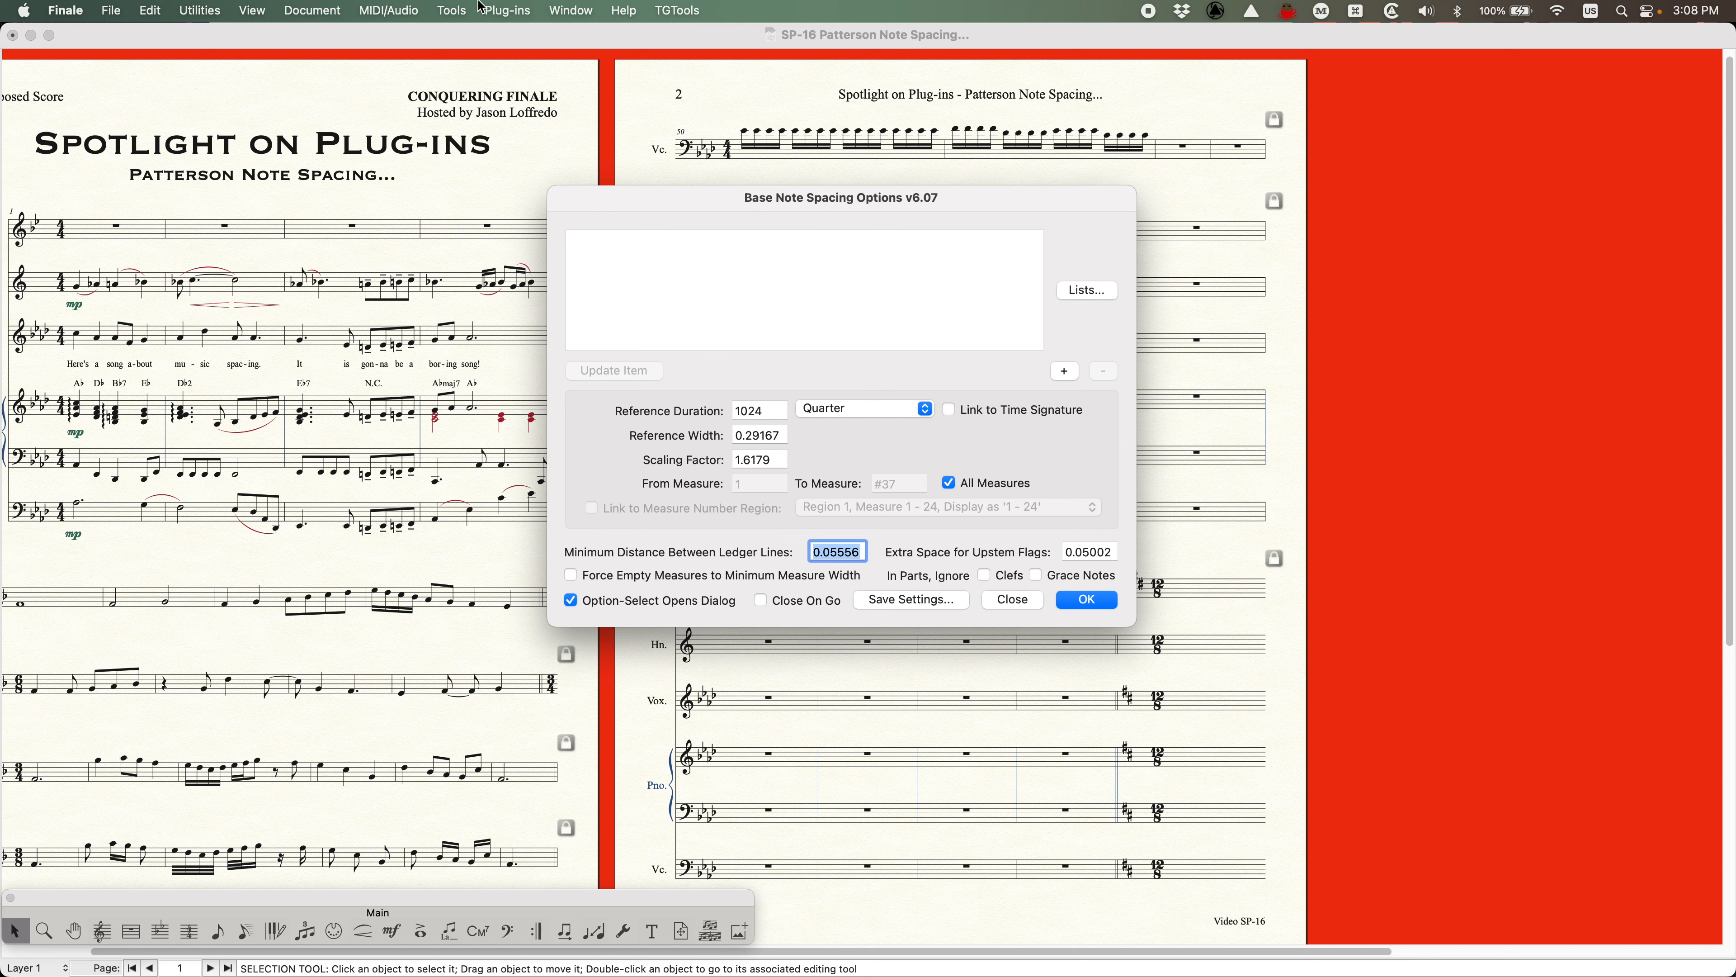
Close the spacing options and invoke Patterson Note Spacing through its Option-Select method
{"action": "left_click", "coordinate": [507, 11]}
{"action": "left_click", "coordinate": [573, 108]}
{"action": "left_click", "coordinate": [1002, 602]}
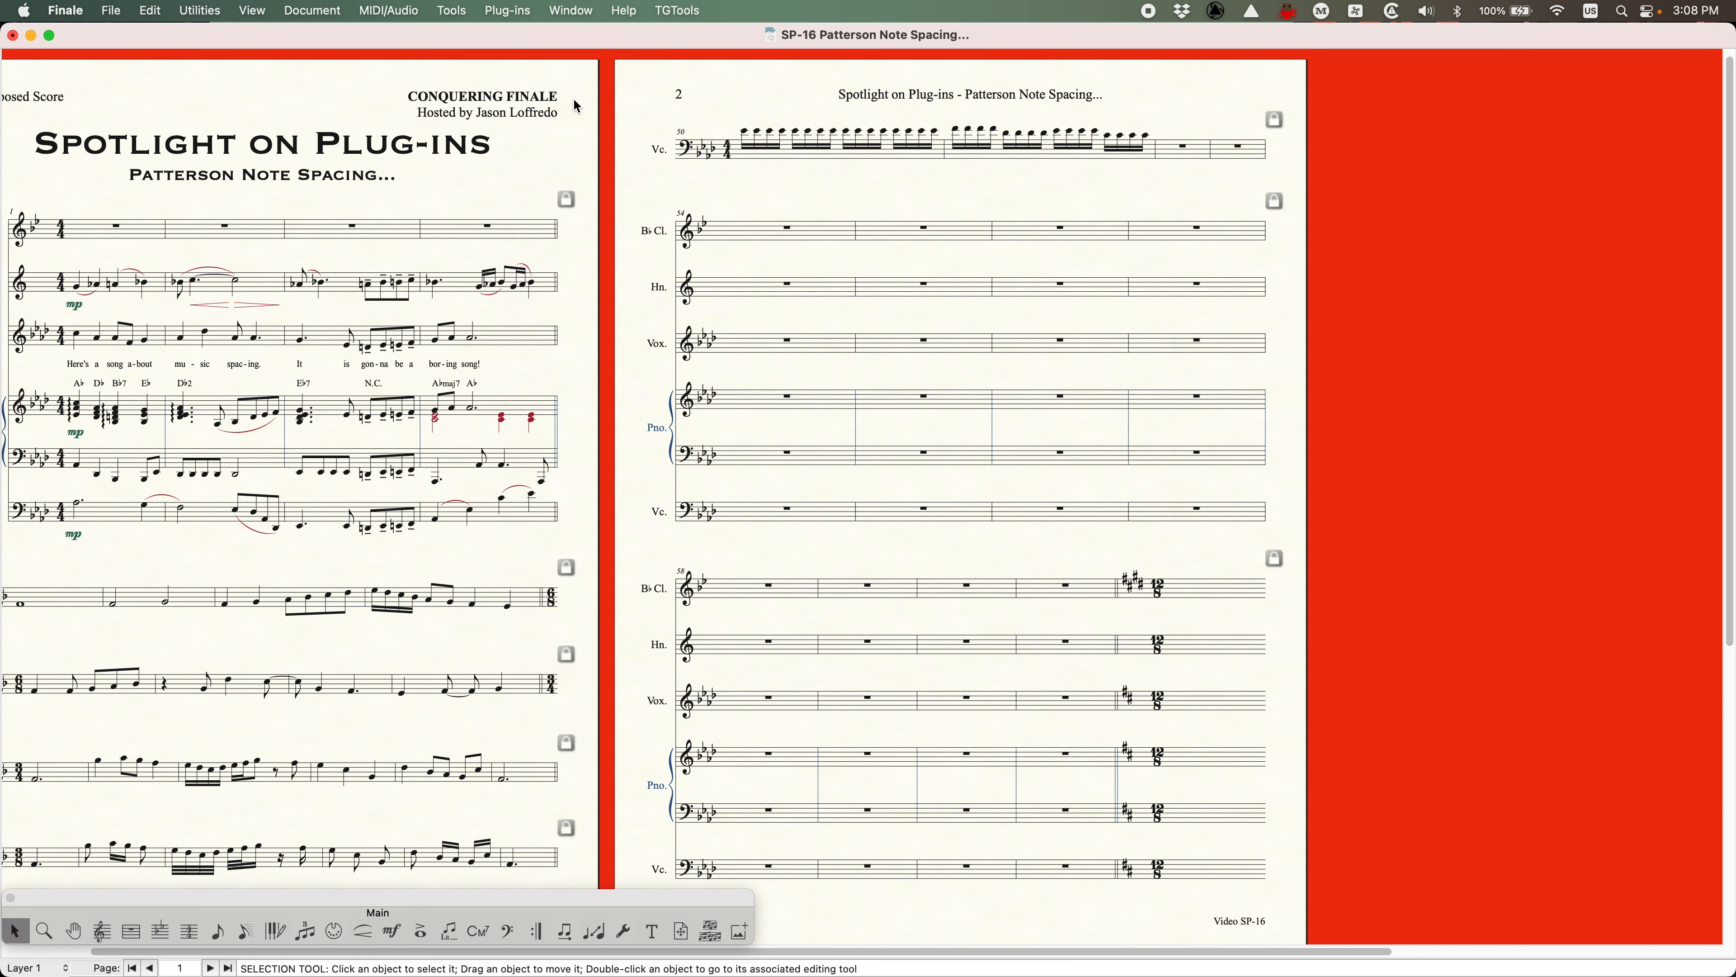
{"action": "left_click", "coordinate": [507, 10], "text": "alt"}
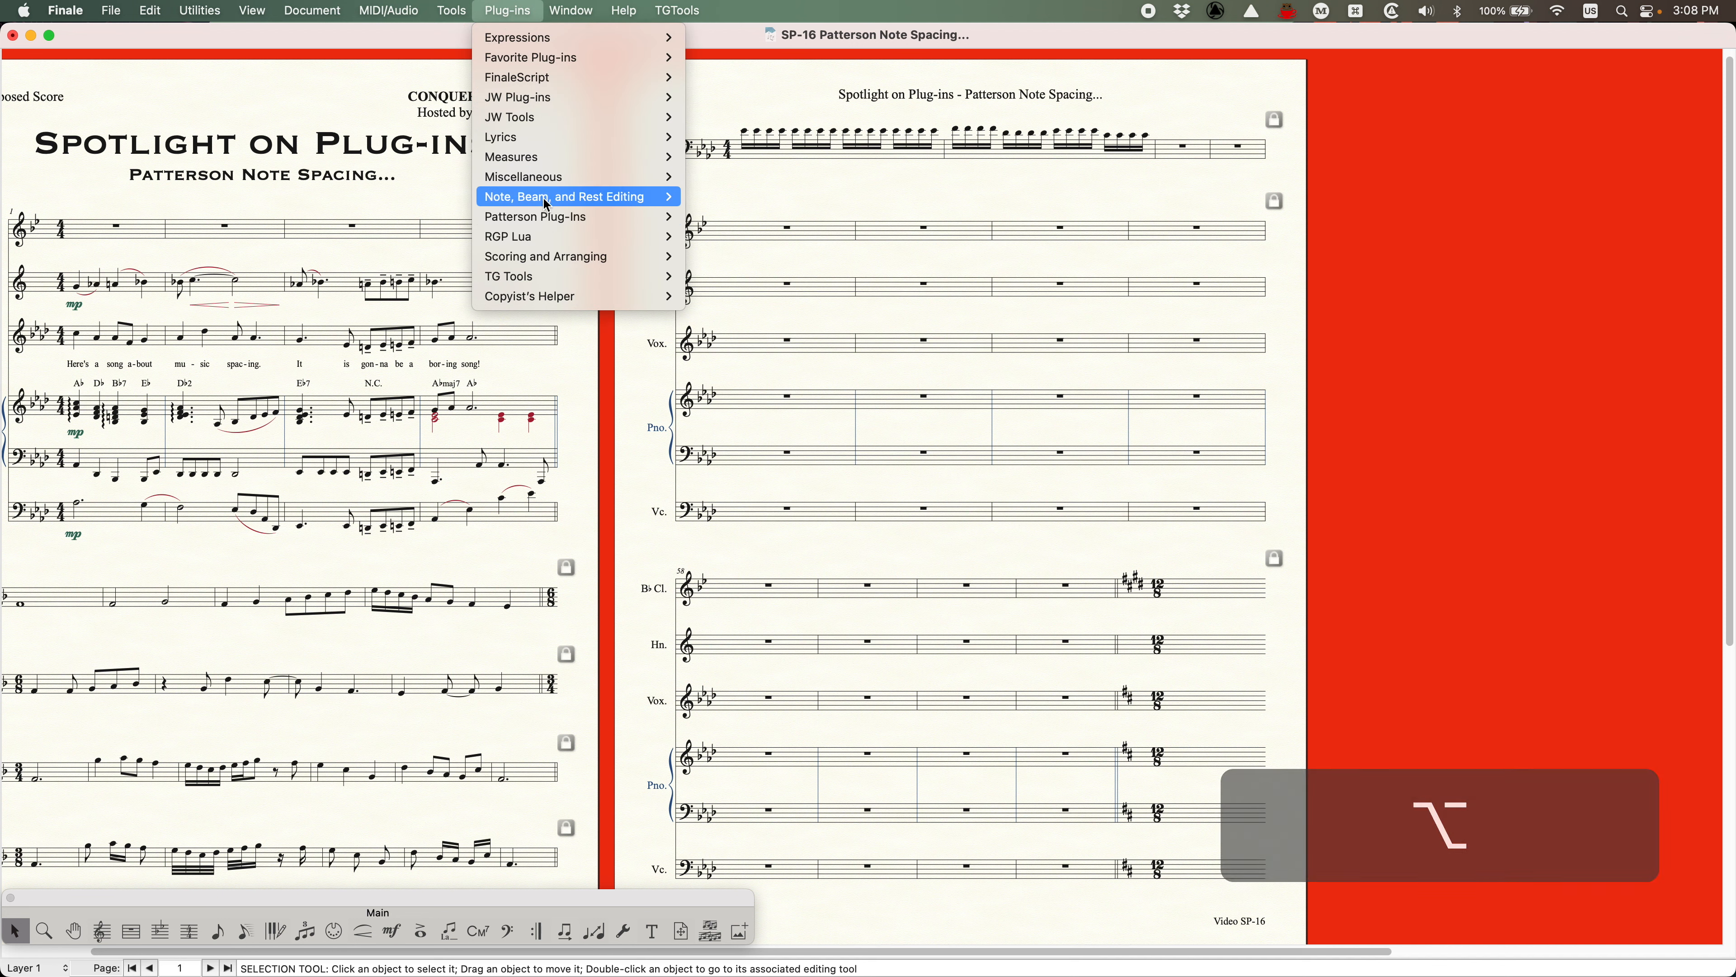
{"action": "mouse_move", "coordinate": [551, 217]}
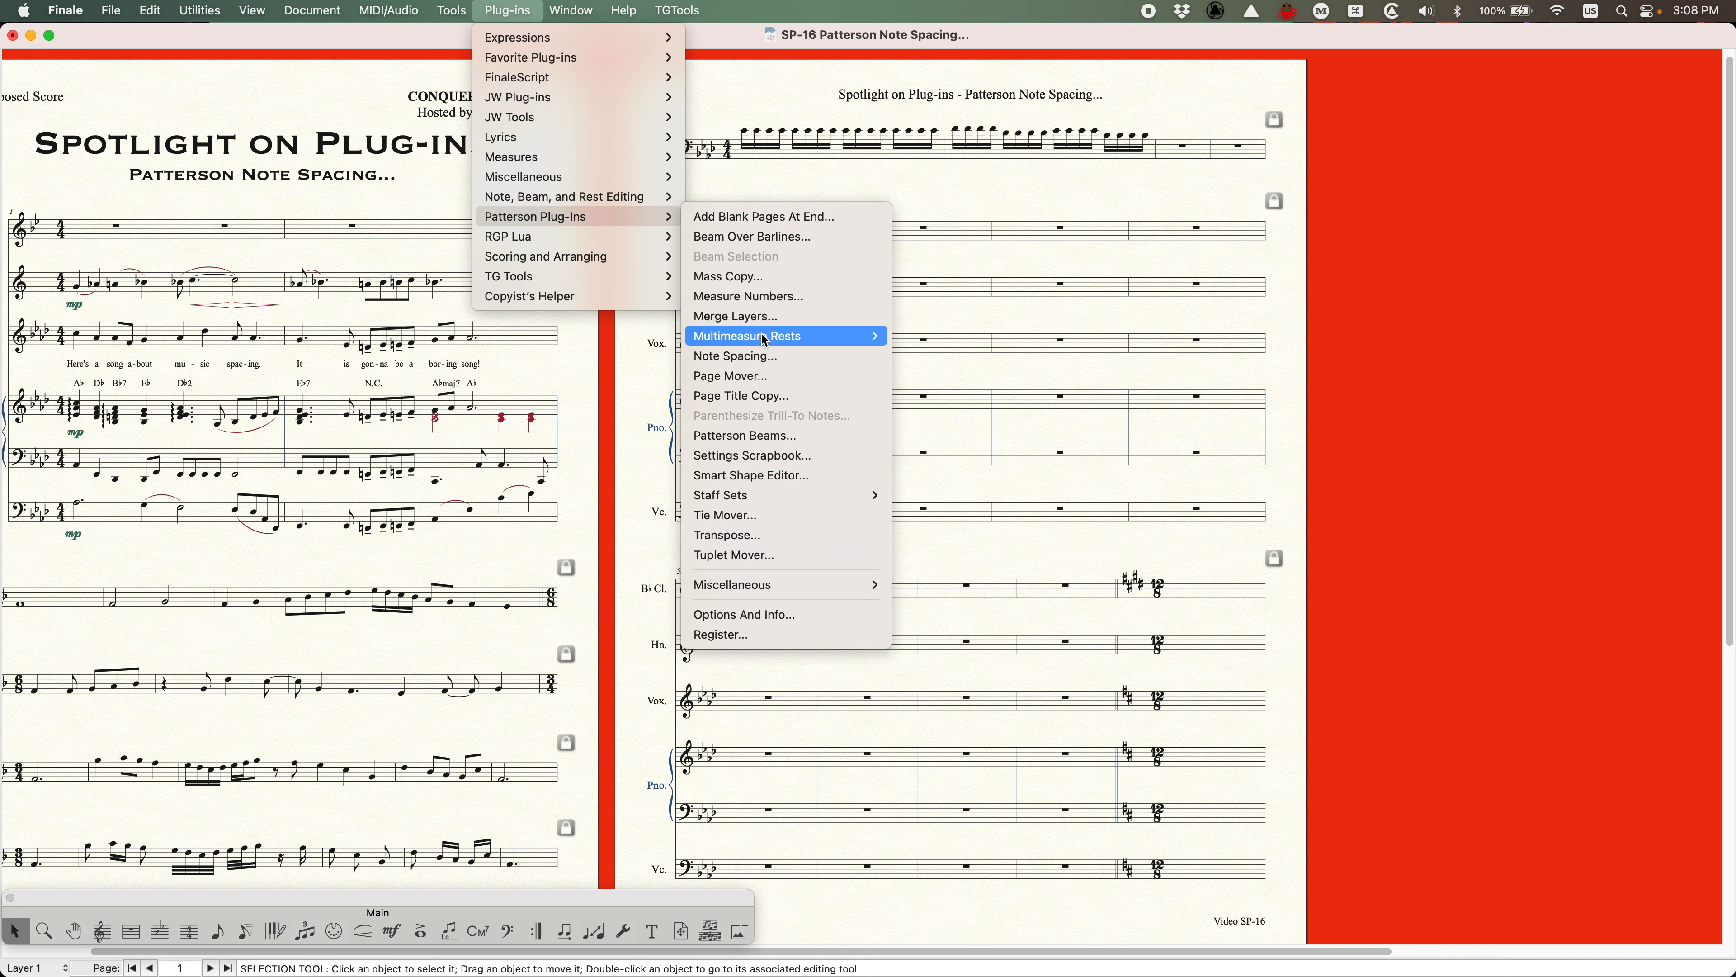
{"action": "left_click", "coordinate": [757, 356]}
Run Patterson Note Spacing normally to reopen its base options and turn off Close On Go
{"action": "left_click", "coordinate": [507, 10]}
{"action": "mouse_move", "coordinate": [550, 217]}
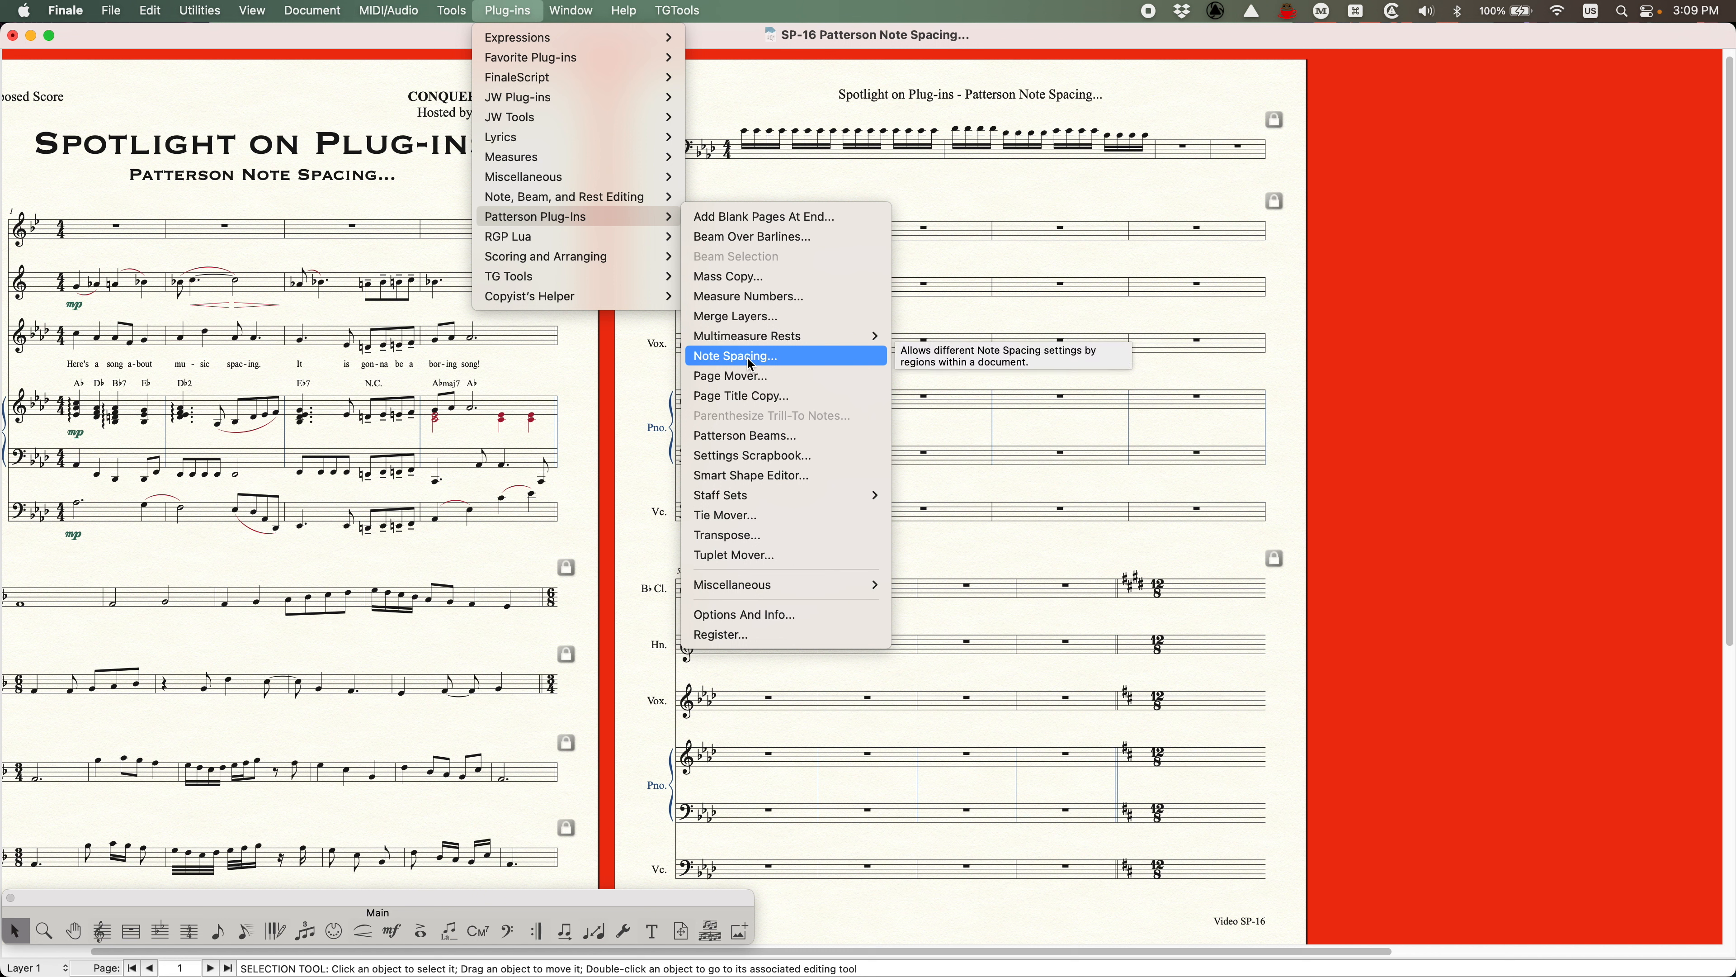
{"action": "left_click", "coordinate": [747, 359]}
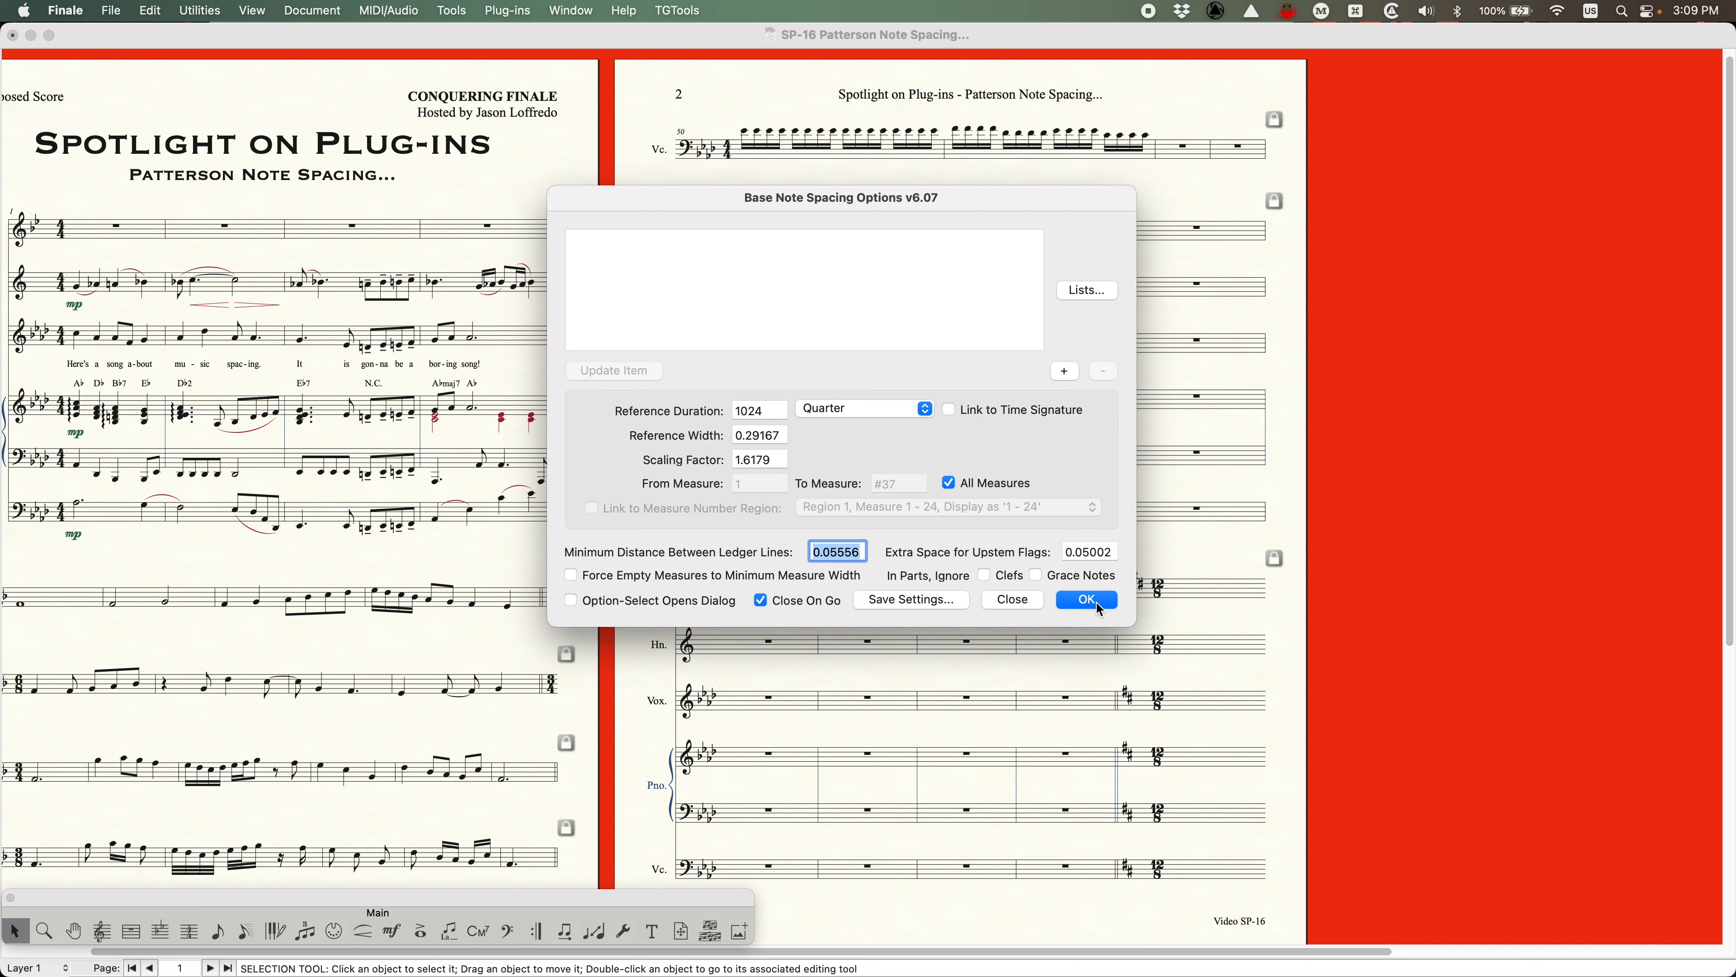
{"action": "left_click", "coordinate": [760, 600]}
{"action": "left_click", "coordinate": [506, 8]}
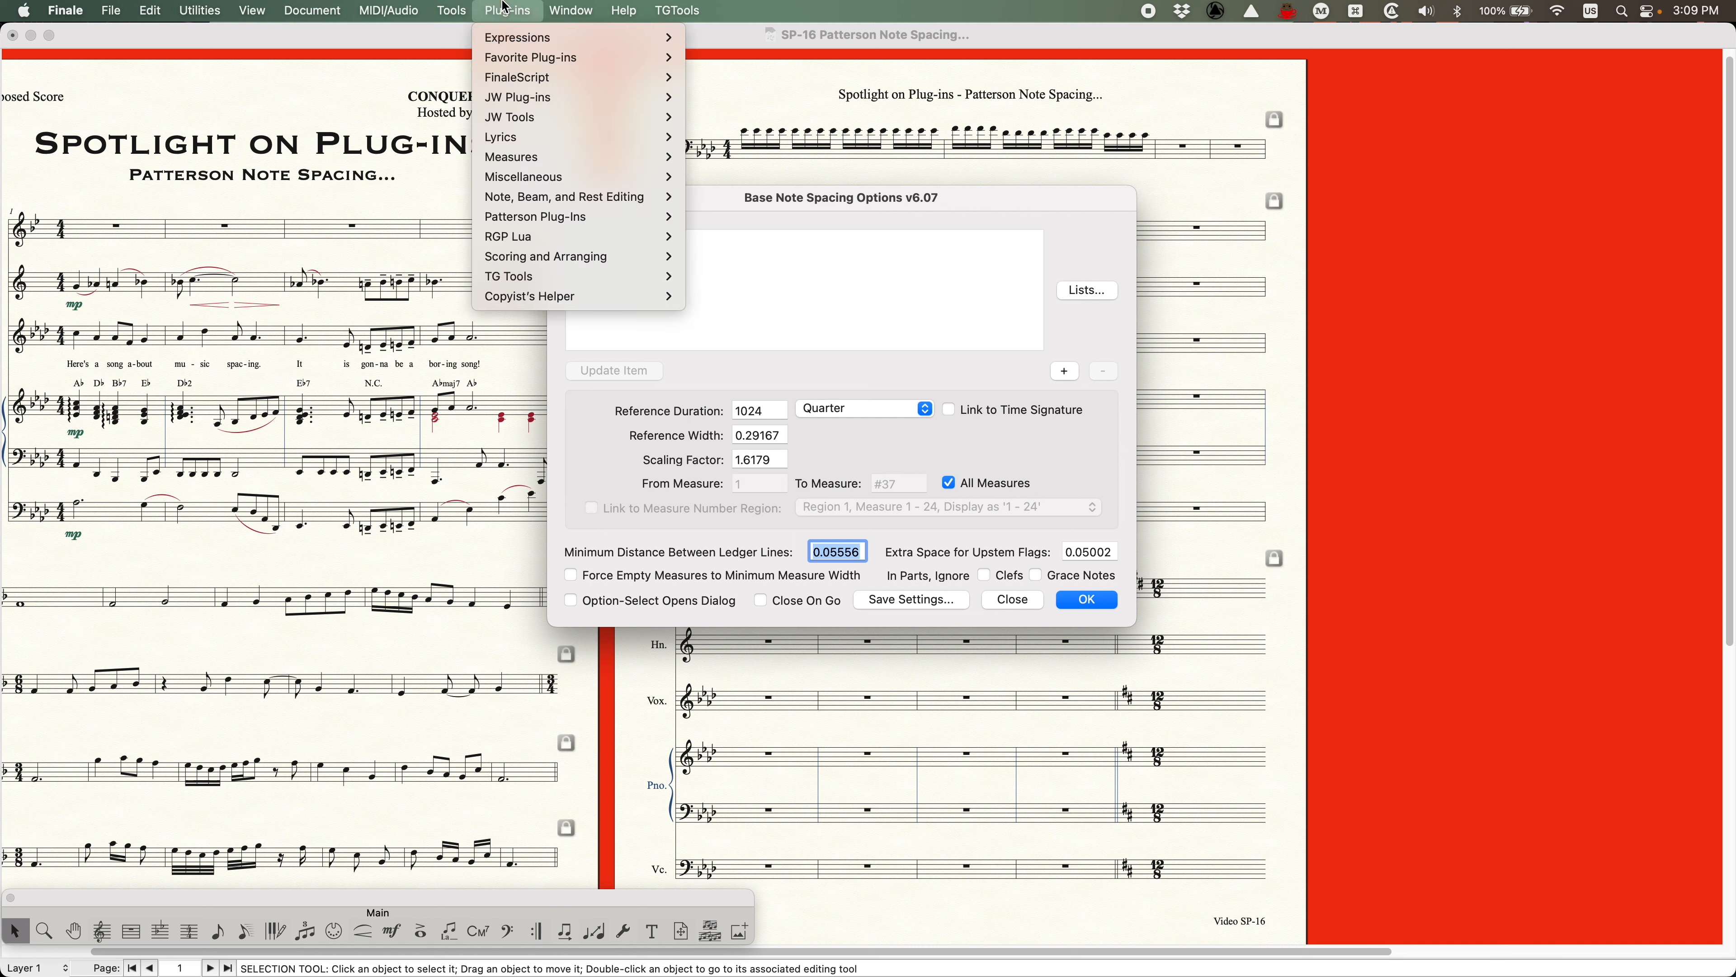
{"action": "mouse_move", "coordinate": [558, 219]}
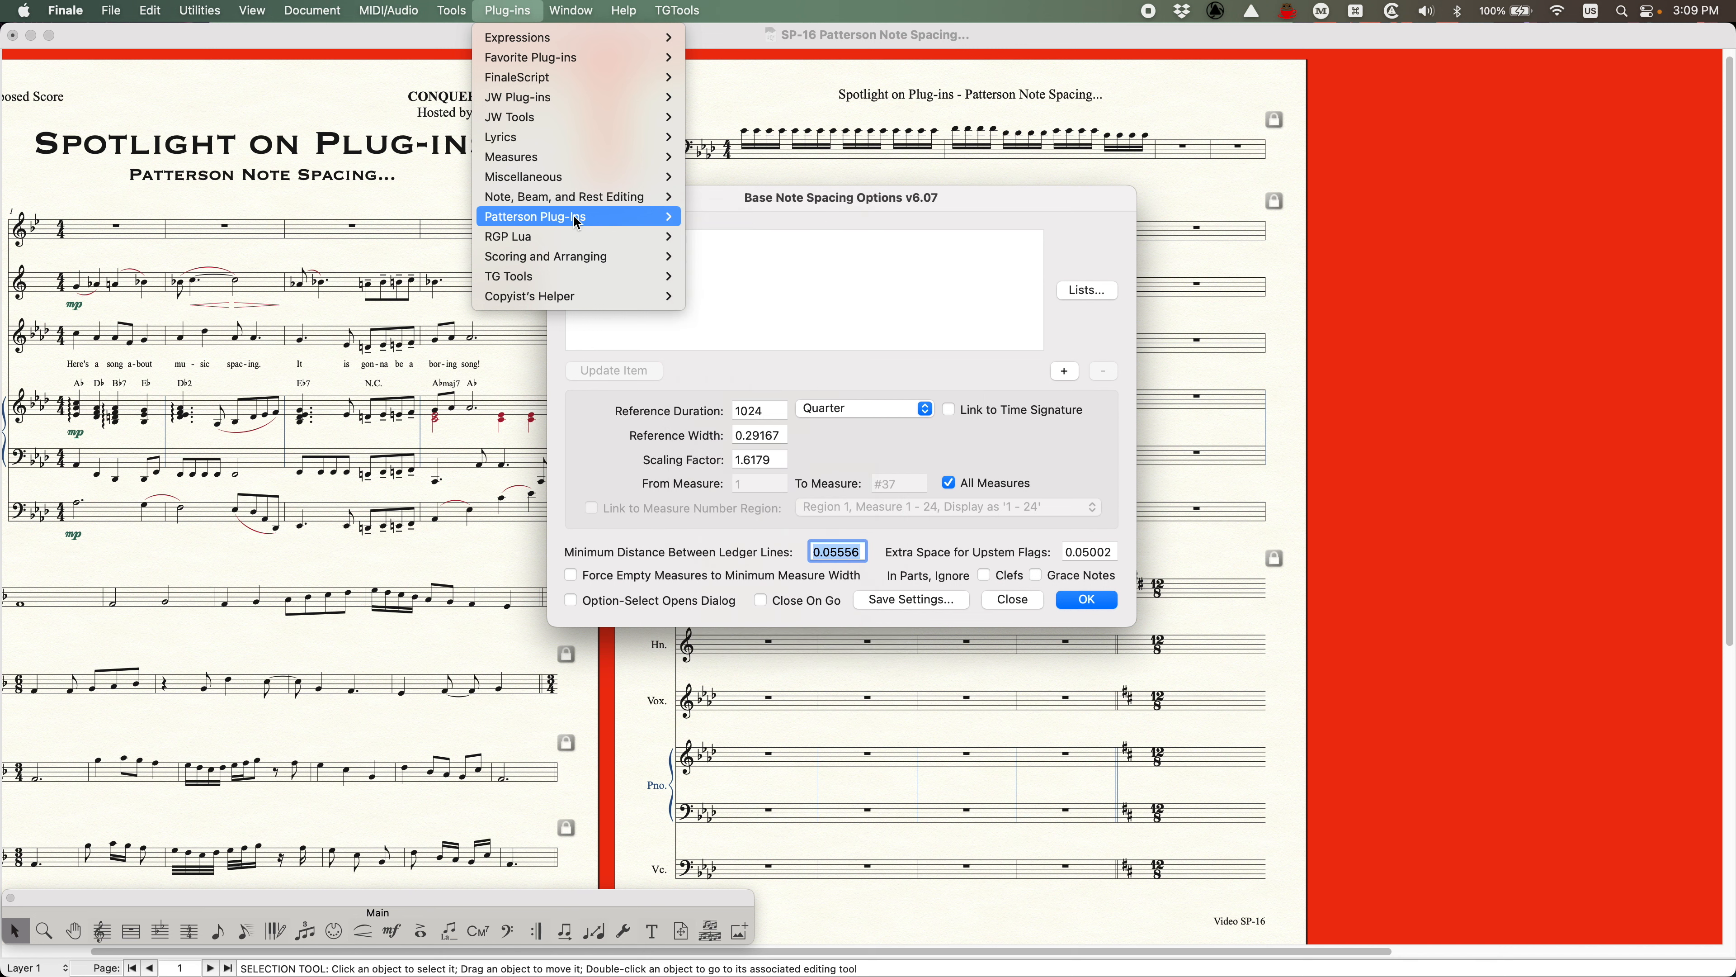
{"action": "left_click", "coordinate": [515, 19]}
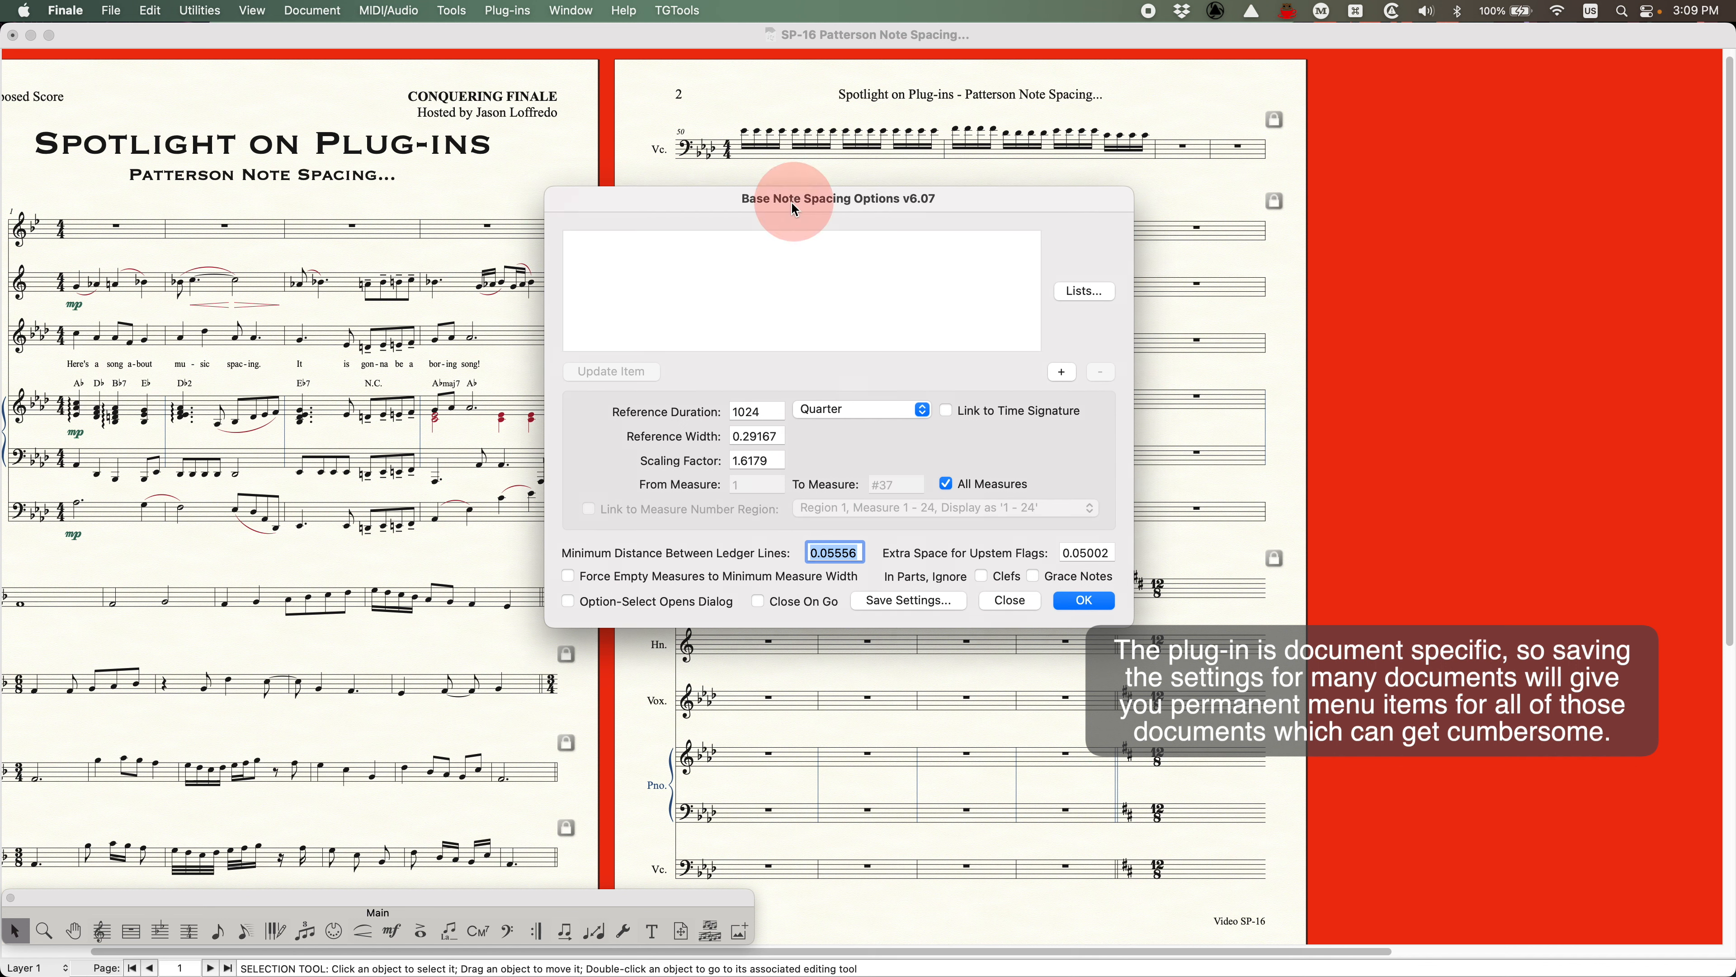
{"action": "left_click_drag", "start_coordinate": [803, 212], "coordinate": [790, 221]}
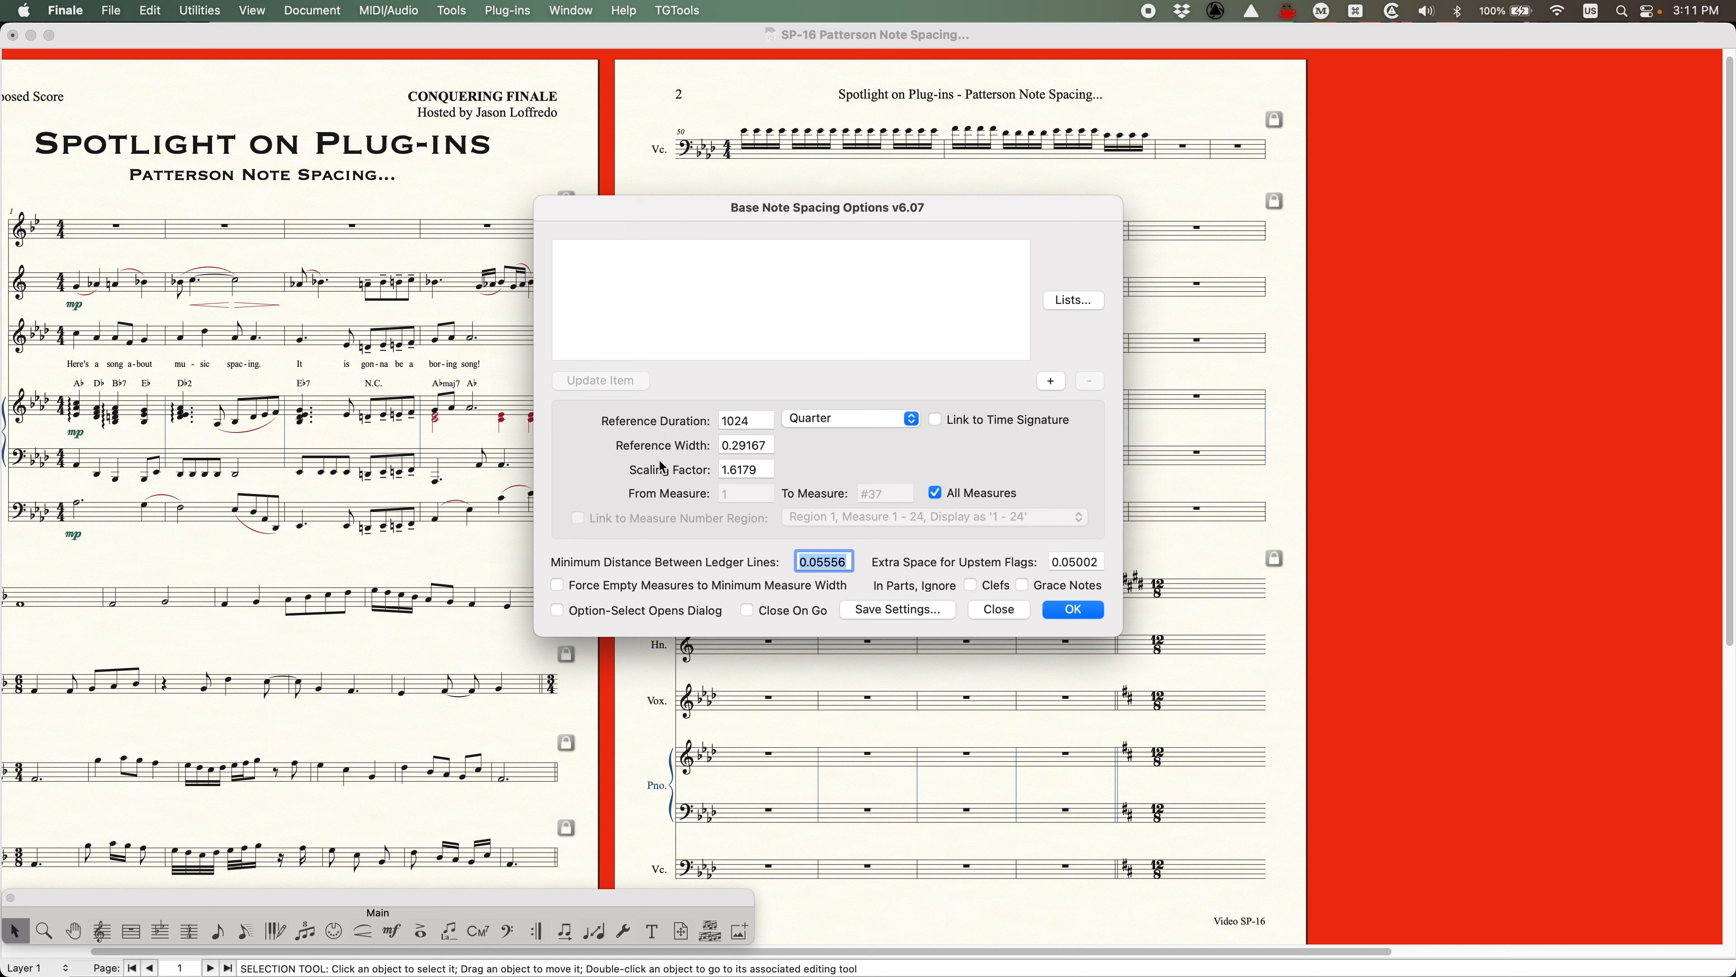
Review the Spacing Widths values in the document's Music Spacing options and cancel without changes
{"action": "key", "text": "super+alt+a"}
{"action": "left_click", "coordinate": [1086, 590]}
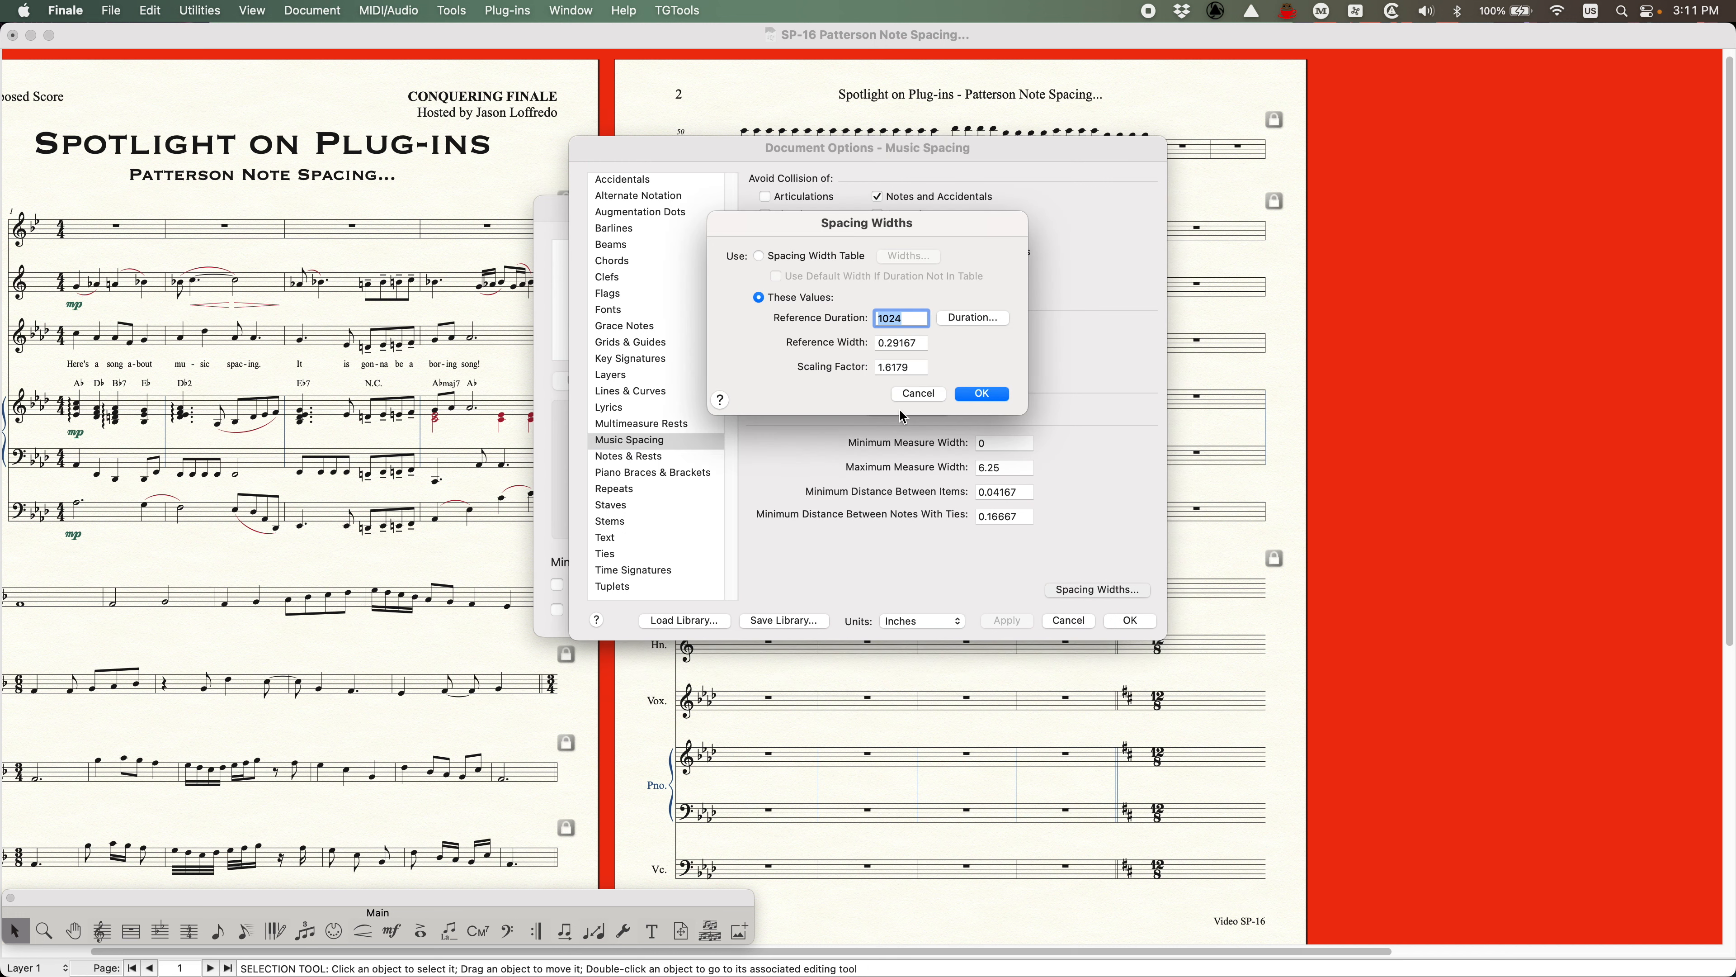
{"action": "left_click_drag", "start_coordinate": [831, 224], "coordinate": [1019, 182]}
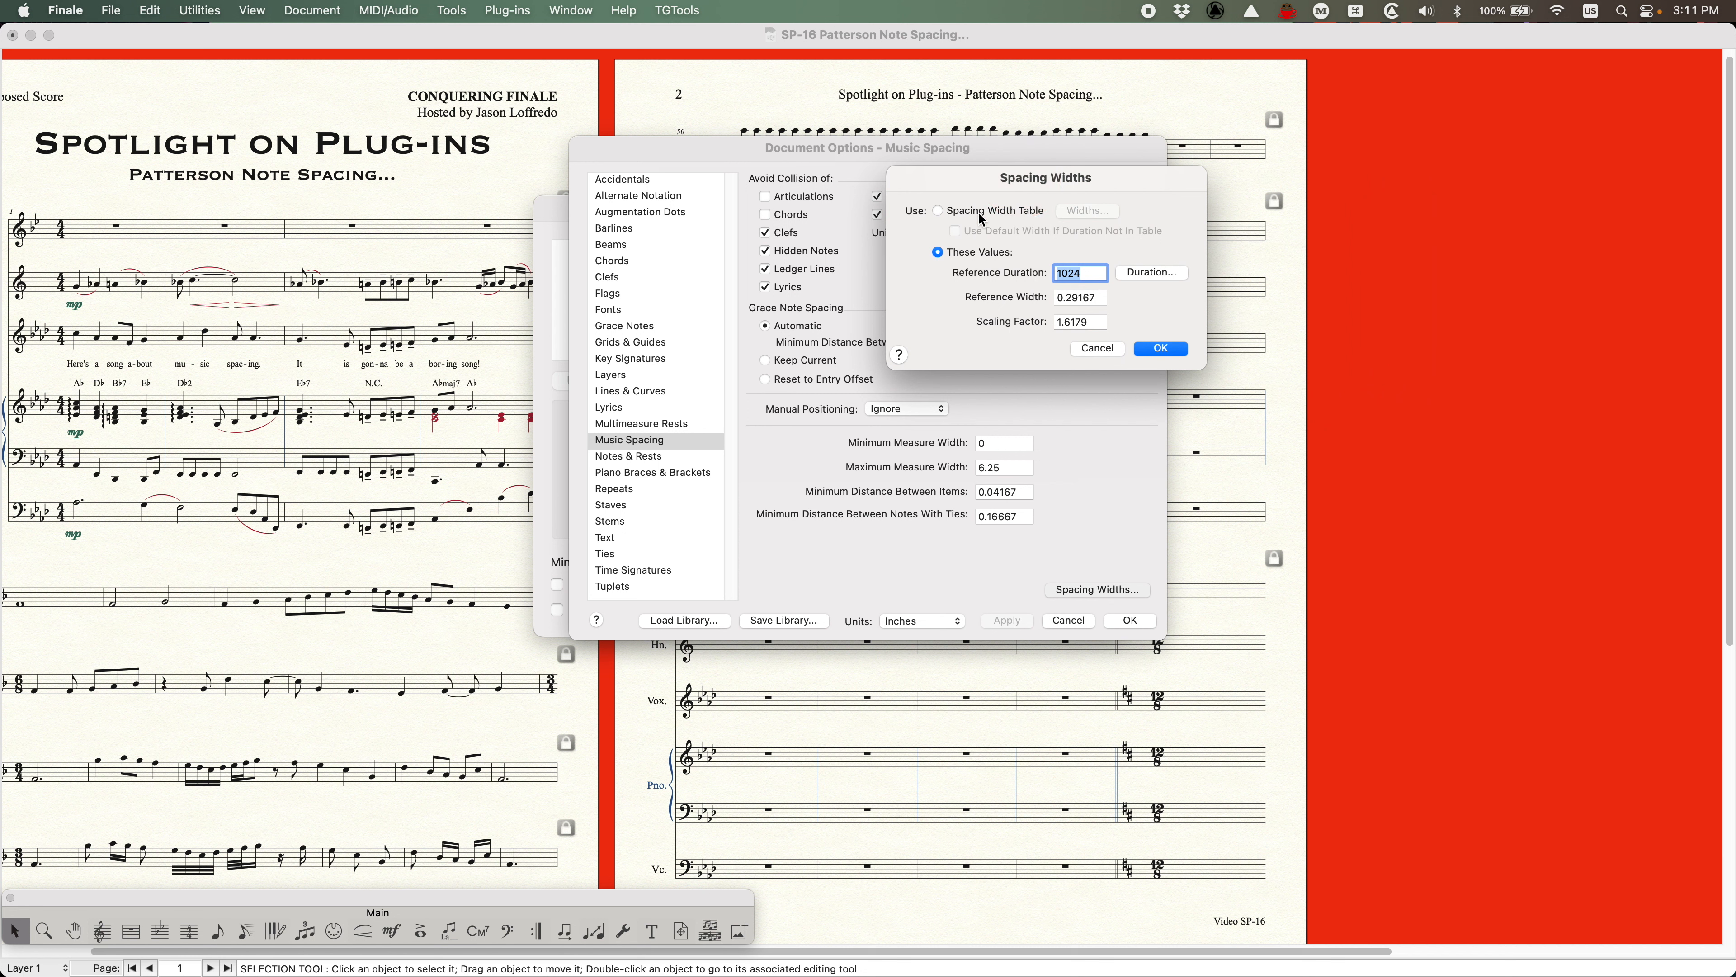
{"action": "left_click", "coordinate": [1098, 350]}
{"action": "left_click", "coordinate": [1068, 621]}
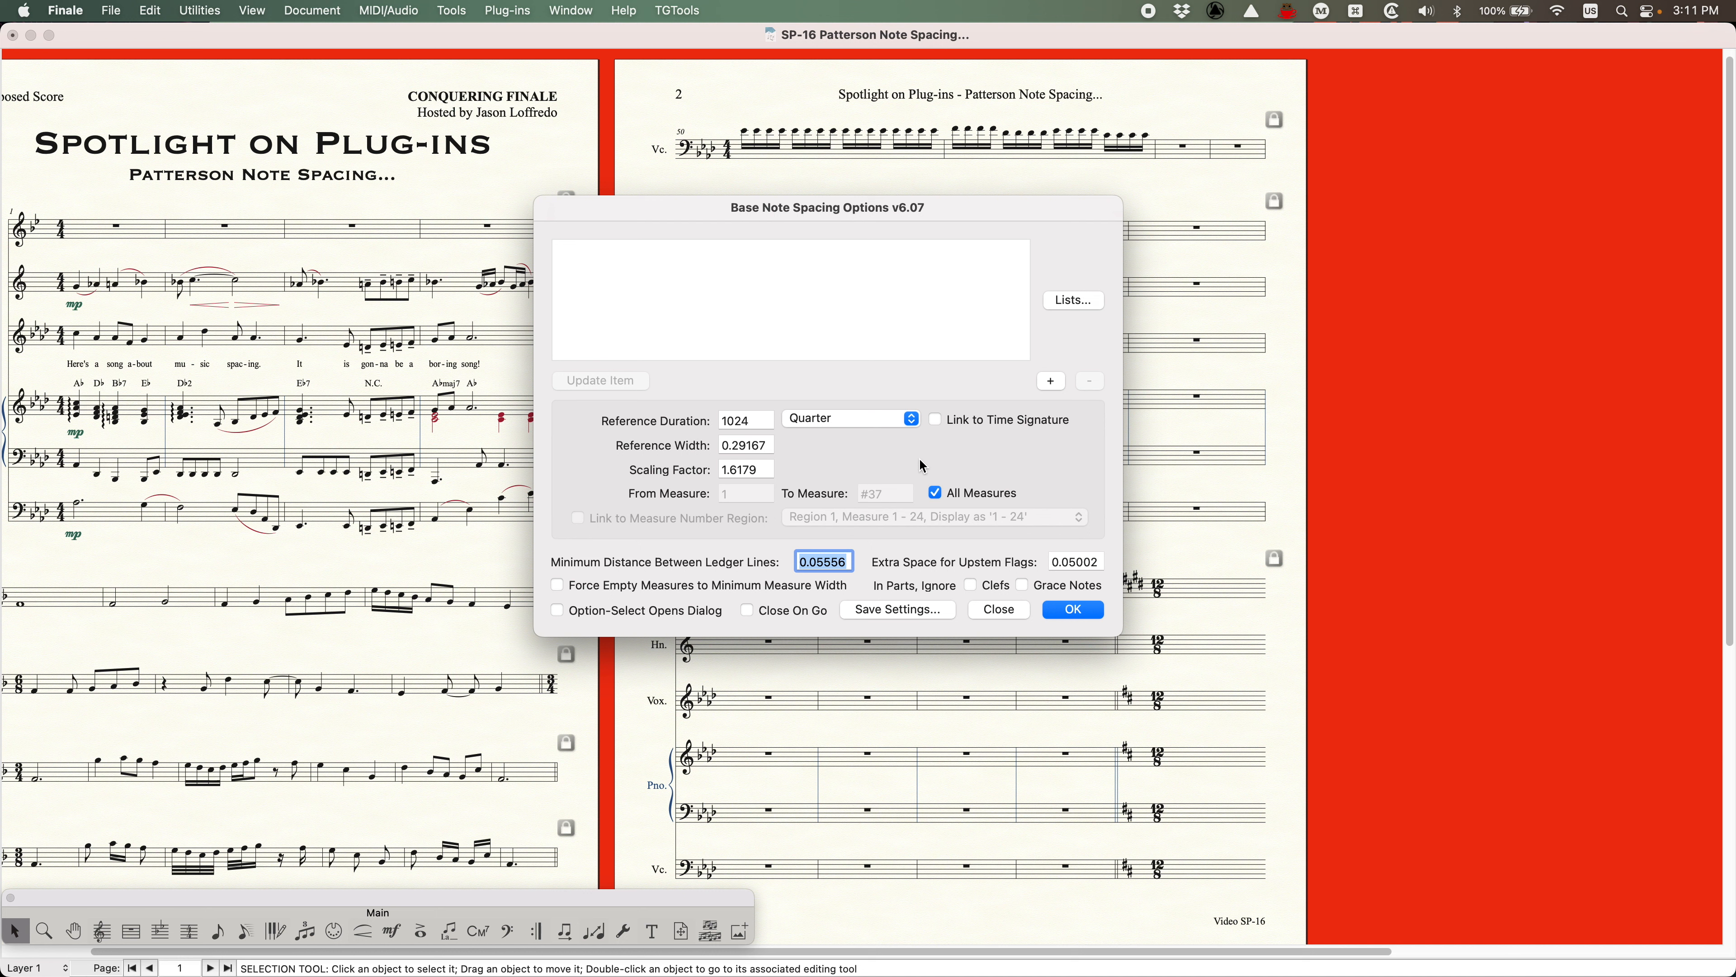
Try linking the spacing item to the time signature and turn the link back off
{"action": "left_click", "coordinate": [963, 420]}
{"action": "left_click", "coordinate": [963, 419]}
Select measures 1 to 4 of all staves in the score to fill in the spacing item's measure range
{"action": "left_click_drag", "start_coordinate": [676, 212], "coordinate": [862, 336]}
{"action": "left_click", "coordinate": [804, 206]}
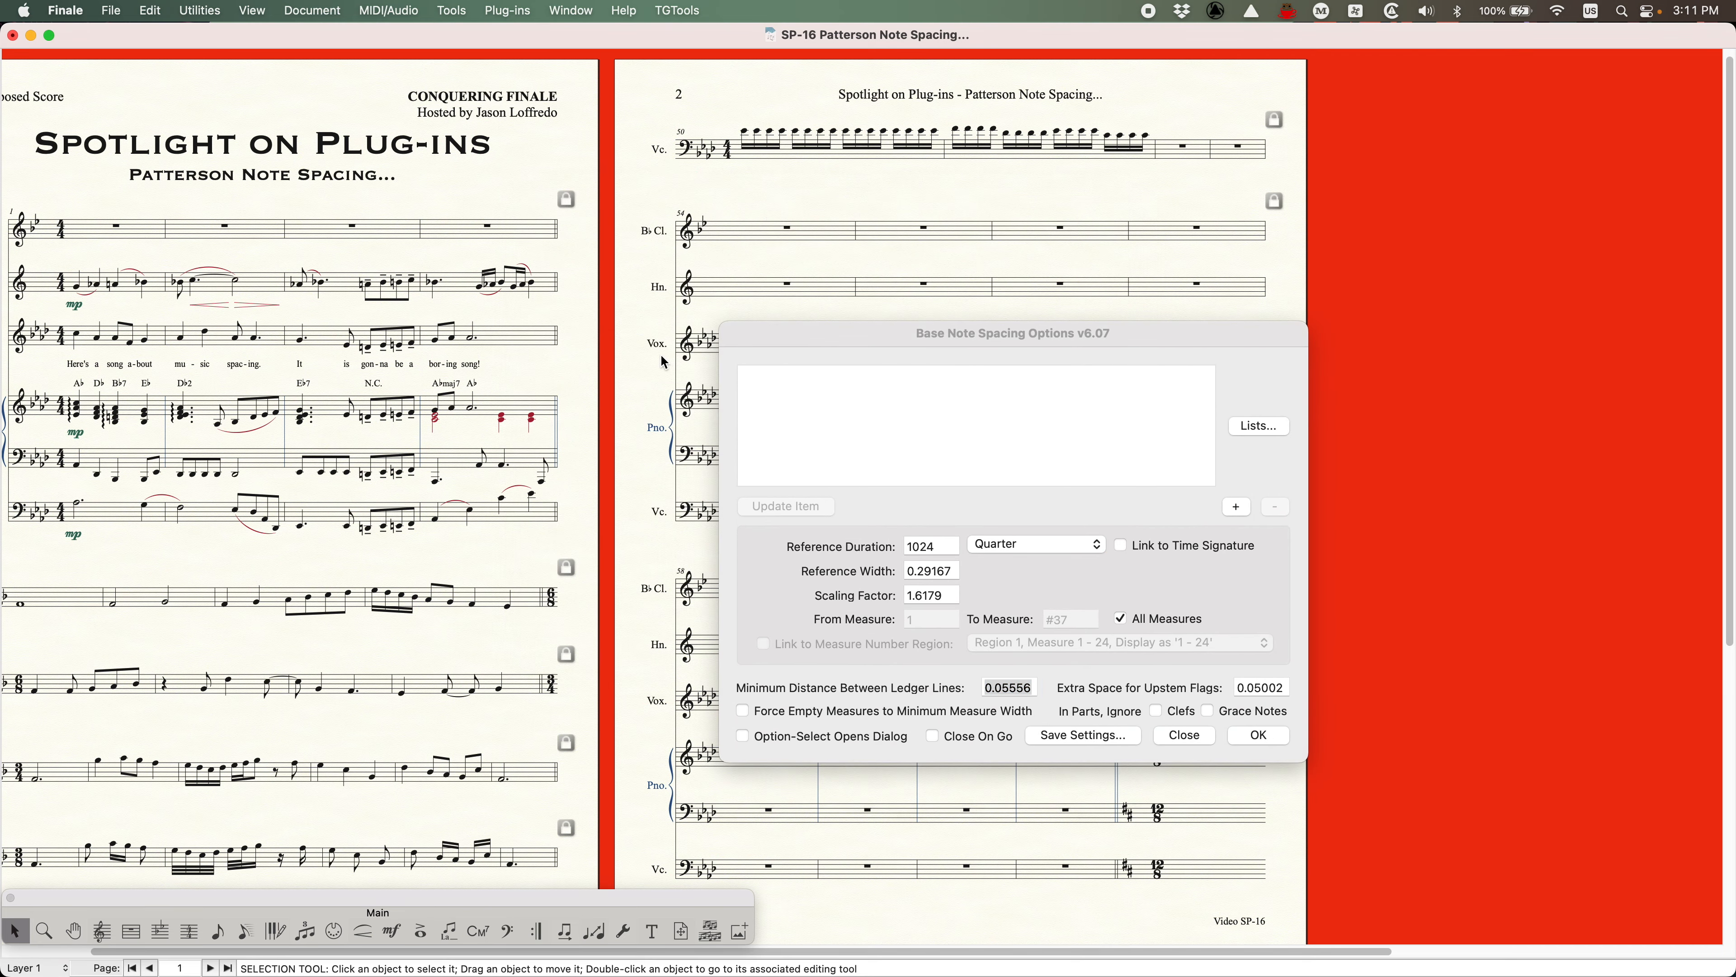
{"action": "key", "text": "super+minus"}
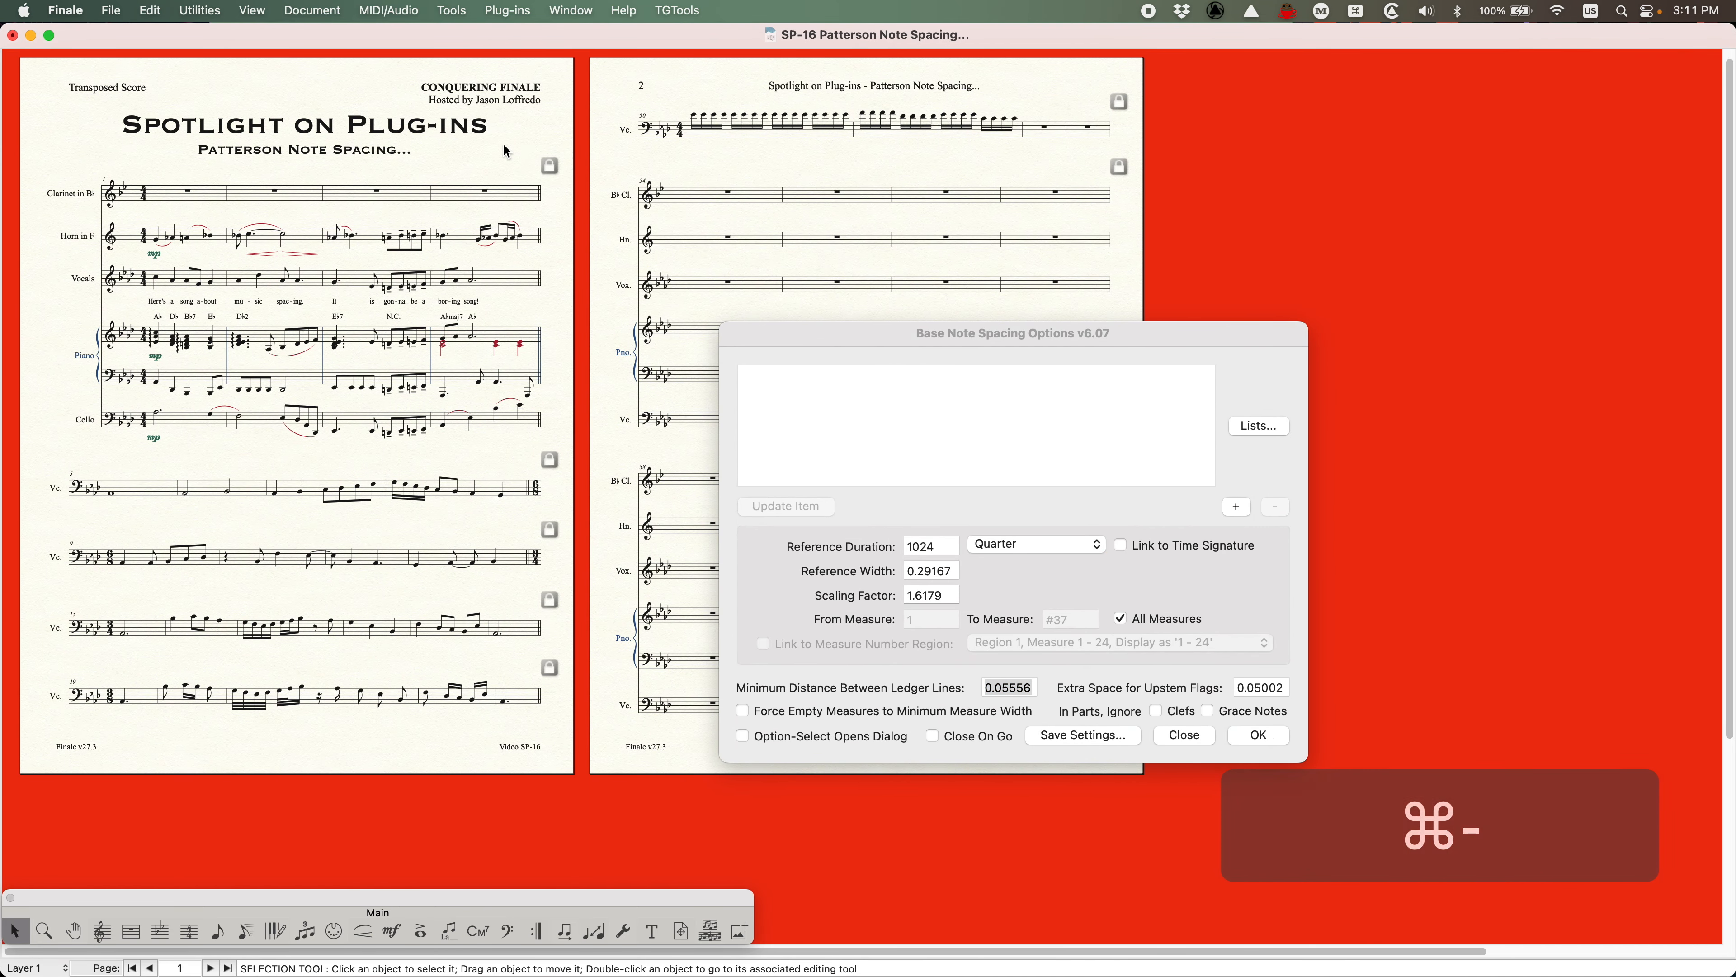
{"action": "left_click", "coordinate": [206, 194]}
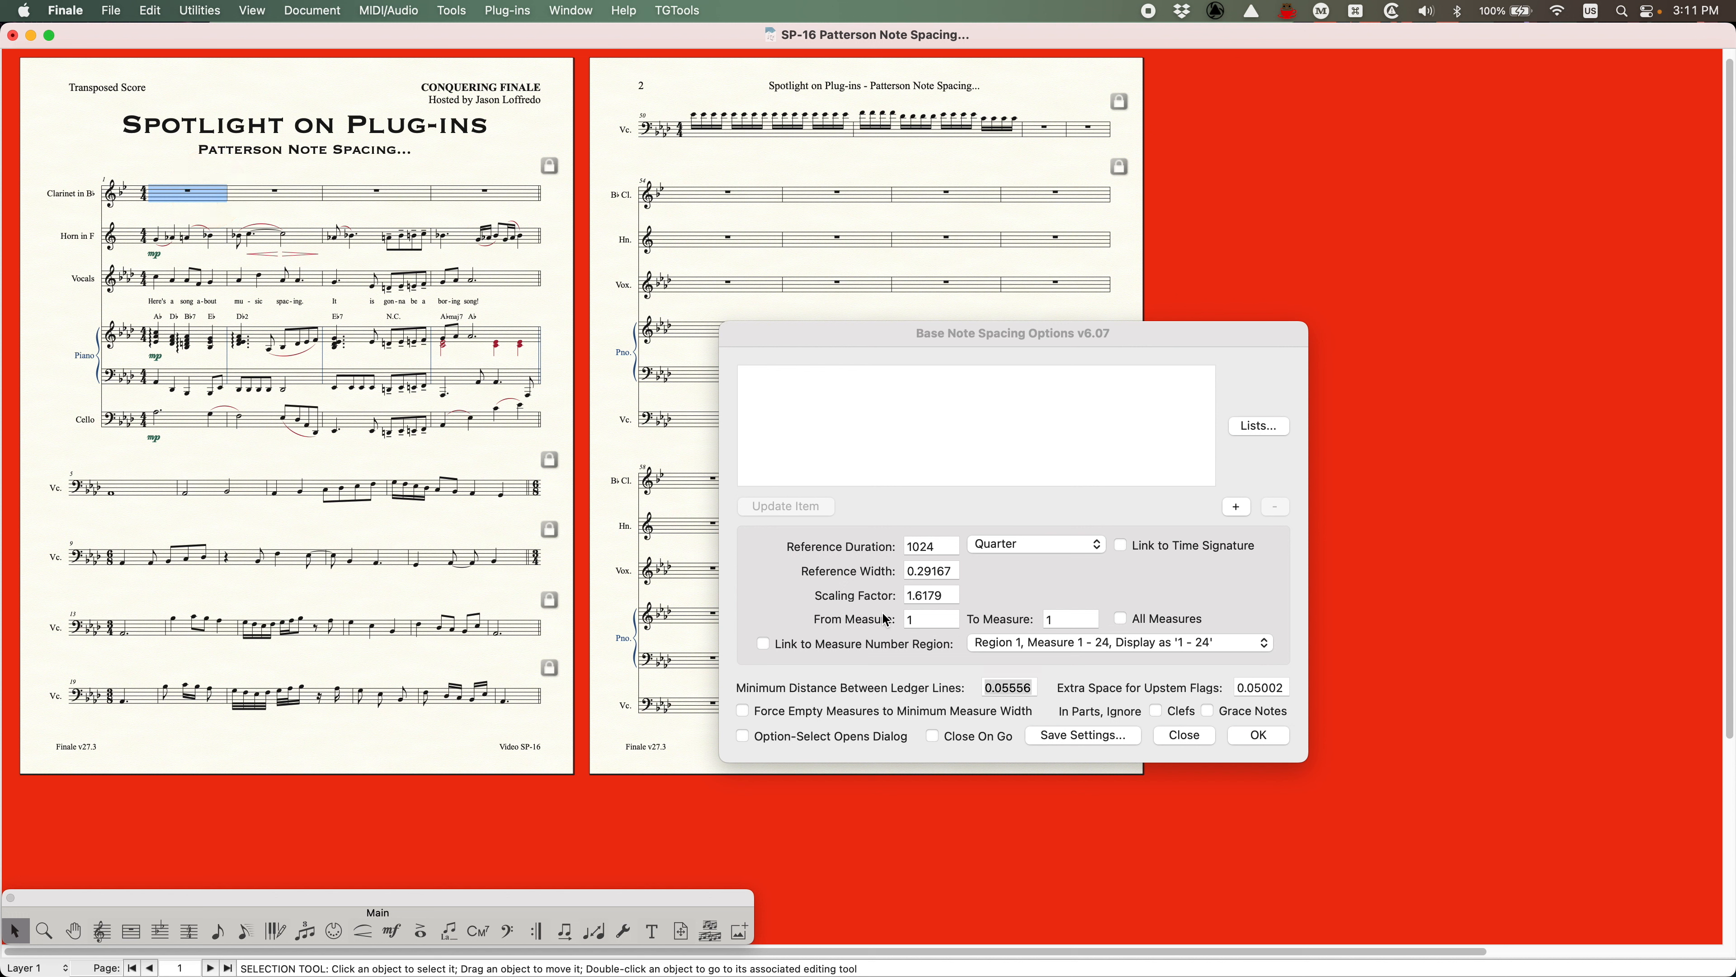
{"action": "key", "text": "shift"}
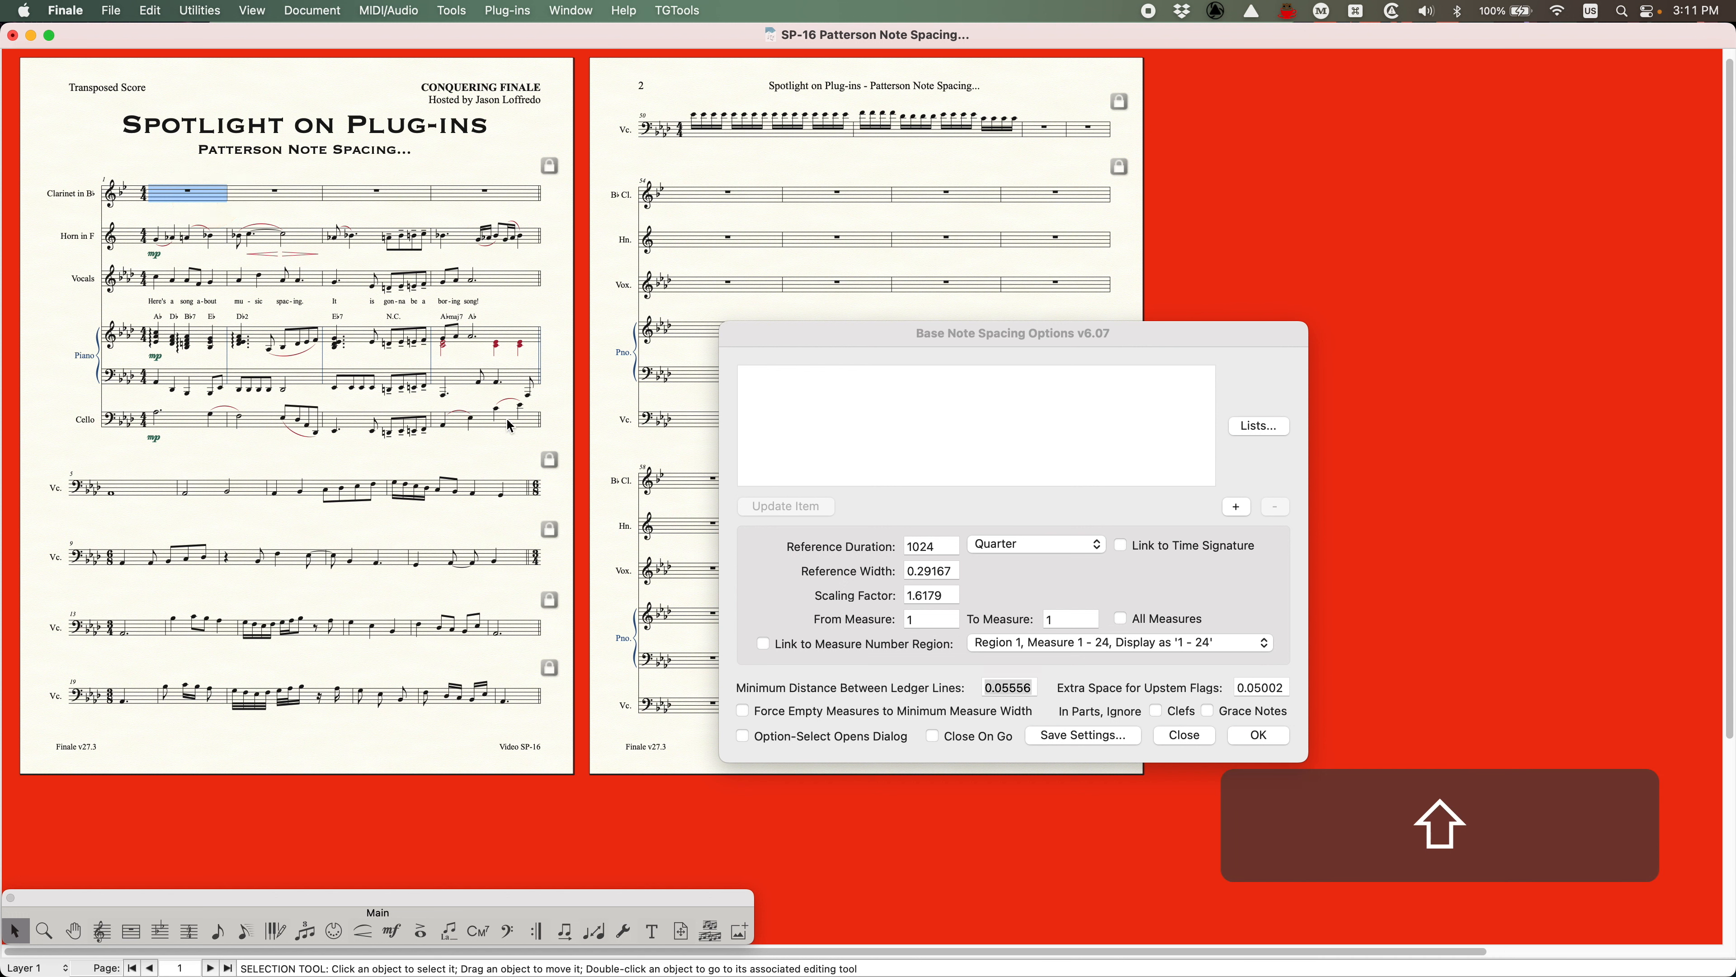
{"action": "left_click", "coordinate": [510, 425], "text": "shift"}
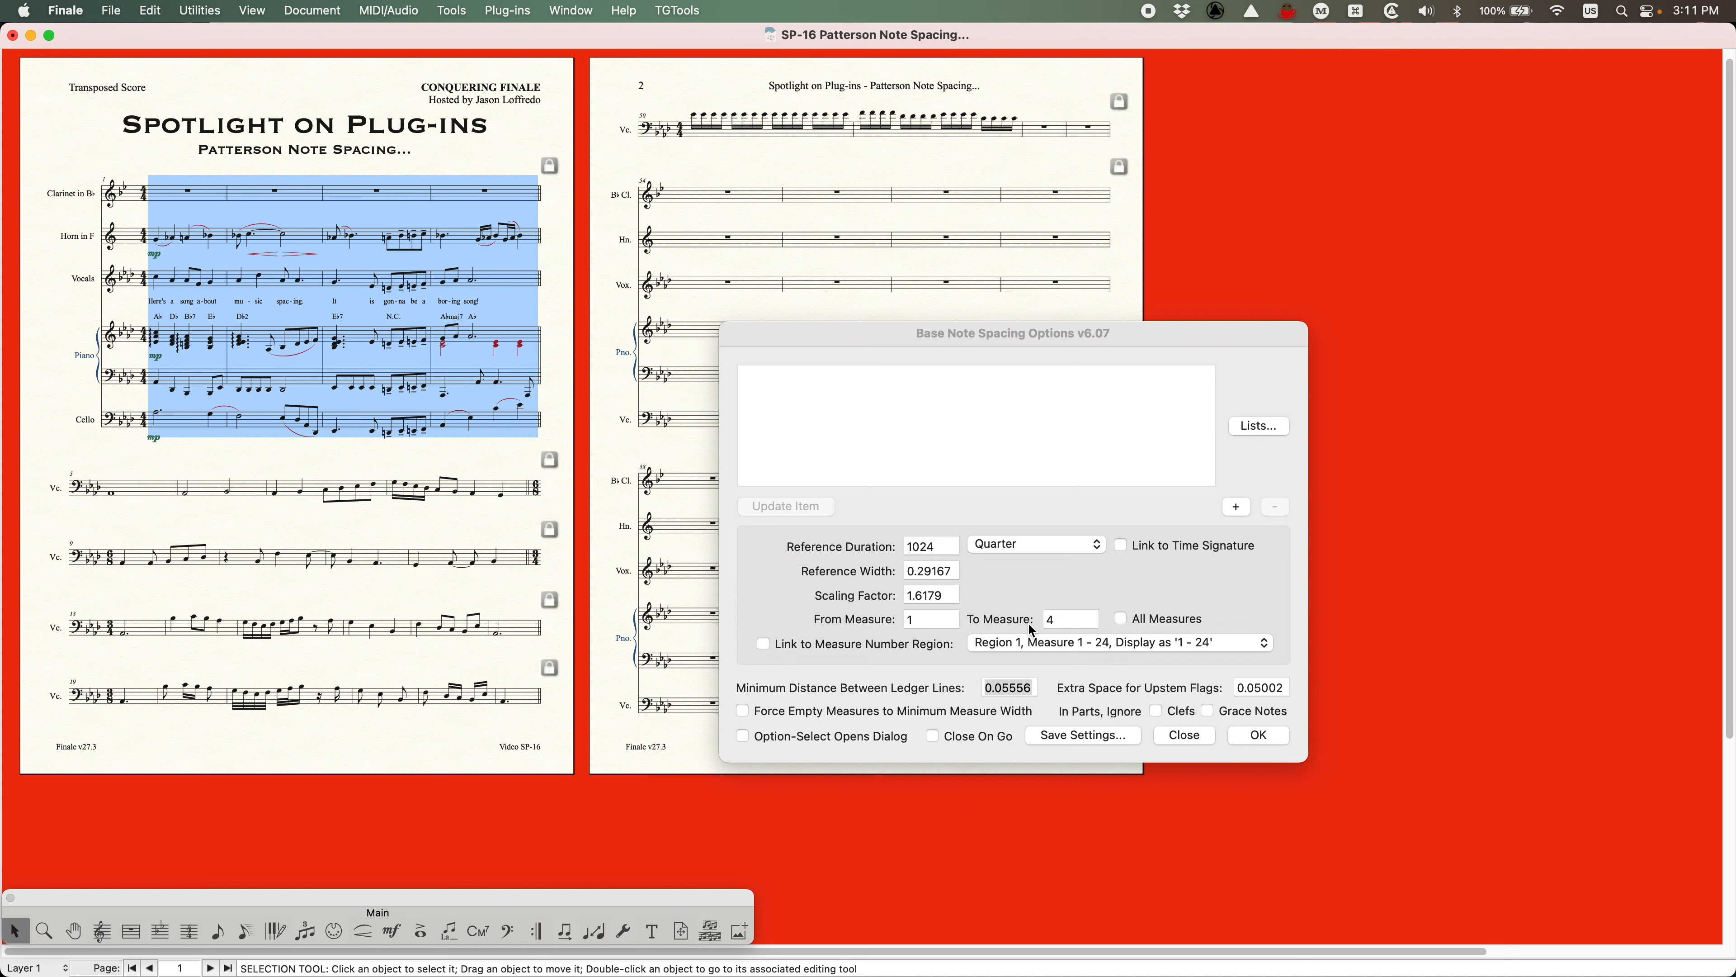
Try All Measures and linking the range to measure number Region 1, turning both options back off
{"action": "left_click", "coordinate": [1121, 619]}
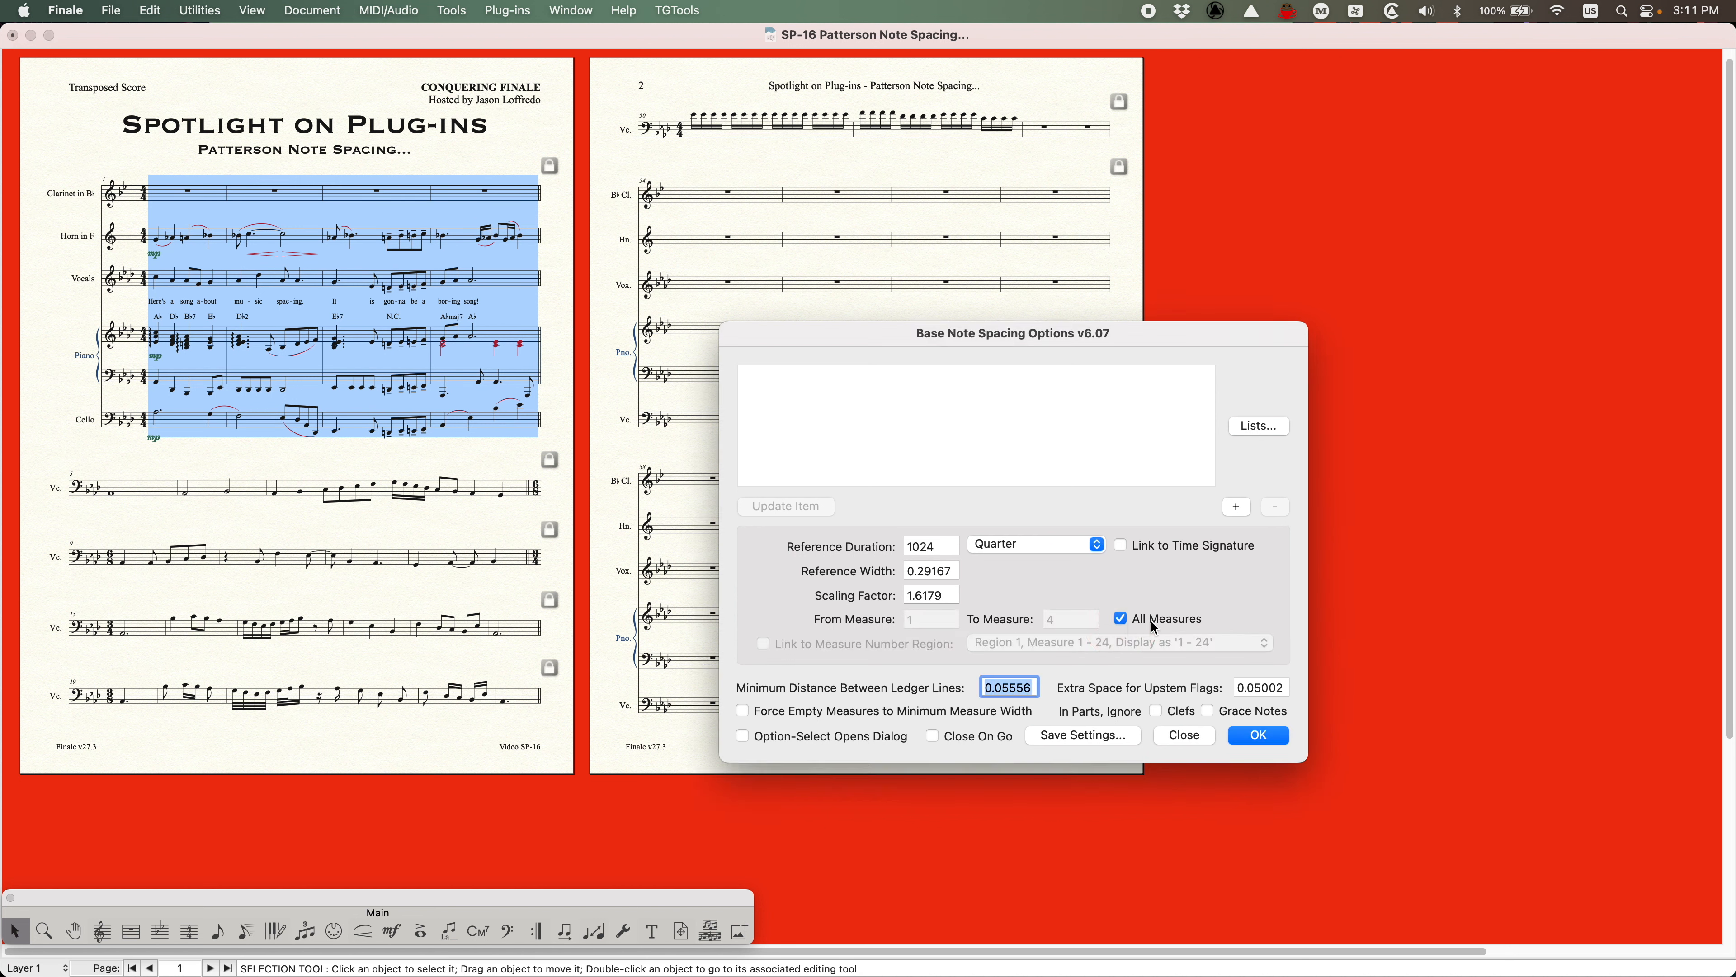
{"action": "left_click", "coordinate": [1121, 620]}
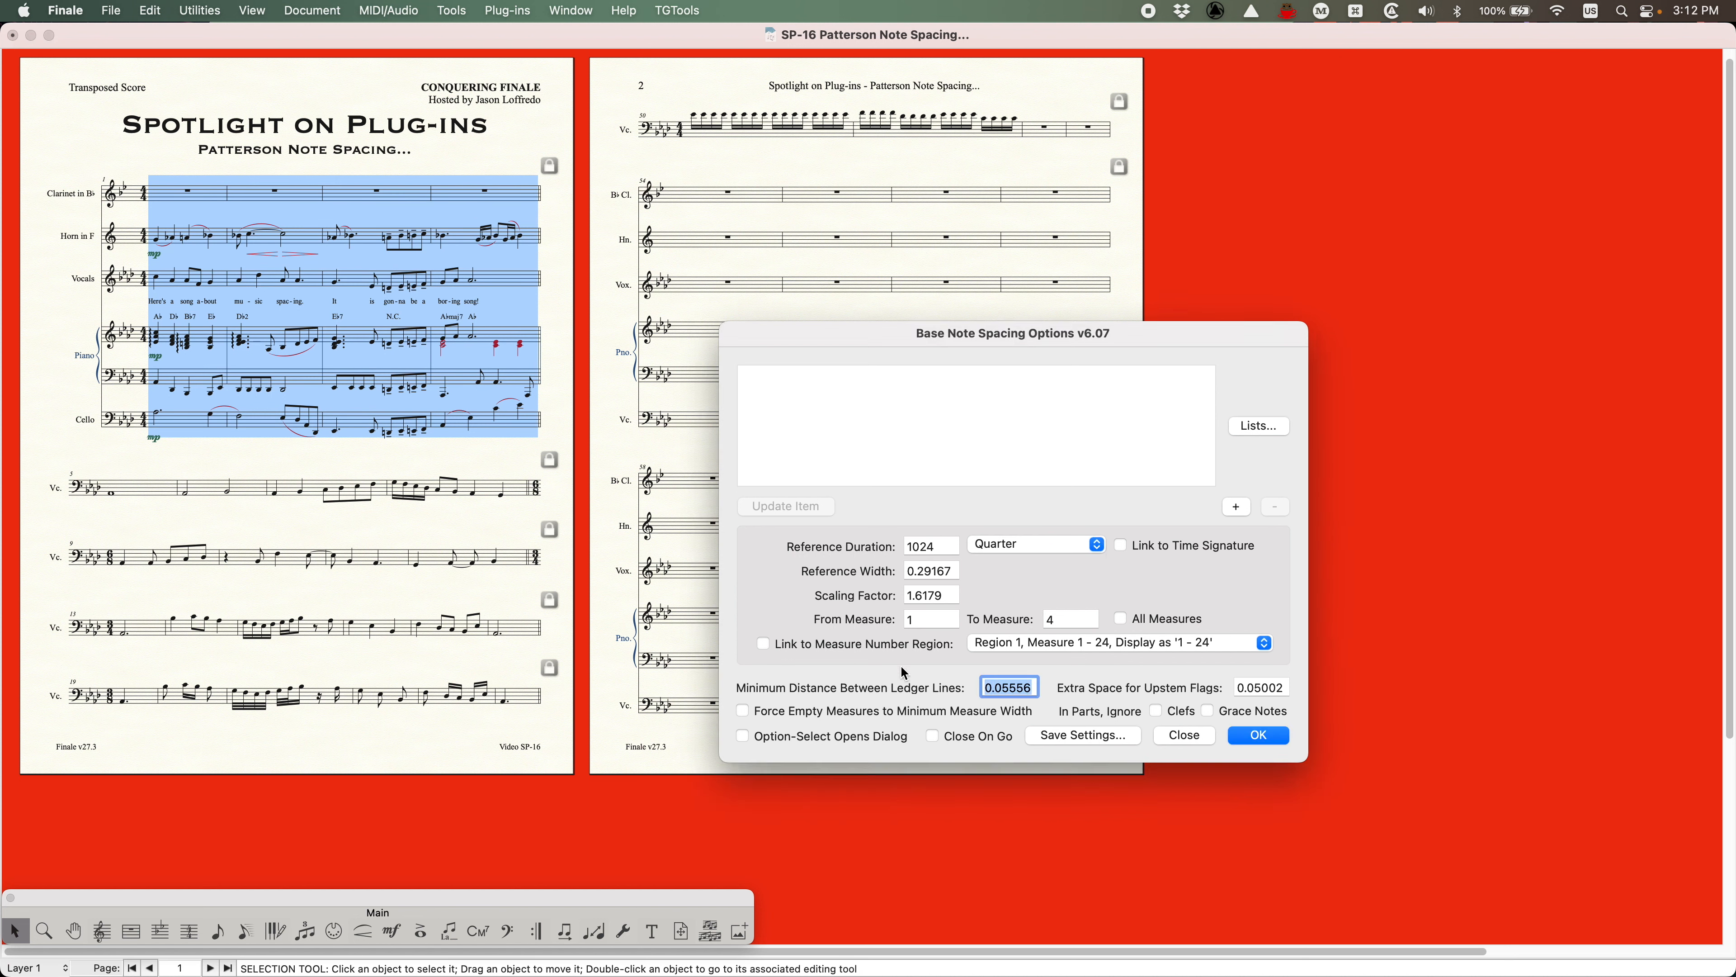
{"action": "left_click", "coordinate": [1038, 645]}
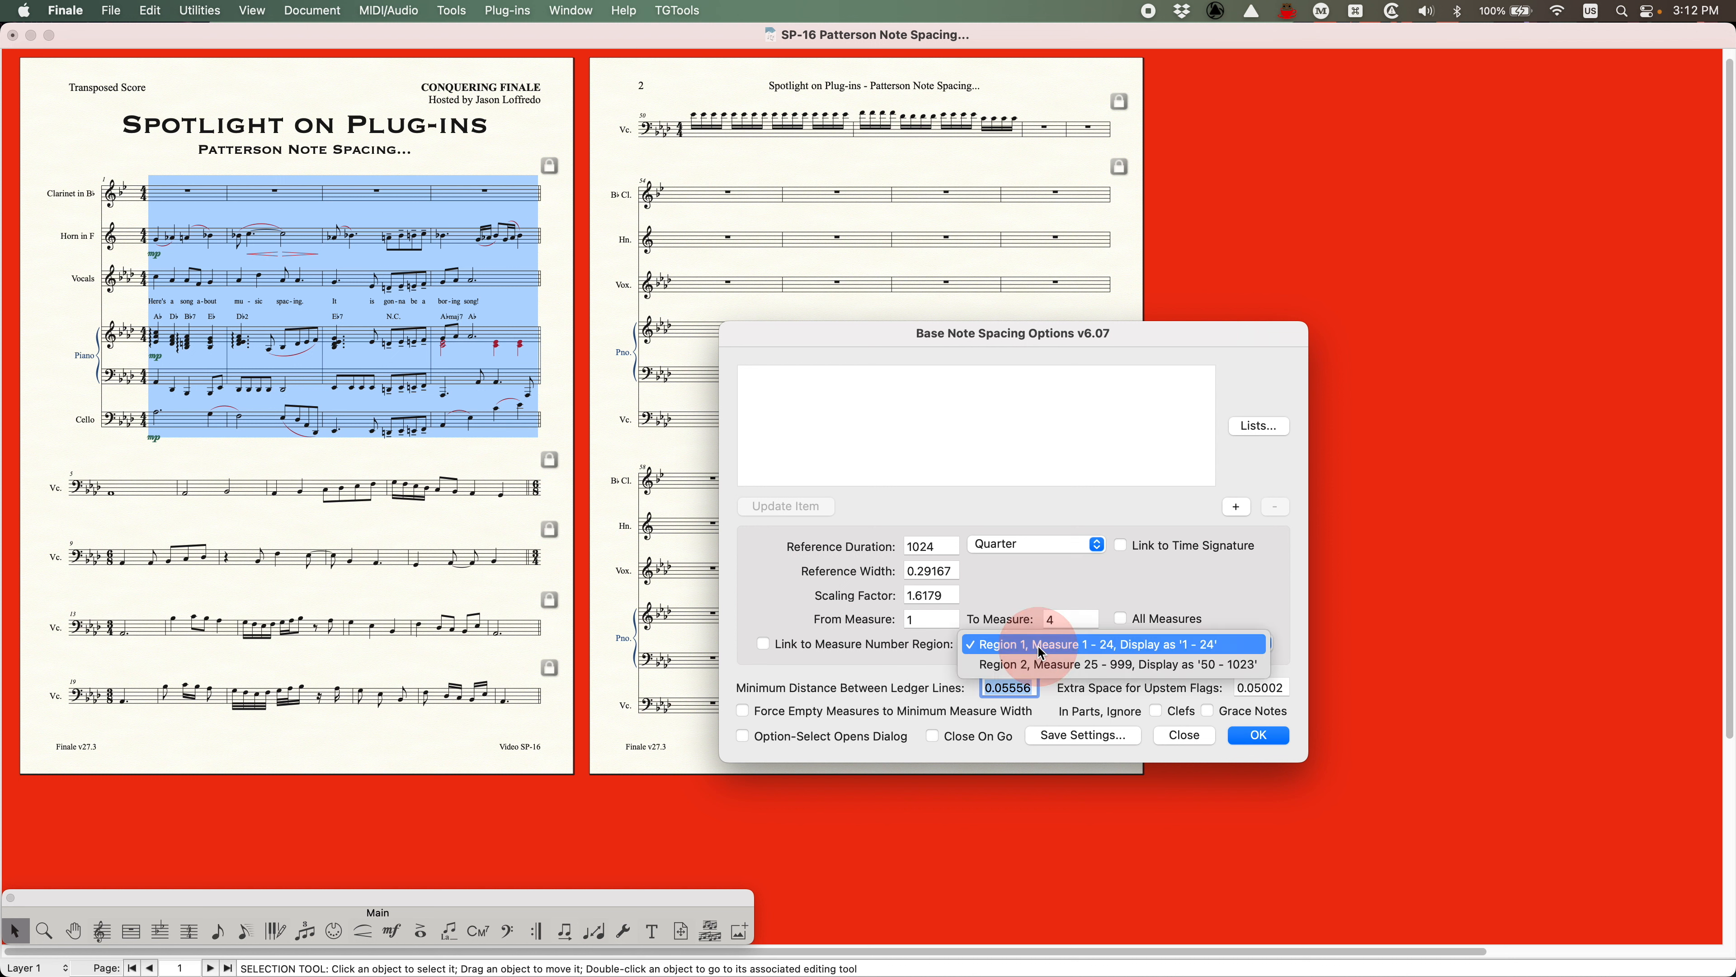
{"action": "left_click", "coordinate": [1038, 644]}
{"action": "left_click", "coordinate": [764, 643]}
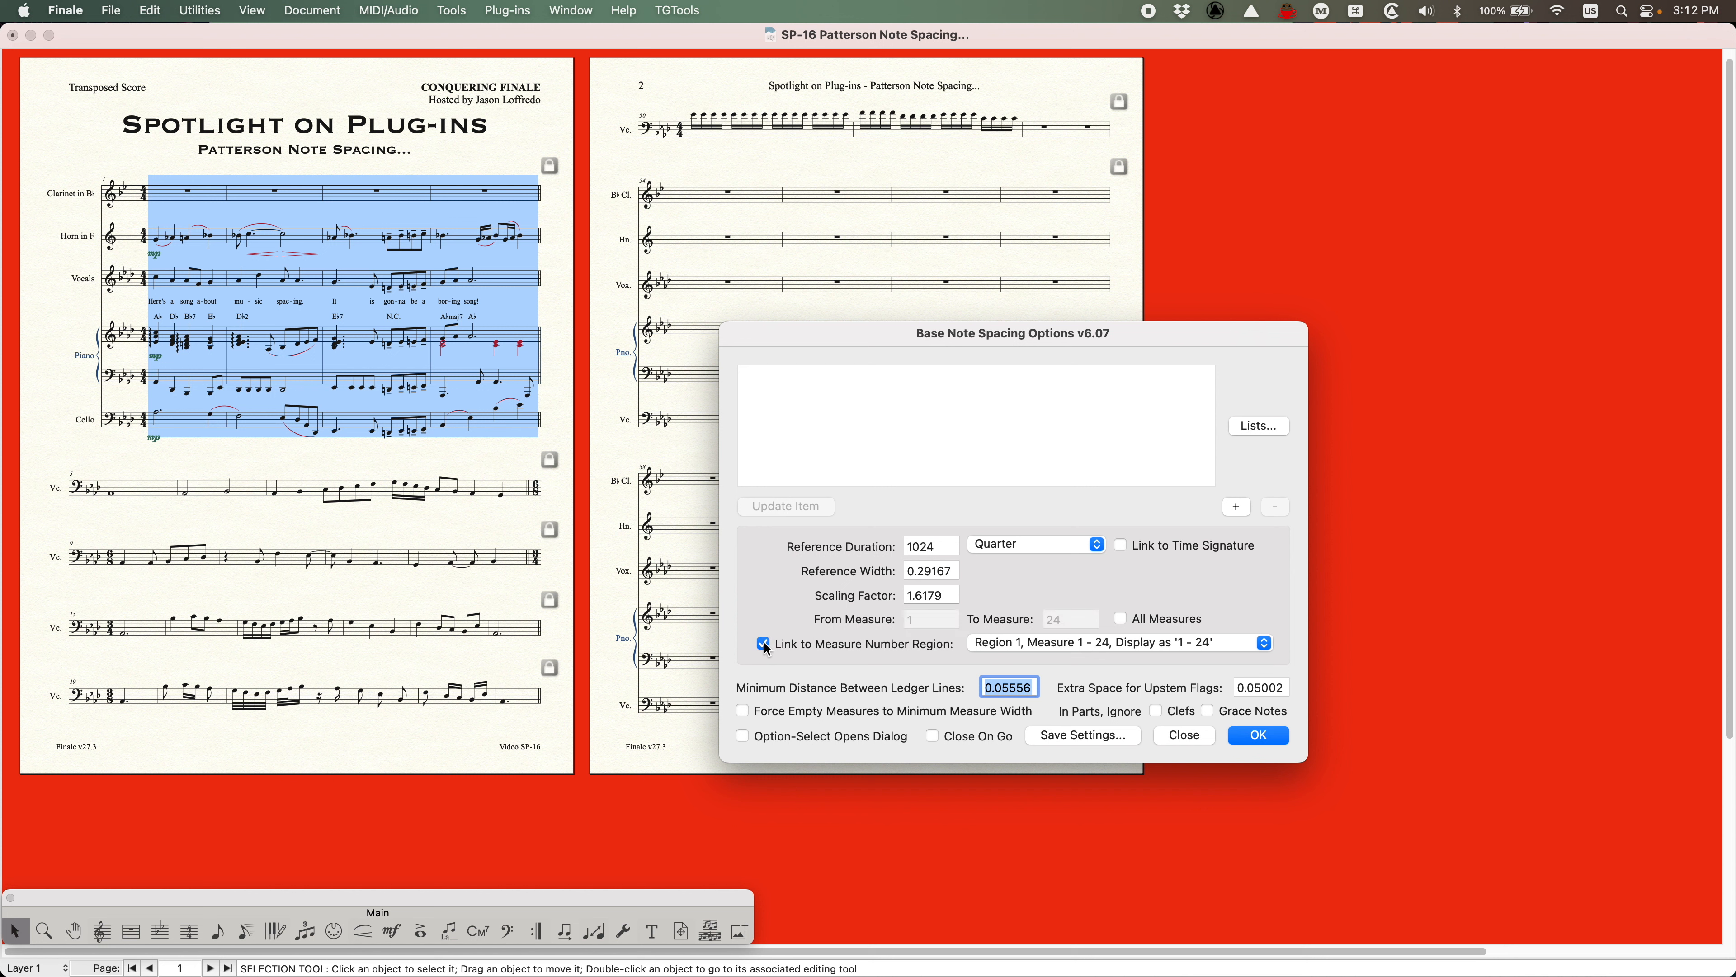
{"action": "left_click", "coordinate": [1028, 647]}
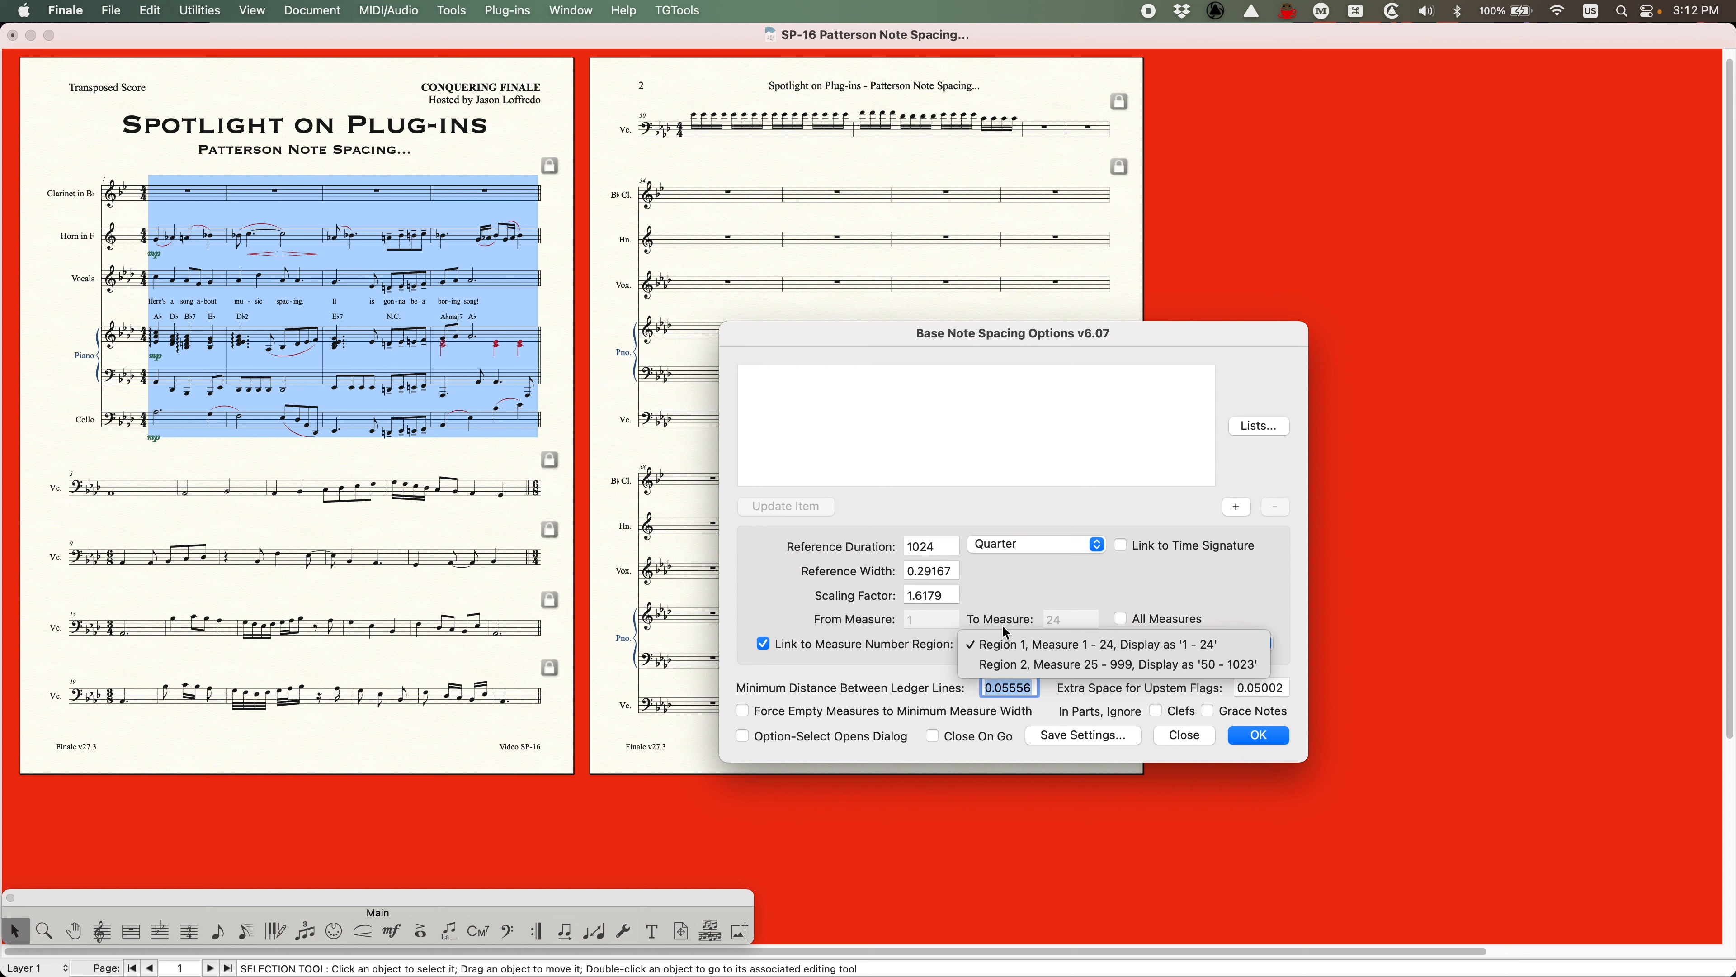
{"action": "left_click", "coordinate": [1040, 644]}
{"action": "left_click", "coordinate": [916, 643]}
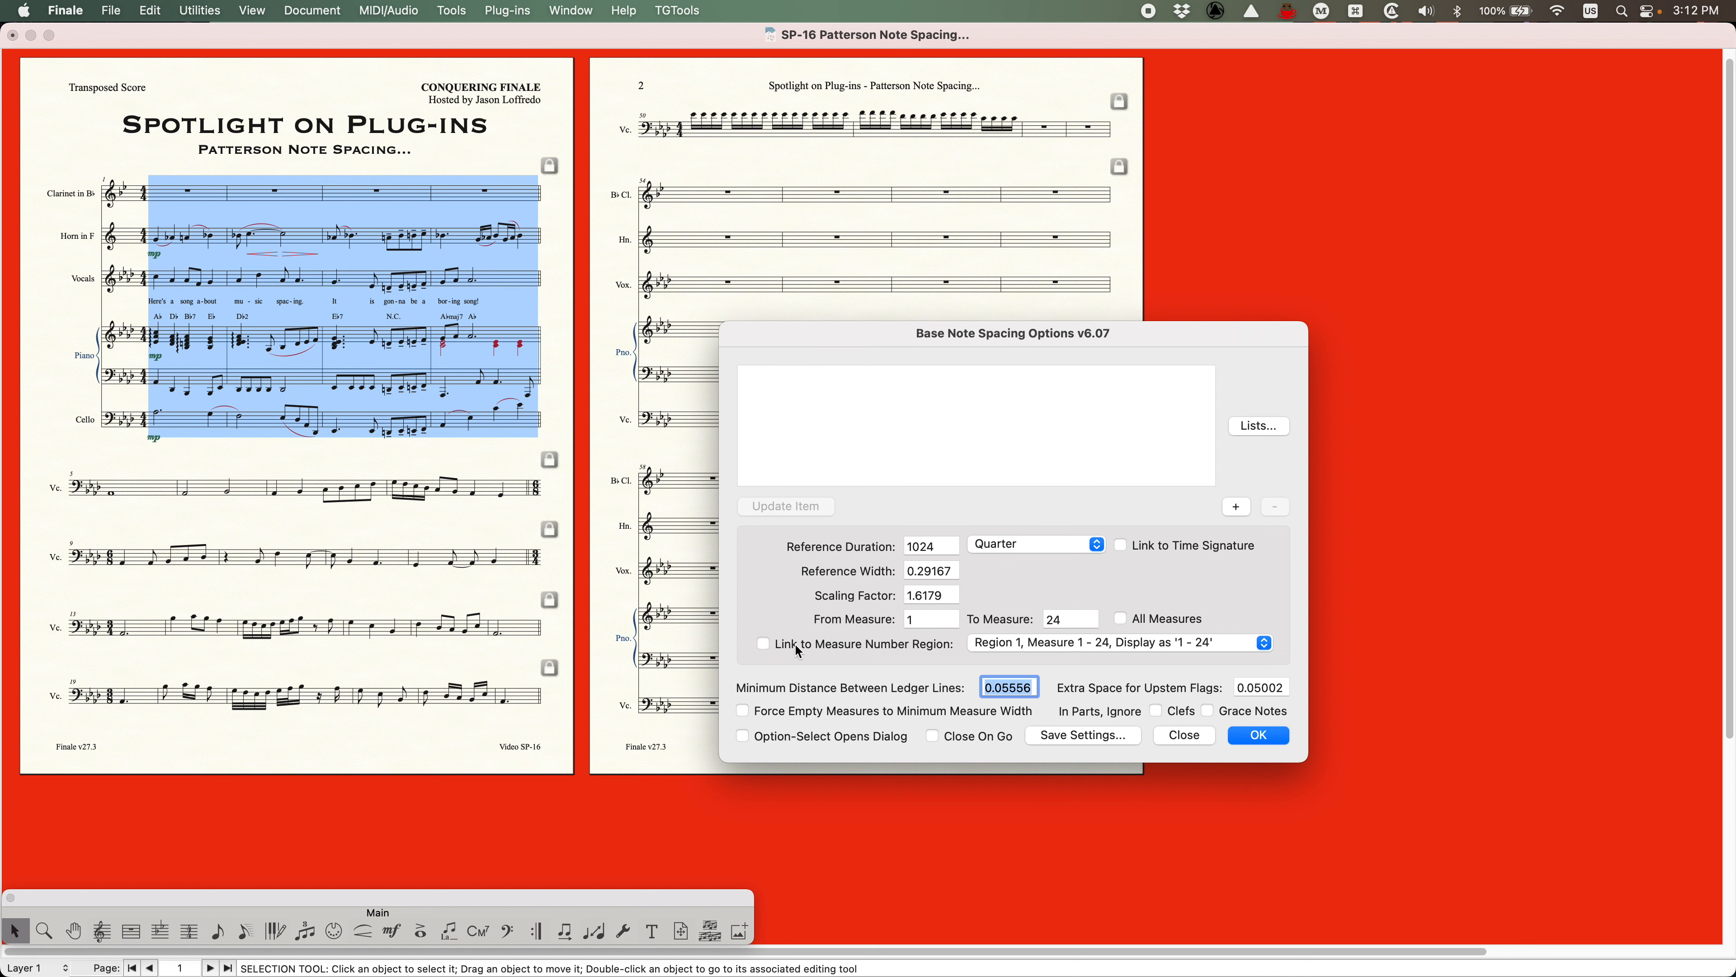
Select the clarinet's first measure in the score to restart the spacing item's range at measure 1
{"action": "left_click", "coordinate": [367, 169]}
{"action": "left_click", "coordinate": [190, 171]}
{"action": "left_click", "coordinate": [202, 196]}
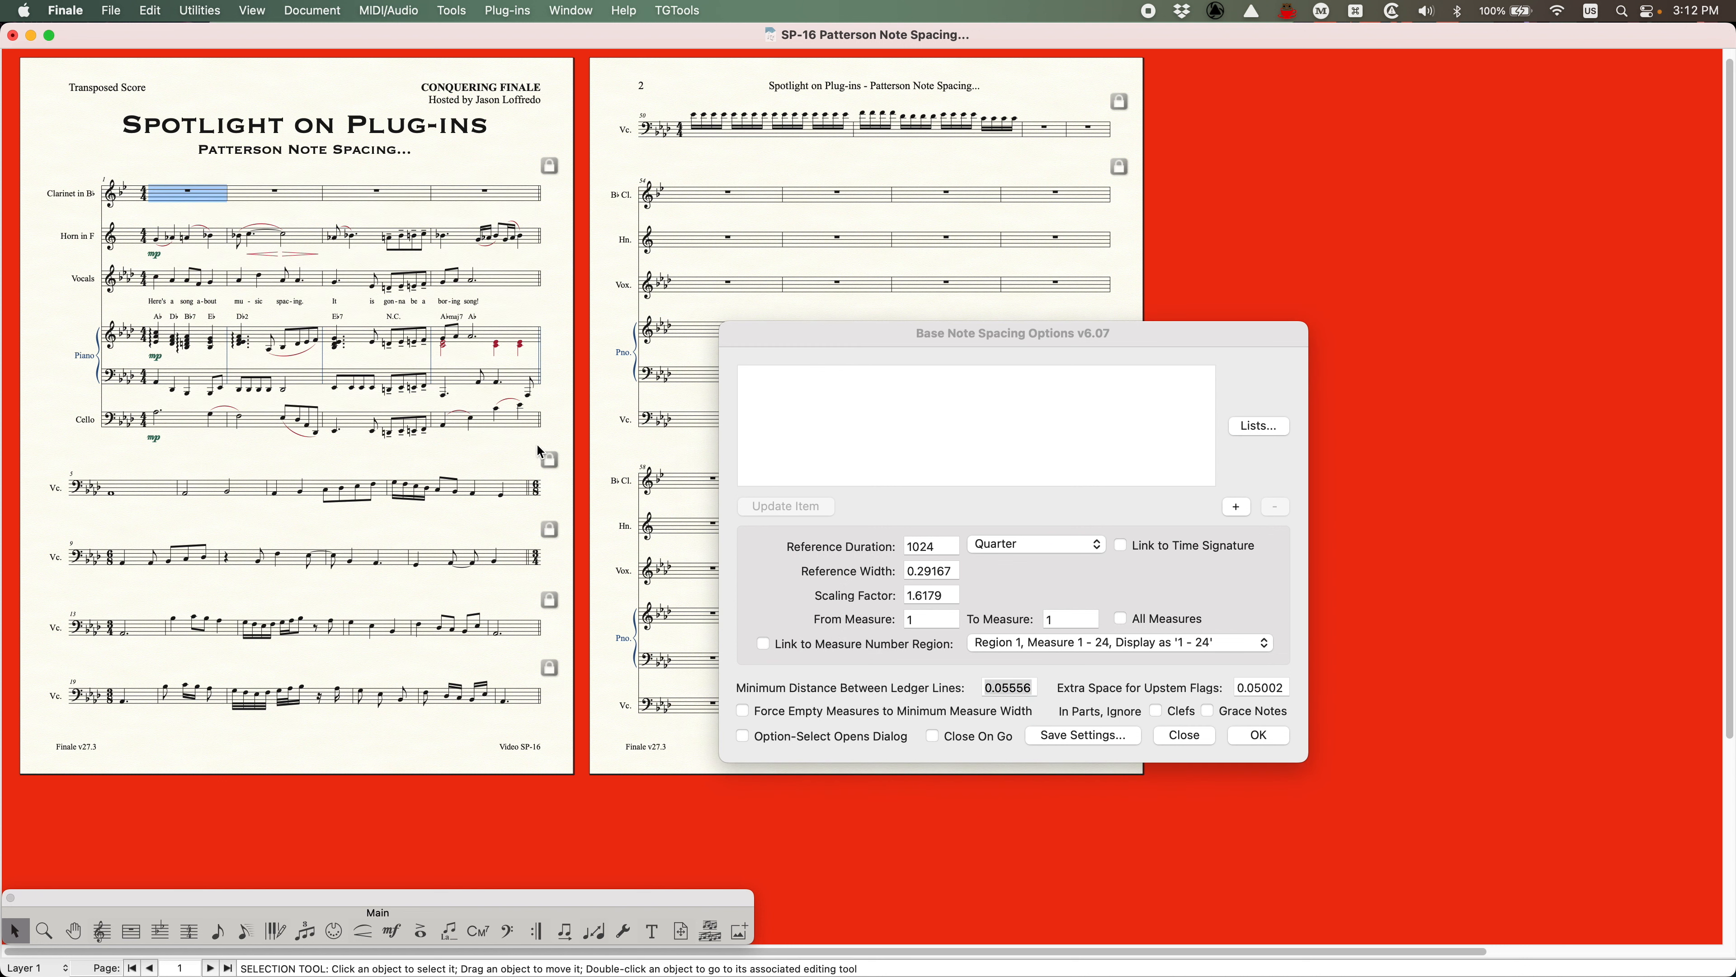
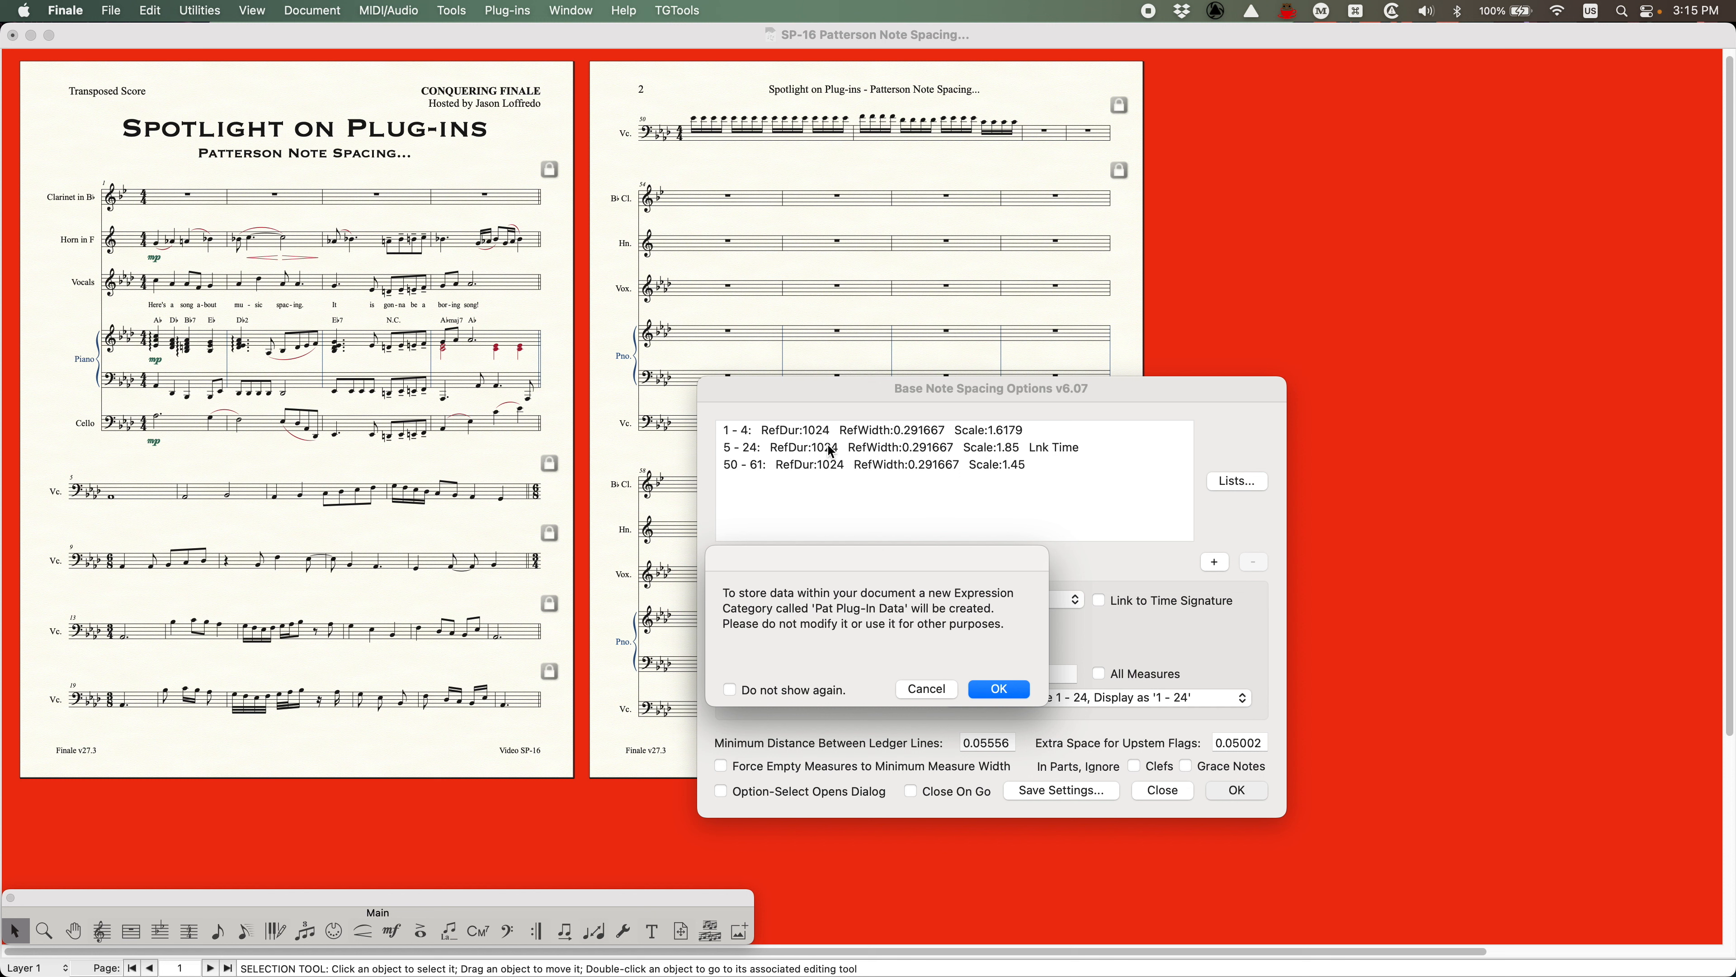
Accept the creation of the 'Pat Plug-In Data' expression category for storing the plug-in's data
{"action": "left_click_drag", "start_coordinate": [824, 554], "coordinate": [723, 434]}
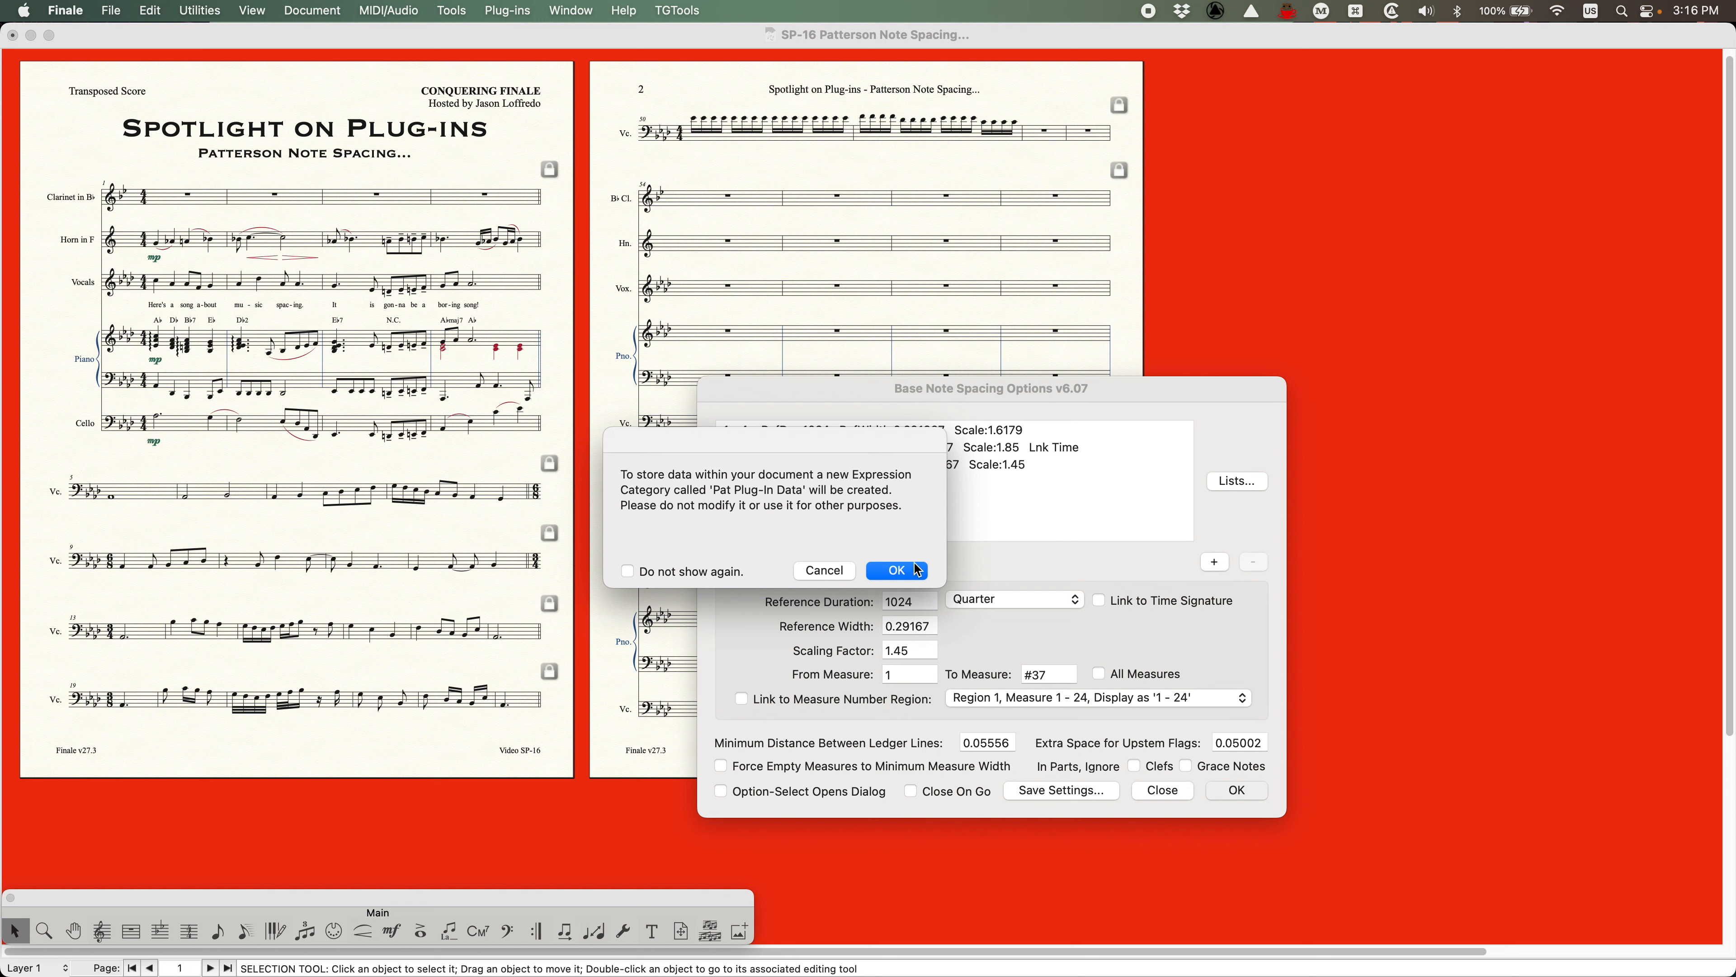
{"action": "left_click", "coordinate": [899, 571]}
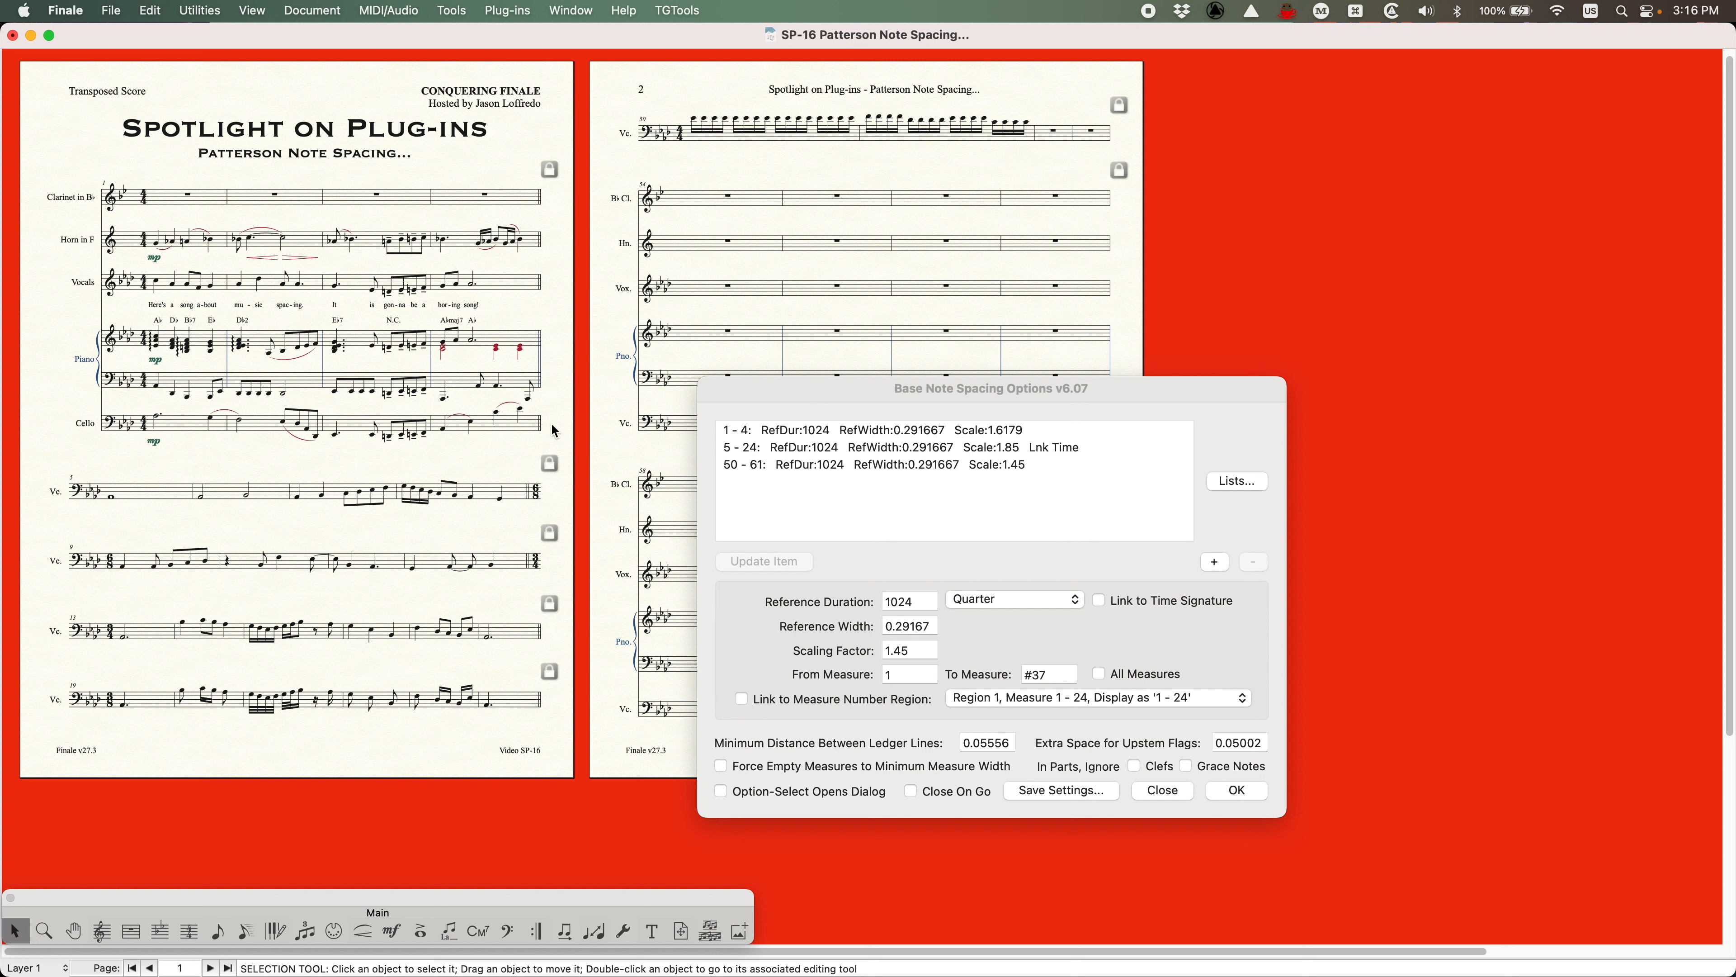
Select the entire score and apply Finale's own note spacing to it
{"action": "left_click", "coordinate": [369, 455]}
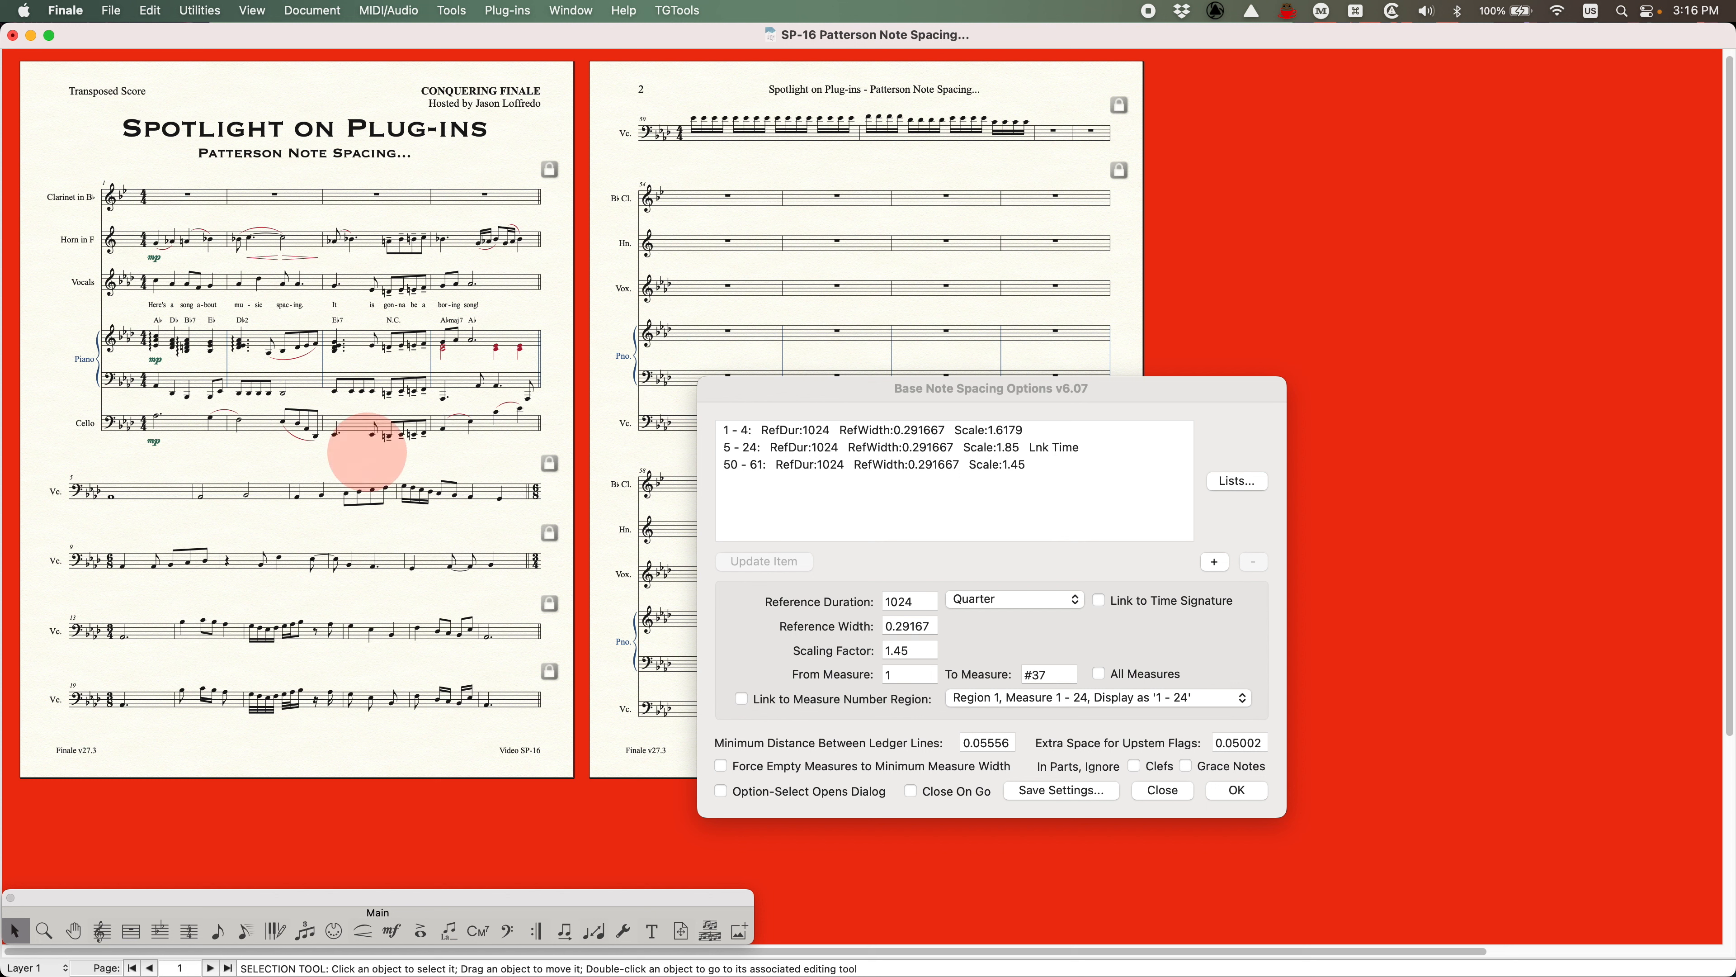
{"action": "key", "text": "super+a"}
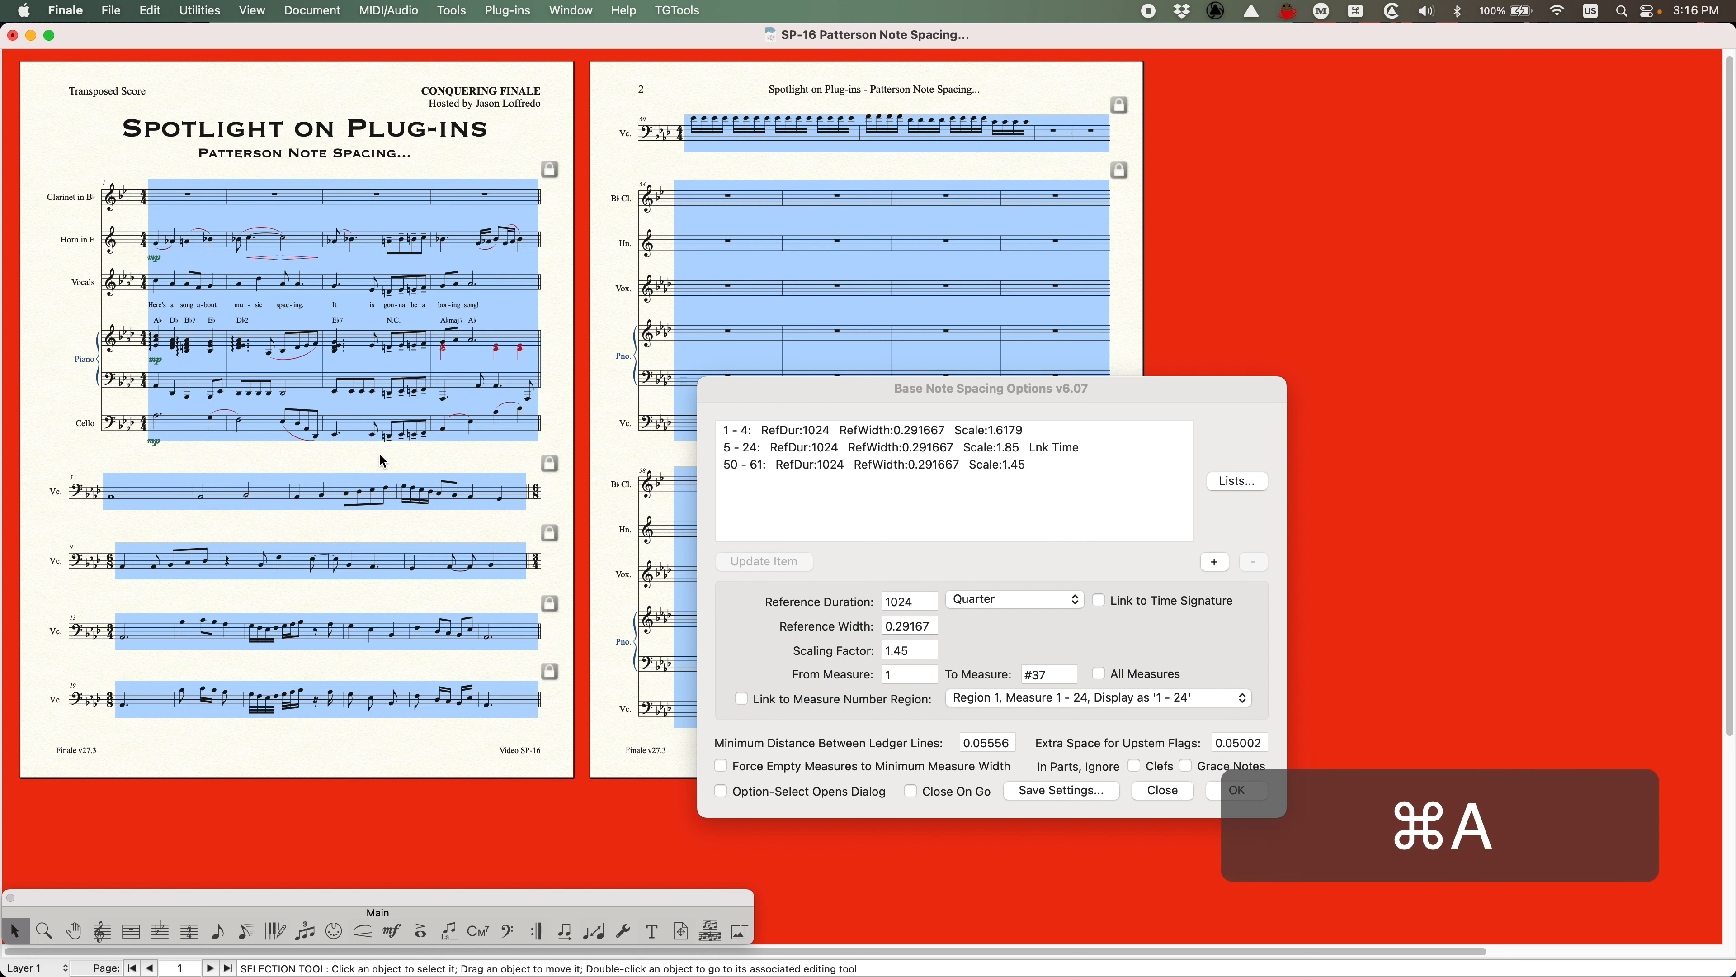
{"action": "key", "text": "4"}
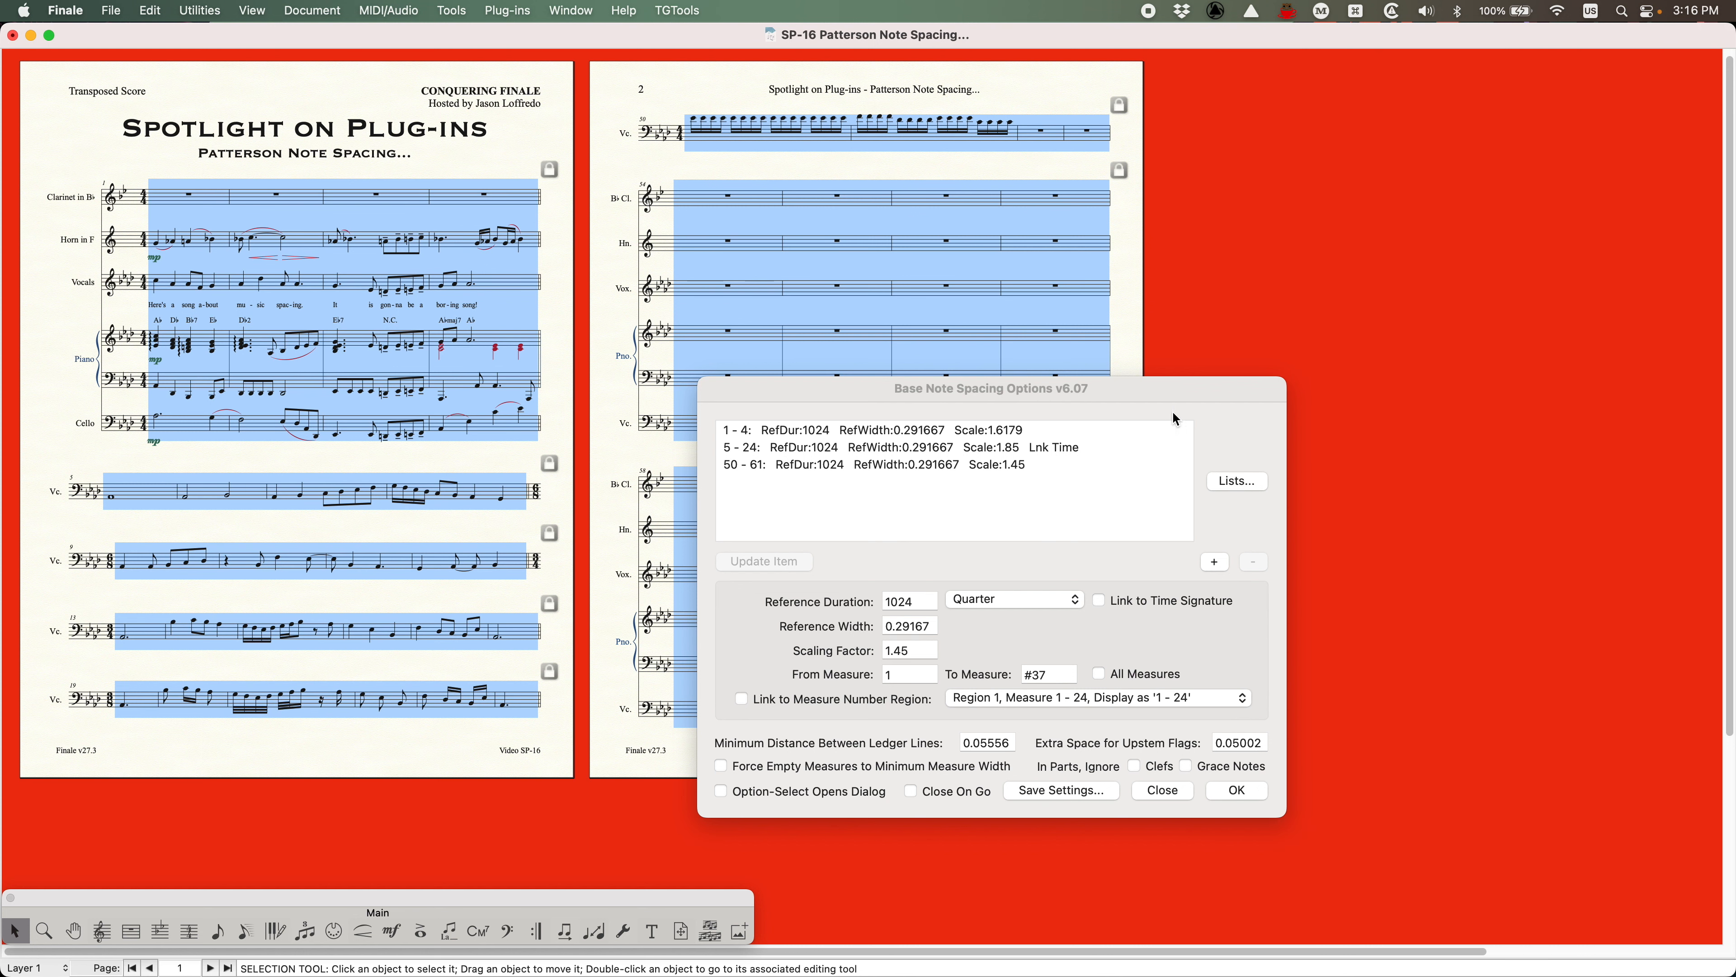
Clear the score selection and confirm the Base Note Spacing Options with the listed measure ranges
{"action": "left_click", "coordinate": [1021, 175]}
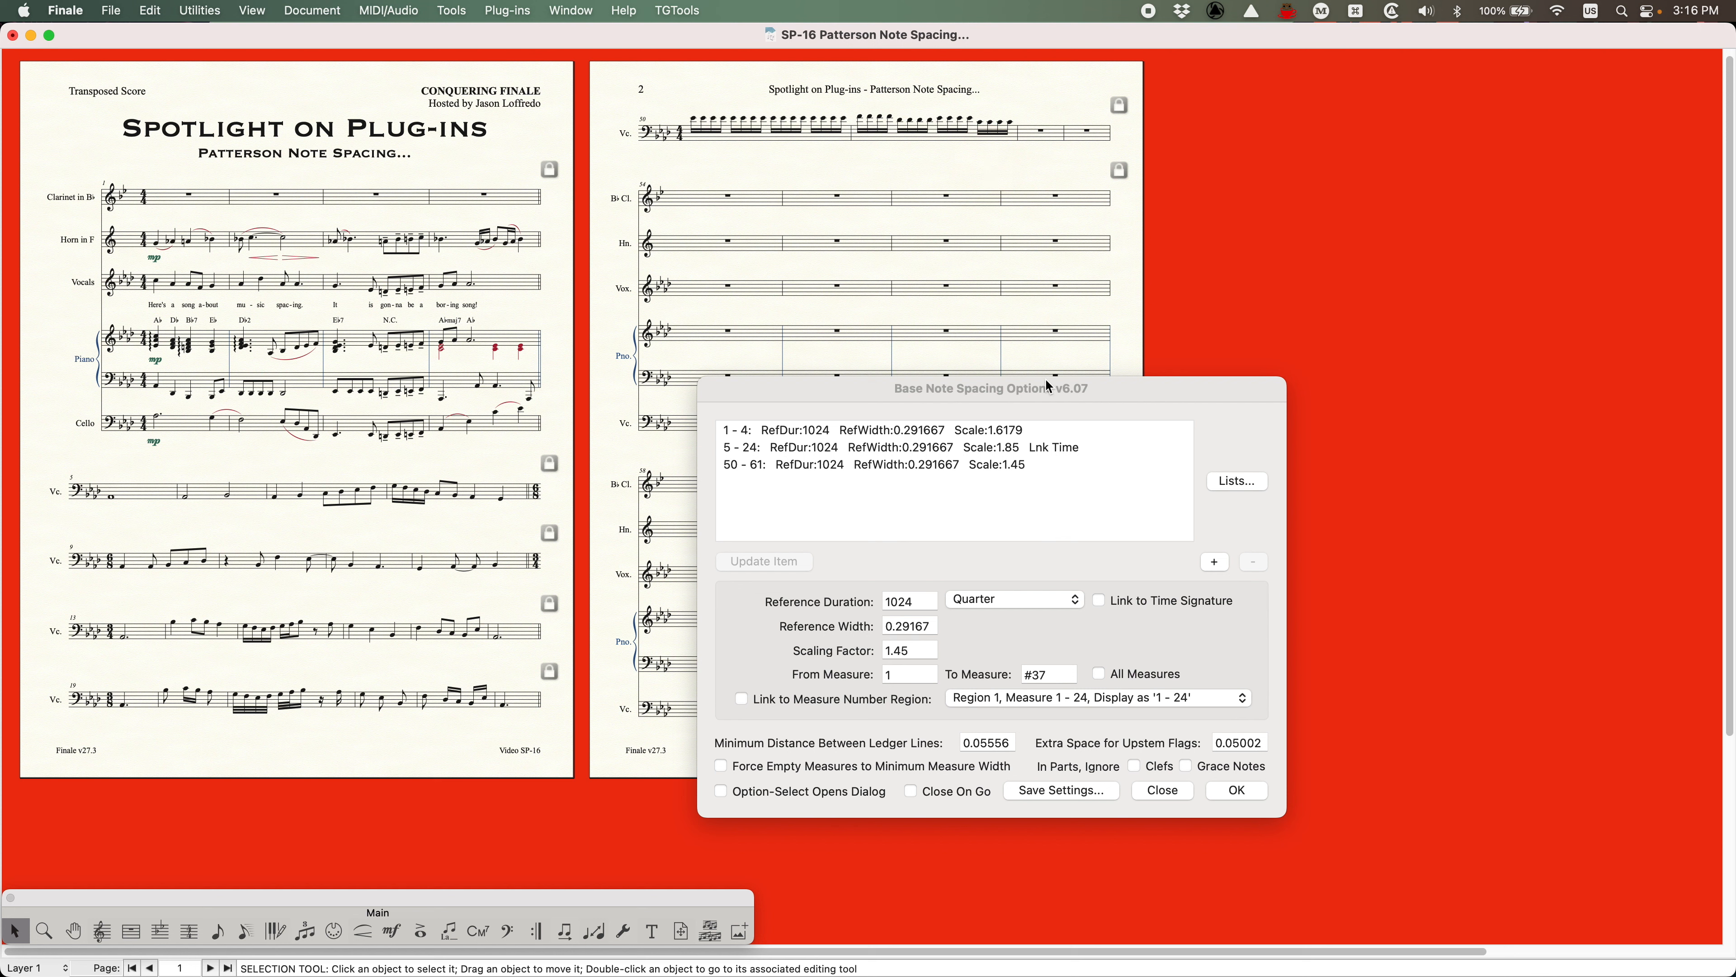
{"action": "left_click", "coordinate": [1053, 390]}
{"action": "left_click", "coordinate": [1229, 792]}
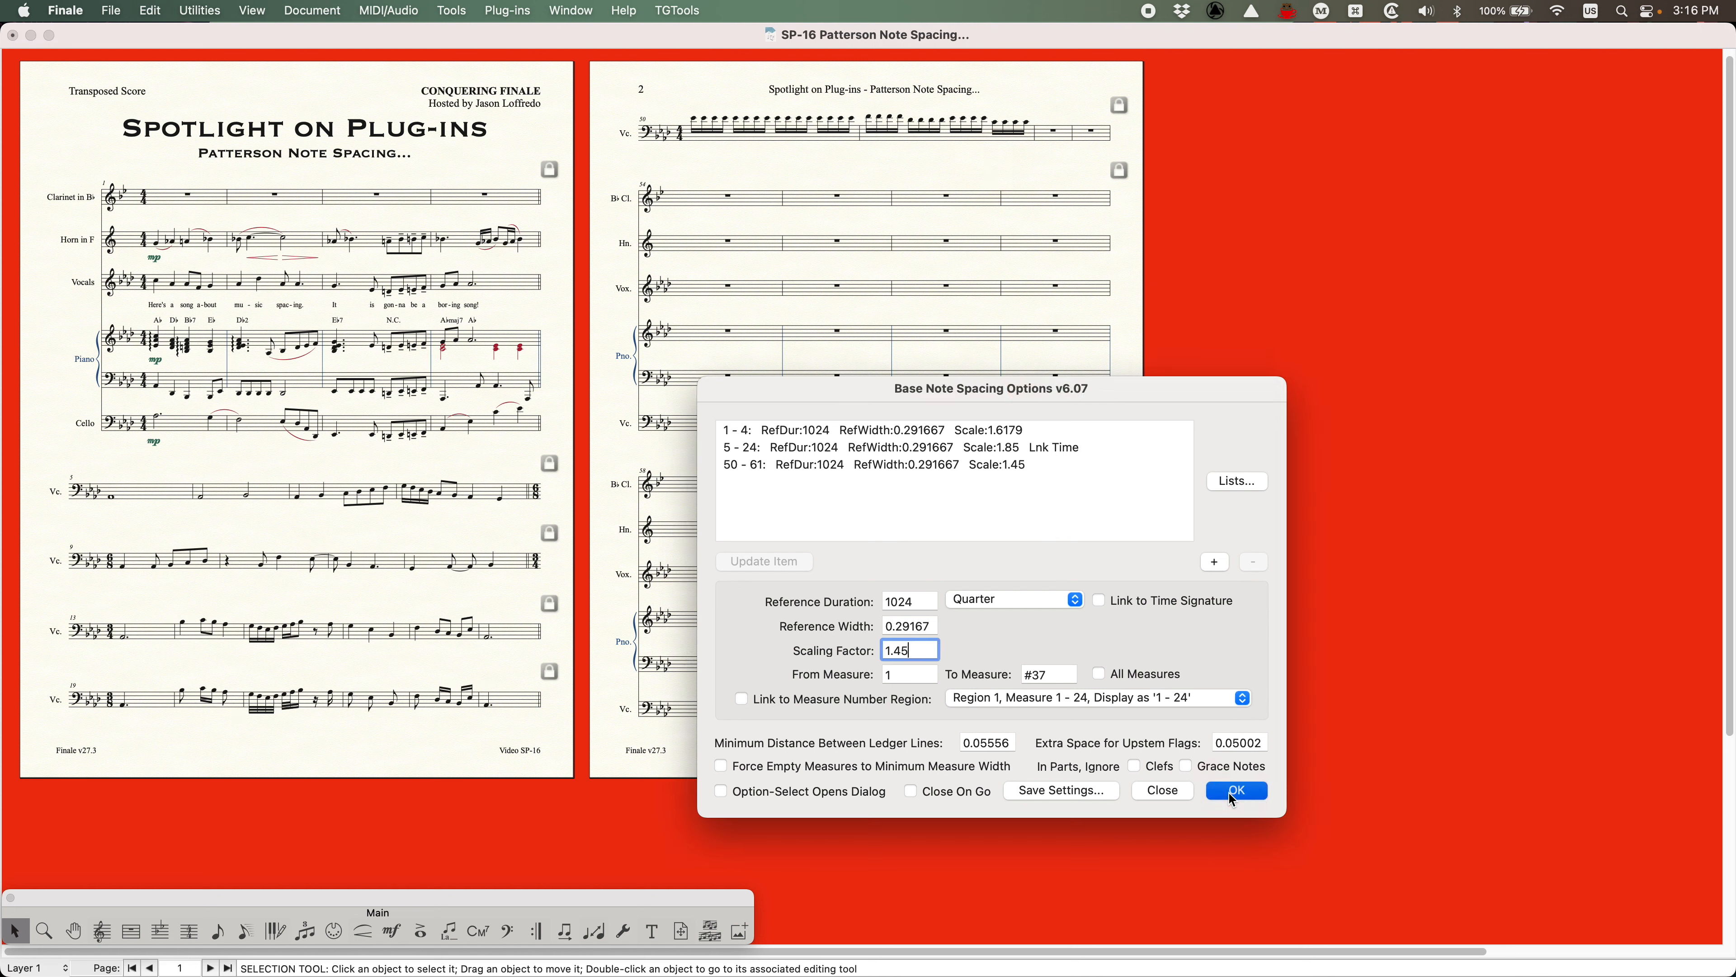
Inspect the text of the first expression in the Pat Plug-In Data category without changing it
{"action": "left_click", "coordinate": [285, 465]}
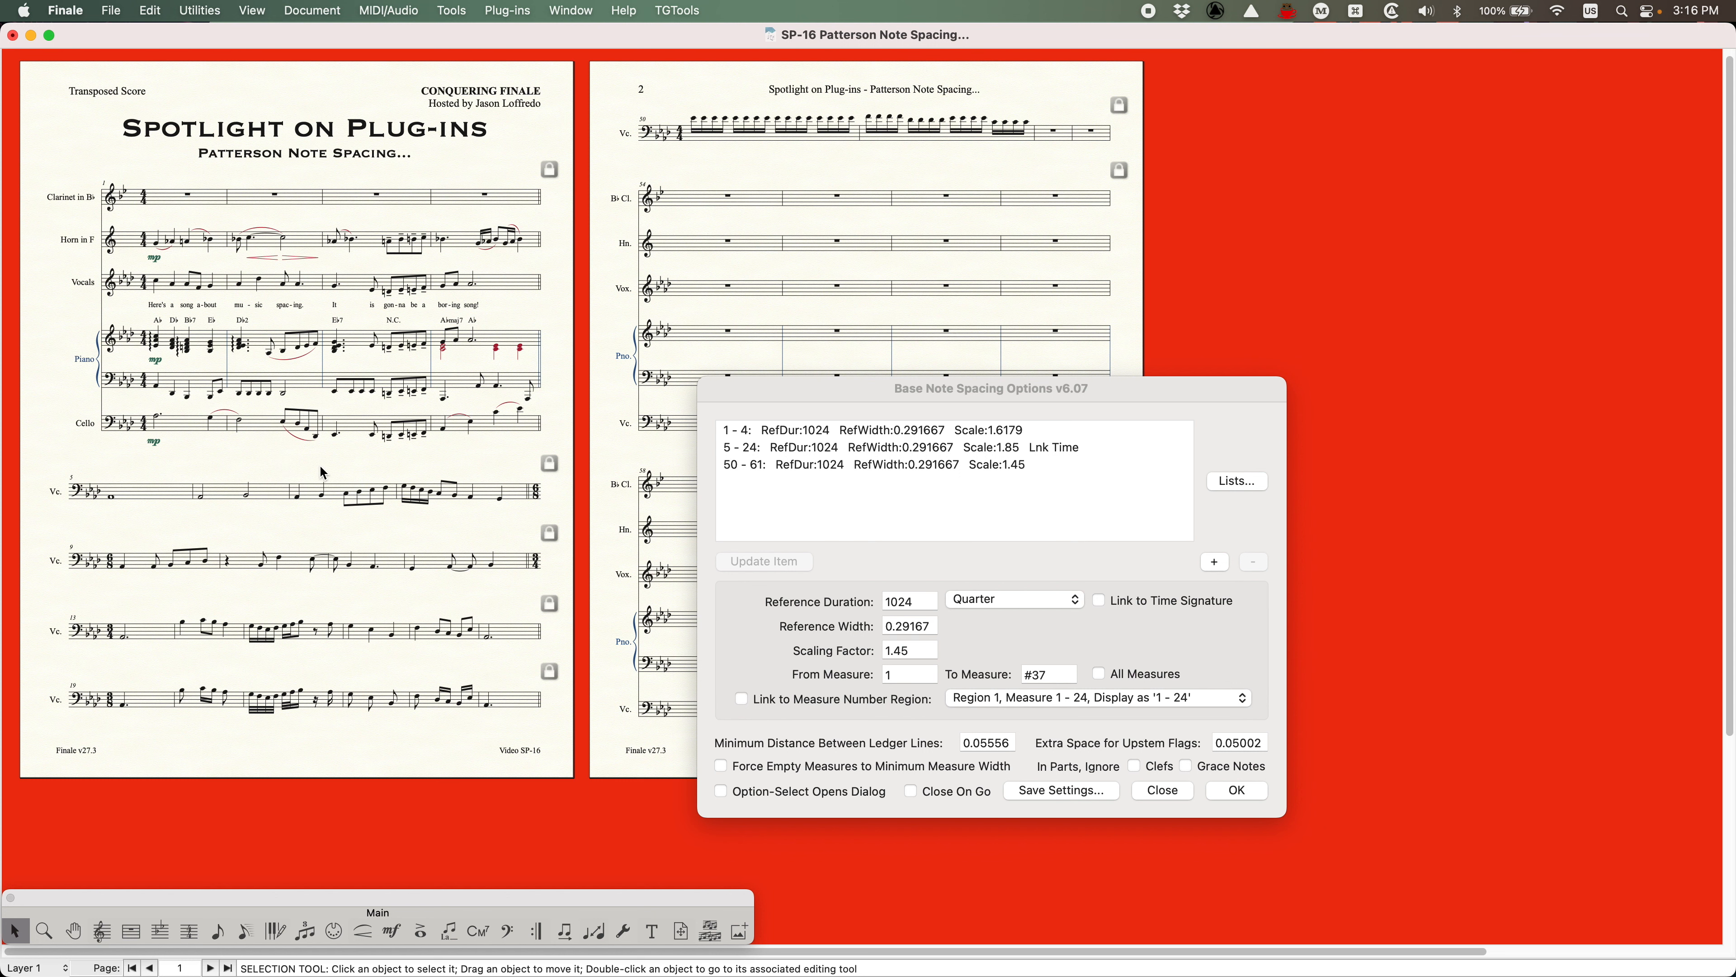
{"action": "left_click", "coordinate": [391, 931]}
{"action": "double_click", "coordinate": [349, 472]}
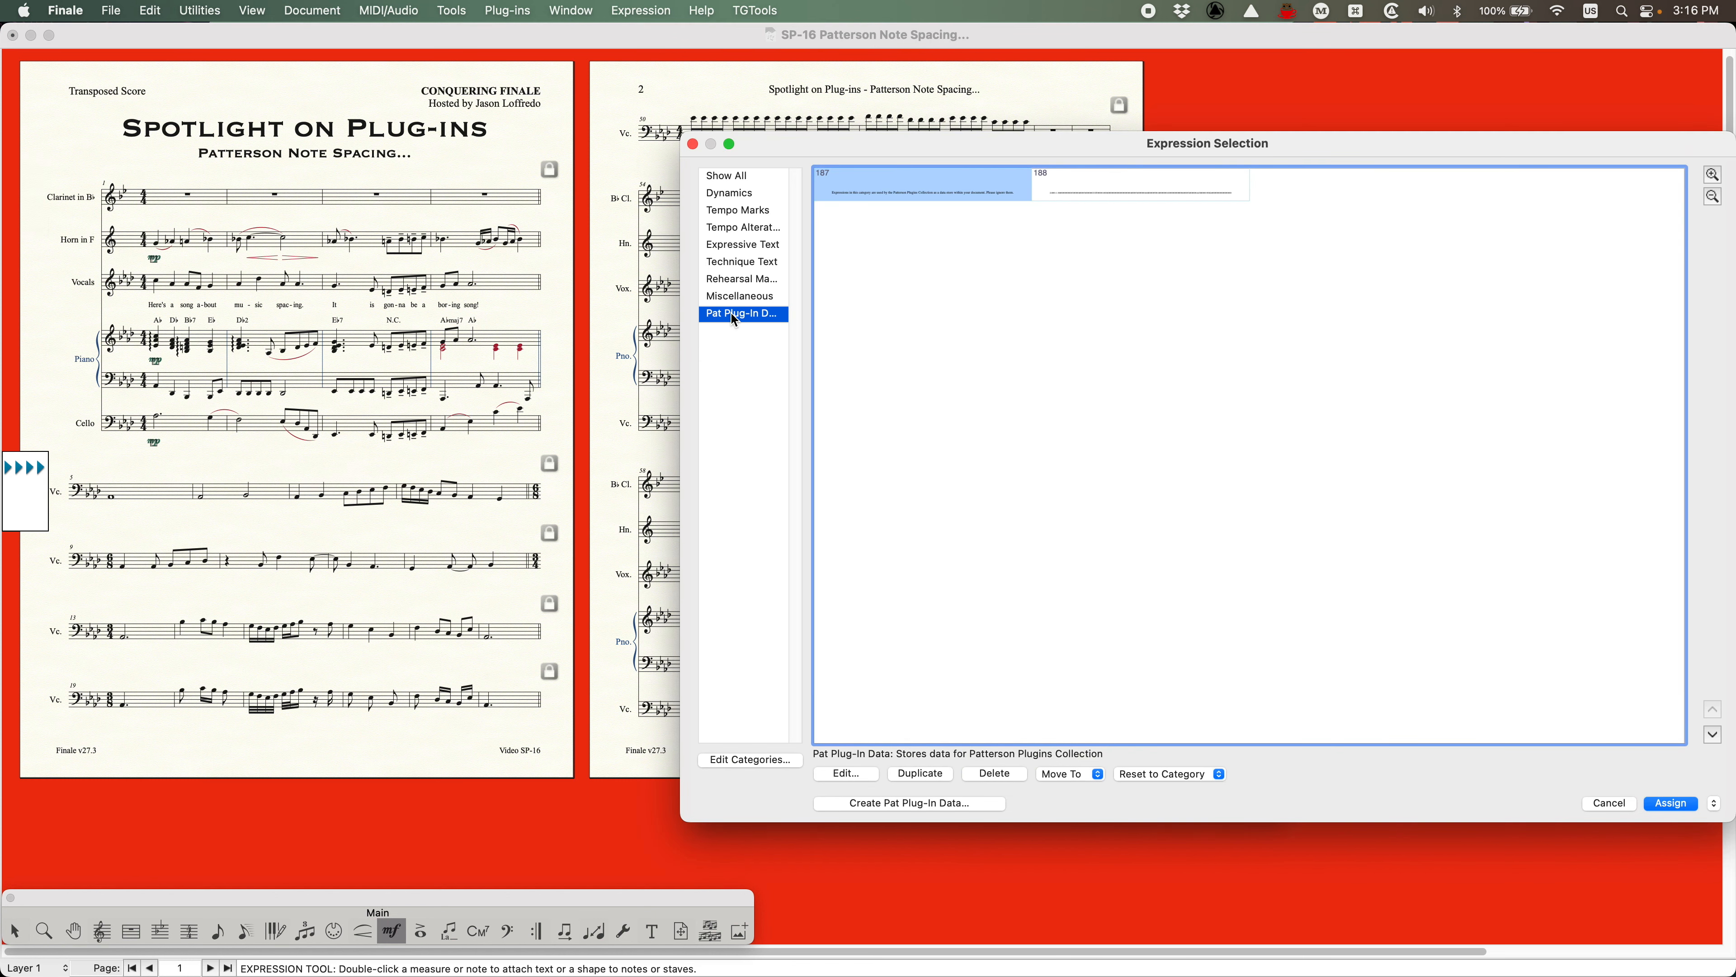
{"action": "left_click", "coordinate": [845, 773]}
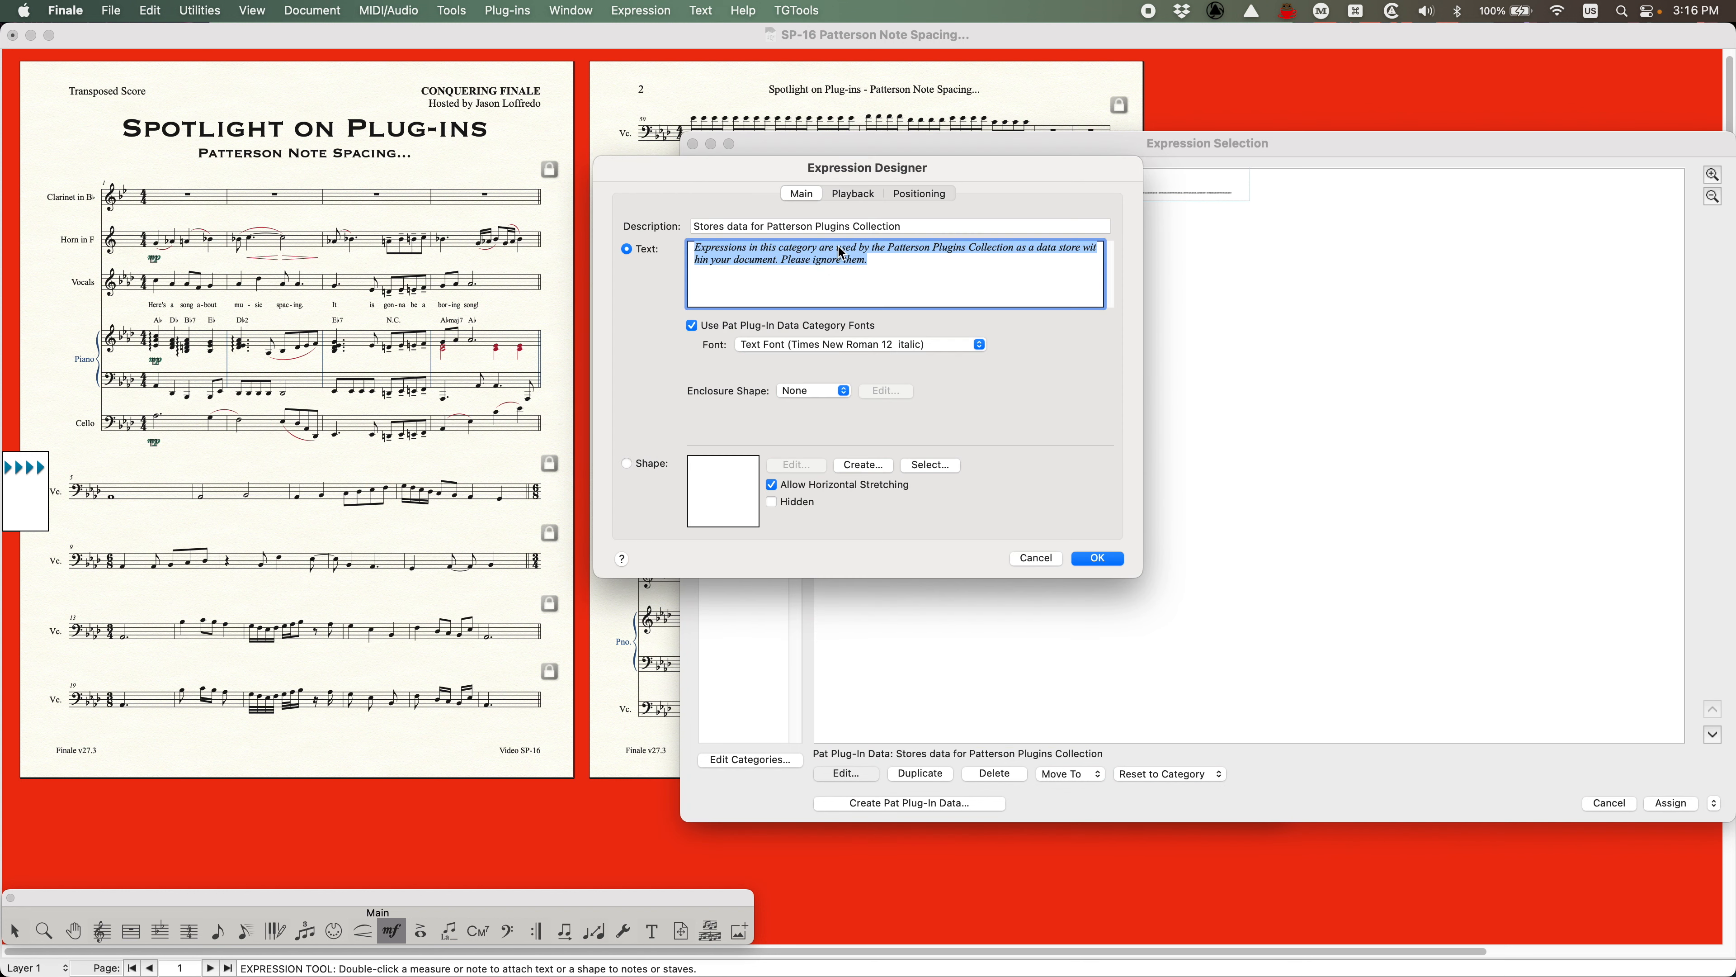
{"action": "left_click", "coordinate": [1033, 559]}
Inspect the 'Data for Note Spacing' expression's stored text and leave the expression selection without assigning anything
{"action": "left_click", "coordinate": [1141, 185]}
{"action": "left_click", "coordinate": [845, 774]}
{"action": "left_click", "coordinate": [824, 274]}
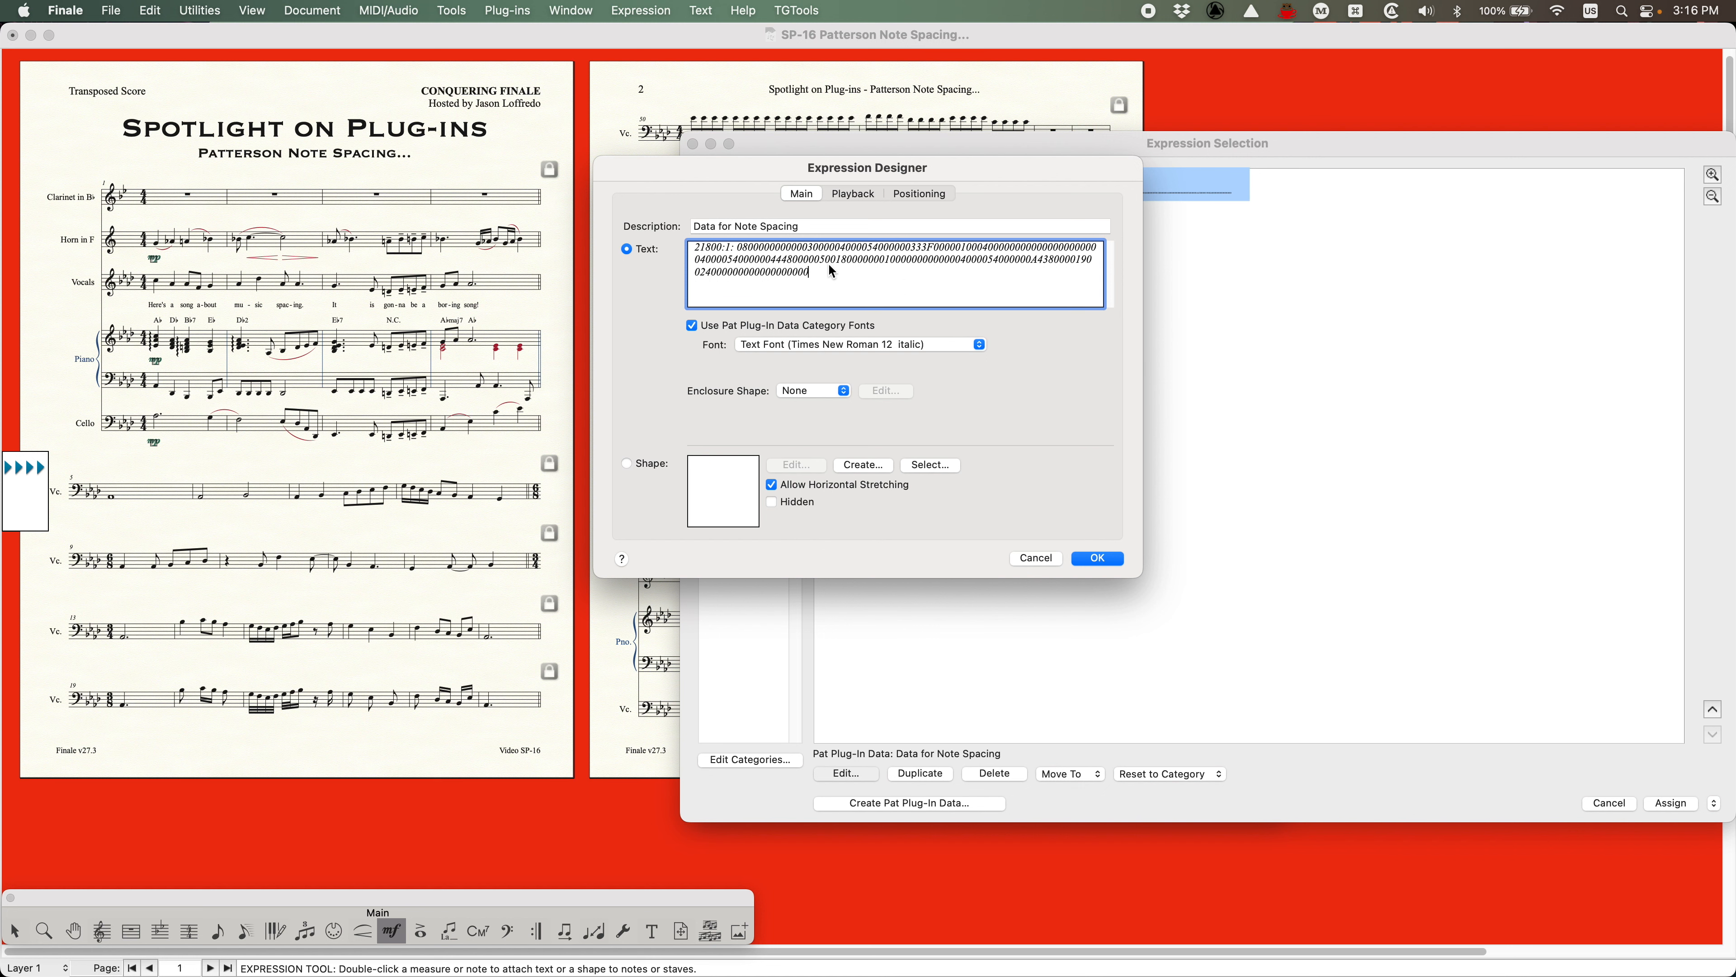
{"action": "left_click", "coordinate": [1037, 557]}
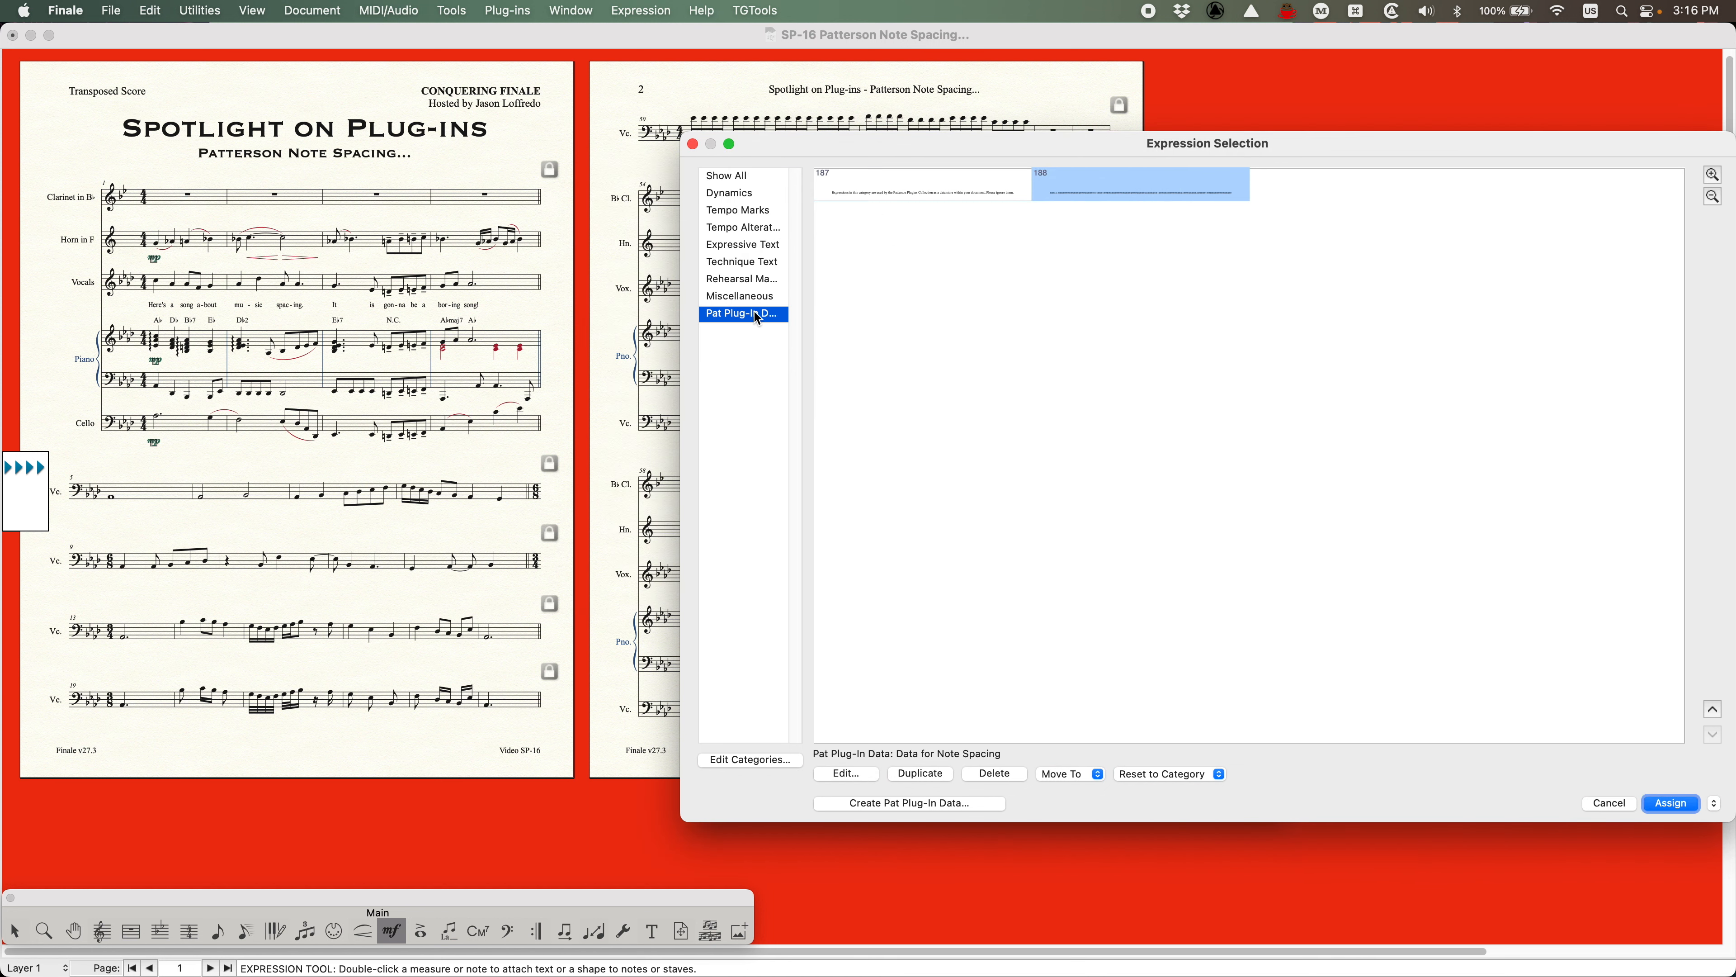
{"action": "left_click", "coordinate": [1610, 807]}
Review the spacing settings of each listed measure range in the Base Note Spacing Options
{"action": "left_click_drag", "start_coordinate": [944, 397], "coordinate": [825, 330]}
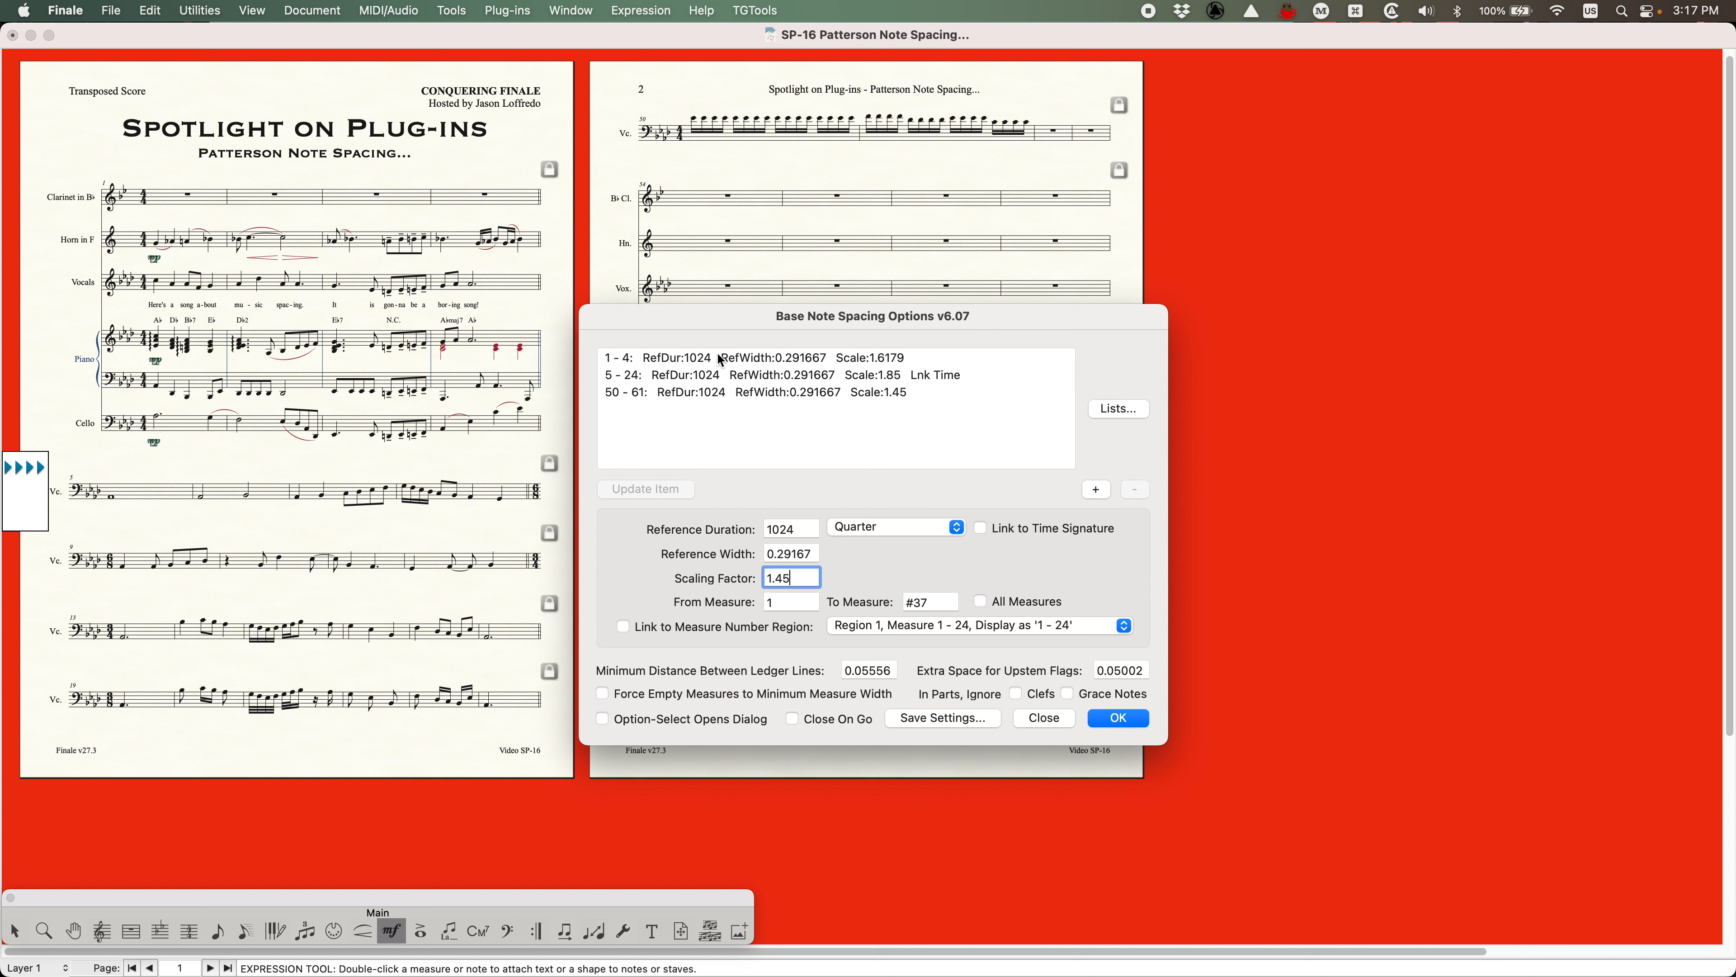
{"action": "left_click", "coordinate": [741, 360]}
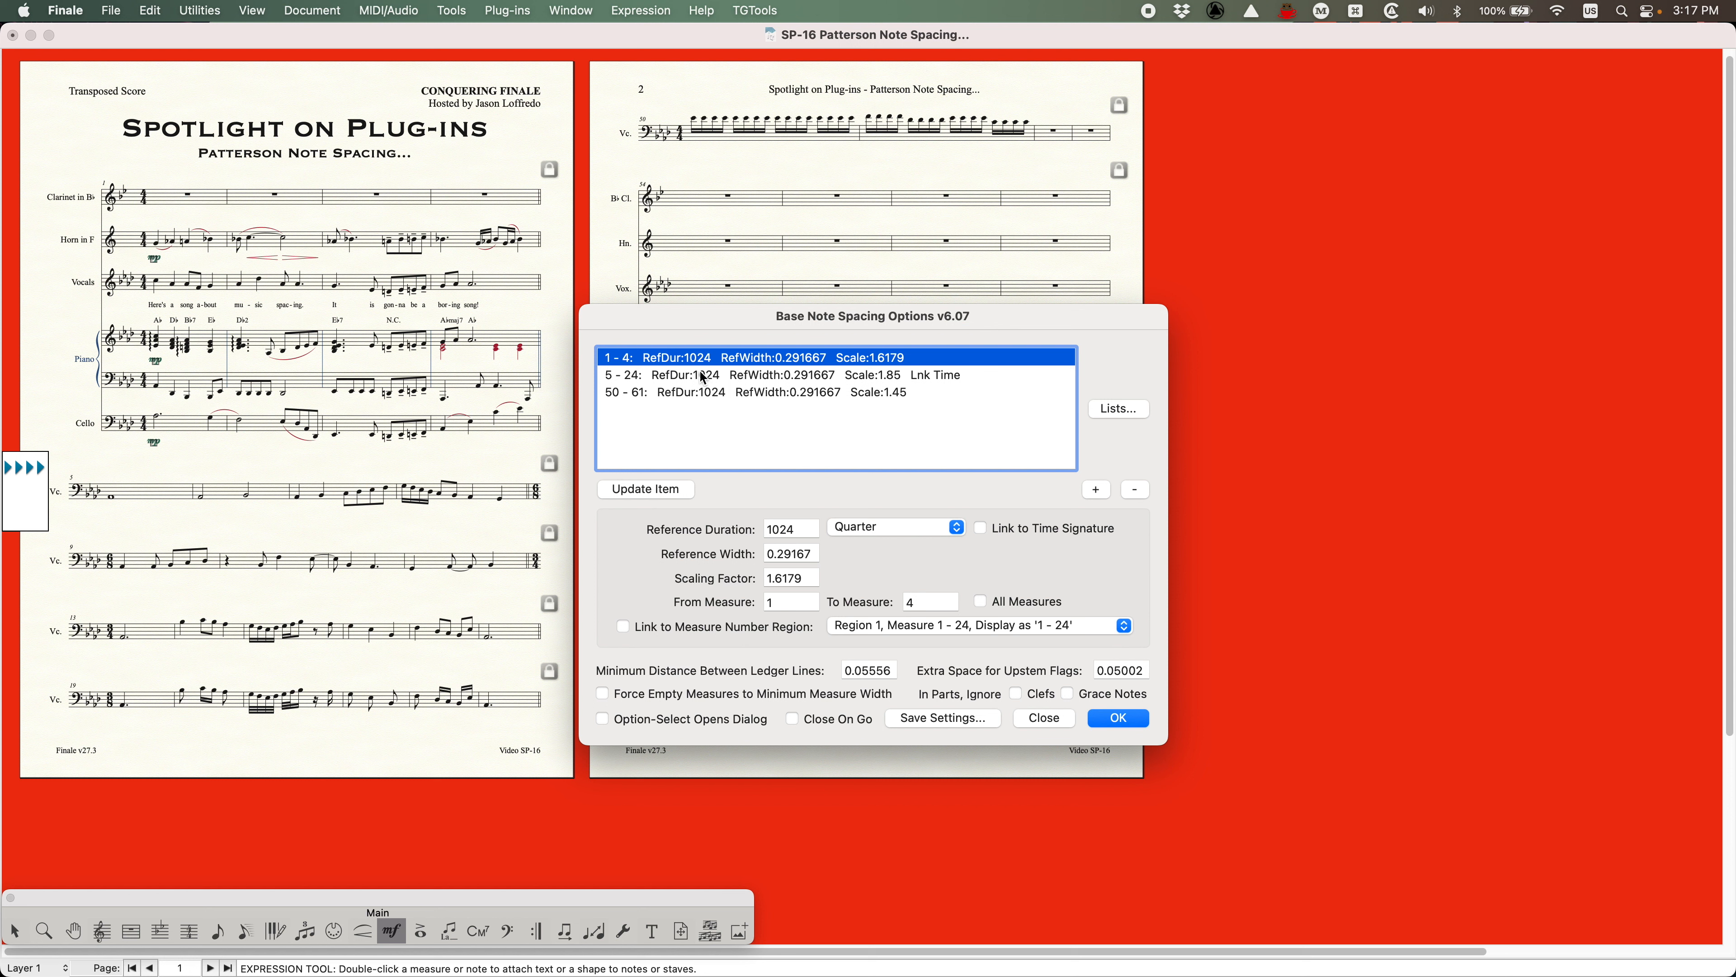
{"action": "left_click", "coordinate": [876, 377]}
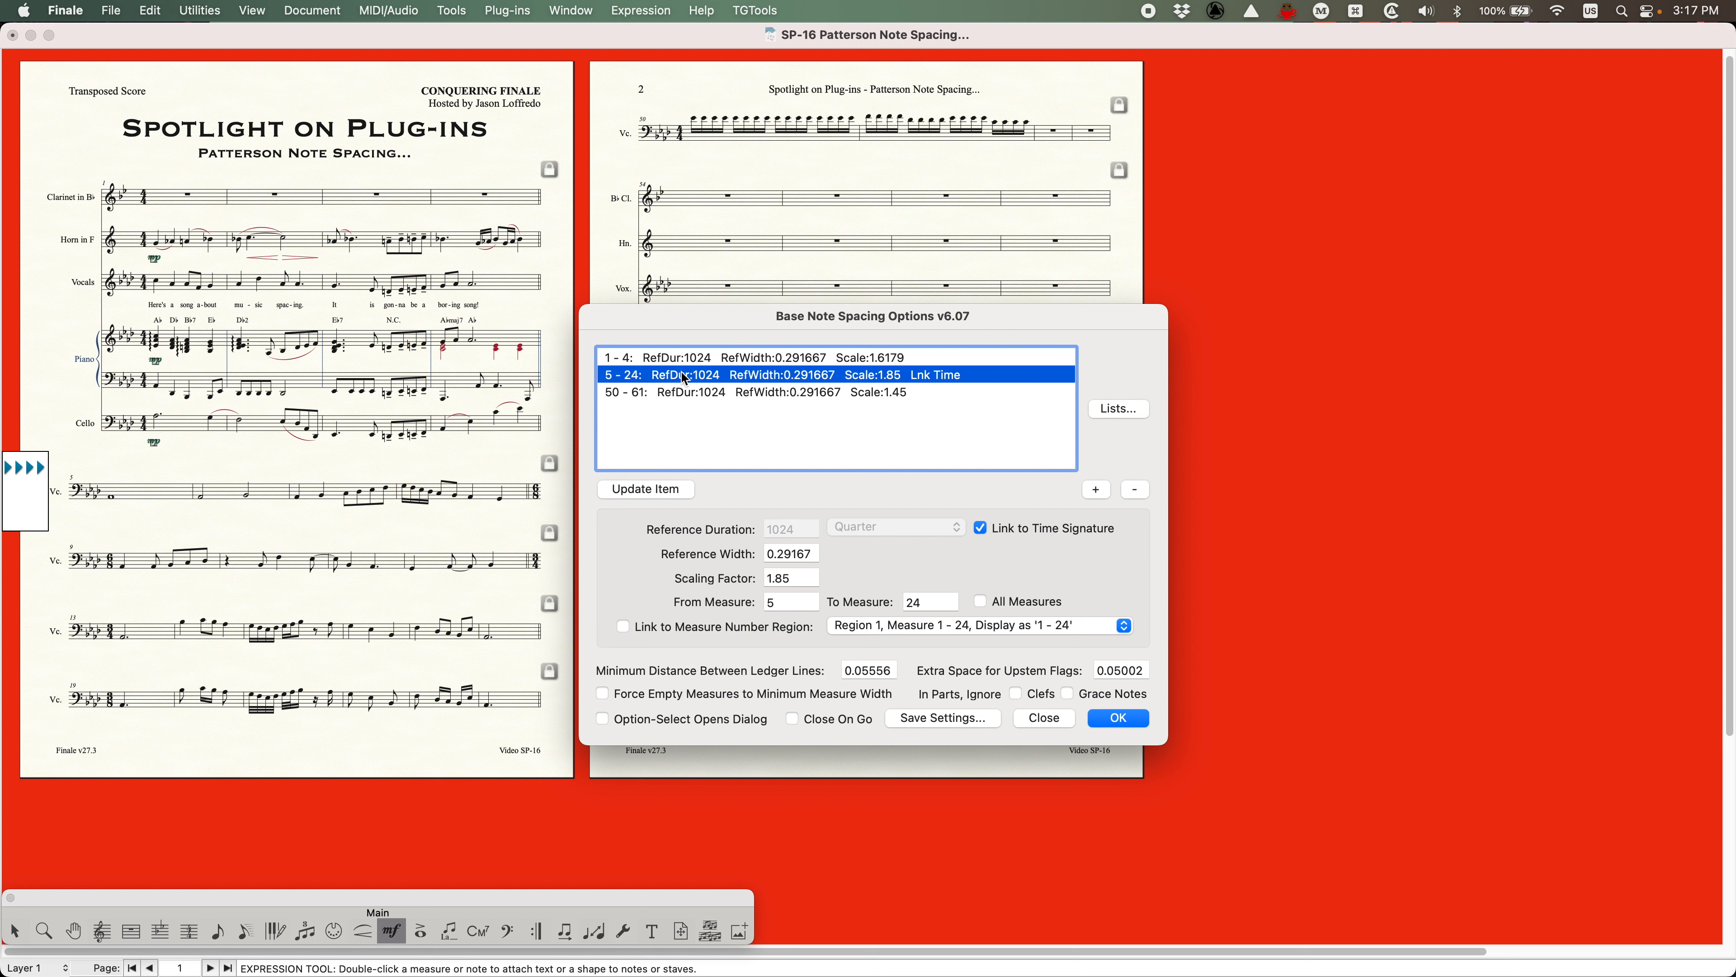
{"action": "left_click", "coordinate": [749, 396]}
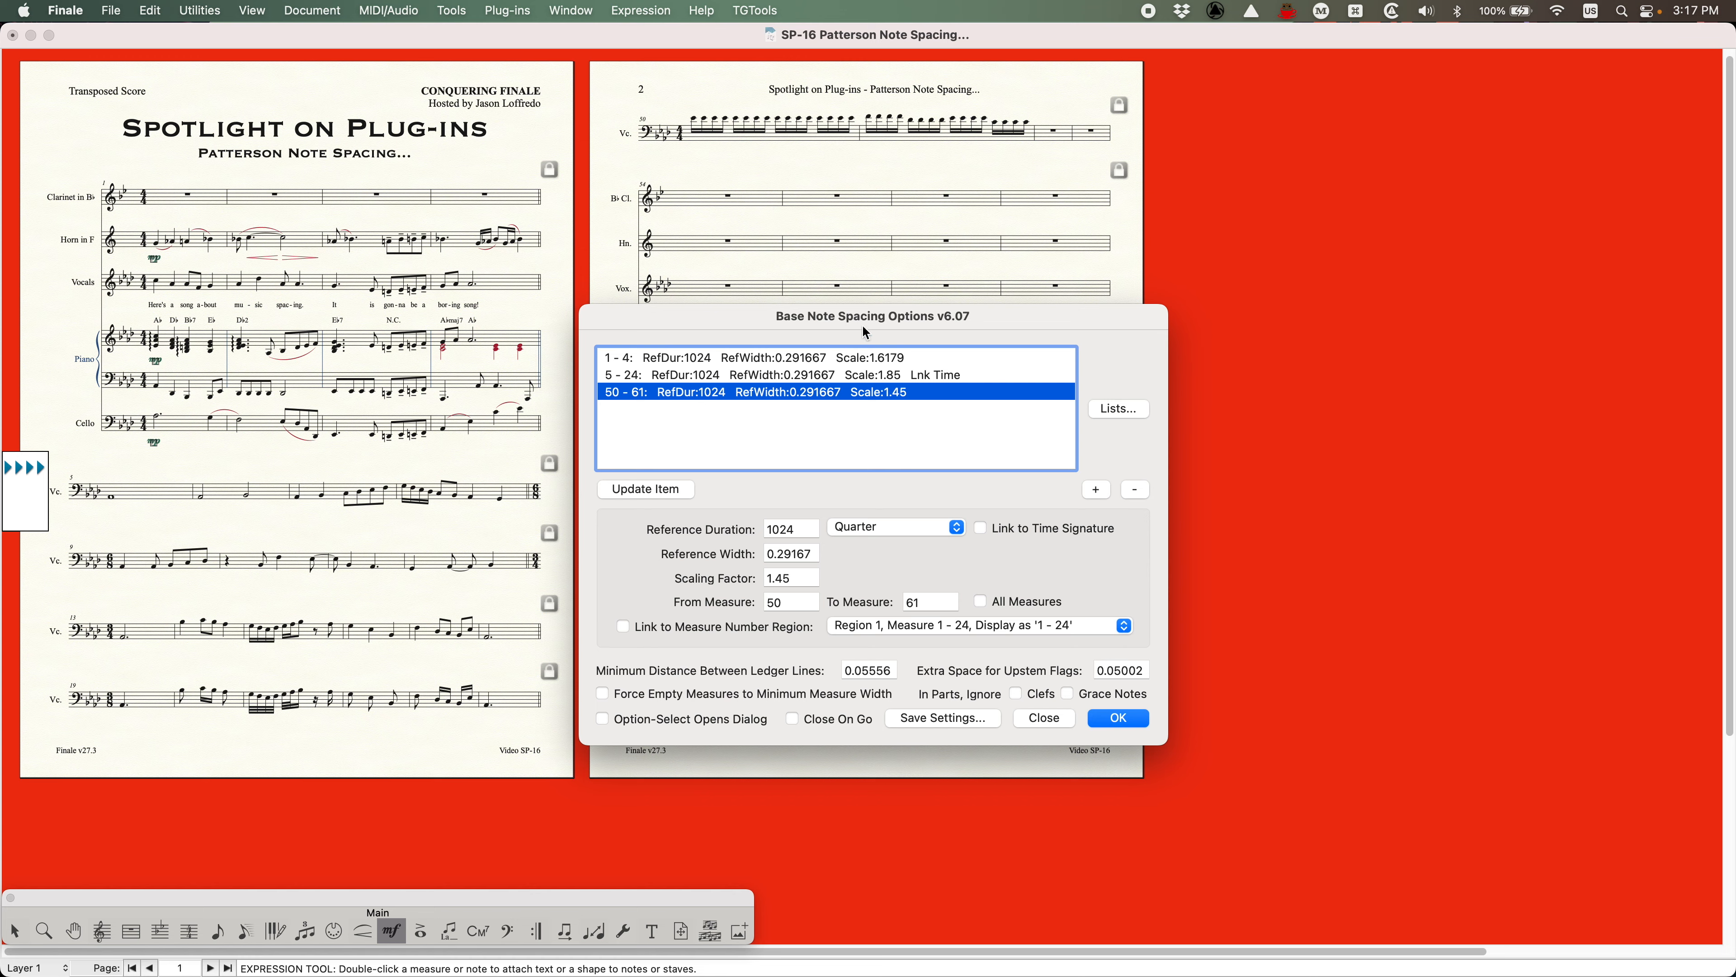
Select the last measure at the end of page 2 across all staves with the Selection tool
{"action": "left_click_drag", "start_coordinate": [864, 329], "coordinate": [459, 323]}
{"action": "key", "text": "super+equal"}
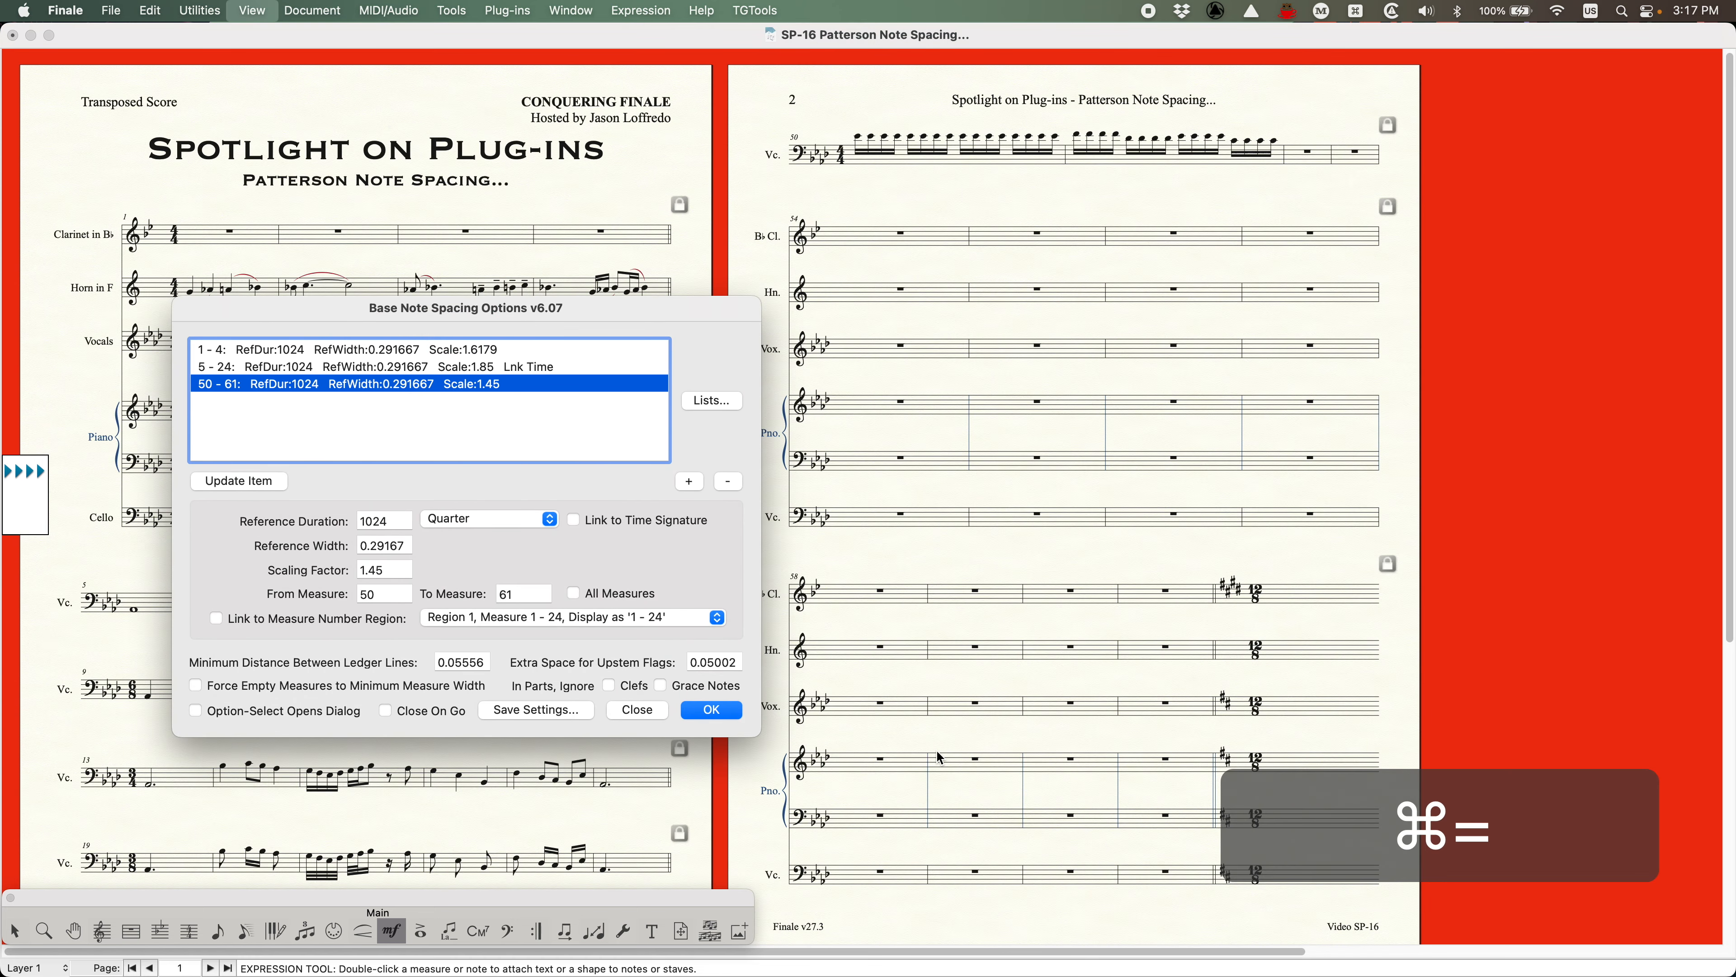
{"action": "key", "text": "super+equal"}
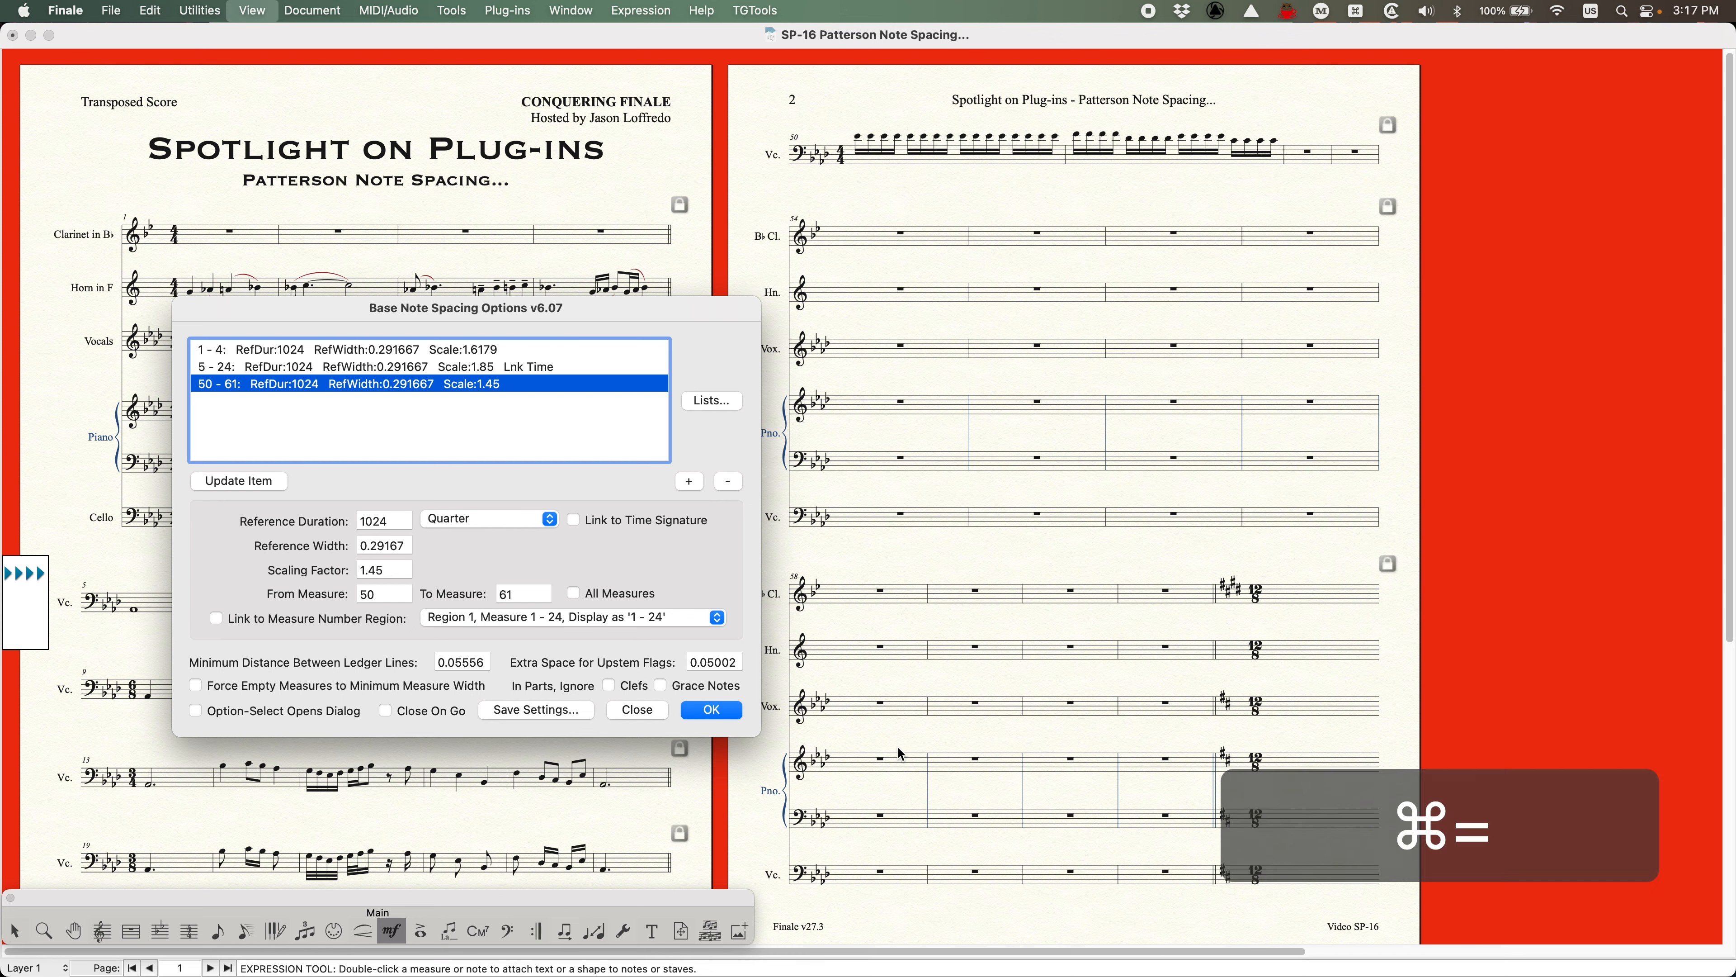
{"action": "scroll", "coordinate": [897, 745], "scroll_direction": "down", "scroll_amount": 10}
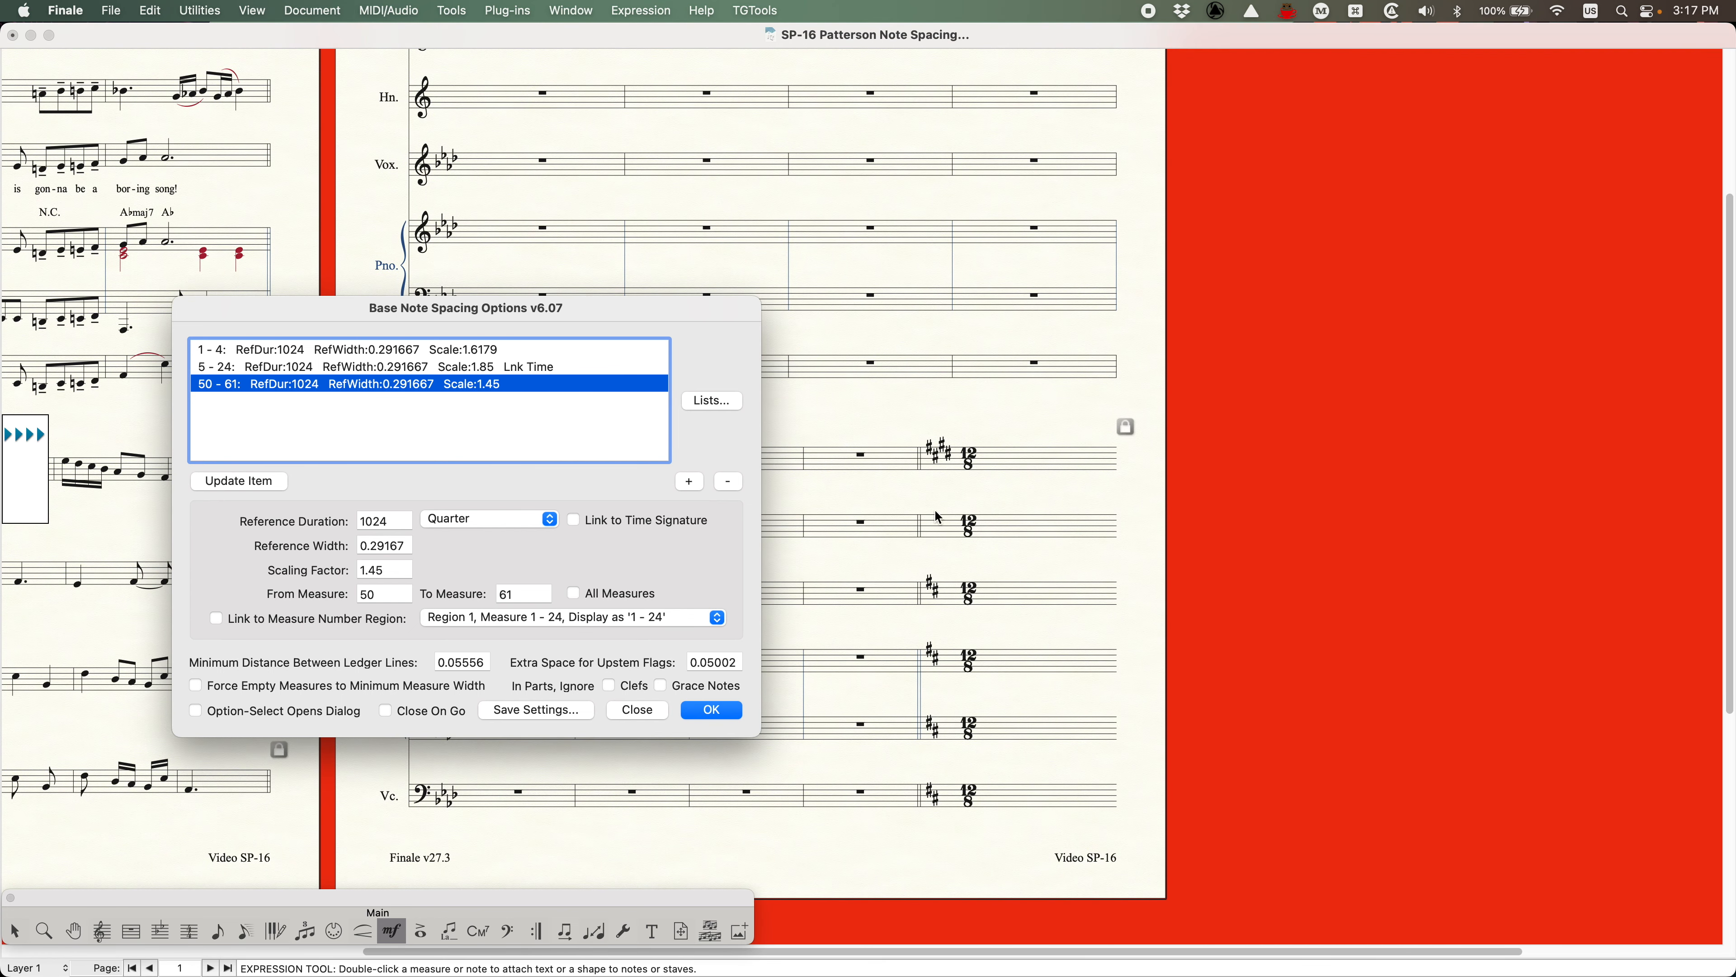
{"action": "double_click", "coordinate": [1017, 465]}
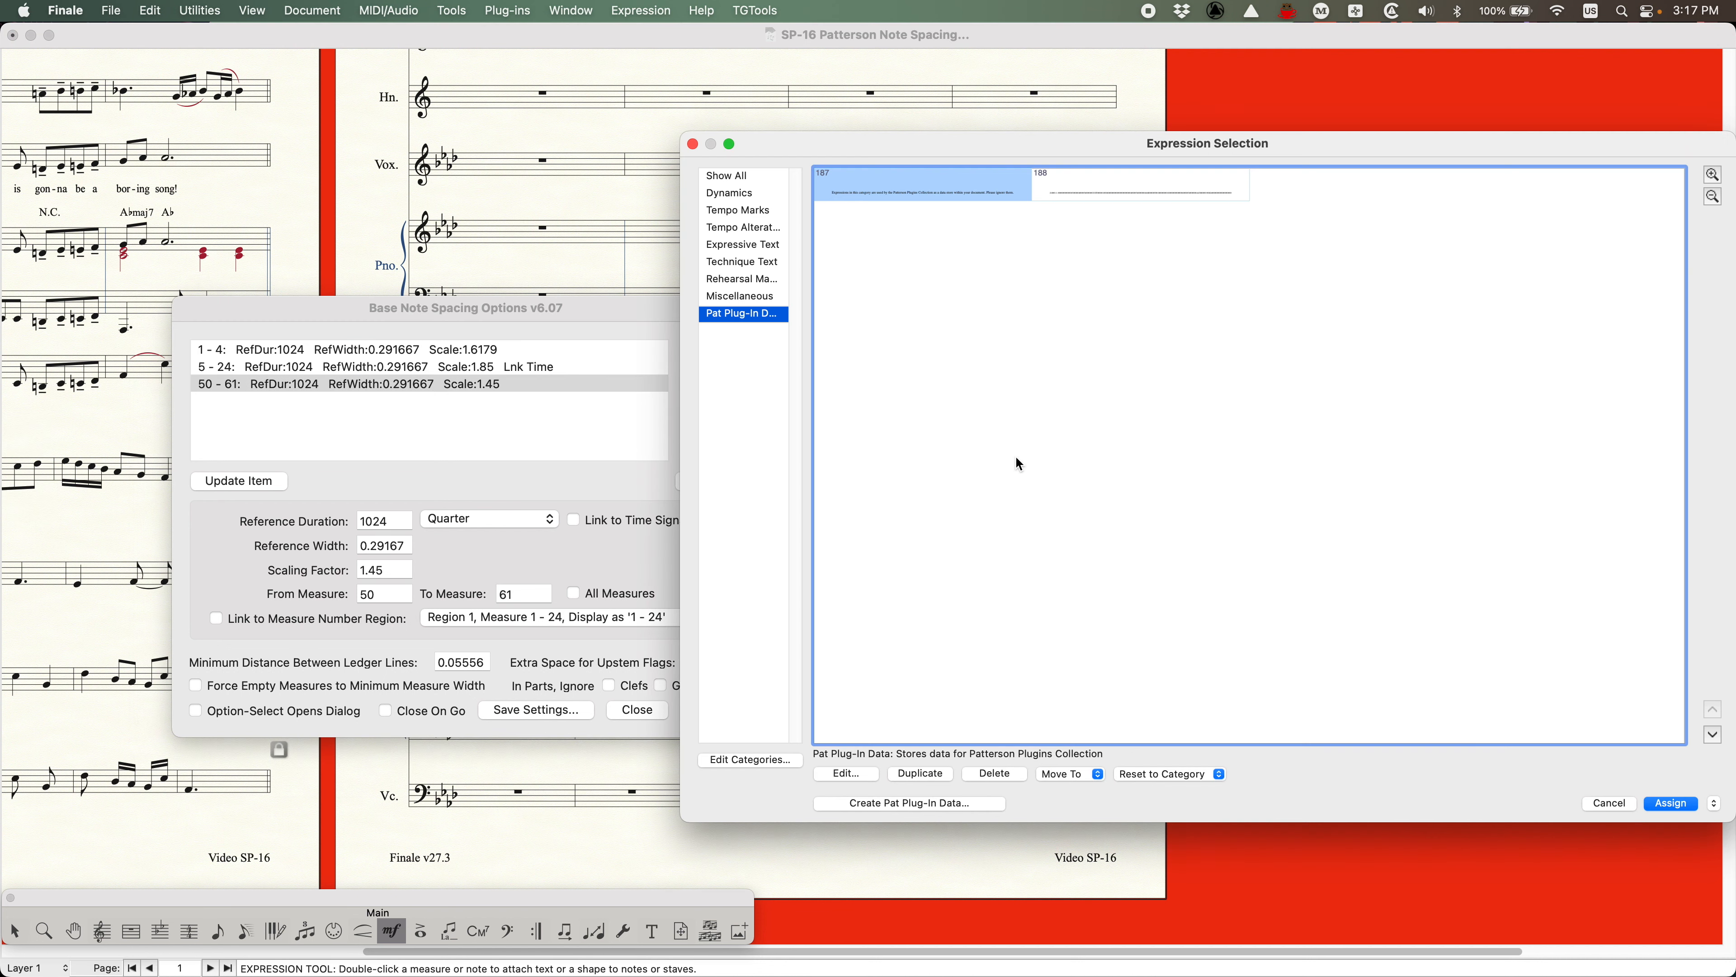
{"action": "left_click", "coordinate": [1610, 809]}
{"action": "key", "text": "Escape"}
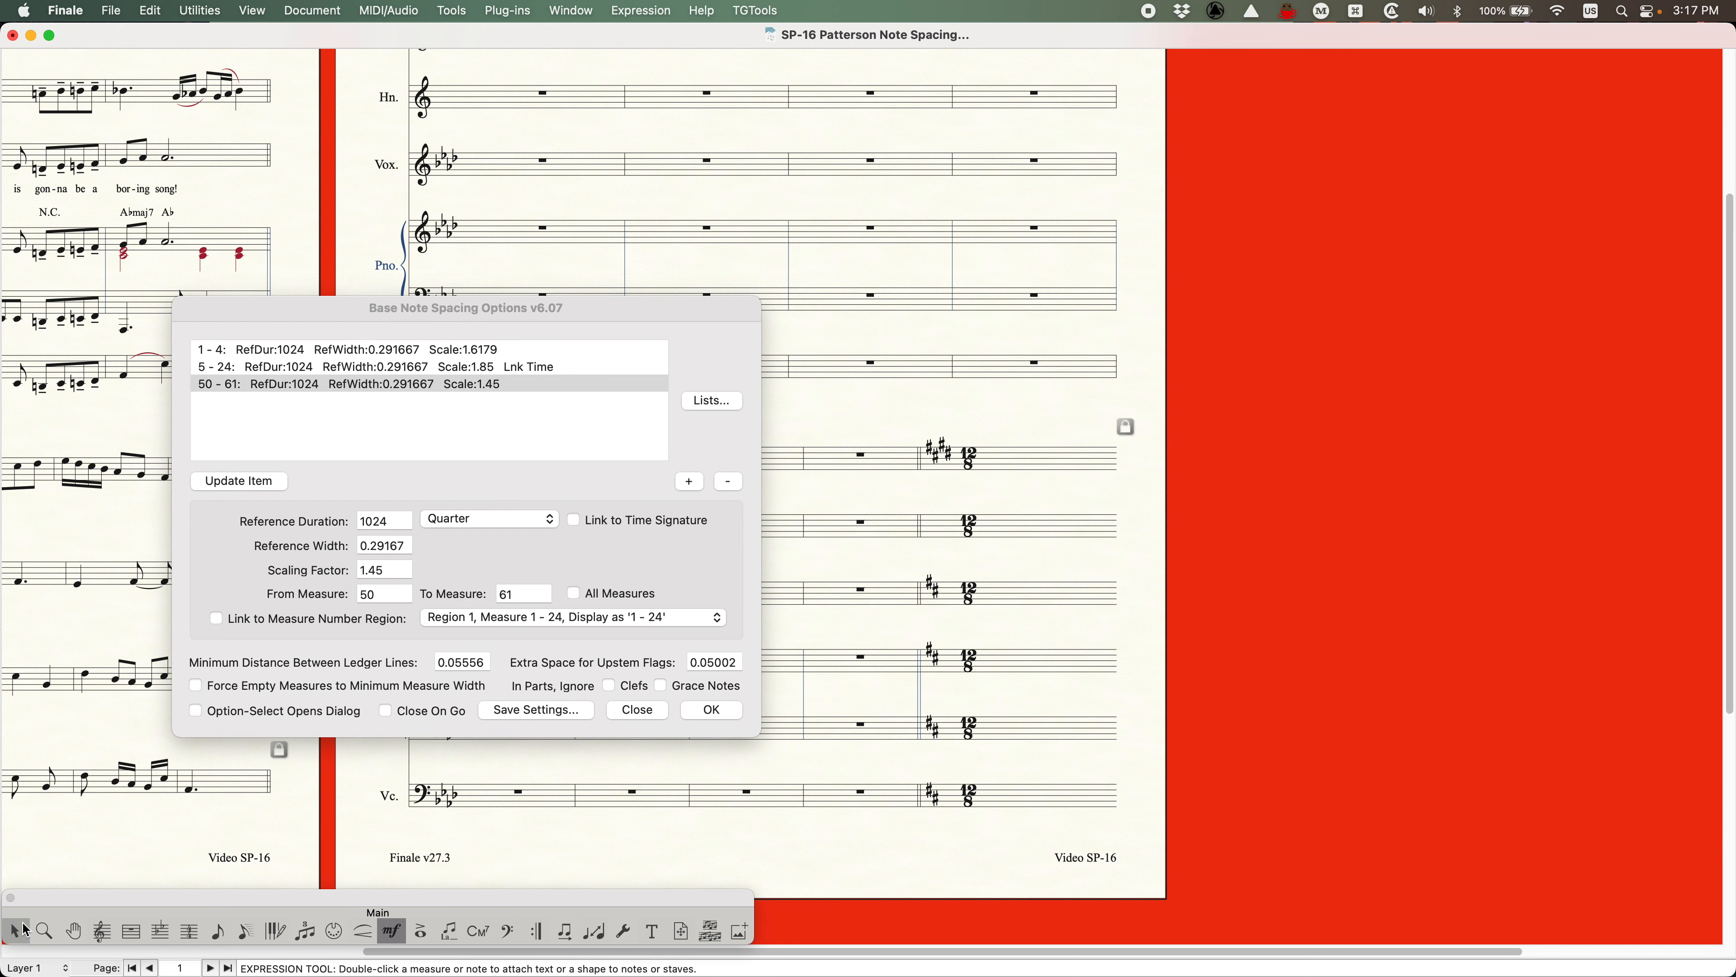
{"action": "double_click", "coordinate": [1040, 462]}
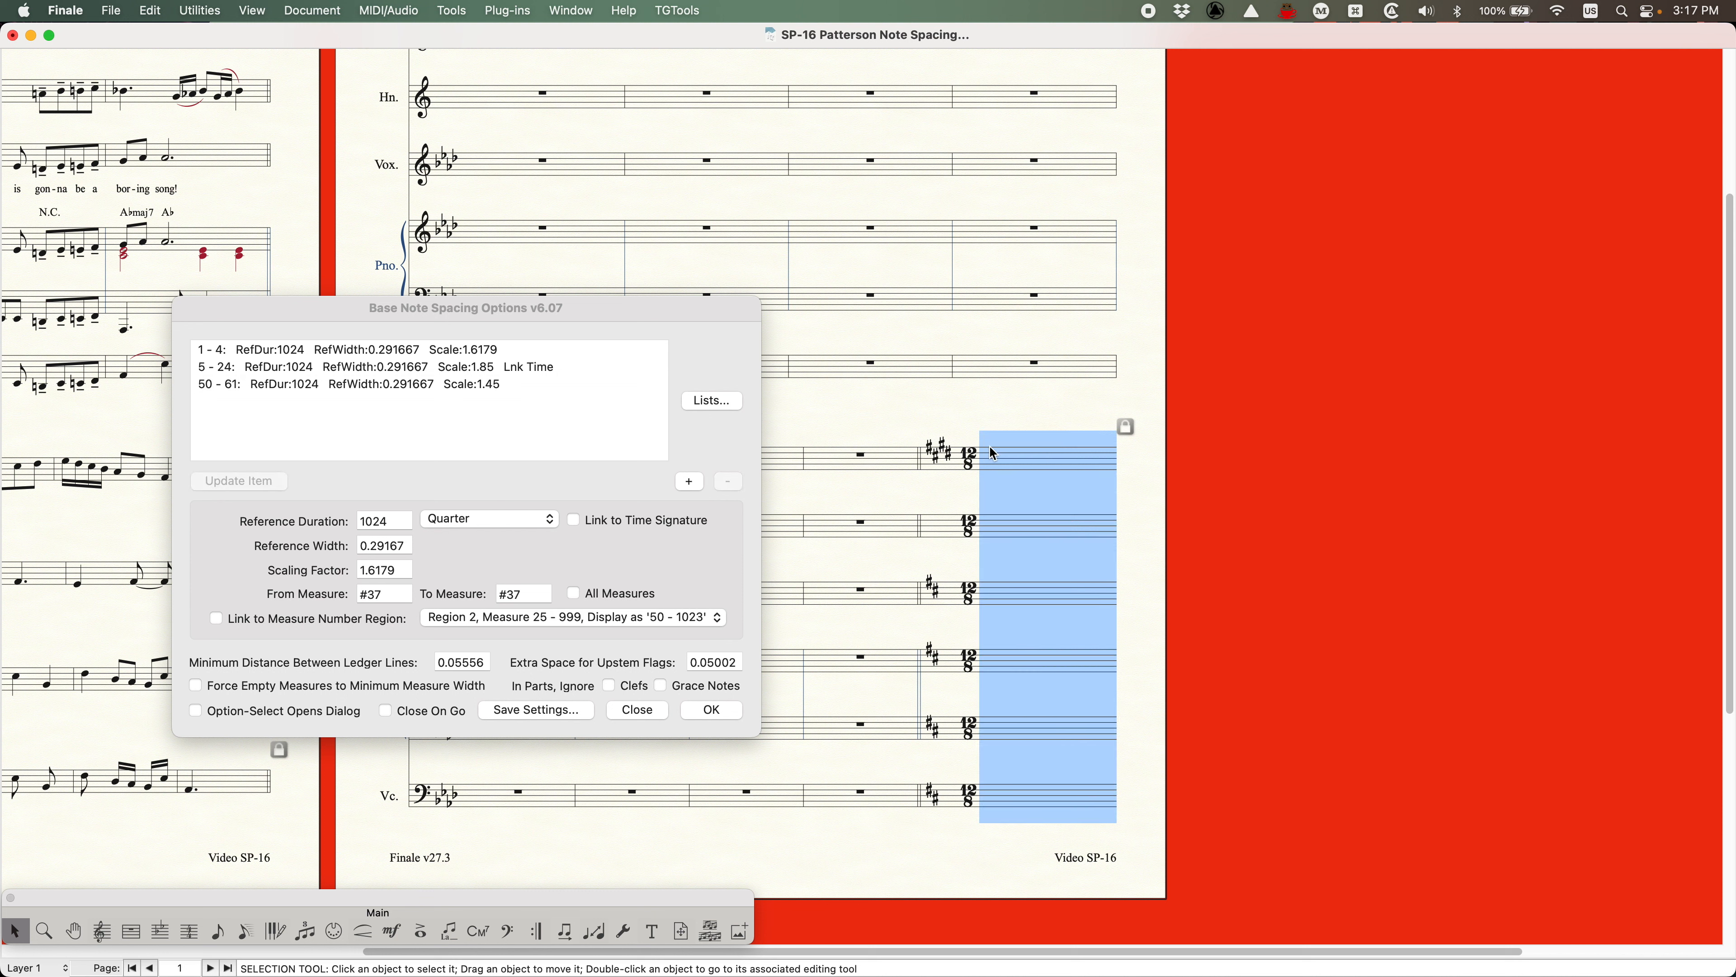
Try the Force Empty Measures to Minimum Measure Width option and turn it off again
{"action": "left_click", "coordinate": [244, 688]}
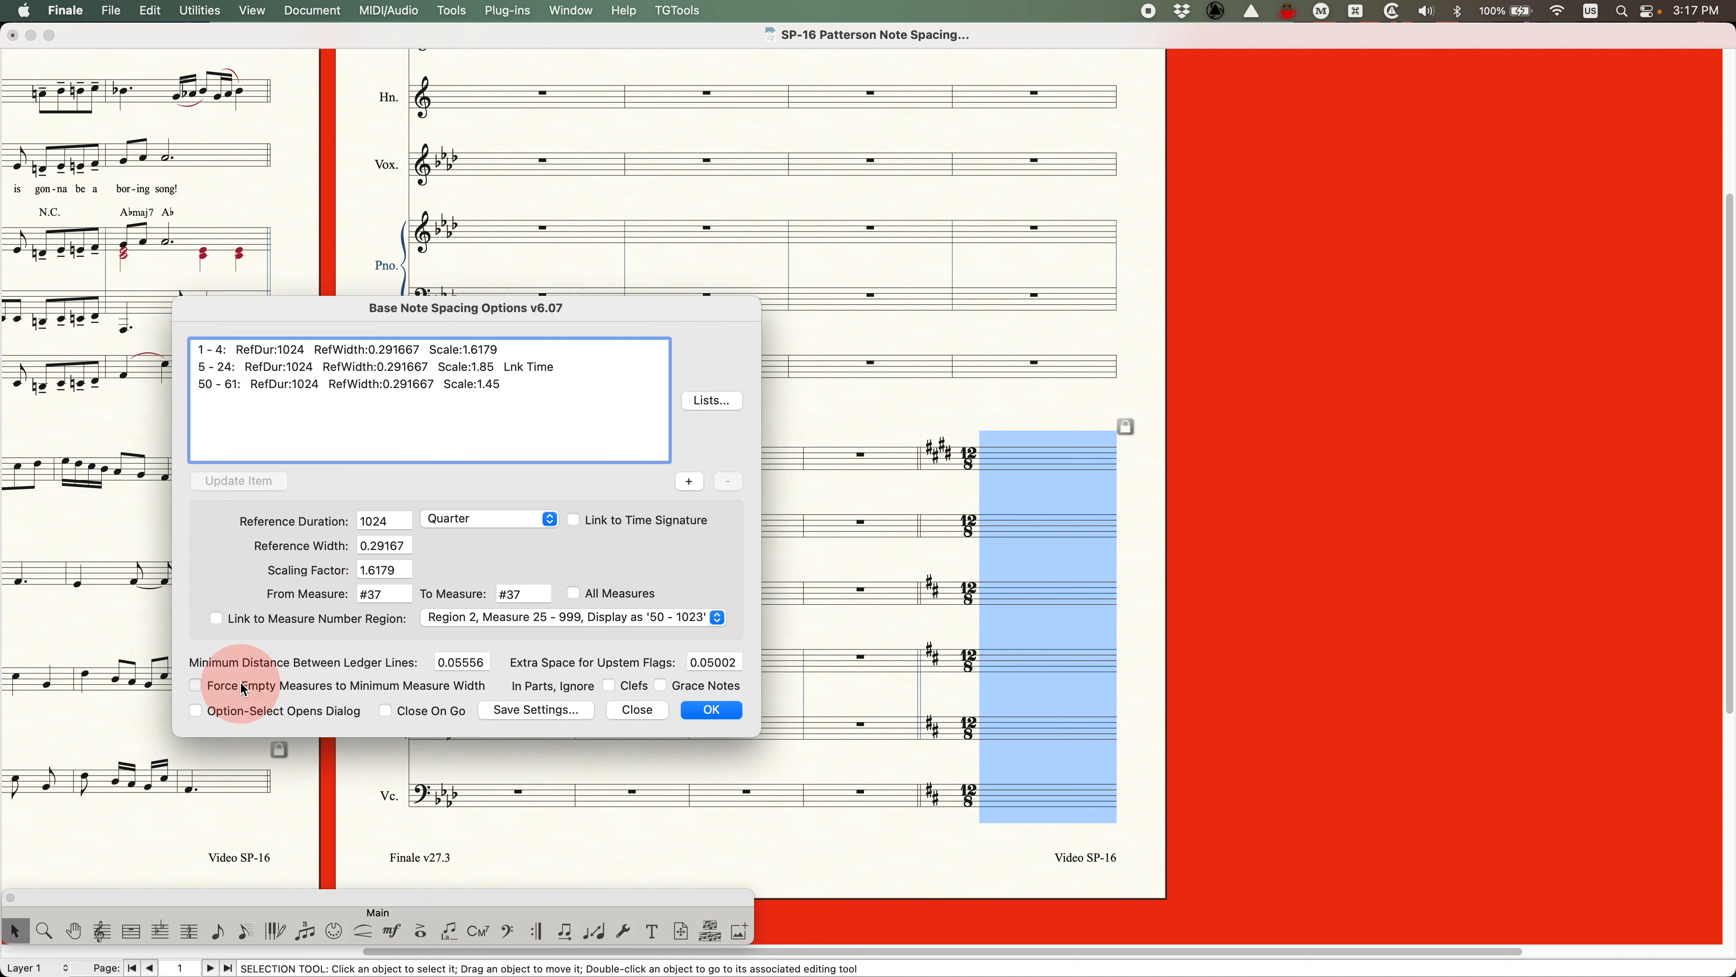
{"action": "left_click", "coordinate": [244, 688]}
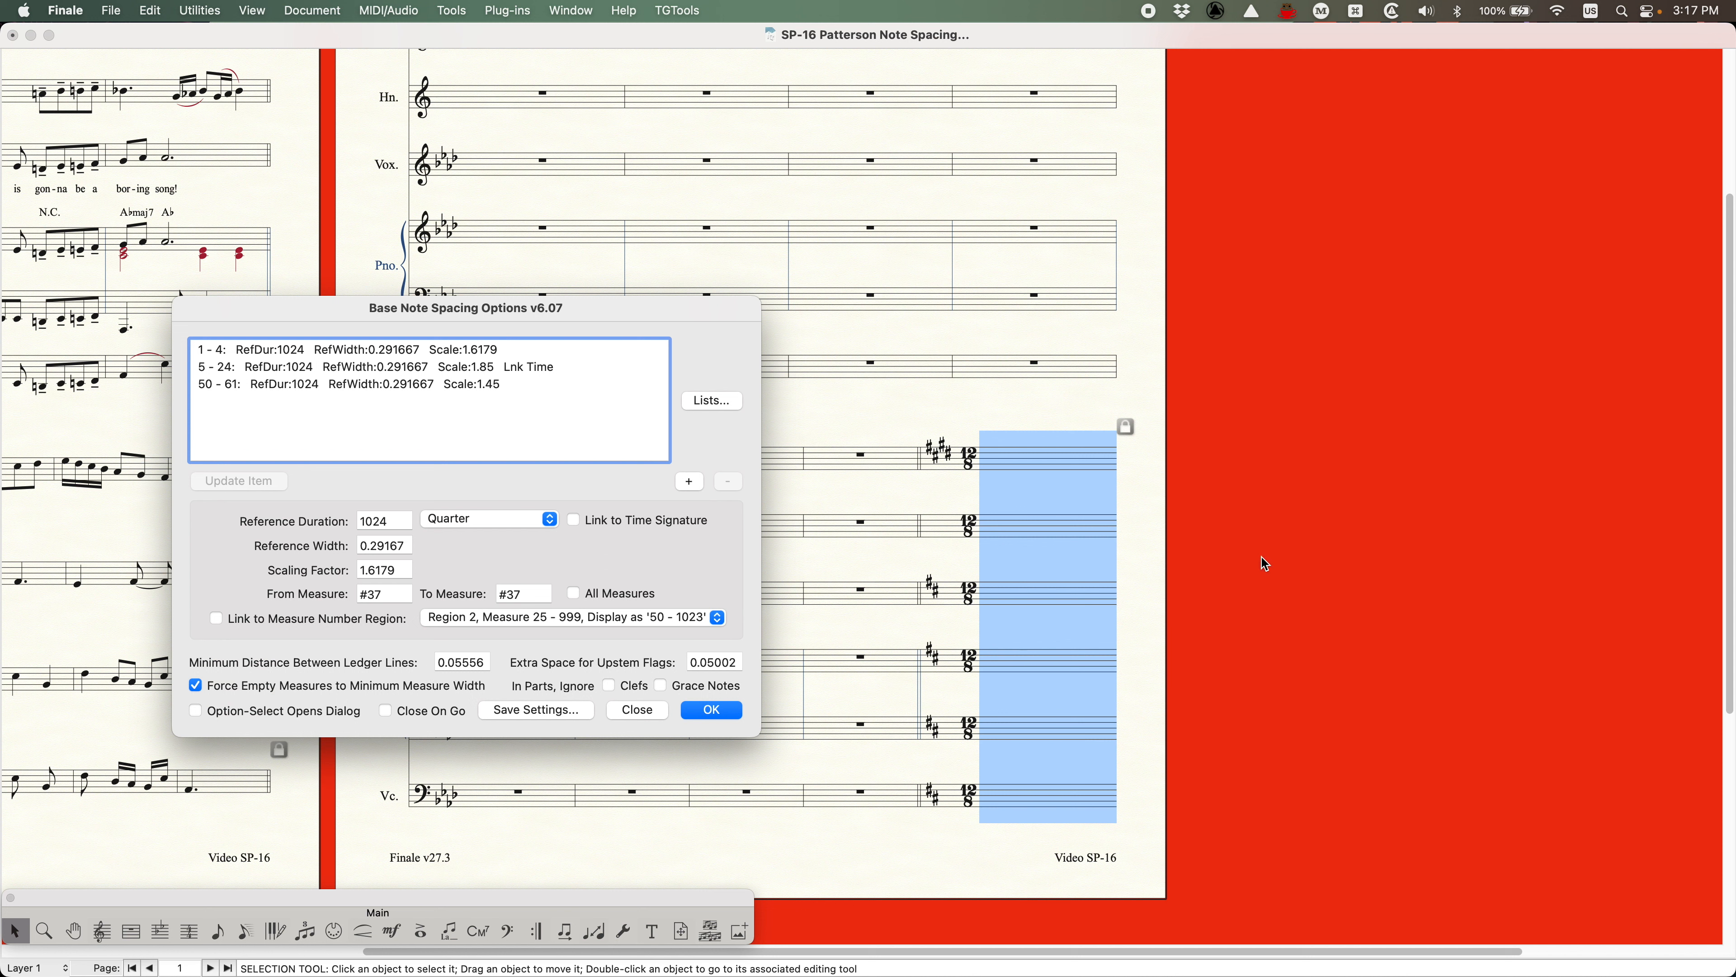
{"action": "left_click_drag", "start_coordinate": [469, 308], "coordinate": [516, 271]}
{"action": "left_click", "coordinate": [243, 648]}
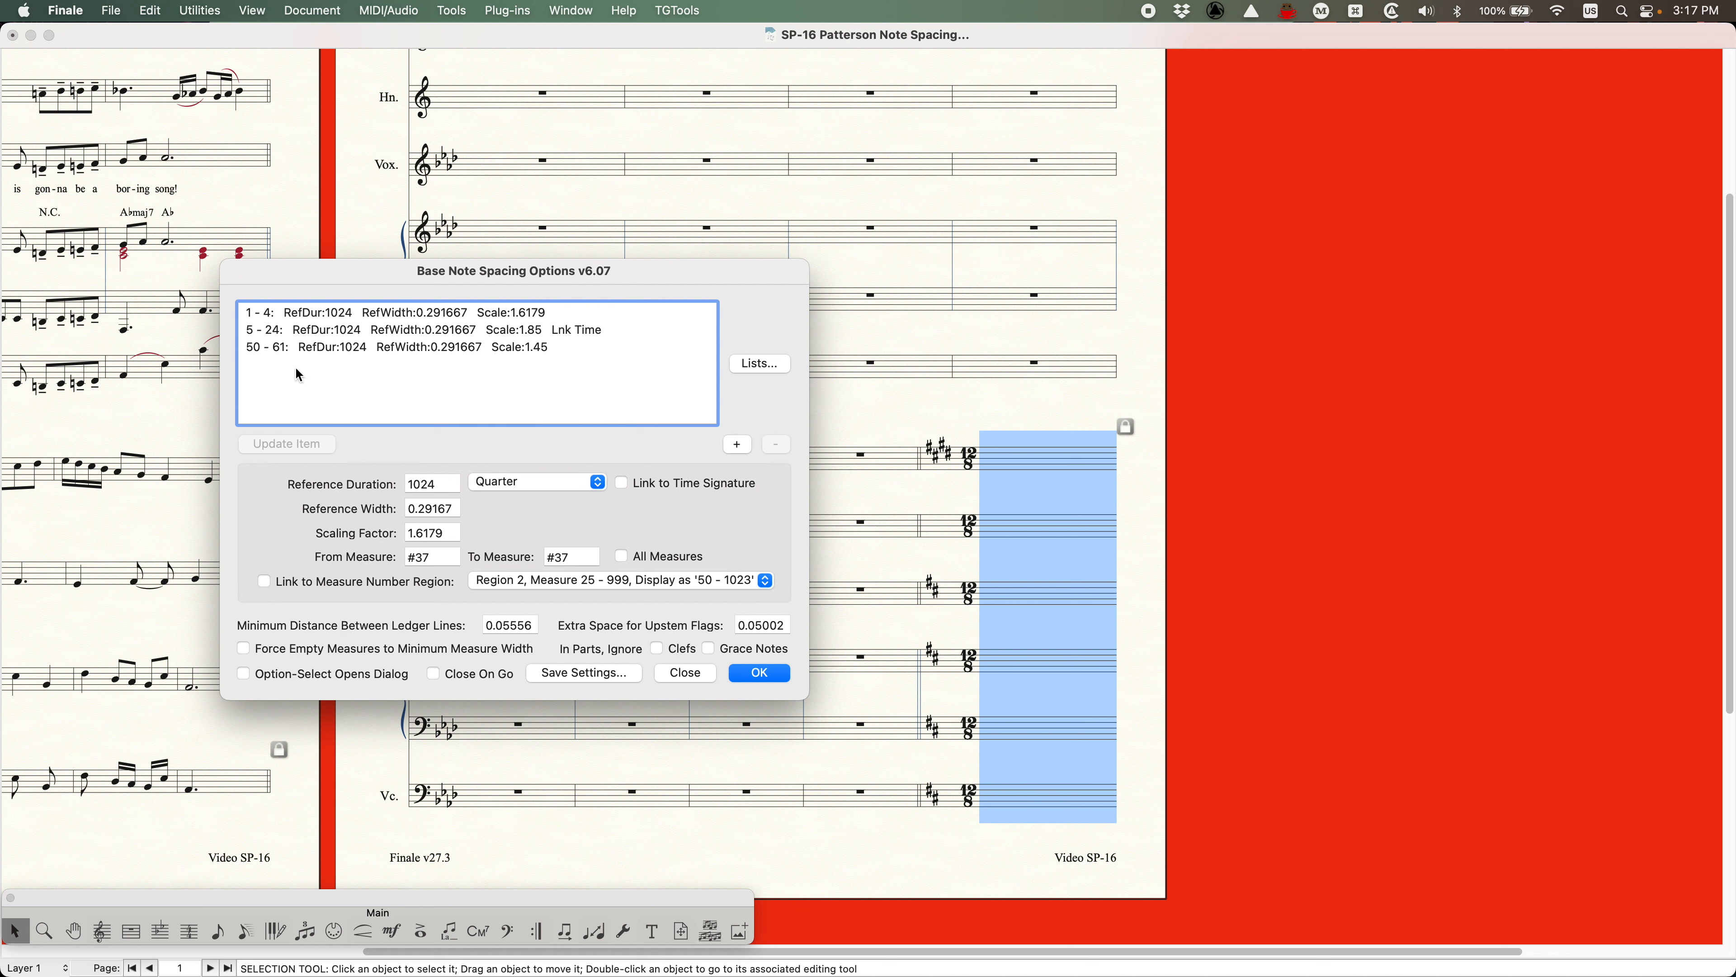
Add a spacing item for measure #37 with a Dotted Whole reference duration and reference width 0, and apply it
{"action": "left_click", "coordinate": [1020, 460]}
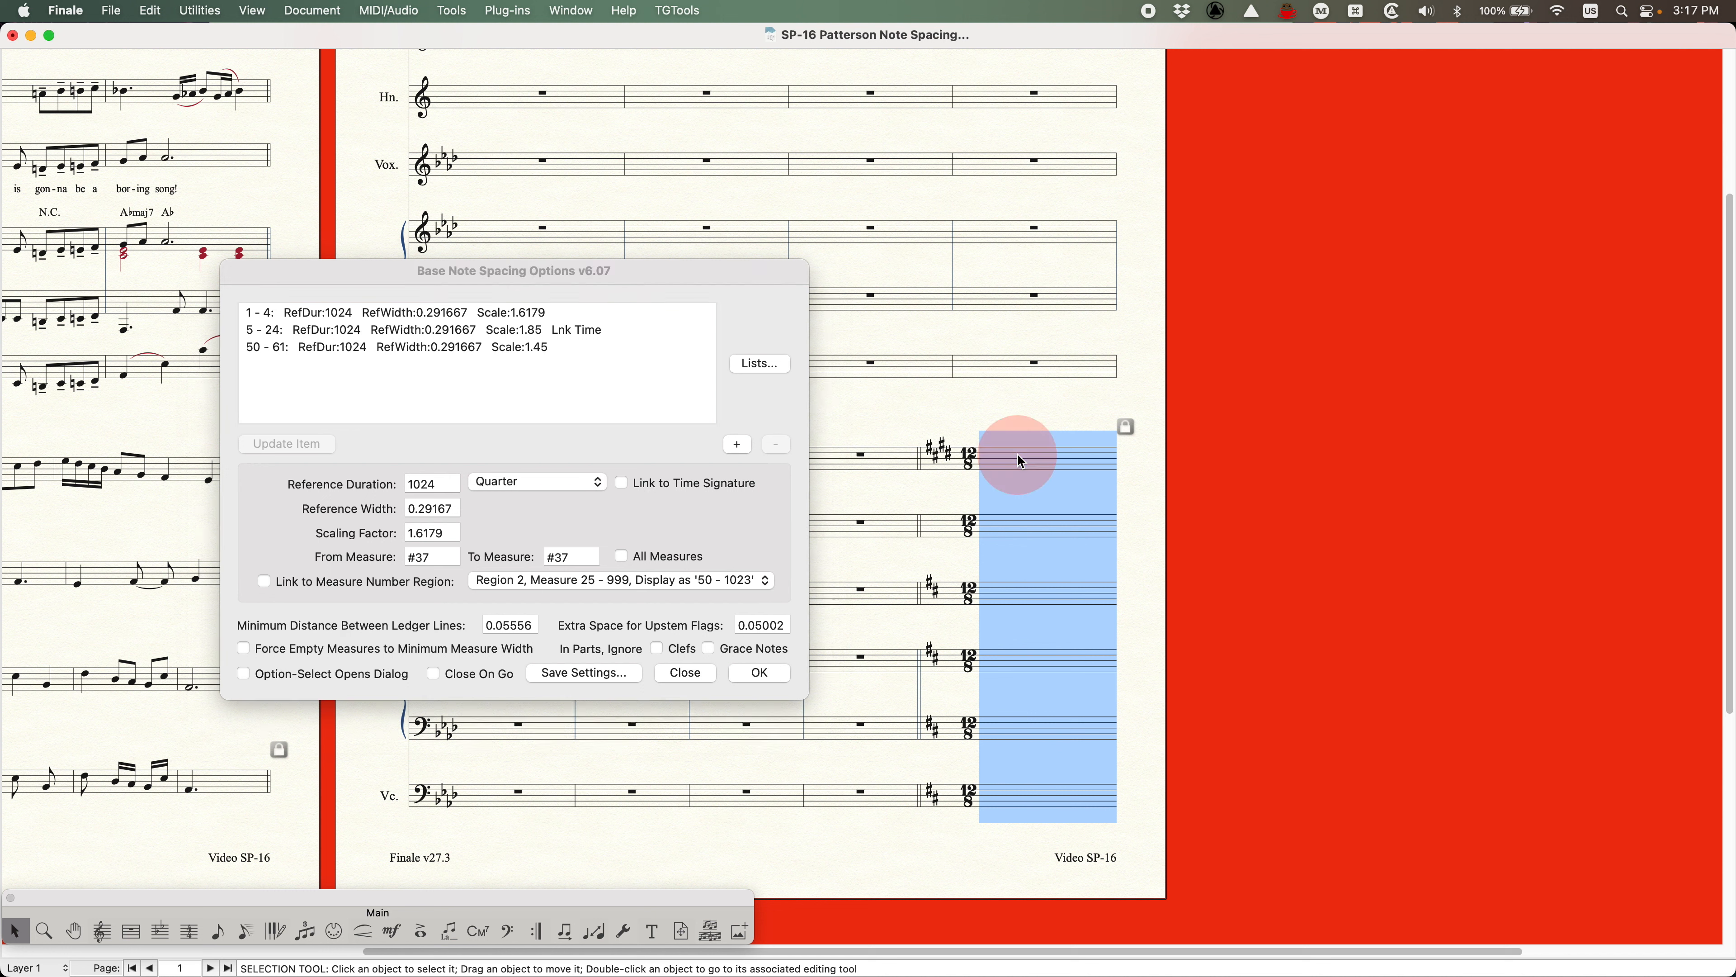
{"action": "left_click", "coordinate": [499, 378]}
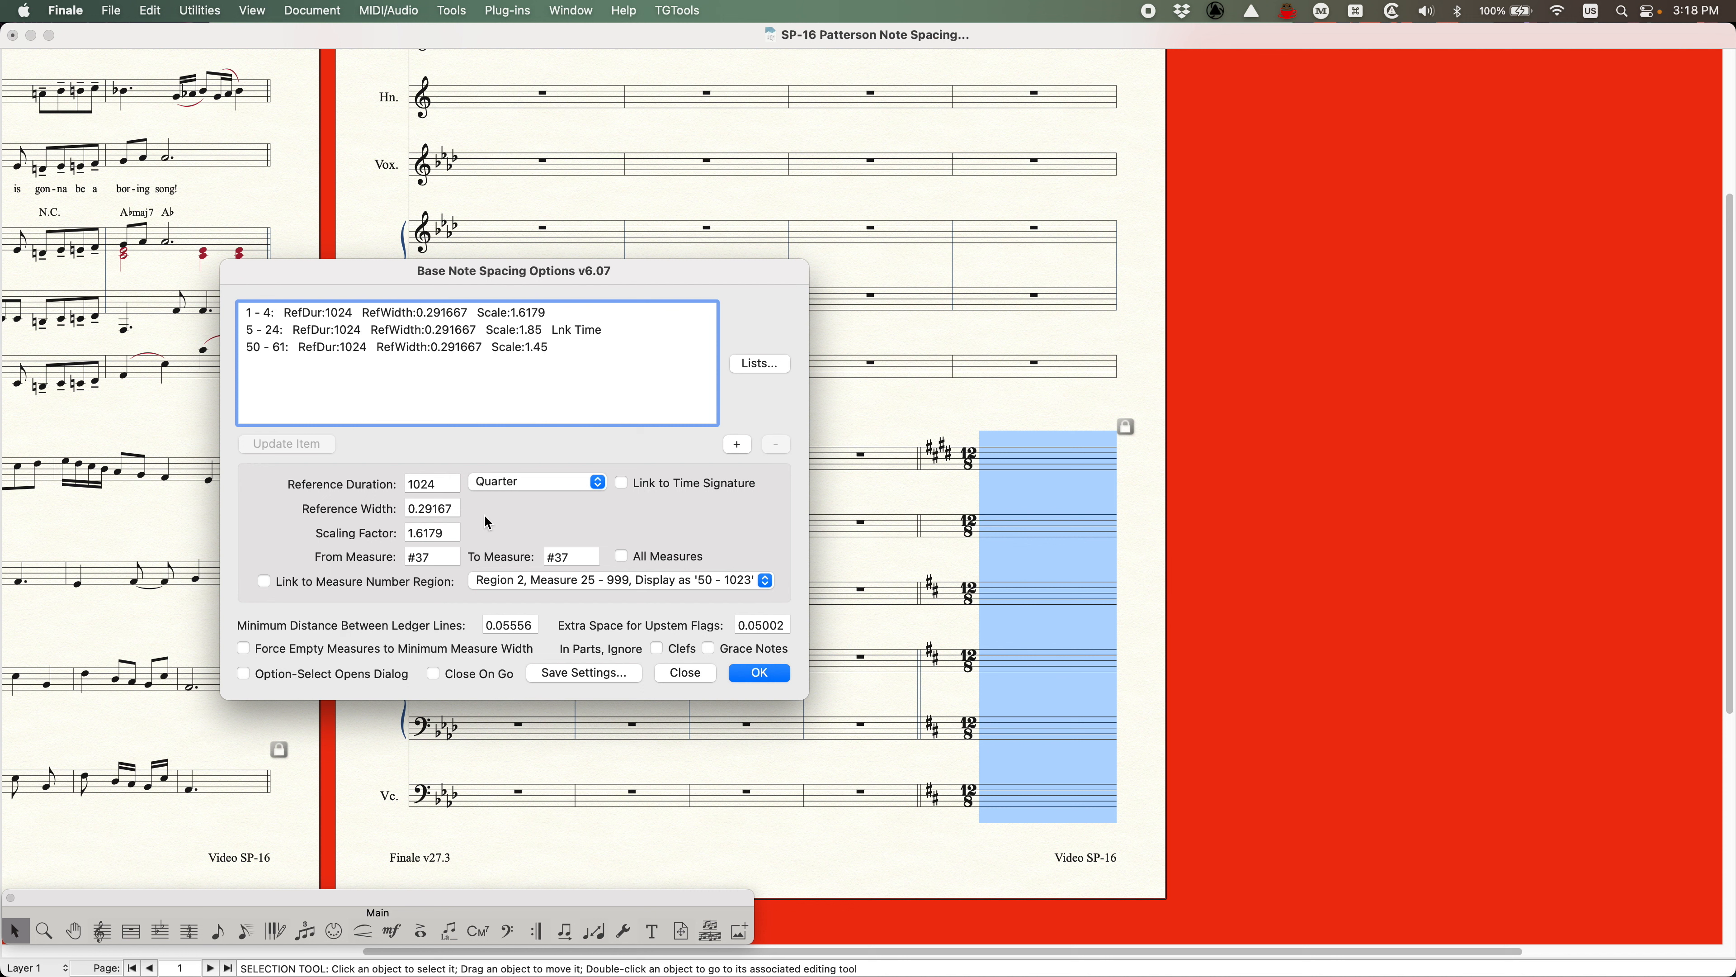
{"action": "left_click", "coordinate": [521, 484]}
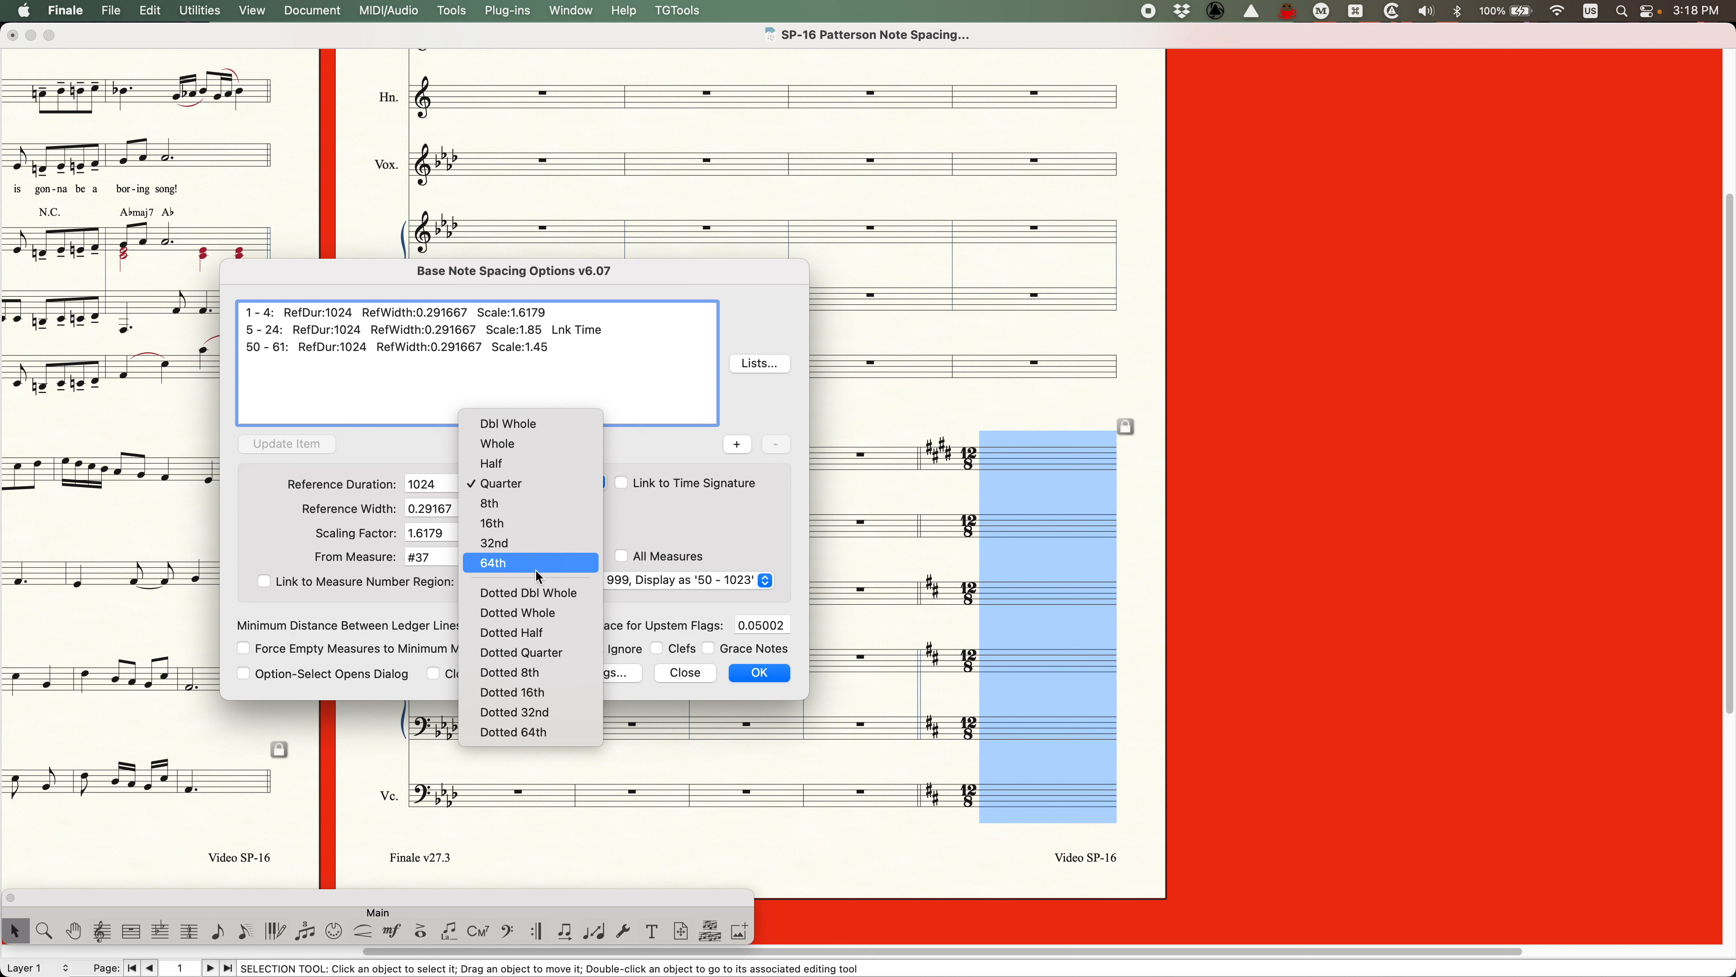
{"action": "left_click", "coordinate": [539, 613]}
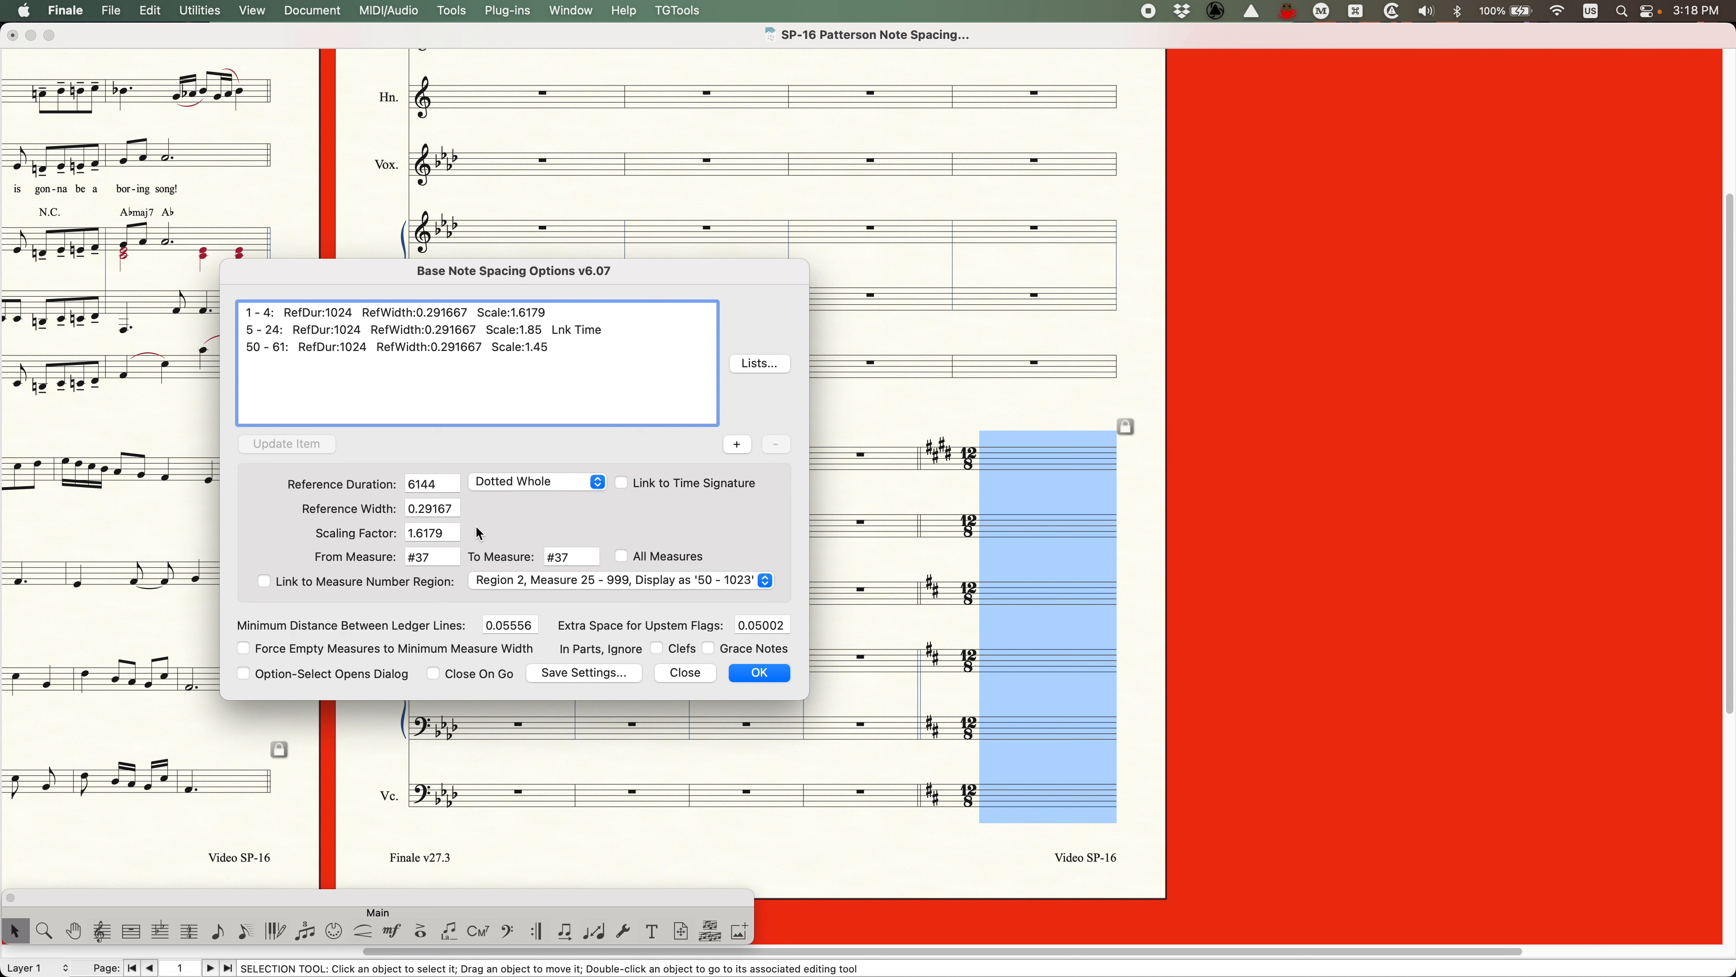
{"action": "double_click", "coordinate": [455, 509]}
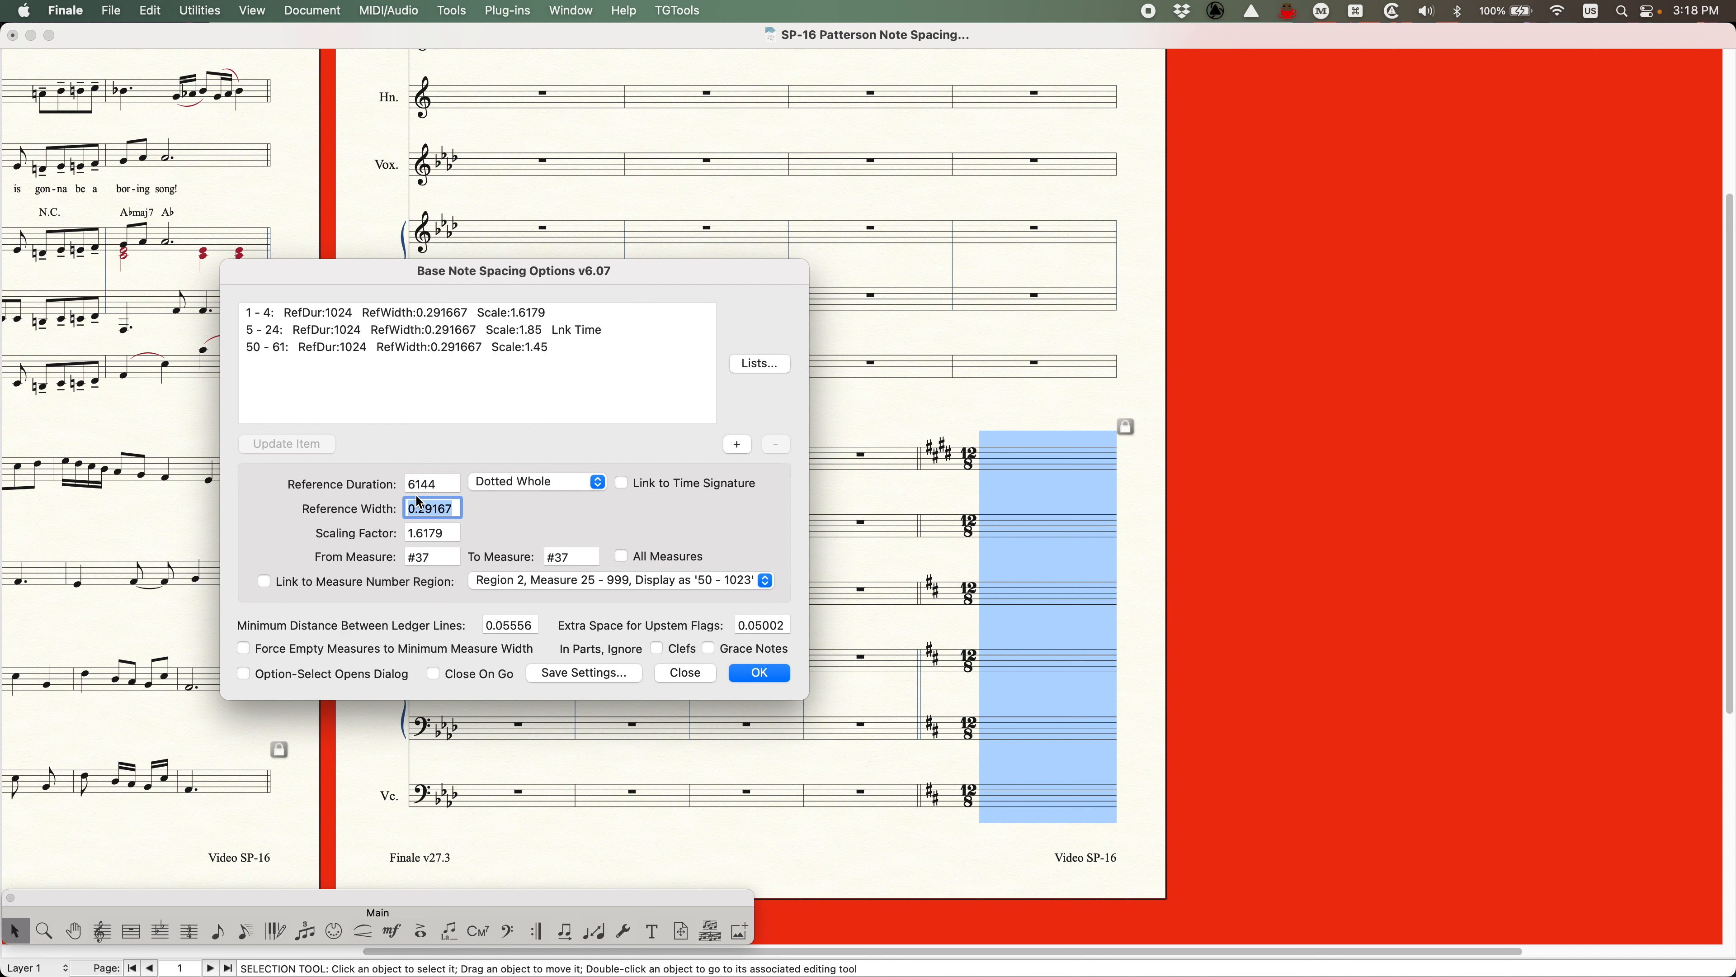
{"action": "type", "text": "0"}
{"action": "left_click", "coordinate": [737, 444]}
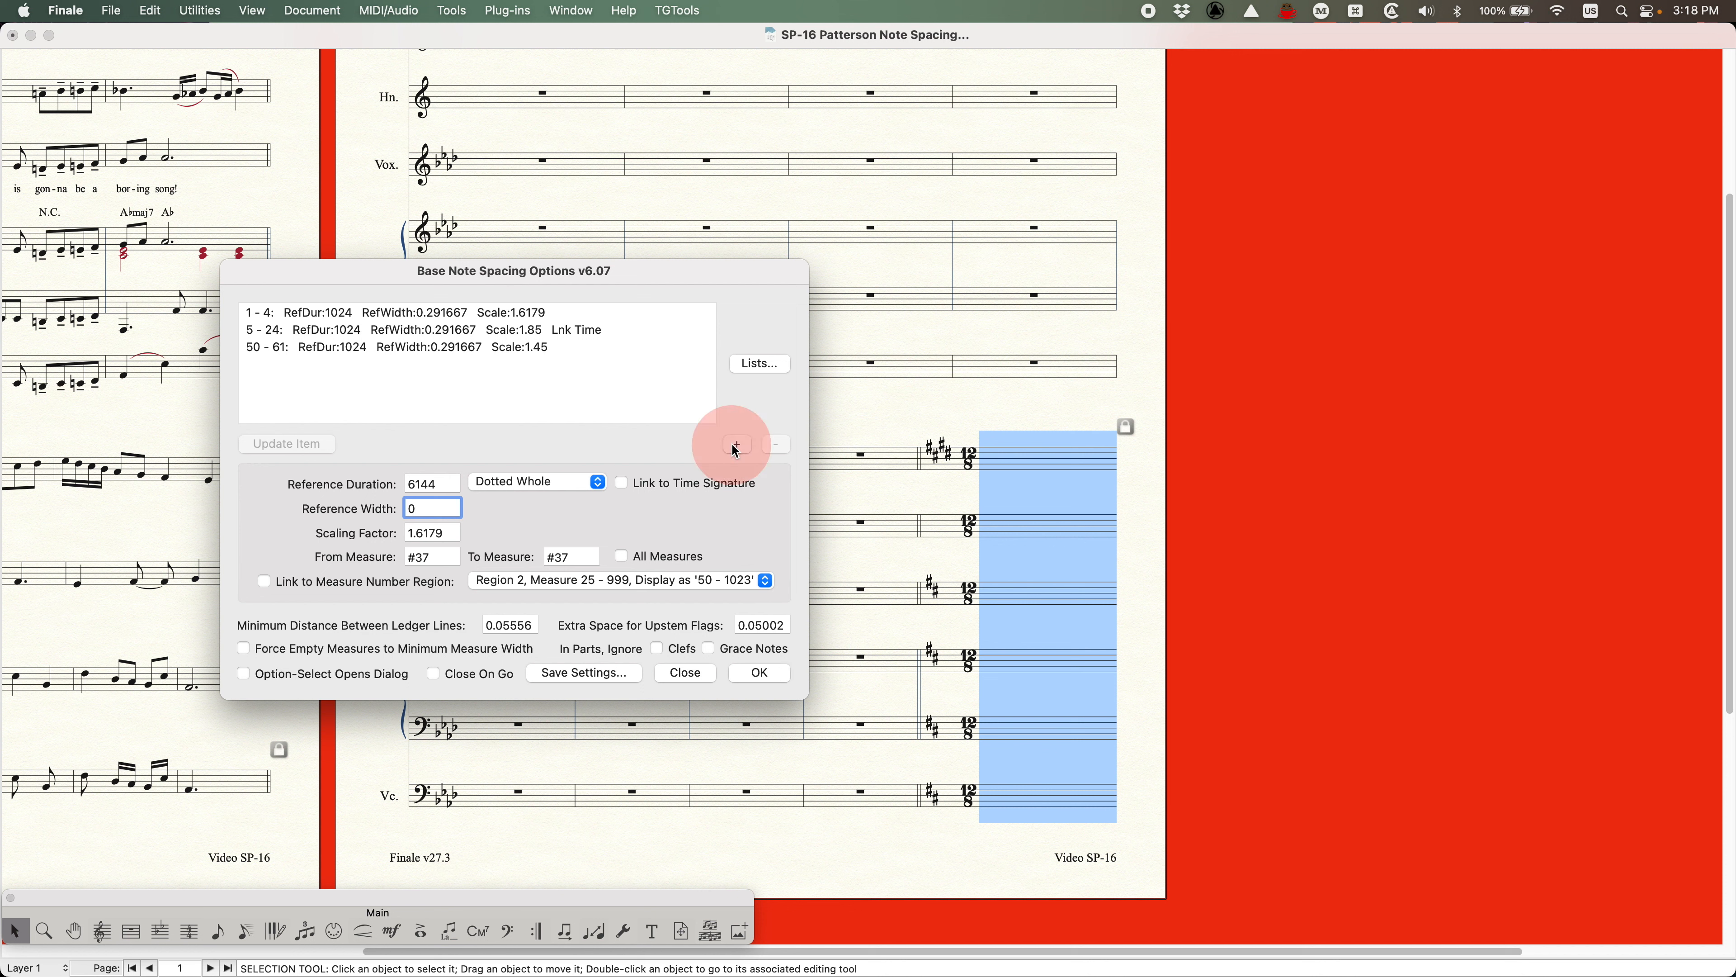
{"action": "left_click", "coordinate": [760, 673]}
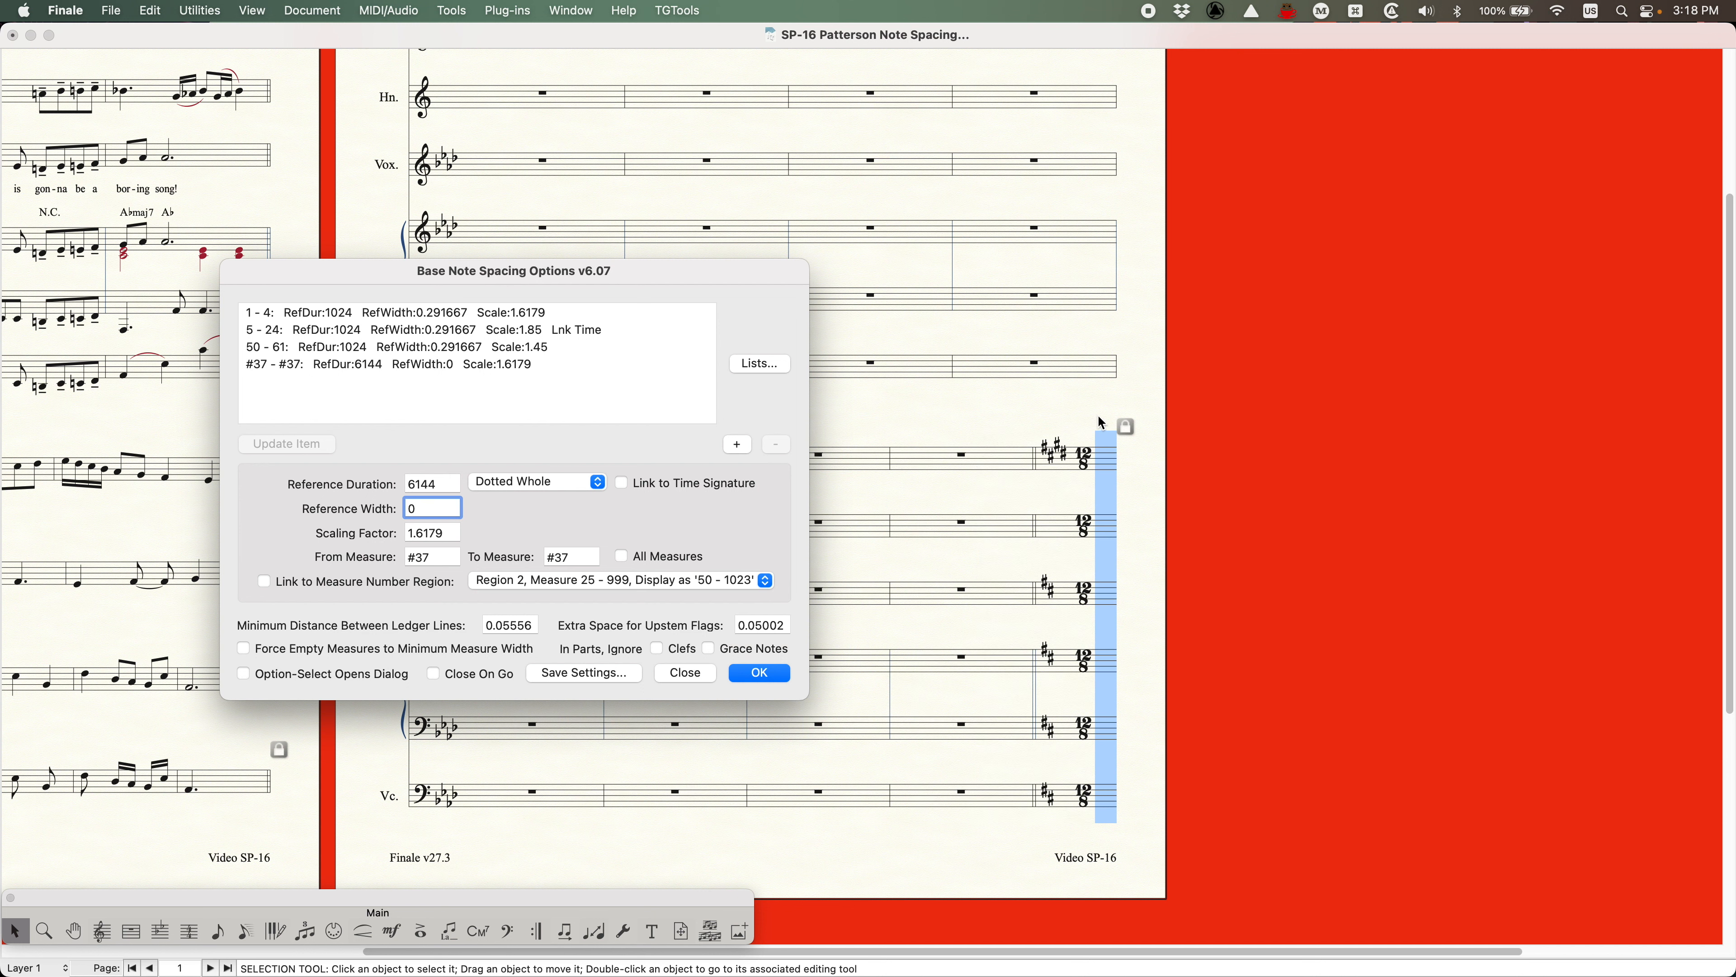
Check the final measure's width in its Measure Attributes and cancel without changes
{"action": "key", "text": "Return"}
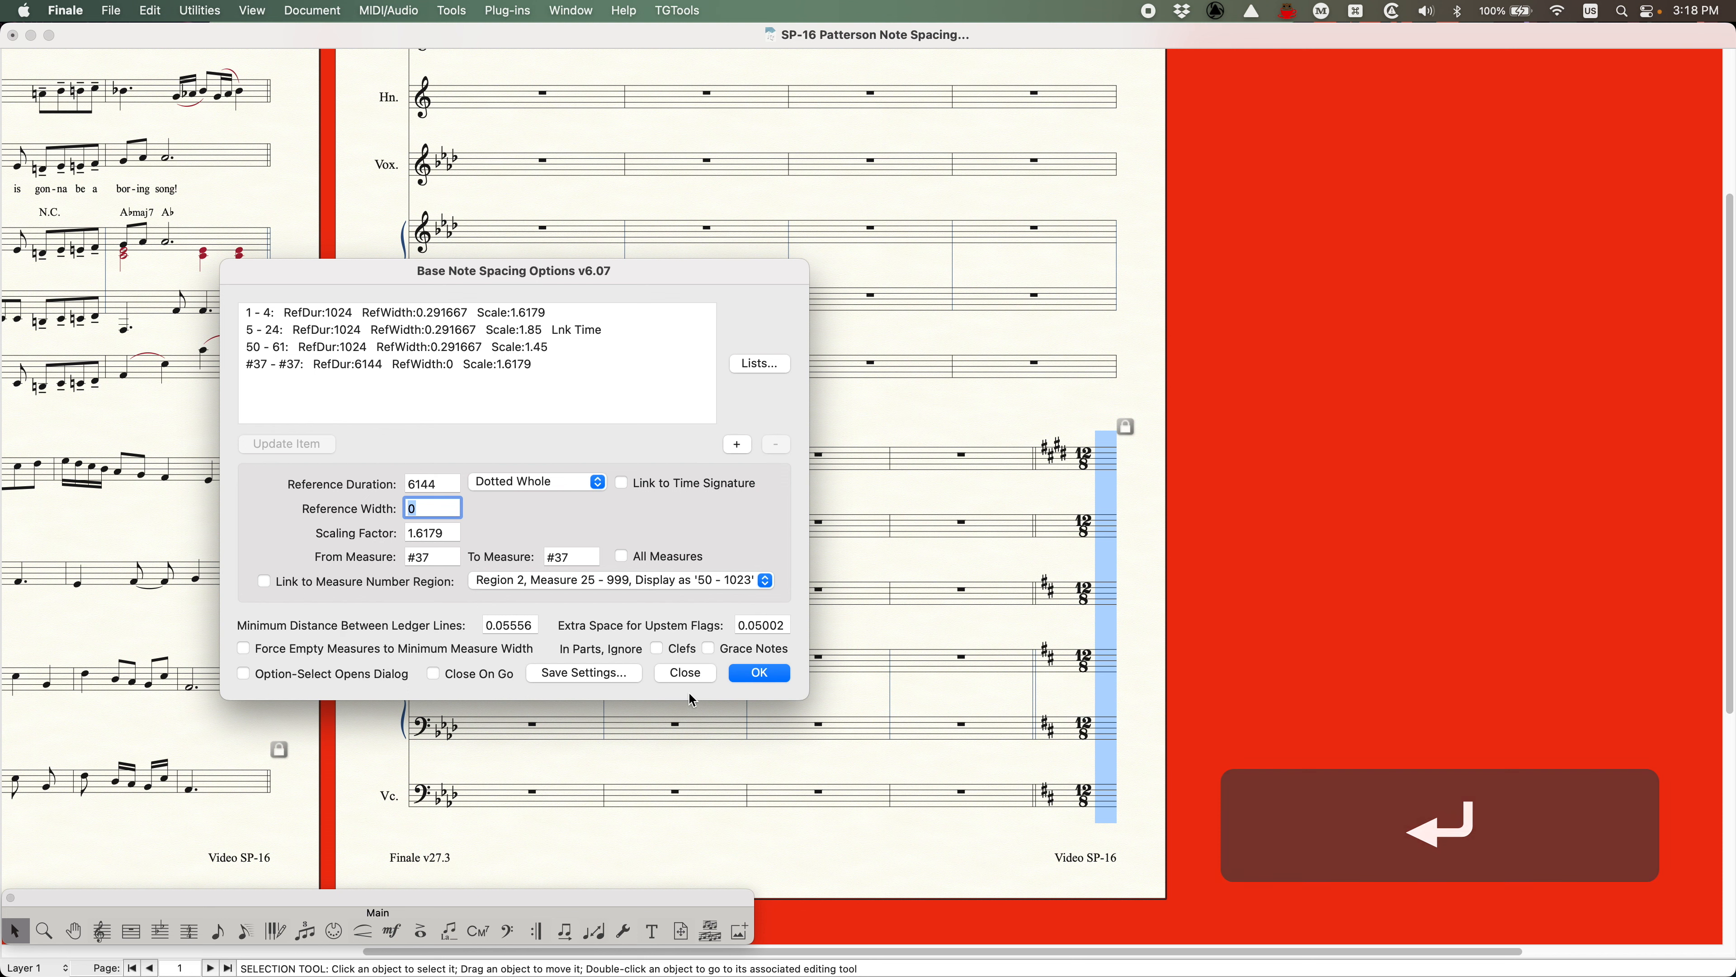
{"action": "left_click", "coordinate": [1044, 551]}
{"action": "key", "text": "Return"}
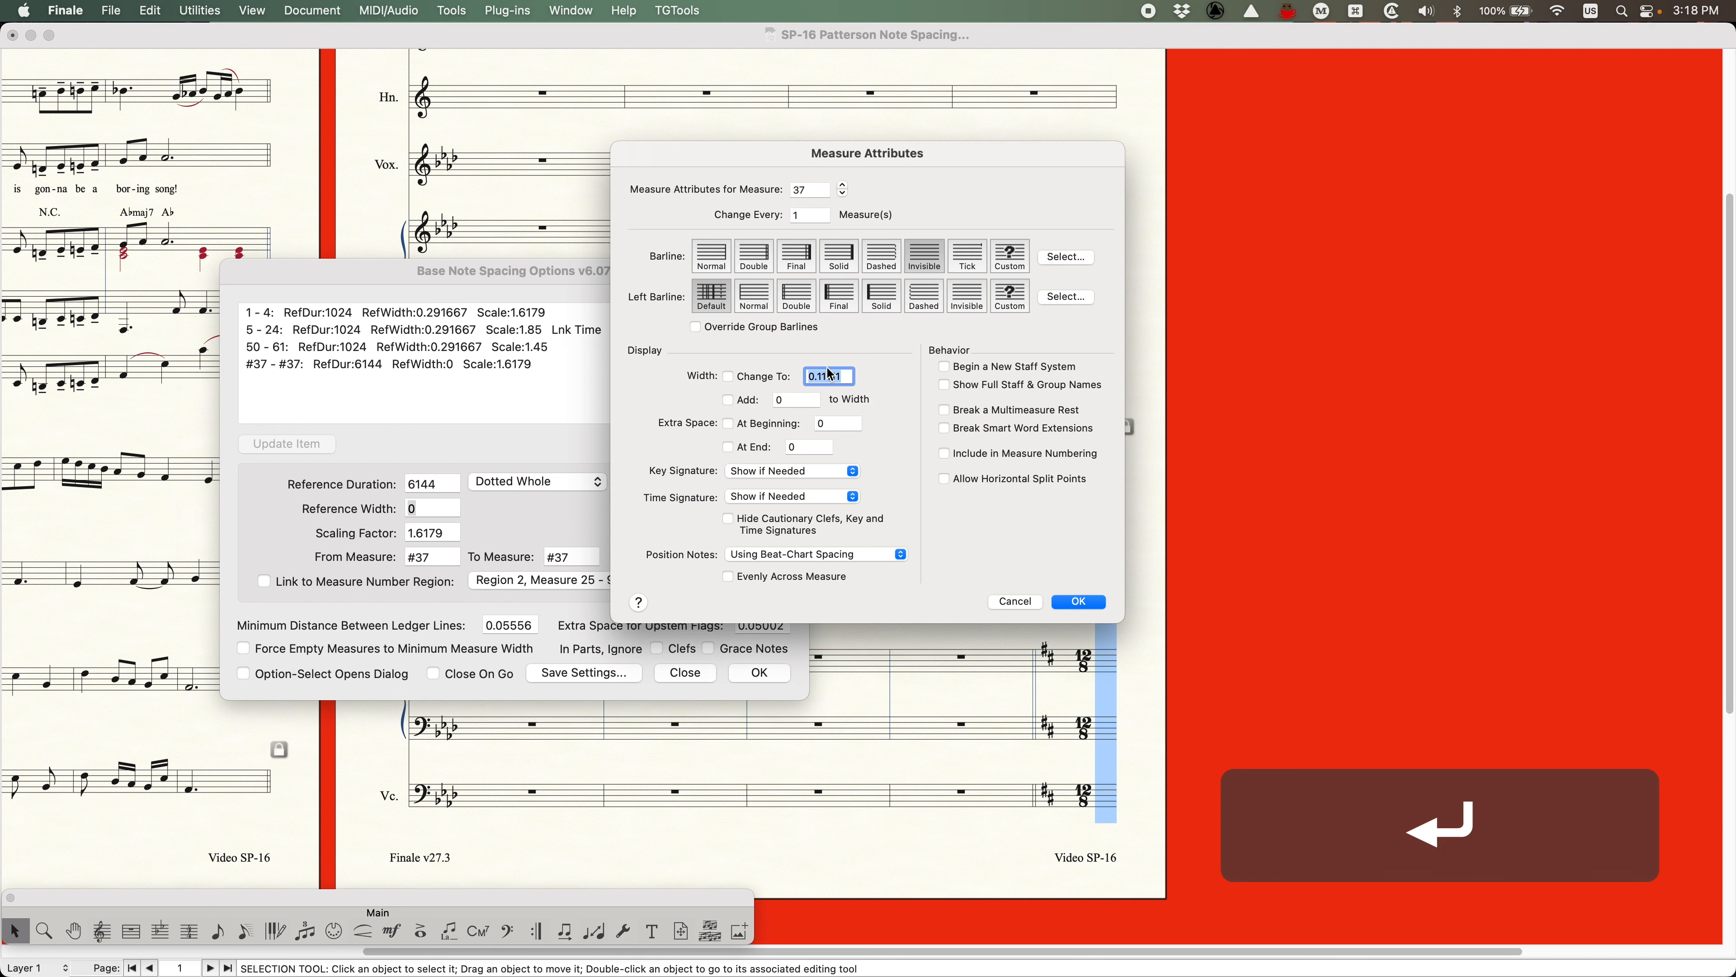
{"action": "left_click", "coordinate": [1015, 601]}
Check the Spacing Before Music value in the Notes & Rests document options and cancel
{"action": "key", "text": "alt+super+a"}
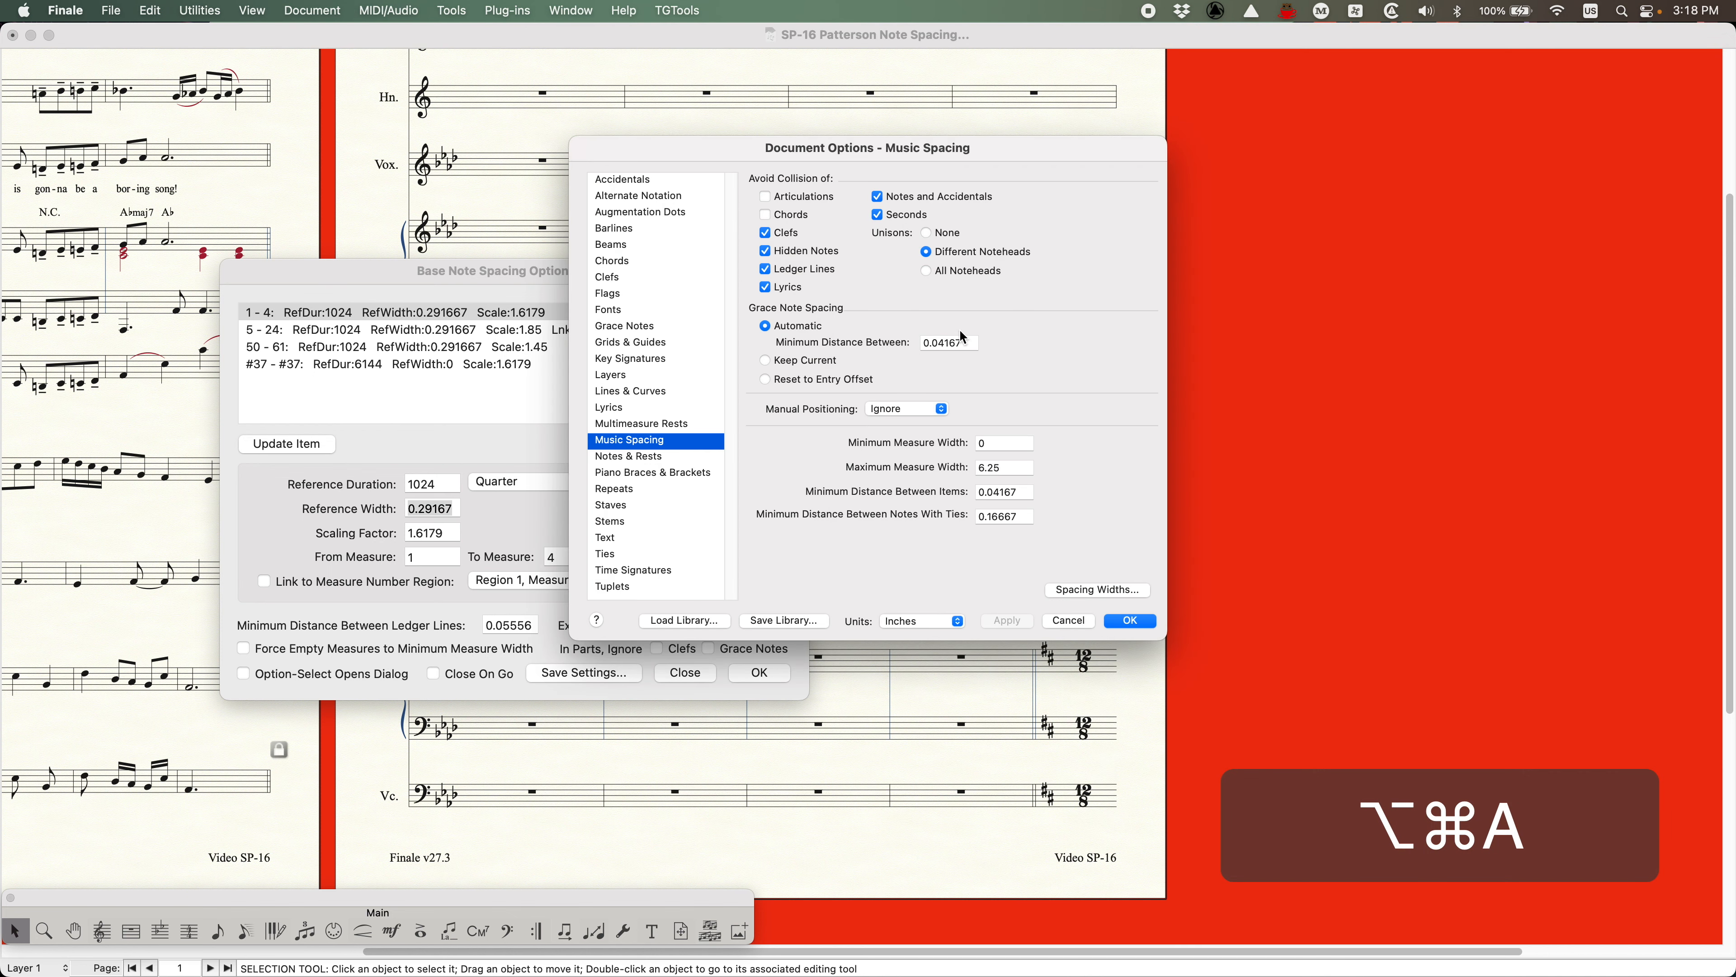
{"action": "key", "text": "Down"}
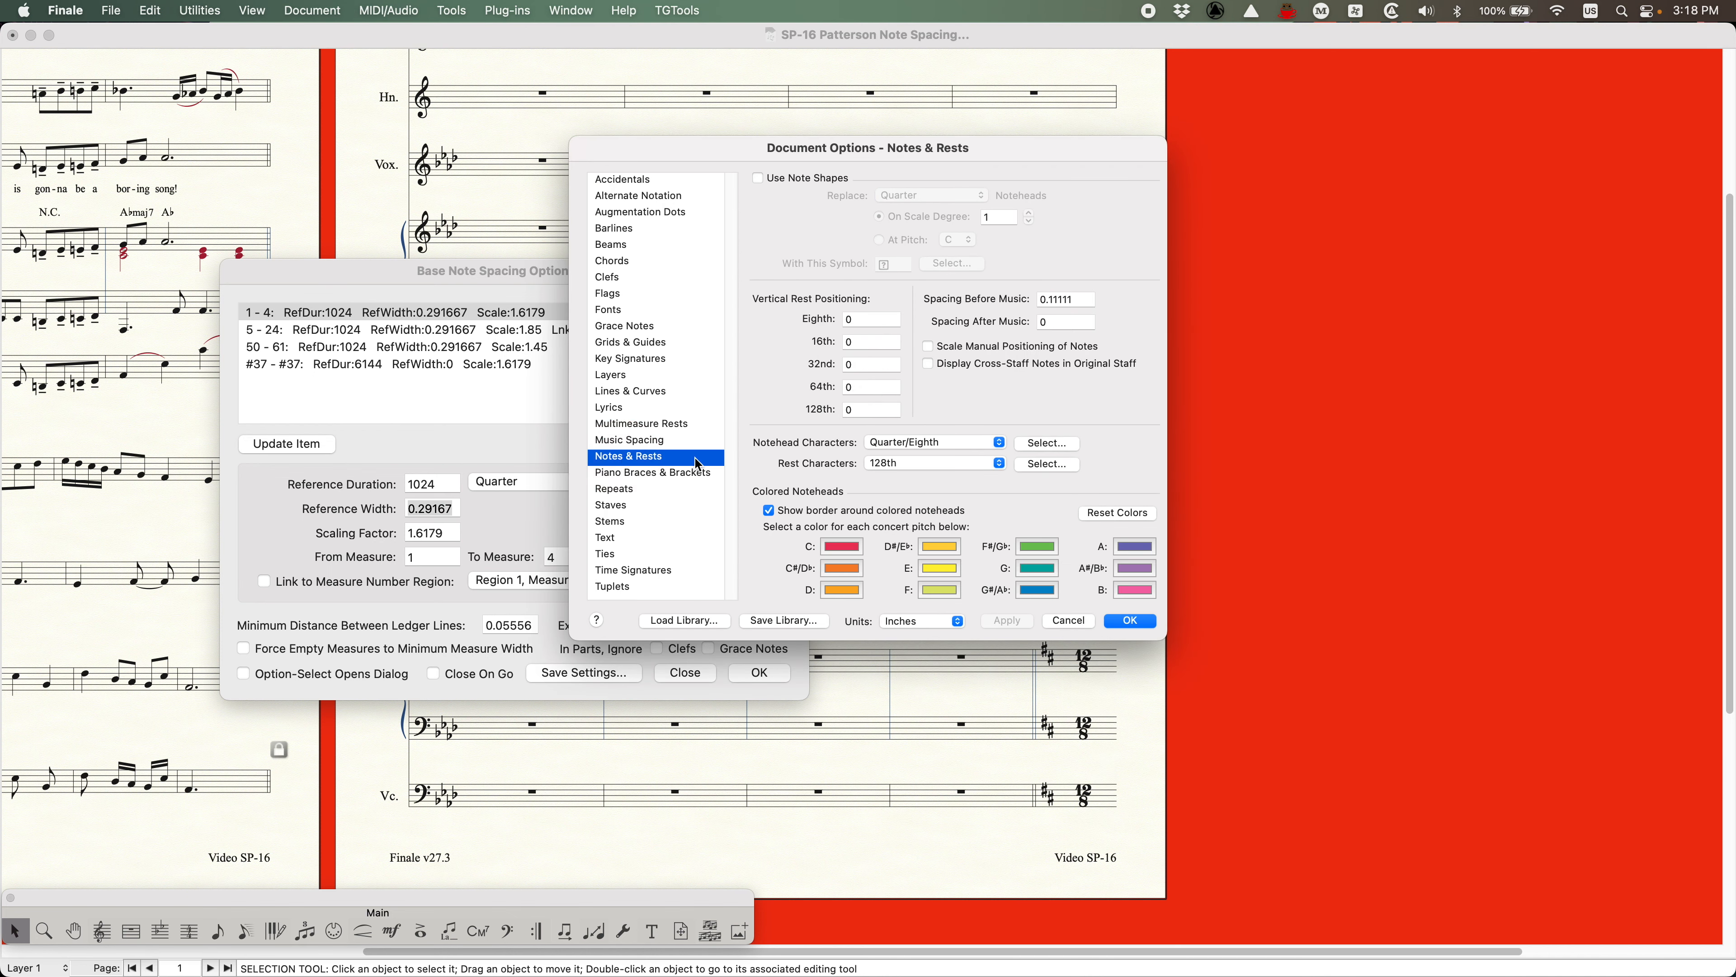
{"action": "left_click_drag", "start_coordinate": [1076, 300], "coordinate": [1027, 299]}
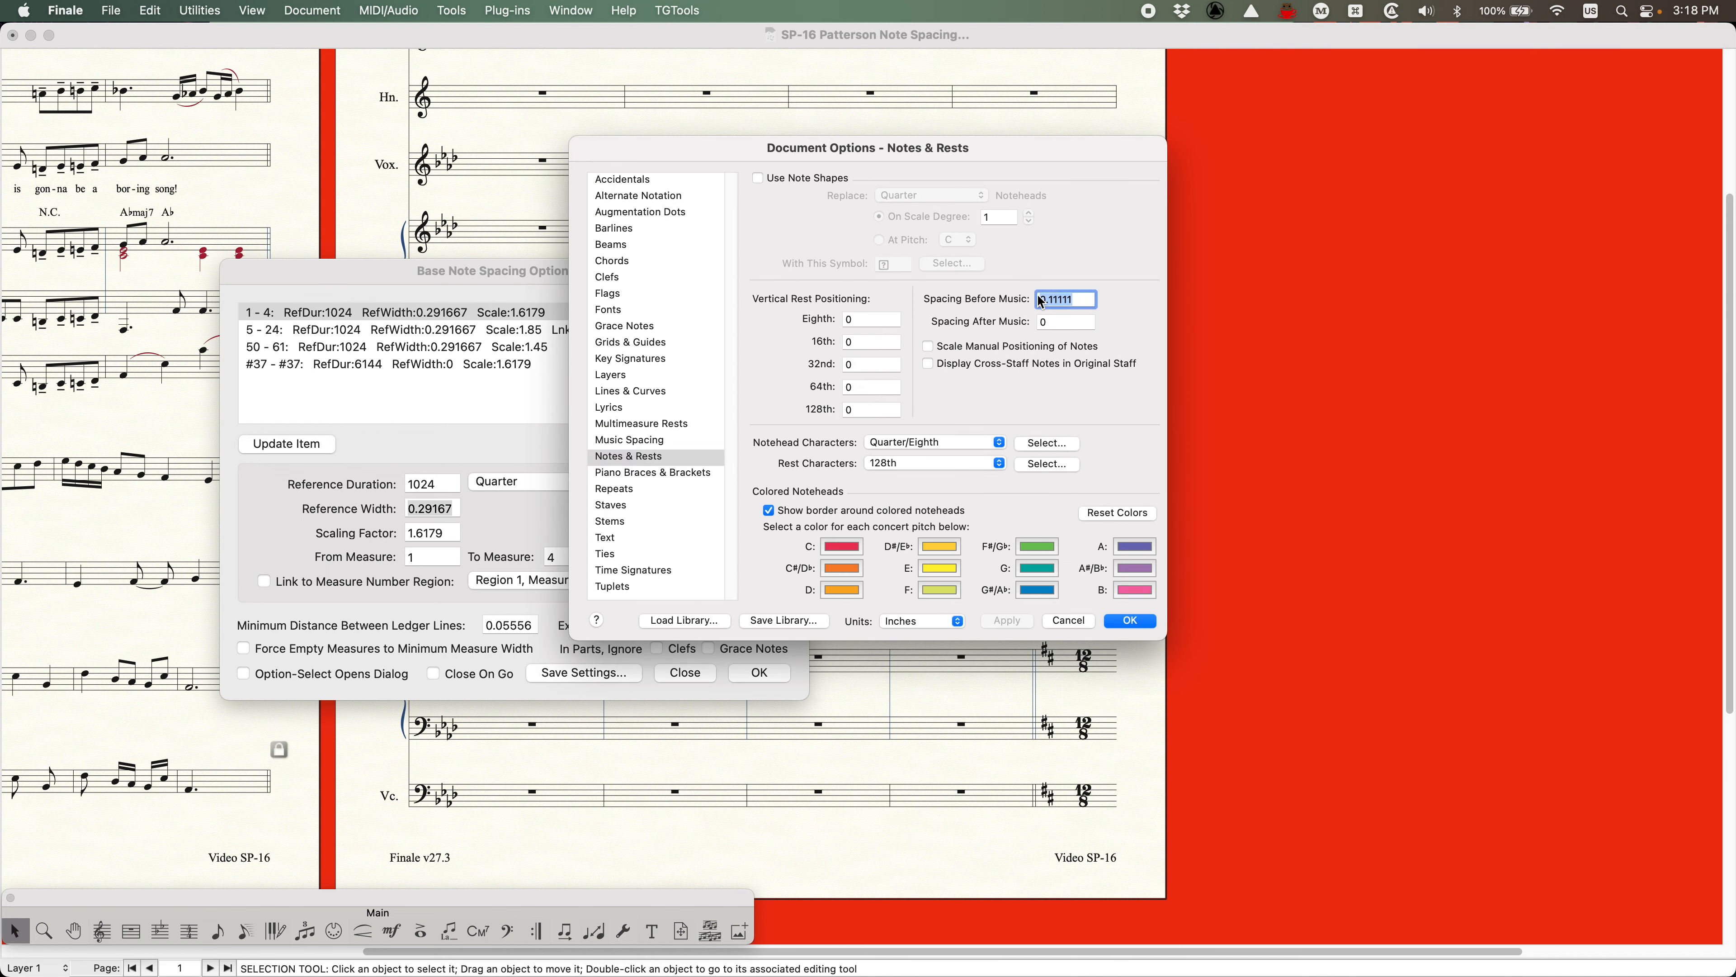
{"action": "left_click", "coordinate": [1069, 620]}
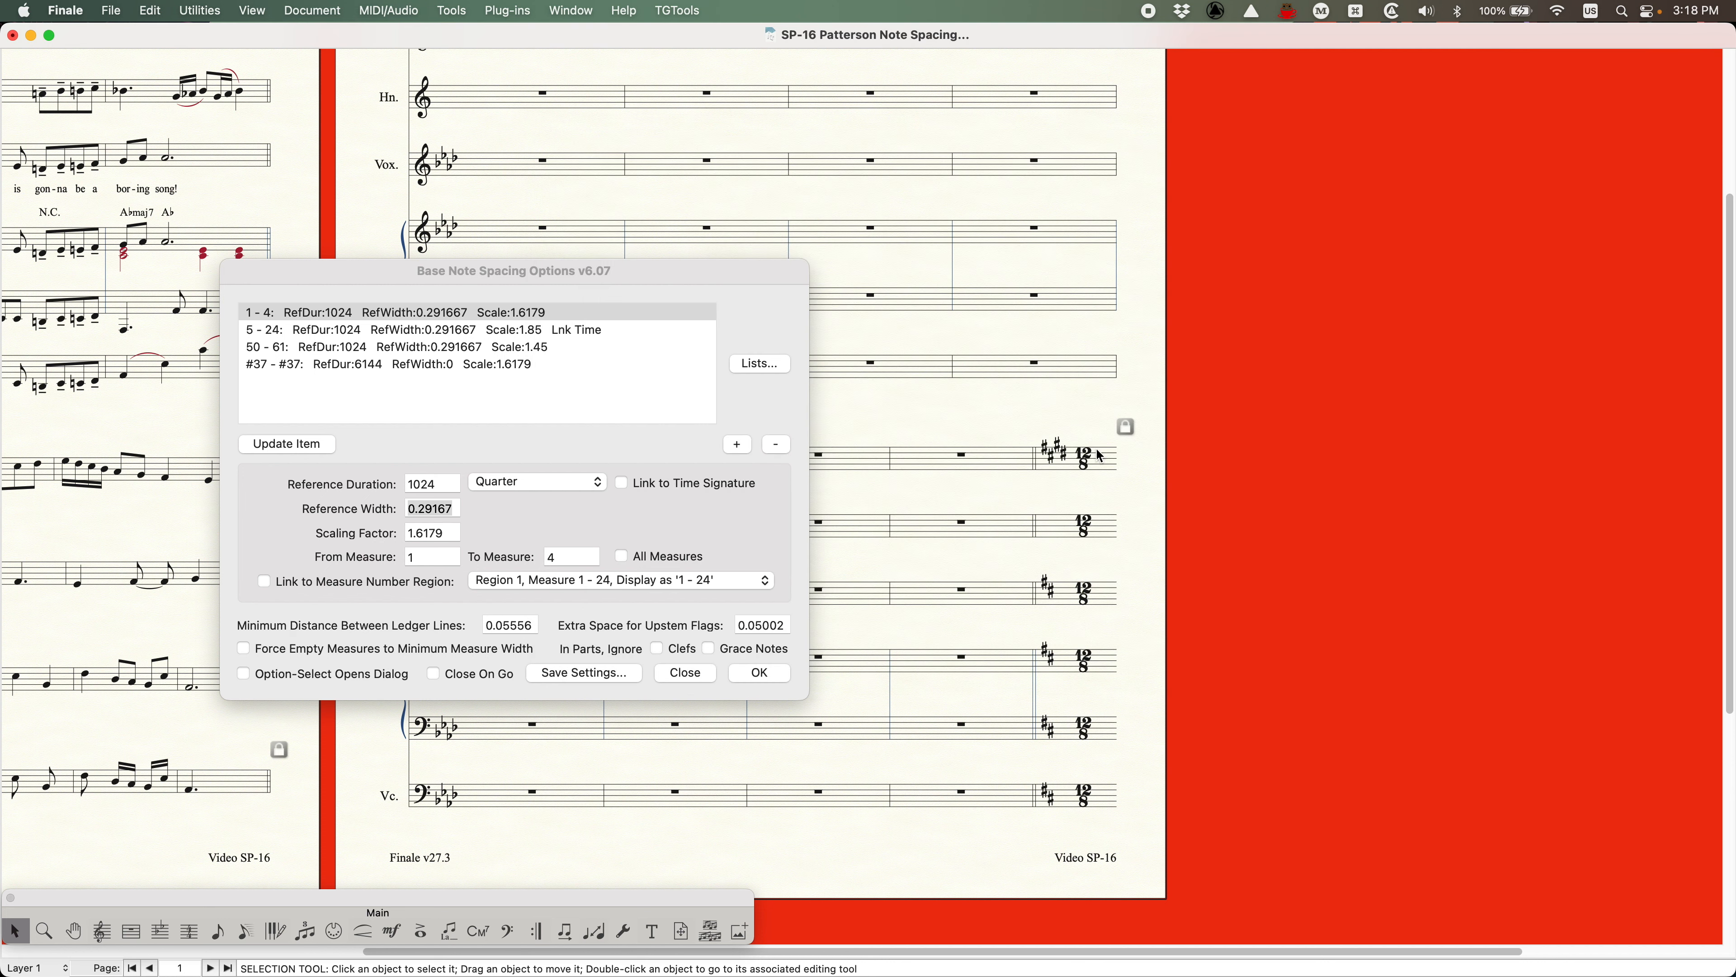
Update the measure #37 spacing item to a reference width of -1 and apply the spacing
{"action": "left_click", "coordinate": [484, 388]}
{"action": "left_click", "coordinate": [449, 366]}
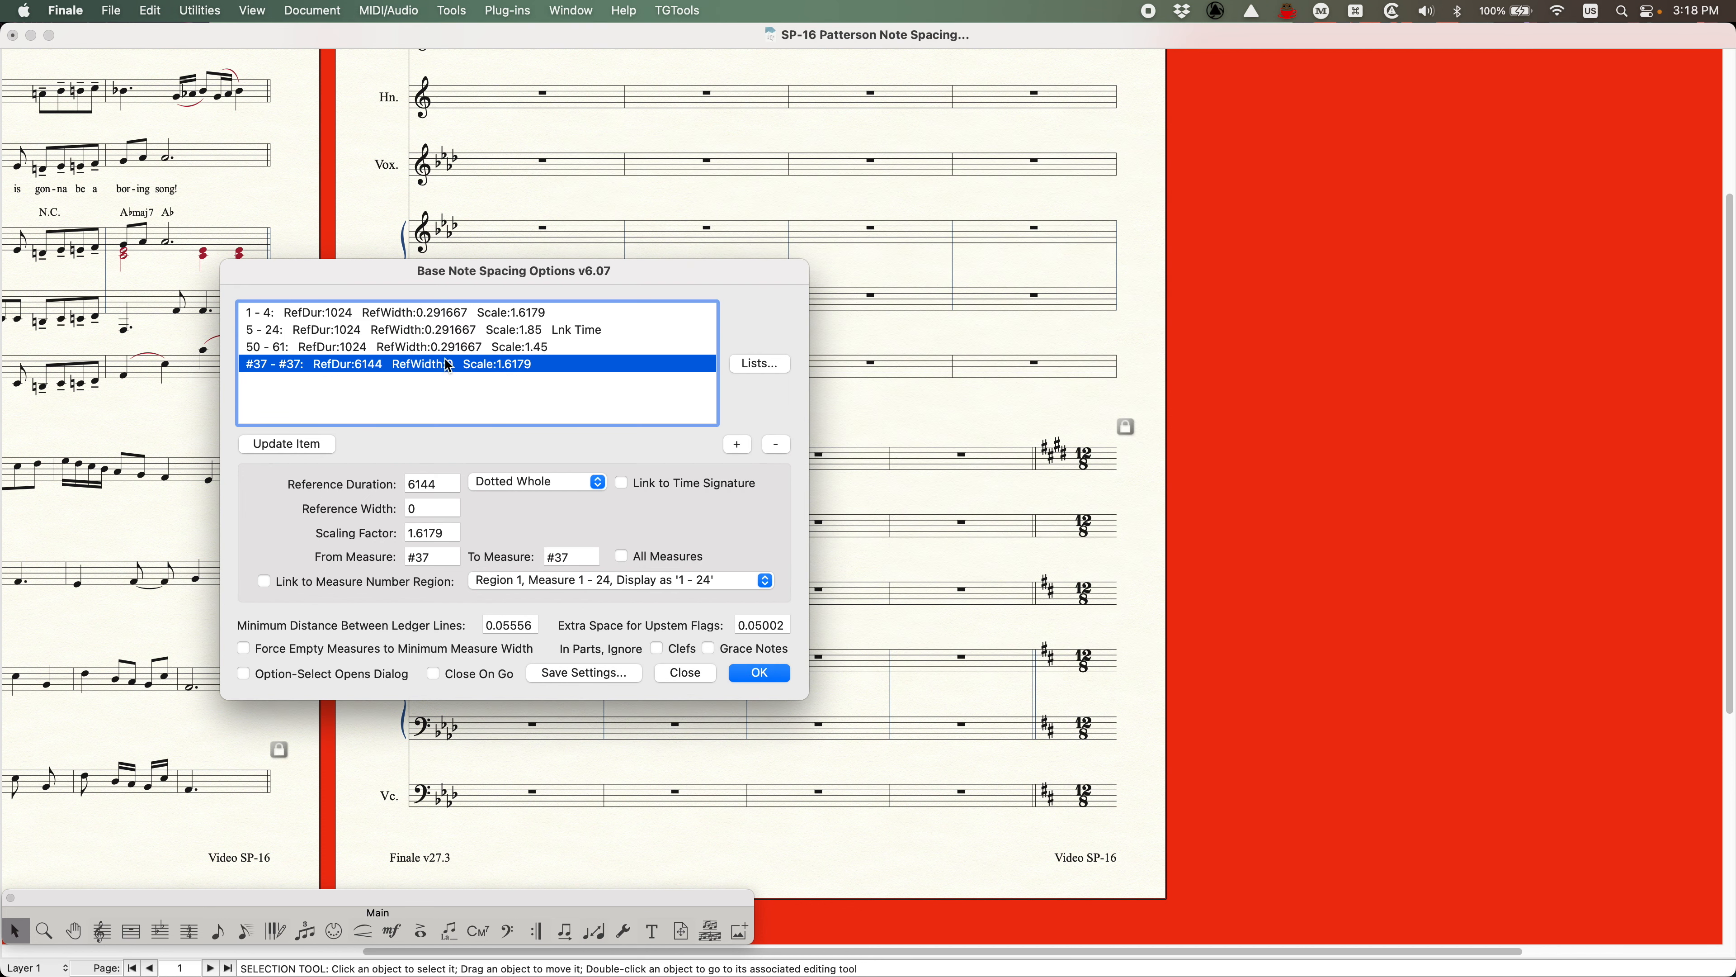
{"action": "left_click", "coordinate": [433, 510]}
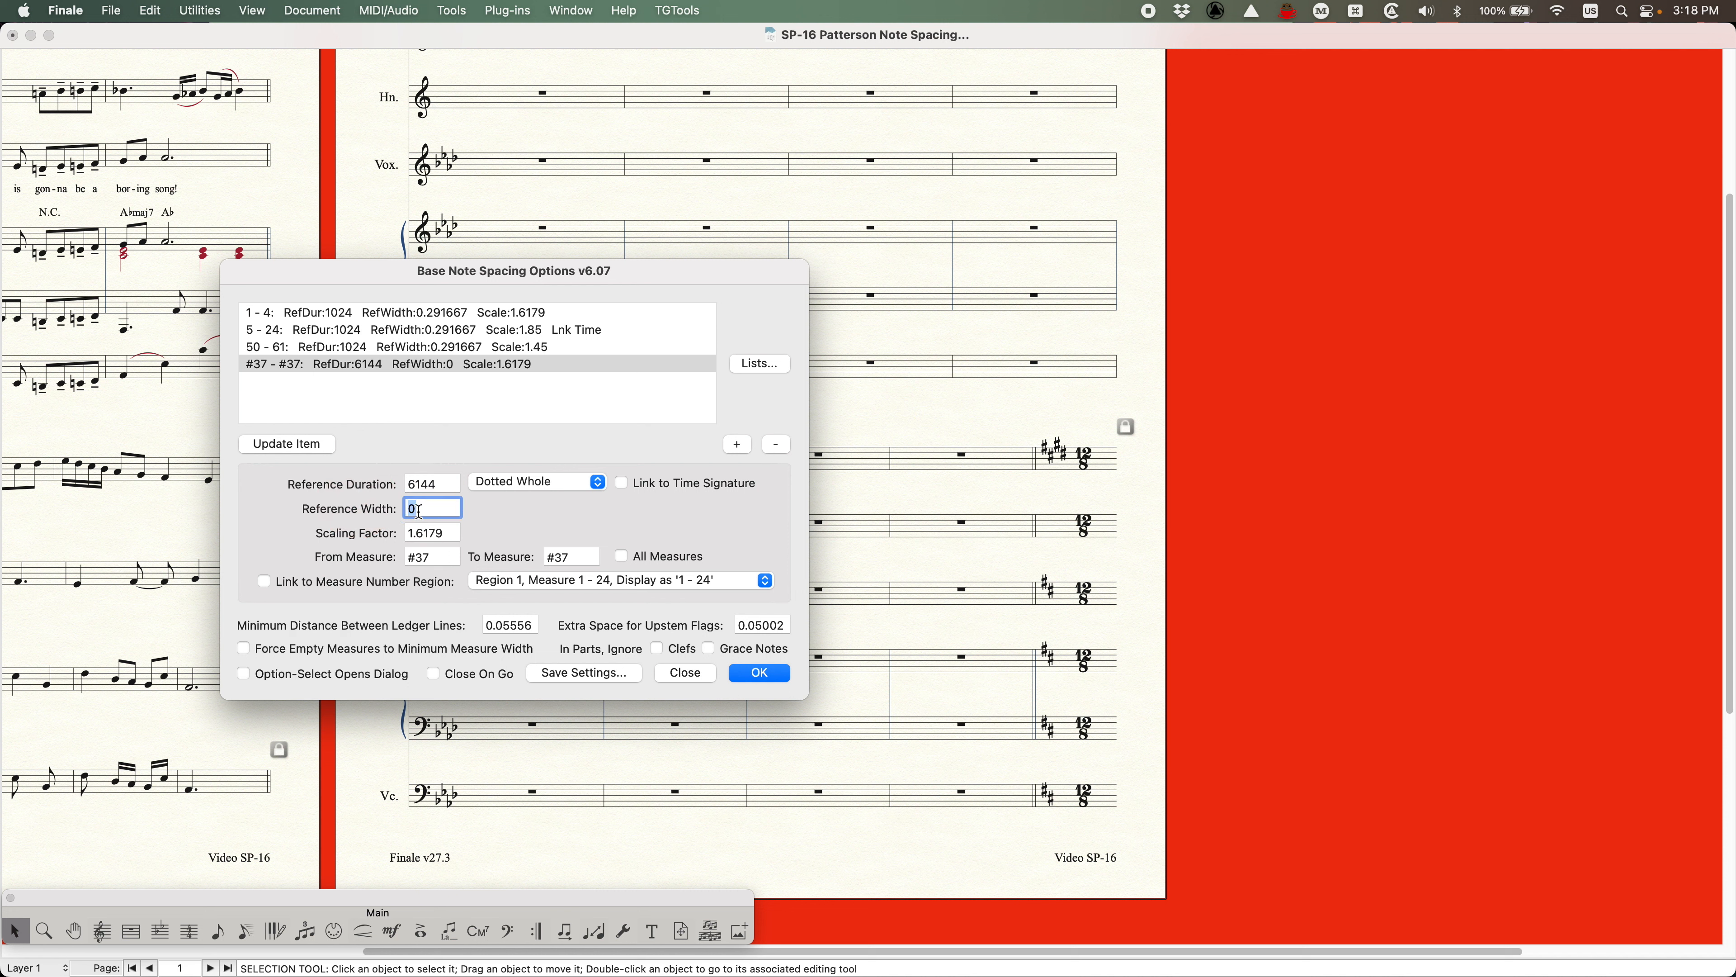
{"action": "type", "text": "-1"}
{"action": "left_click", "coordinate": [291, 450]}
{"action": "left_click", "coordinate": [759, 673]}
Bring up the Measure Attributes for measure 37 to check its width with the negative reference width
{"action": "left_click", "coordinate": [979, 523]}
{"action": "key", "text": "Return"}
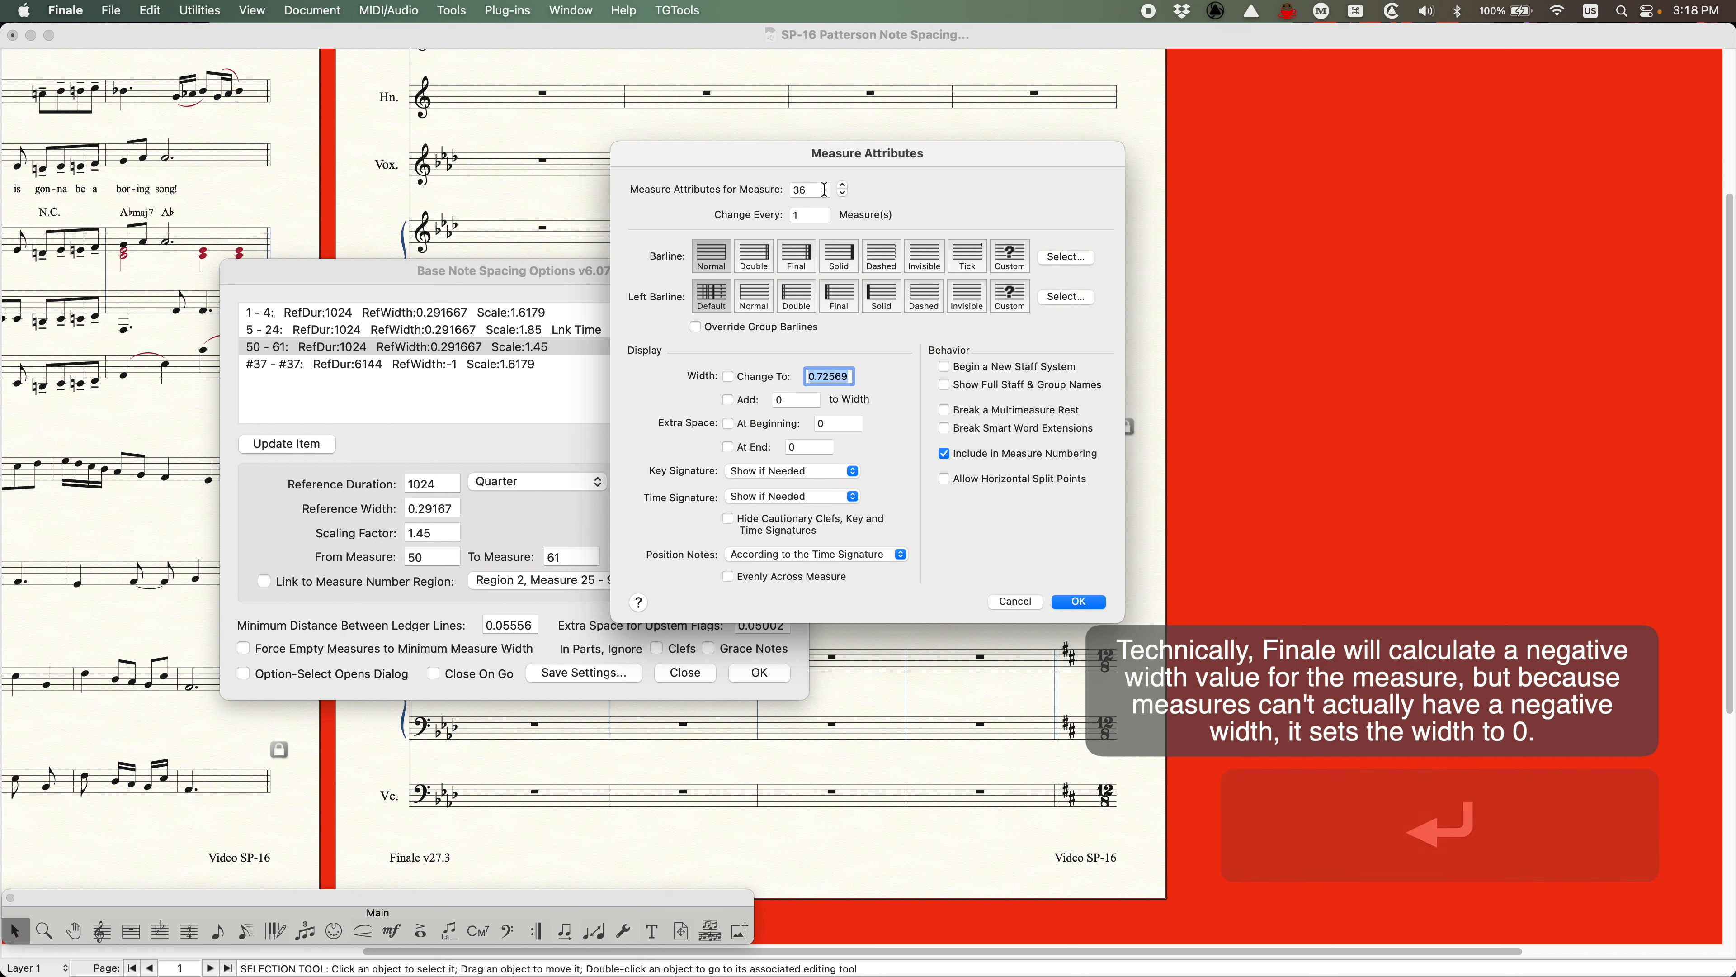
{"action": "left_click", "coordinate": [842, 184]}
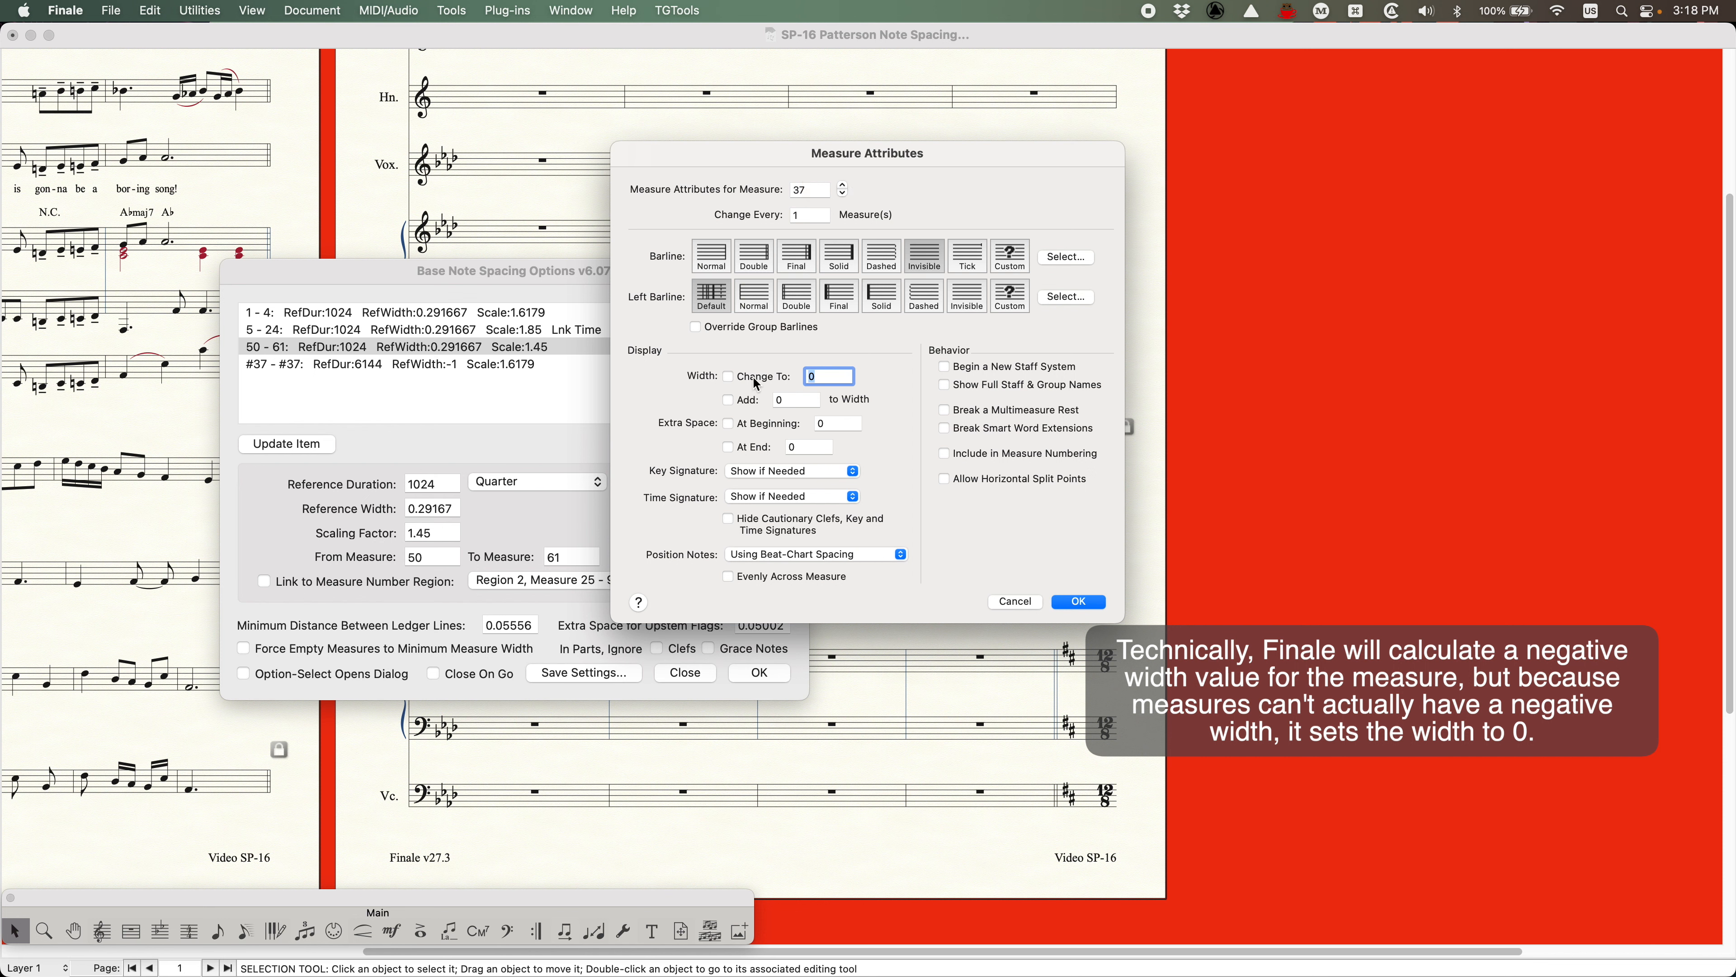
Close the Measure Attributes without changes and respace the entire score with the built-in note spacing
{"action": "left_click", "coordinate": [1023, 601]}
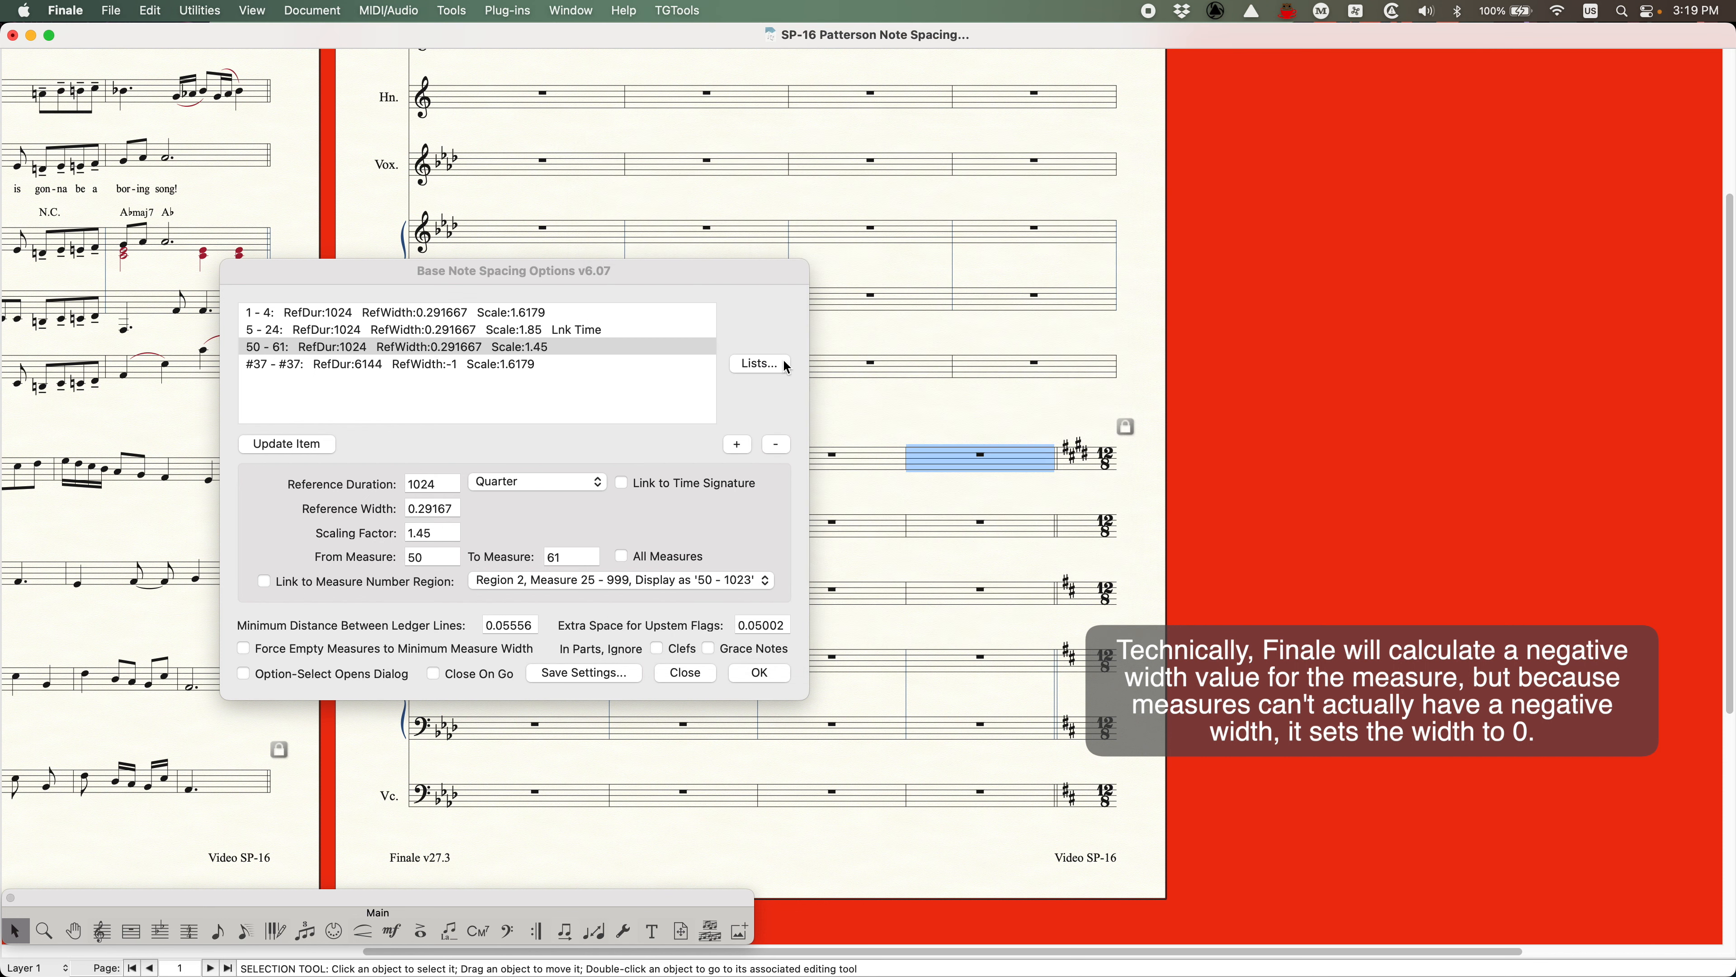
{"action": "left_click", "coordinate": [438, 381]}
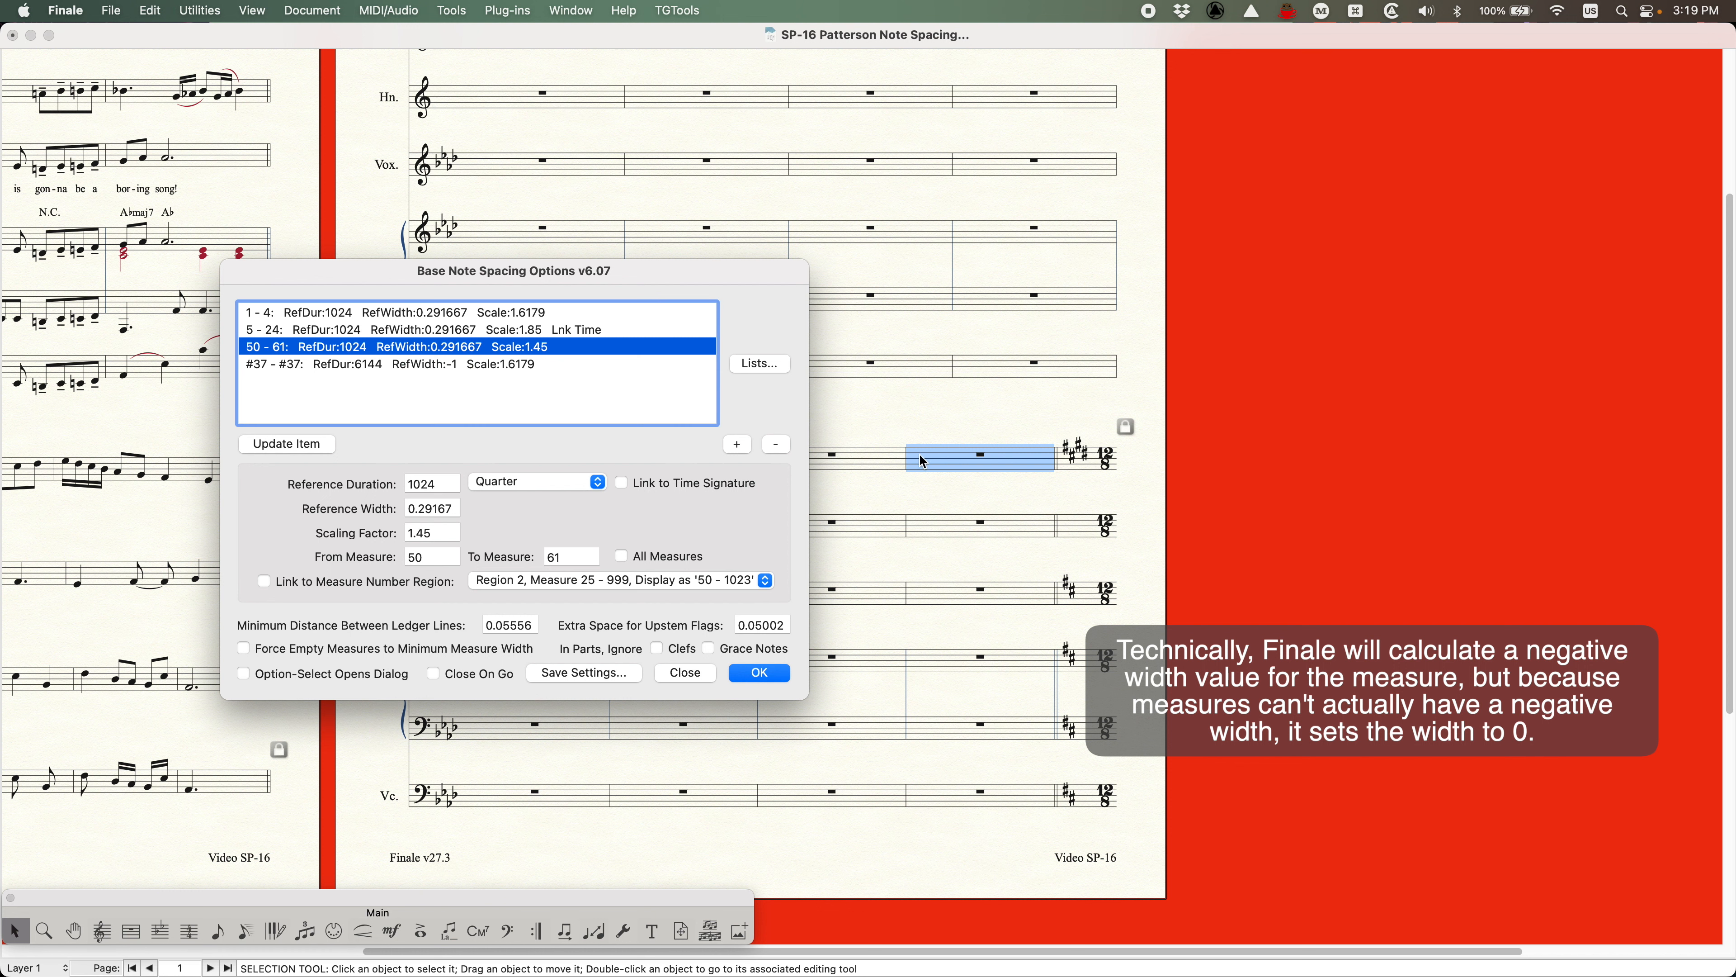
{"action": "scroll", "coordinate": [916, 458], "scroll_direction": "left", "scroll_amount": 5}
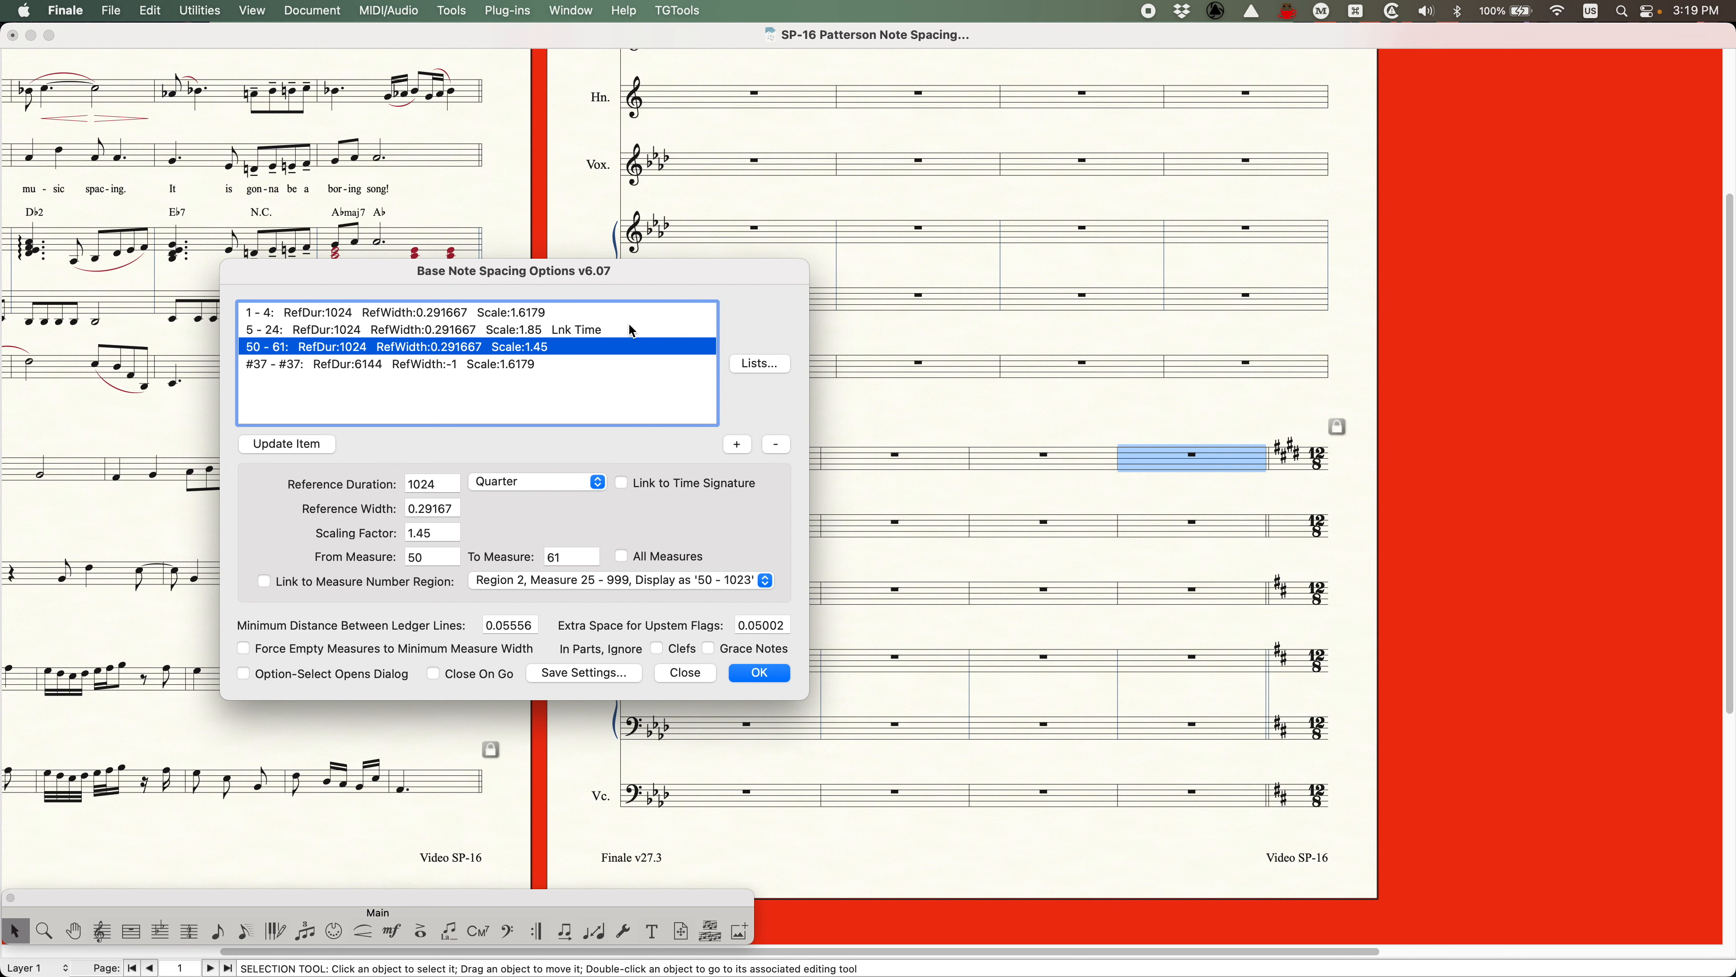
{"action": "left_click", "coordinate": [763, 208]}
{"action": "left_click_drag", "start_coordinate": [718, 278], "coordinate": [936, 385]}
{"action": "key", "text": "super+a"}
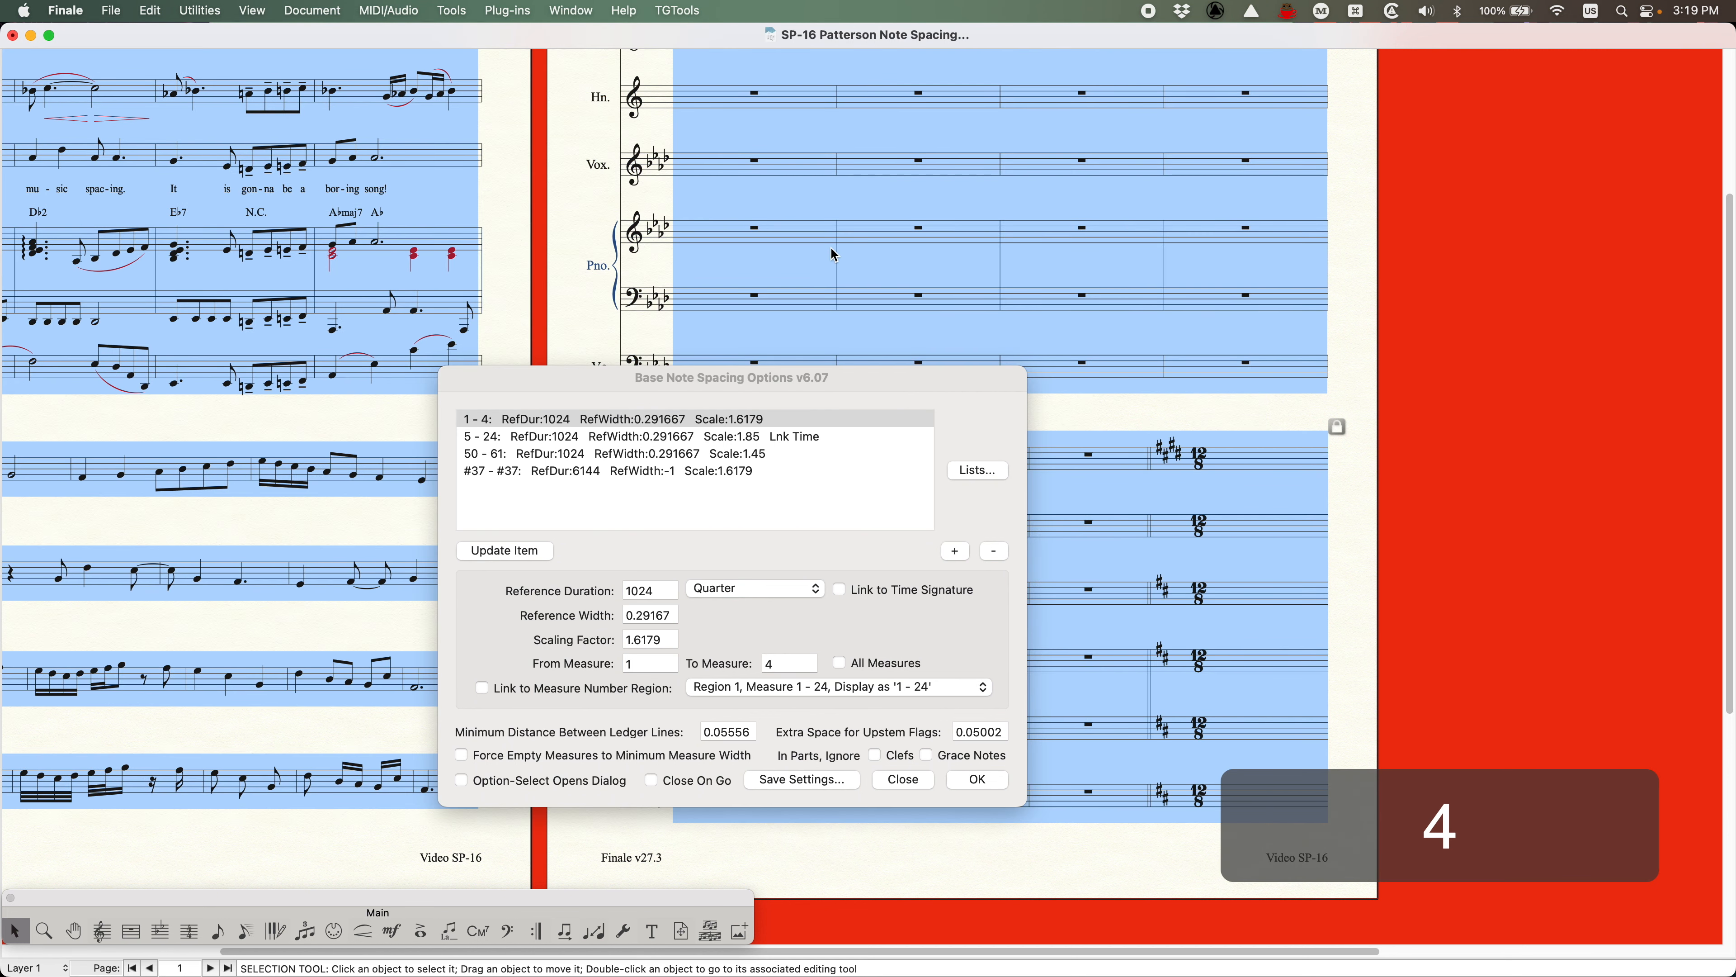
{"action": "left_click", "coordinate": [867, 264]}
{"action": "left_click_drag", "start_coordinate": [848, 381], "coordinate": [648, 243]}
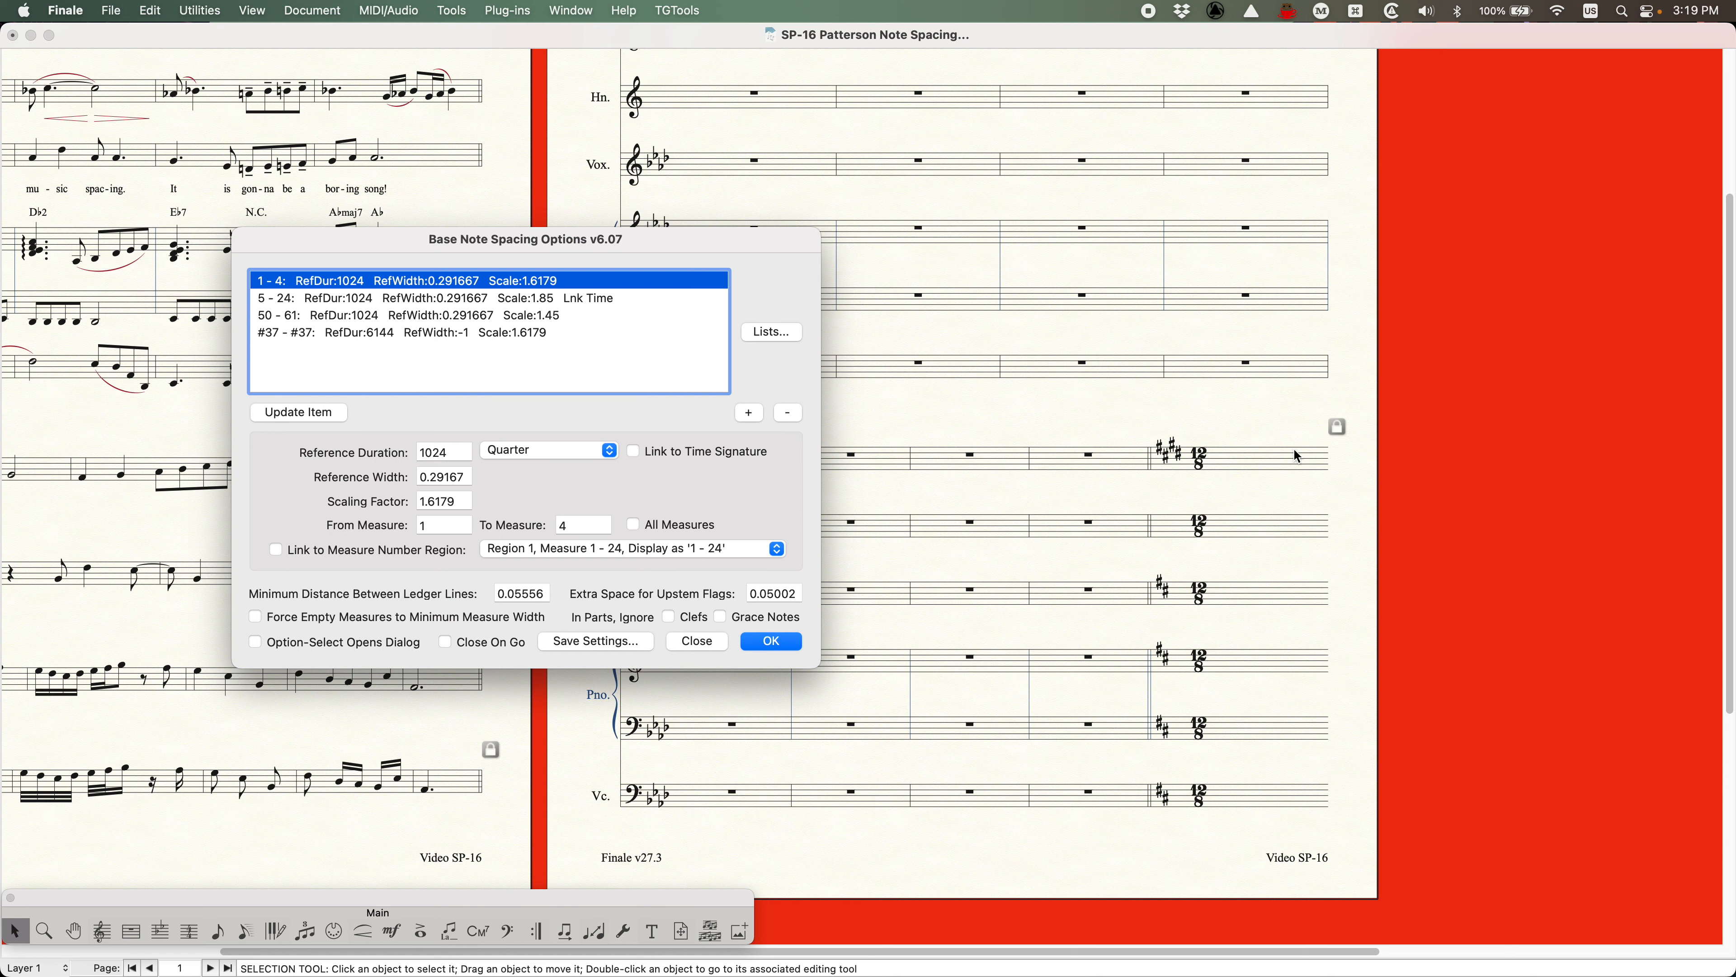
Check measure 37's width in the Measure Attributes after the built-in respacing, and cancel
{"action": "left_click", "coordinate": [1268, 472]}
{"action": "left_click", "coordinate": [1268, 473]}
{"action": "key", "text": "Return"}
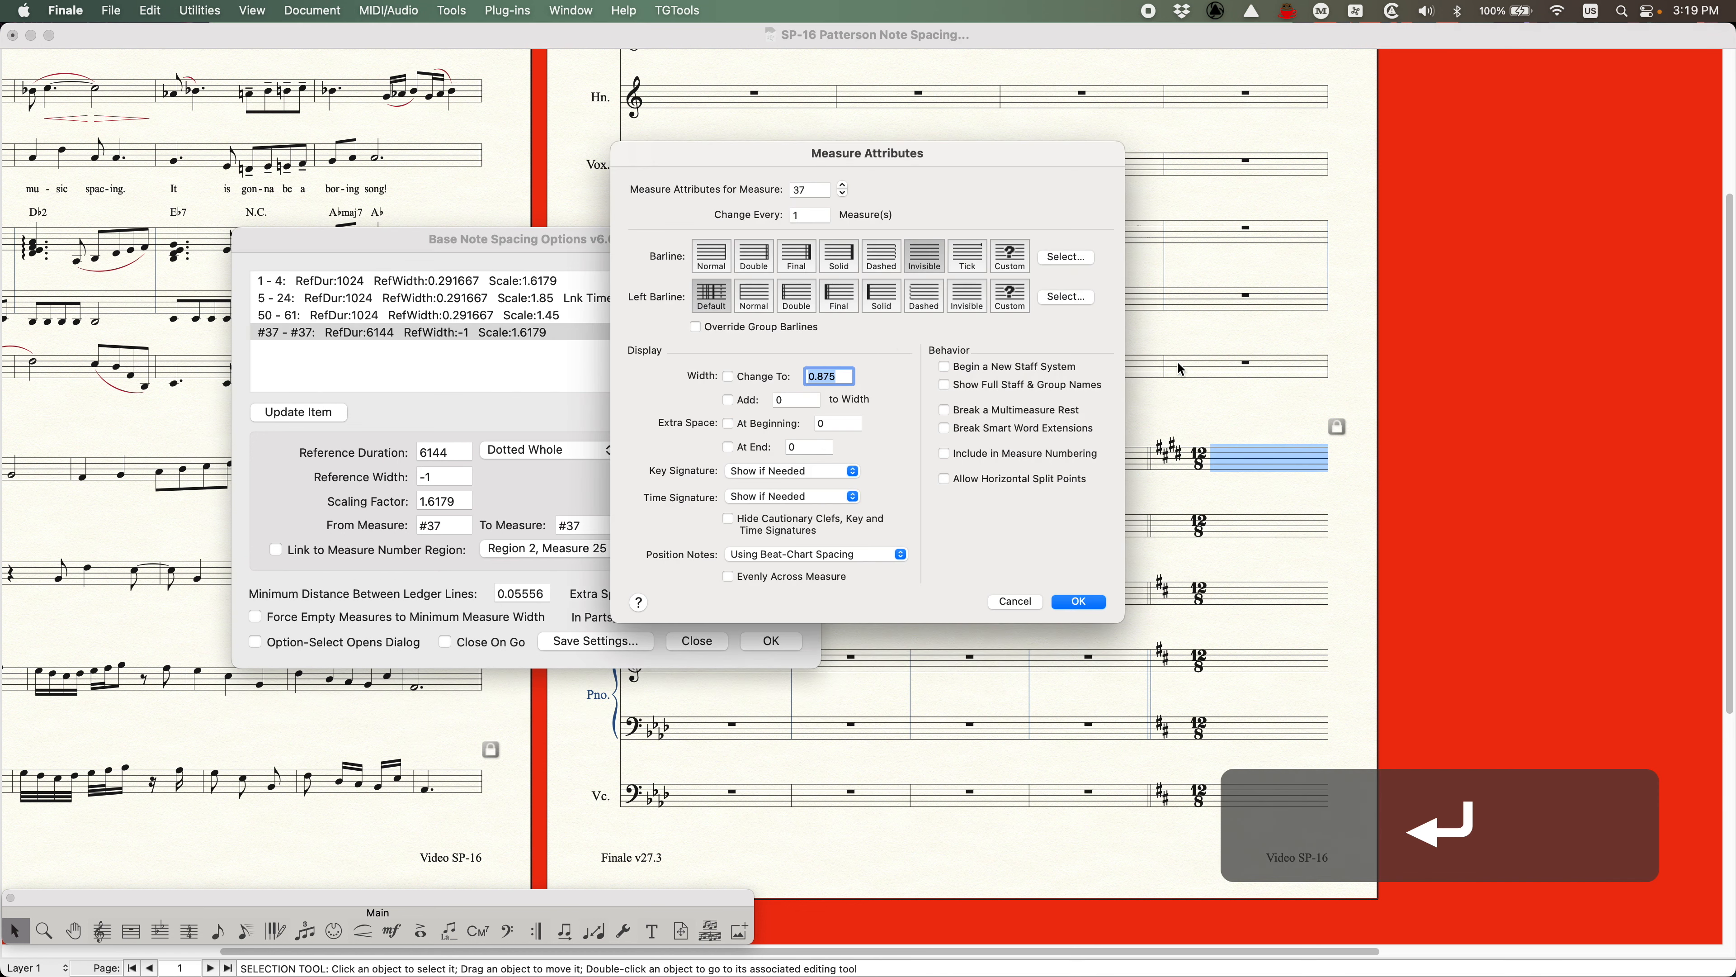
{"action": "left_click", "coordinate": [1014, 601]}
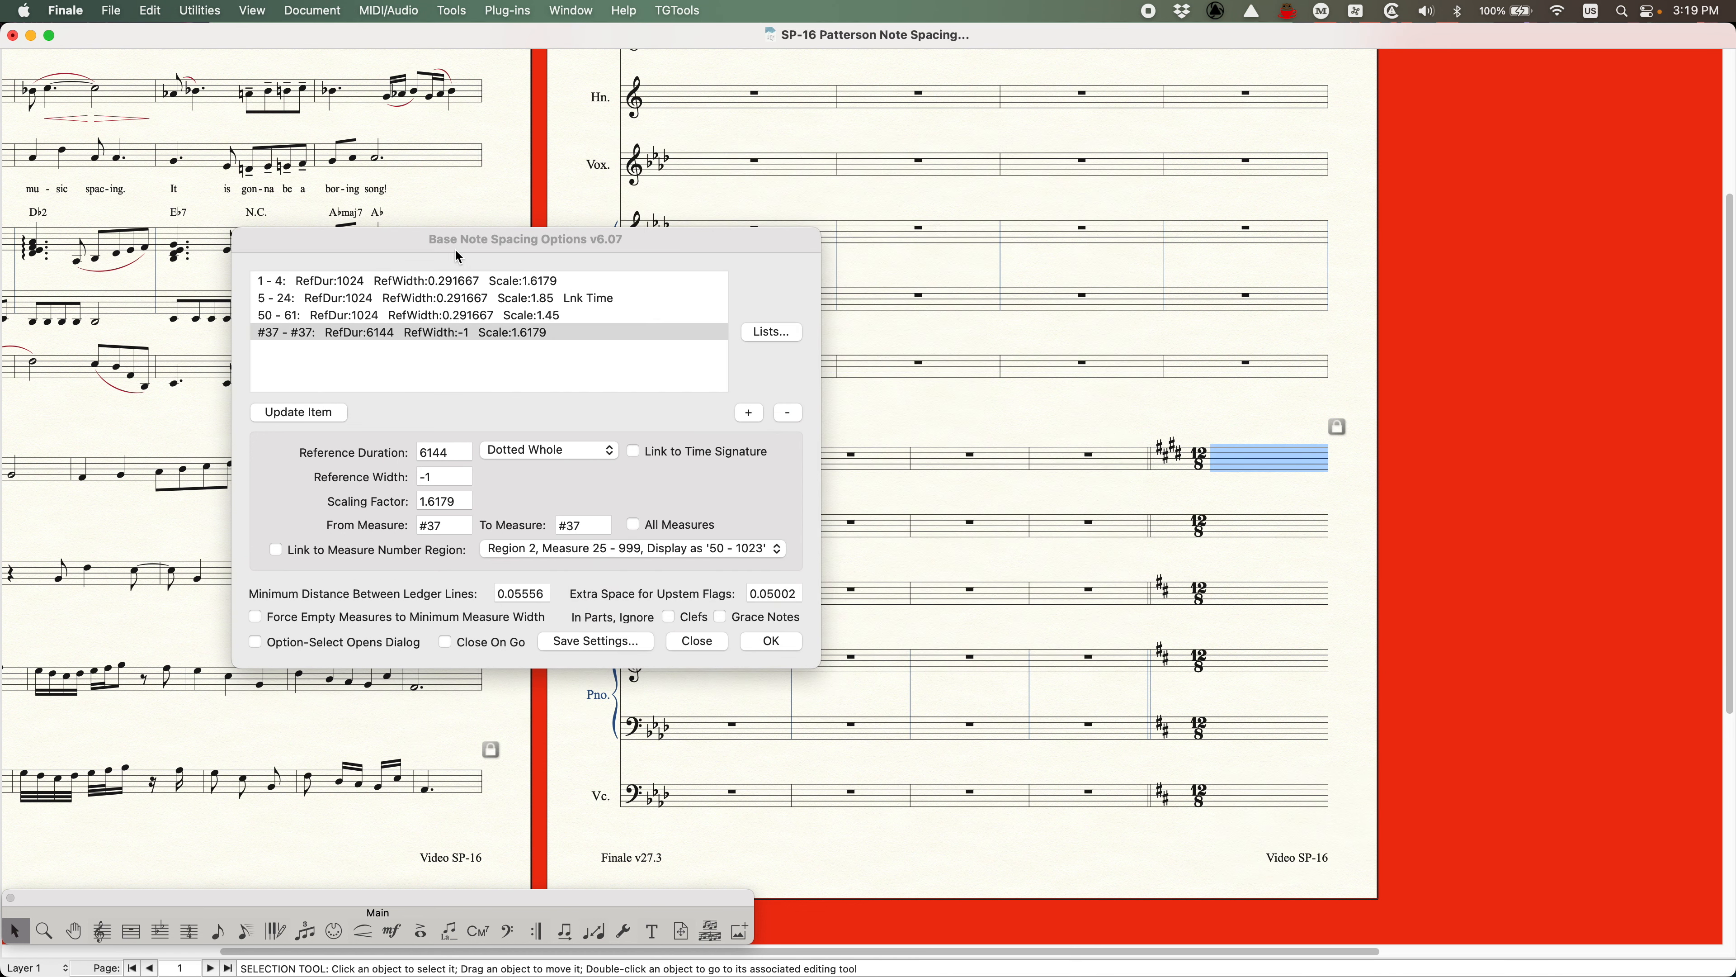
Deselect the final measure and reapply the plug-in's stored note spacing to the whole score
{"action": "left_click", "coordinate": [445, 250]}
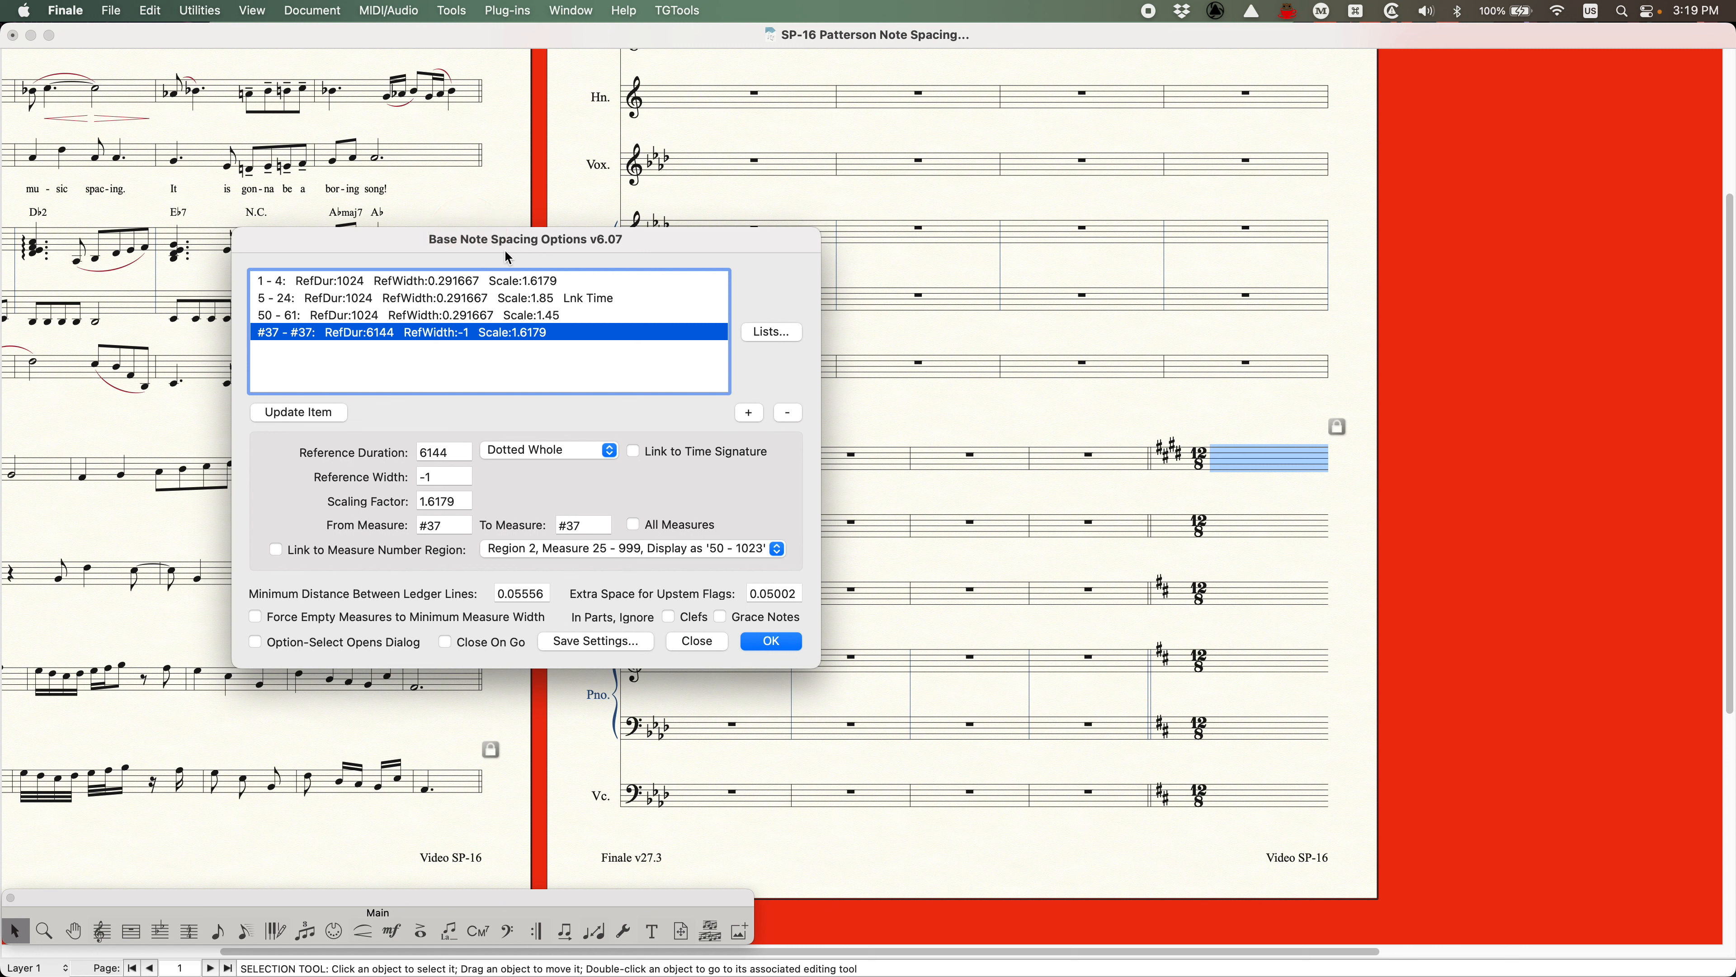
{"action": "left_click", "coordinate": [846, 200]}
{"action": "left_click", "coordinate": [844, 197]}
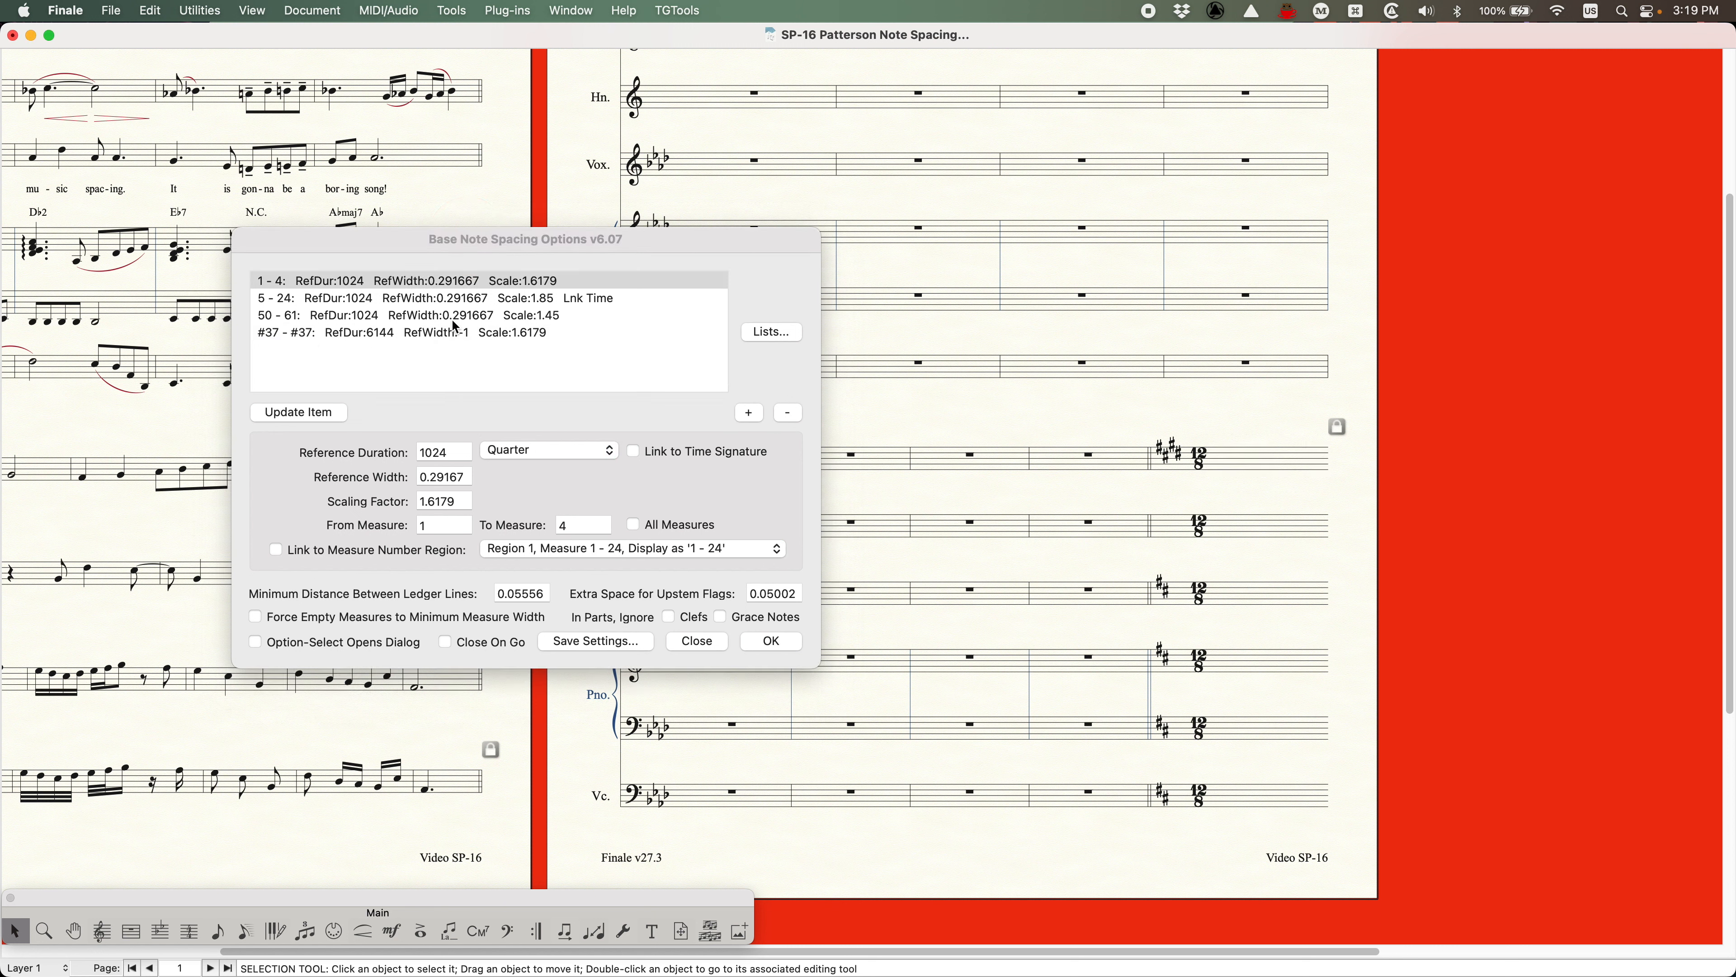
{"action": "left_click", "coordinate": [771, 641]}
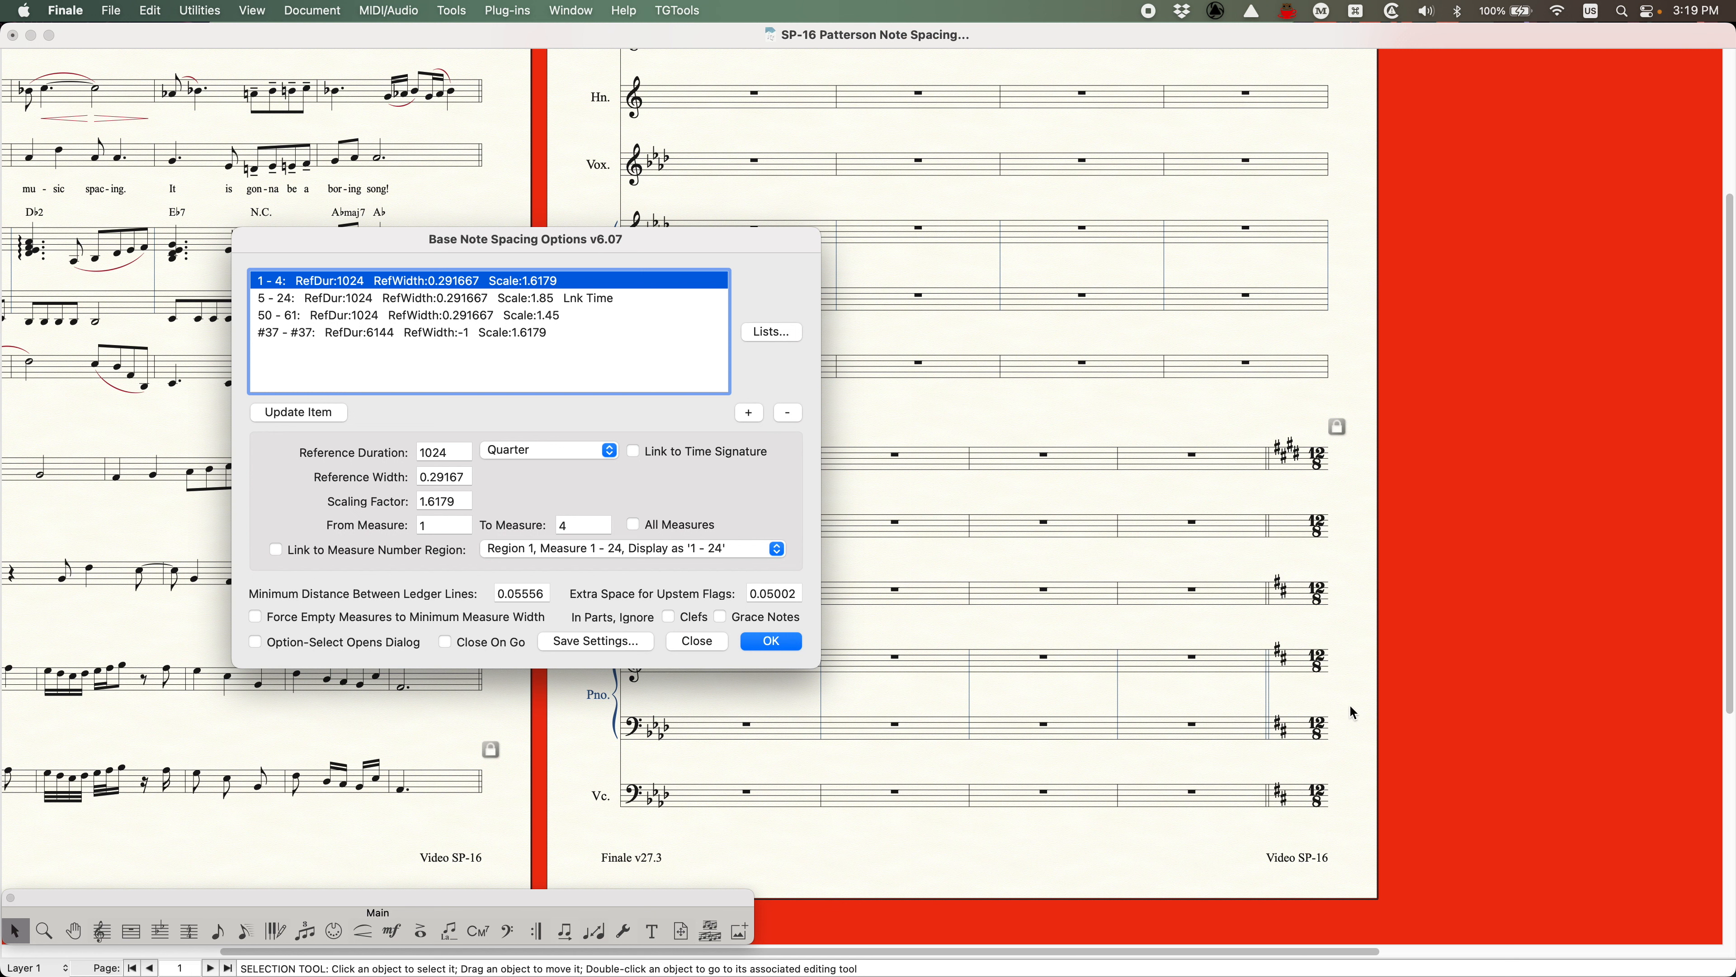
Bring both score pages into view beside the options dialog and respace the whole score with the built-in note spacing
{"action": "left_click_drag", "start_coordinate": [356, 237], "coordinate": [595, 250]}
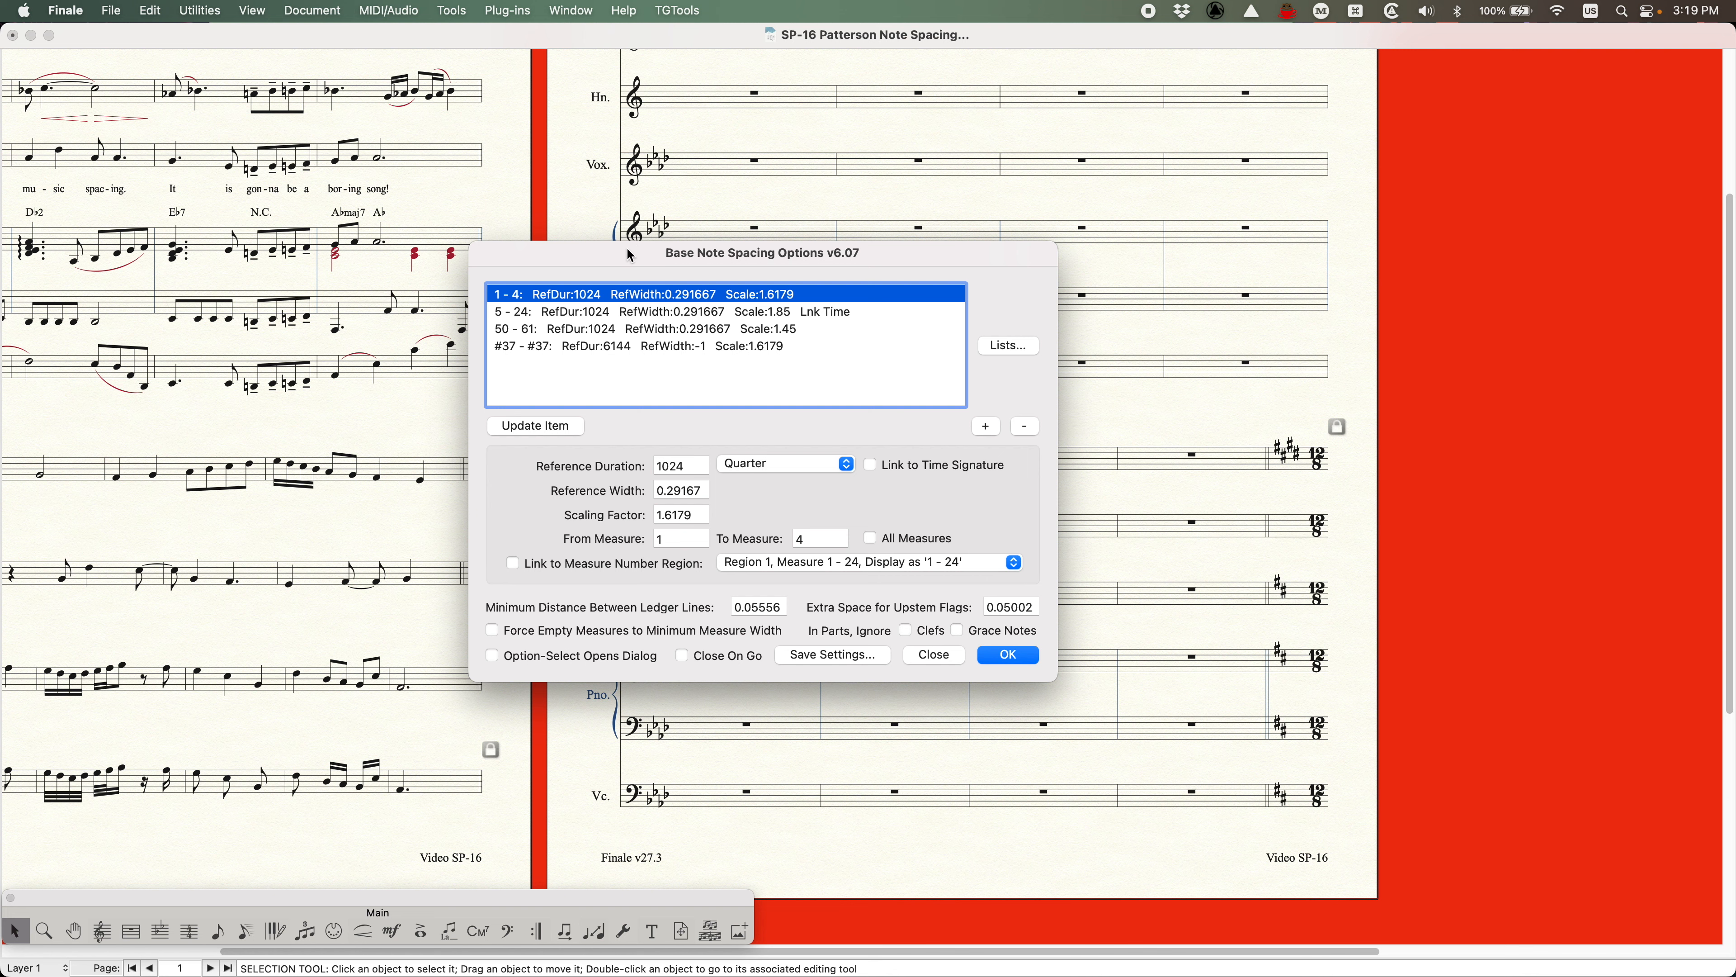
{"action": "left_click_drag", "start_coordinate": [631, 256], "coordinate": [661, 256]}
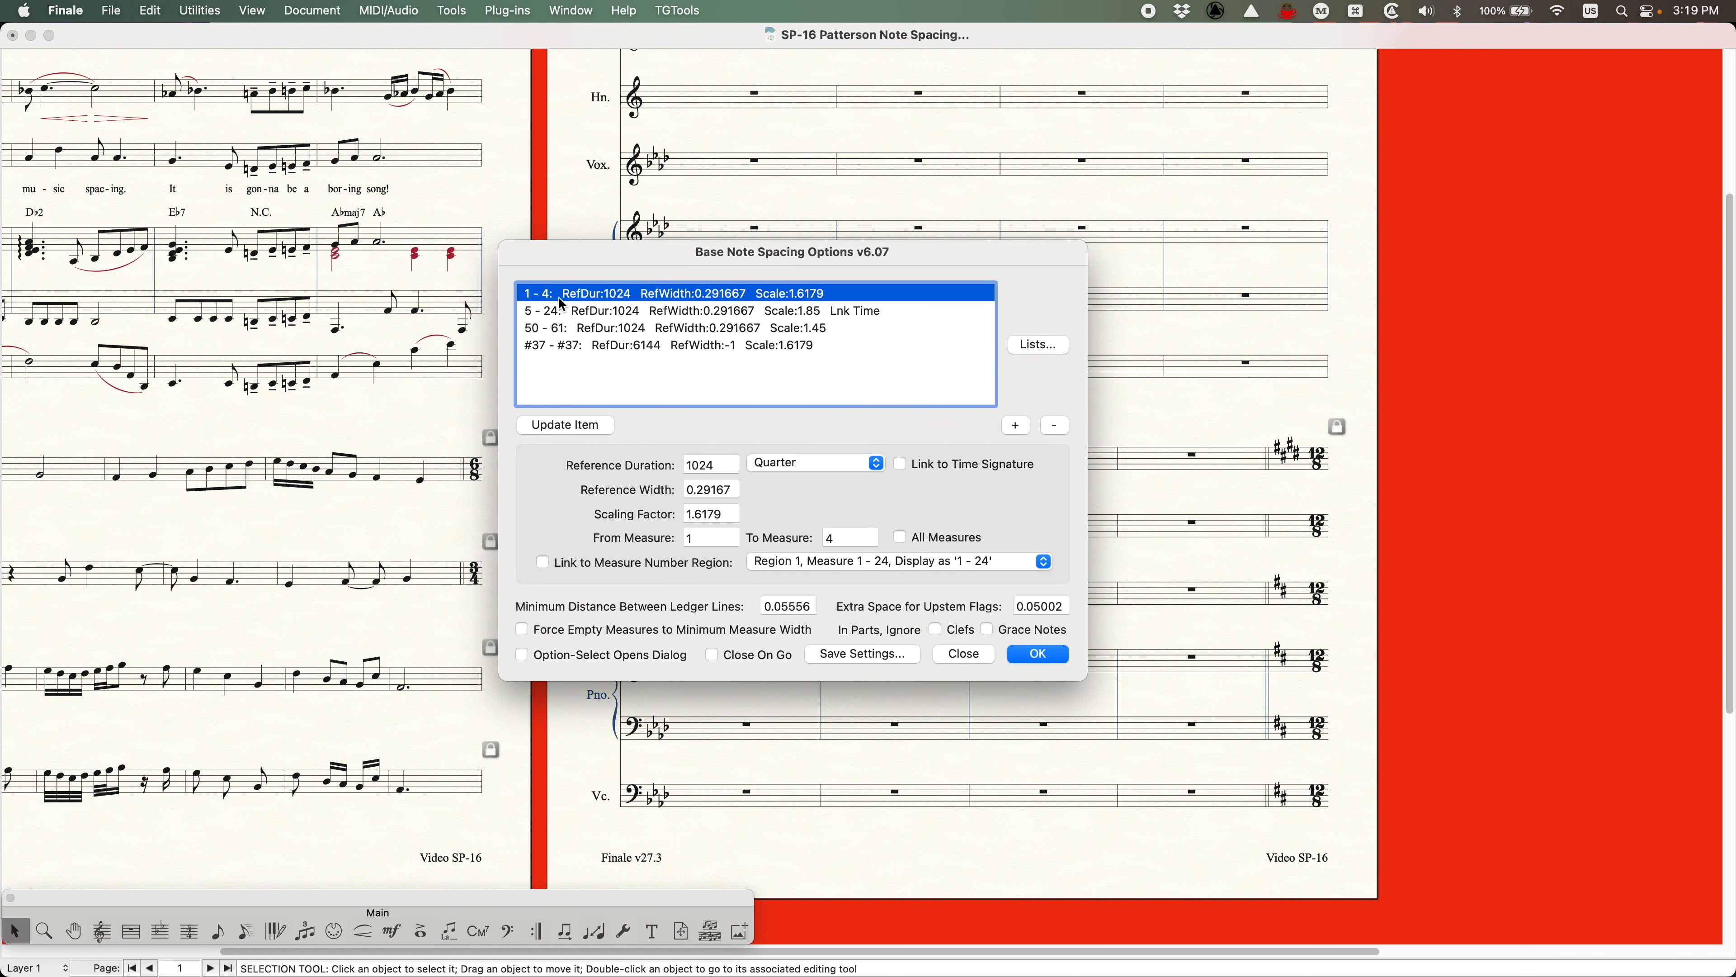
{"action": "scroll", "coordinate": [270, 547], "scroll_direction": "up", "scroll_amount": 5}
{"action": "scroll", "coordinate": [272, 572], "scroll_direction": "left", "scroll_amount": 4}
{"action": "left_click_drag", "start_coordinate": [661, 252], "coordinate": [864, 258]}
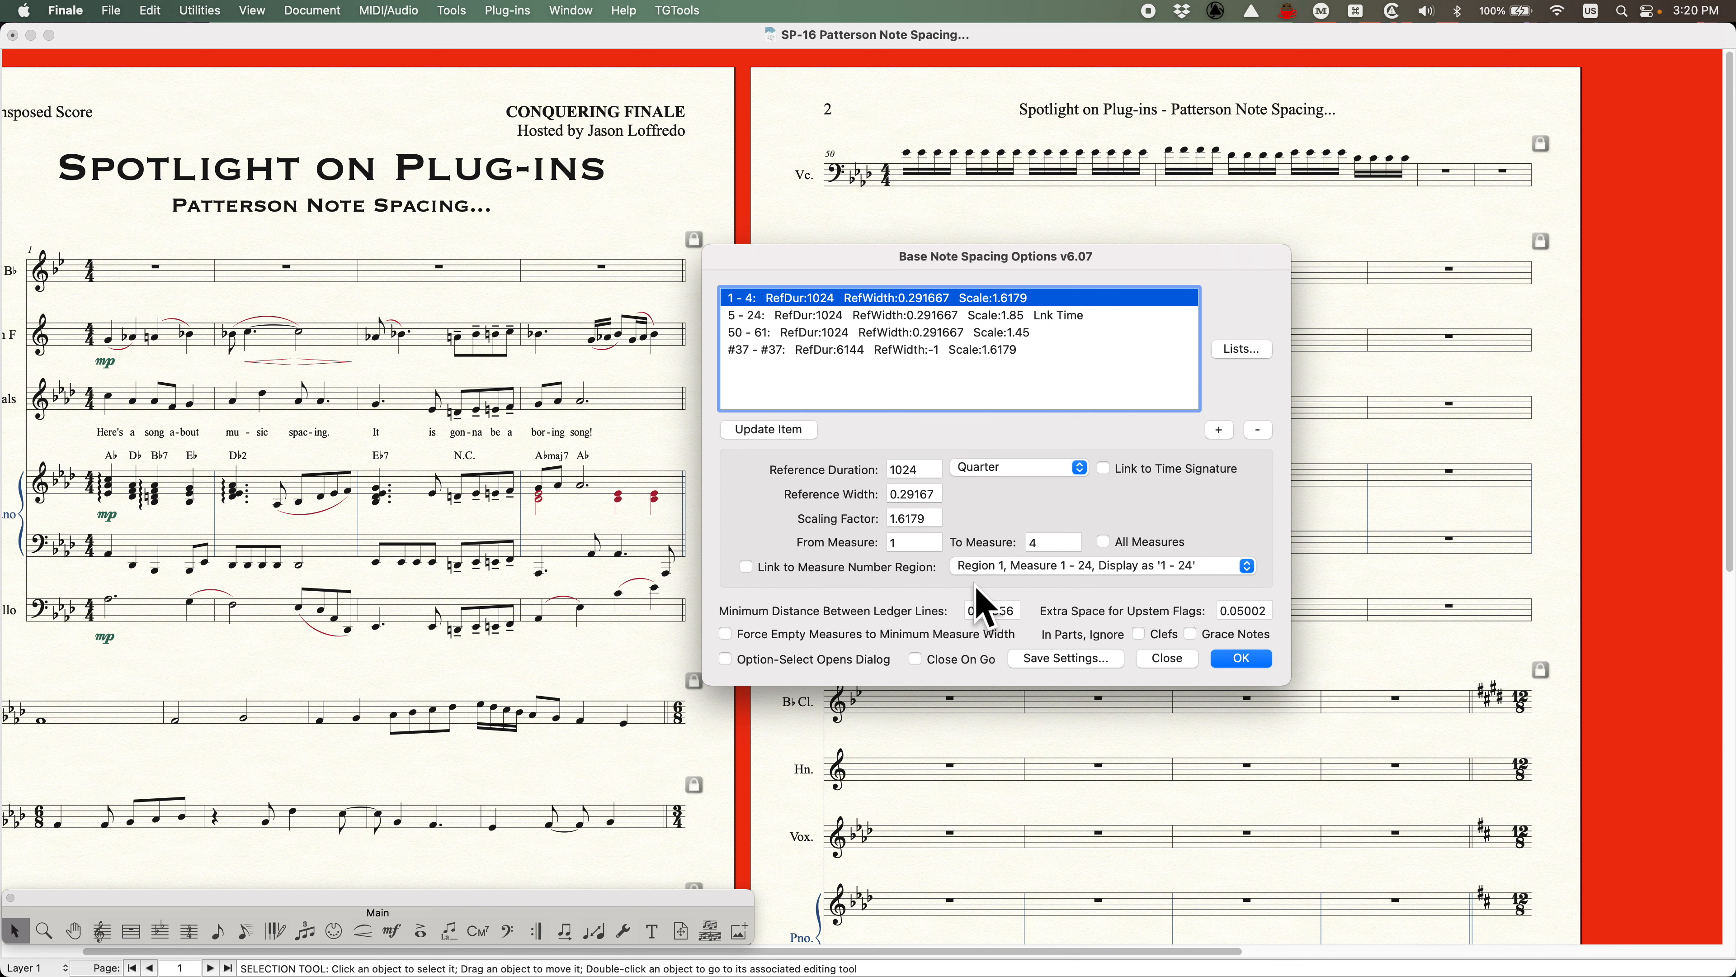
{"action": "left_click", "coordinate": [624, 208]}
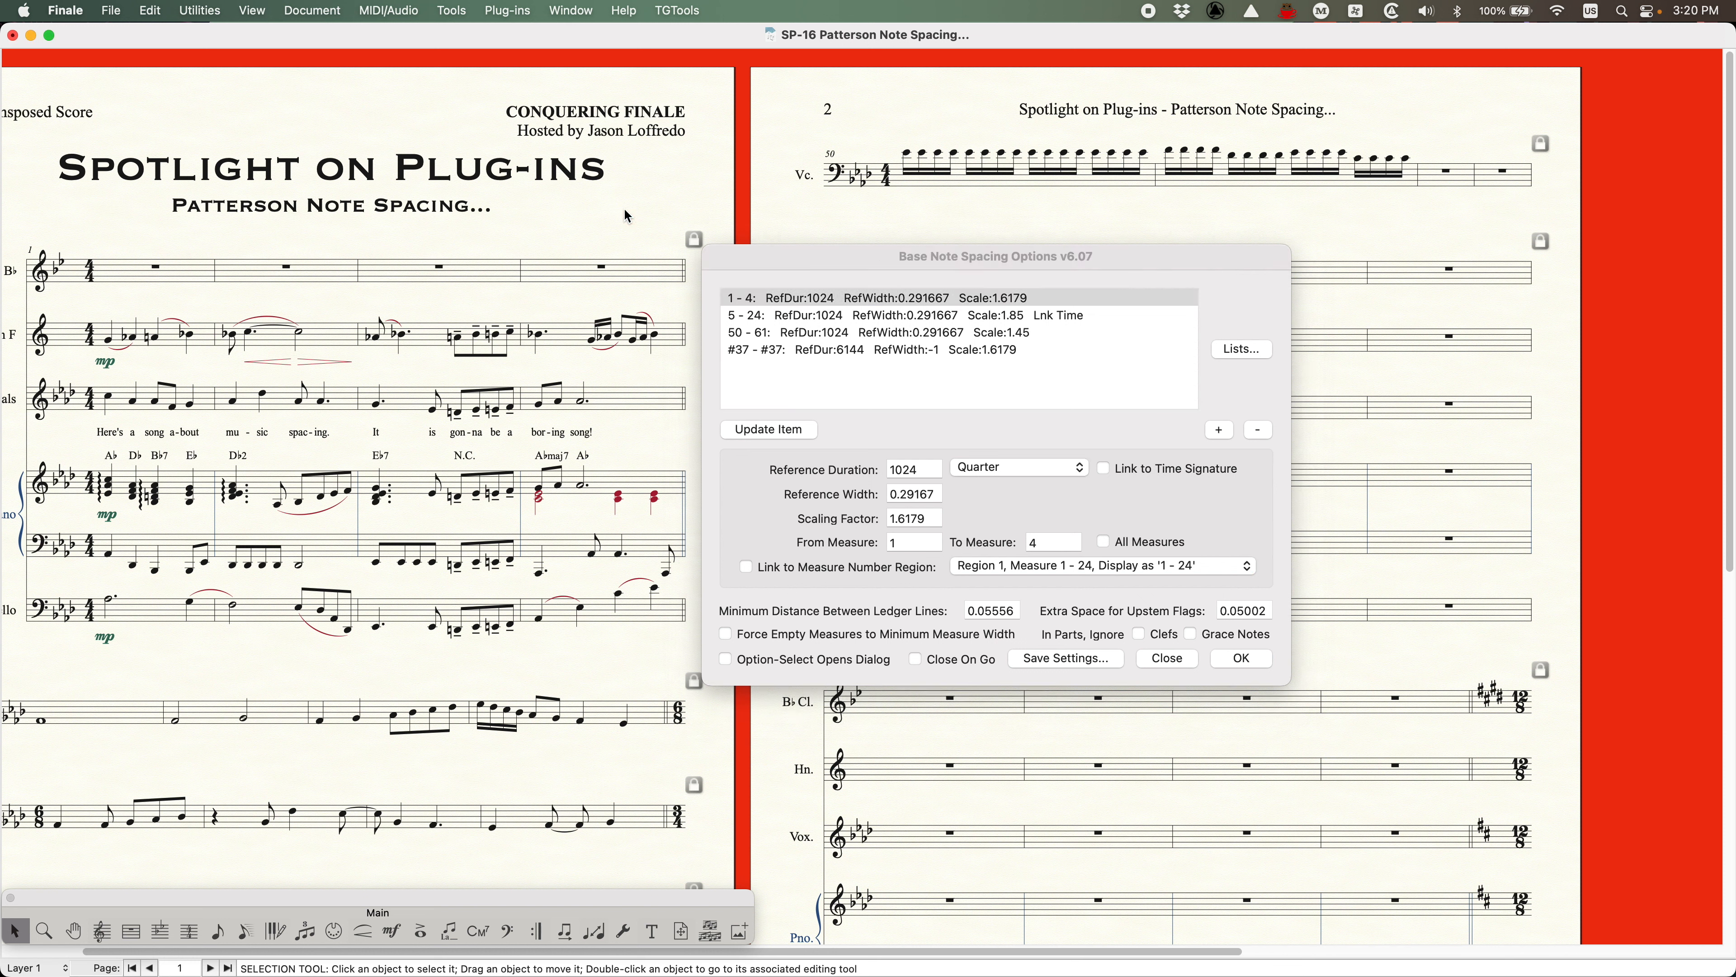
{"action": "scroll", "coordinate": [602, 256], "scroll_direction": "left", "scroll_amount": 5}
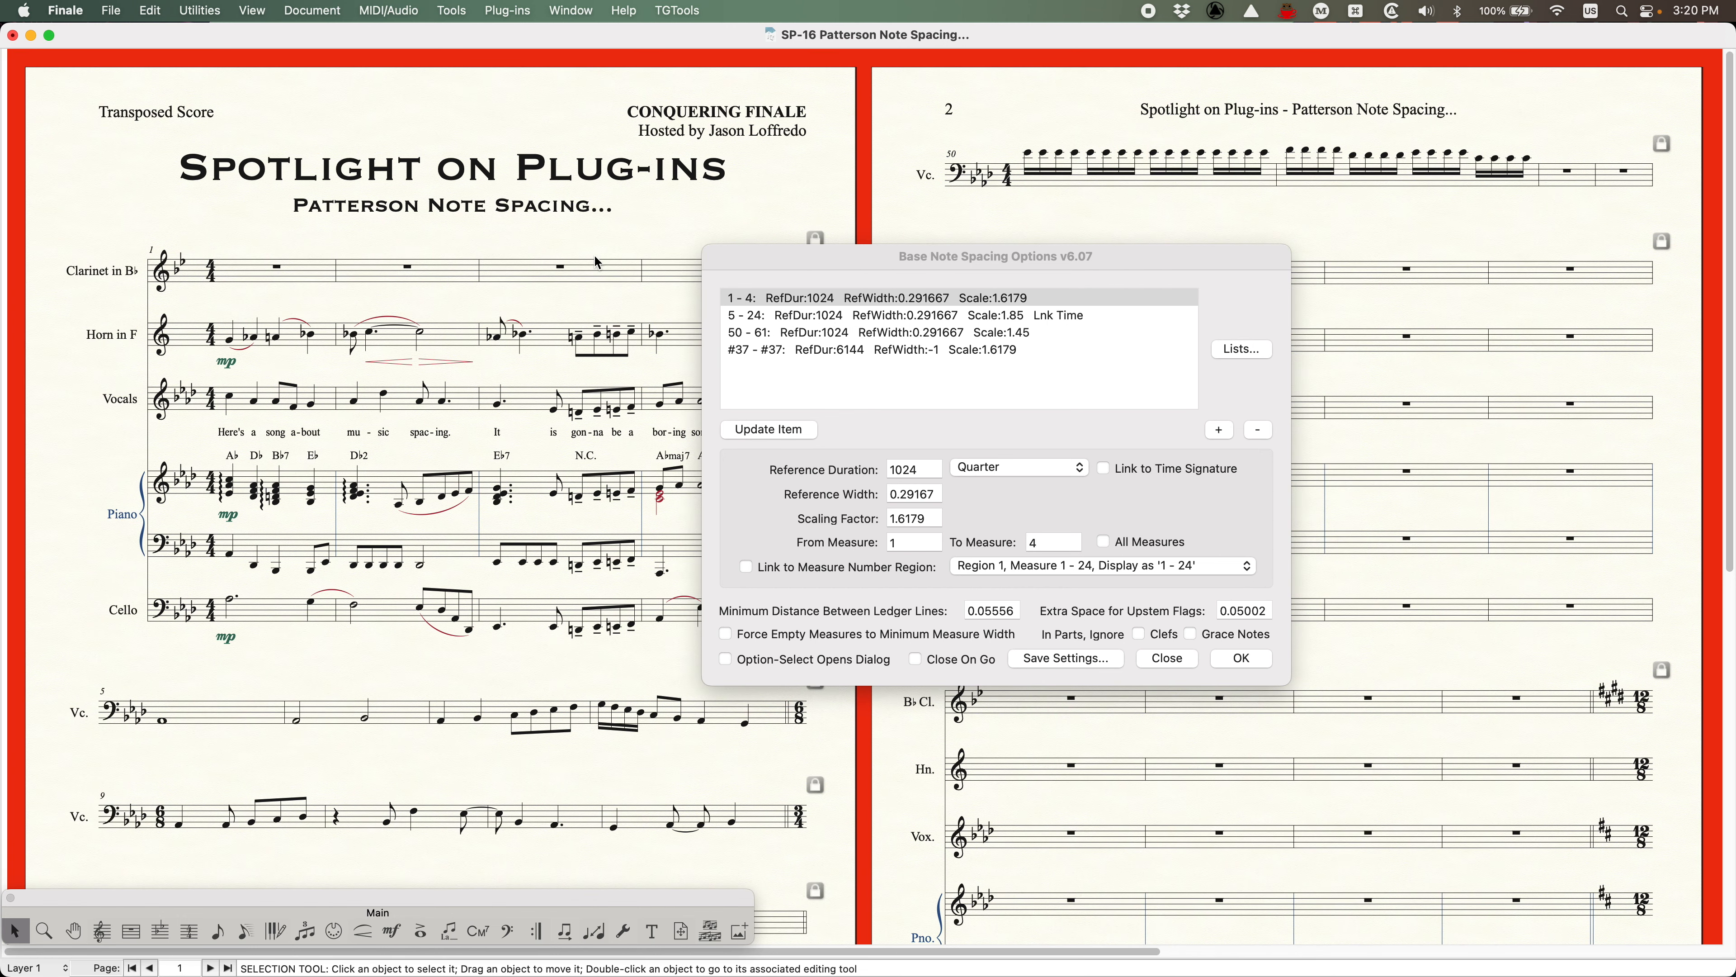
{"action": "key", "text": "super+minus"}
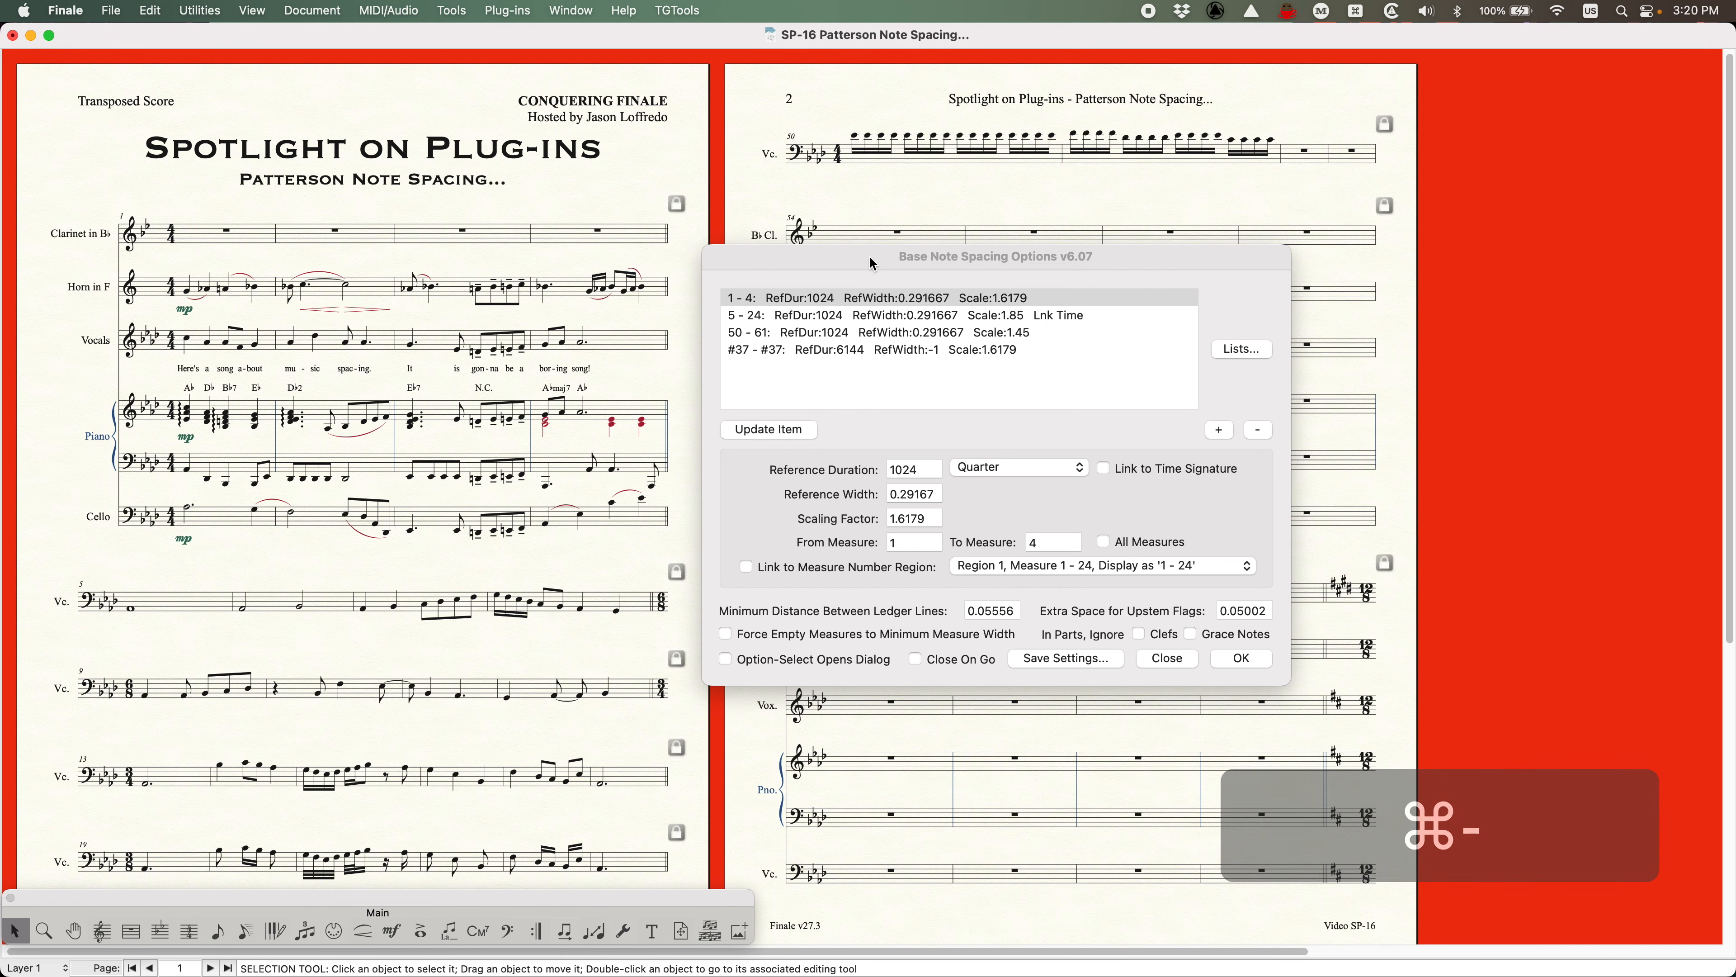
{"action": "left_click_drag", "start_coordinate": [869, 259], "coordinate": [947, 229]}
{"action": "left_click", "coordinate": [519, 204]}
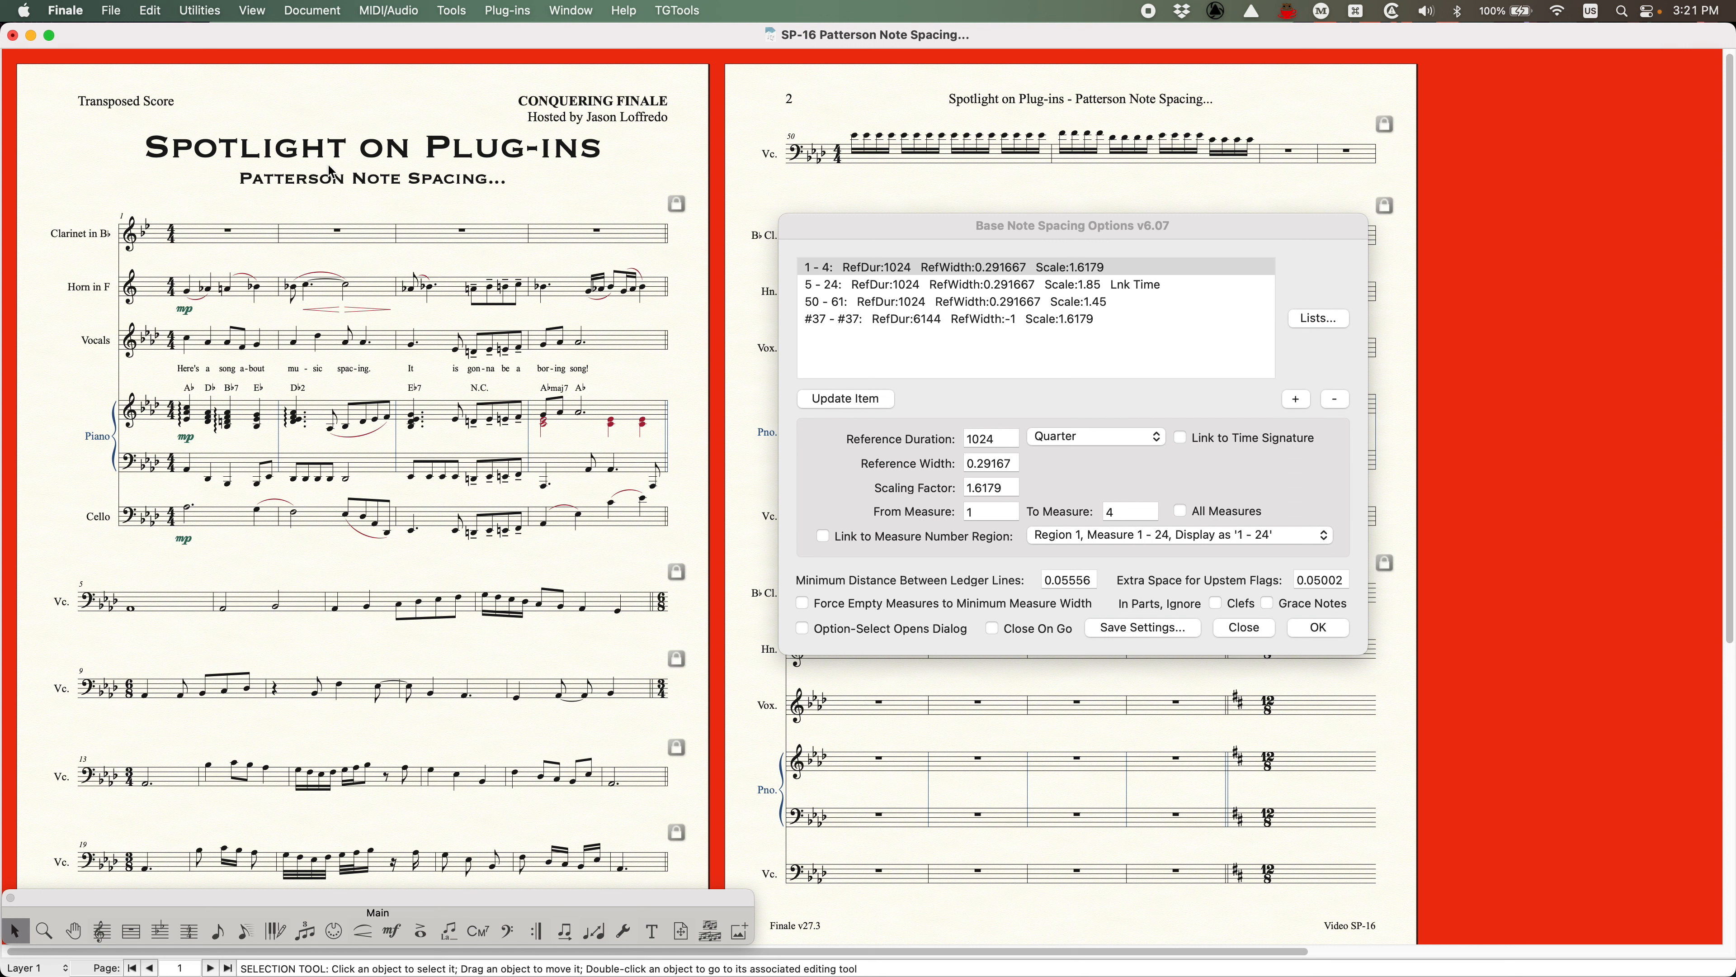
{"action": "left_click", "coordinate": [950, 232]}
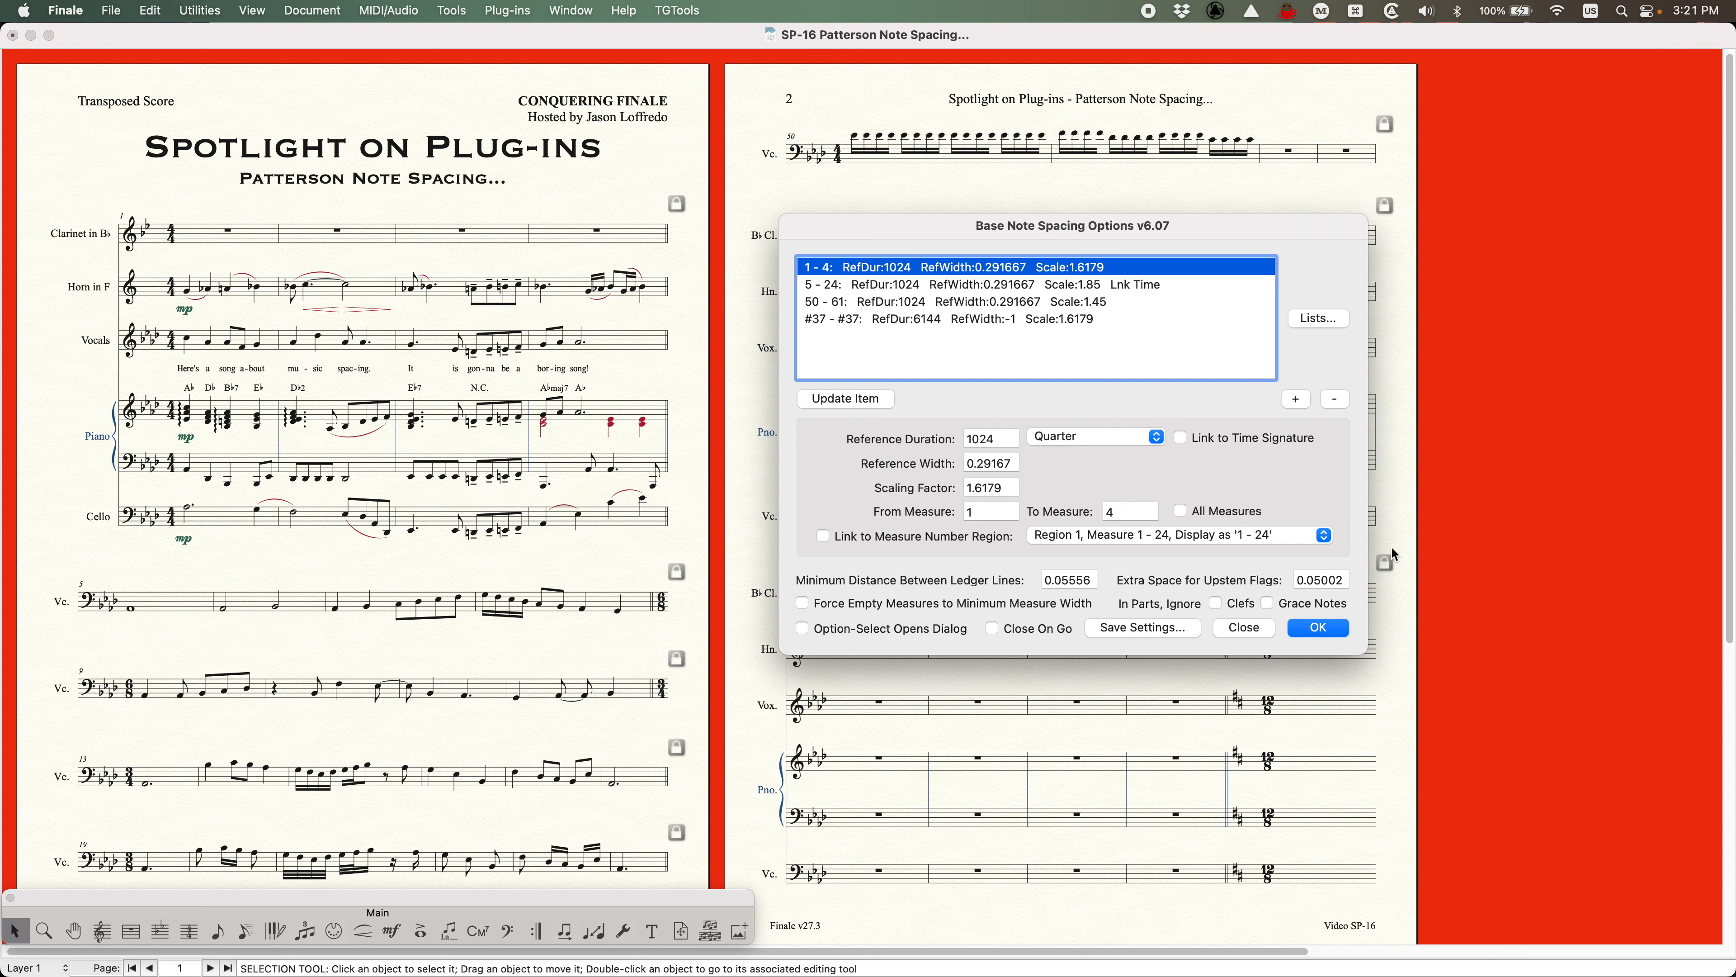
Select measures 1 to 4 in all staves and apply the plug-in's note spacing to them
{"action": "left_click", "coordinate": [600, 213]}
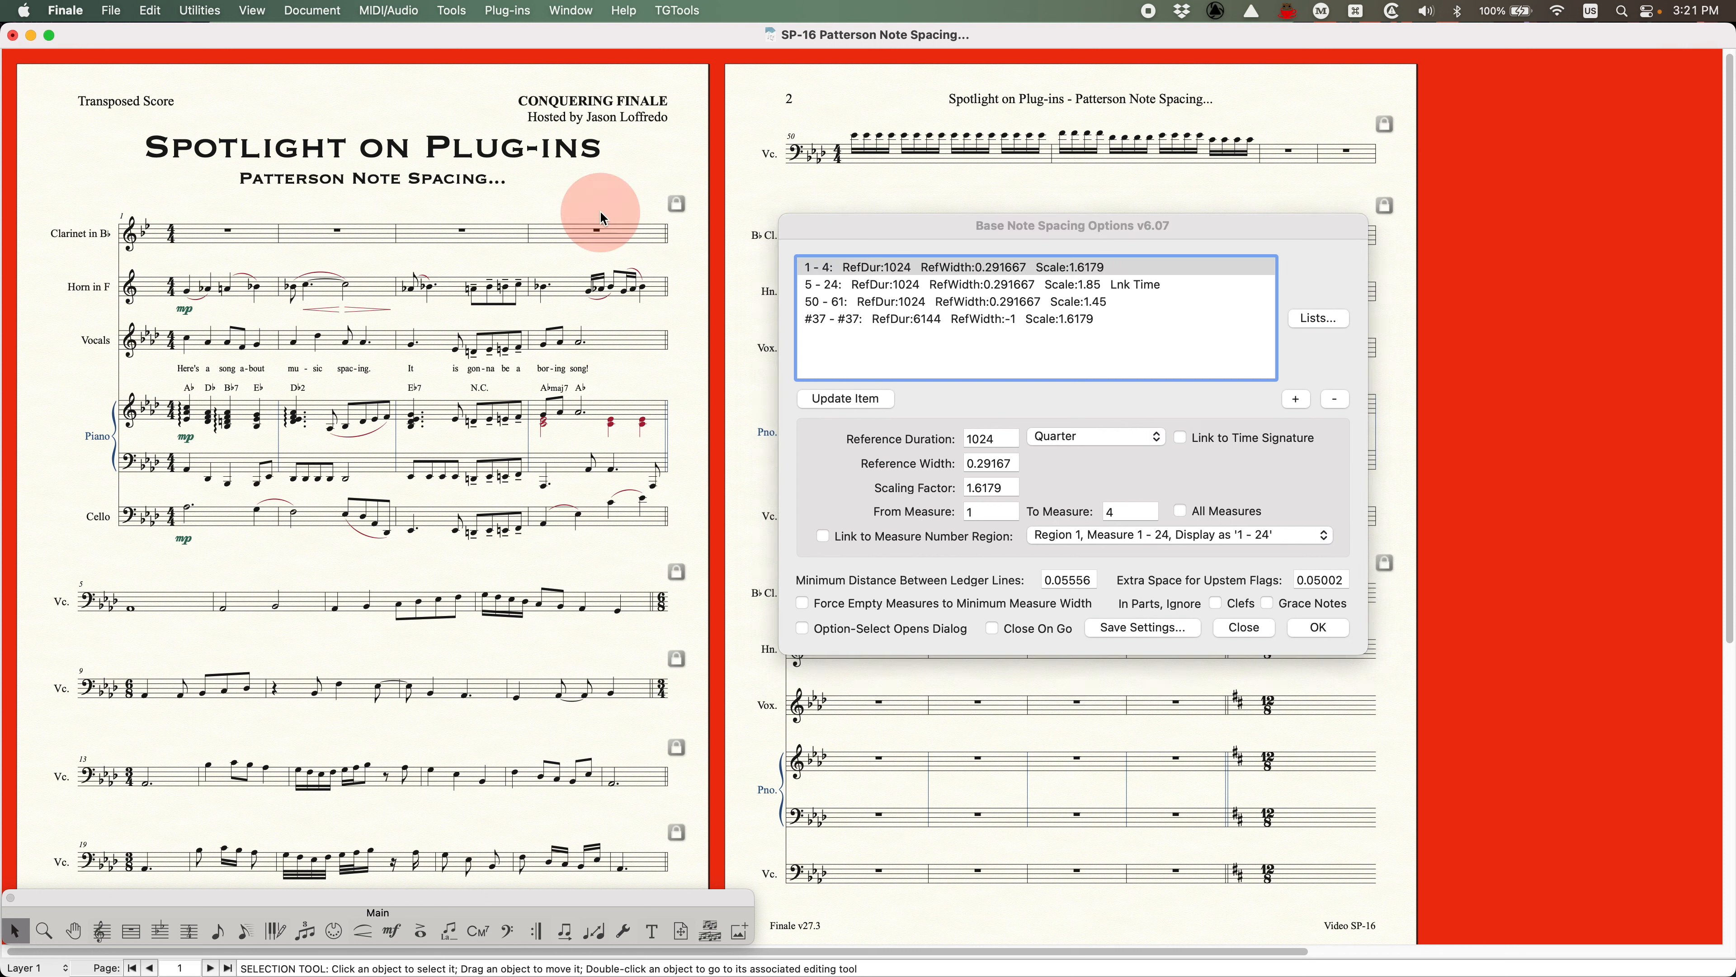
{"action": "left_click", "coordinate": [287, 242]}
{"action": "left_click", "coordinate": [611, 524], "text": "shift"}
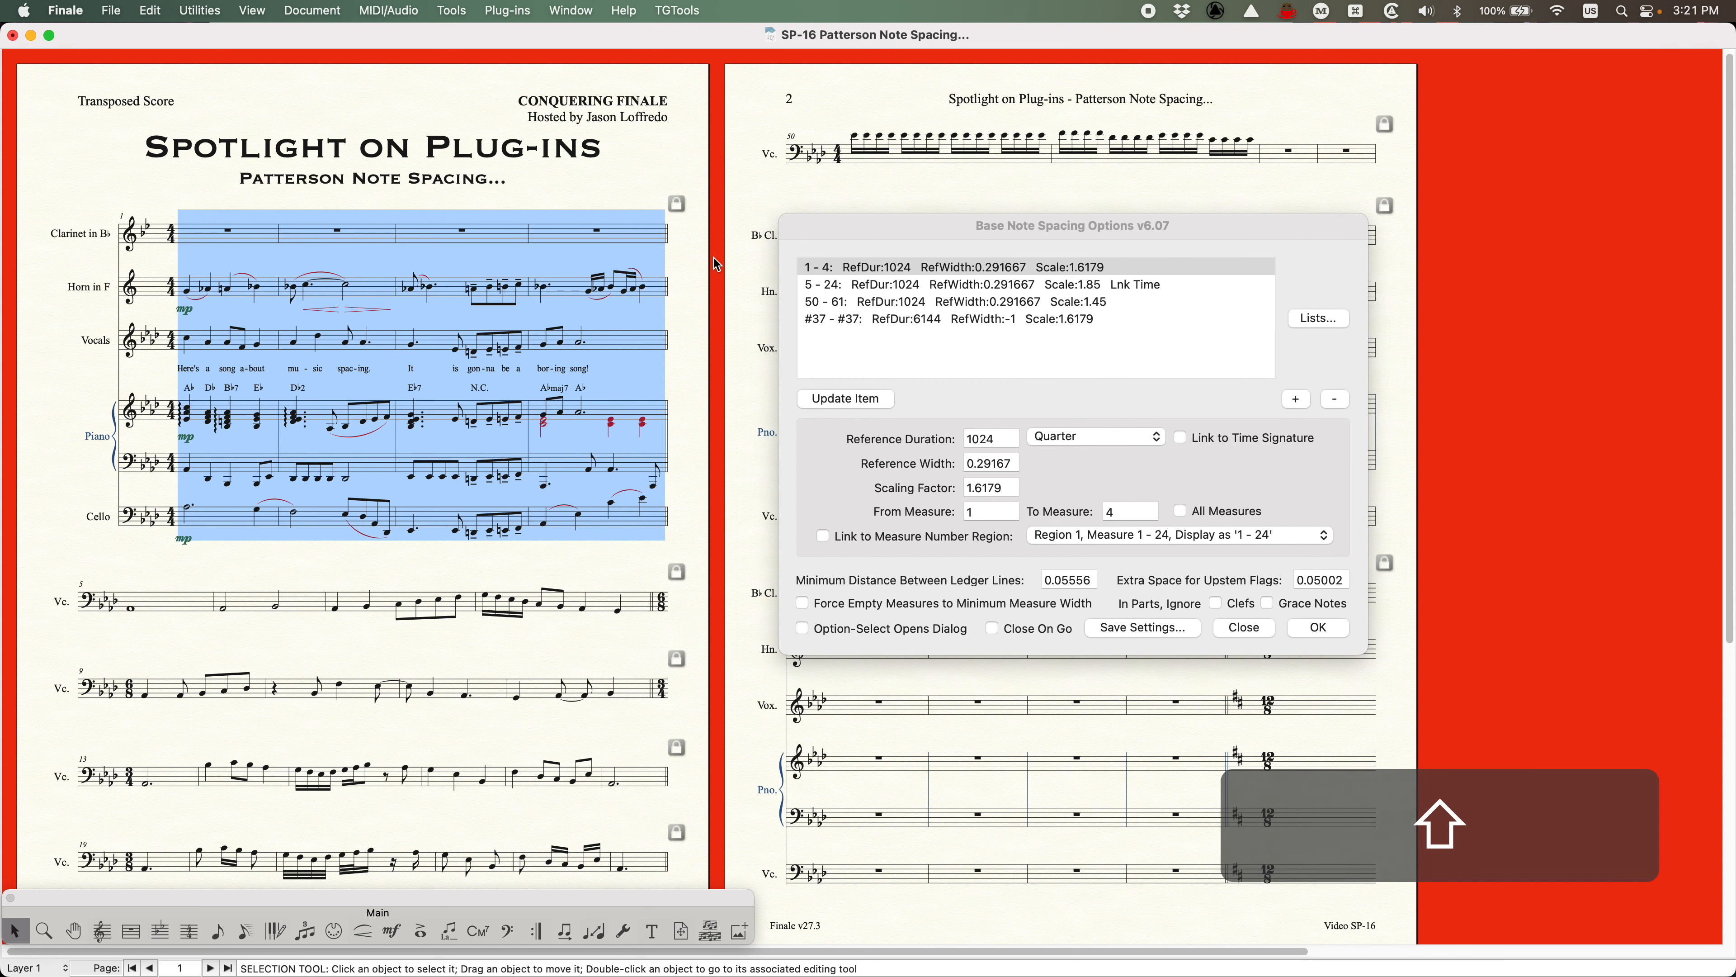
{"action": "left_click", "coordinate": [997, 234]}
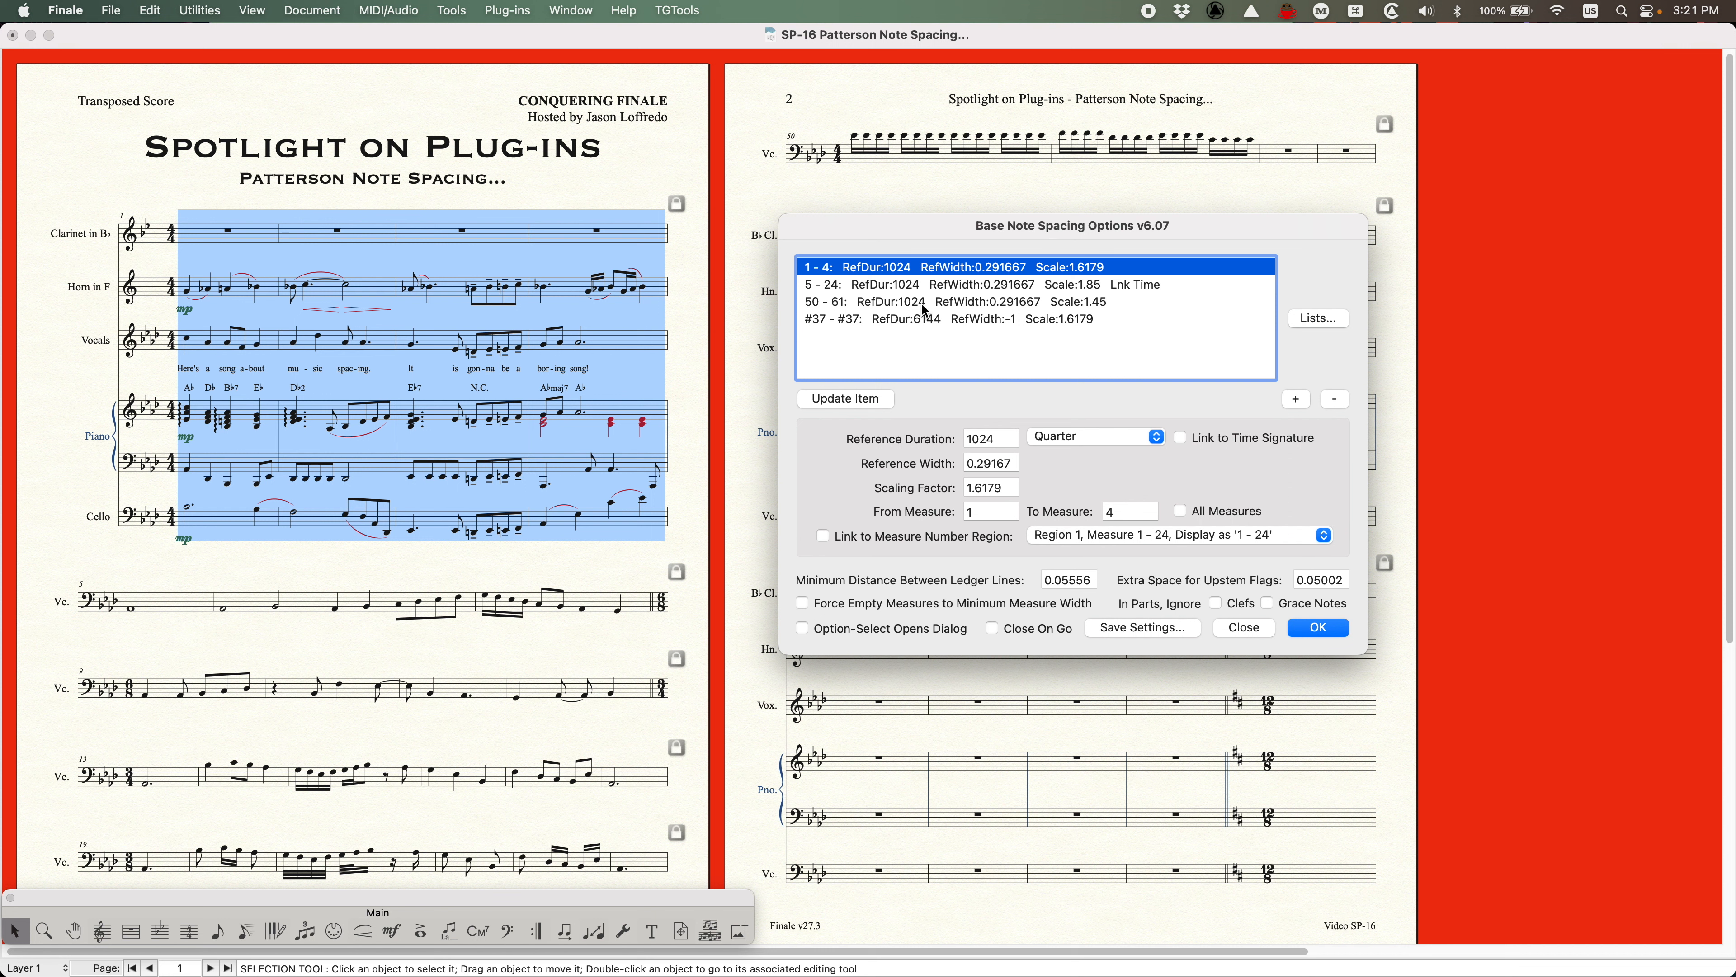
{"action": "left_click", "coordinate": [1337, 633]}
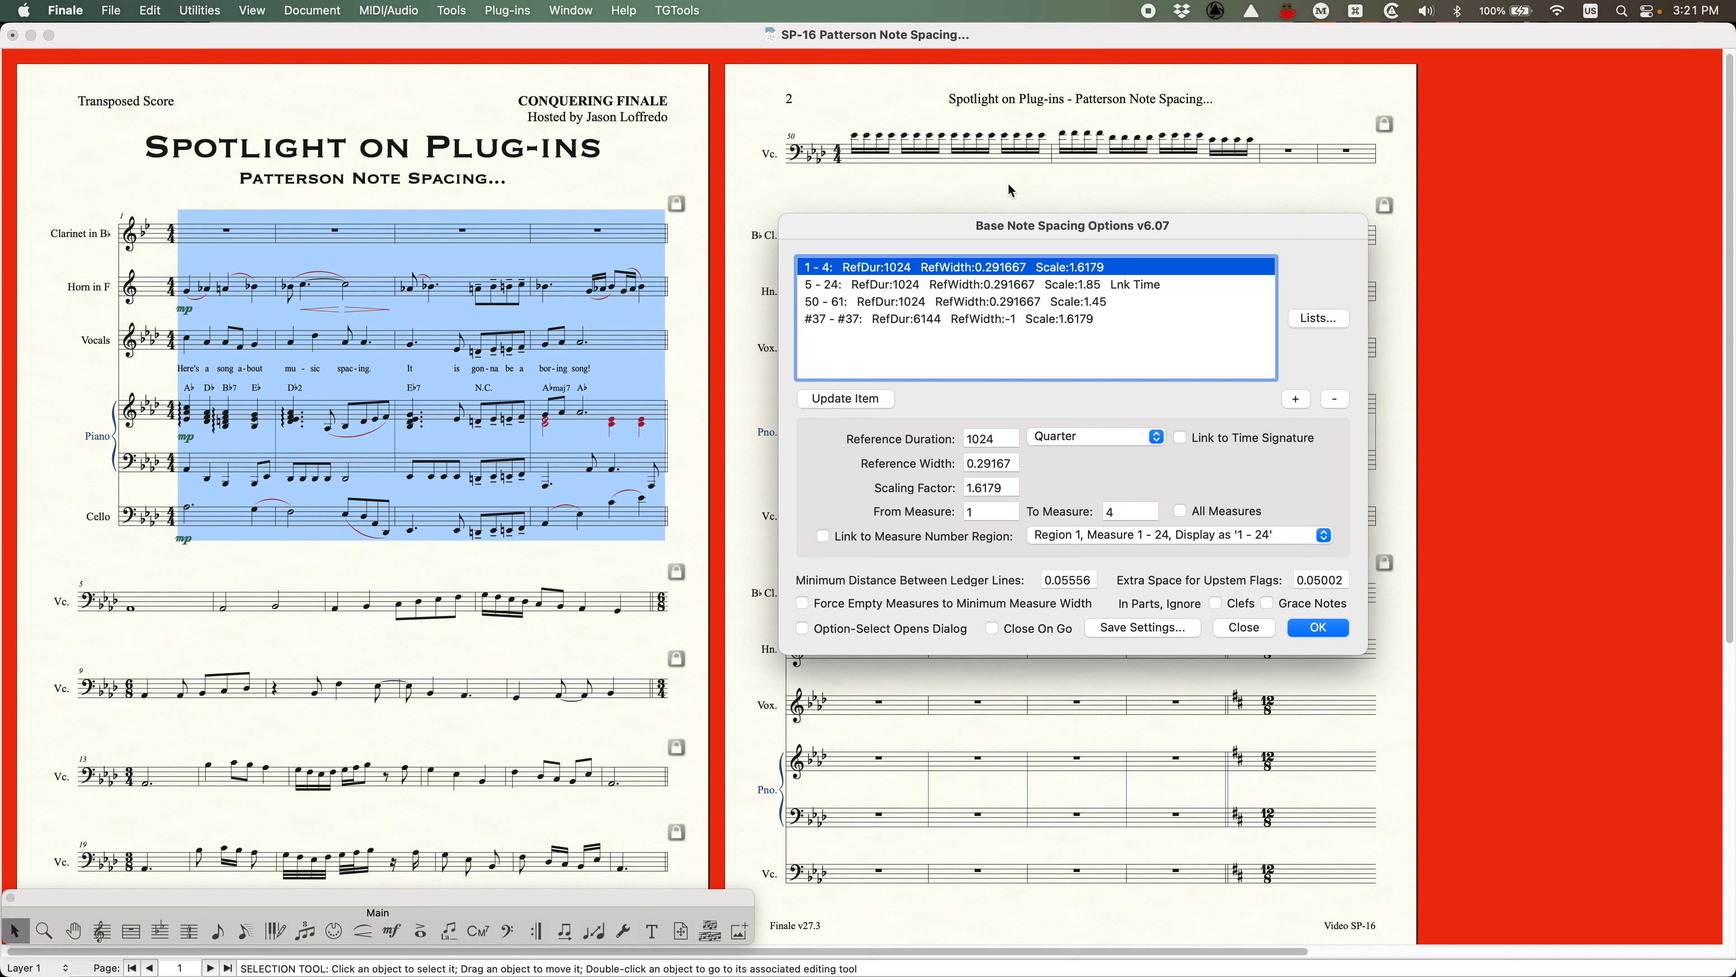
Apply the plug-in's note spacing to cello measures 13 to 24, and look at the 50–61 and #37 spacing items
{"action": "left_click", "coordinate": [318, 577]}
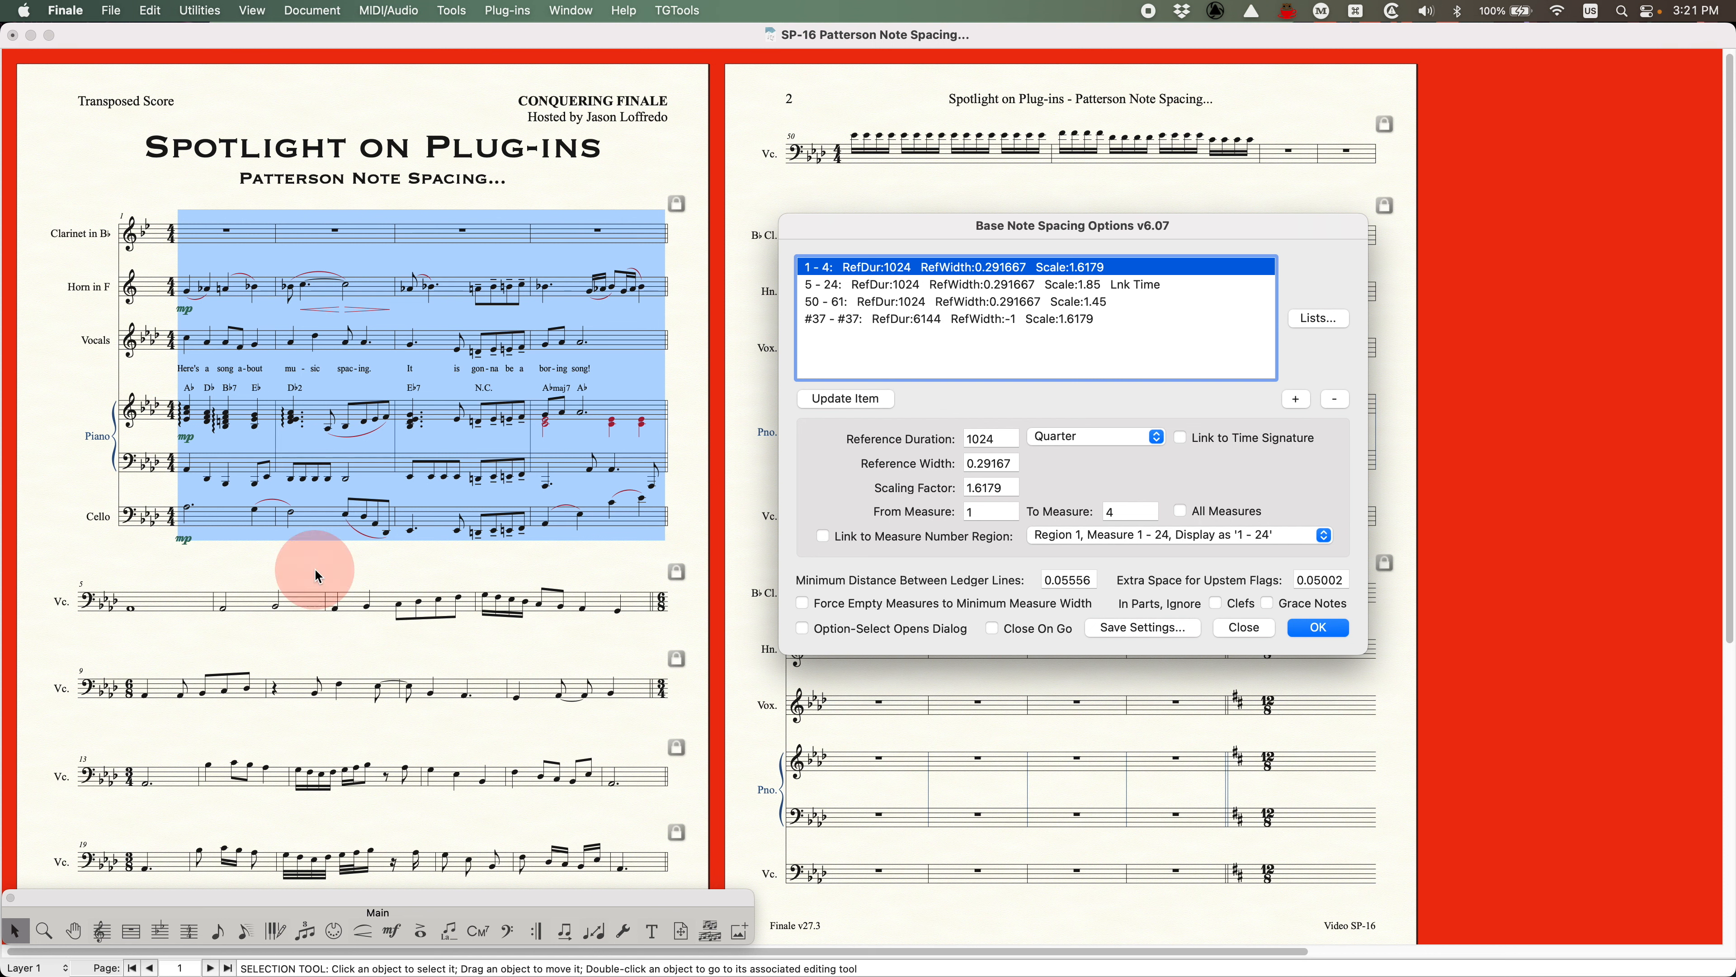
{"action": "left_click", "coordinate": [176, 773]}
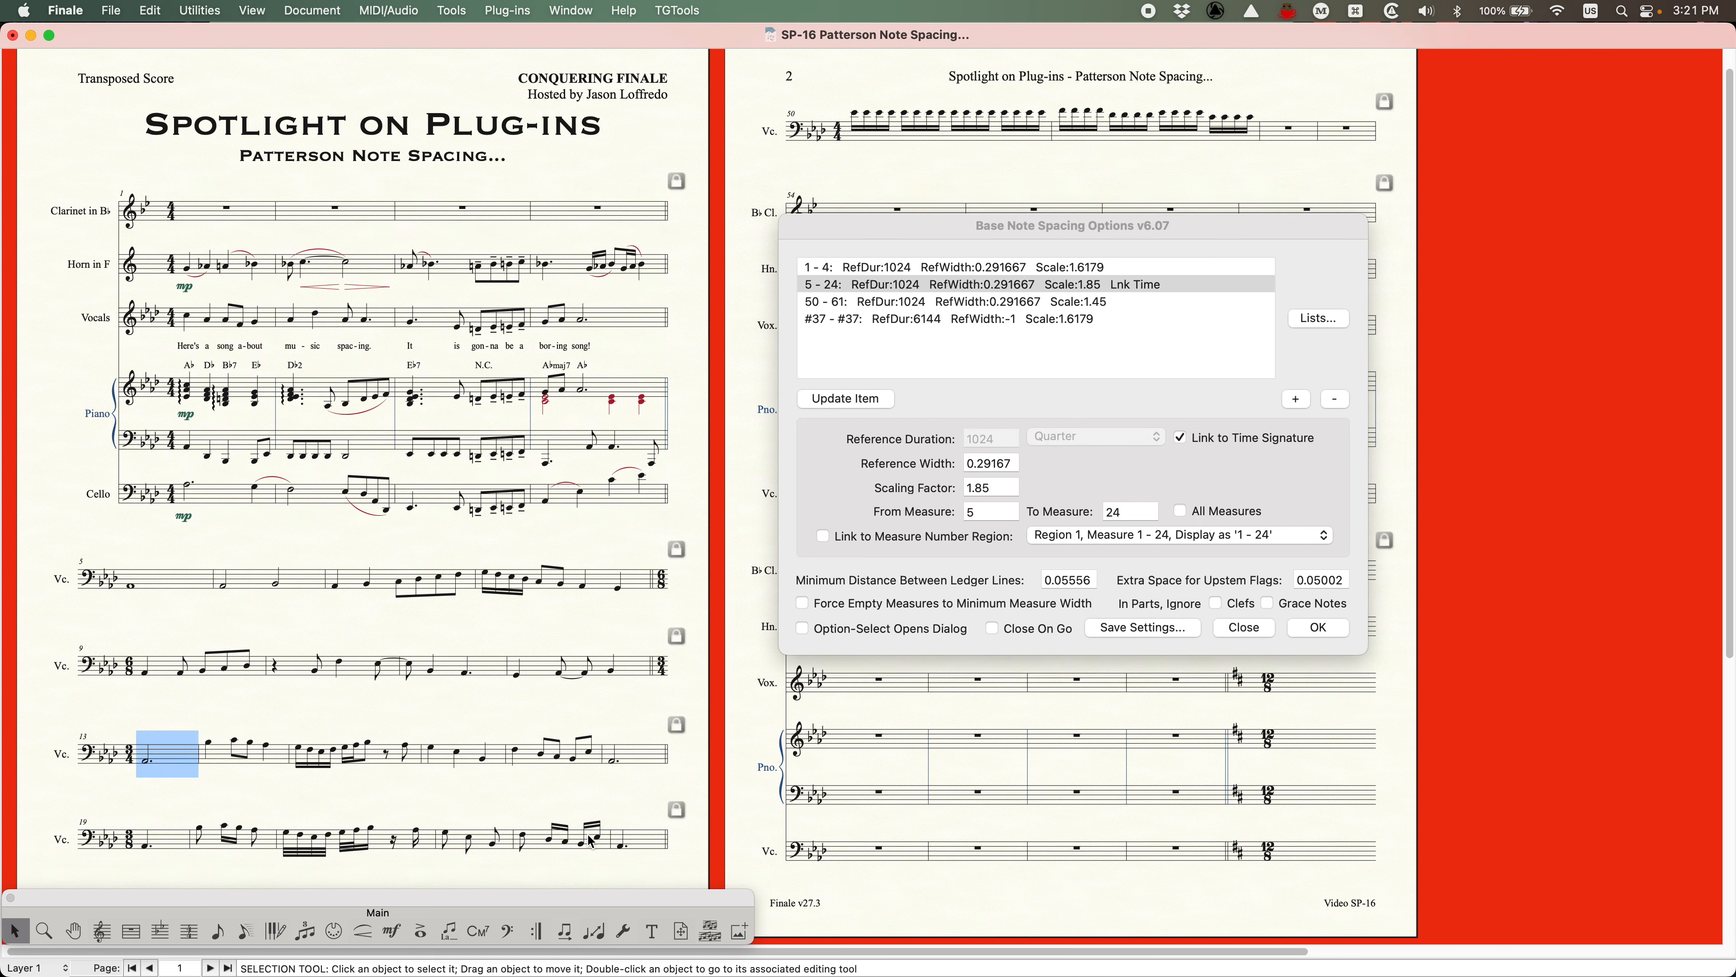
{"action": "left_click", "coordinate": [649, 855], "text": "shift"}
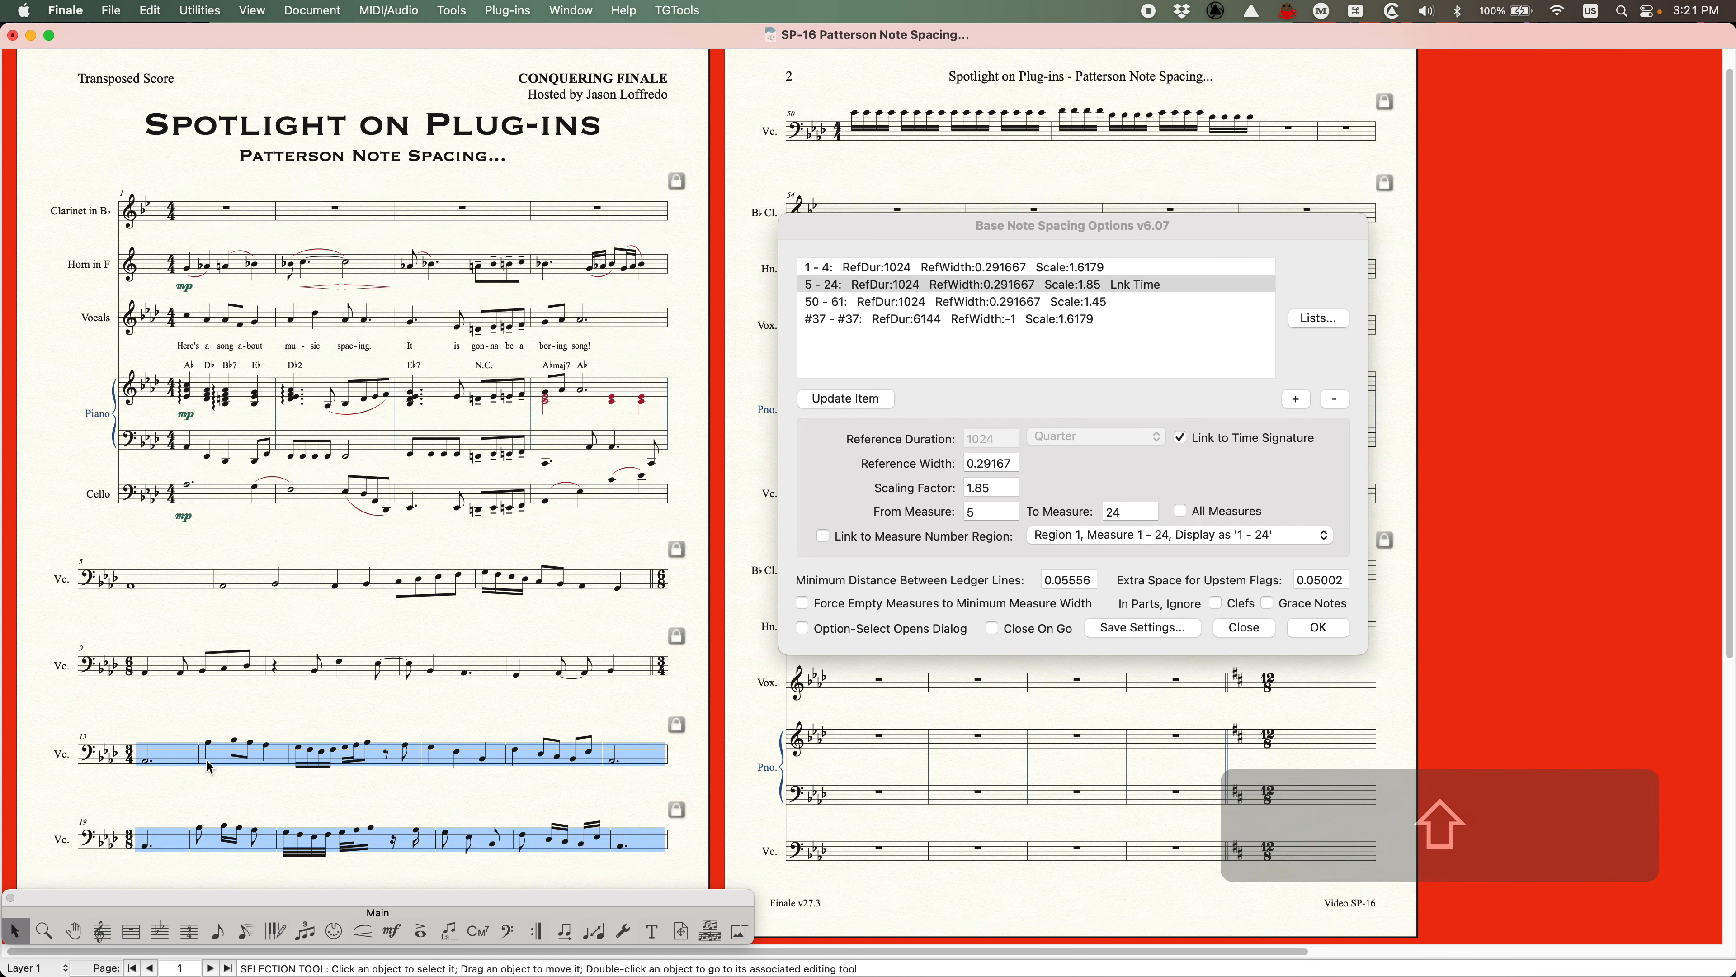
{"action": "left_click", "coordinate": [998, 236]}
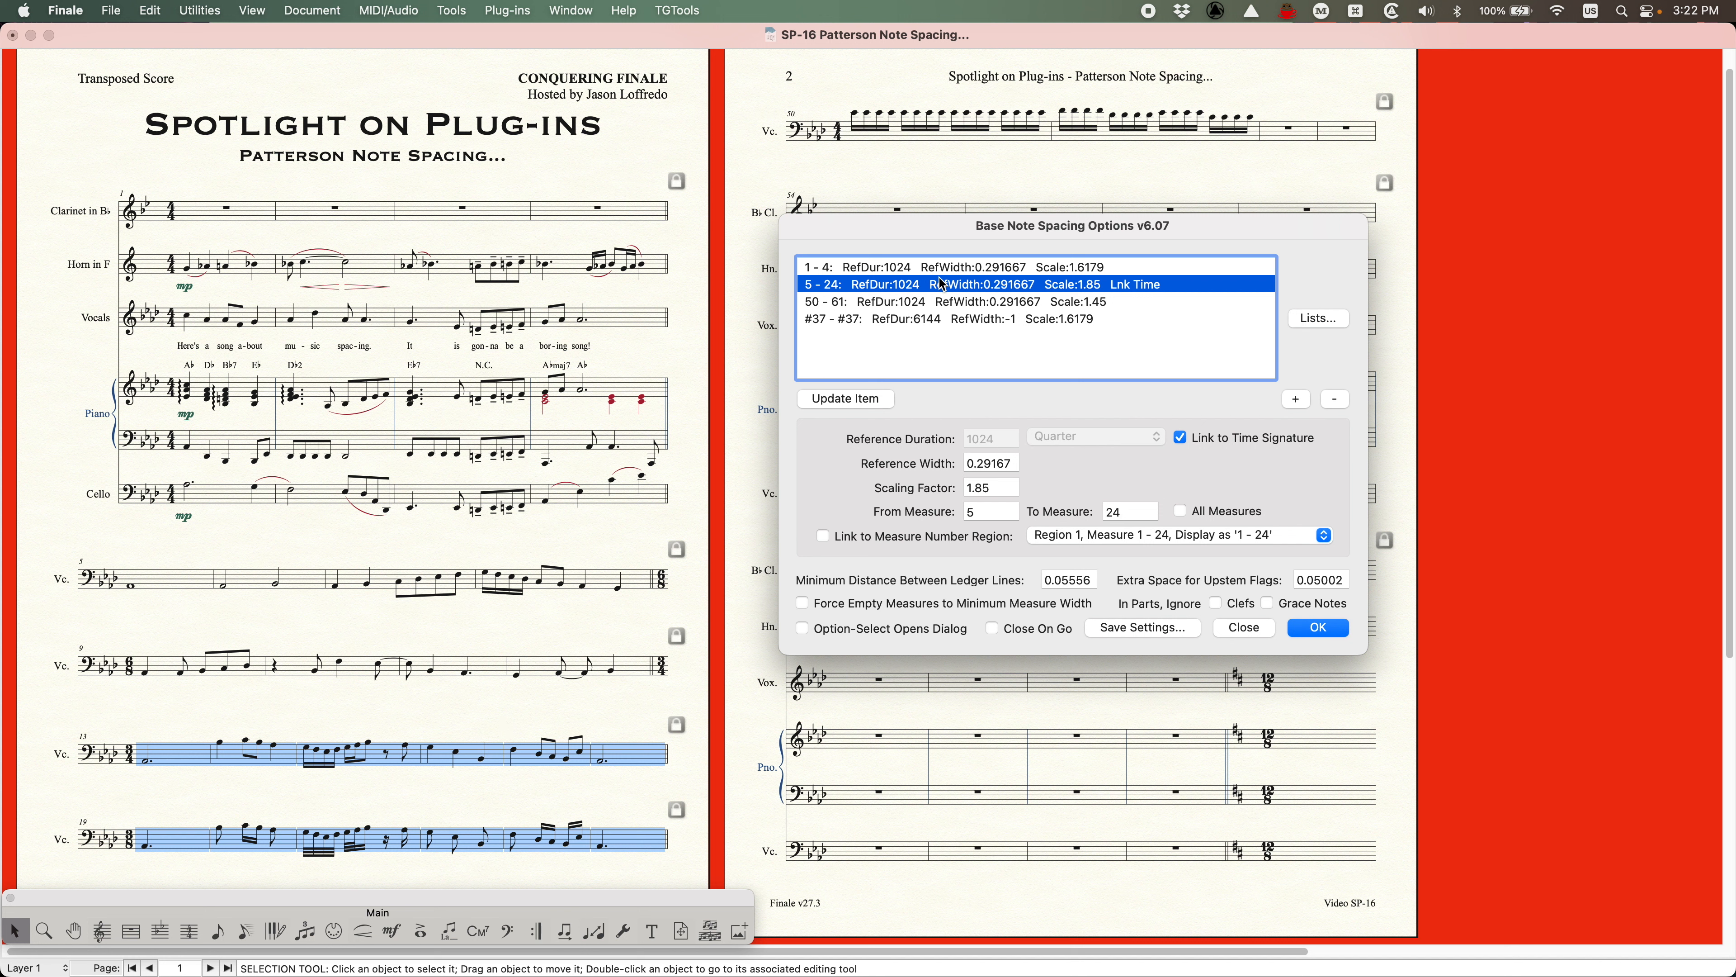
{"action": "left_click", "coordinate": [858, 302]}
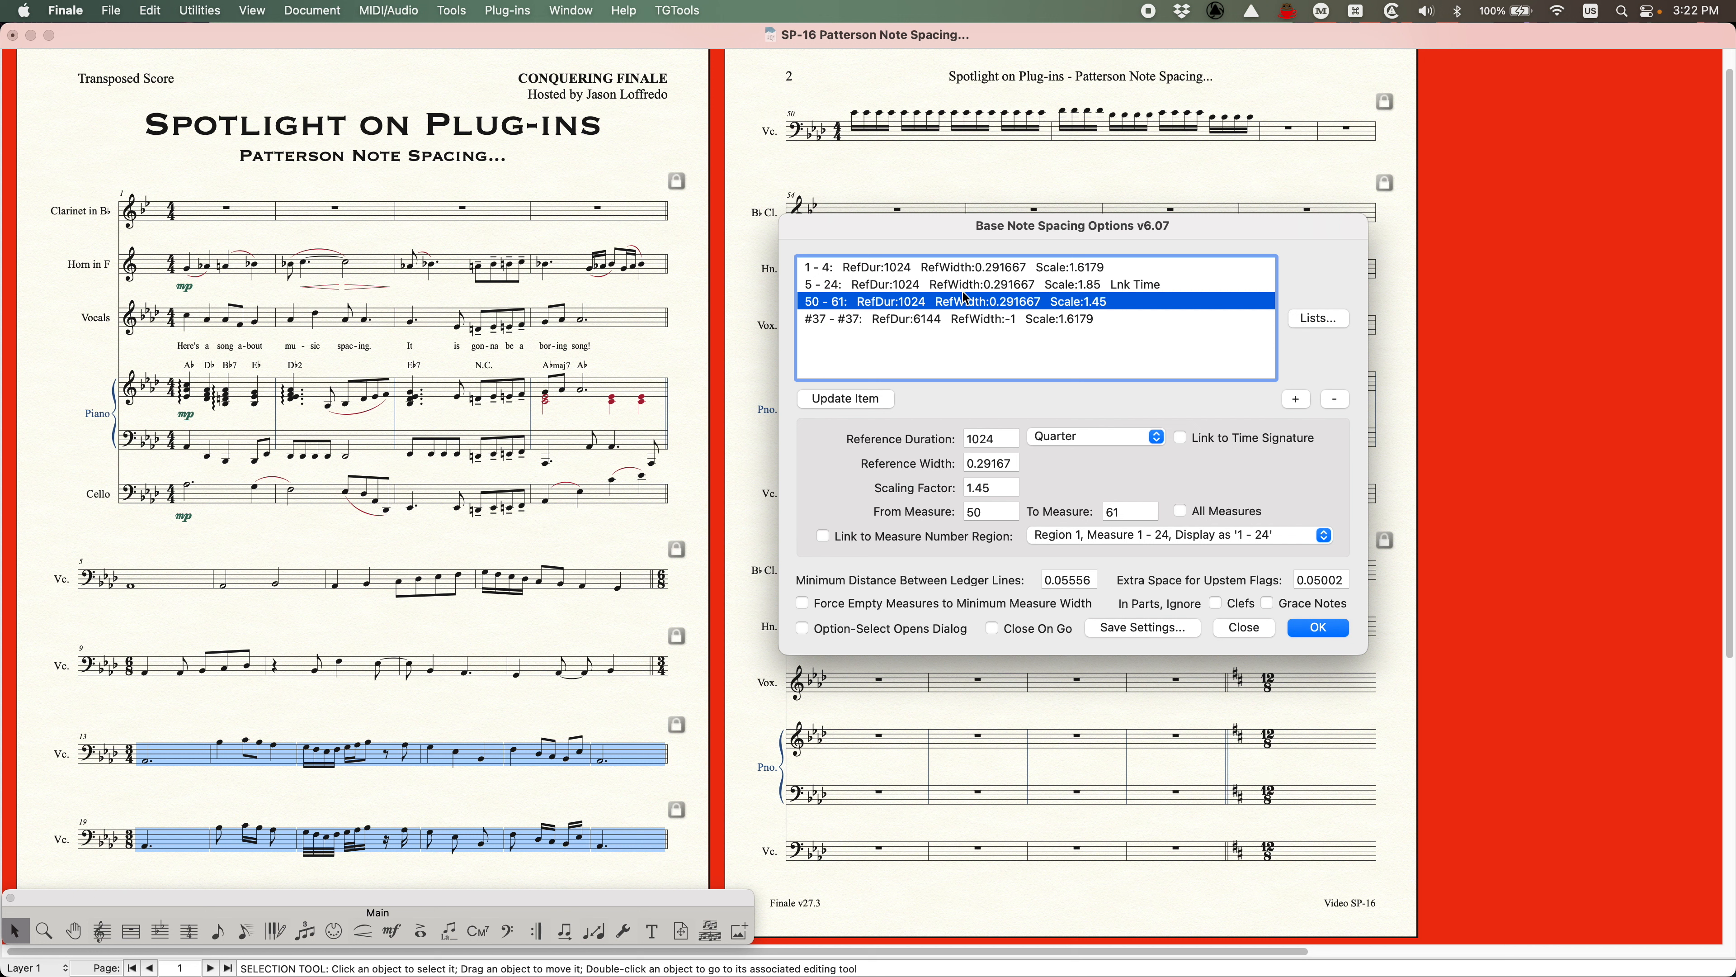
{"action": "left_click", "coordinate": [952, 318]}
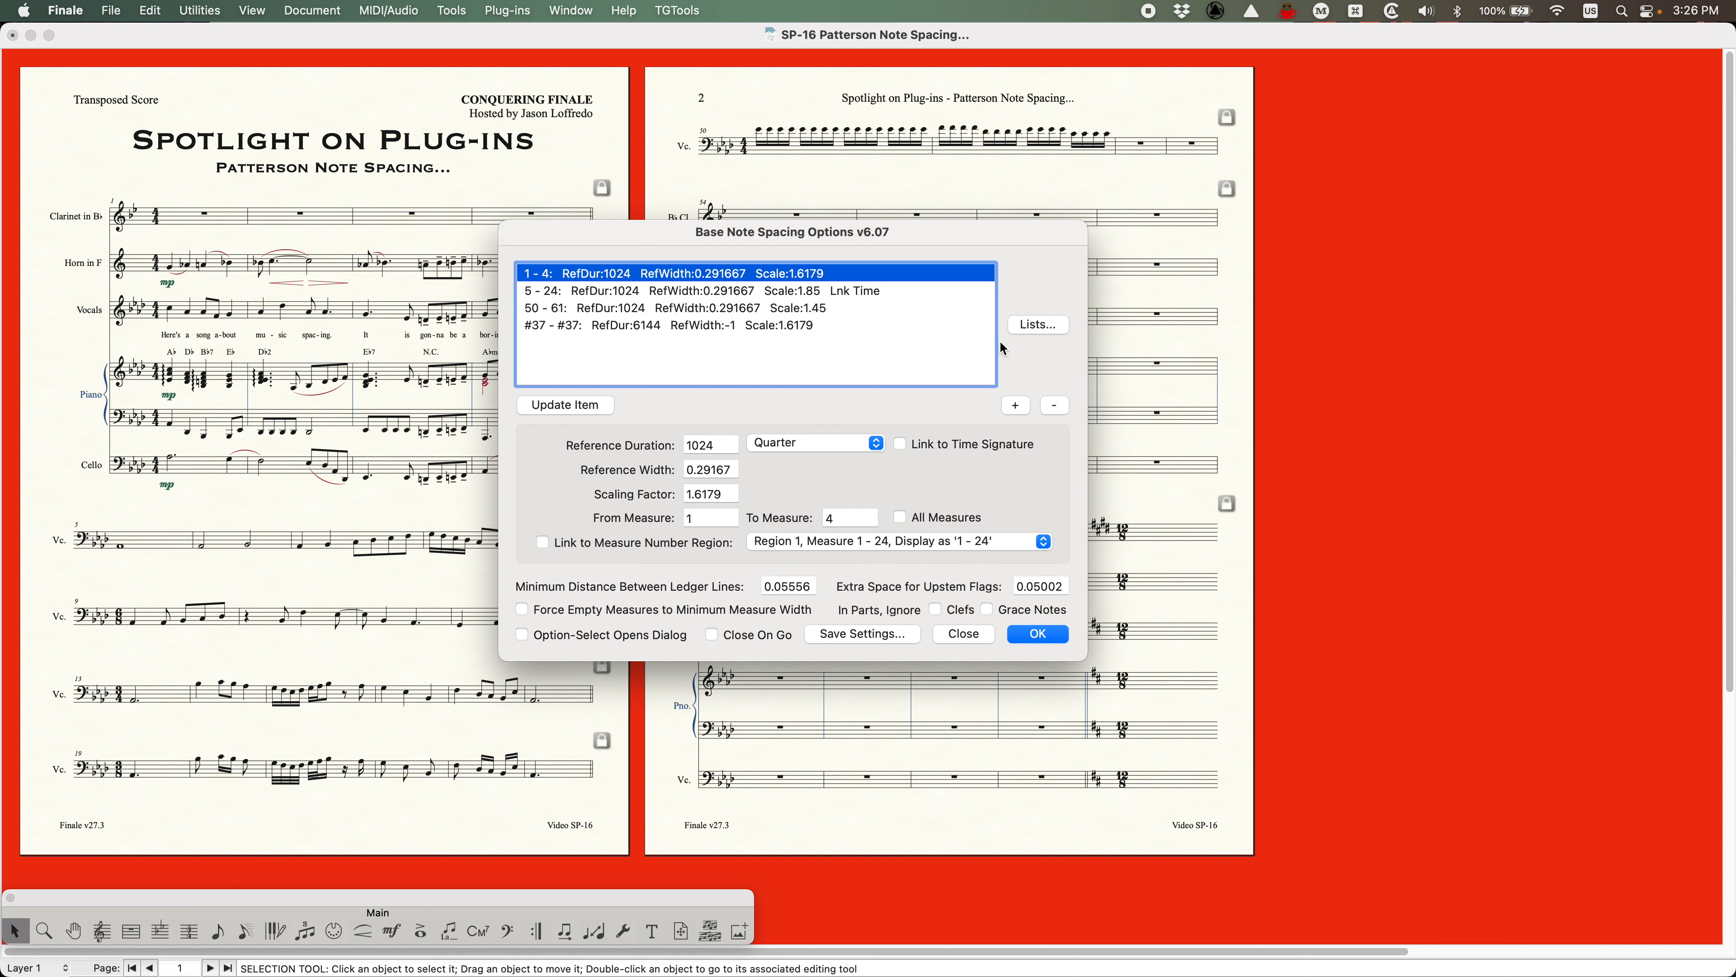
Examine the Base Note Spacing Options entry and its part assignment in the Note Spacing Options Lists, and cancel
{"action": "left_click", "coordinate": [1029, 326]}
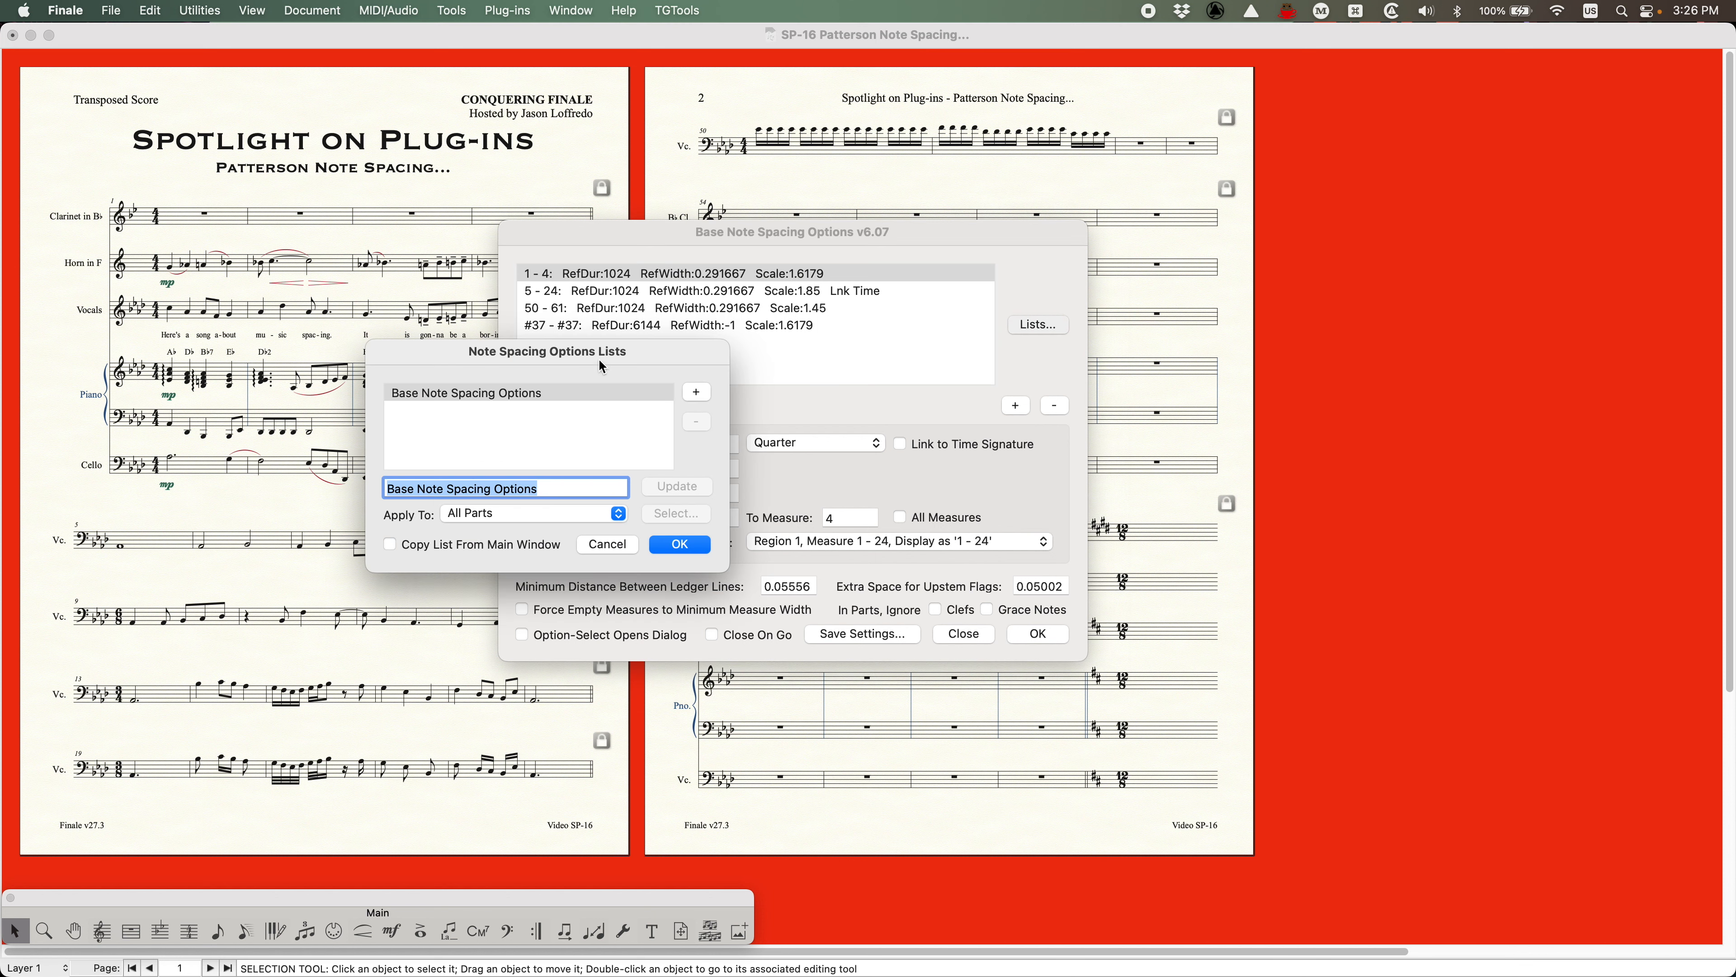
{"action": "left_click_drag", "start_coordinate": [601, 367], "coordinate": [778, 315]}
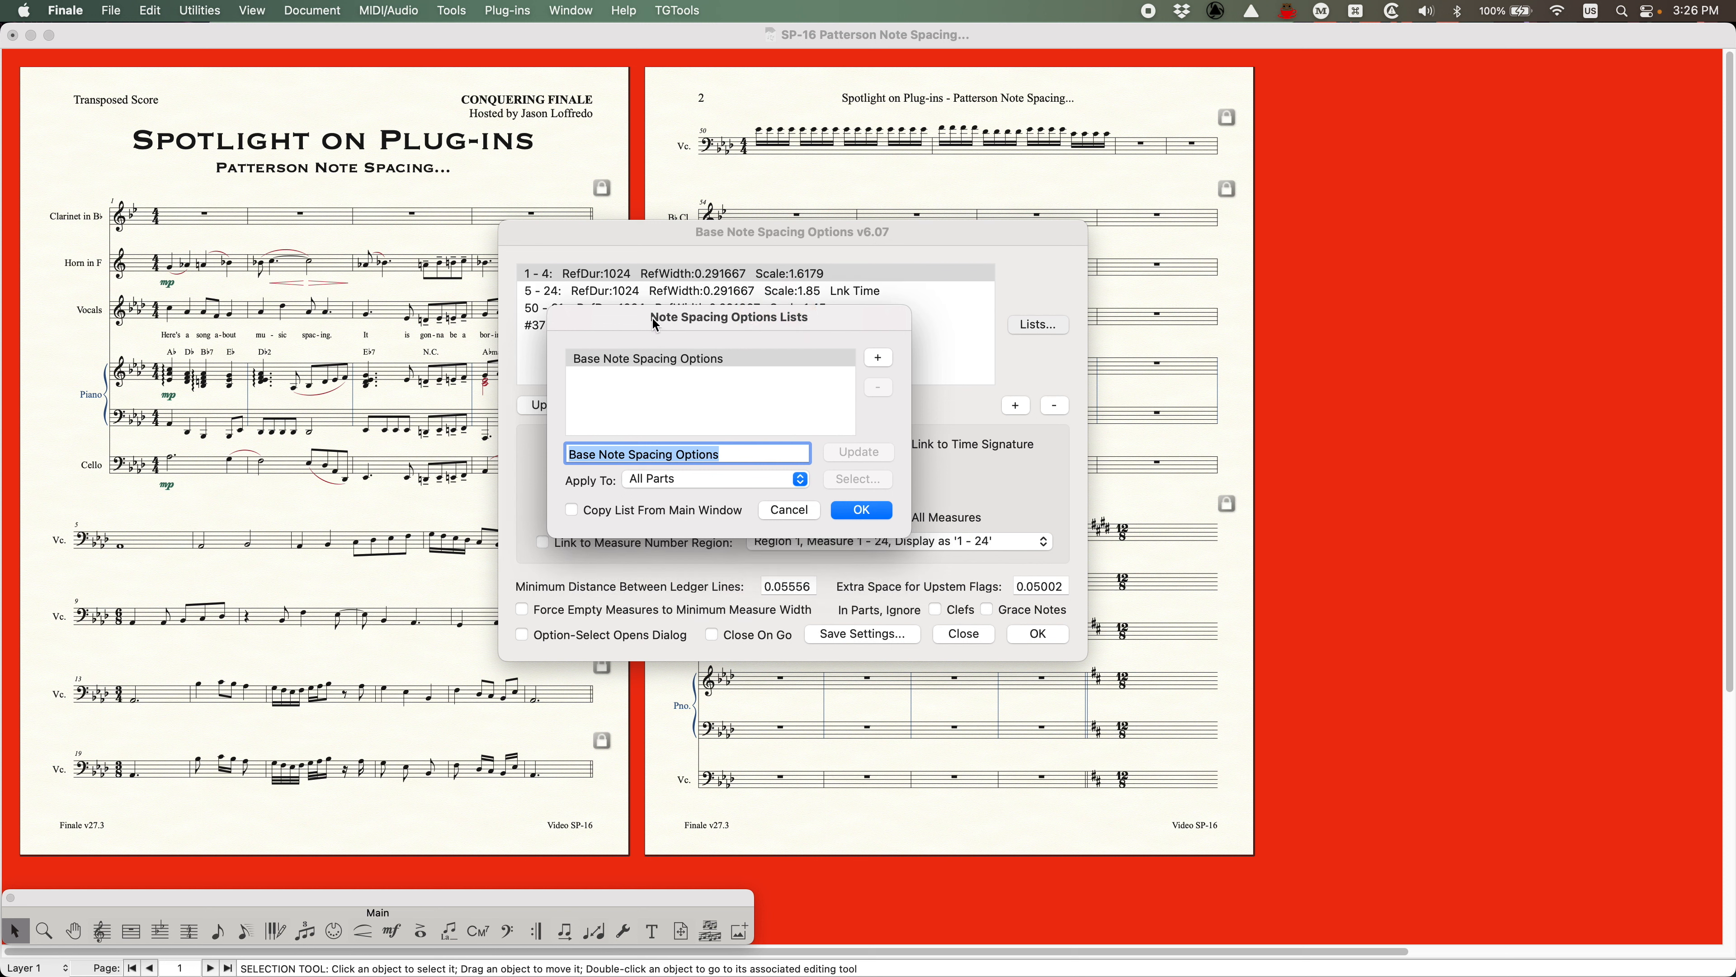
{"action": "left_click_drag", "start_coordinate": [833, 314], "coordinate": [765, 328]}
{"action": "left_click", "coordinate": [561, 369]}
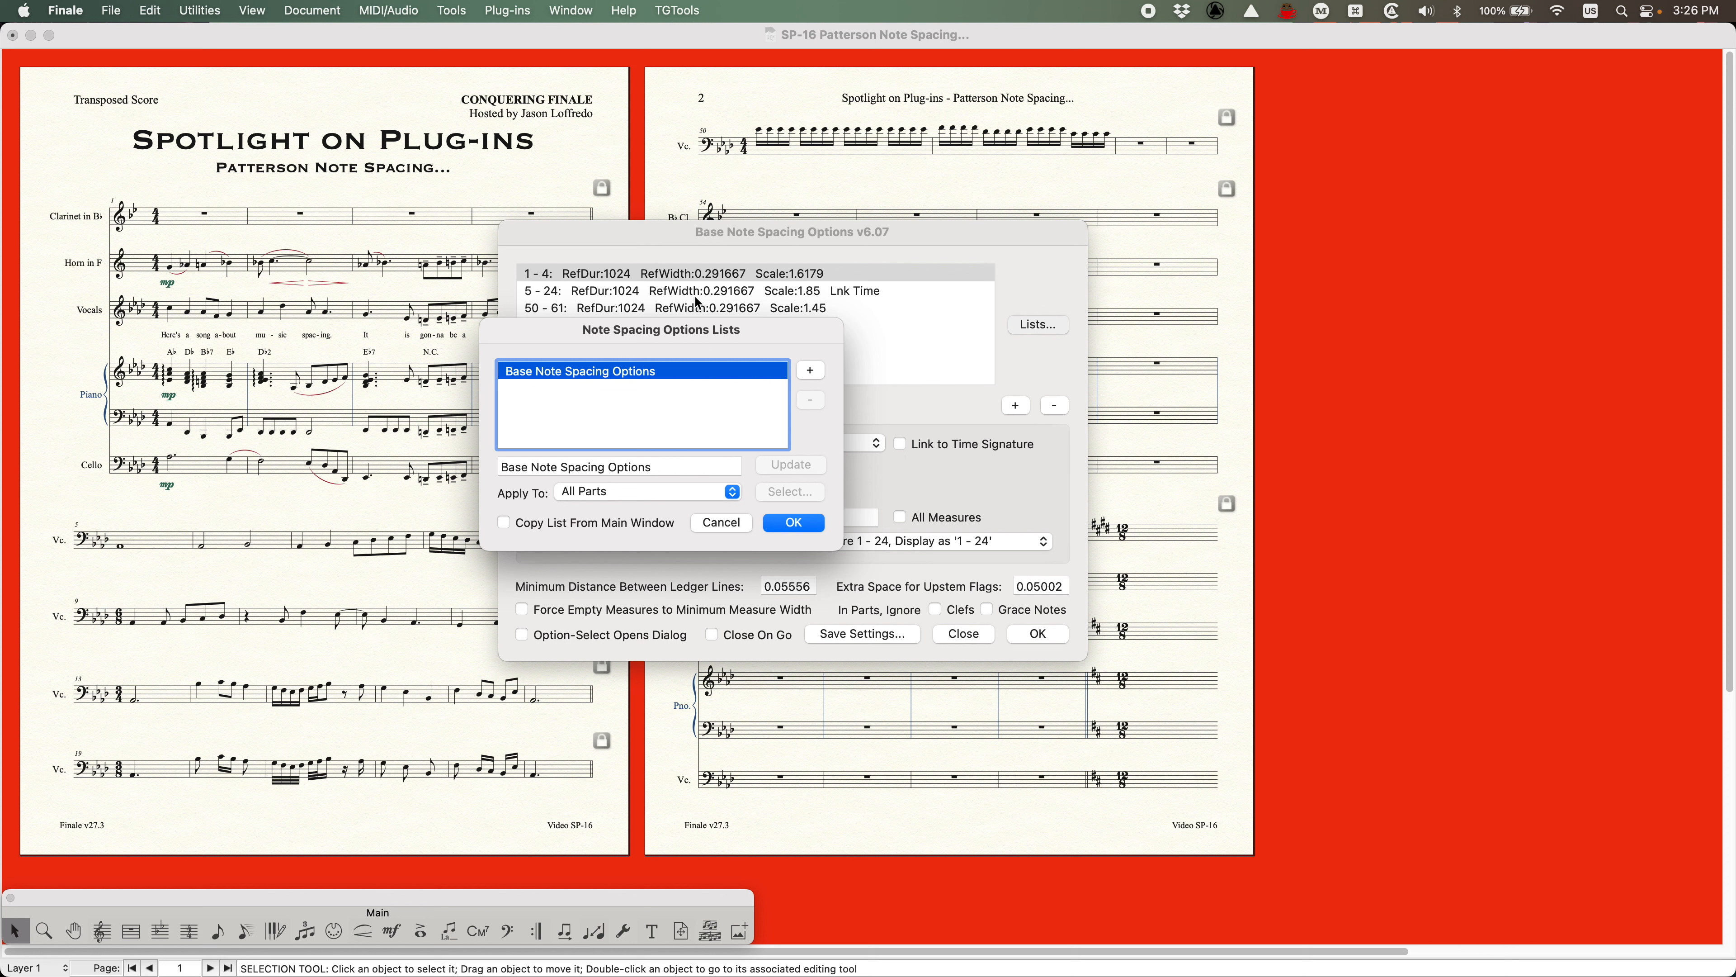
{"action": "left_click", "coordinate": [719, 524]}
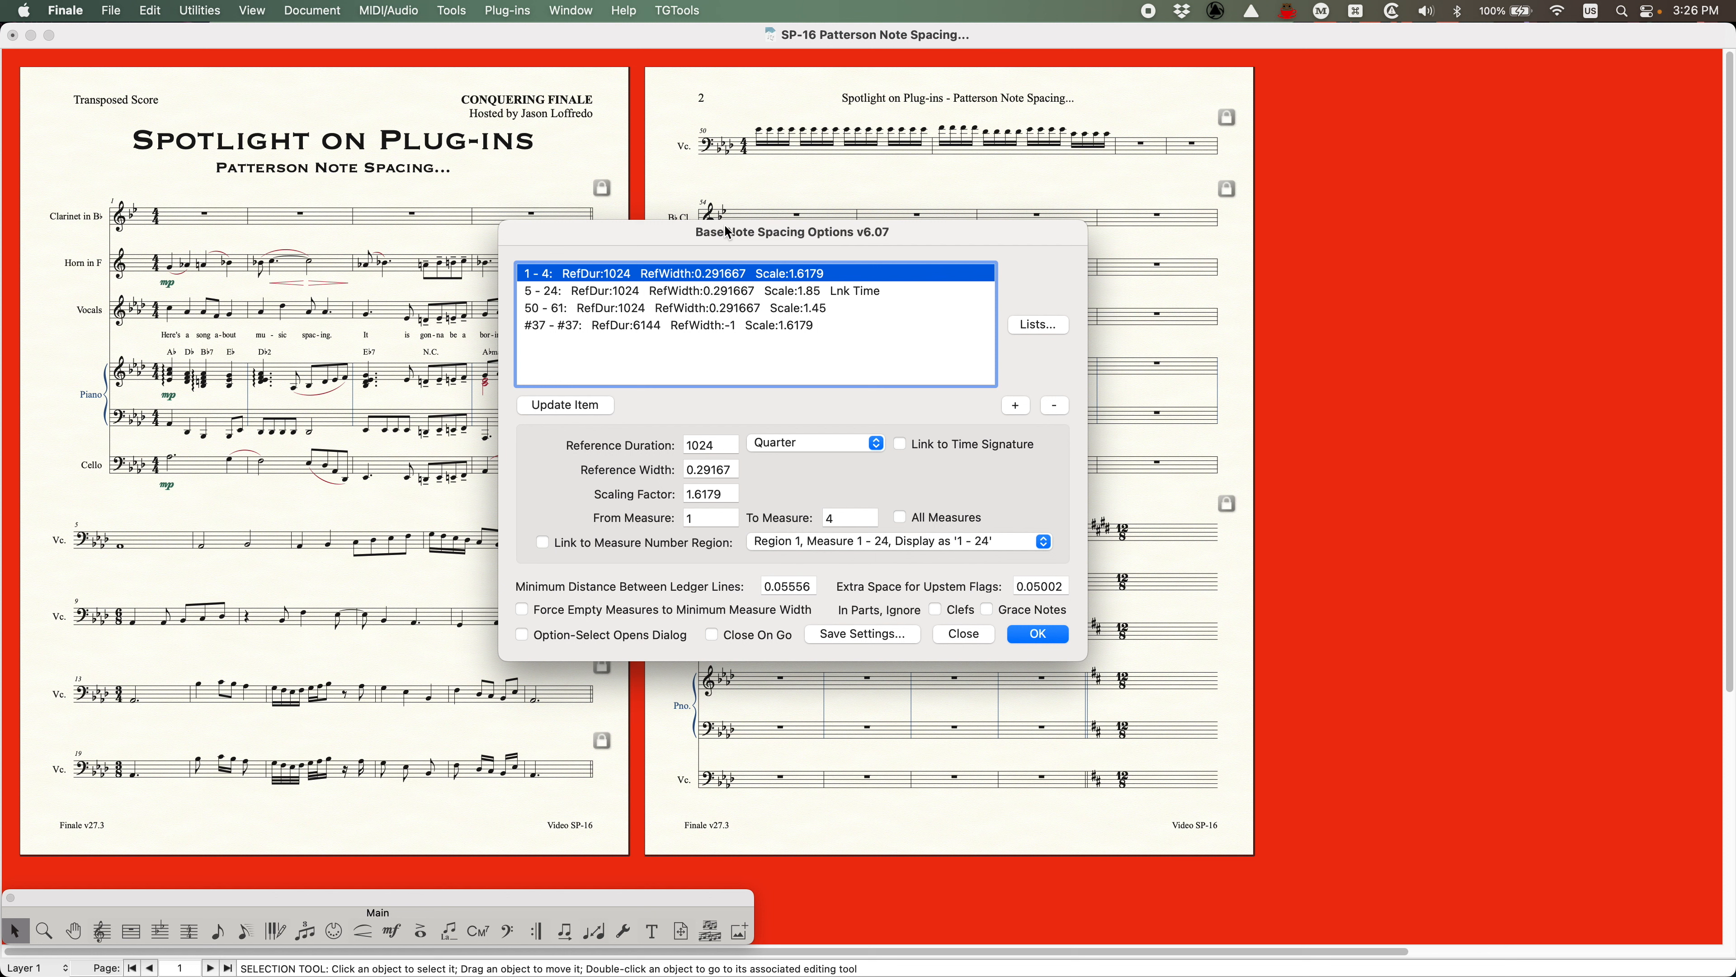
{"action": "left_click", "coordinate": [1039, 326]}
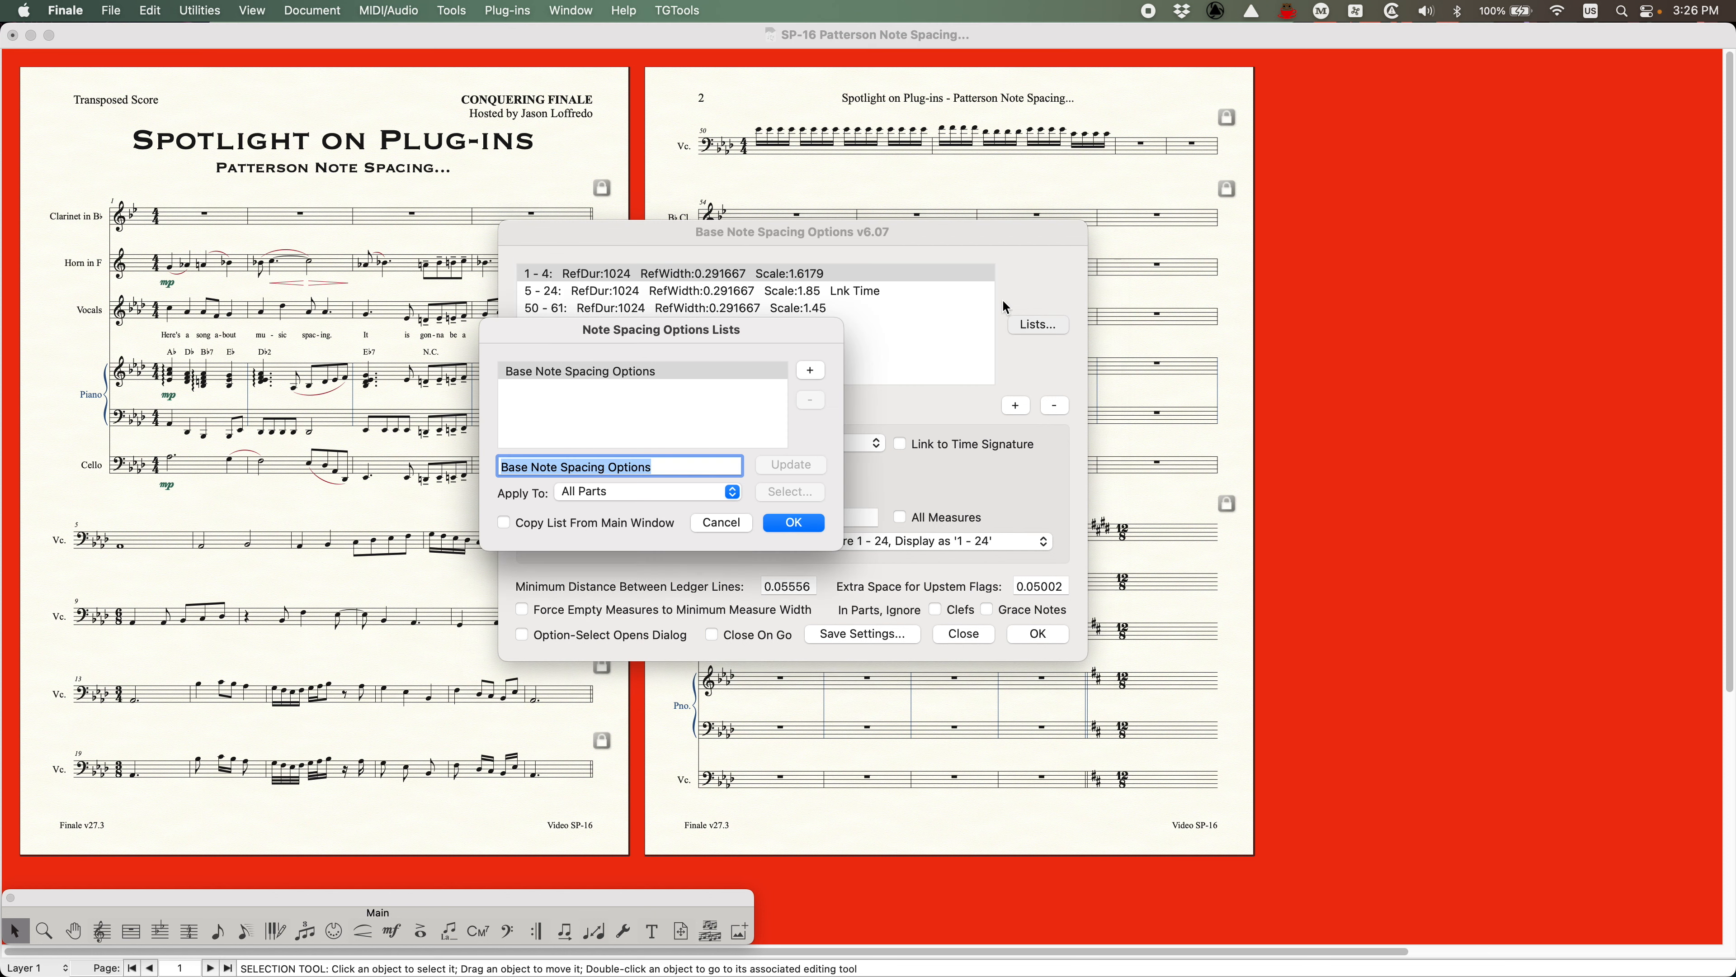
{"action": "left_click", "coordinate": [640, 375]}
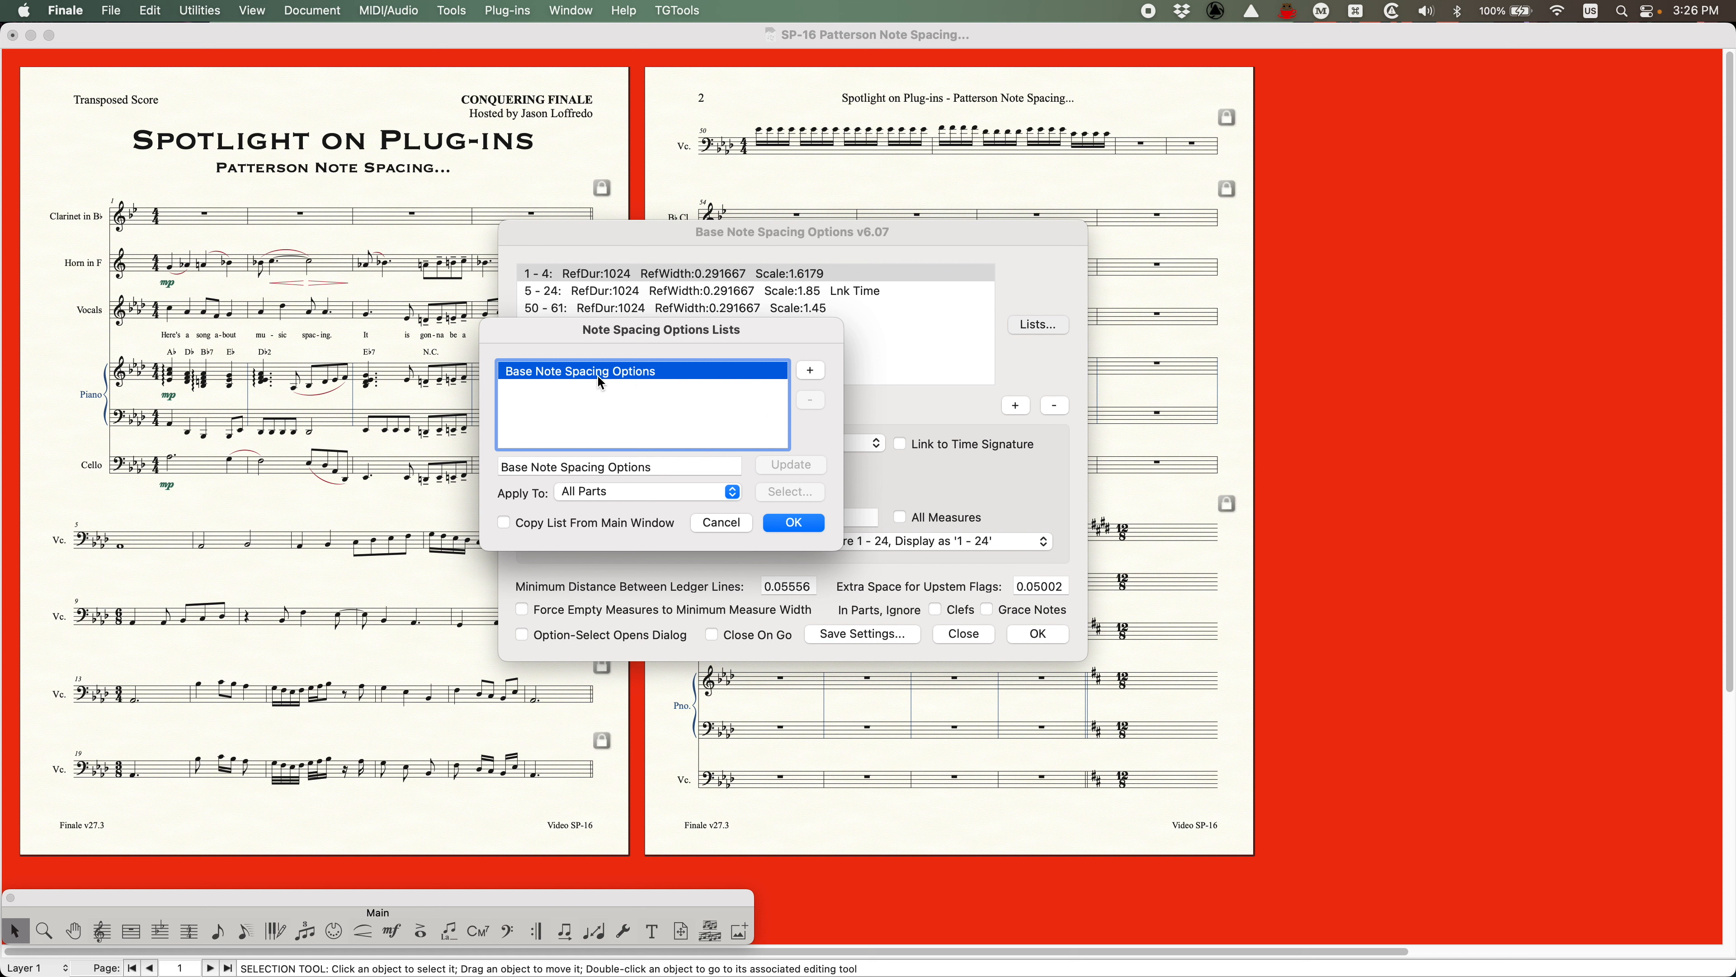
{"action": "left_click", "coordinate": [721, 523]}
Switch from the score through the linked parts to the Piano part
{"action": "key", "text": "alt+super+period"}
{"action": "key", "text": "alt+super+period"}
{"action": "key", "text": "alt+super+period"}
{"action": "key", "text": "alt+super+period"}
{"action": "mouse_move", "coordinate": [782, 229]}
{"action": "left_mouse_down"}
{"action": "mouse_move", "coordinate": [805, 236]}
{"action": "mouse_move", "coordinate": [782, 223]}
{"action": "left_mouse_up"}
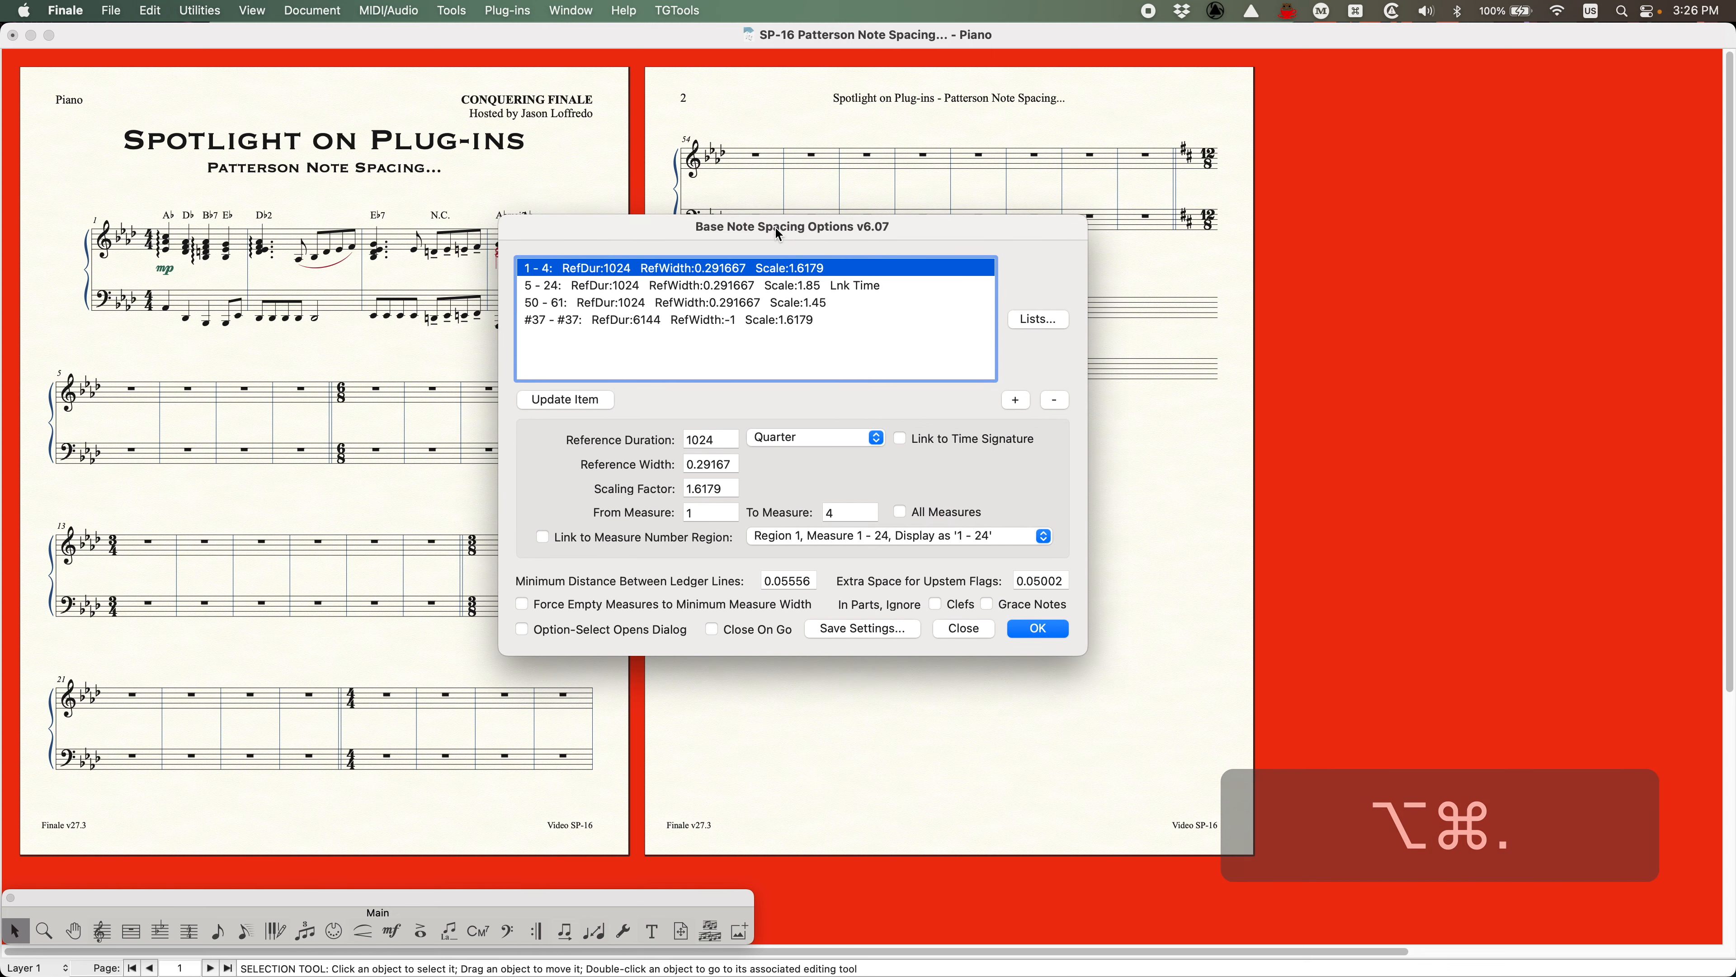
Add a new note spacing options list that copies the list from the main window
{"action": "left_click", "coordinate": [1037, 320]}
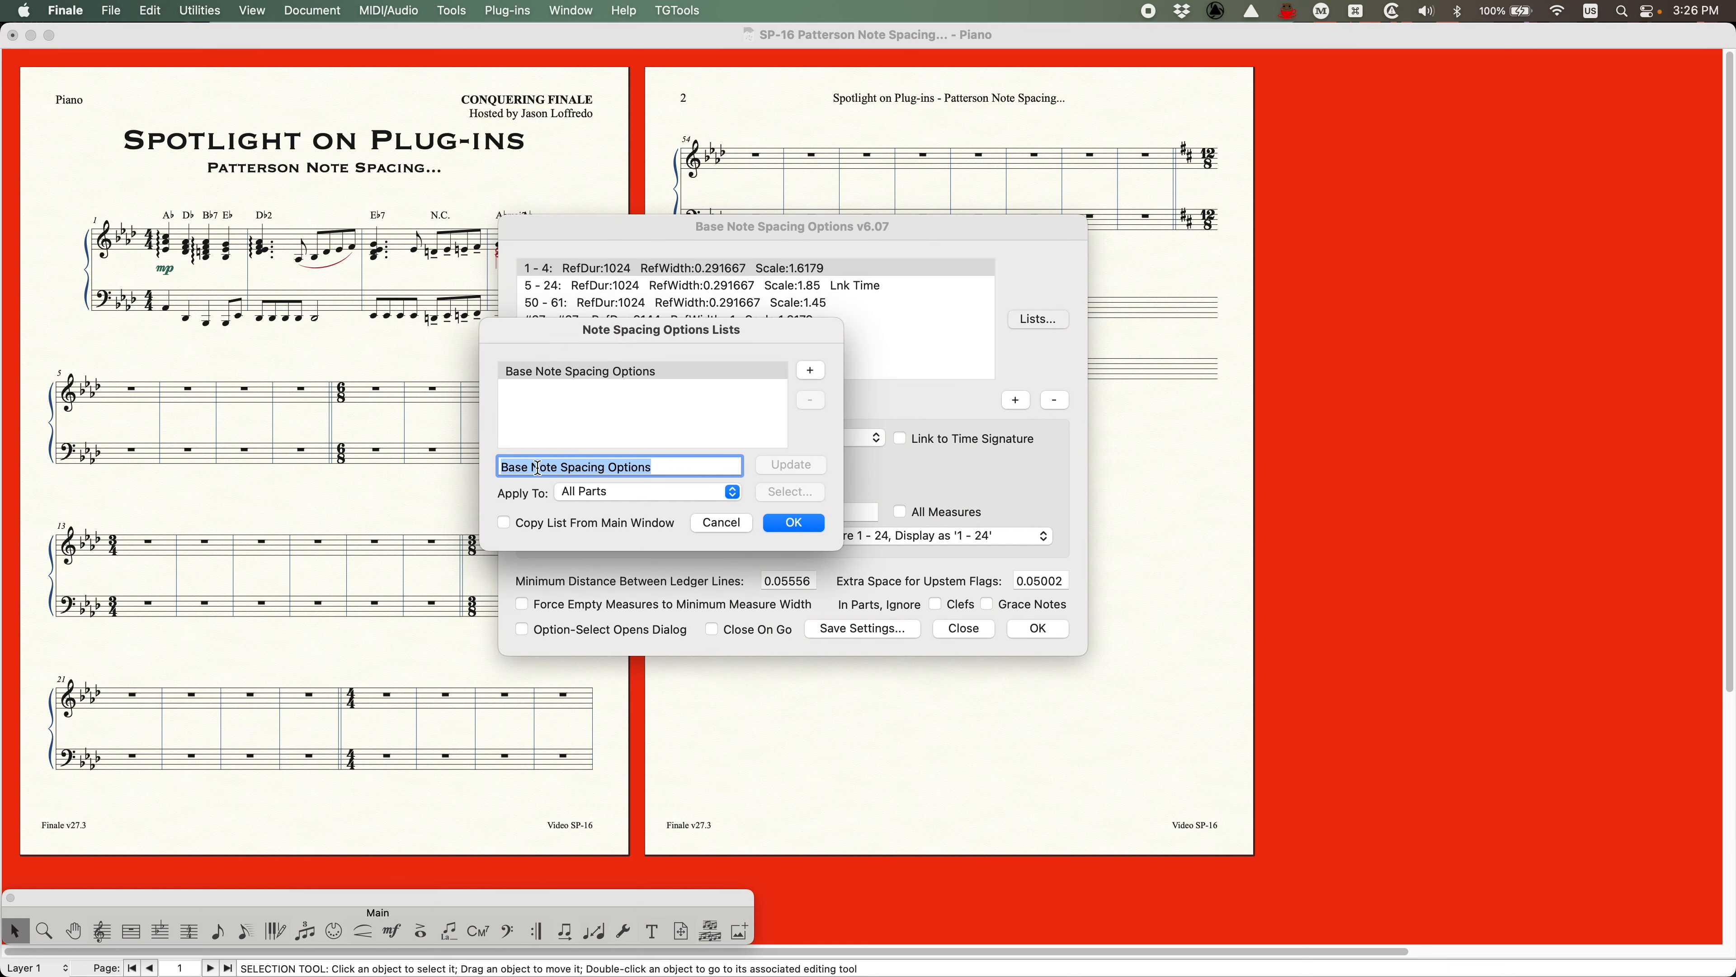
{"action": "left_click", "coordinate": [503, 524]}
{"action": "left_click", "coordinate": [604, 494]}
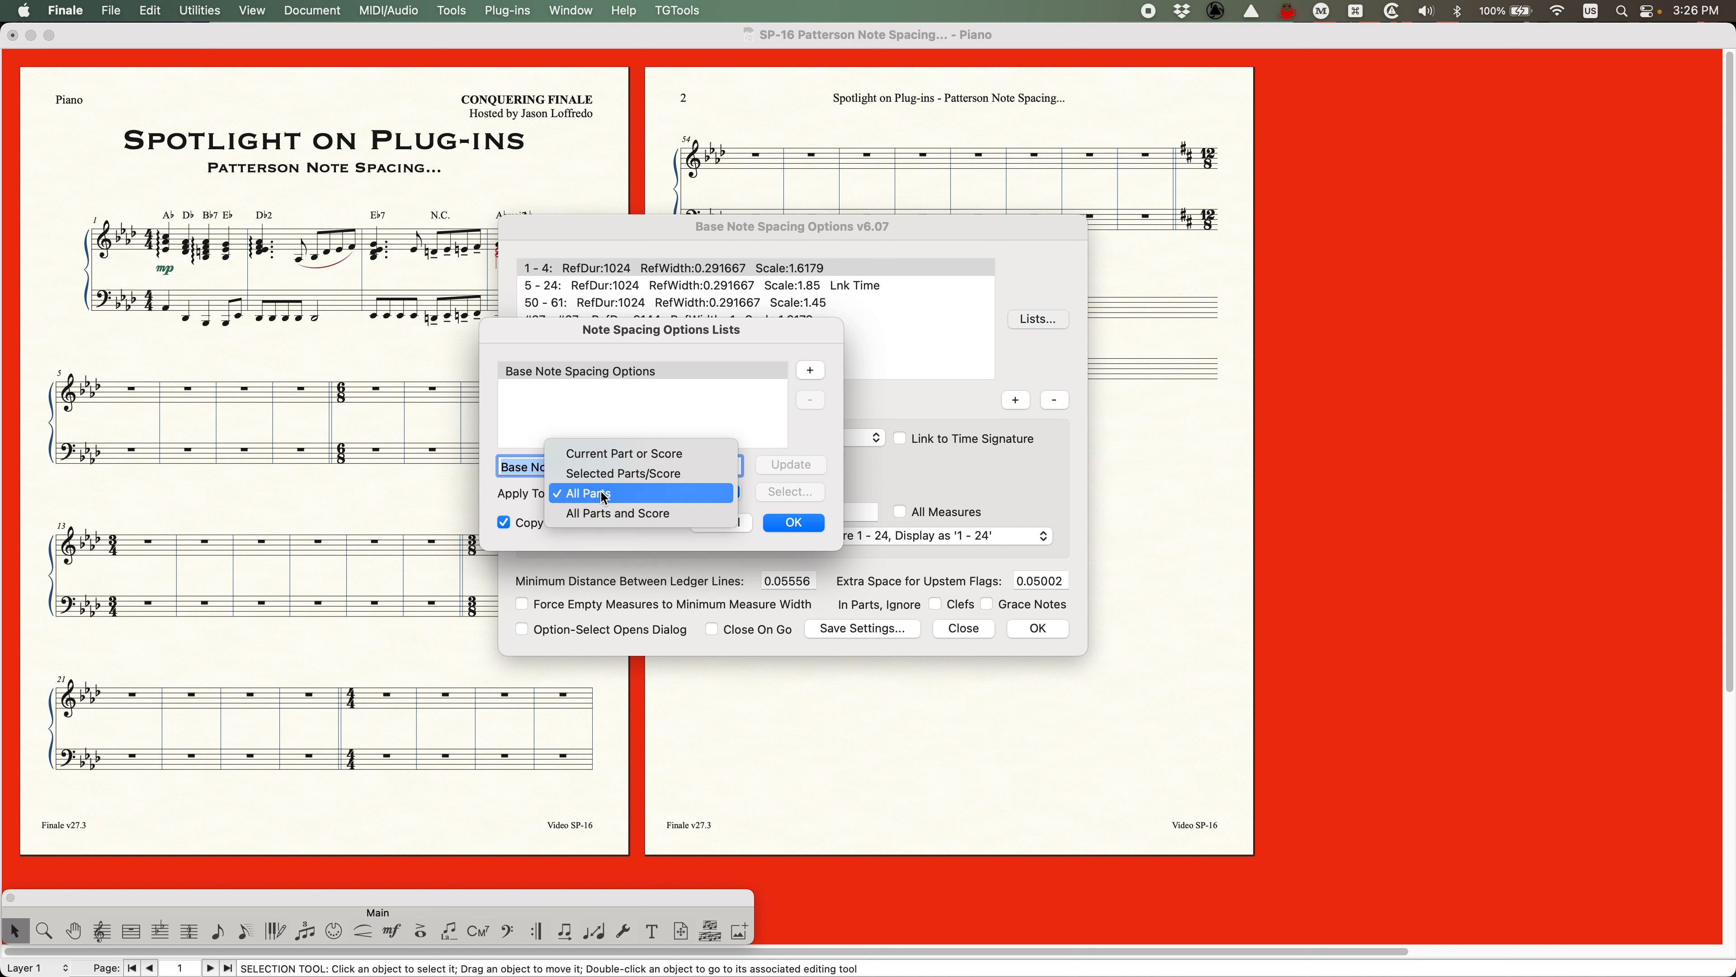
{"action": "left_click", "coordinate": [605, 495]}
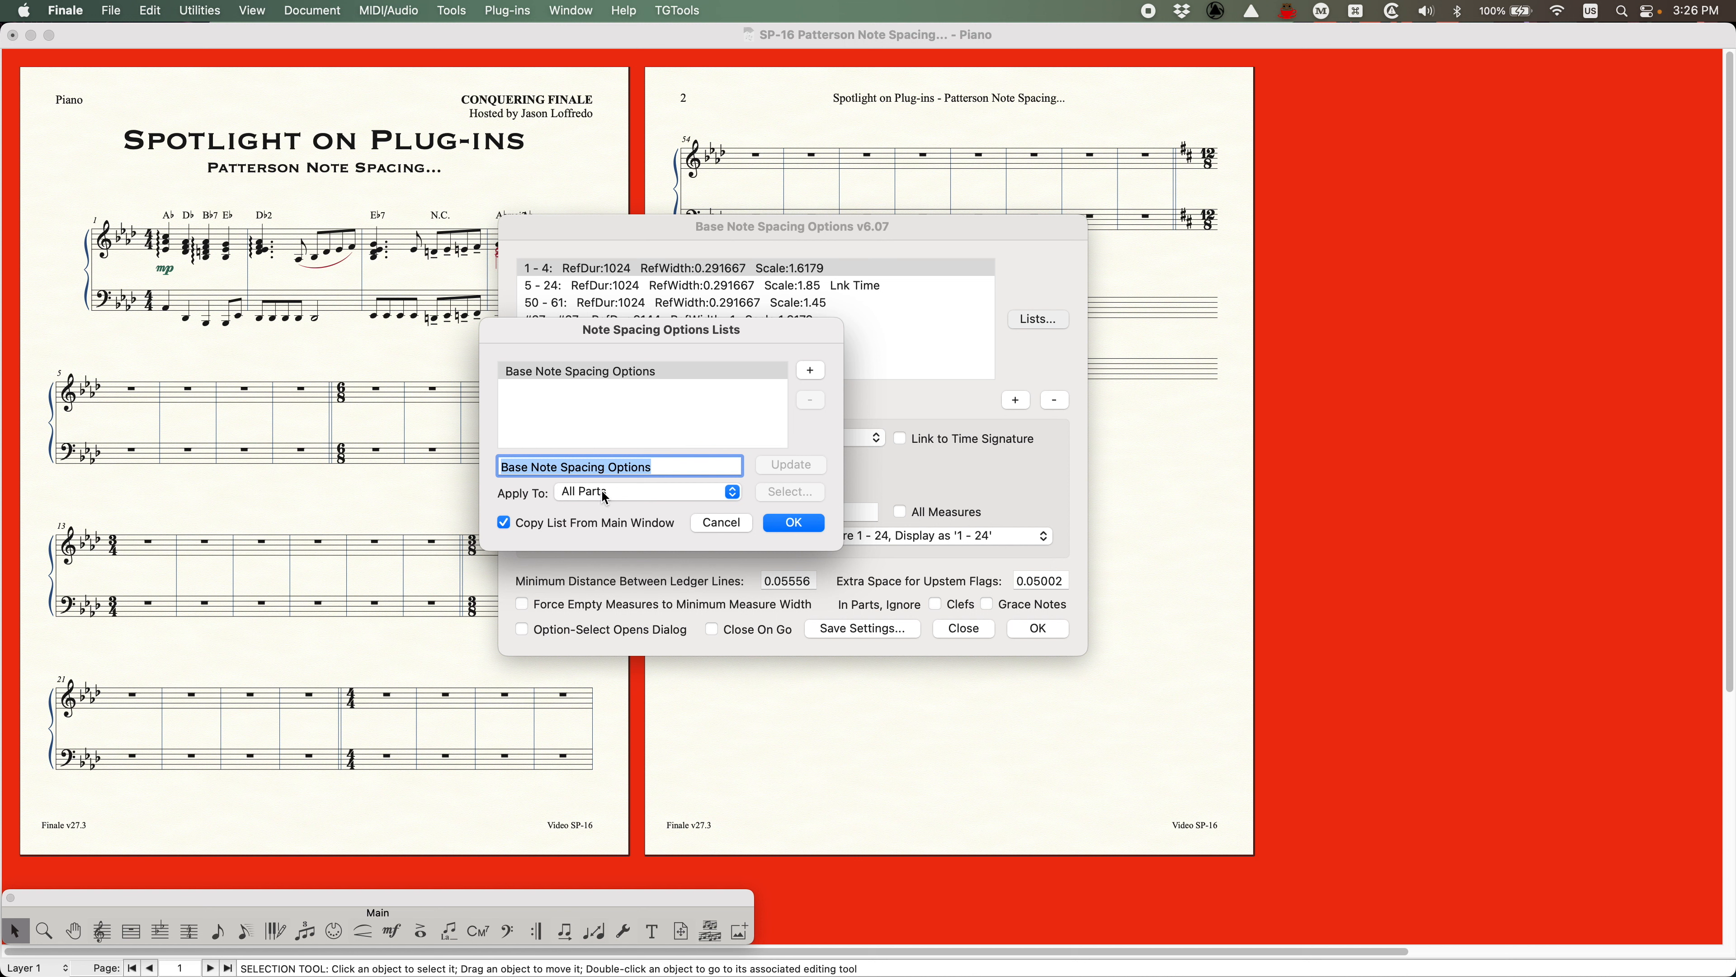
{"action": "left_click", "coordinate": [811, 370]}
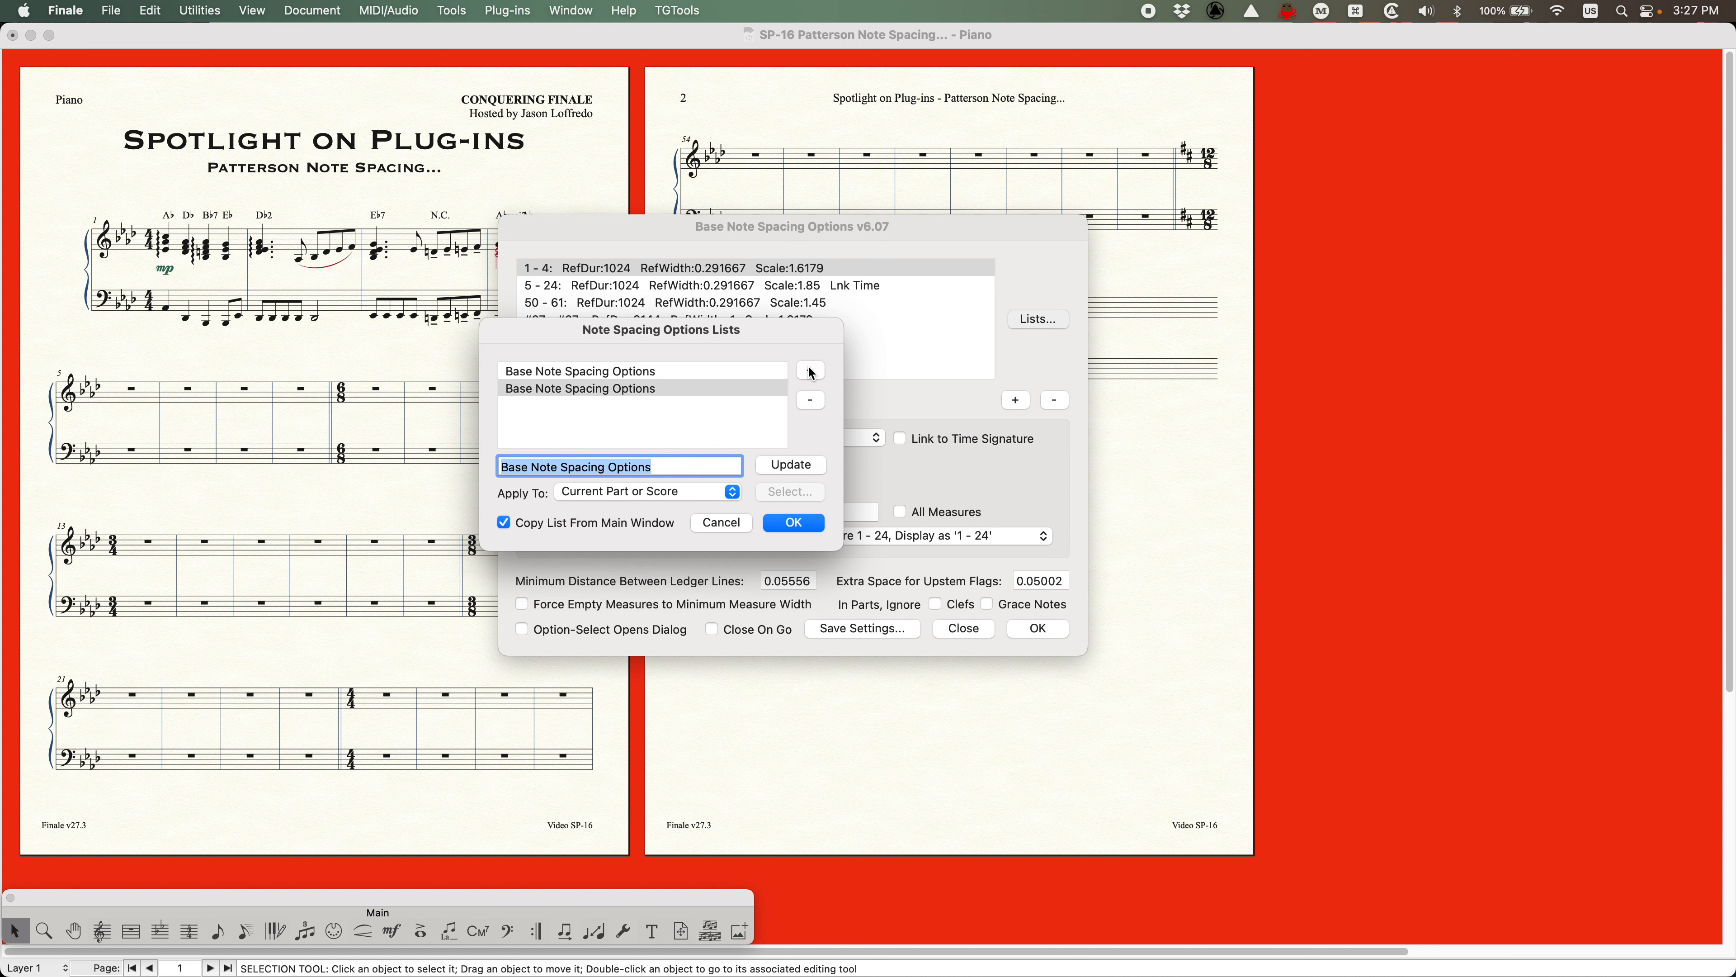
Name the new list Parts Spacing Options, choose All Parts as its target, and update it
{"action": "left_click", "coordinate": [605, 388]}
{"action": "left_click", "coordinate": [672, 492]}
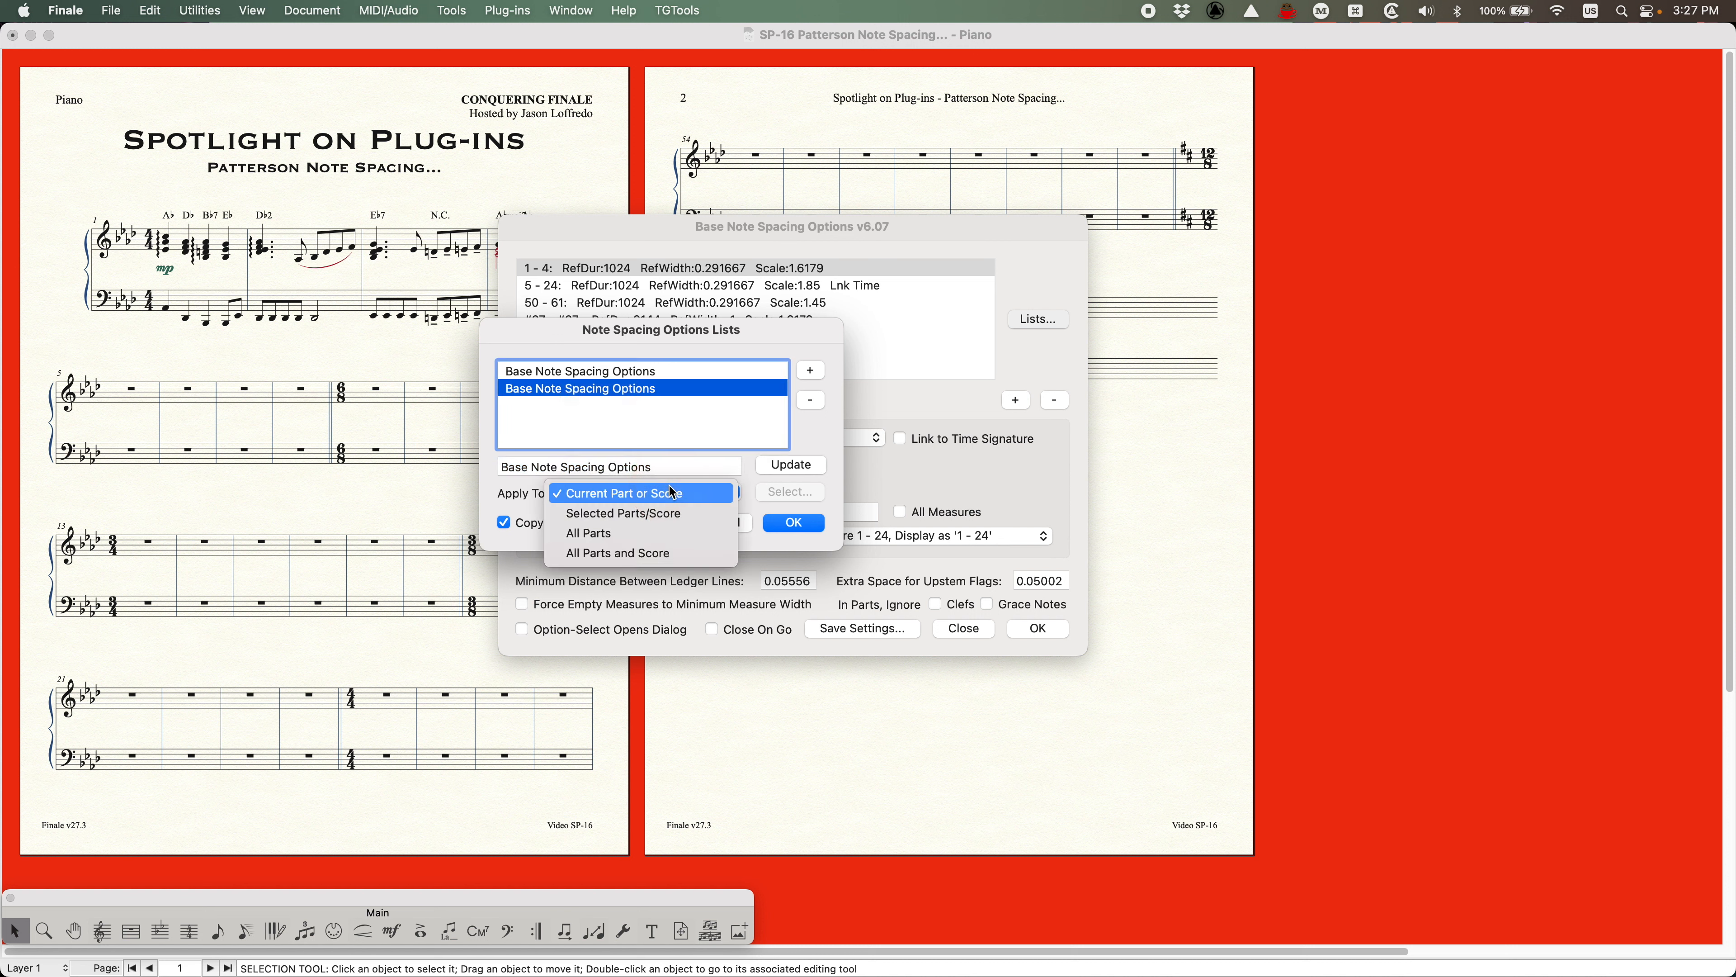
{"action": "left_click", "coordinate": [619, 530]}
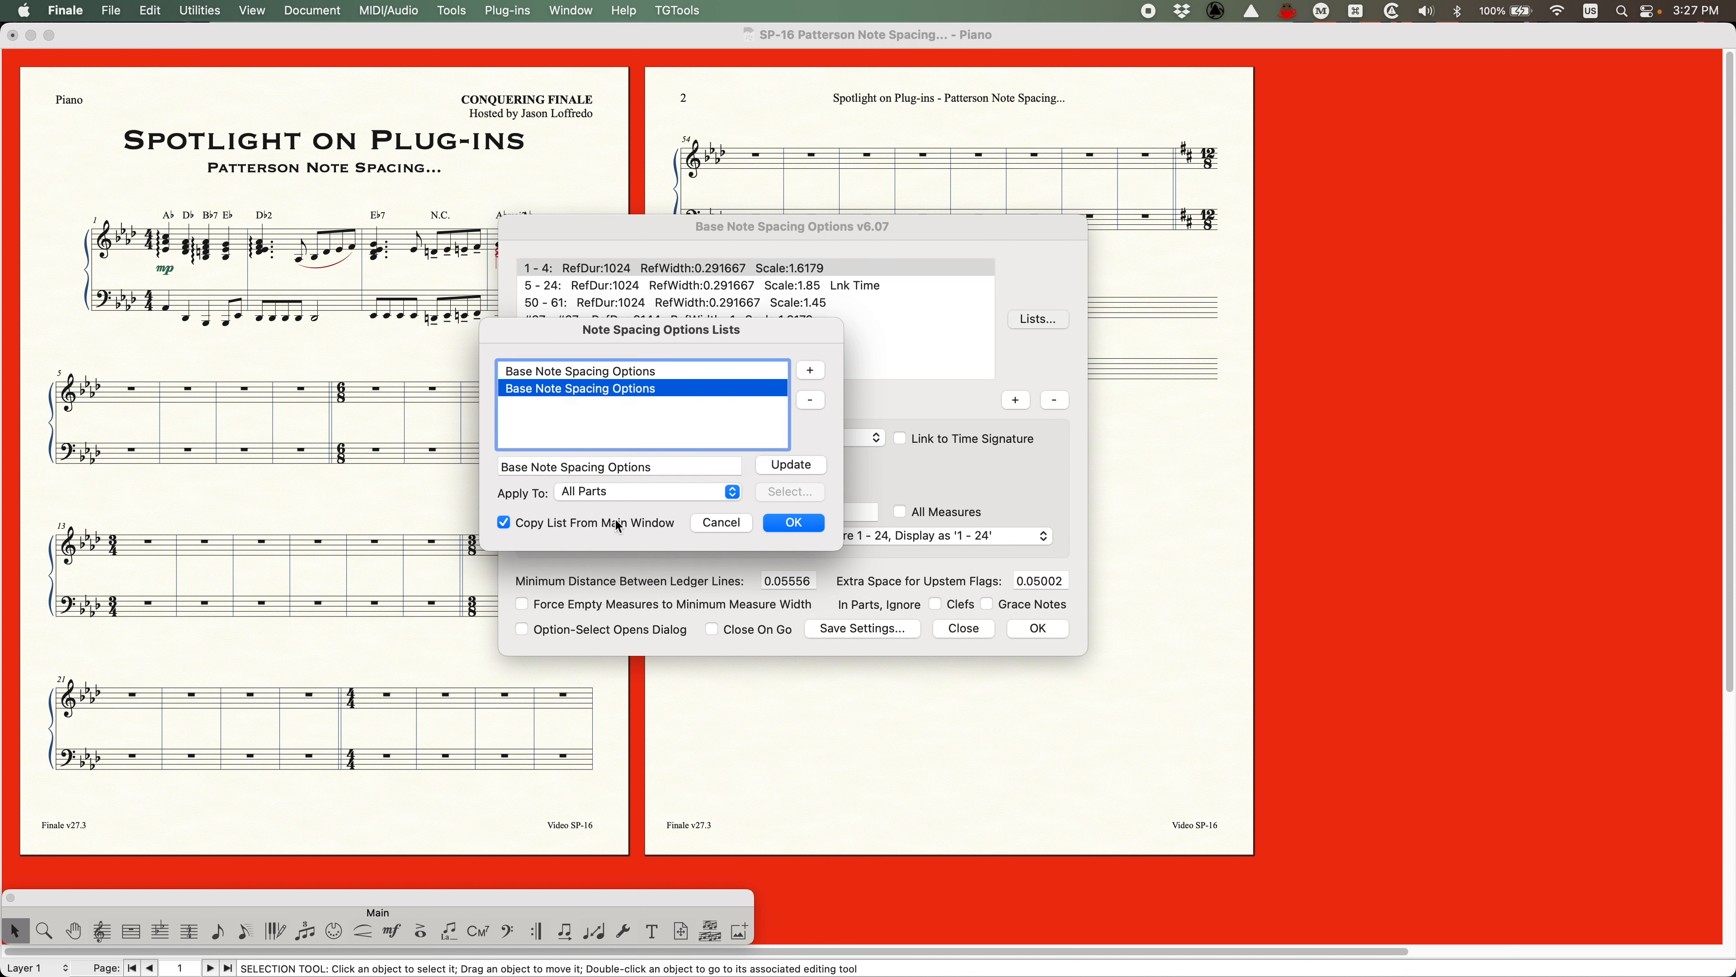
{"action": "left_click", "coordinate": [552, 468]}
{"action": "left_click_drag", "start_coordinate": [553, 468], "coordinate": [501, 468]}
{"action": "type", "text": "Parts"}
{"action": "left_click", "coordinate": [791, 464]}
Assign the Parts Spacing Options list to All Parts again and confirm the lists
{"action": "left_click", "coordinate": [665, 371]}
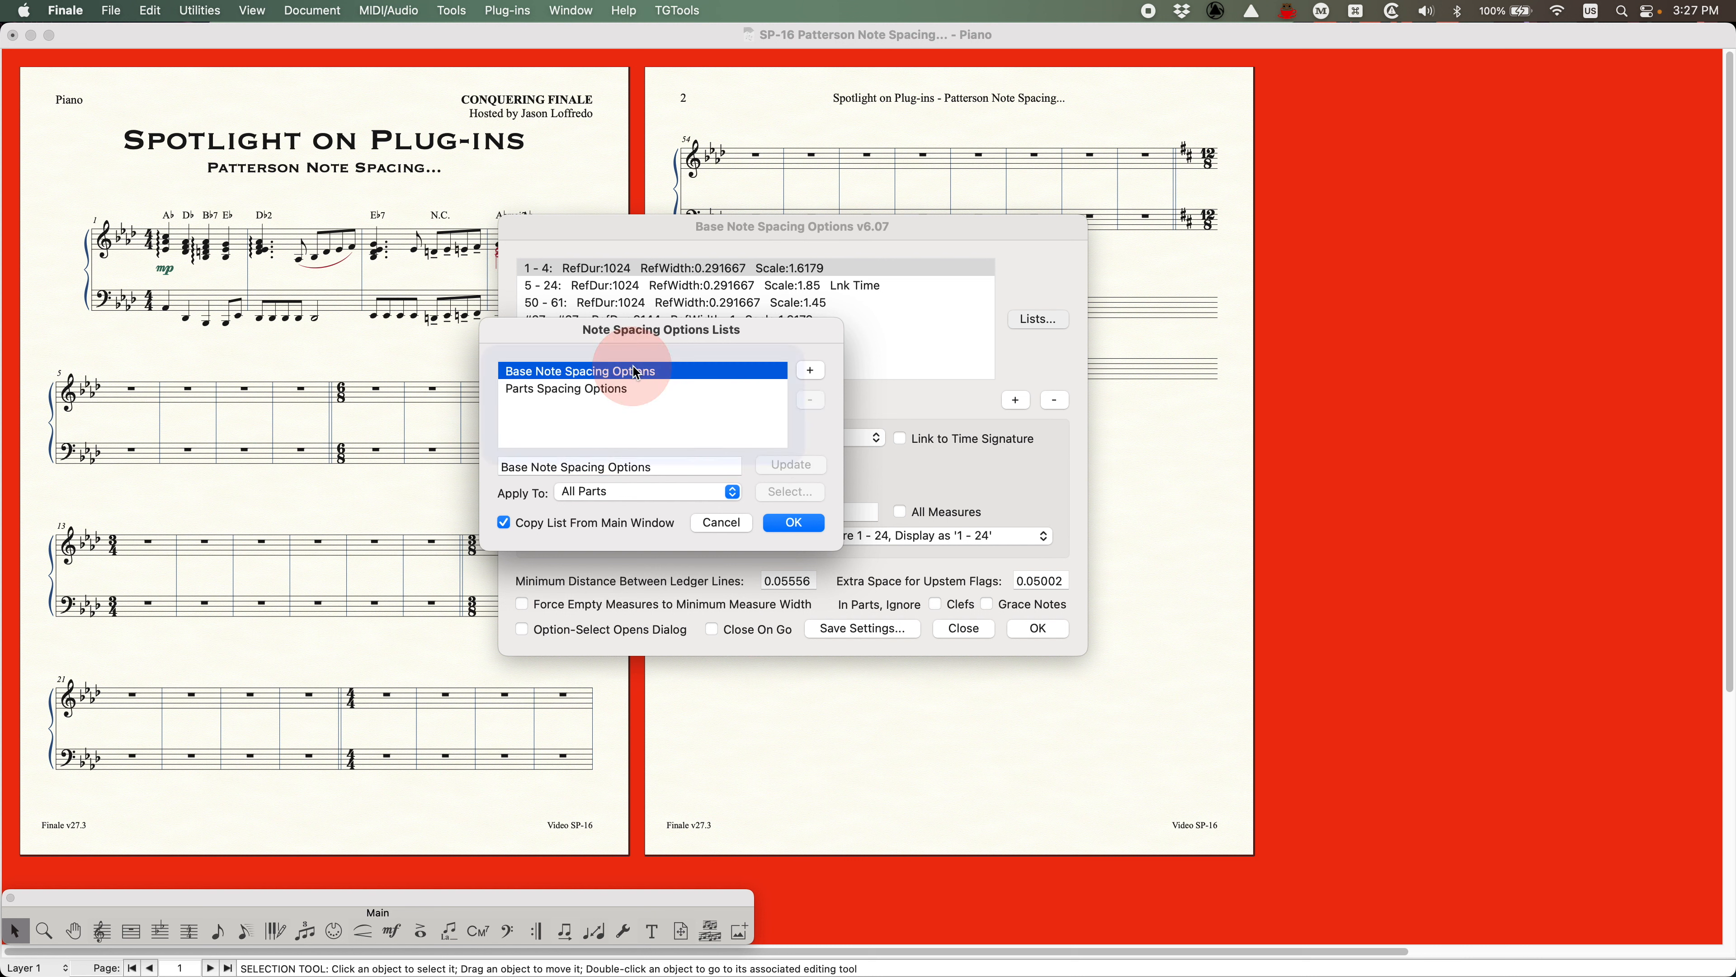
{"action": "left_click", "coordinate": [618, 389]}
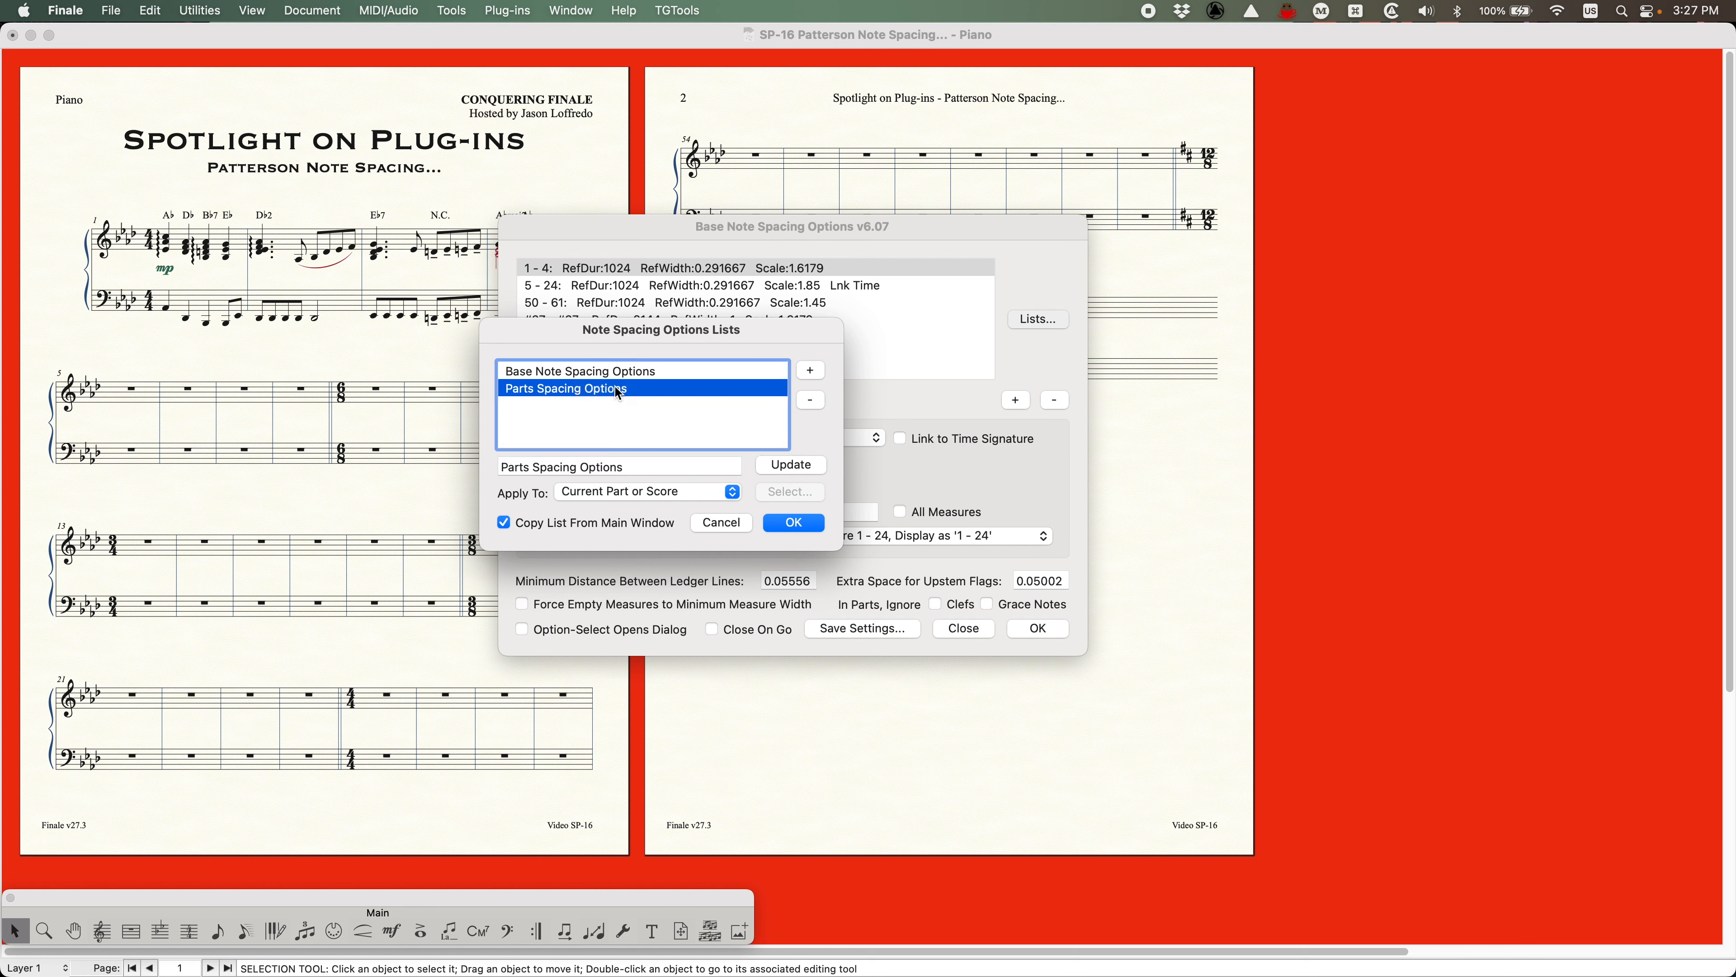
{"action": "left_click", "coordinate": [675, 491]}
{"action": "left_click", "coordinate": [602, 534]}
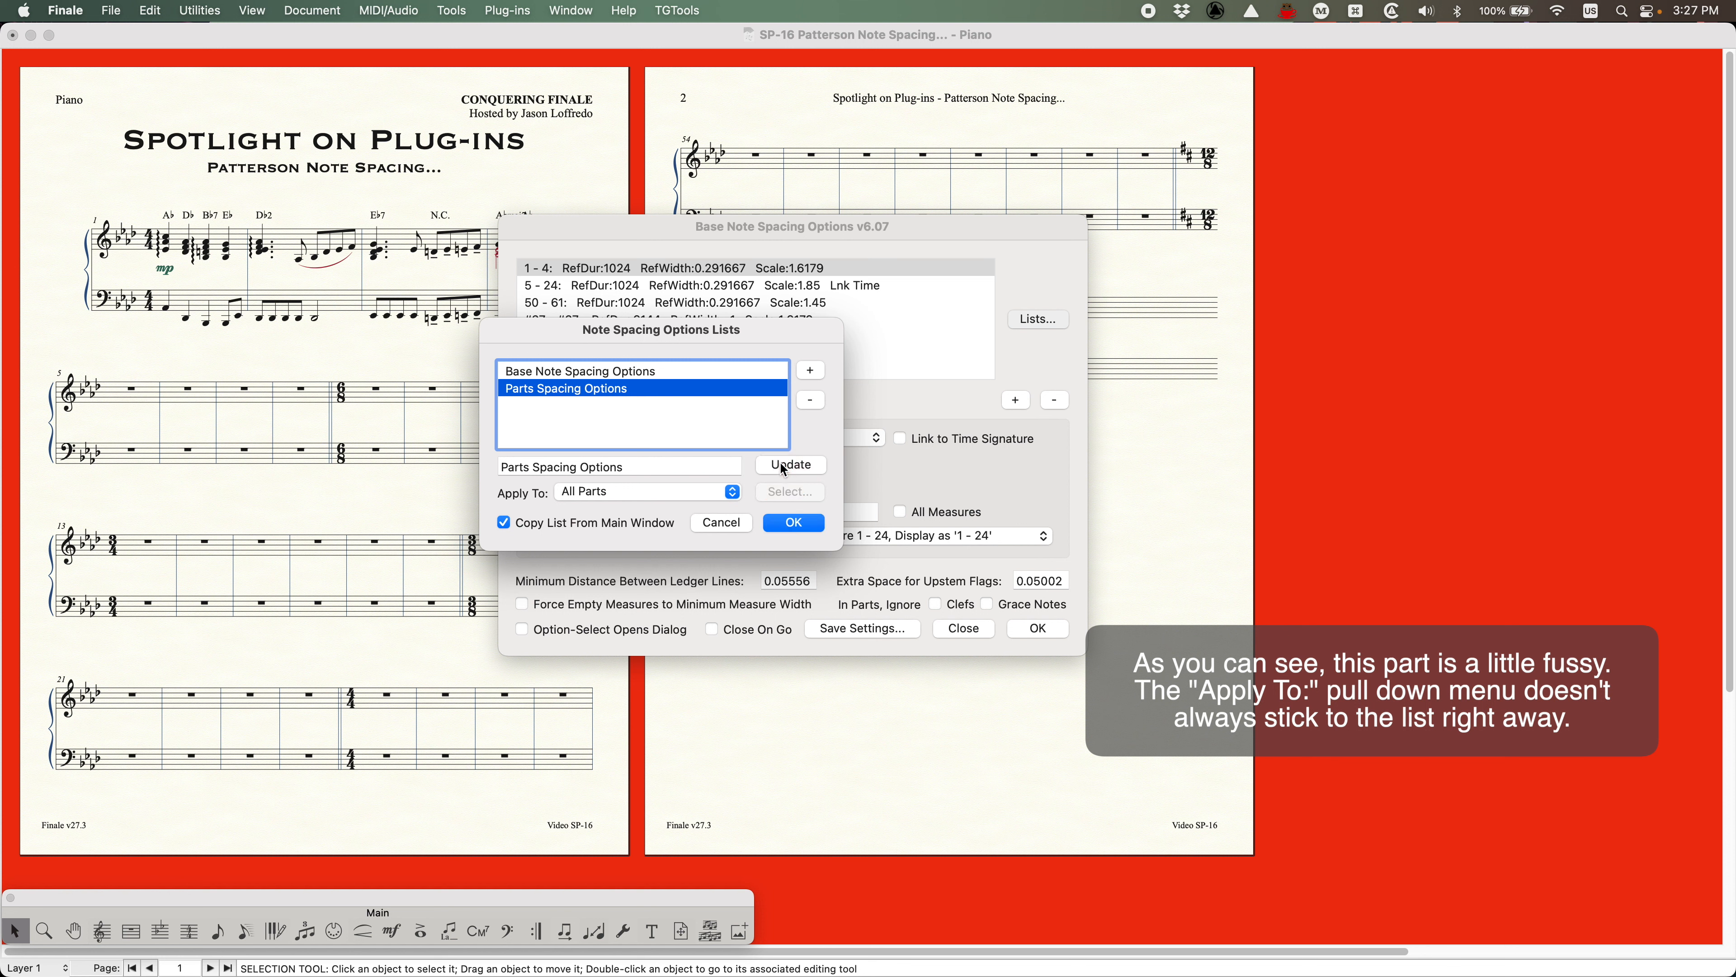
{"action": "left_click", "coordinate": [801, 523]}
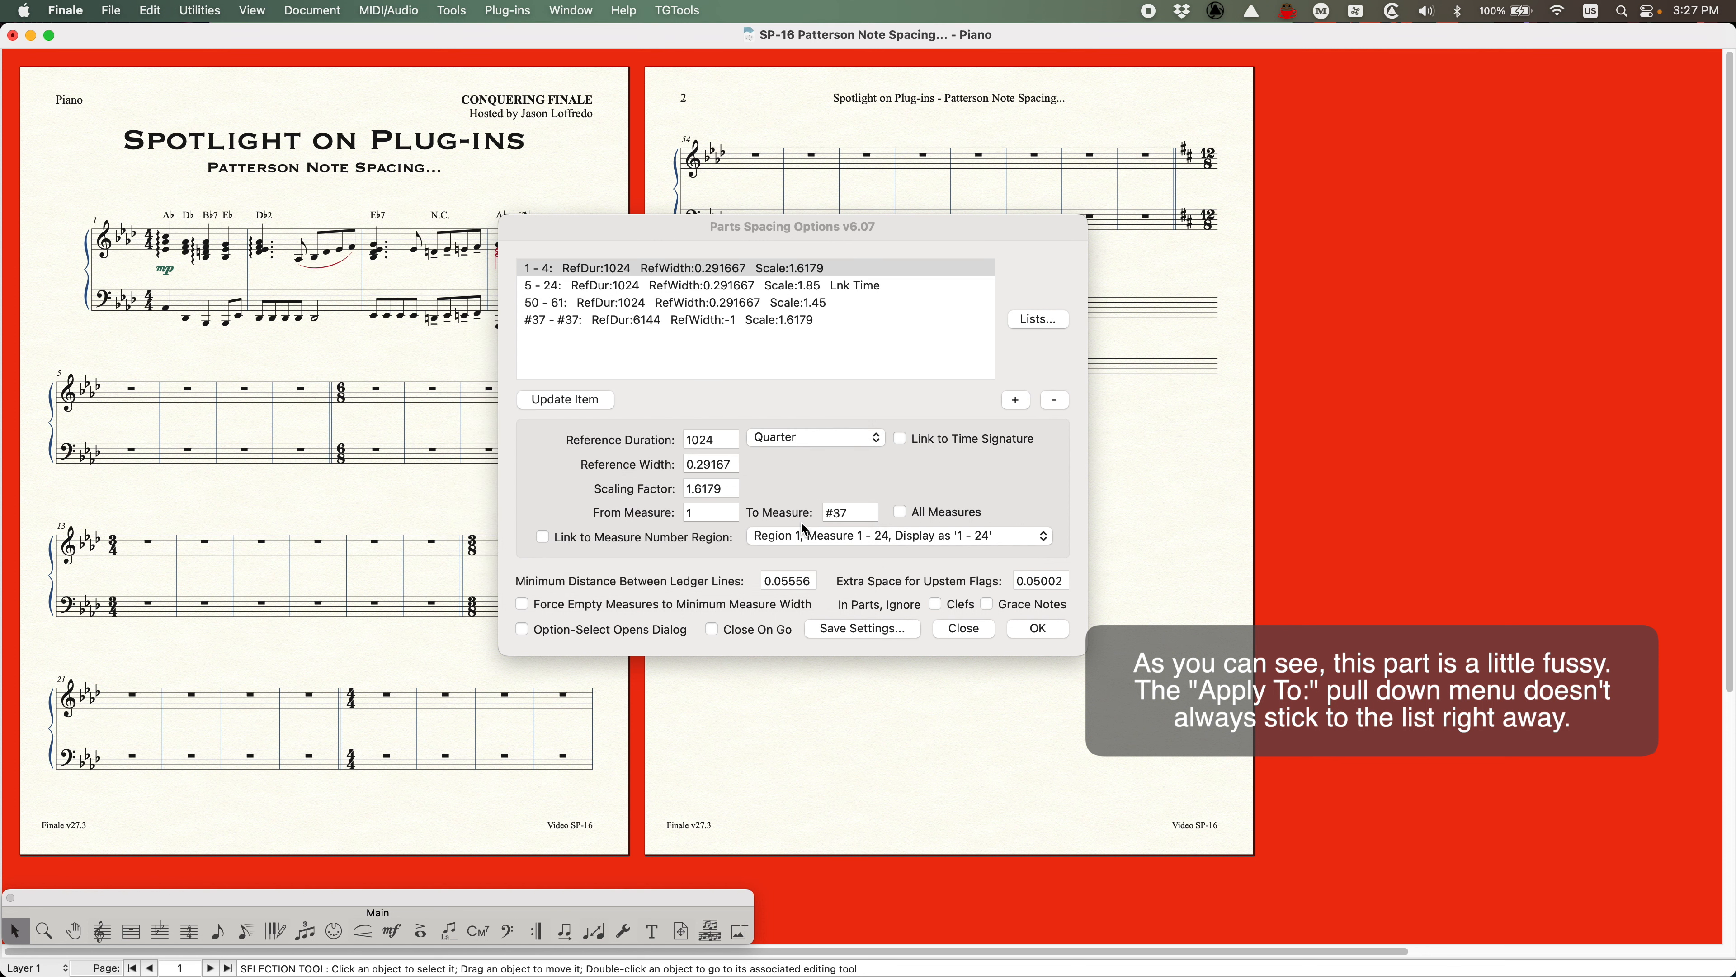
Check the part assignment of Parts Spacing Options in the options lists, confirm, and save the changes
{"action": "left_click", "coordinate": [1040, 319]}
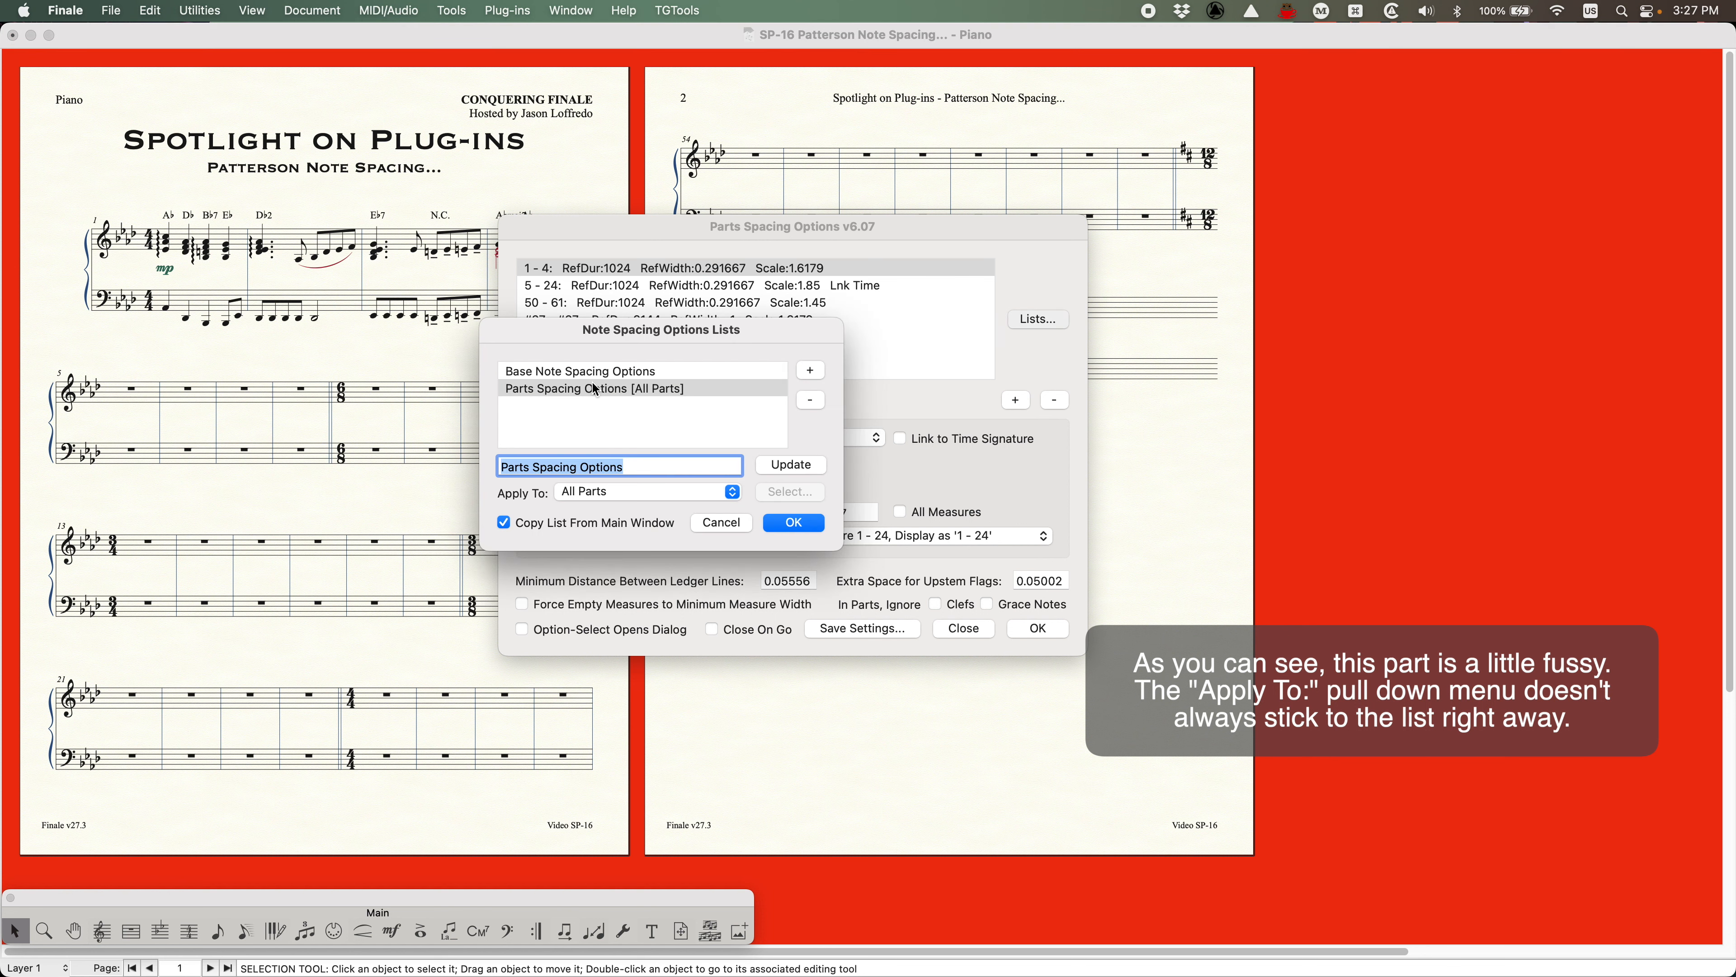
{"action": "left_click", "coordinate": [565, 390]}
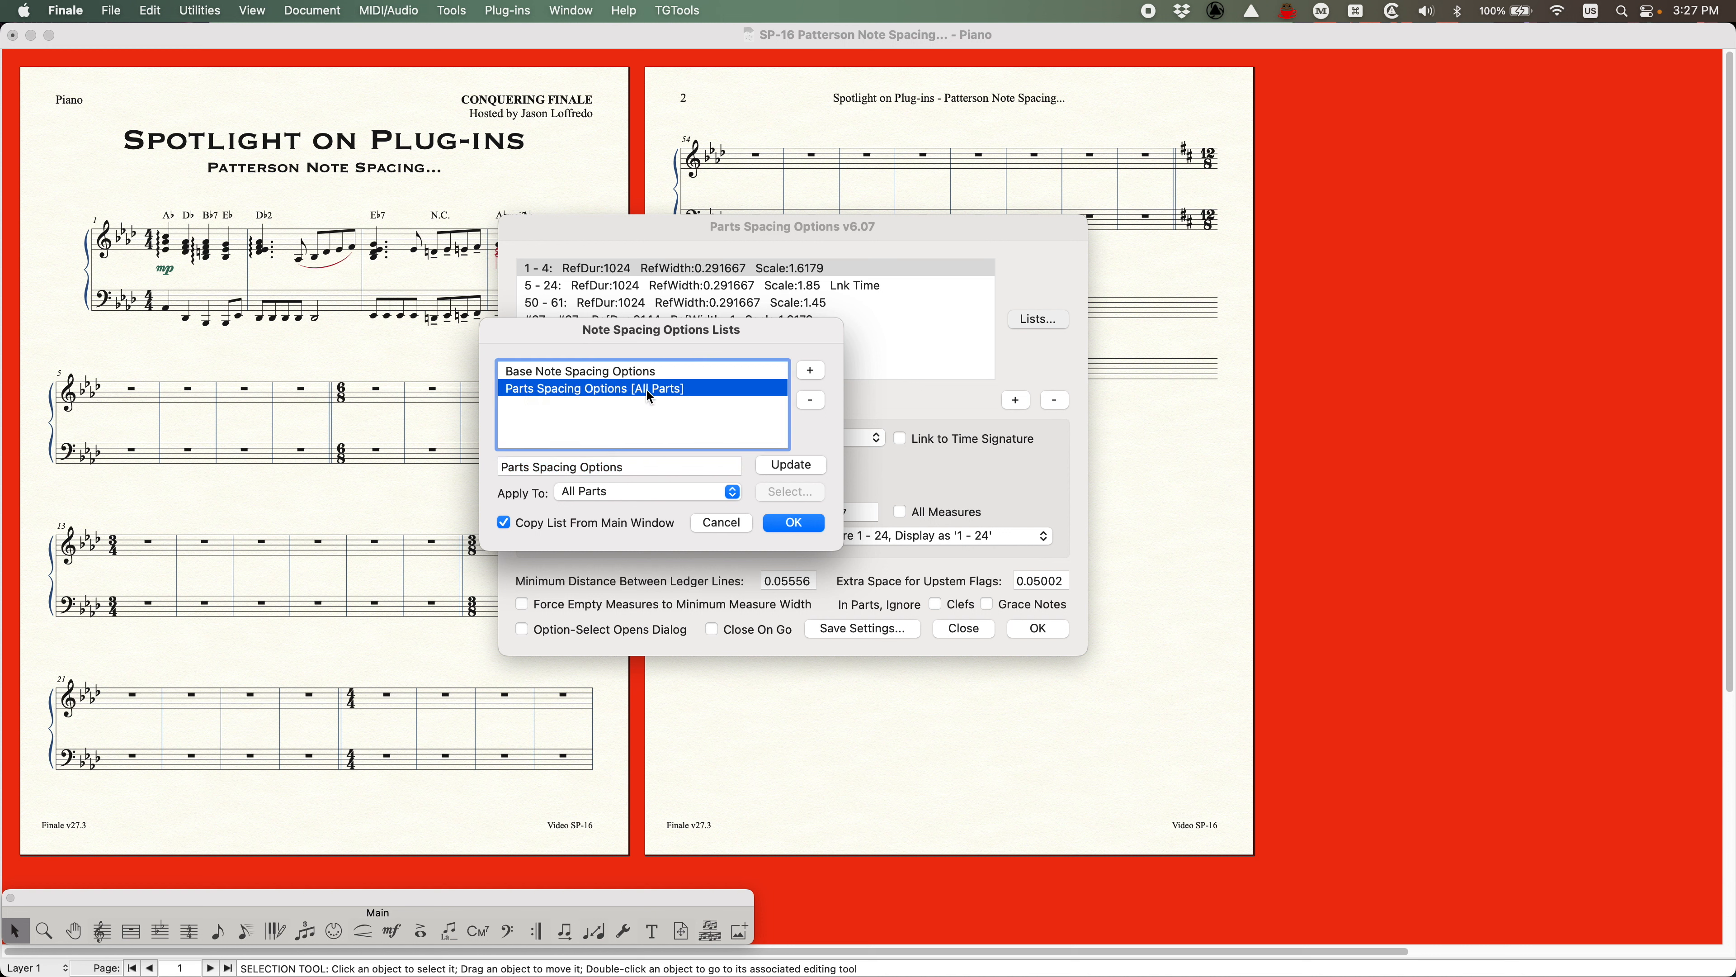
{"action": "left_click", "coordinate": [777, 524]}
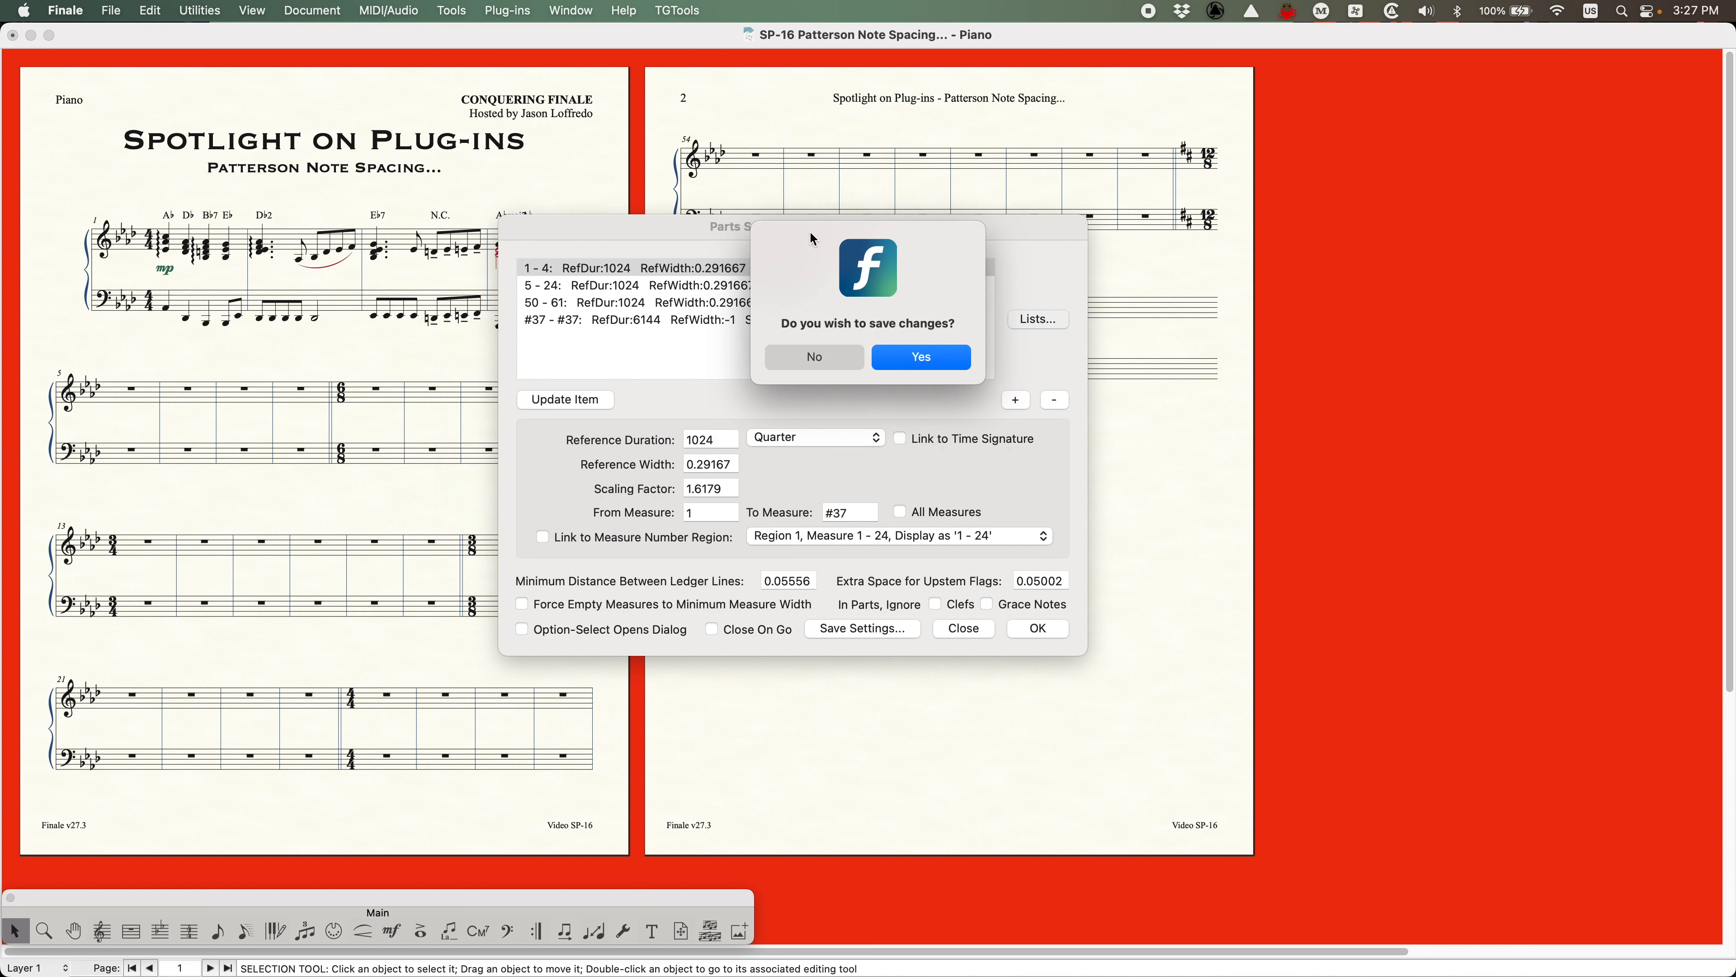
{"action": "left_click", "coordinate": [914, 355]}
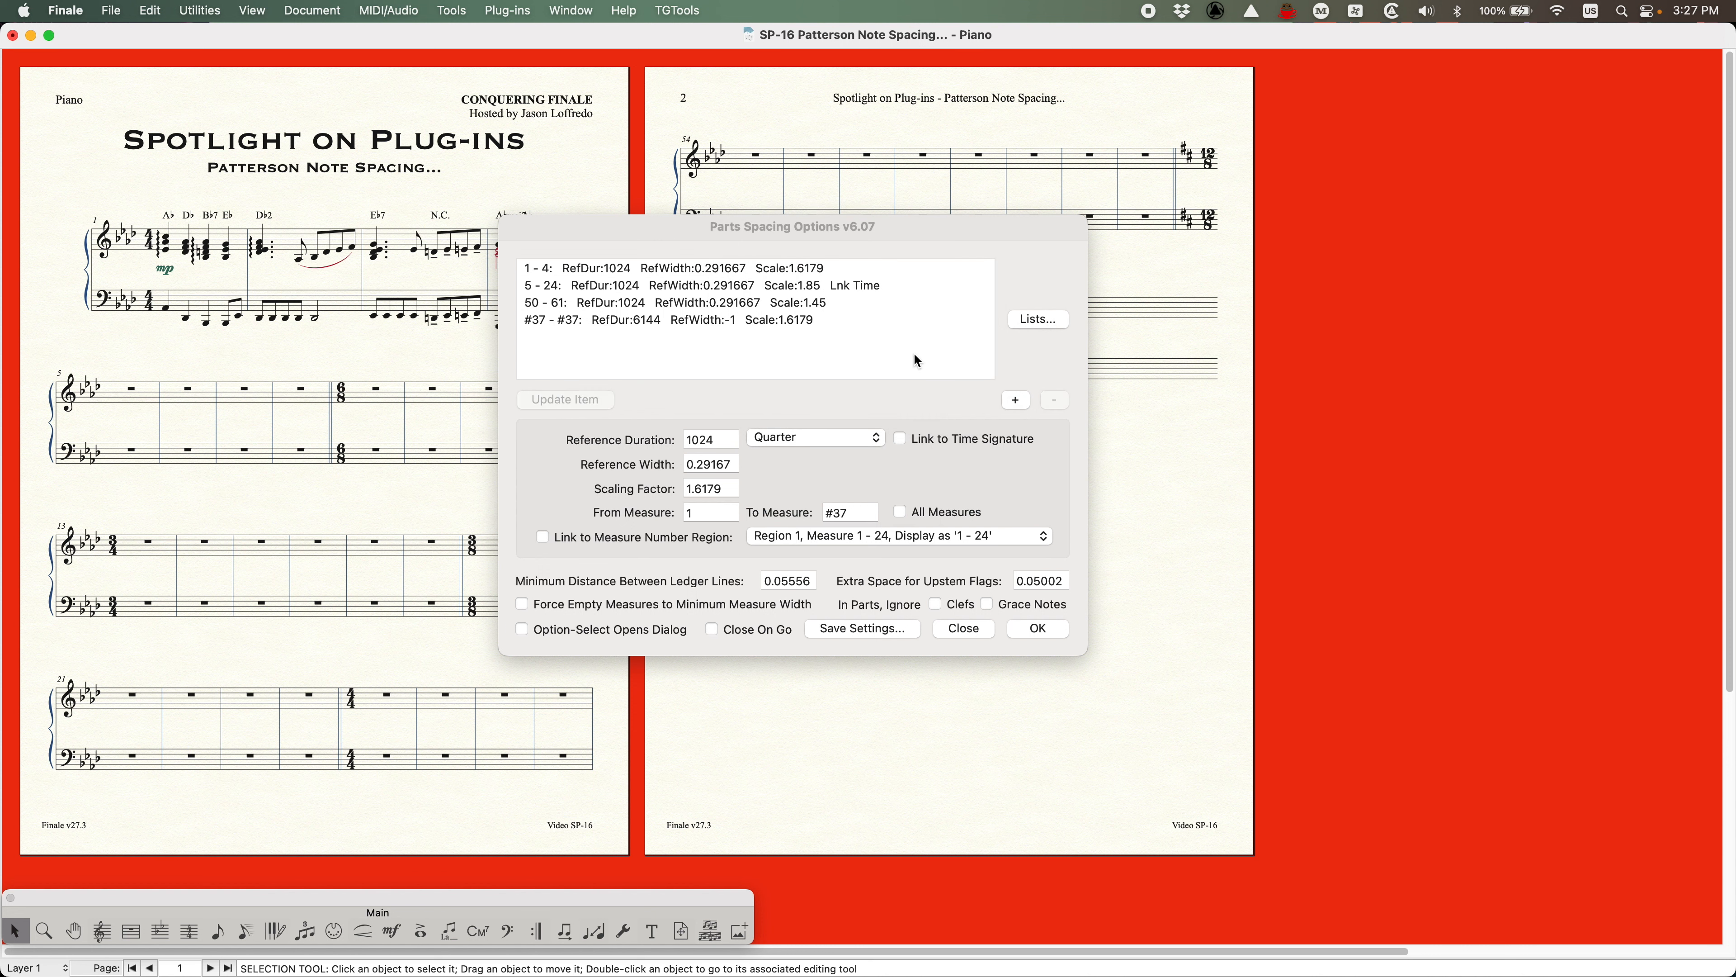
Switch between the score and the Piano part to compare which spacing options list each one uses
{"action": "left_click_drag", "start_coordinate": [822, 229], "coordinate": [865, 224]}
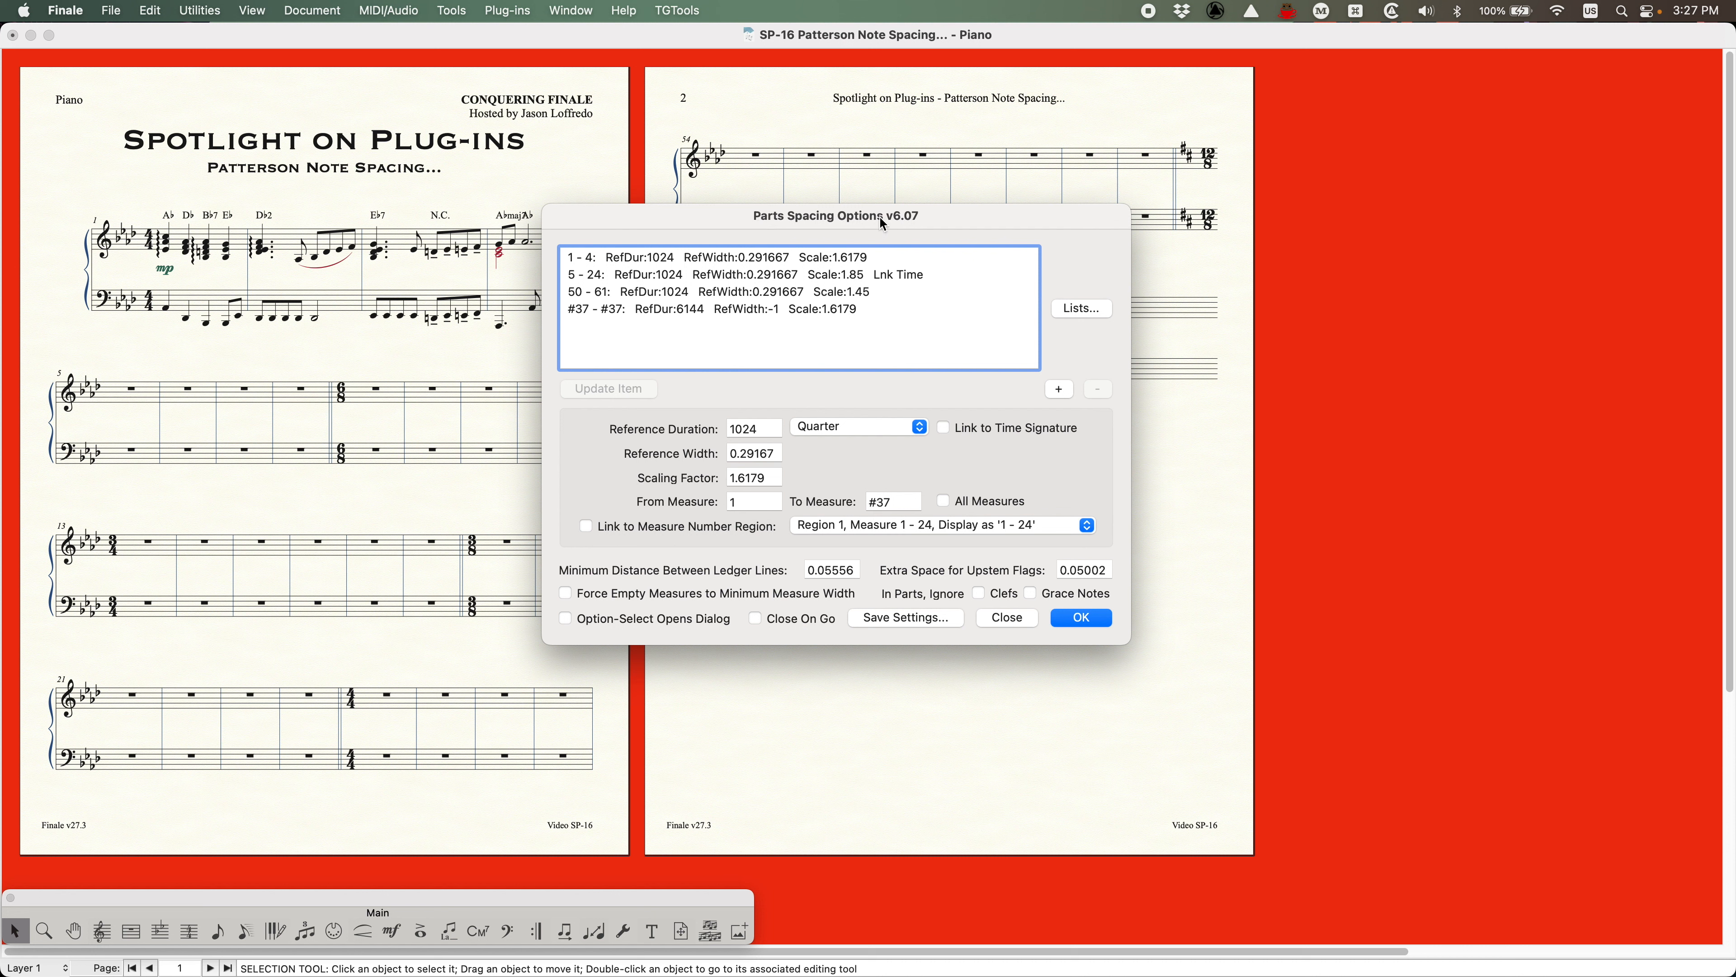
{"action": "left_click", "coordinate": [755, 186]}
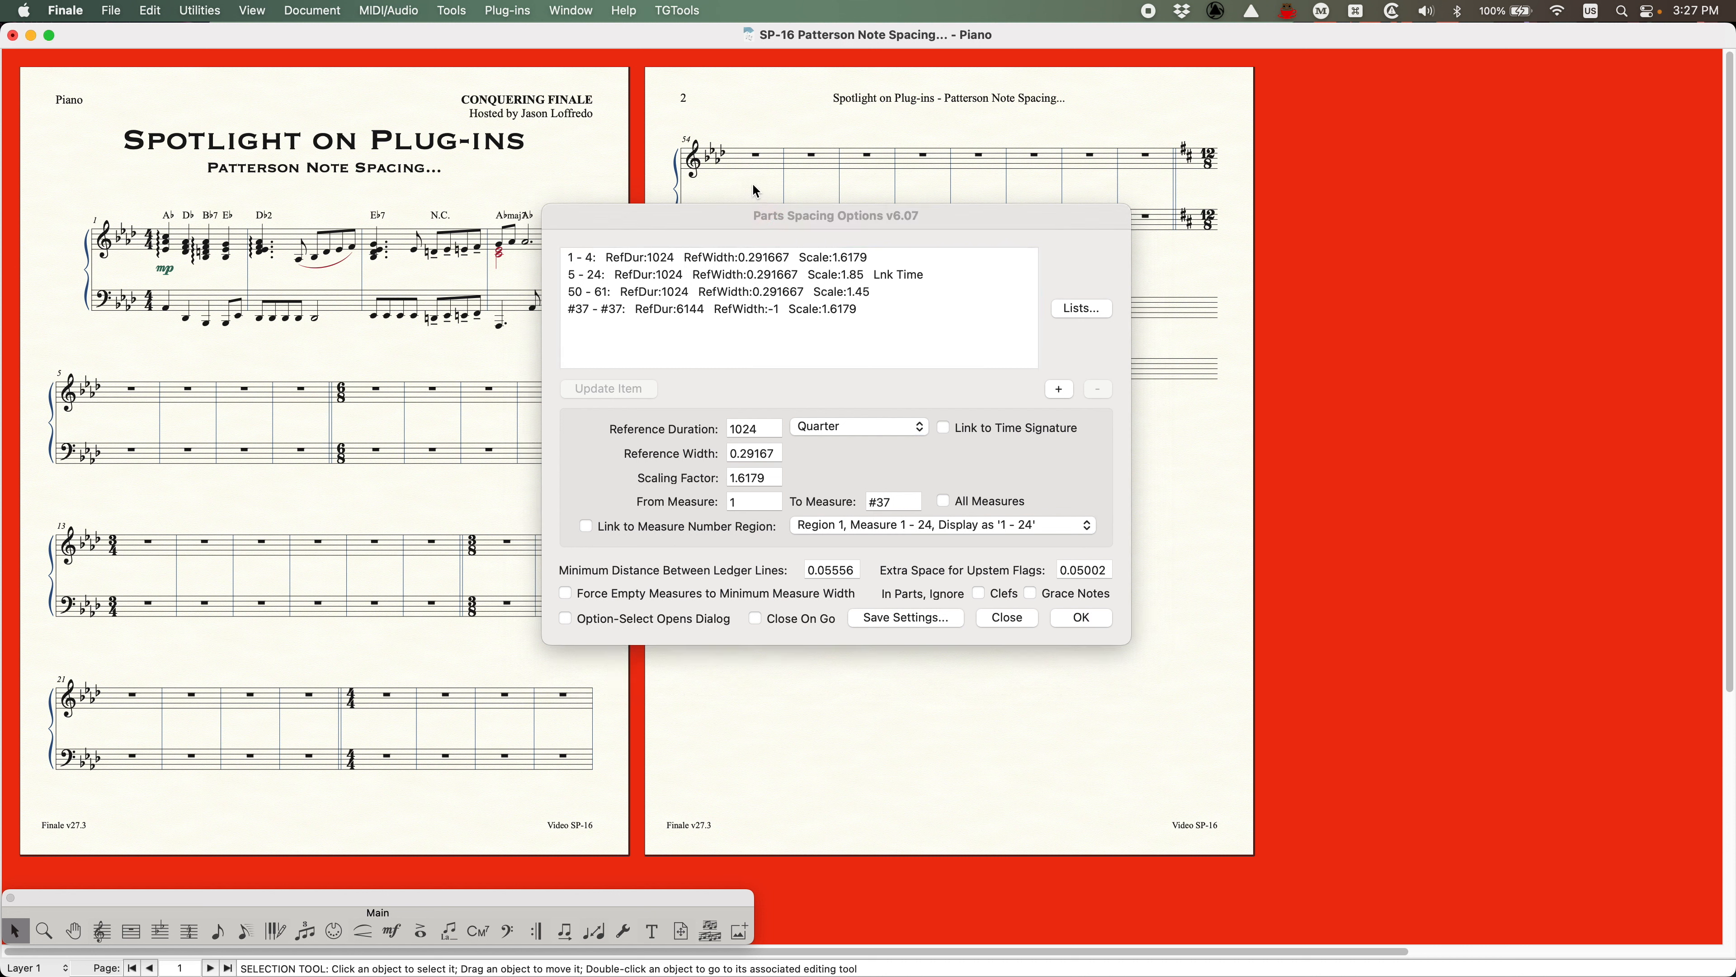
{"action": "key", "text": "super+alt+comma"}
{"action": "left_click", "coordinate": [719, 216]}
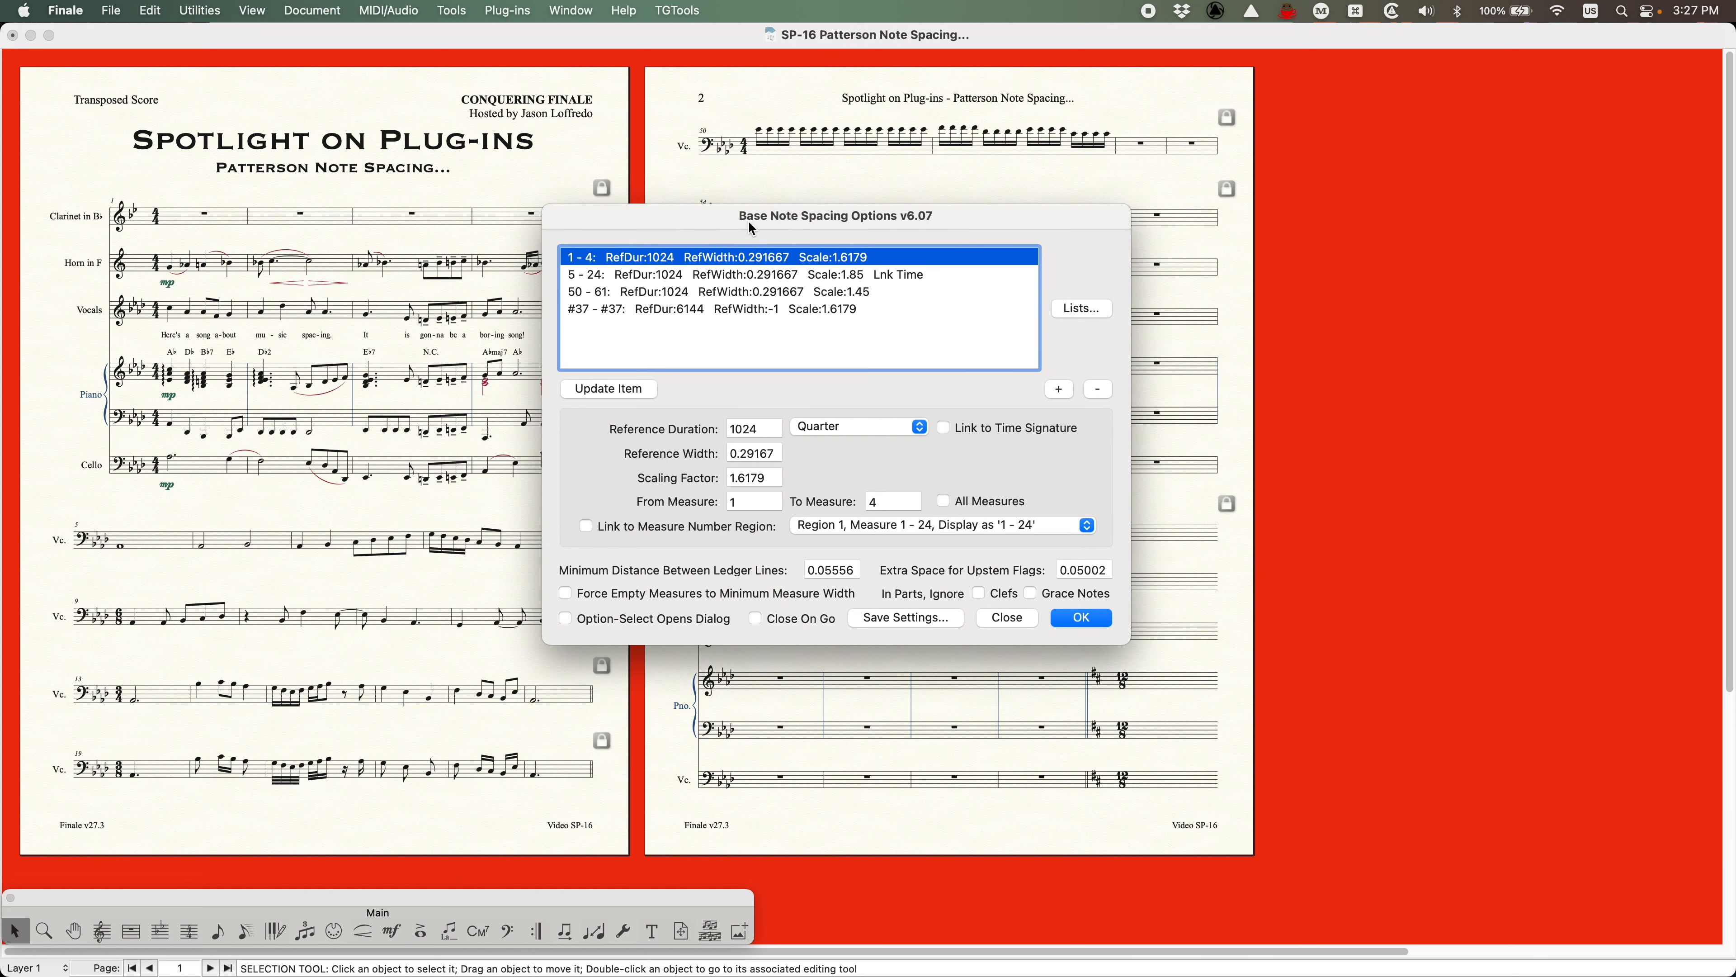
{"action": "key", "text": "super+alt+period"}
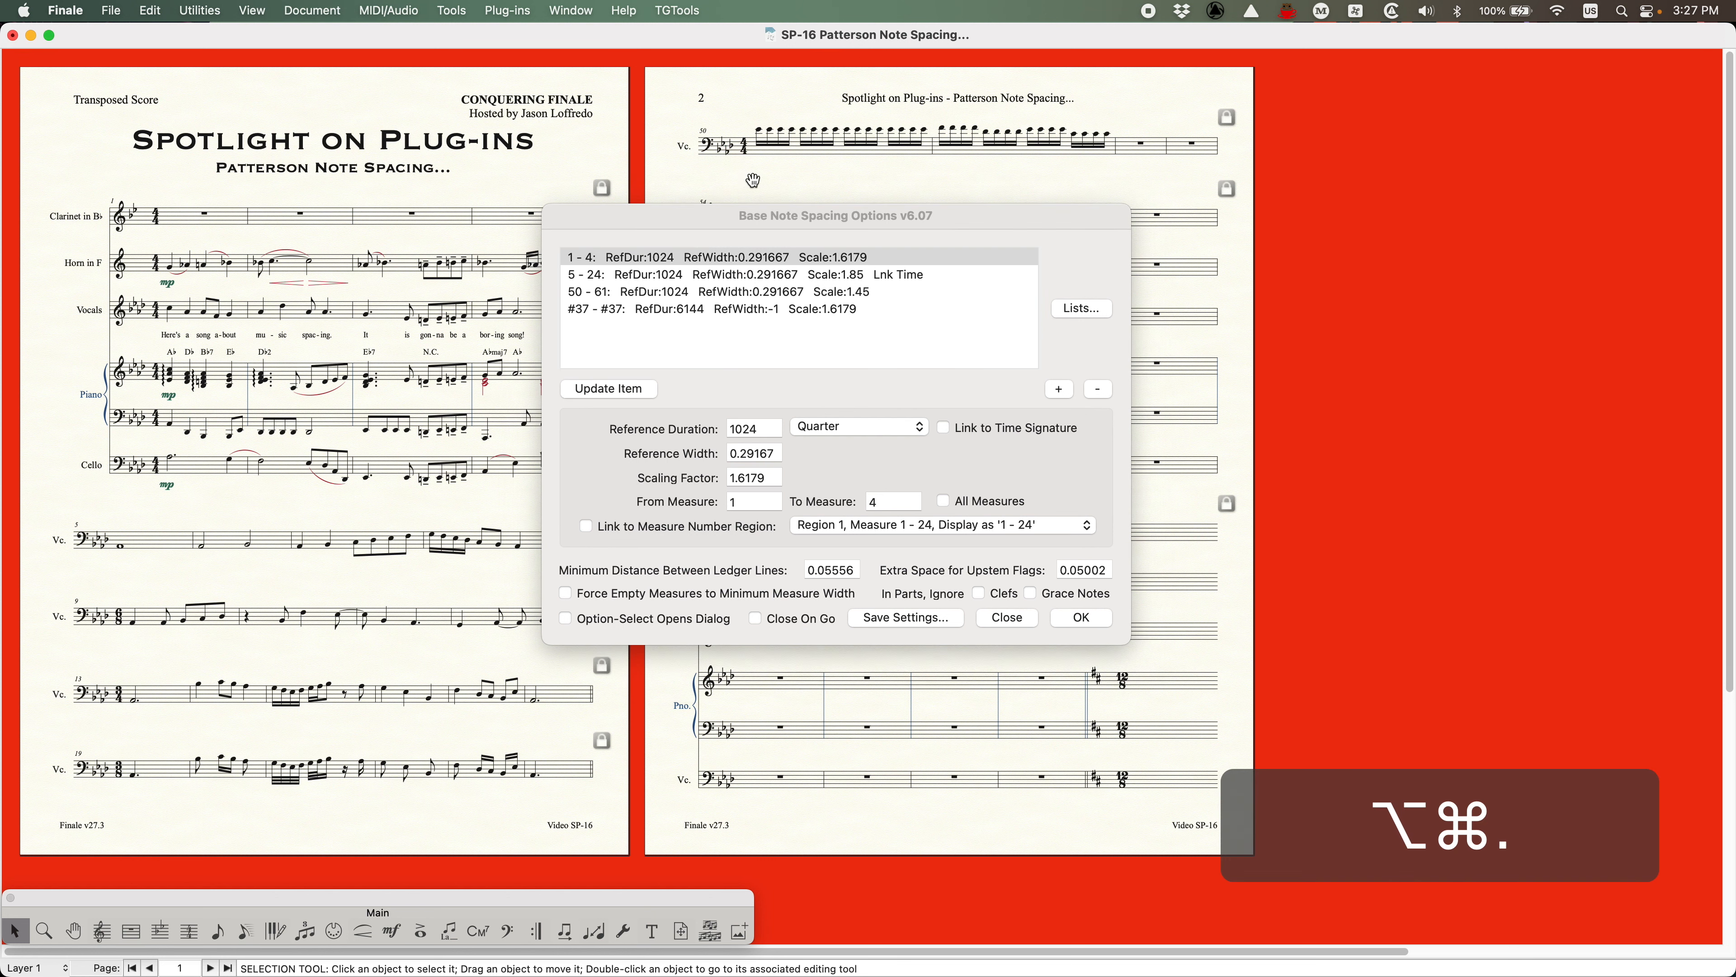
{"action": "key", "text": "super+alt+comma"}
{"action": "key", "text": "super+alt+comma"}
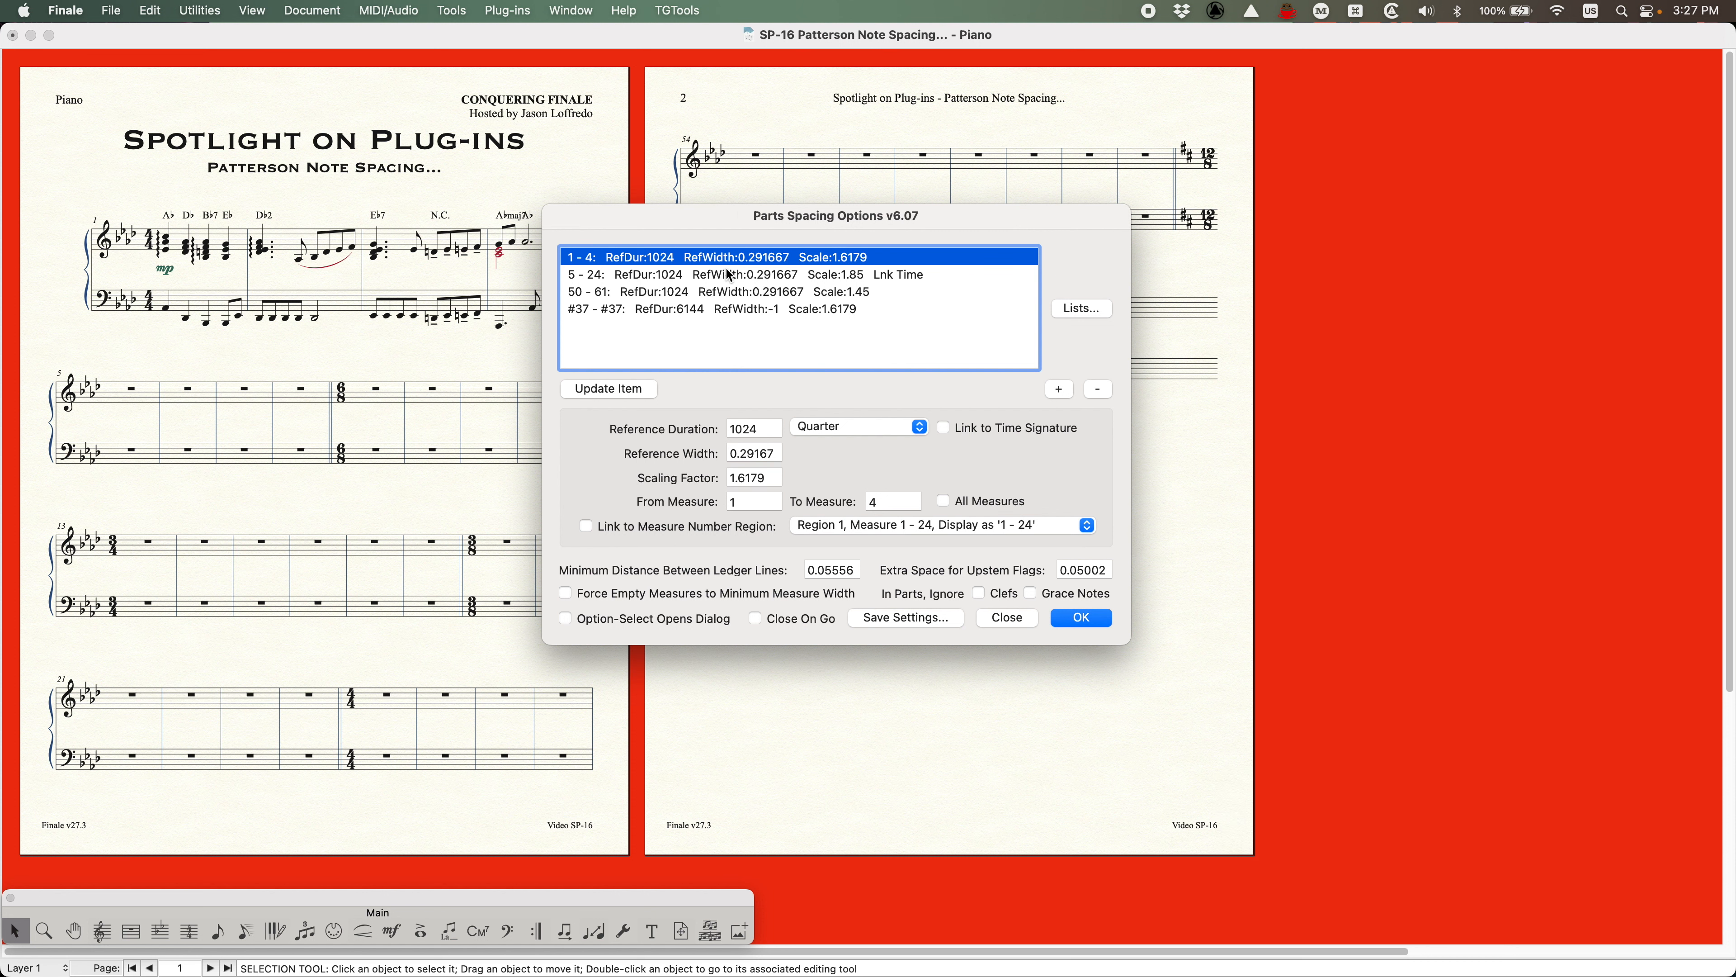
Delete the 50–61 and 5–24 spacing items from the Parts Spacing Options list
{"action": "left_click_drag", "start_coordinate": [711, 205], "coordinate": [864, 207]}
{"action": "left_click", "coordinate": [847, 275]}
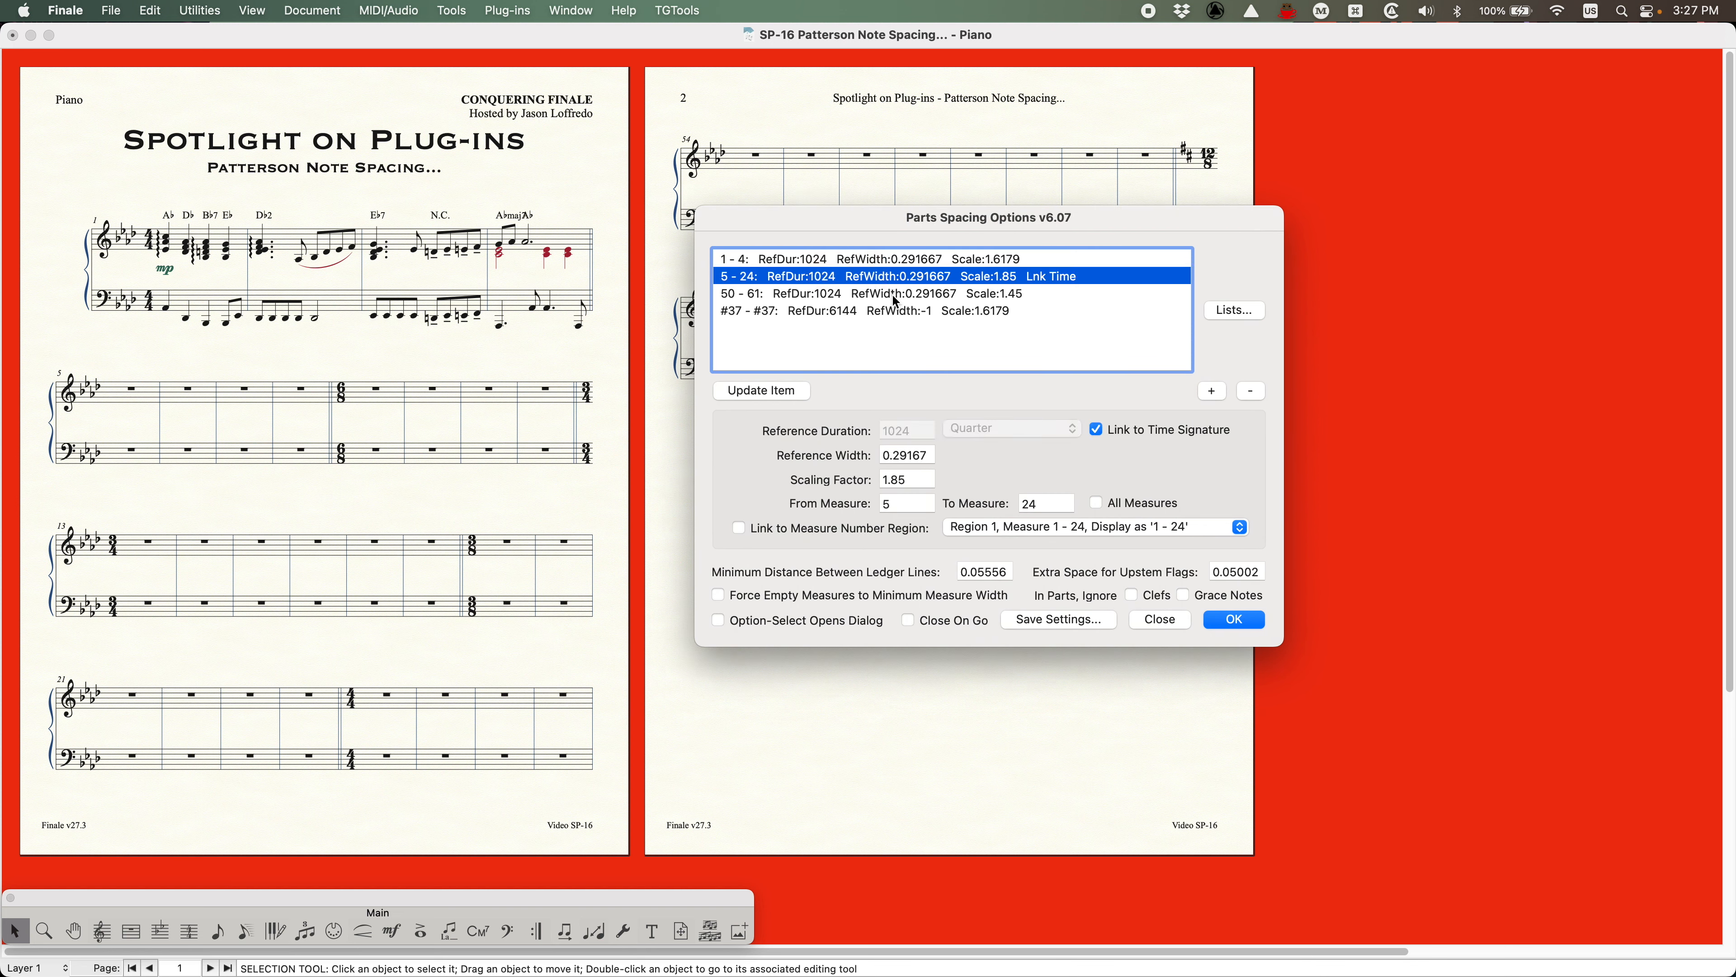
{"action": "left_click", "coordinate": [883, 309]}
{"action": "left_click", "coordinate": [1010, 290]}
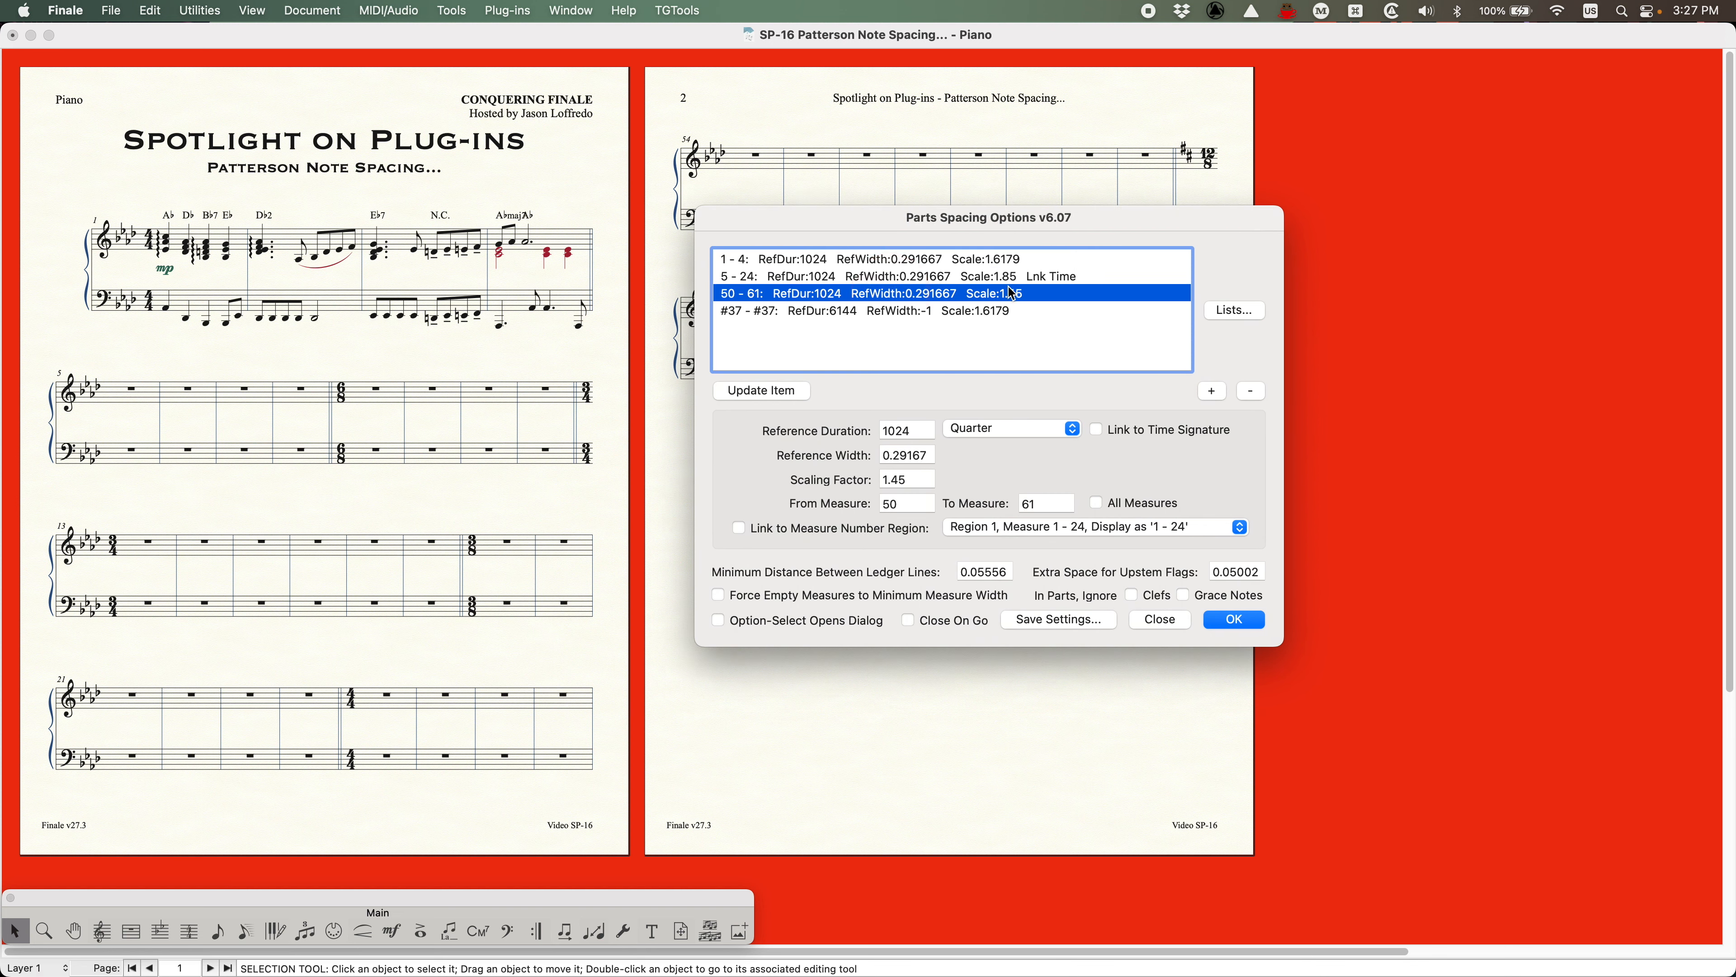
{"action": "left_click", "coordinate": [1252, 391]}
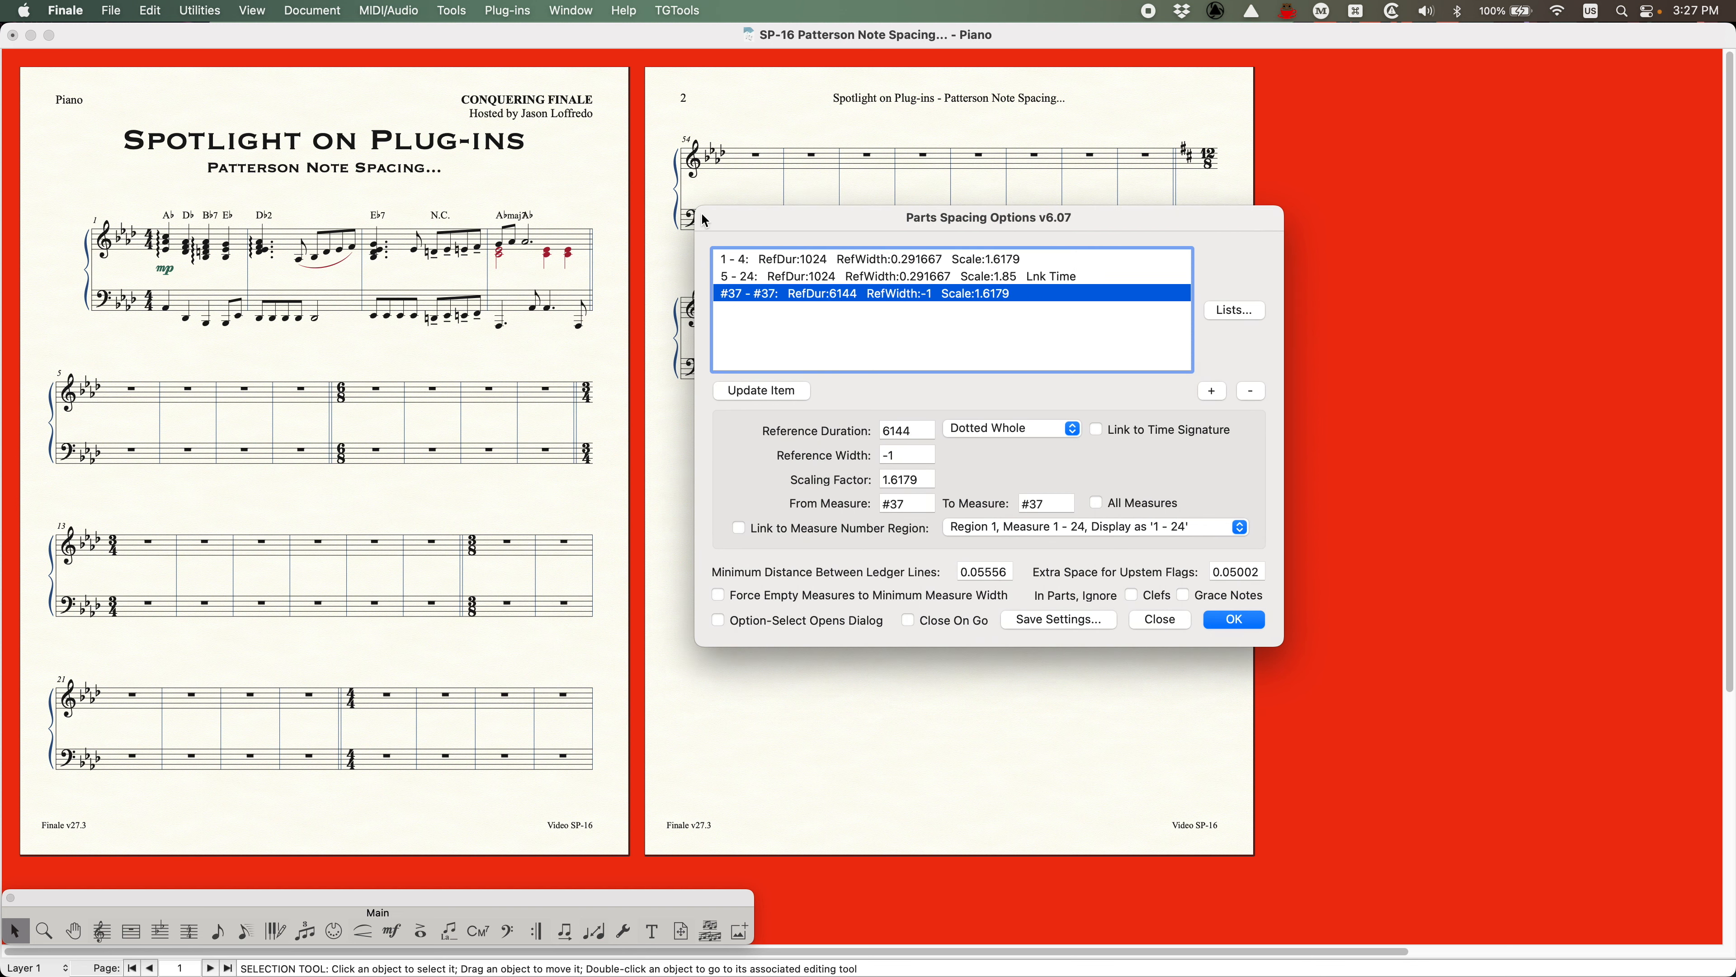
{"action": "key", "text": "Up"}
{"action": "left_click", "coordinate": [1252, 391]}
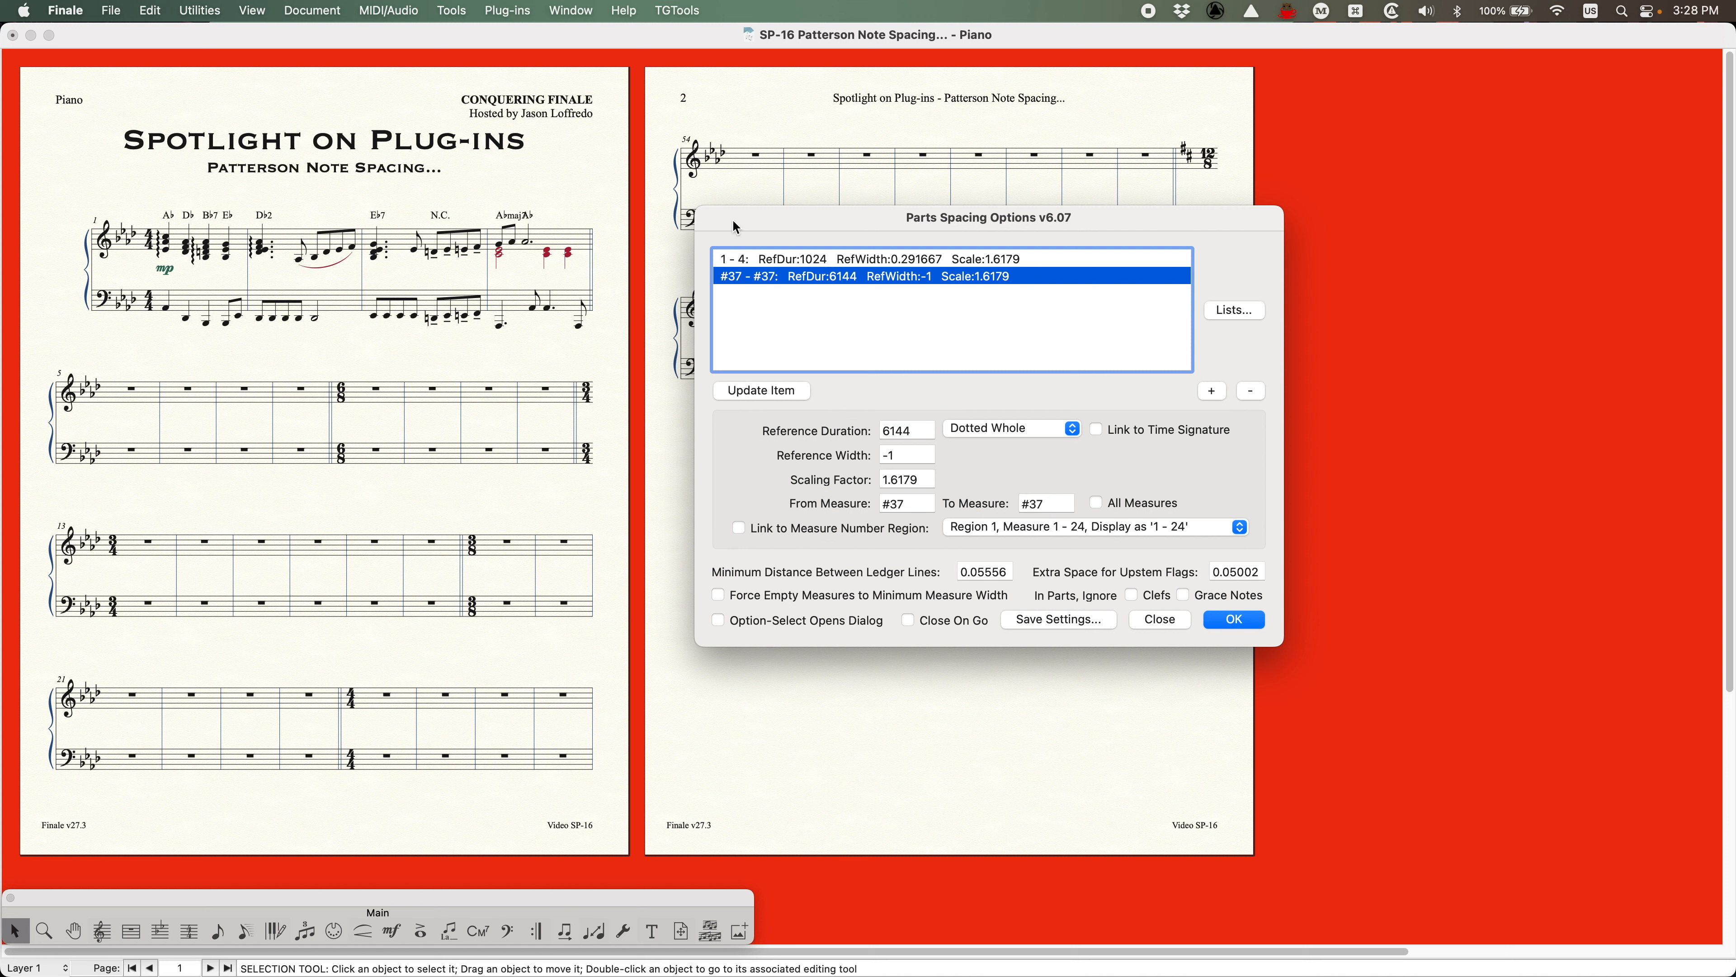
Update the 1–4 spacing item to cover measures 1 to 61 of the Piano part, linked to the time signature
{"action": "left_click", "coordinate": [766, 260]}
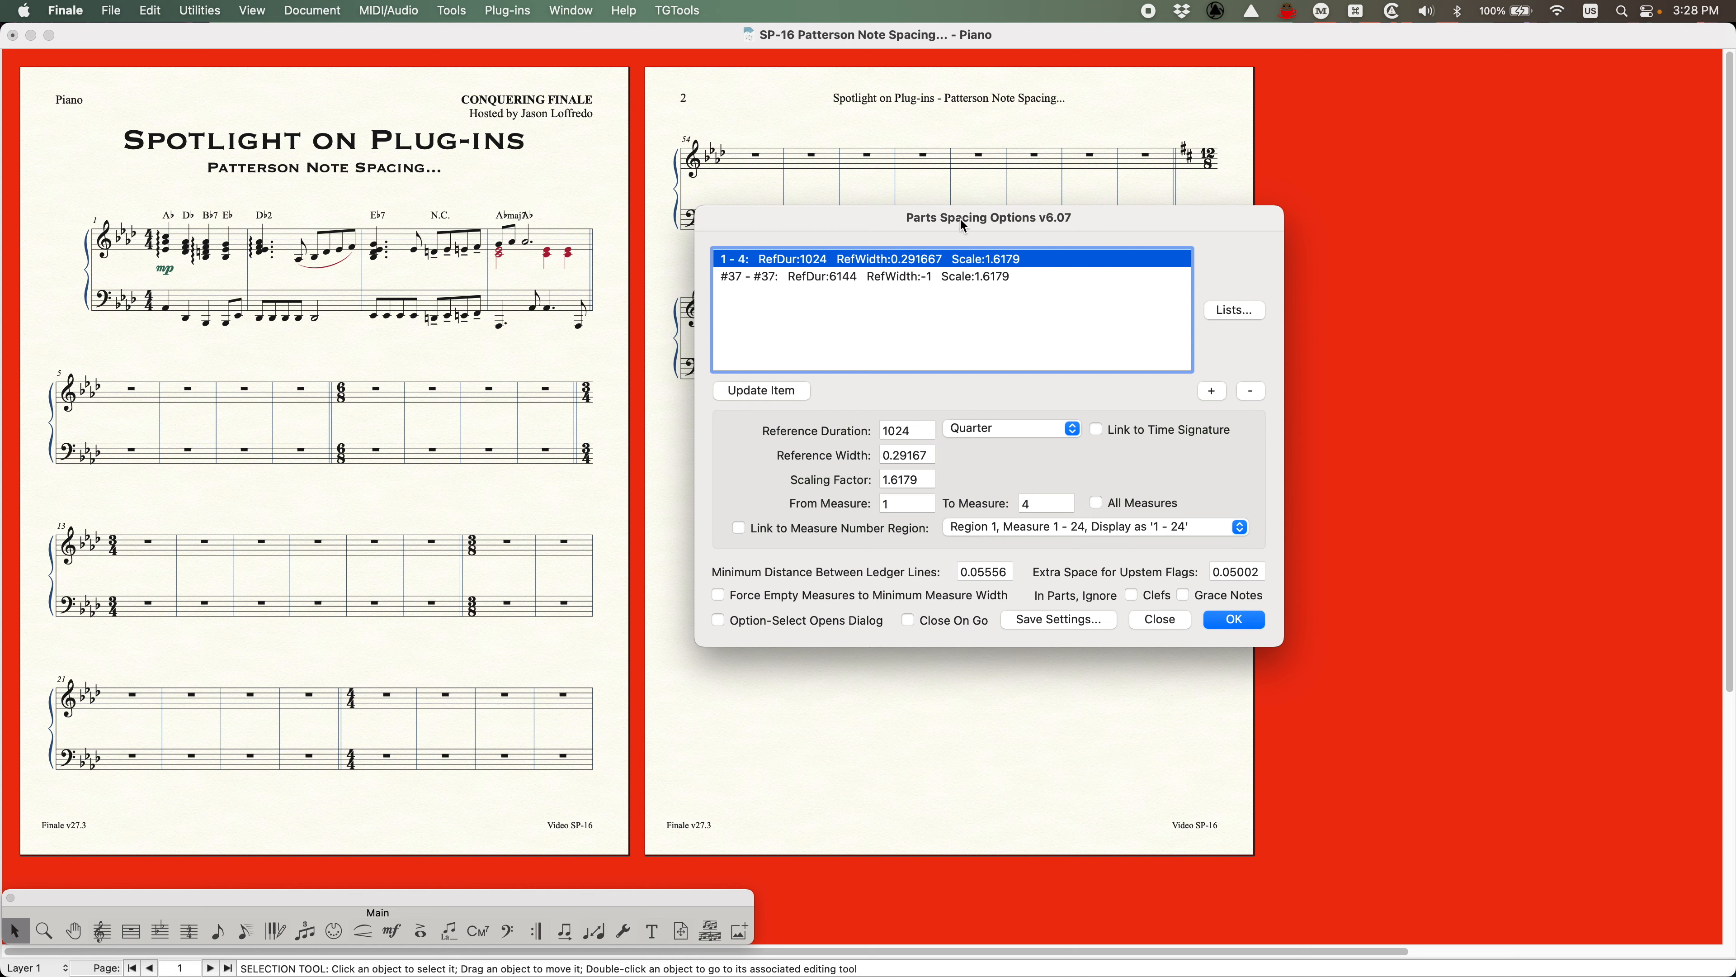
{"action": "left_click_drag", "start_coordinate": [960, 218], "coordinate": [955, 512]}
{"action": "left_click", "coordinate": [1156, 225]}
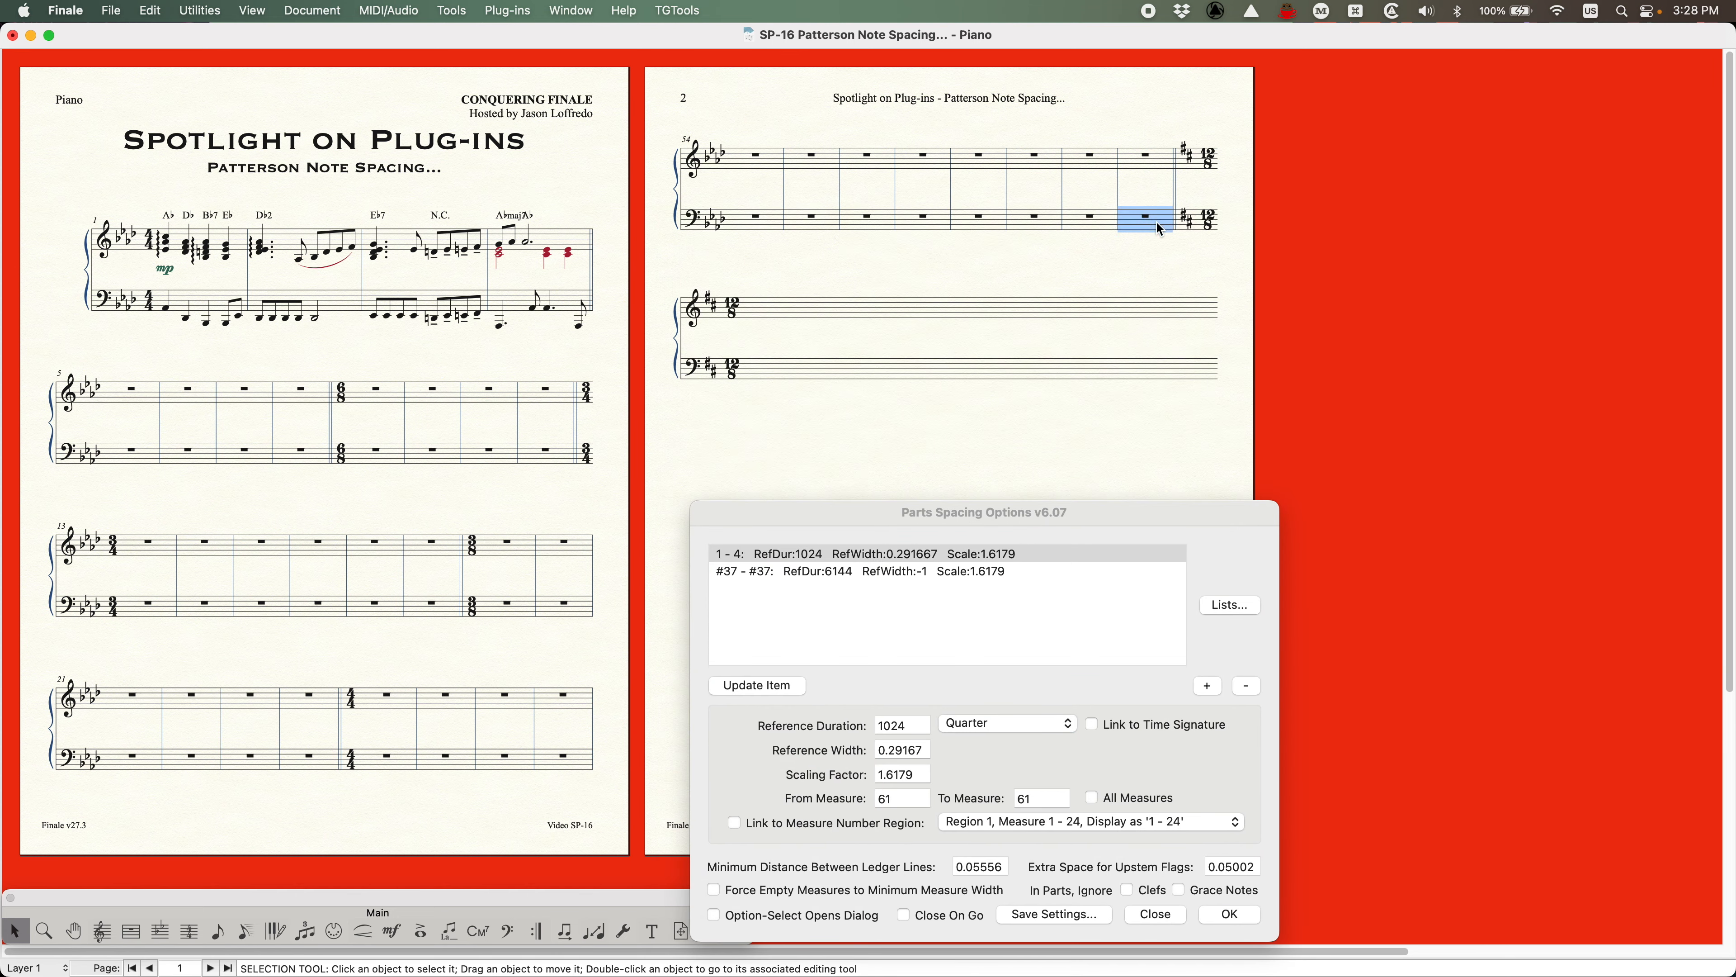
{"action": "left_click", "coordinate": [209, 241], "text": "shift"}
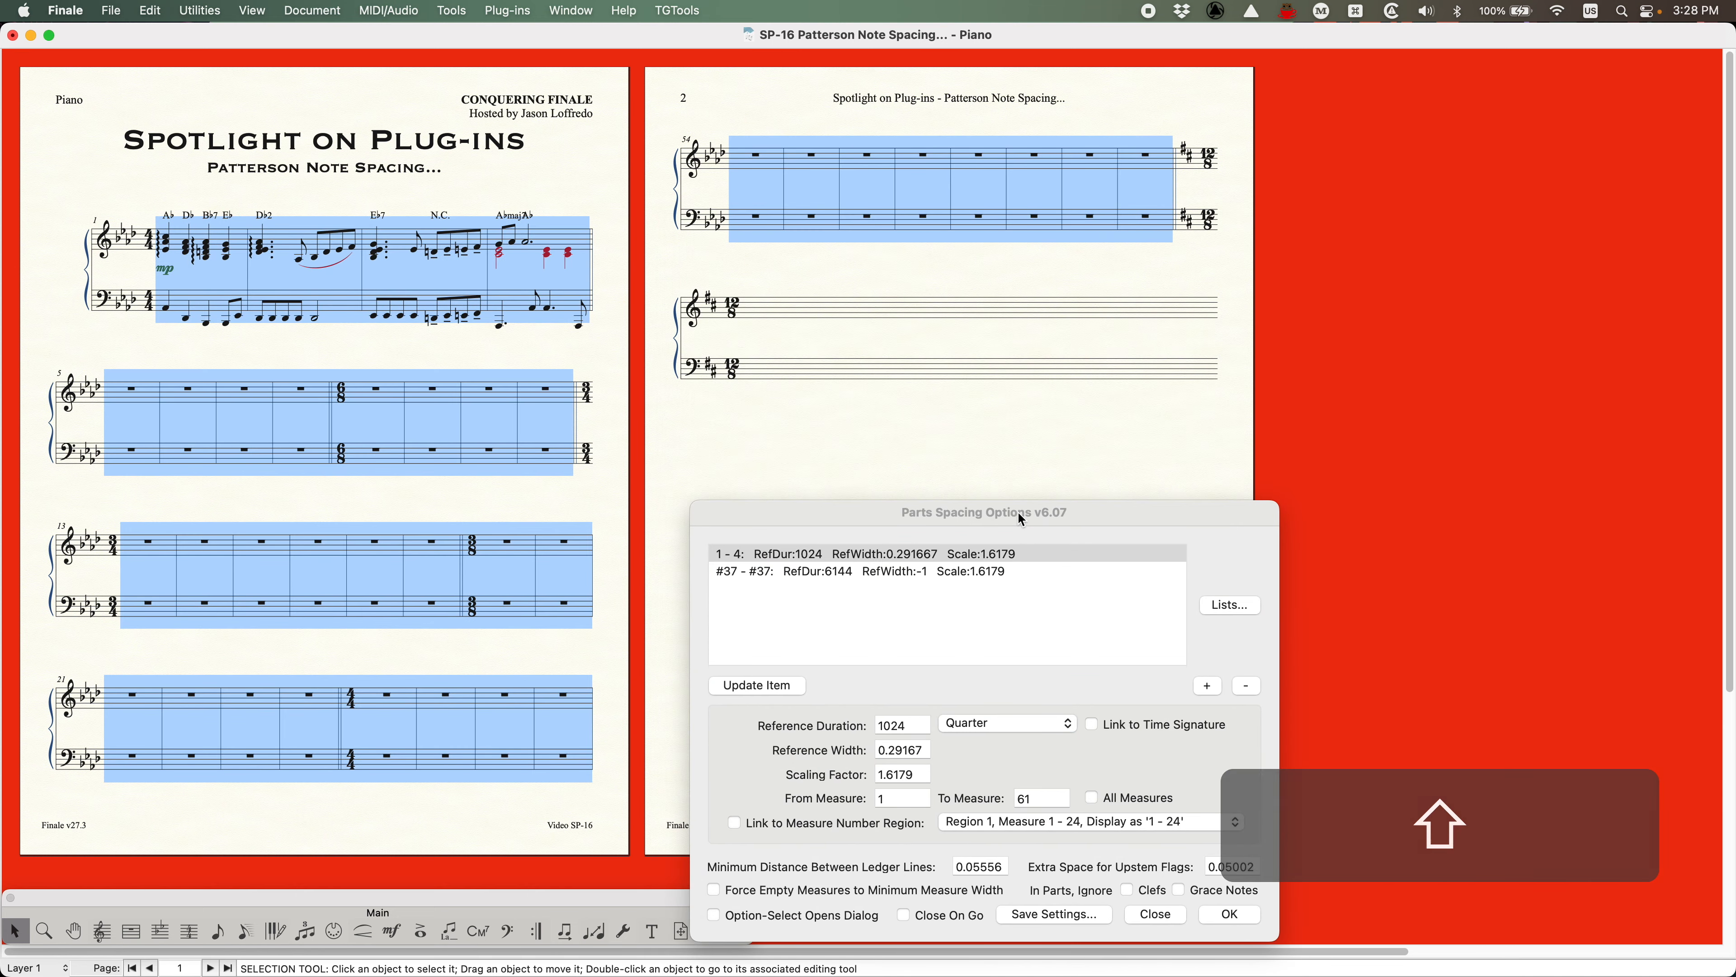
{"action": "left_click_drag", "start_coordinate": [1021, 511], "coordinate": [971, 243]}
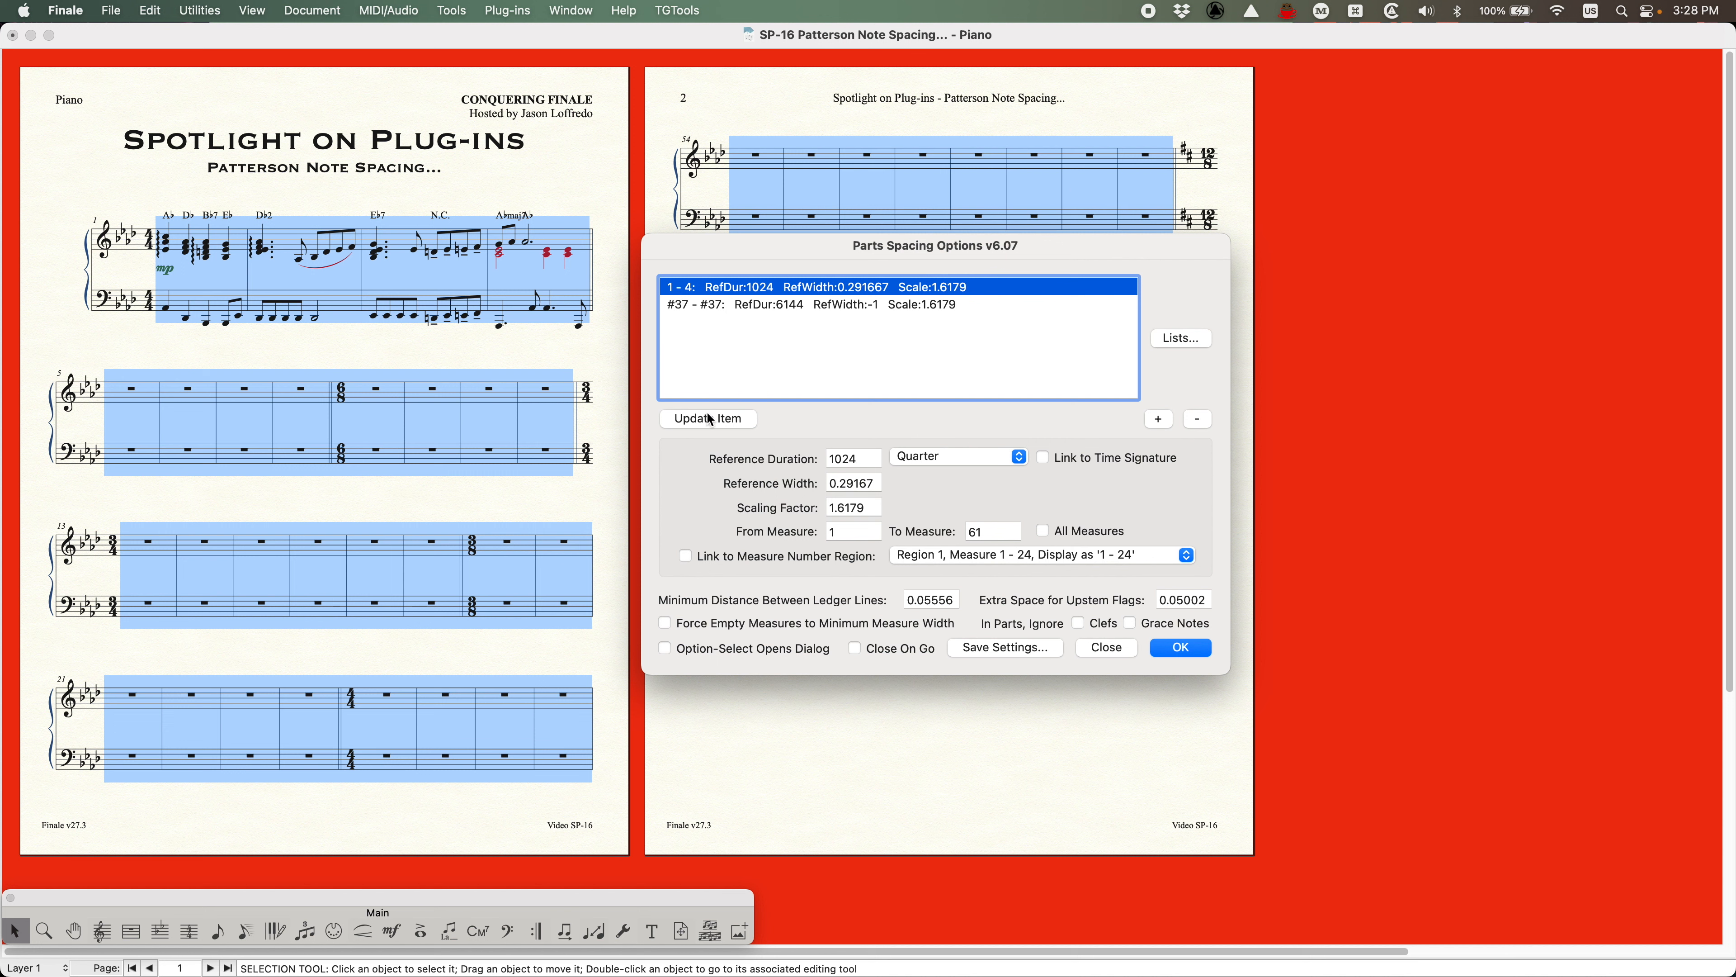
{"action": "left_click", "coordinate": [1058, 458]}
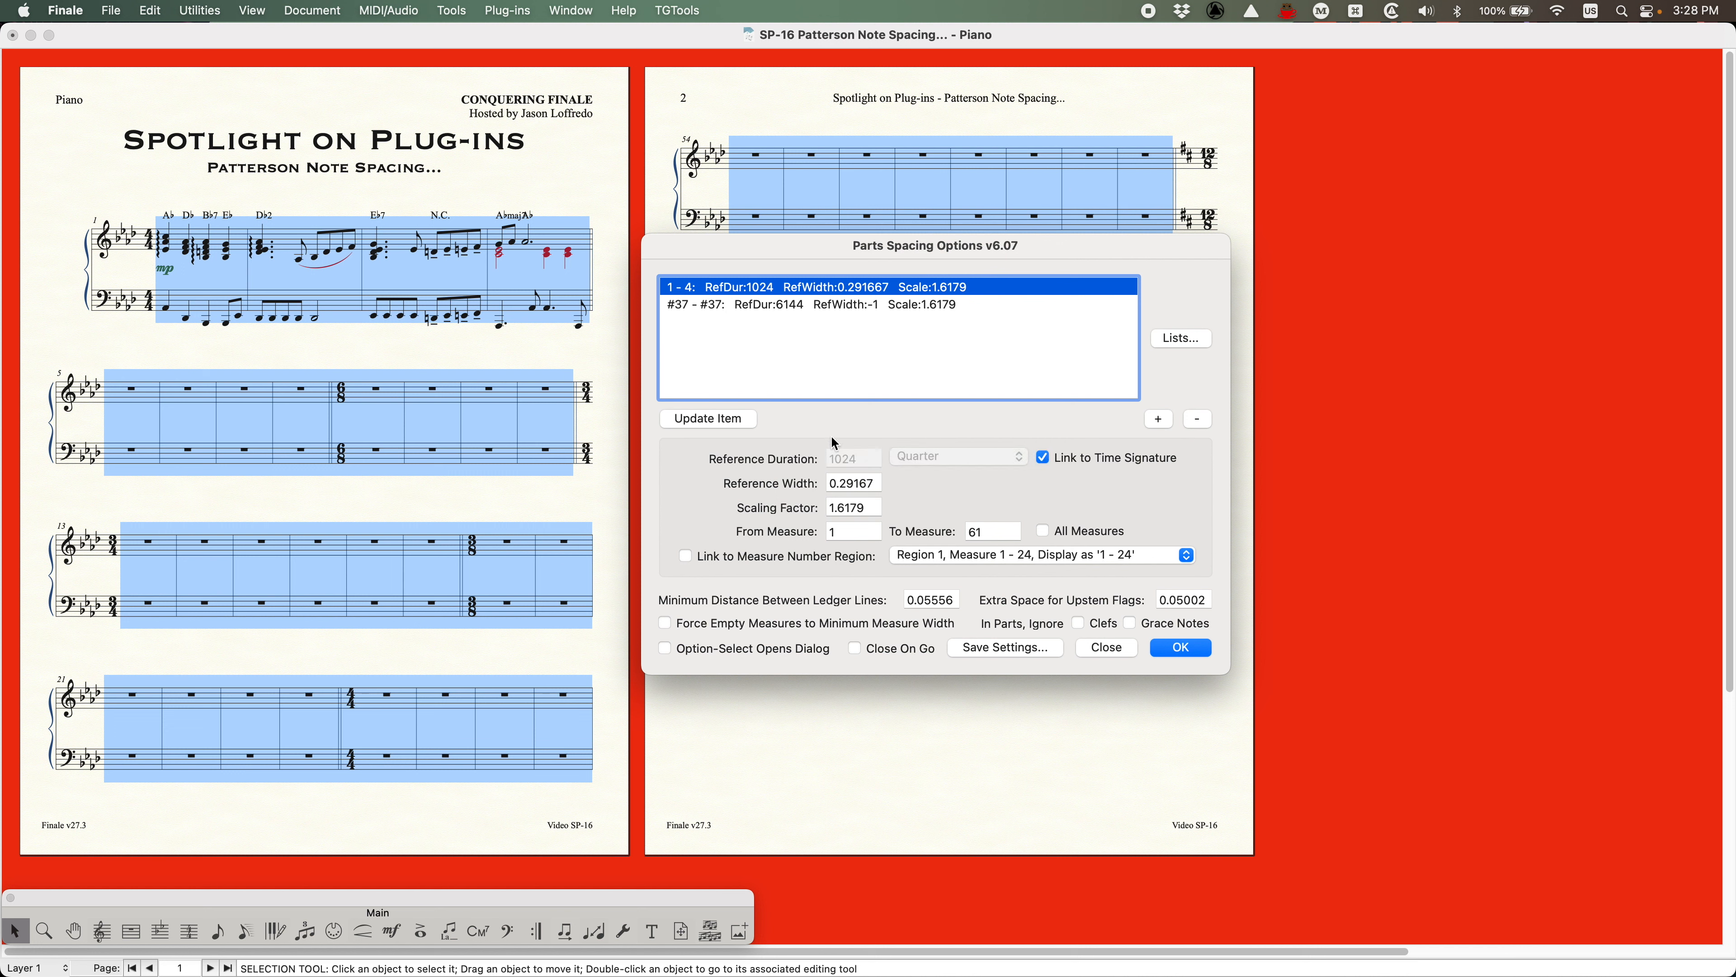
{"action": "left_click", "coordinate": [708, 419]}
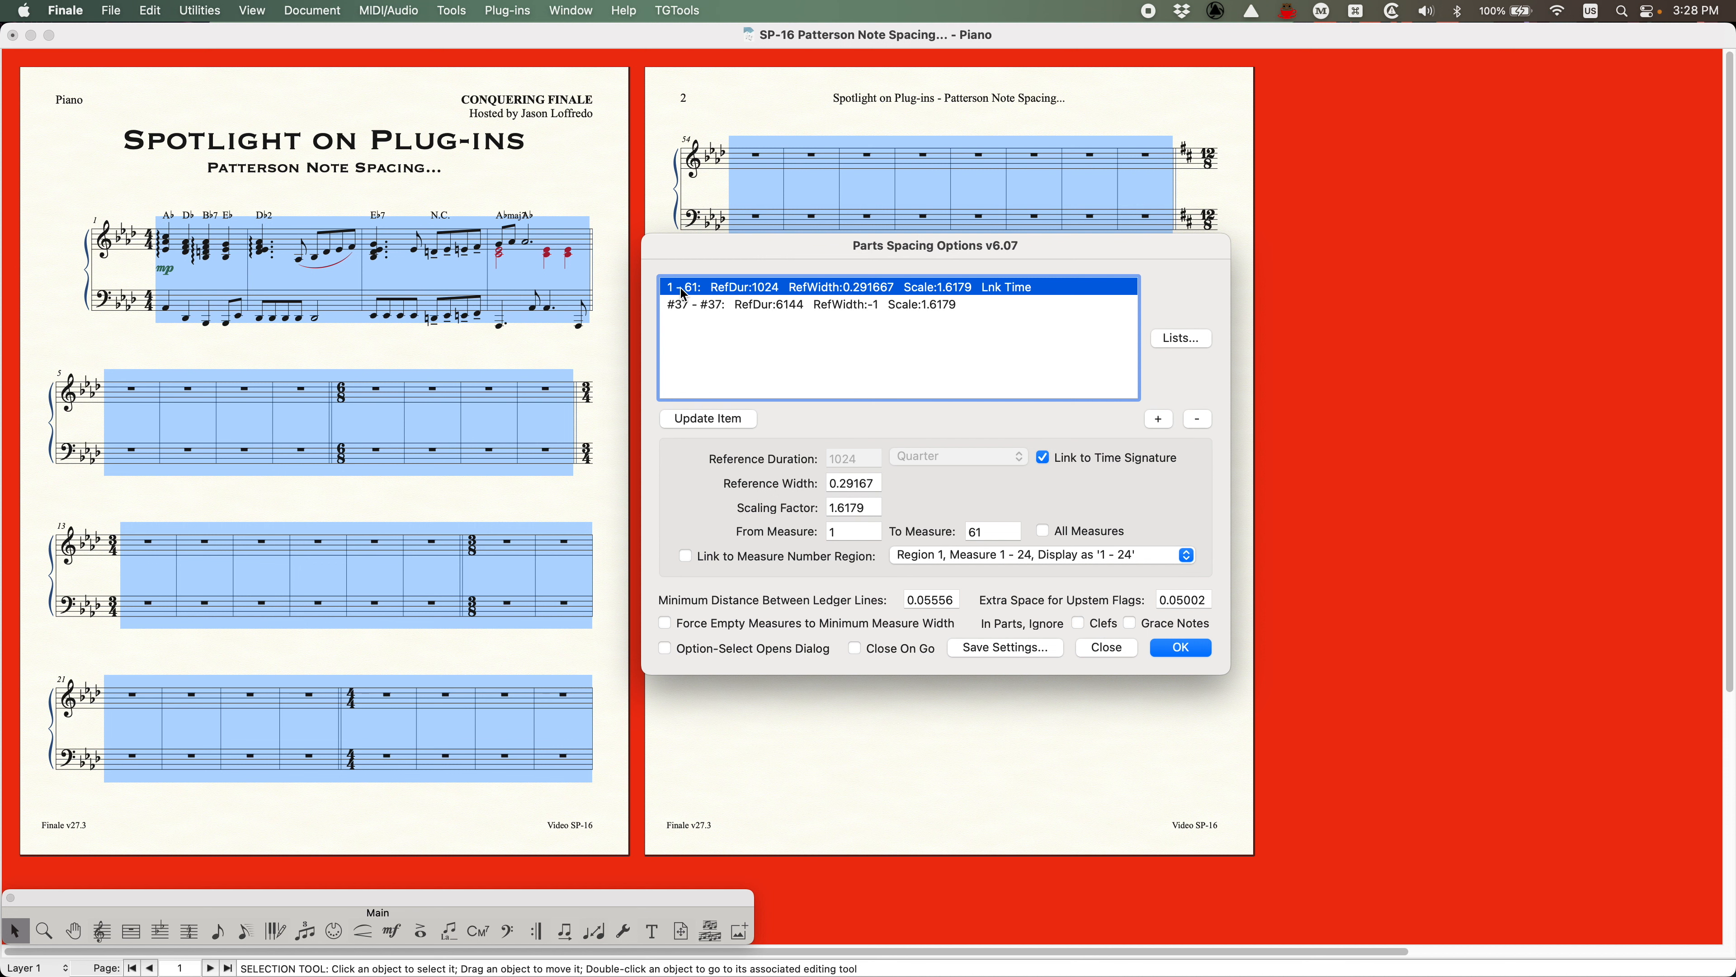
Review the #37 spacing item, deselect the music, and apply the spacing to the whole Piano part
{"action": "left_click", "coordinate": [774, 304]}
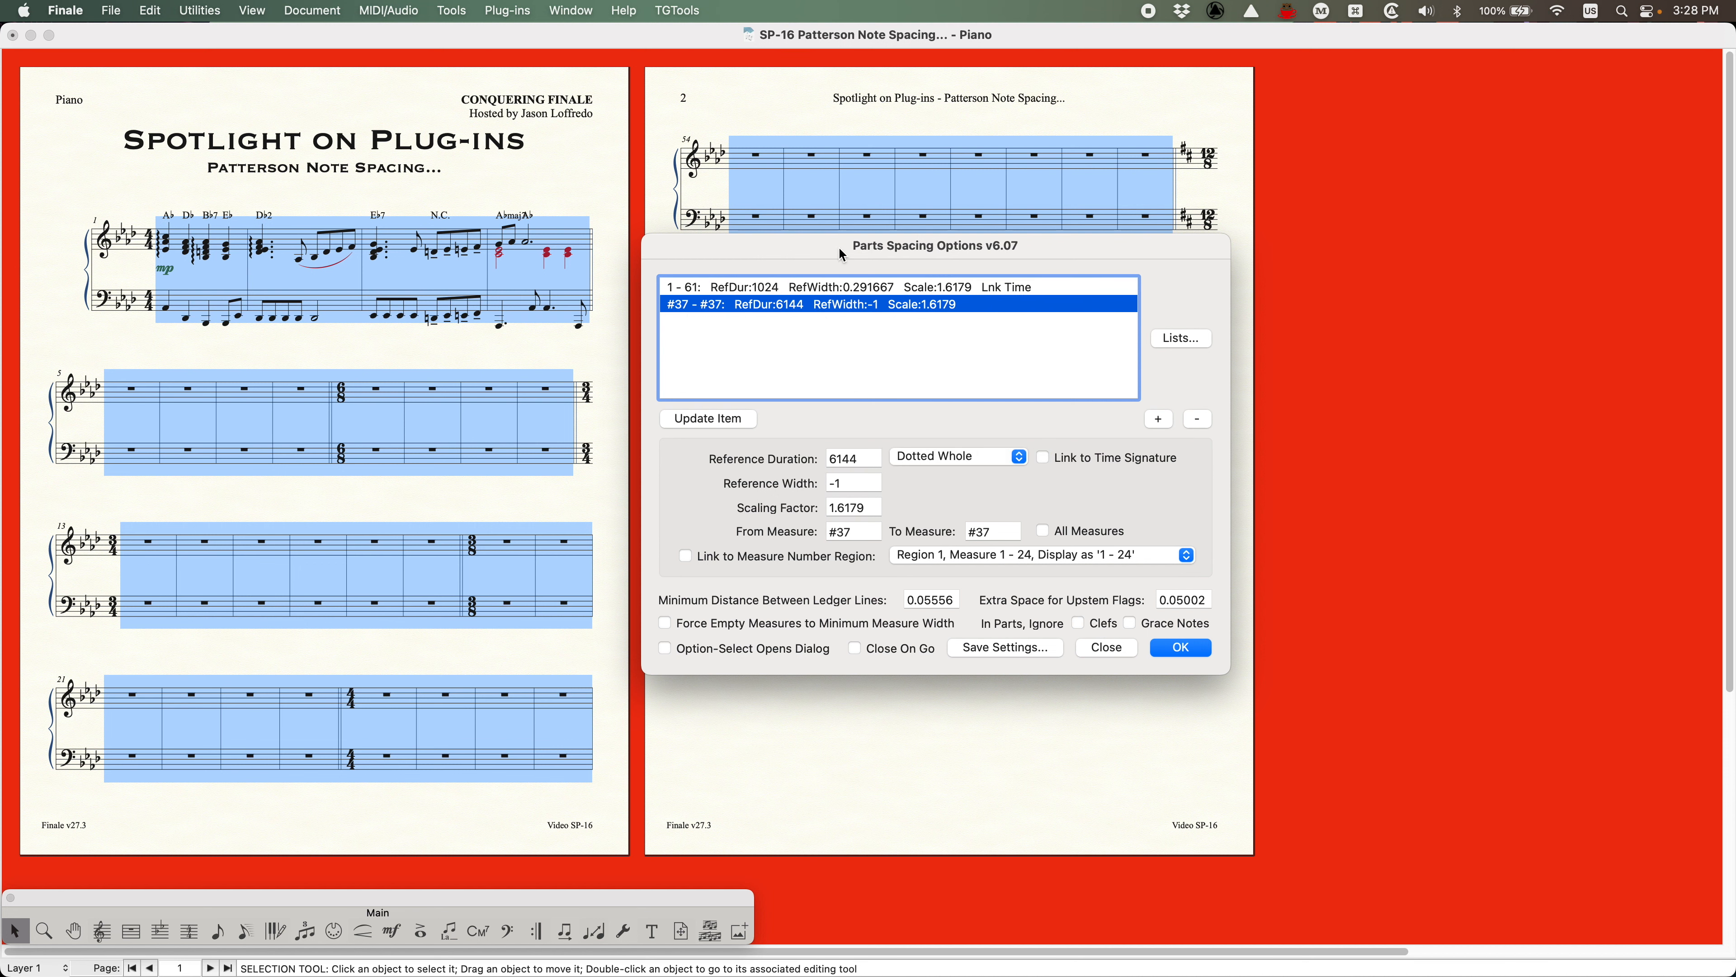
{"action": "left_click_drag", "start_coordinate": [843, 255], "coordinate": [693, 514]}
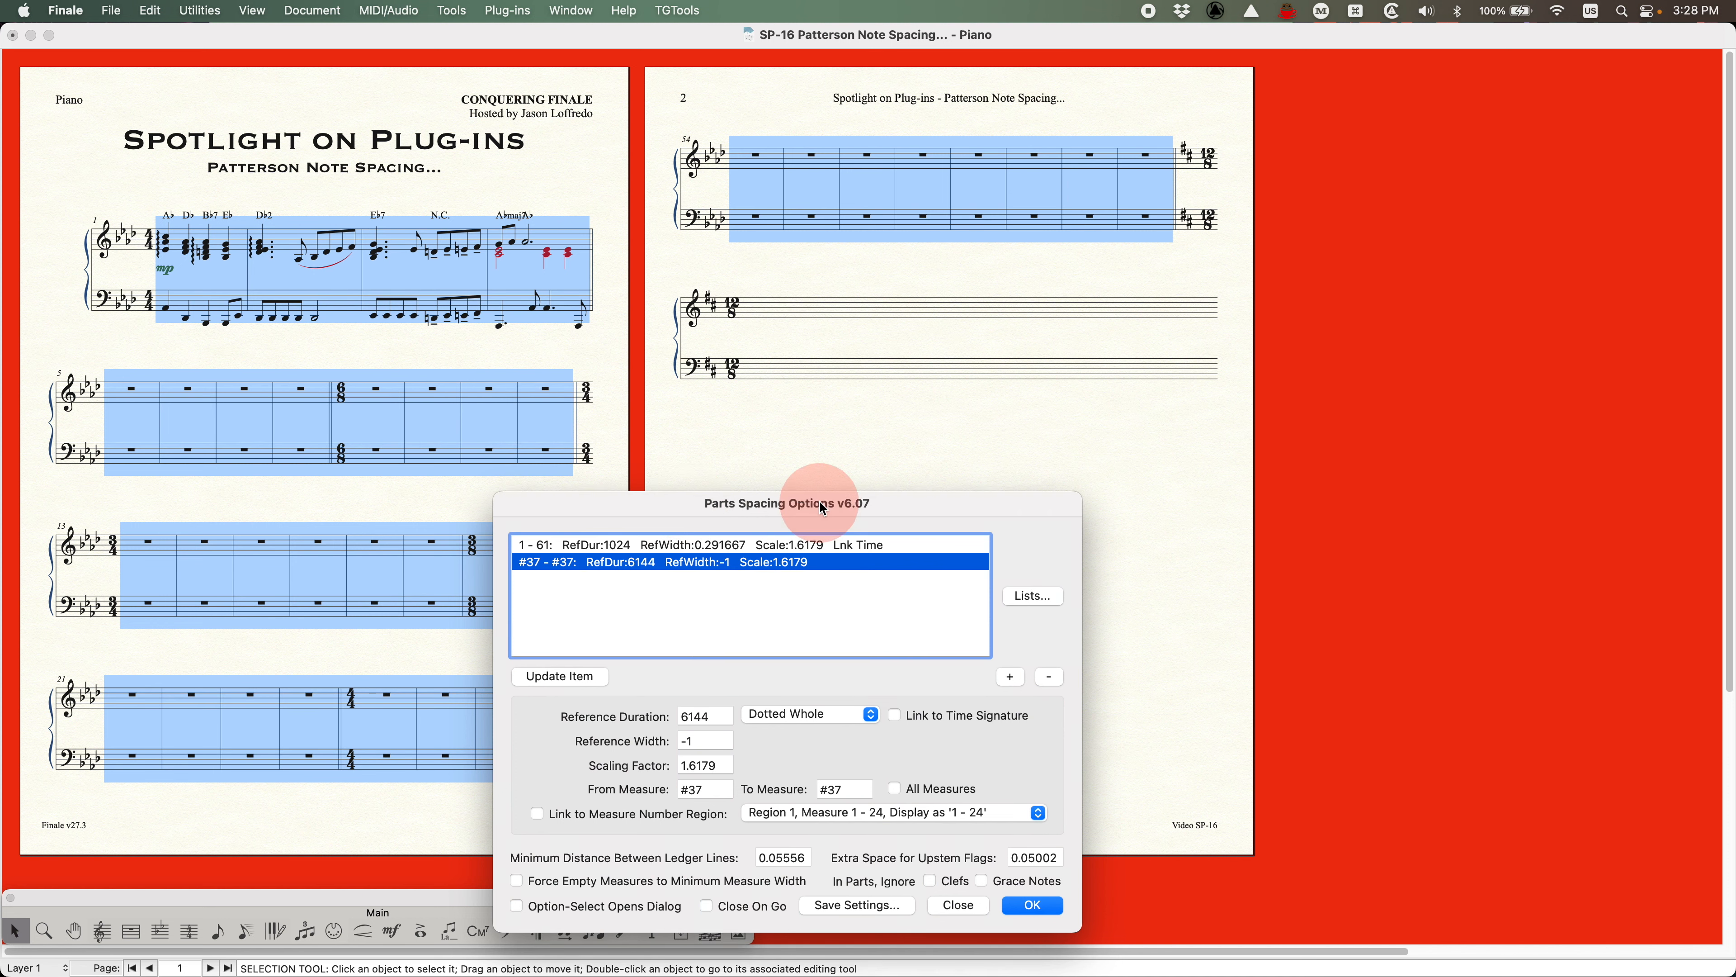
{"action": "left_click_drag", "start_coordinate": [820, 501], "coordinate": [902, 418]}
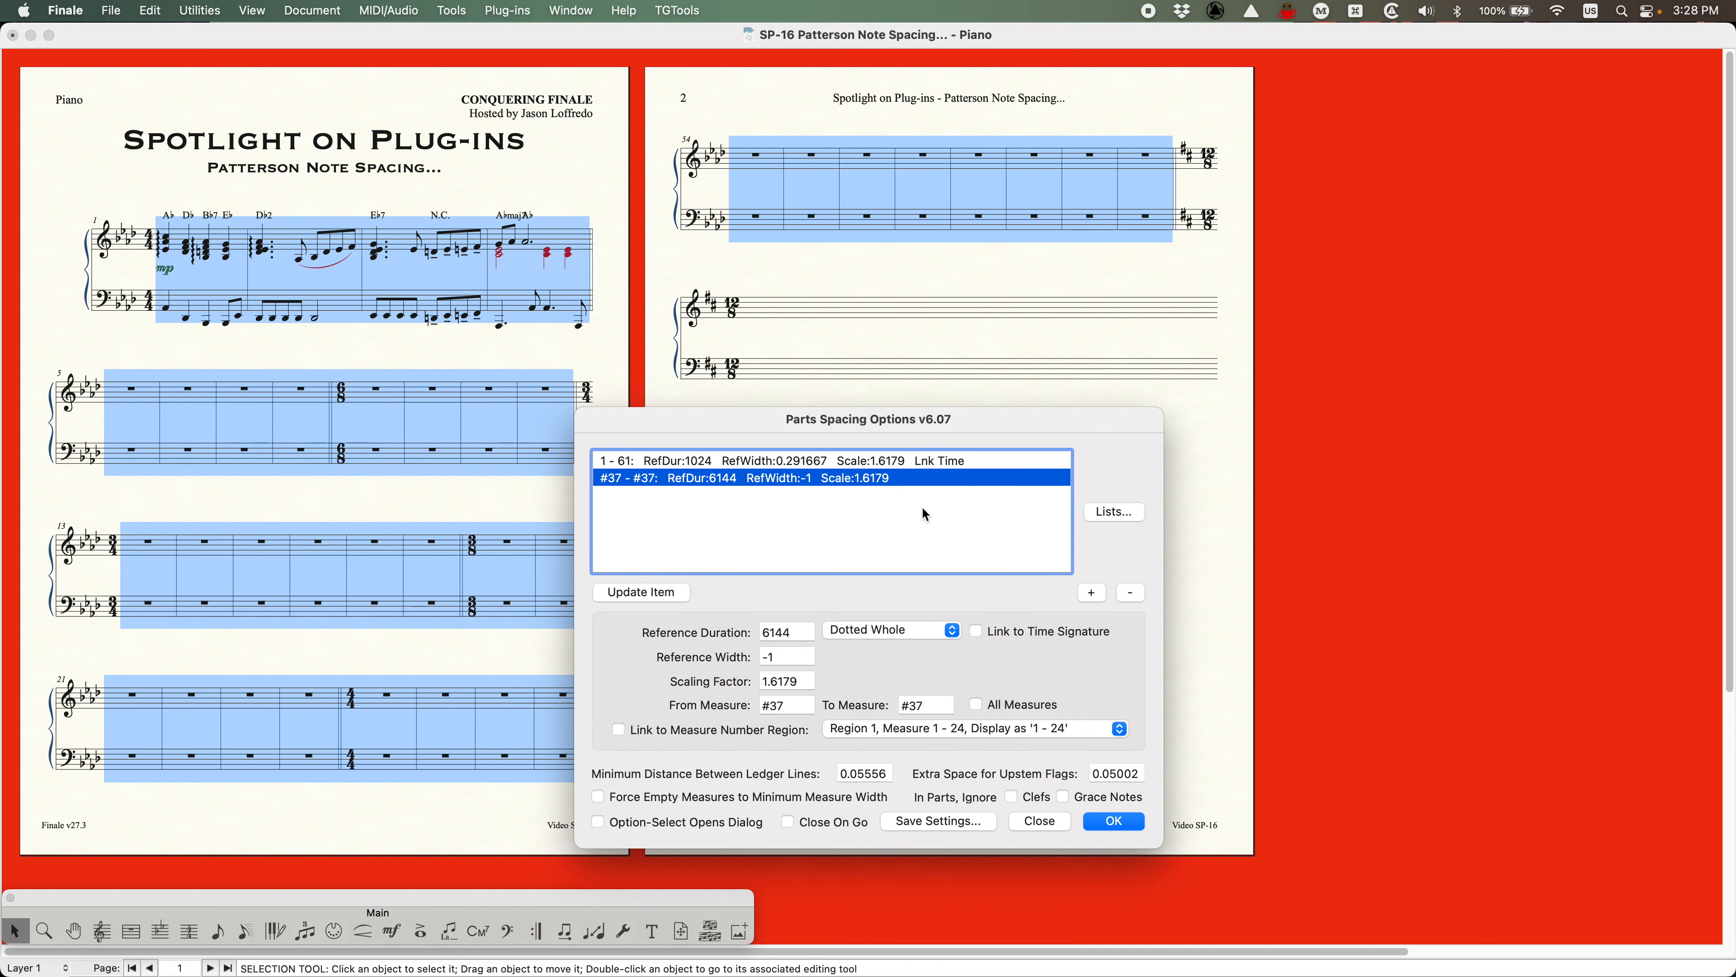
{"action": "left_click", "coordinate": [906, 338]}
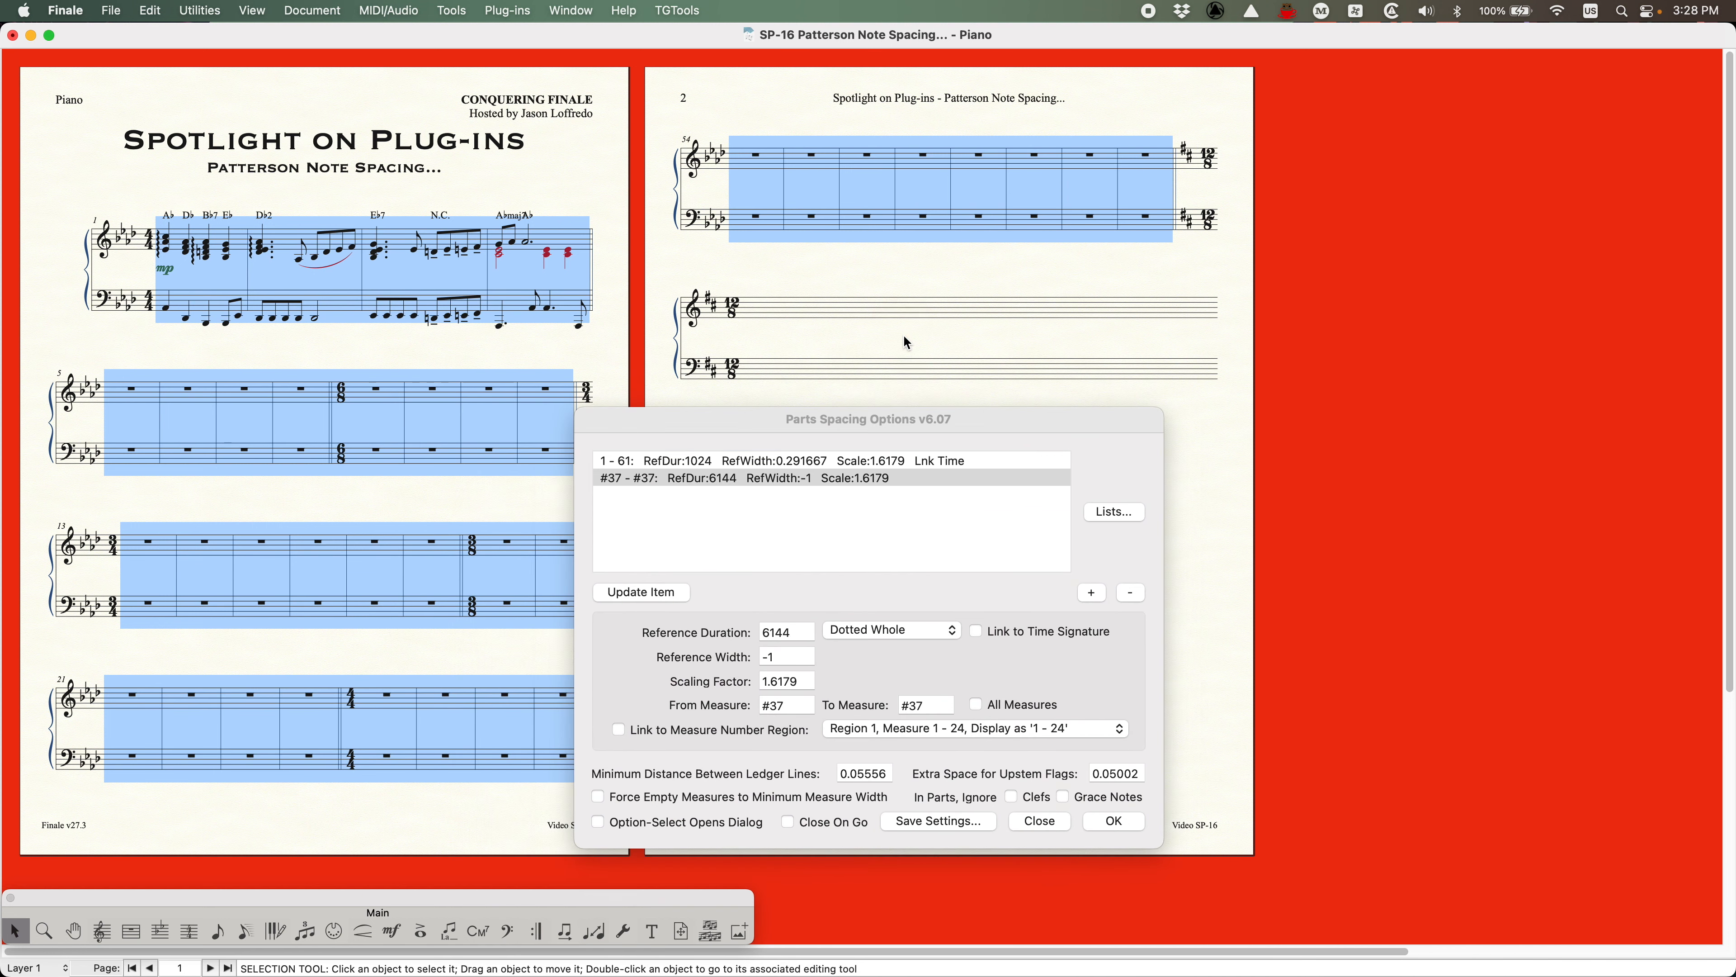
{"action": "left_click", "coordinate": [1116, 679]}
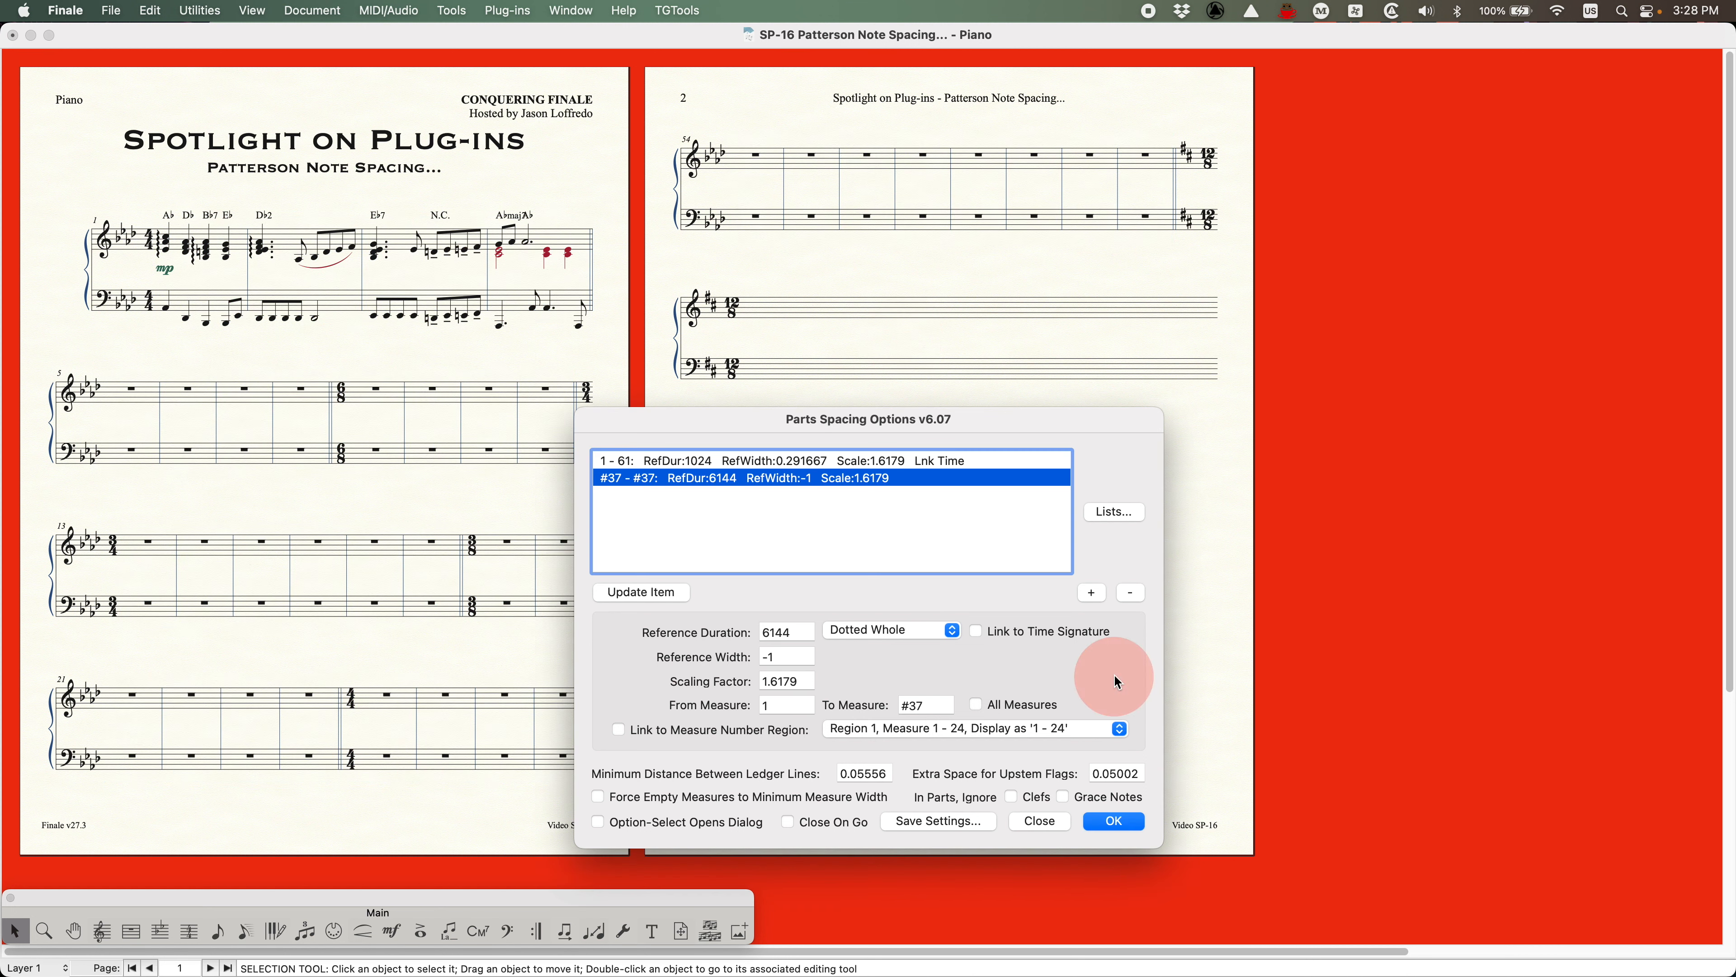
{"action": "left_click", "coordinate": [1114, 822]}
Move the Piano part's empty final measure up to the preceding system
{"action": "left_click_drag", "start_coordinate": [968, 417], "coordinate": [1044, 520]}
{"action": "left_click", "coordinate": [1016, 445]}
{"action": "left_click", "coordinate": [1050, 445]}
{"action": "key", "text": "Up"}
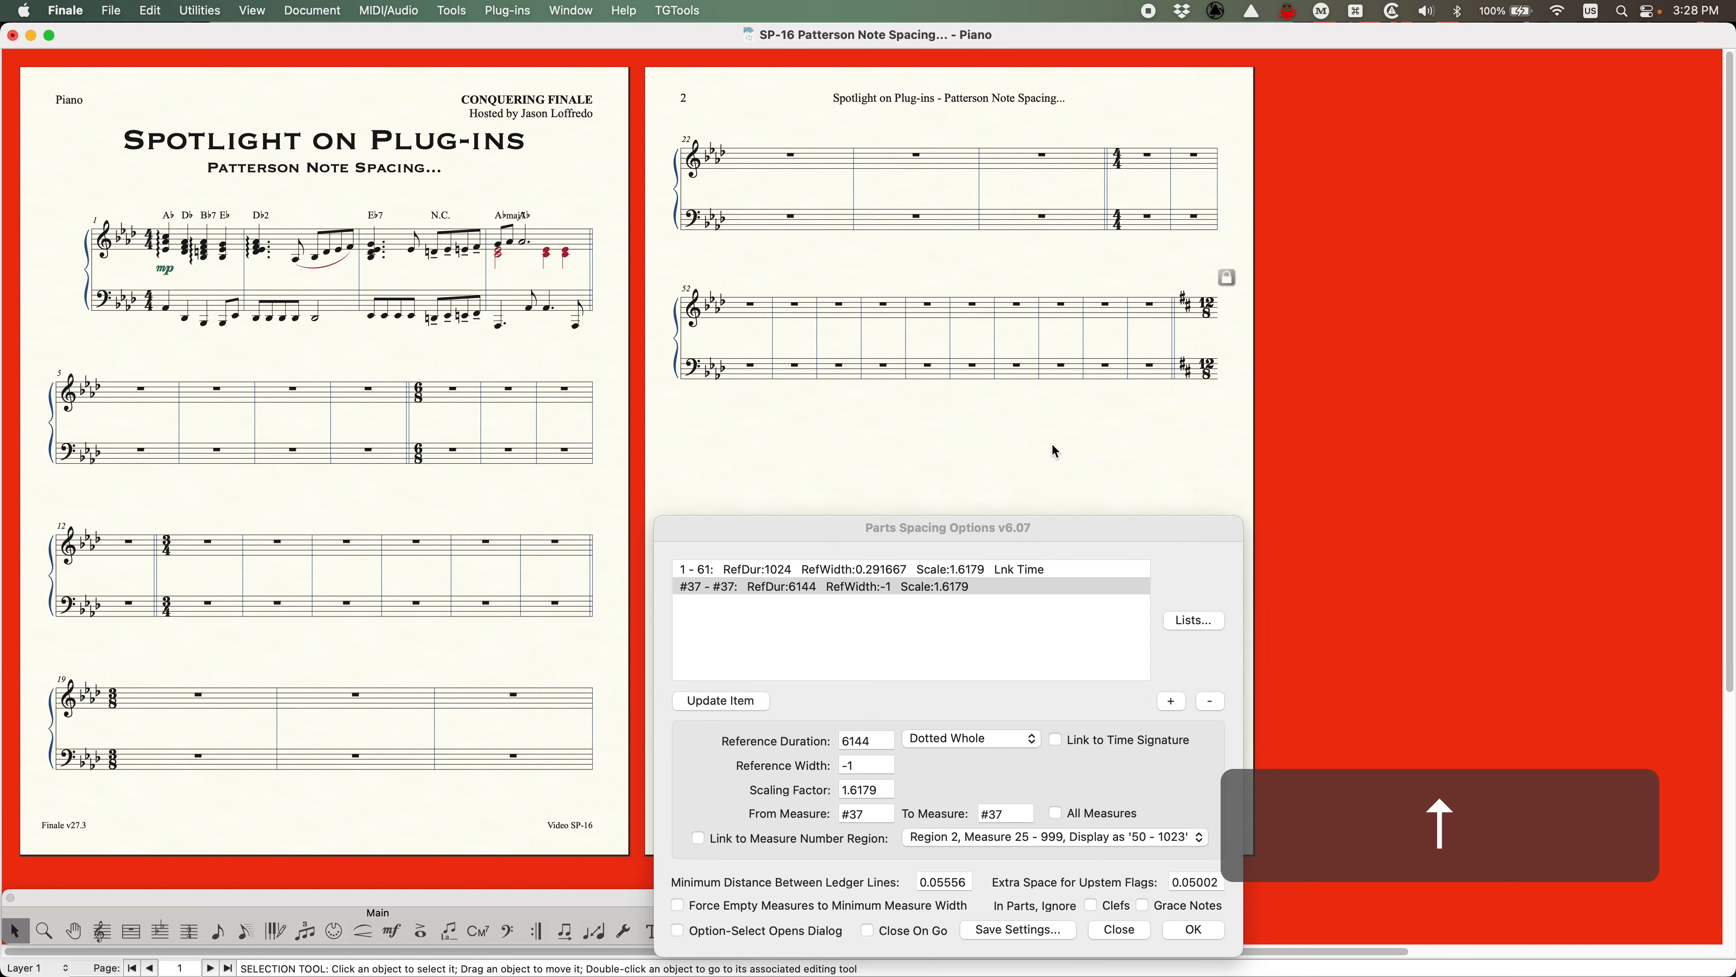
Switch to the Vocals part and apply the Parts Spacing Options to the whole part
{"action": "left_click_drag", "start_coordinate": [1042, 527], "coordinate": [1074, 420]}
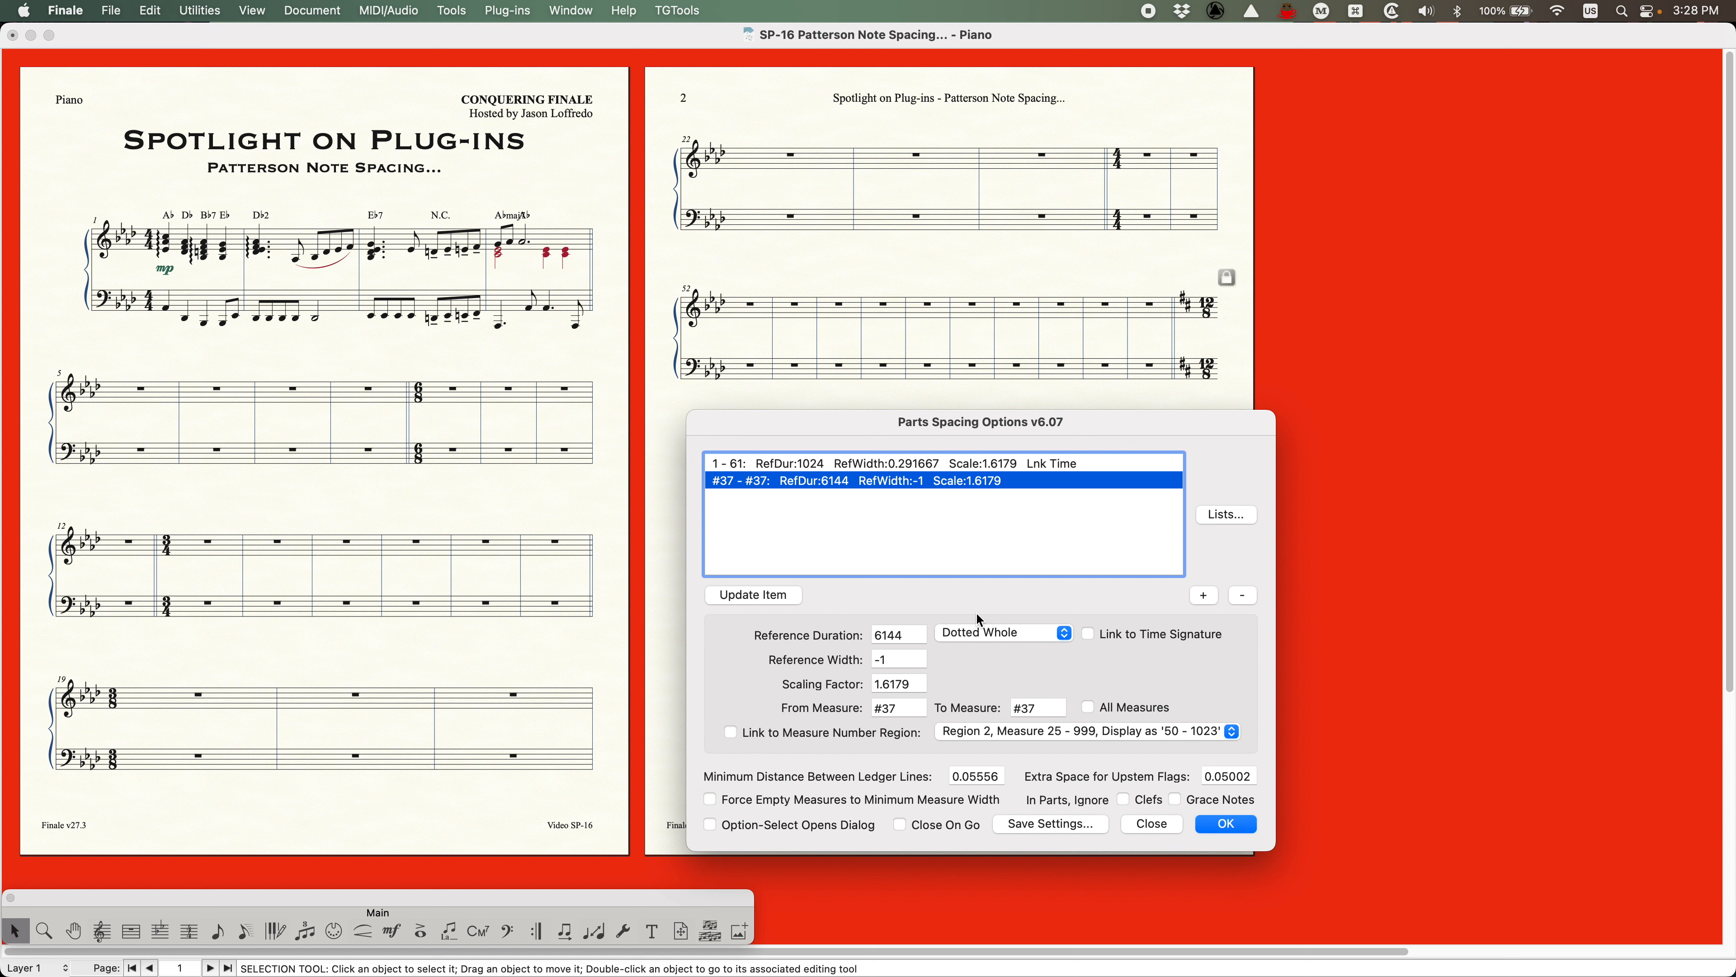
{"action": "left_click", "coordinate": [828, 466]}
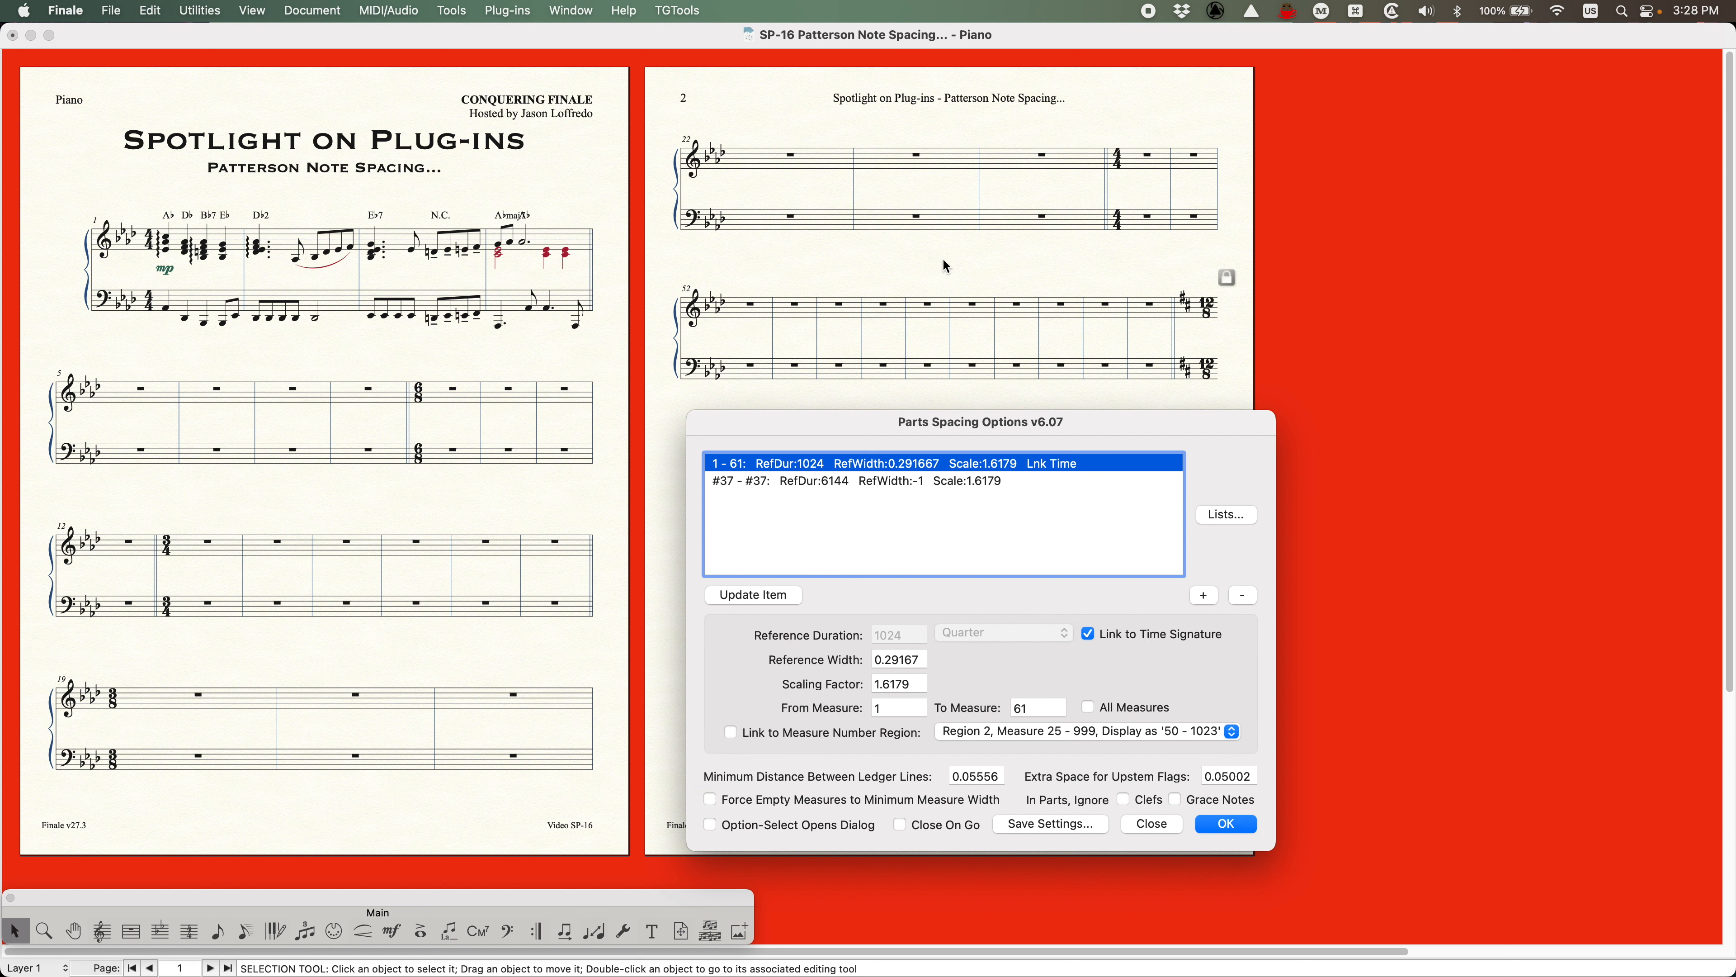
{"action": "key", "text": "alt+super+period"}
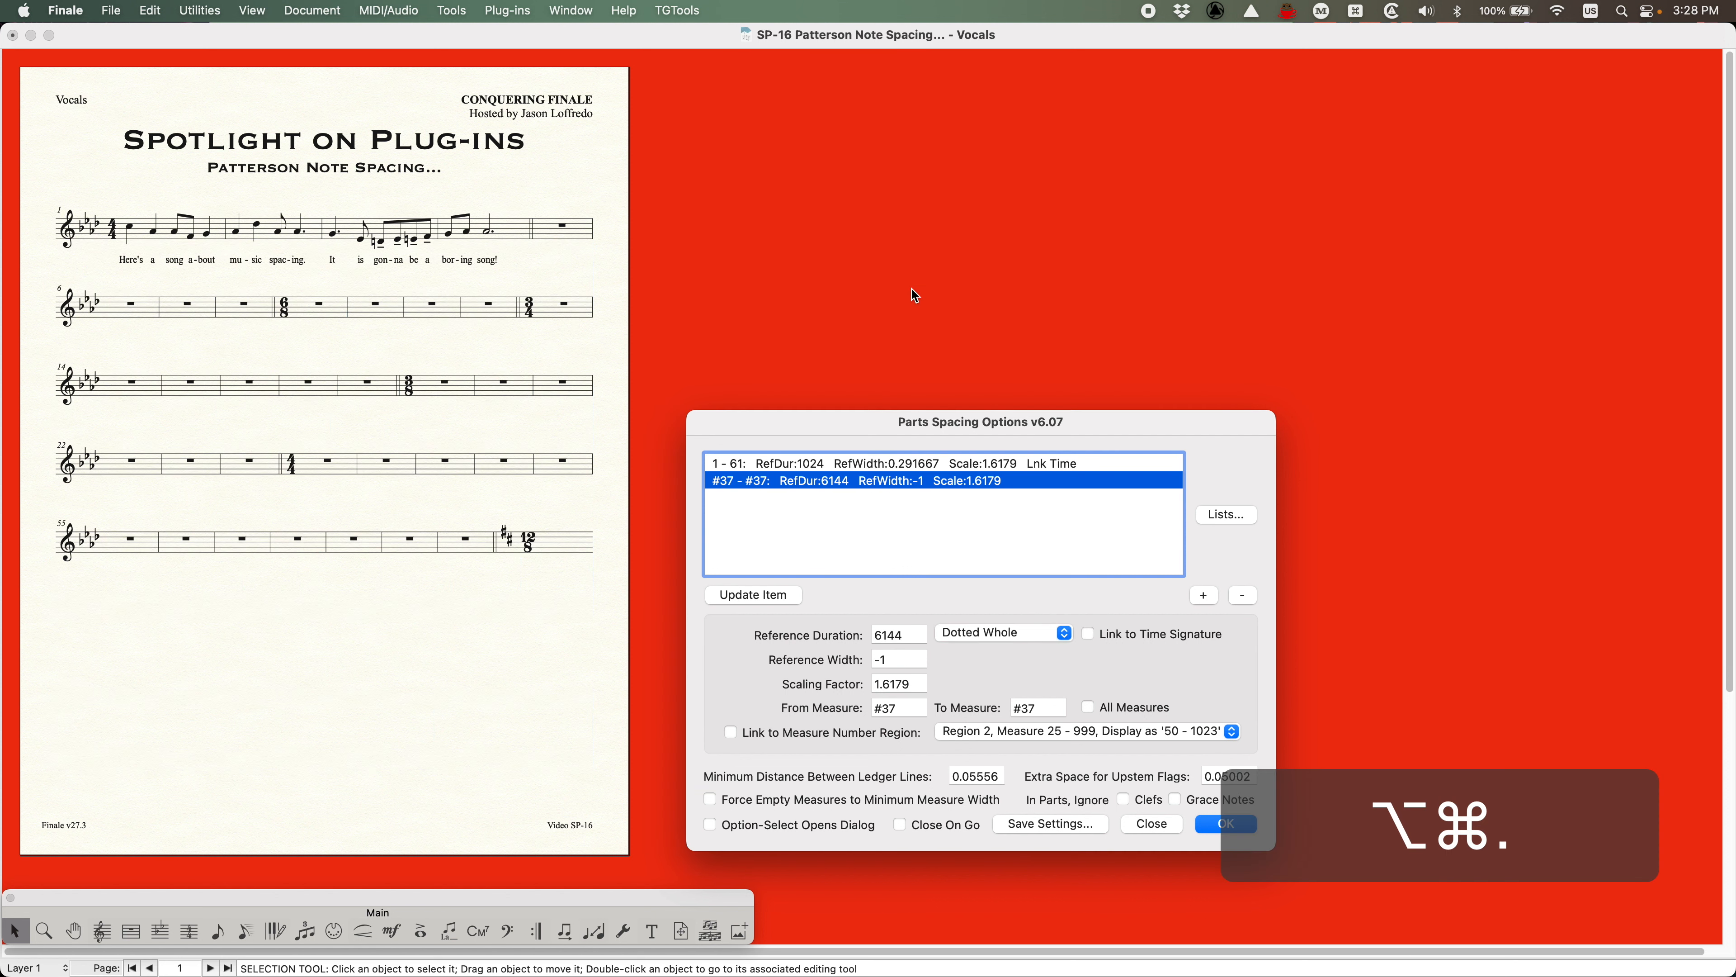
{"action": "left_click", "coordinate": [868, 323]}
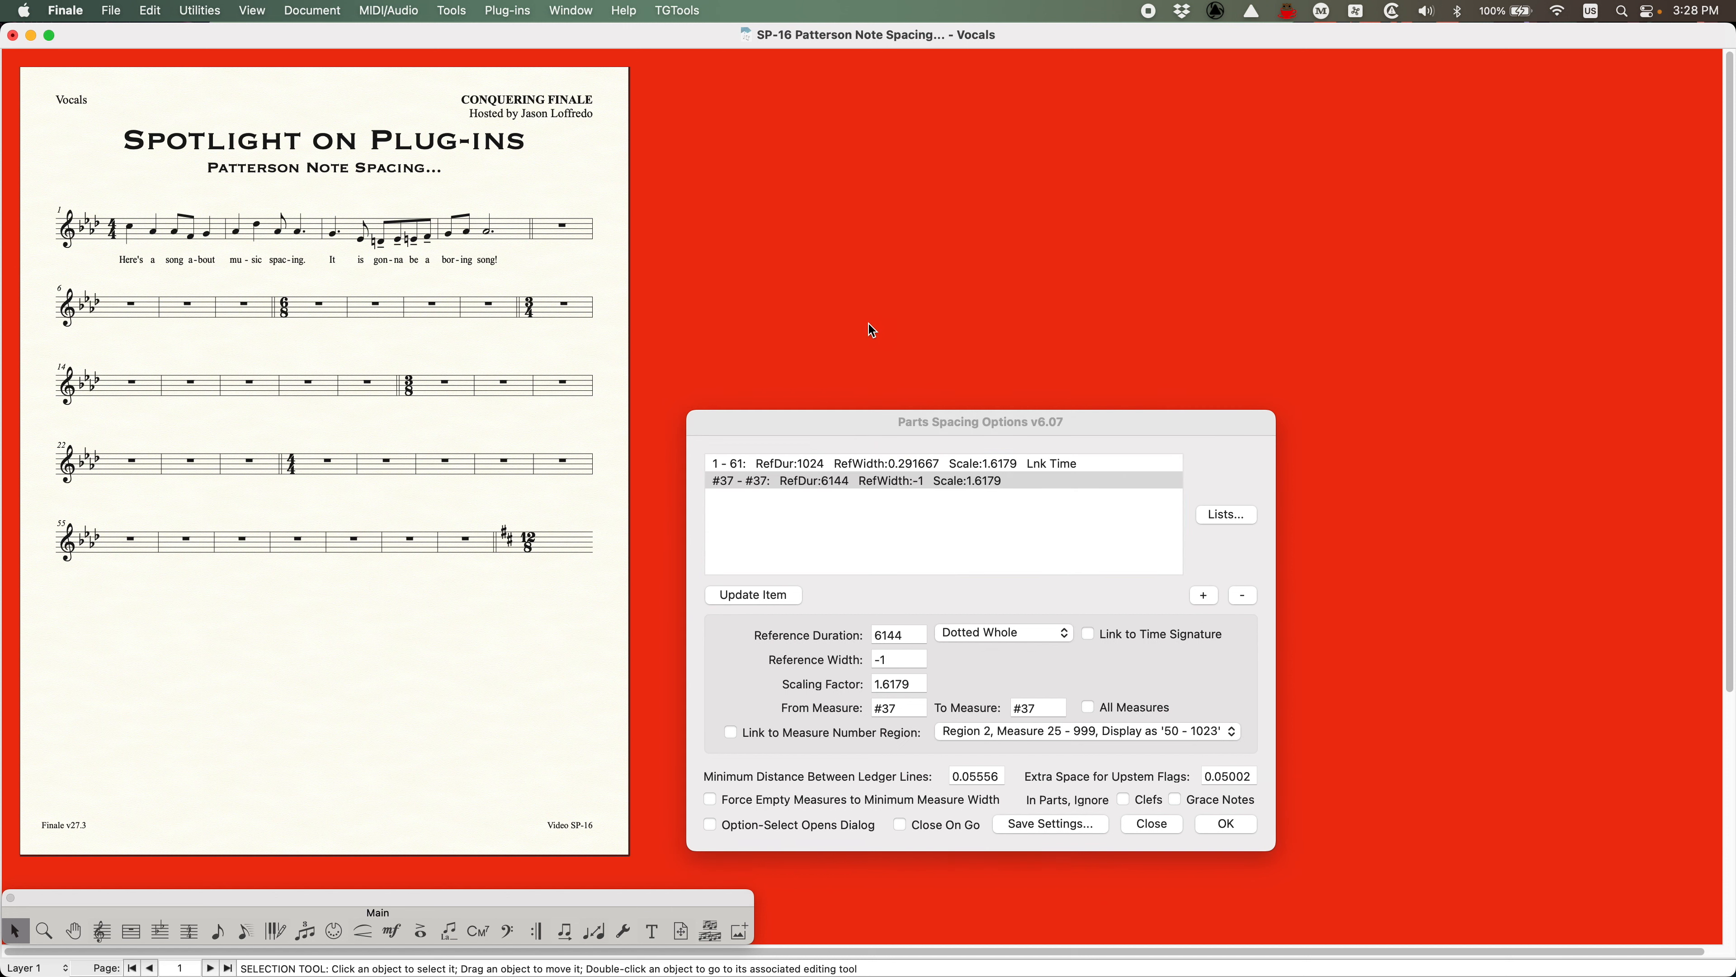
{"action": "left_click", "coordinate": [1228, 825]}
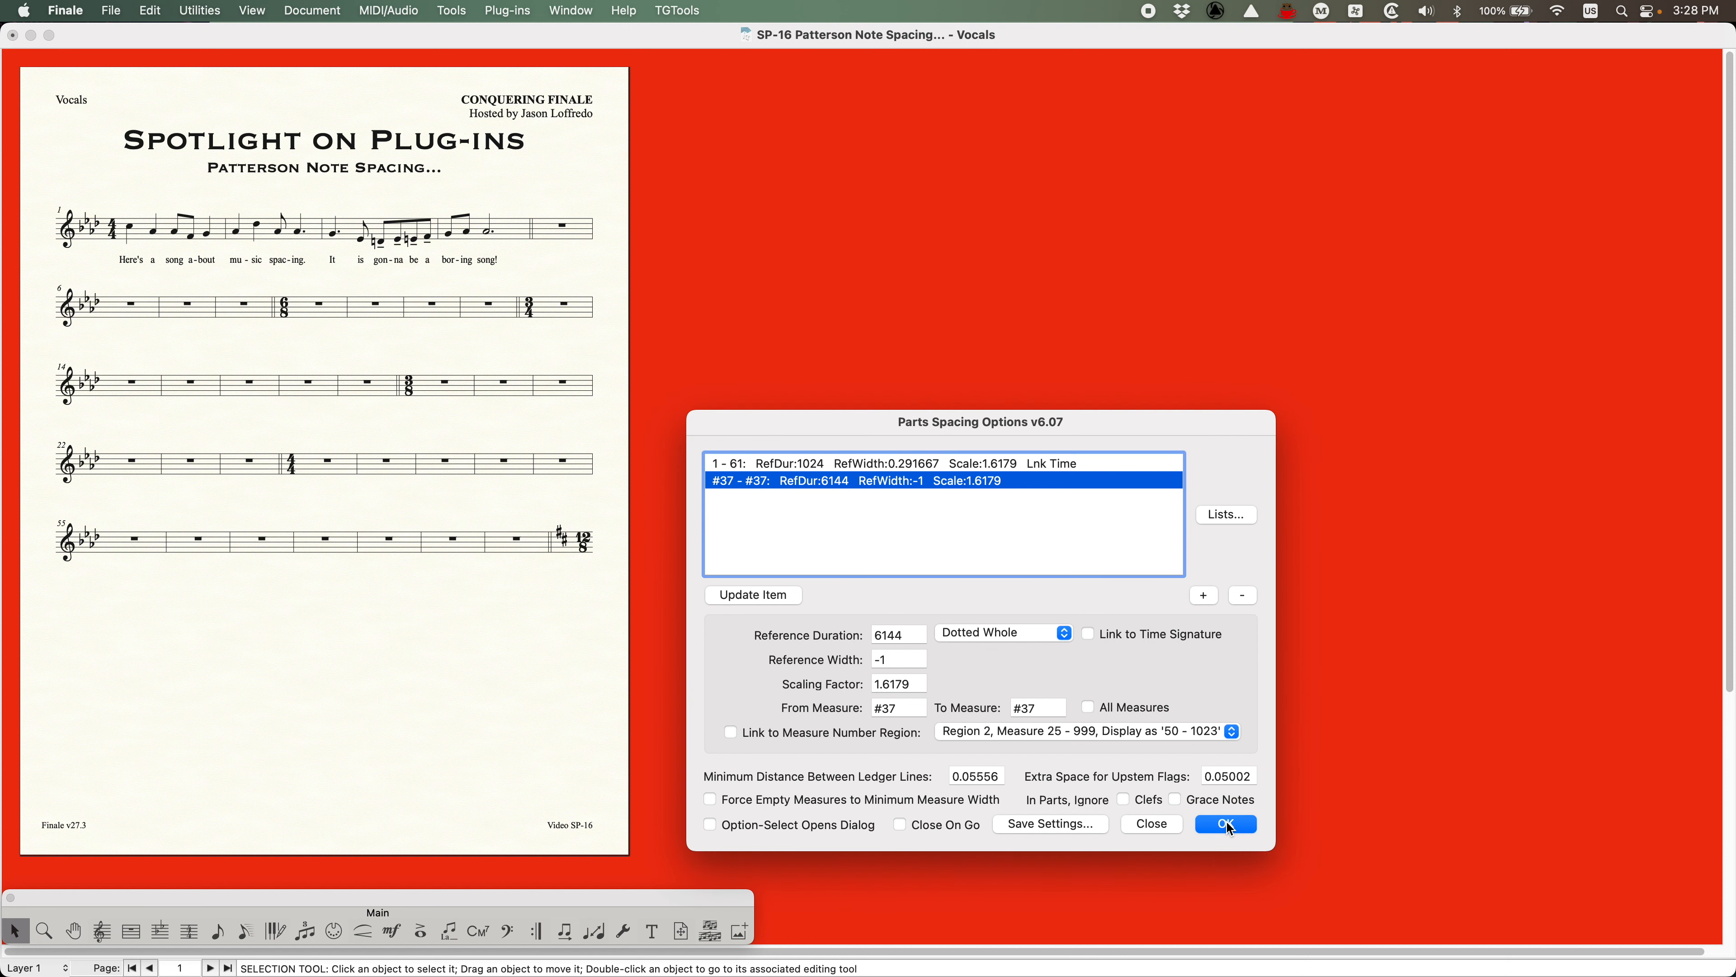
Switch to the Clarinet in Bb part and apply the Parts Spacing Options to the whole part
{"action": "left_click", "coordinate": [779, 315]}
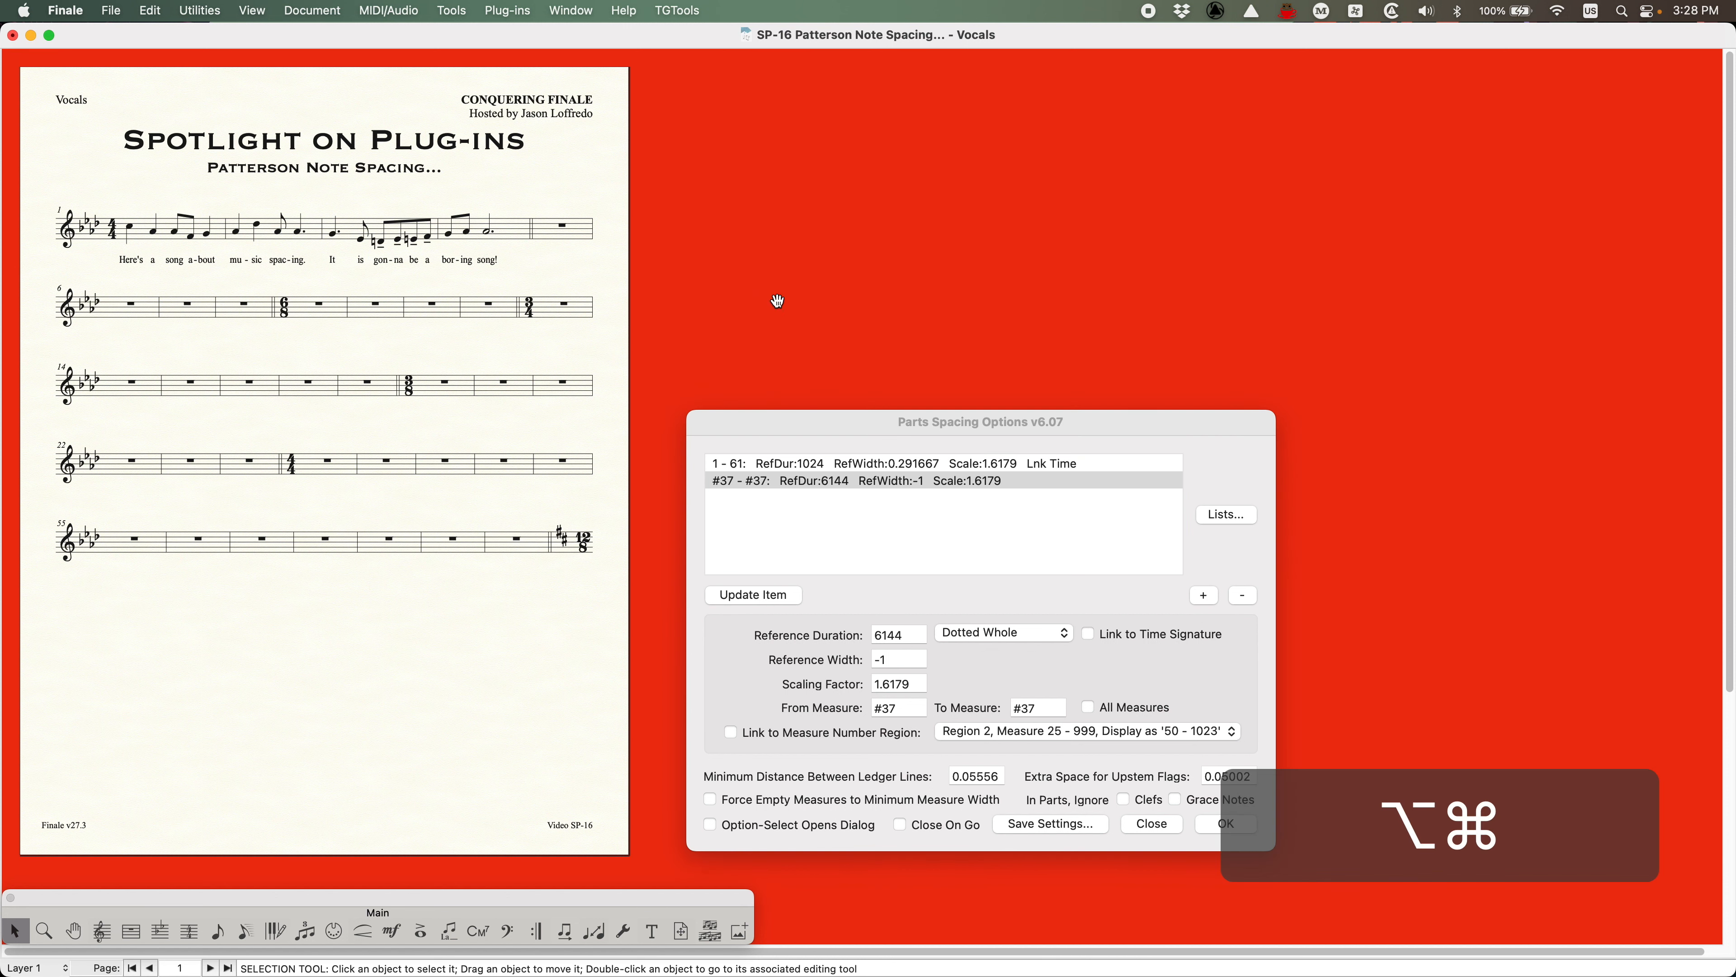
{"action": "key", "text": "alt+super+period"}
{"action": "left_click", "coordinate": [824, 422]}
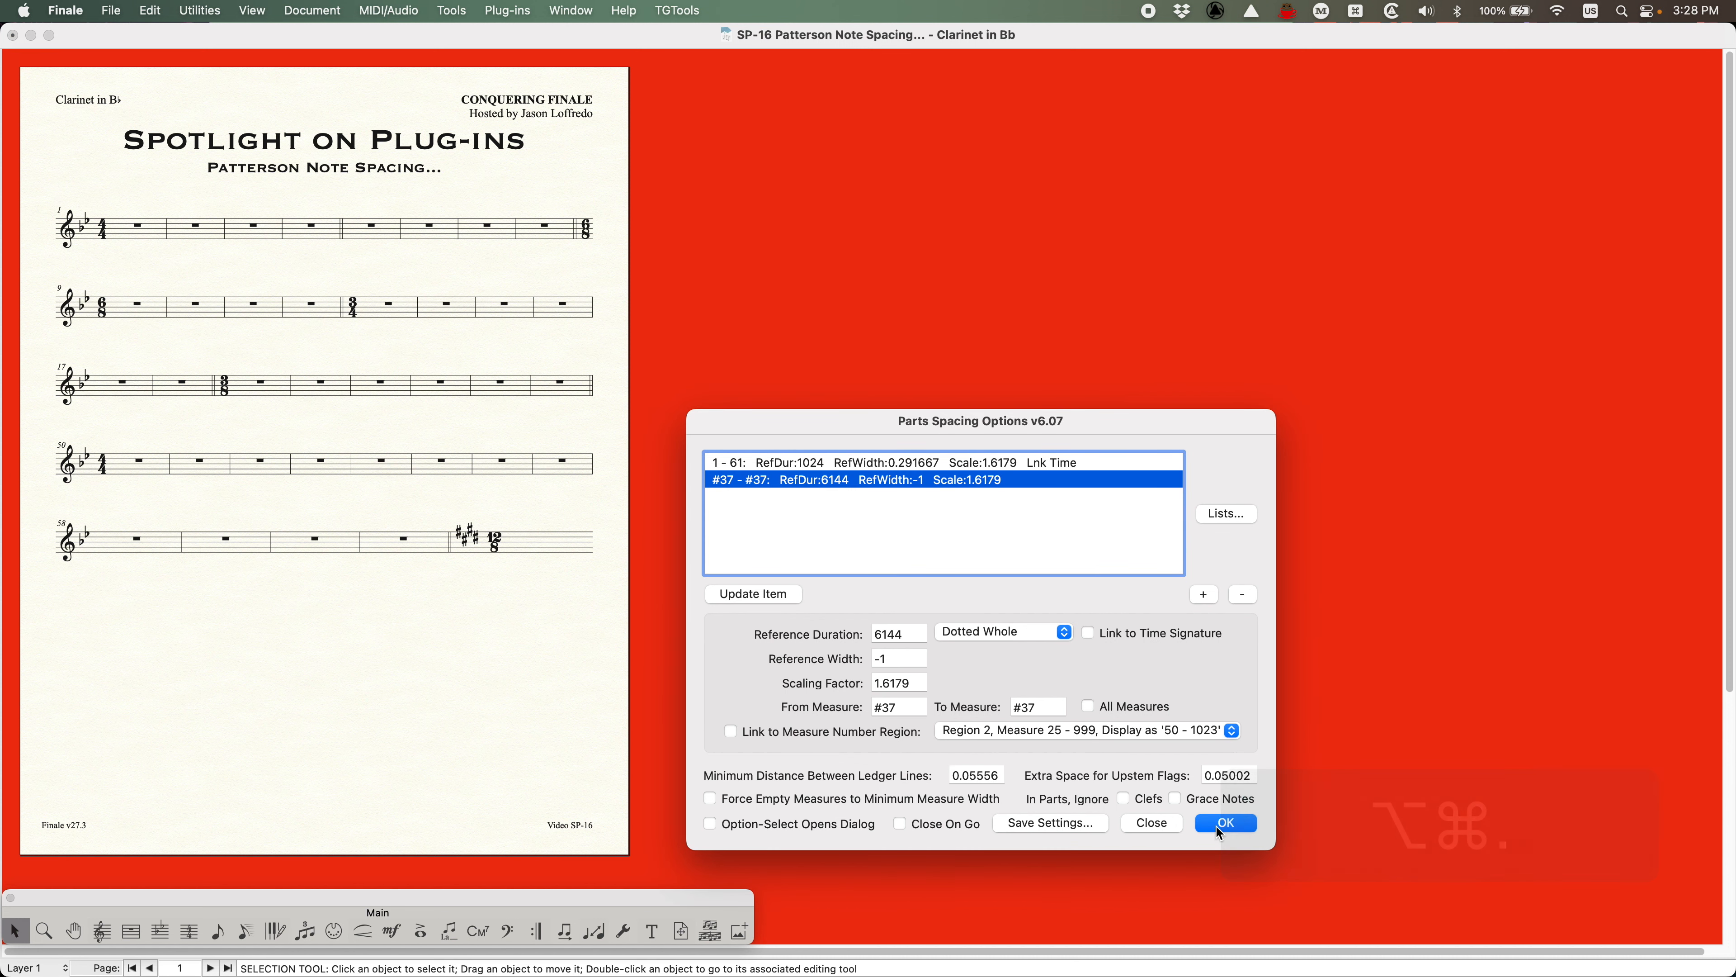
{"action": "left_click", "coordinate": [1222, 827]}
{"action": "left_click_drag", "start_coordinate": [864, 422], "coordinate": [840, 350]}
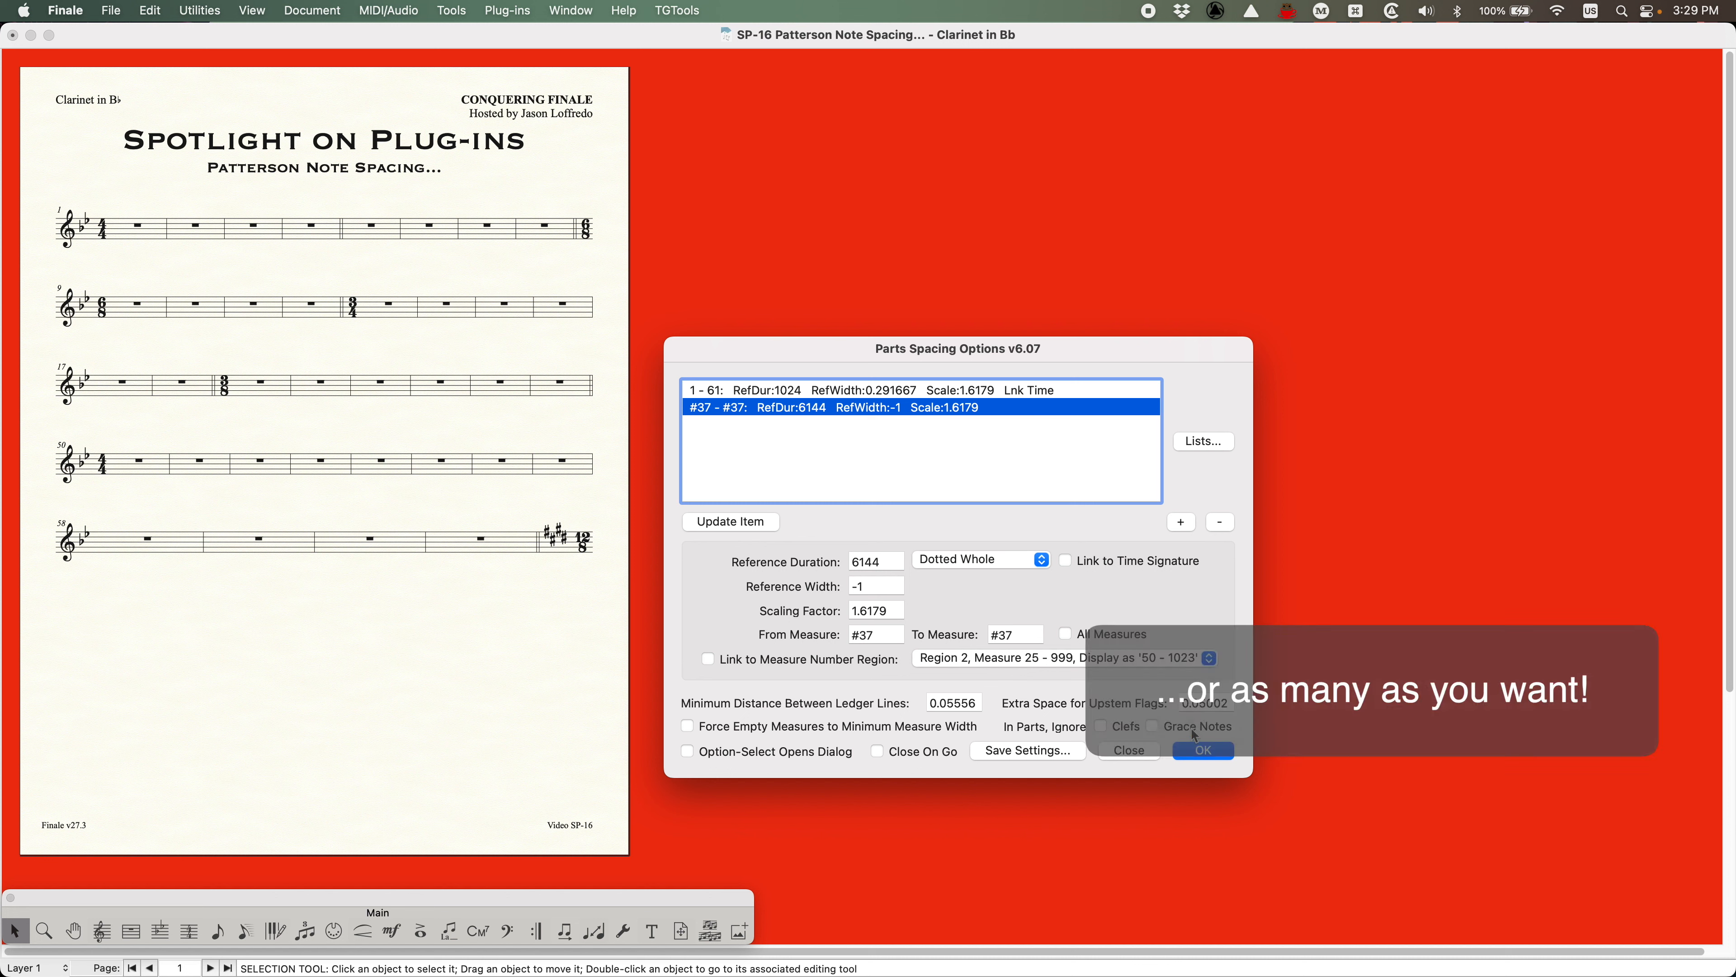
Return from the linked parts to the full score and move the Base Note Spacing Options dialog off the lower staves
{"action": "key", "text": "alt+super"}
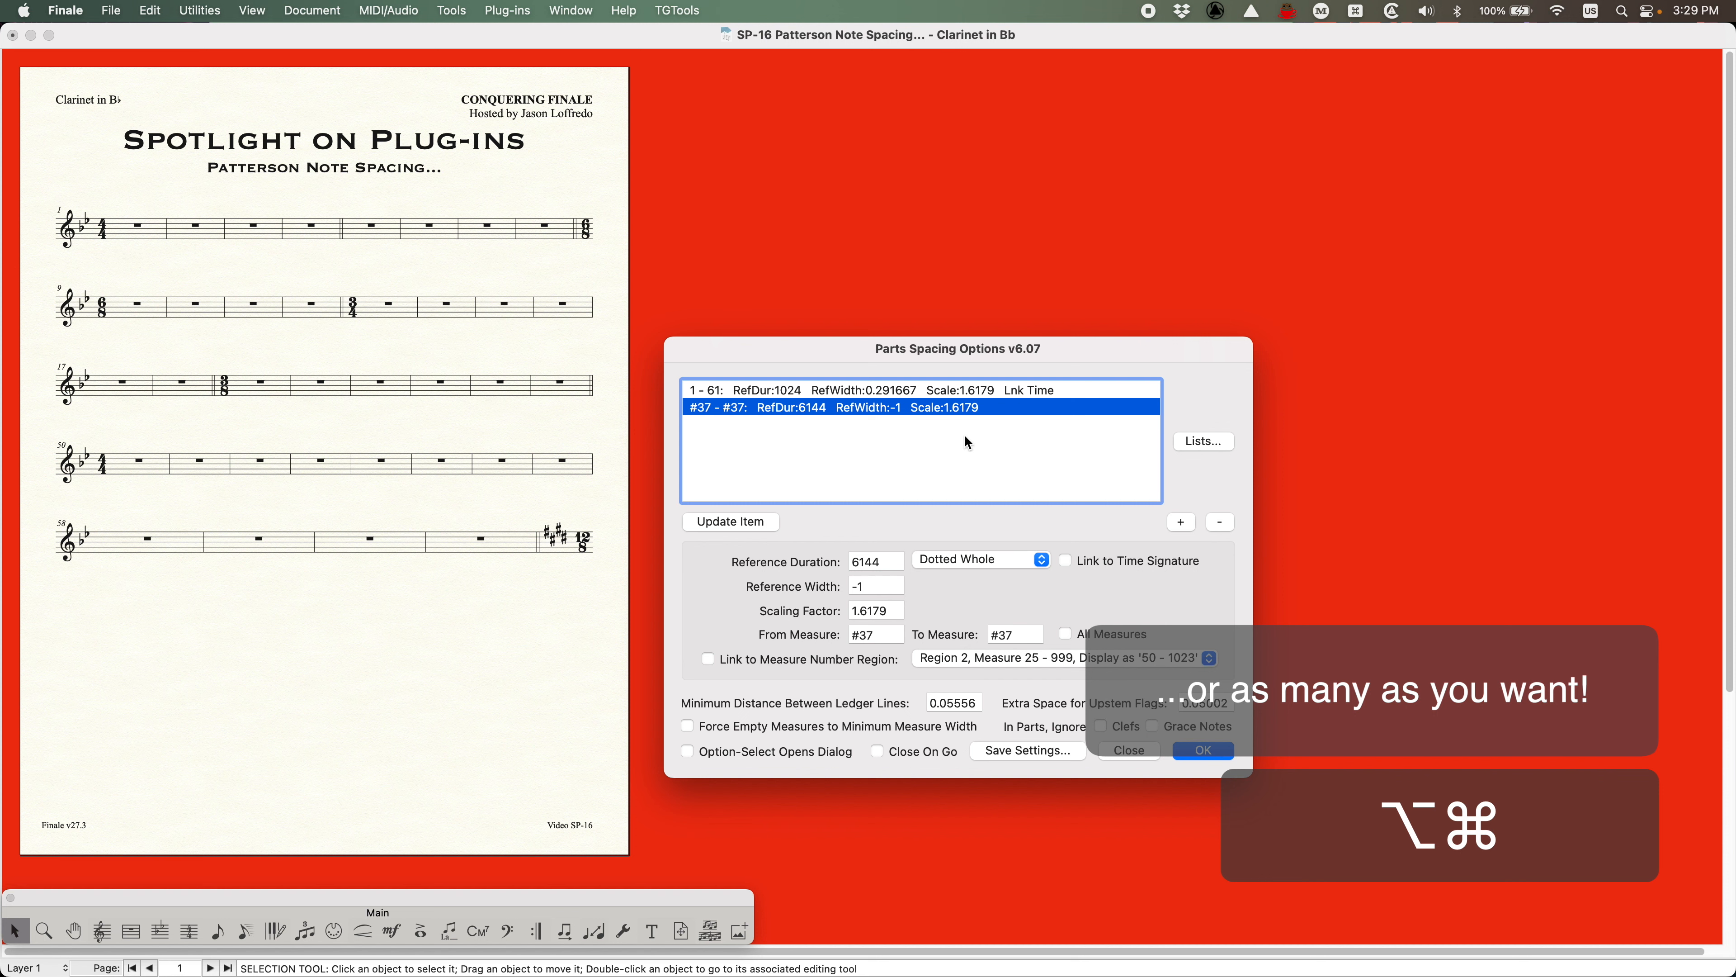
{"action": "key", "text": "alt+super+comma"}
{"action": "key", "text": "alt+super+comma"}
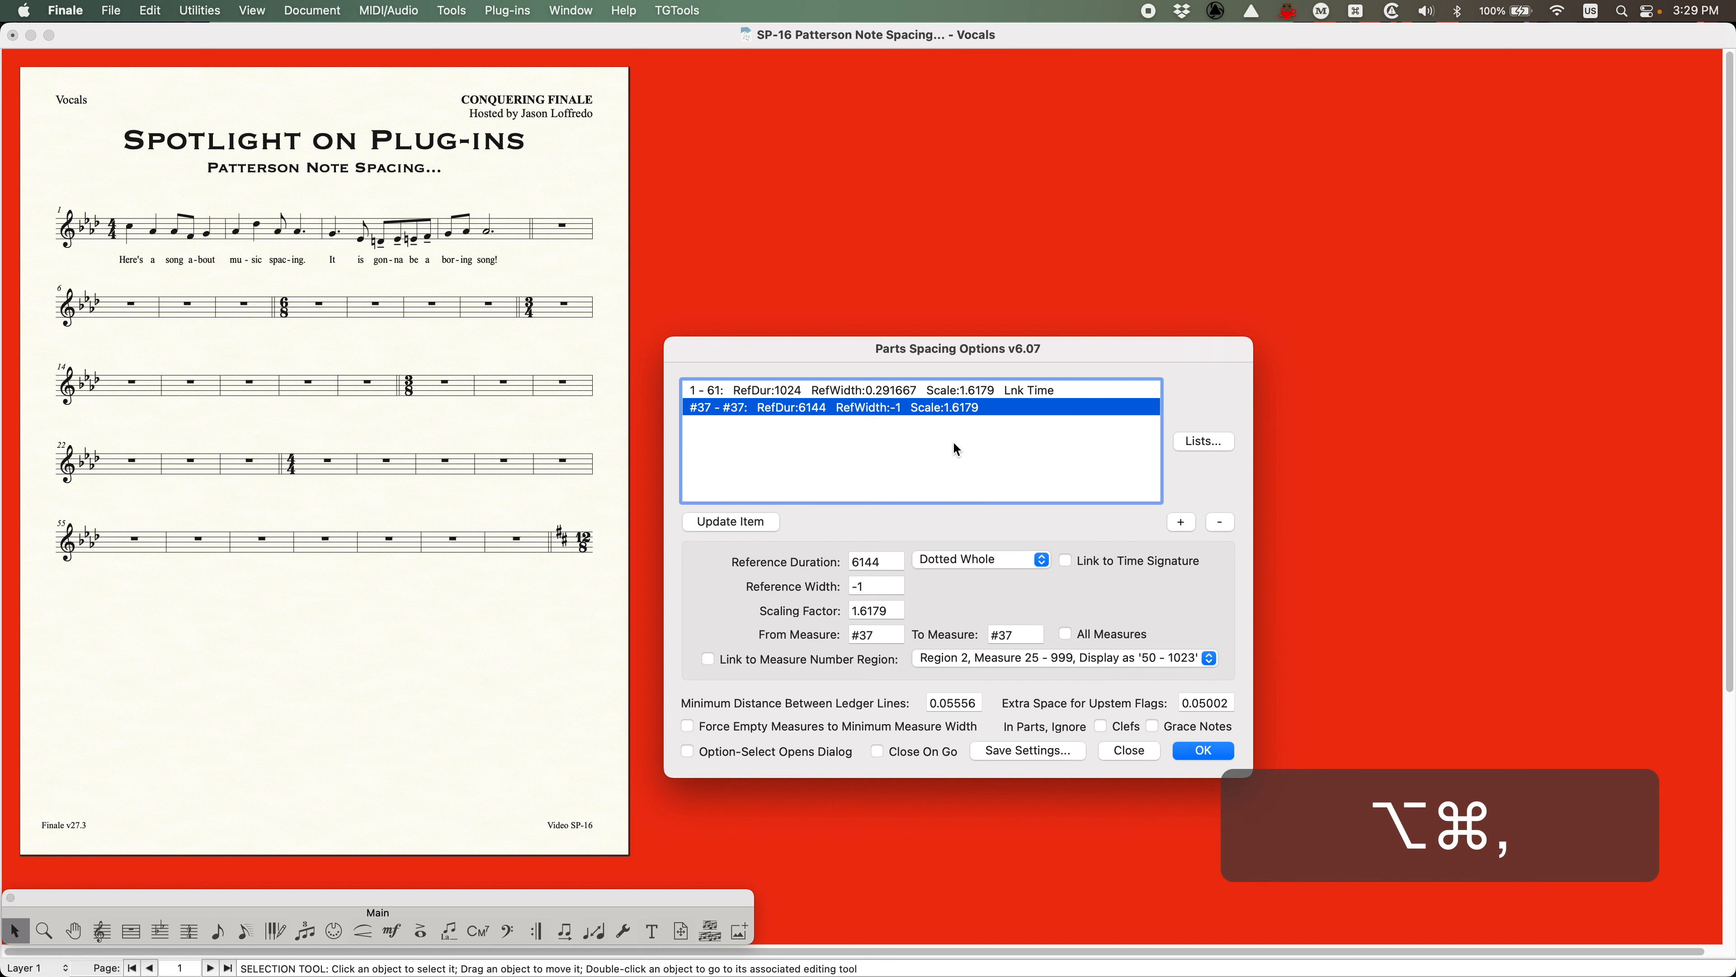
{"action": "key", "text": "alt+super+comma"}
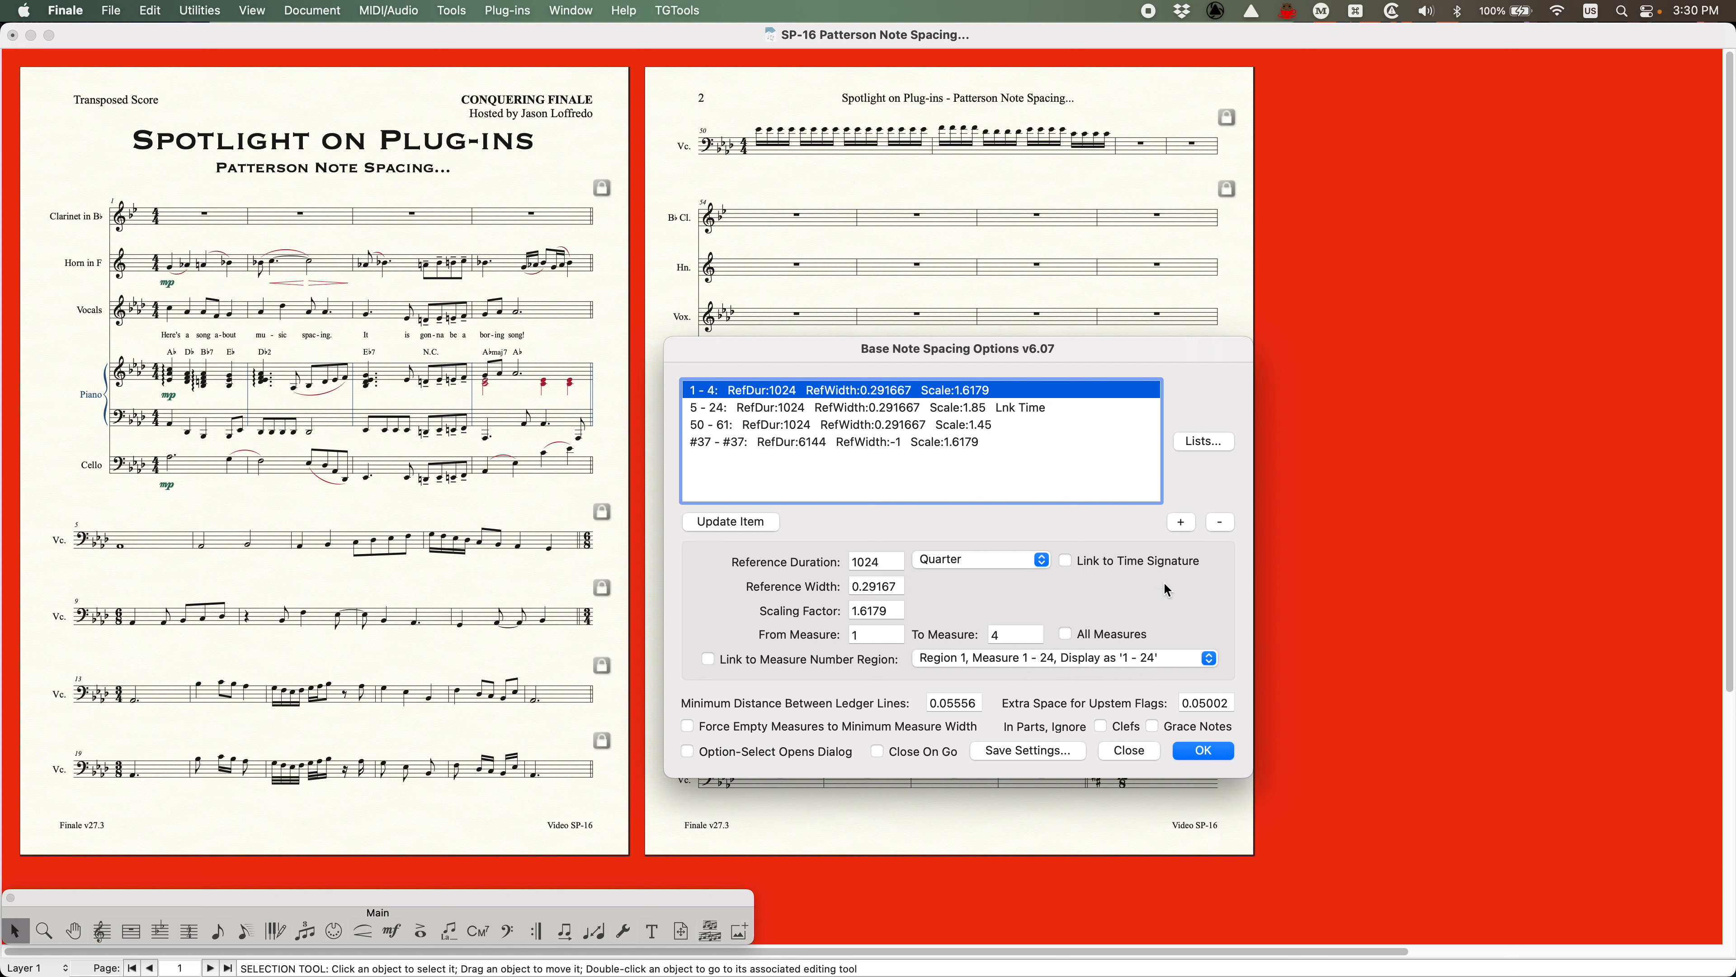
{"action": "left_click_drag", "start_coordinate": [814, 356], "coordinate": [787, 227]}
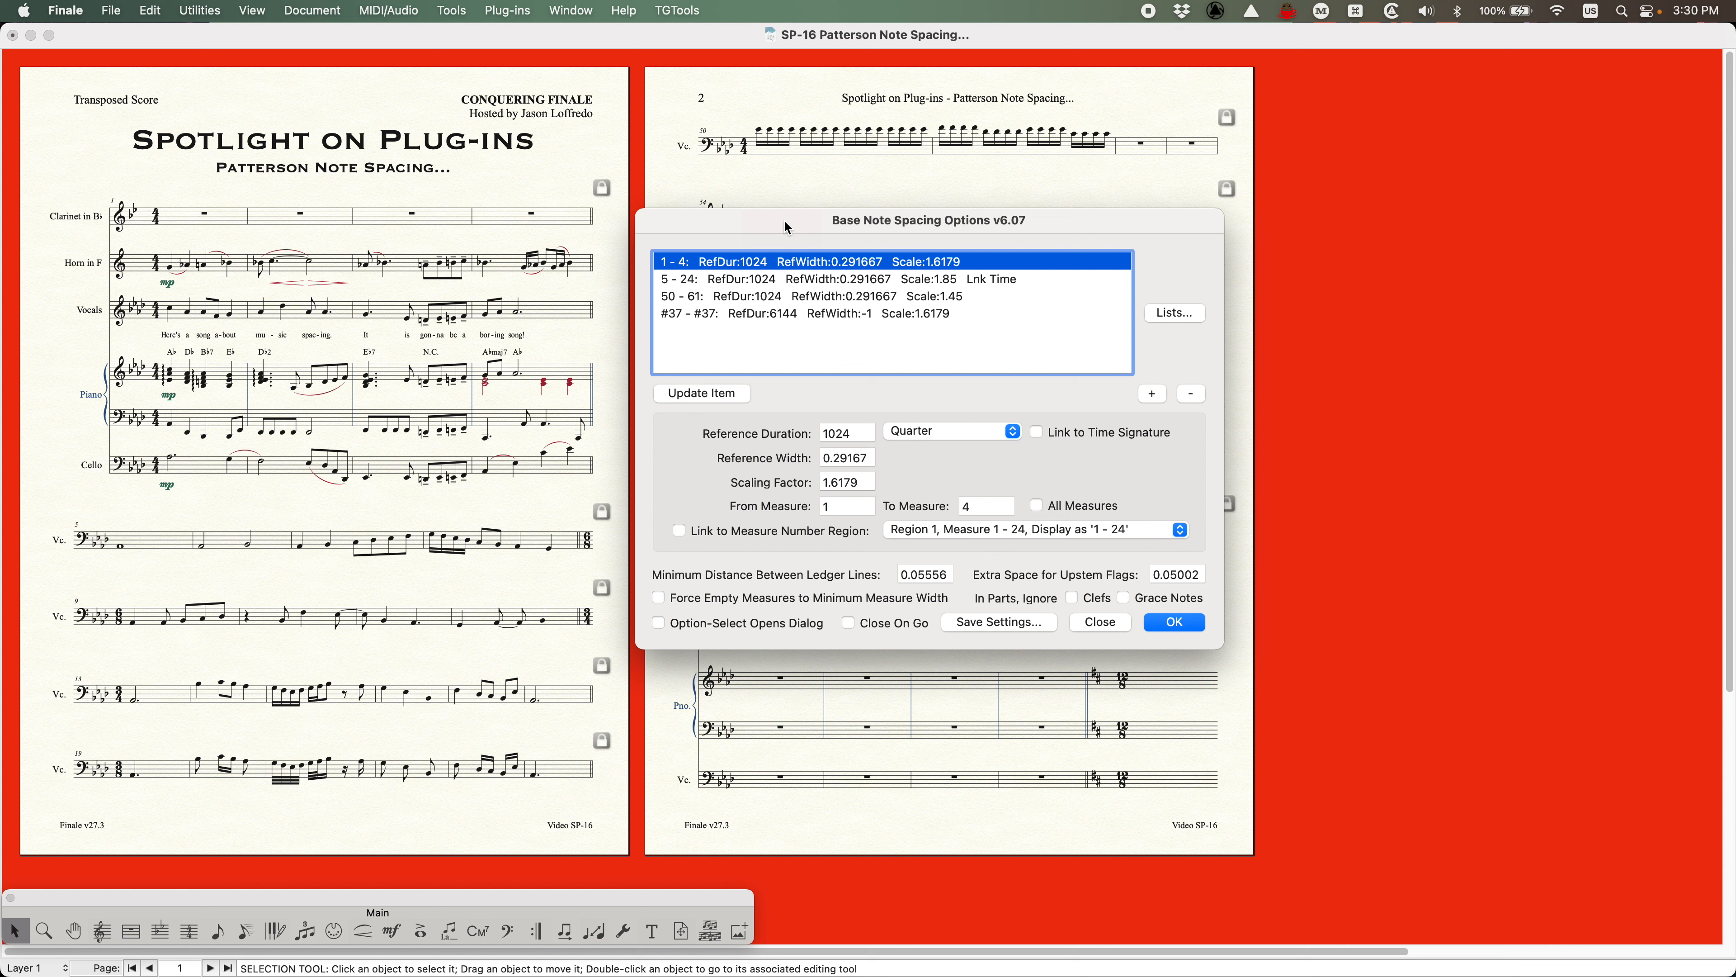
{"action": "left_click_drag", "start_coordinate": [796, 223], "coordinate": [792, 221]}
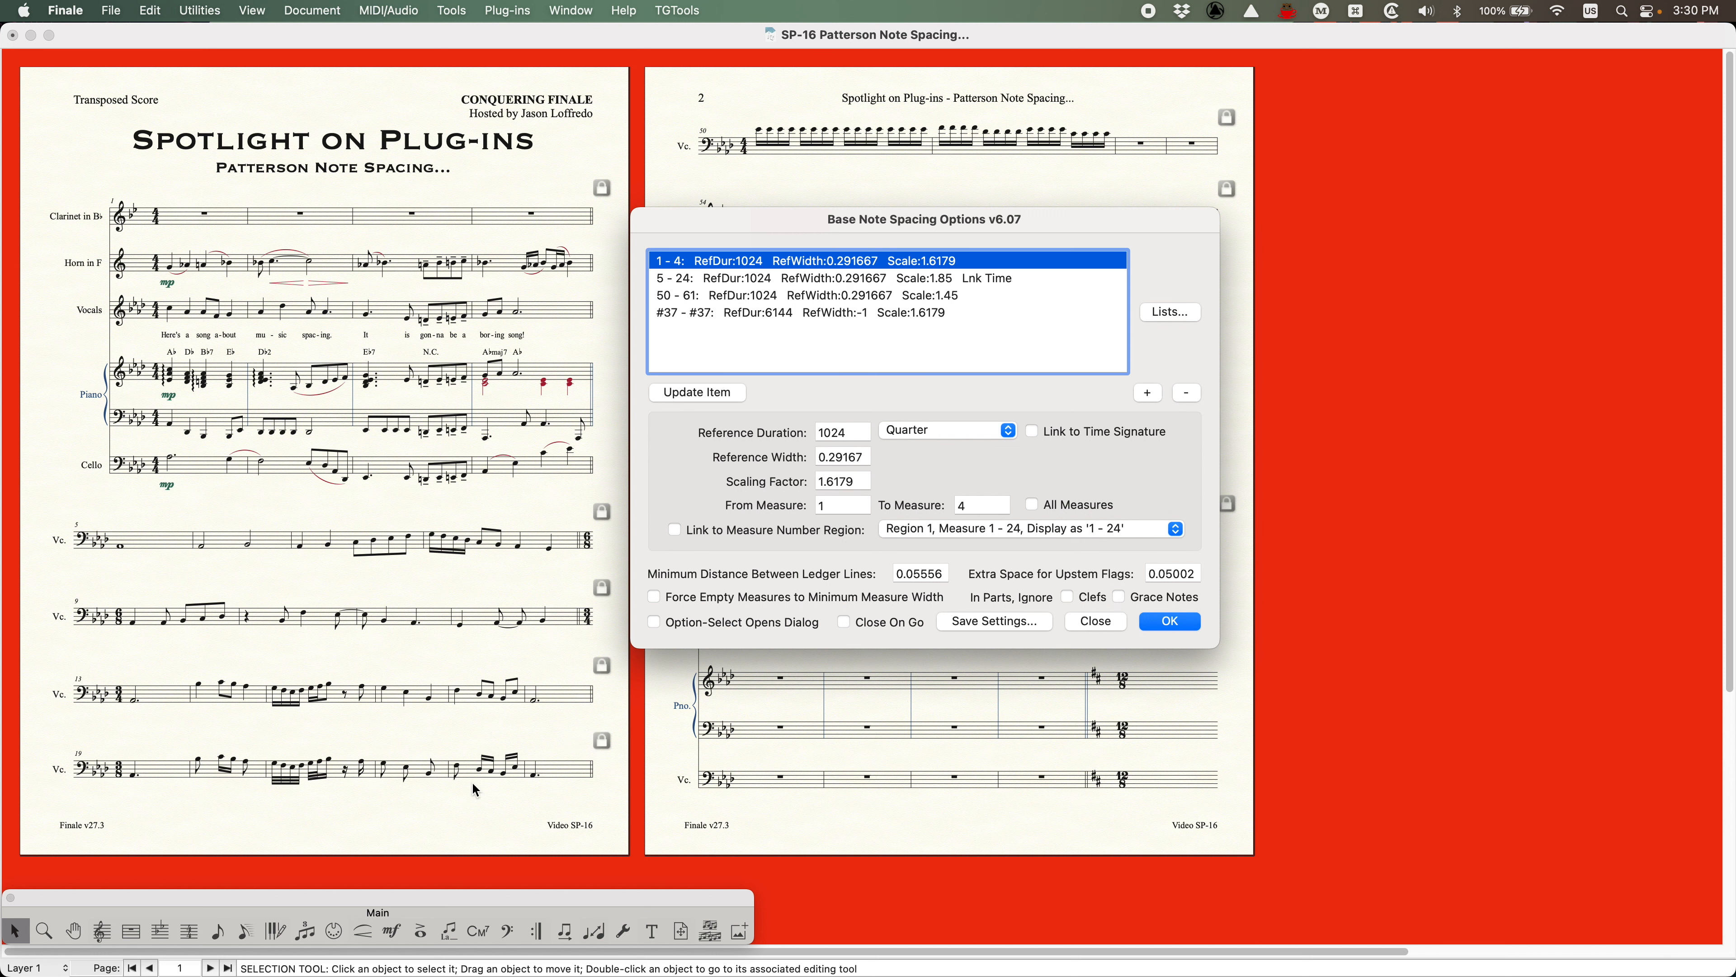
Start a new Technique Text expression for measure 3 of the Clarinet staff
{"action": "left_click", "coordinate": [391, 932]}
{"action": "left_click", "coordinate": [396, 209]}
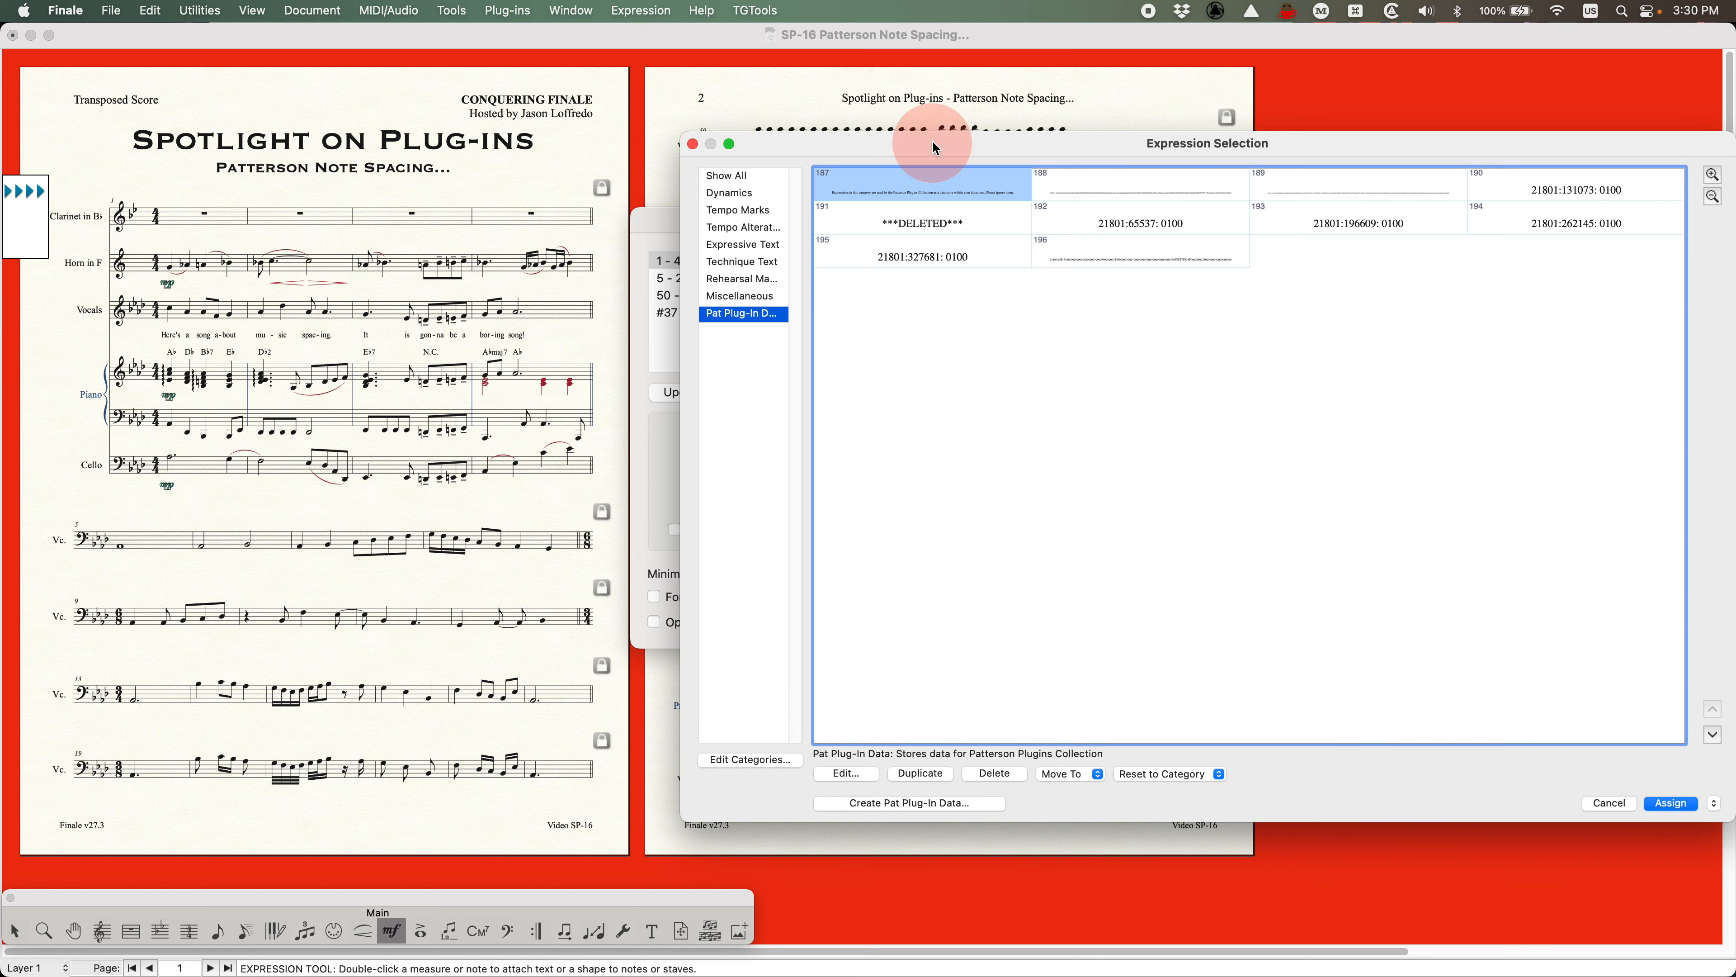
{"action": "left_click_drag", "start_coordinate": [935, 147], "coordinate": [732, 142]}
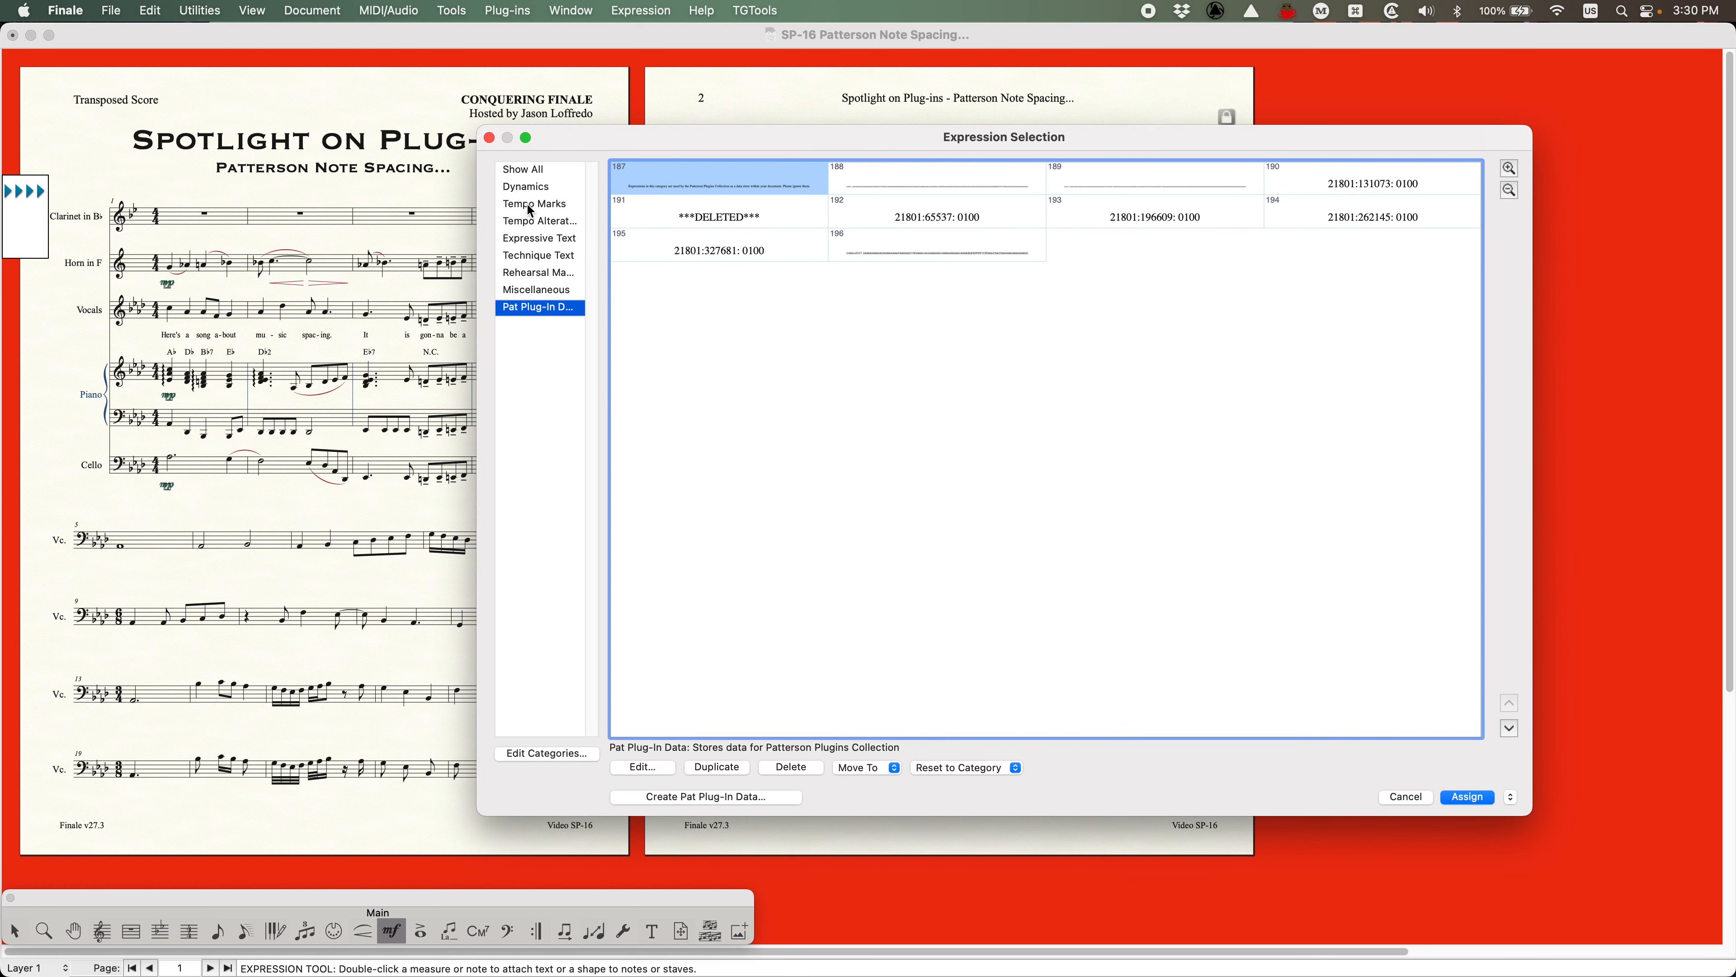
{"action": "left_click", "coordinate": [533, 256]}
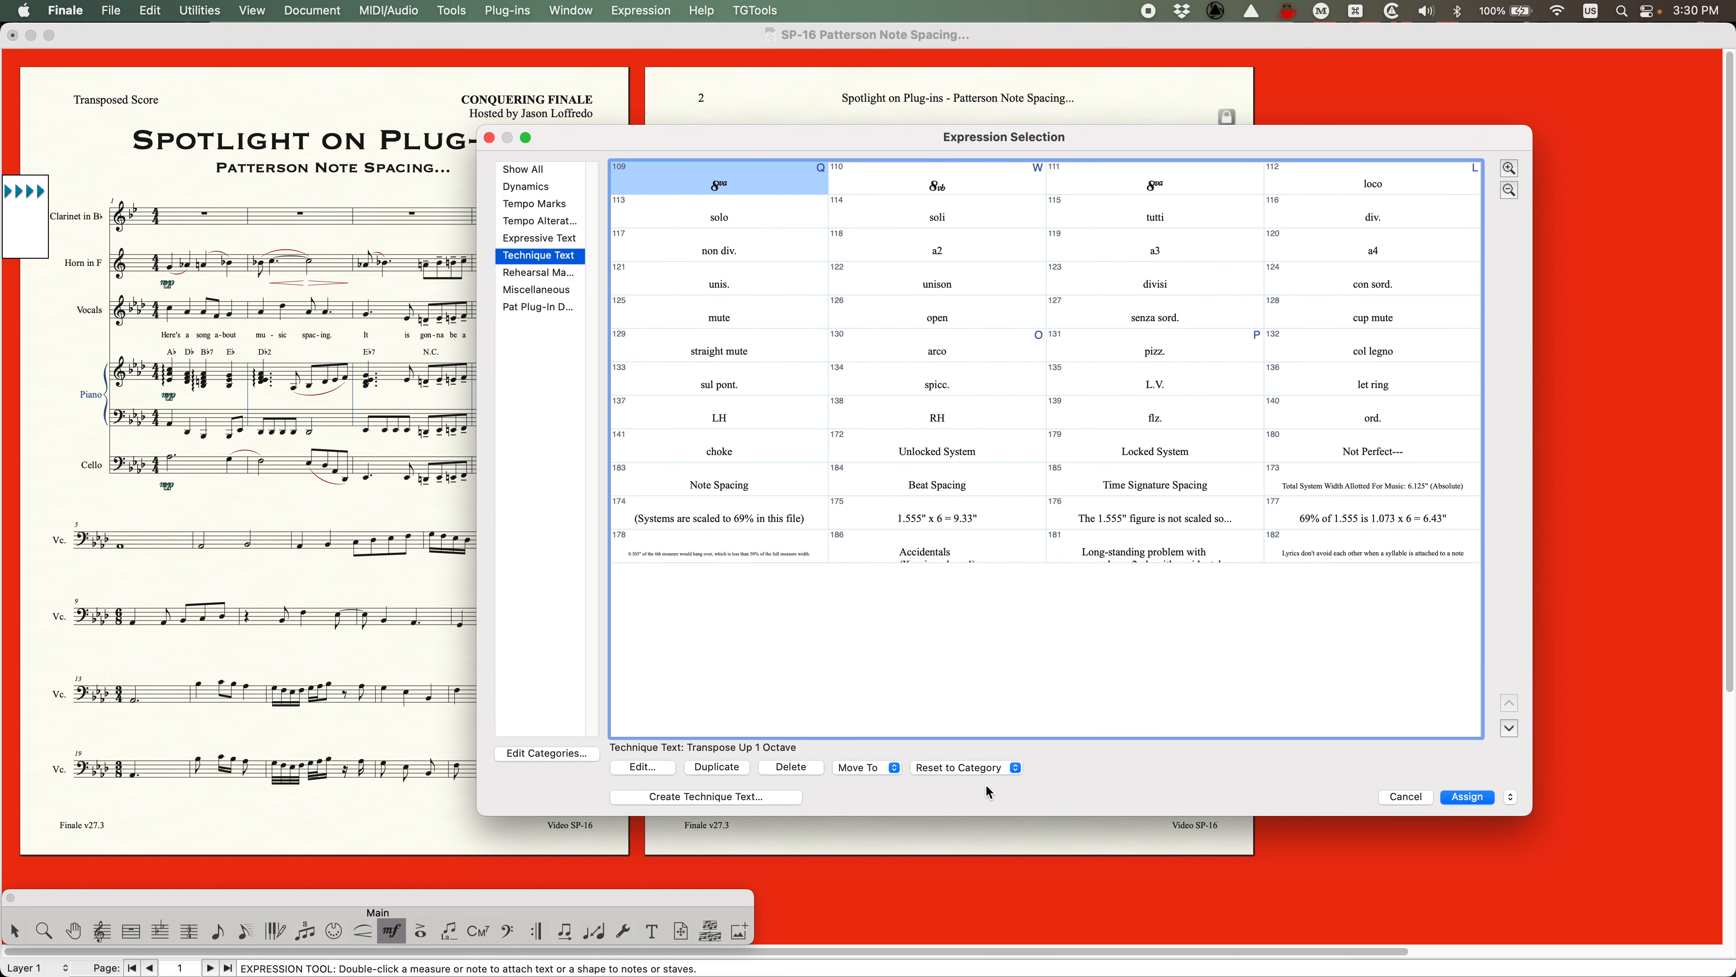
{"action": "left_click", "coordinate": [705, 798]}
{"action": "left_click_drag", "start_coordinate": [757, 163], "coordinate": [810, 165]}
{"action": "left_click", "coordinate": [793, 231]}
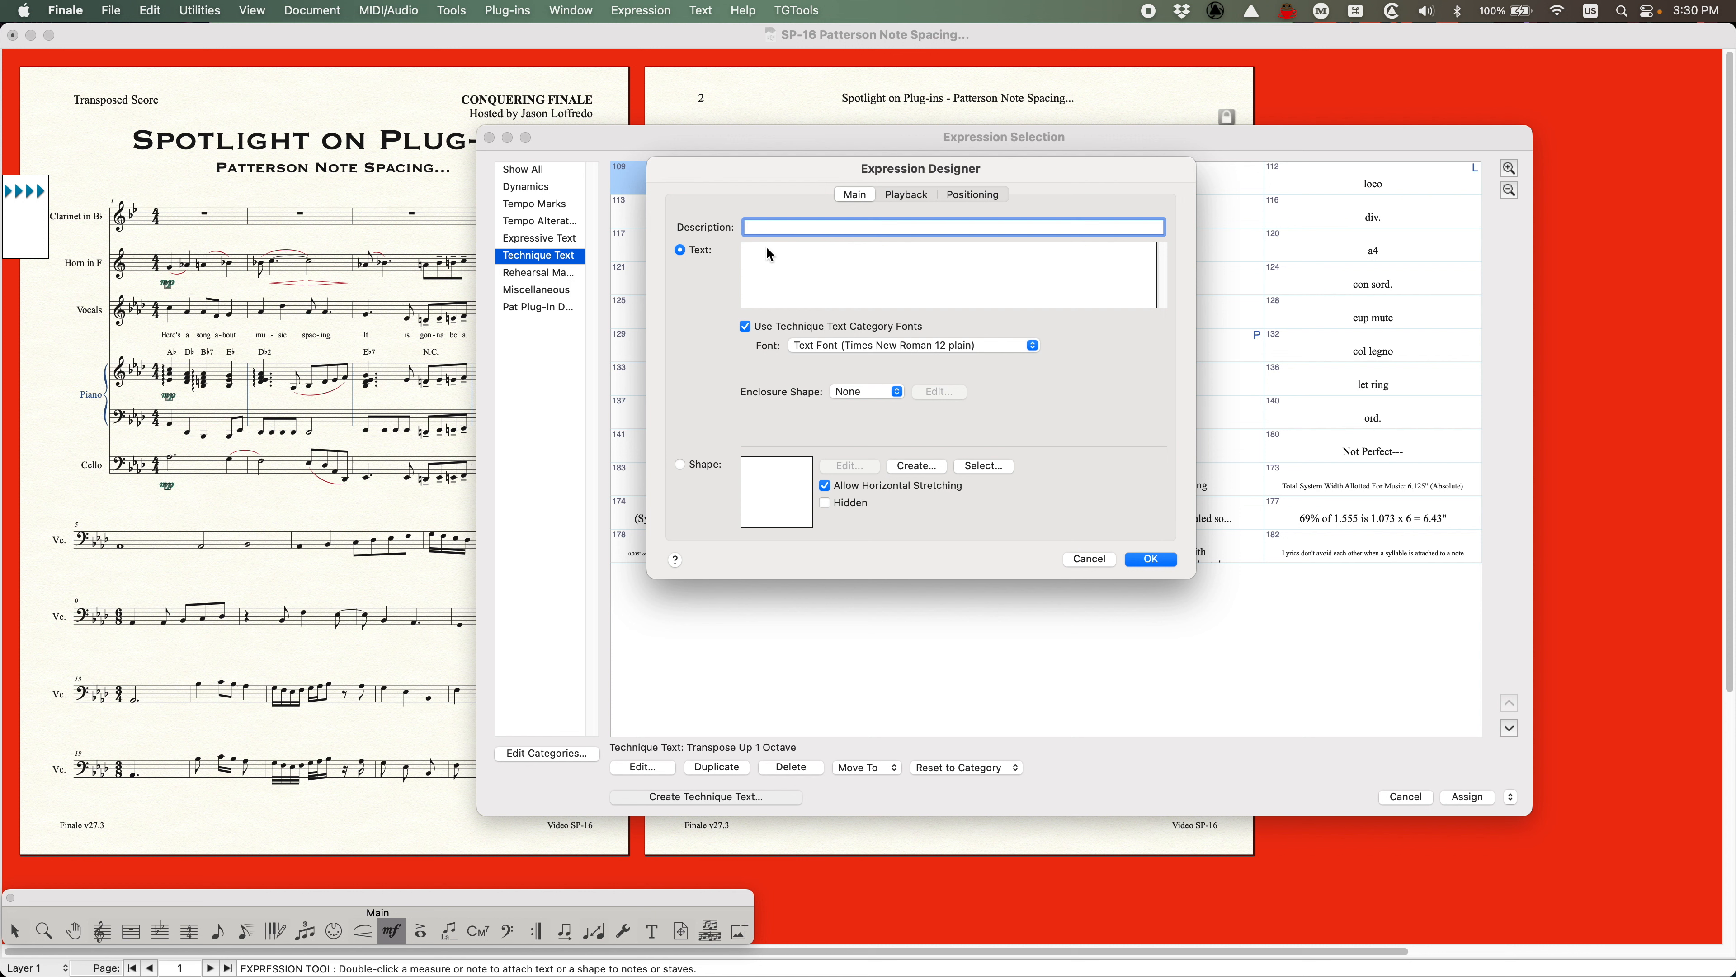
Enter the placeholder text "sadfasdf", turn off the Technique Text category fonts, and set the expression text to Hidden
{"action": "left_click", "coordinate": [771, 264]}
{"action": "type", "text": "sadfasdf"}
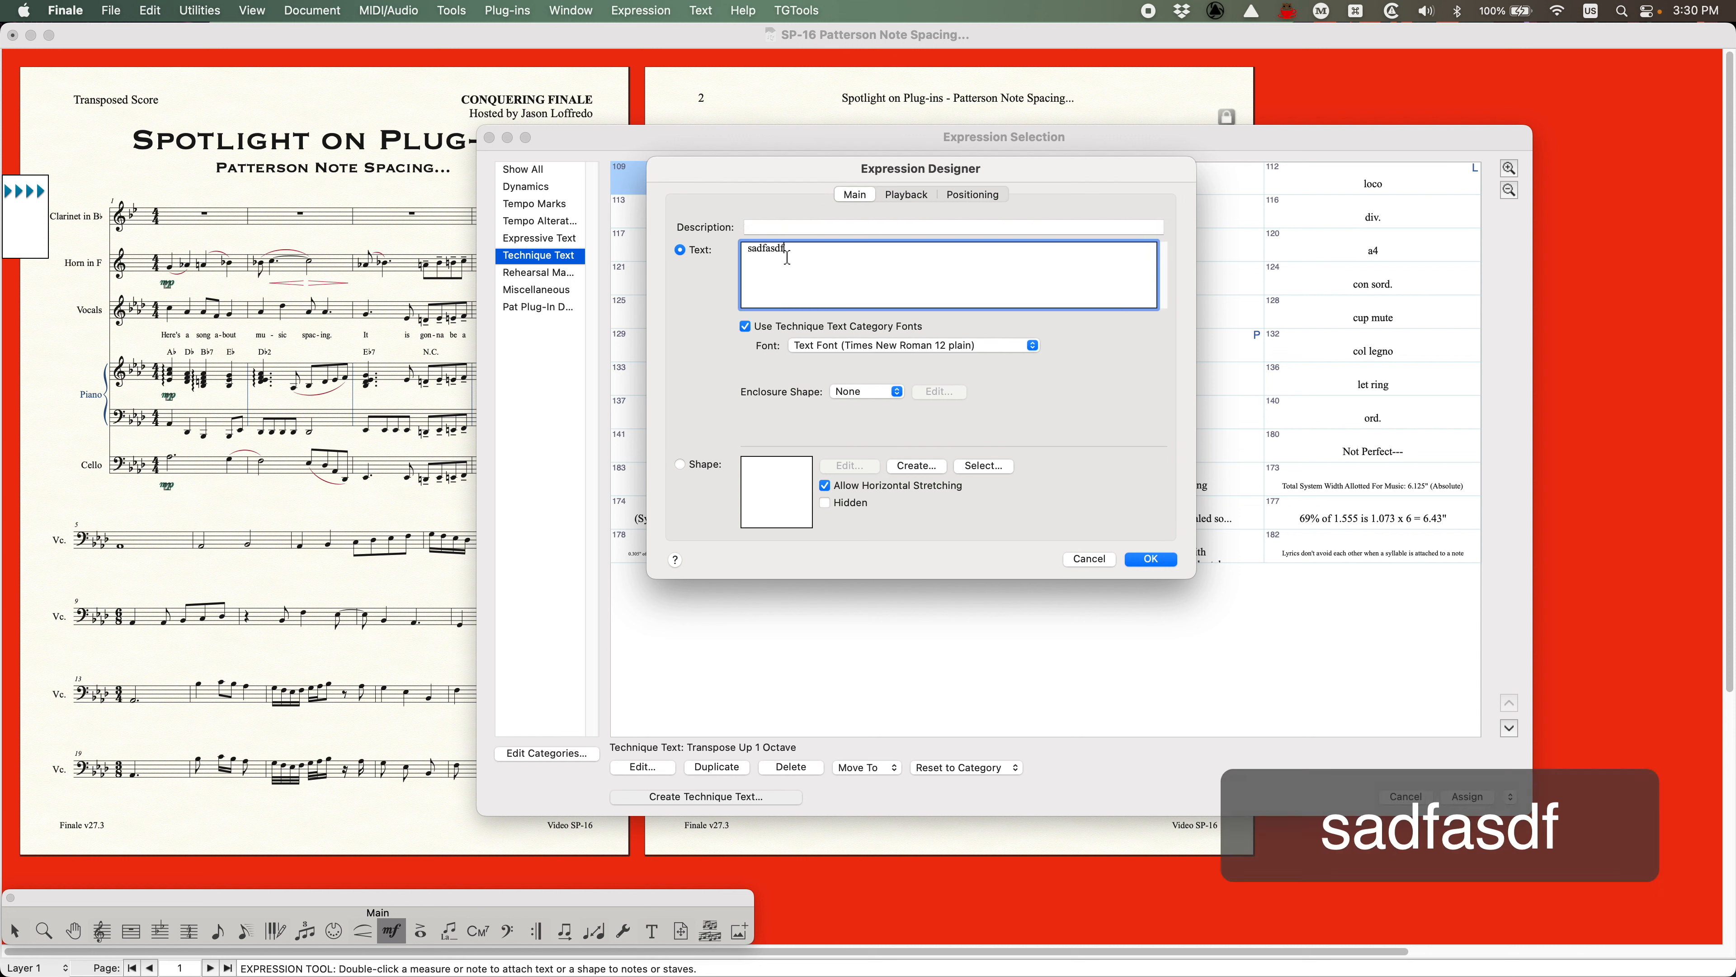
{"action": "double_click", "coordinate": [795, 250]}
{"action": "left_click", "coordinate": [788, 327]}
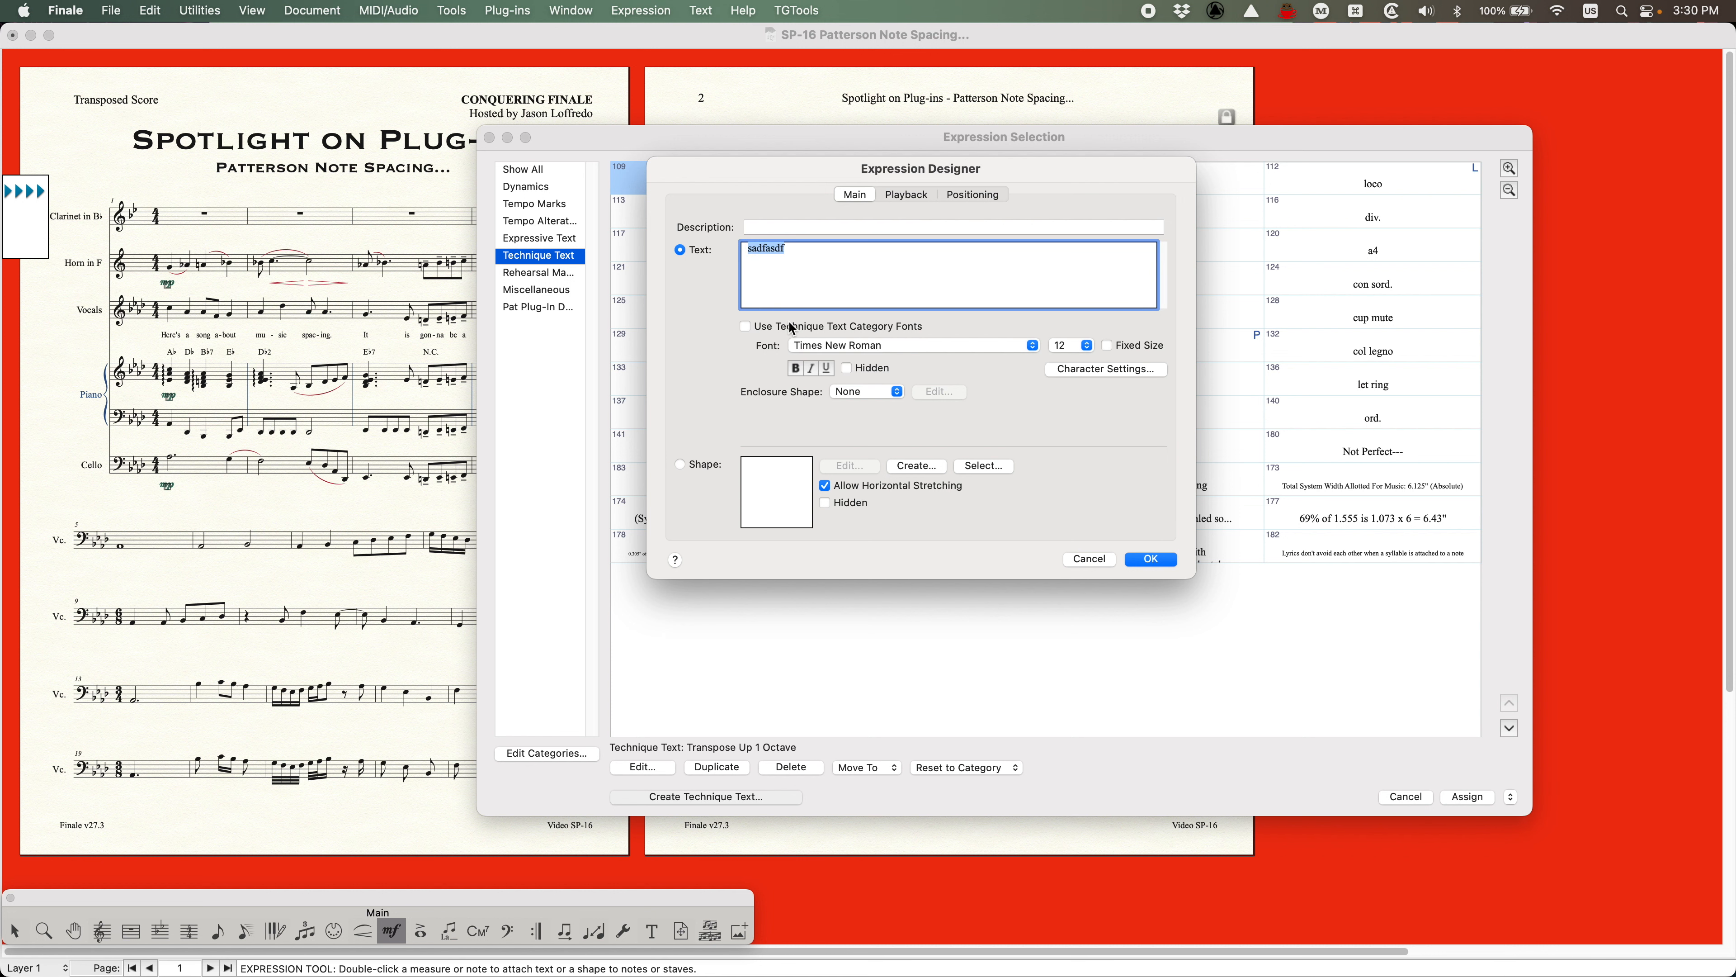
{"action": "left_click", "coordinate": [853, 373]}
Set the expression's description to "NoteSpacing: skip measure"
{"action": "left_click", "coordinate": [772, 229]}
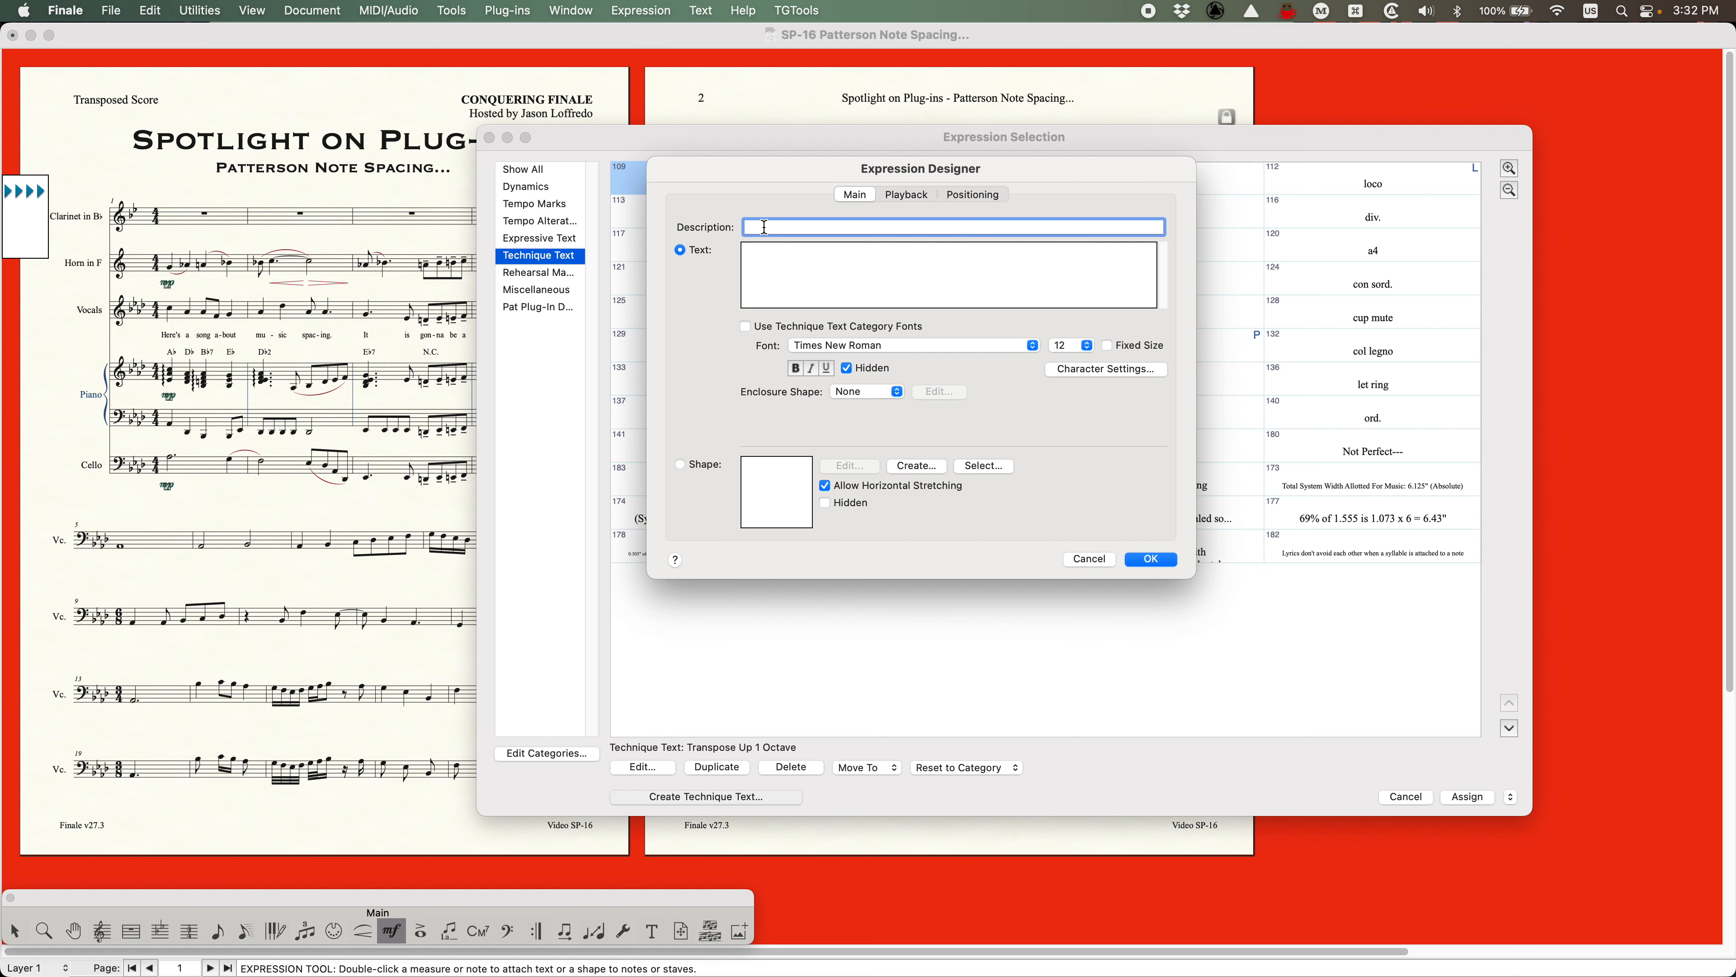
{"action": "key", "text": "shift"}
{"action": "type", "text": "N"}
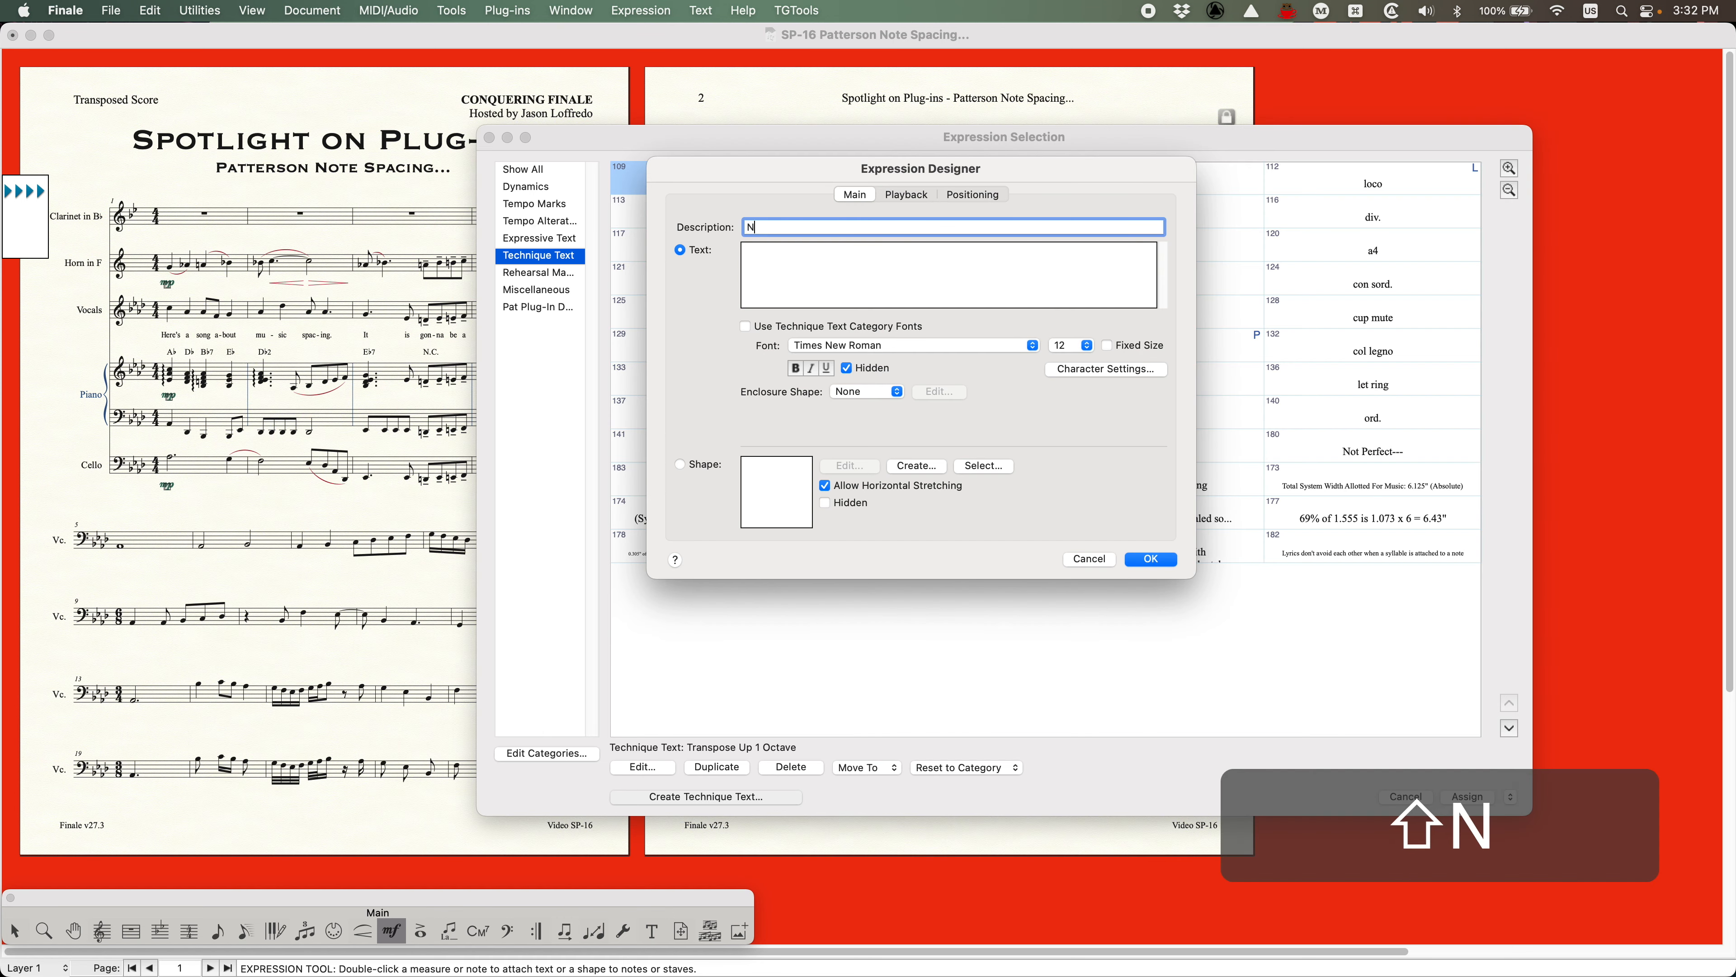
{"action": "type", "text": "oteSpacing"}
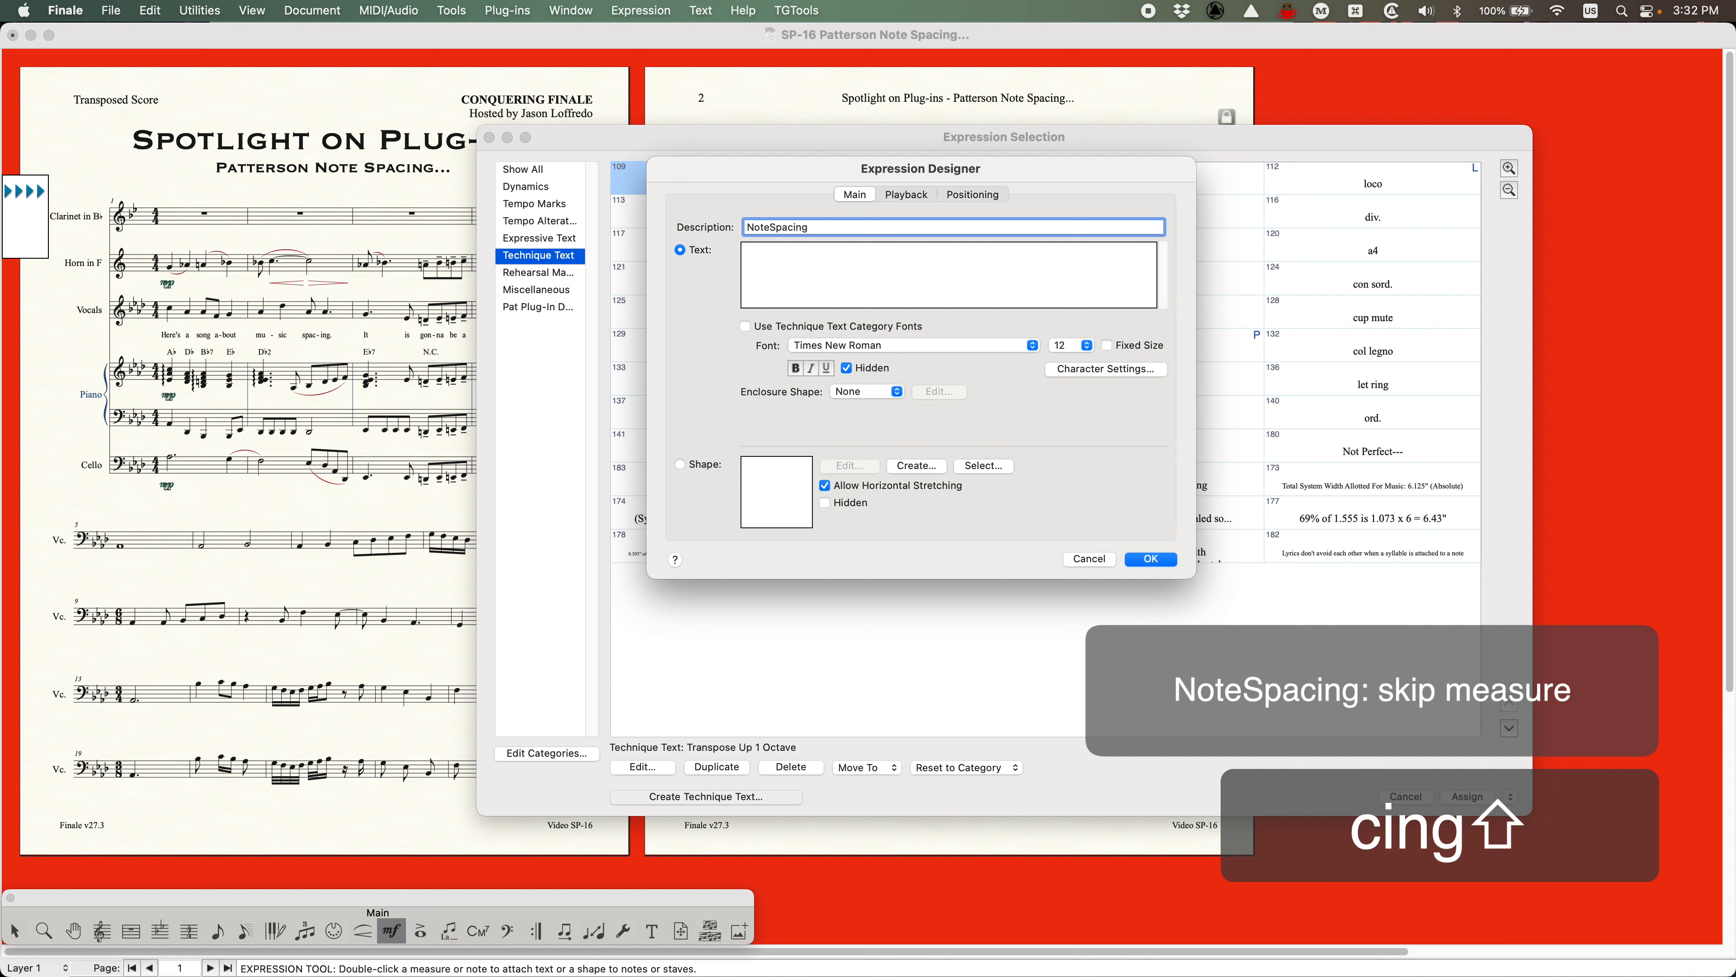
{"action": "type", "text": ": skip "}
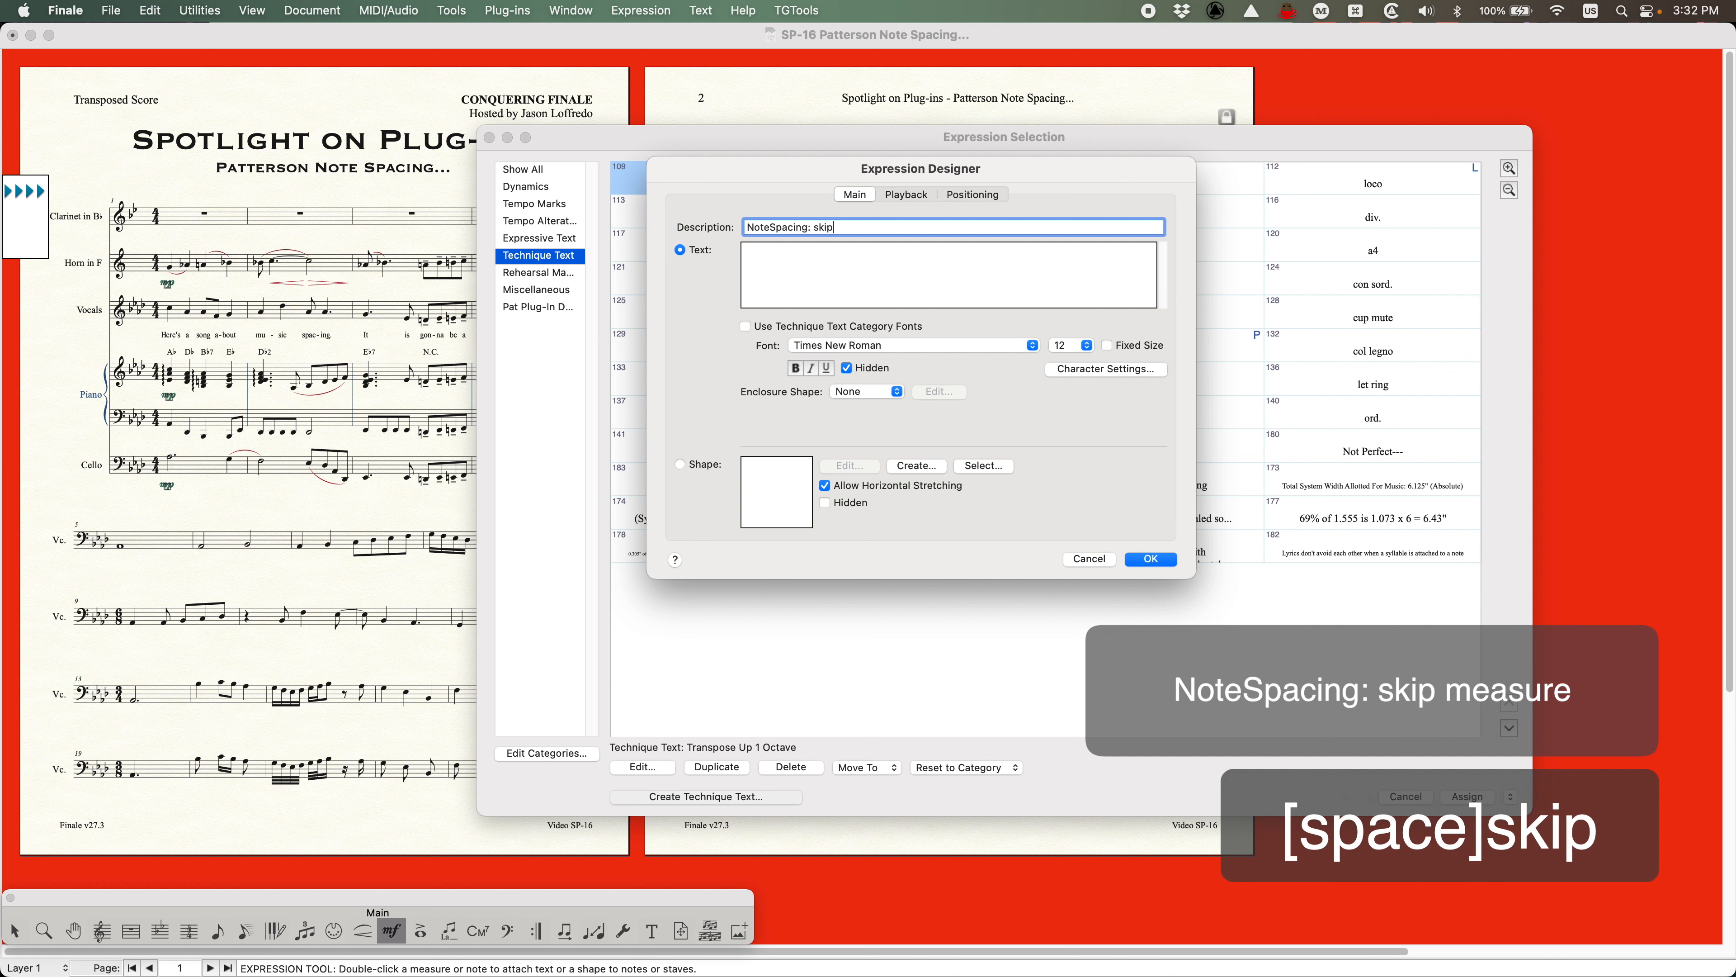
{"action": "type", "text": "measure"}
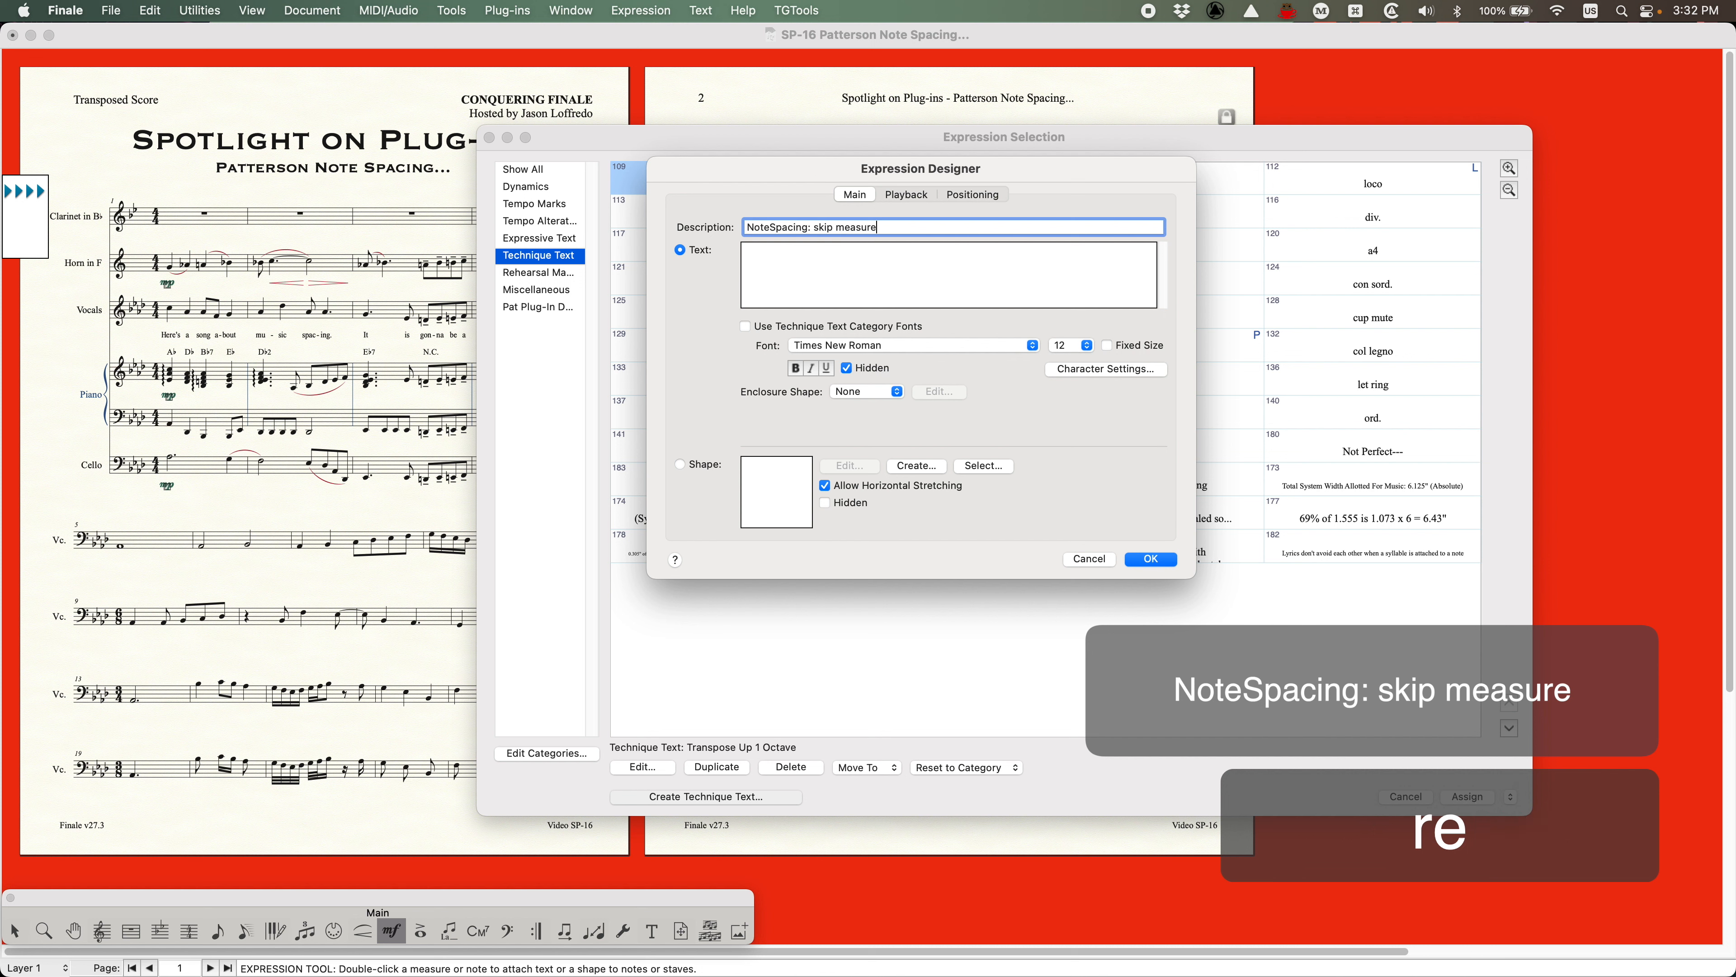
Enter "Skip Measure" as the expression text and assign the expression to measure 3 of the Clarinet staff
{"action": "left_click", "coordinate": [774, 268]}
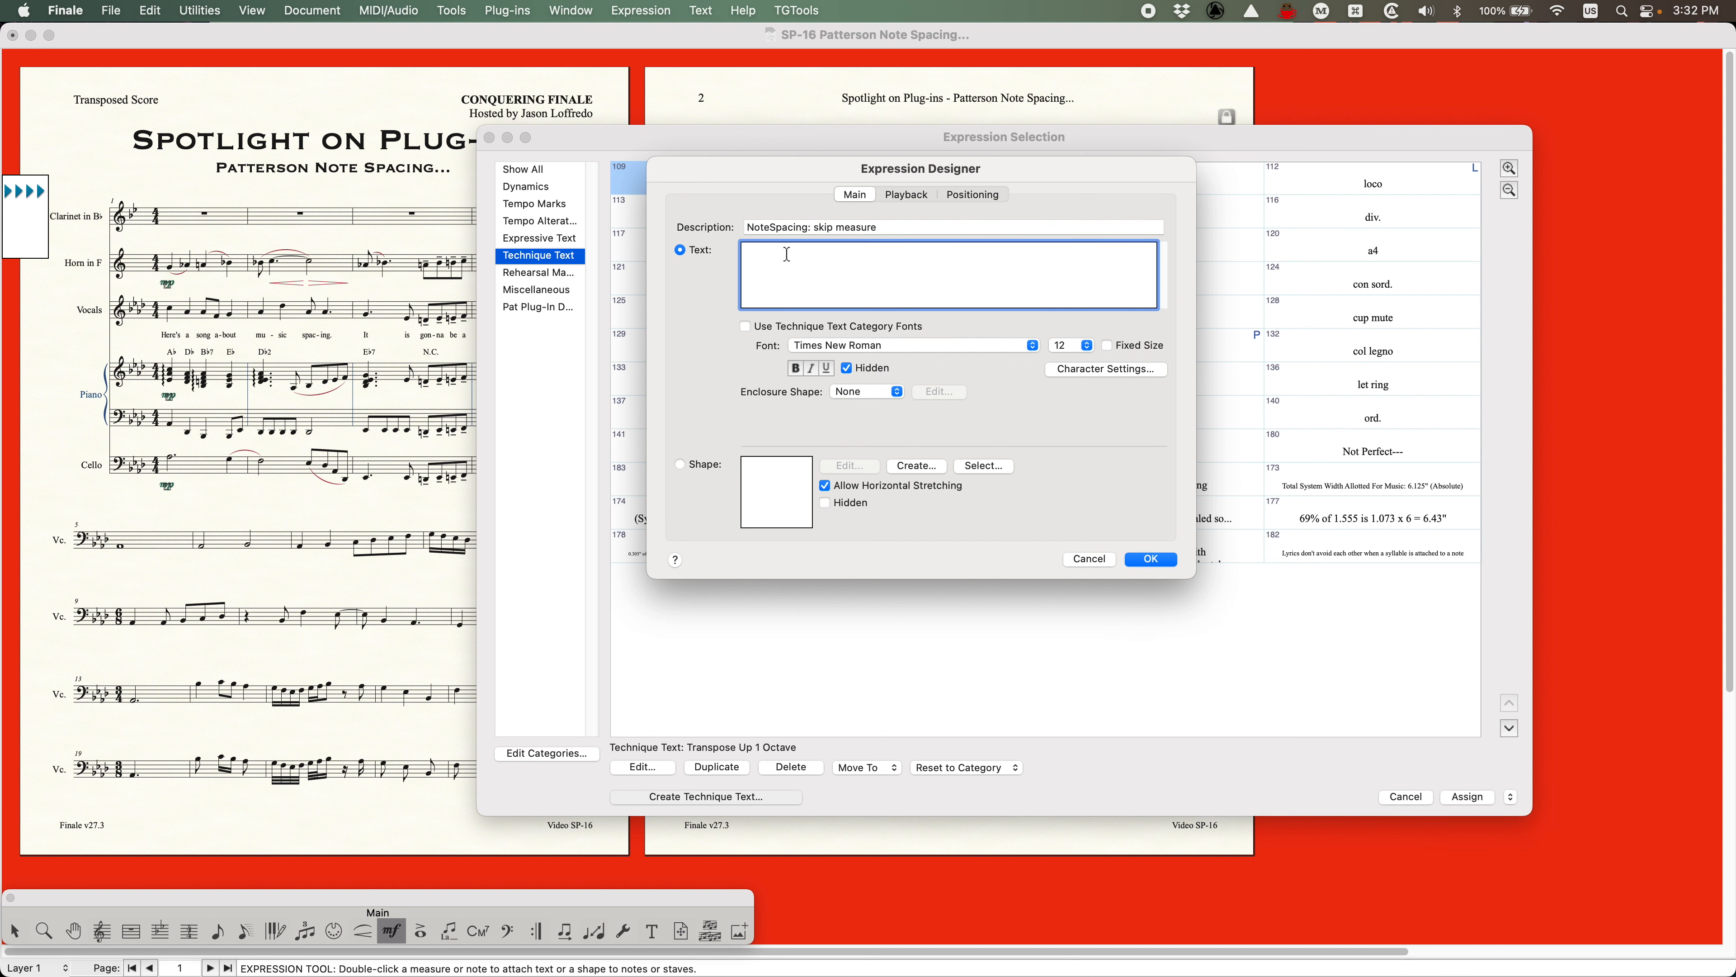
{"action": "type", "text": "Skip"}
{"action": "key", "text": "BackSpace"}
{"action": "type", "text": "Me"}
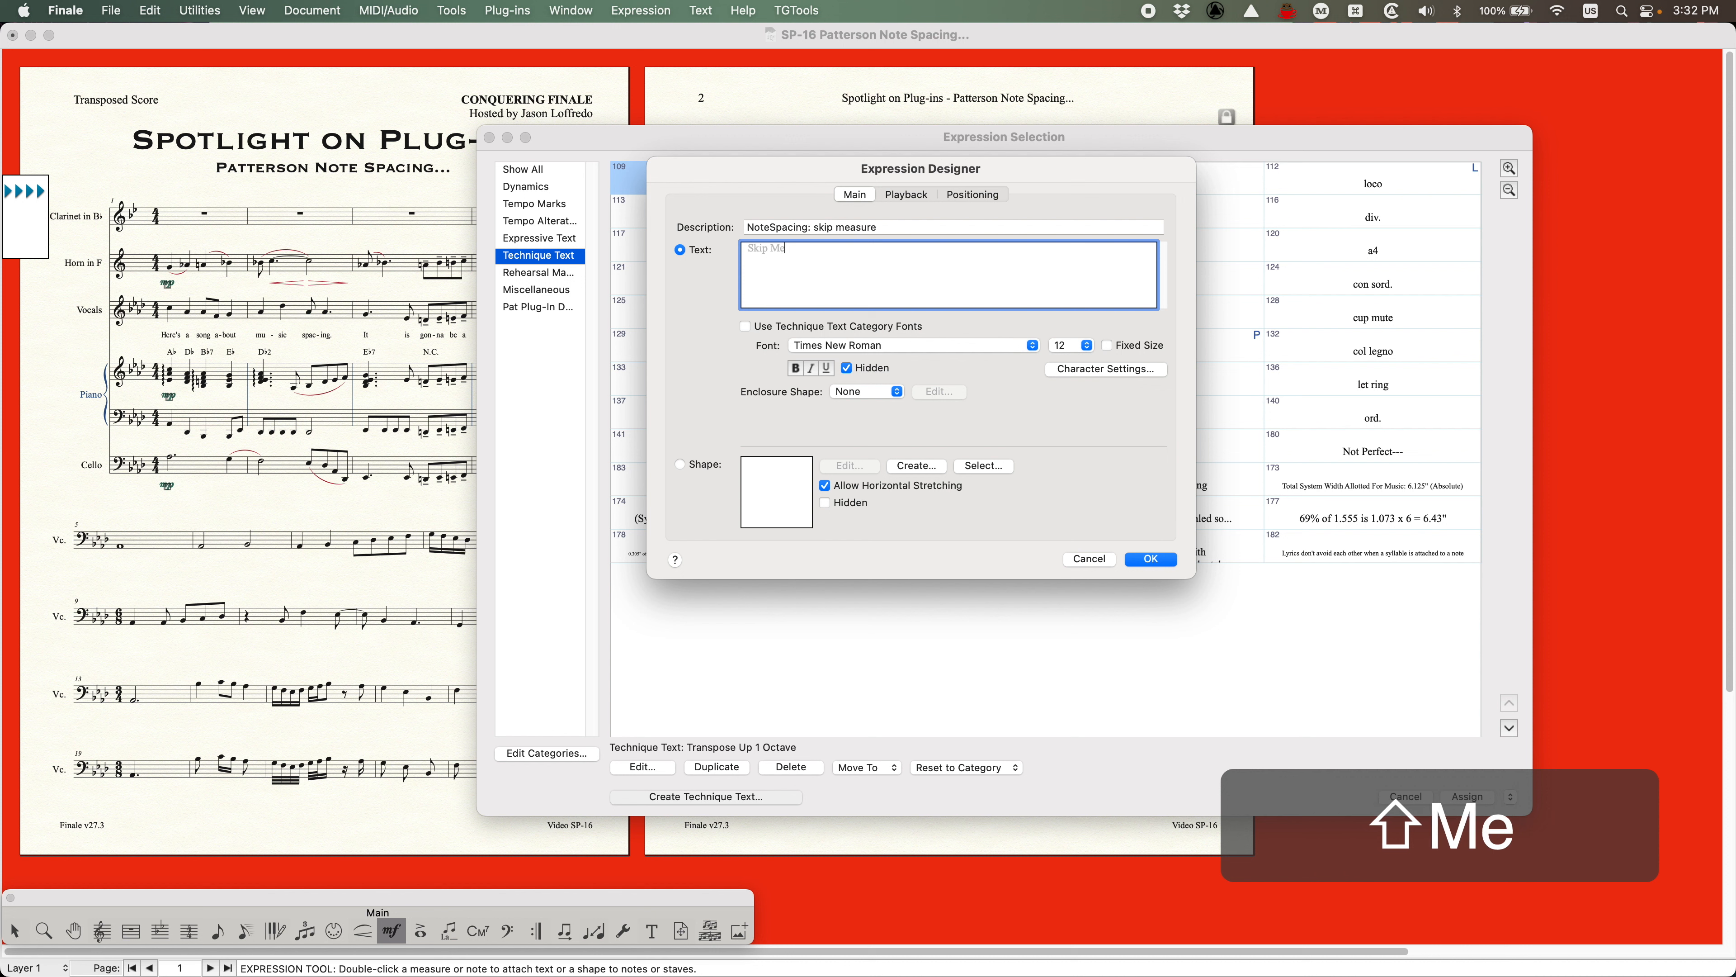
{"action": "type", "text": "asure"}
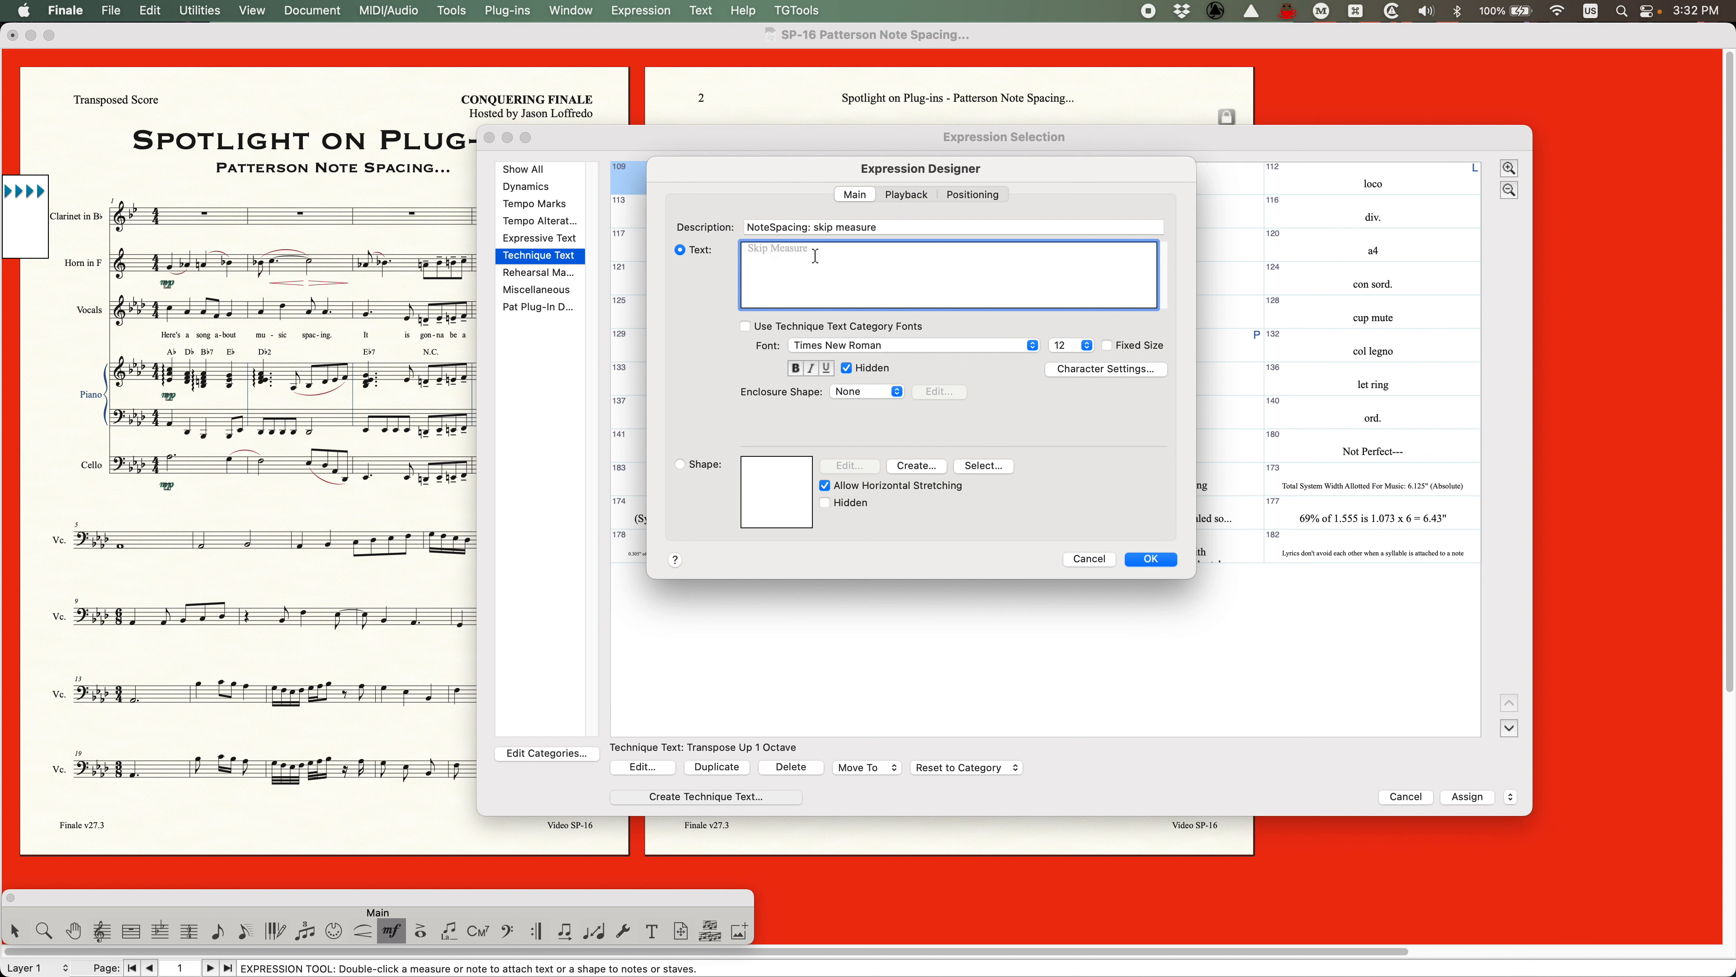
{"action": "left_click", "coordinate": [1151, 558]}
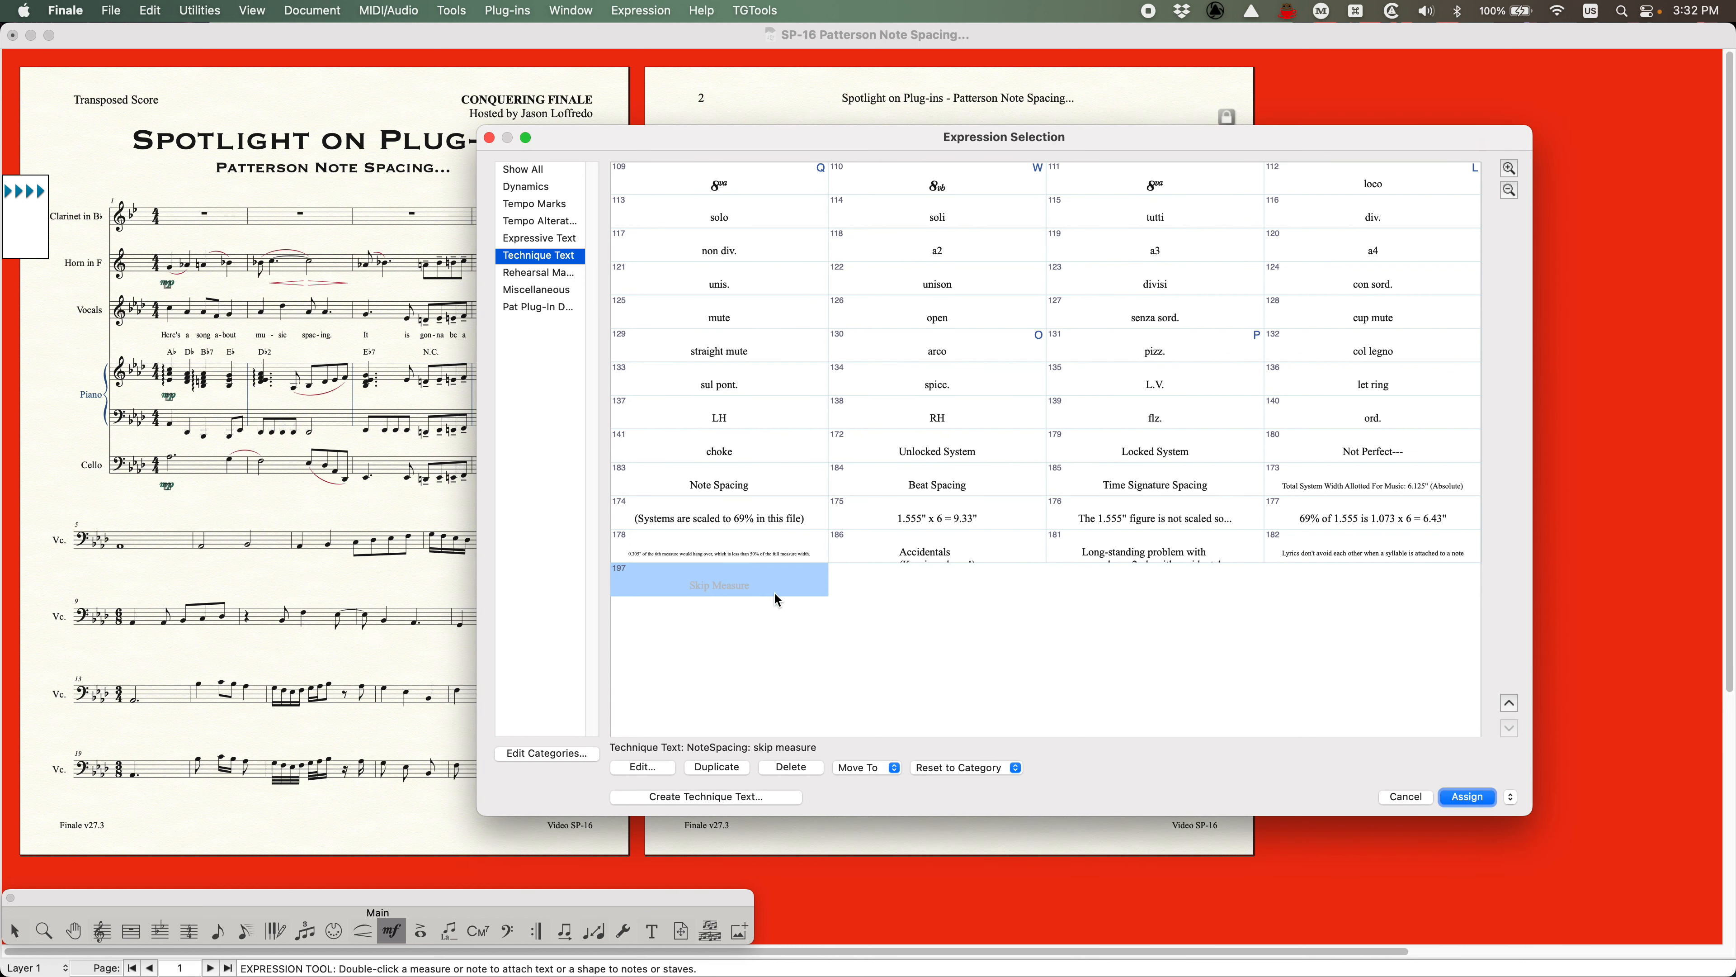
{"action": "left_click", "coordinate": [1467, 796]}
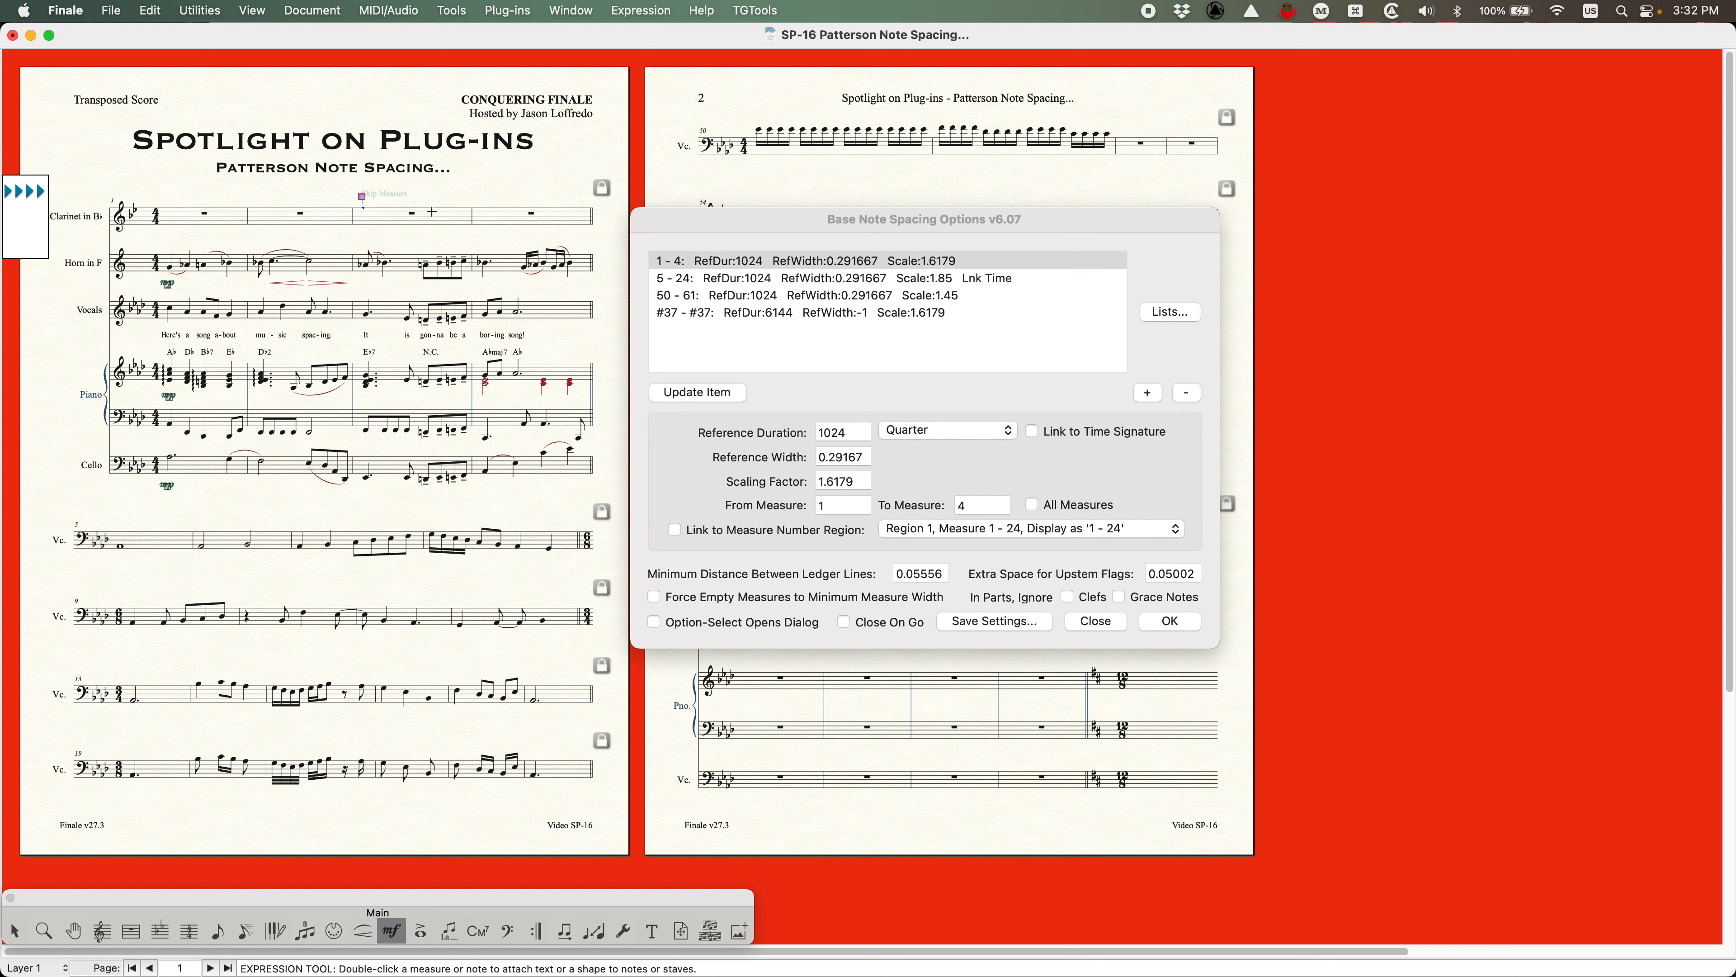
Manually shift the beat positions in measure 3 of the score using its beat chart
{"action": "left_click", "coordinate": [831, 231]}
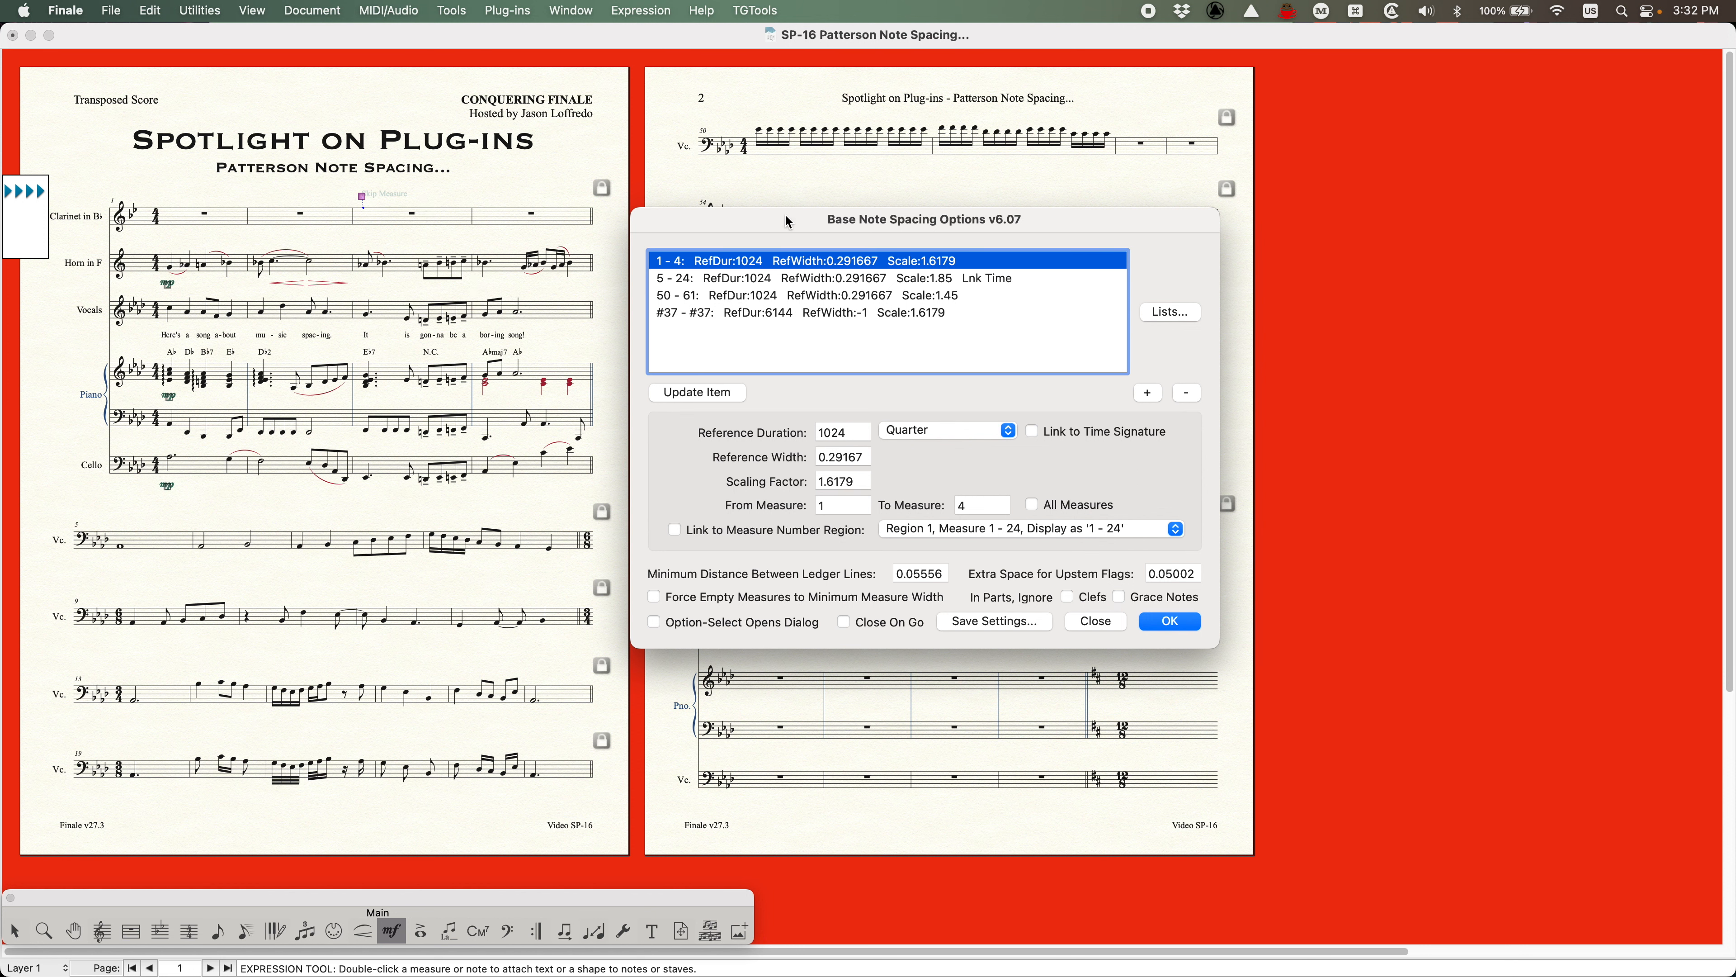
{"action": "left_click_drag", "start_coordinate": [788, 221], "coordinate": [1119, 252]}
{"action": "left_click", "coordinate": [506, 182]}
{"action": "left_click", "coordinate": [131, 931]}
{"action": "key", "text": "super+1"}
{"action": "left_click", "coordinate": [841, 339]}
{"action": "mouse_move", "coordinate": [752, 310]}
{"action": "left_mouse_down"}
{"action": "mouse_move", "coordinate": [739, 312]}
{"action": "mouse_move", "coordinate": [784, 310]}
{"action": "left_mouse_up"}
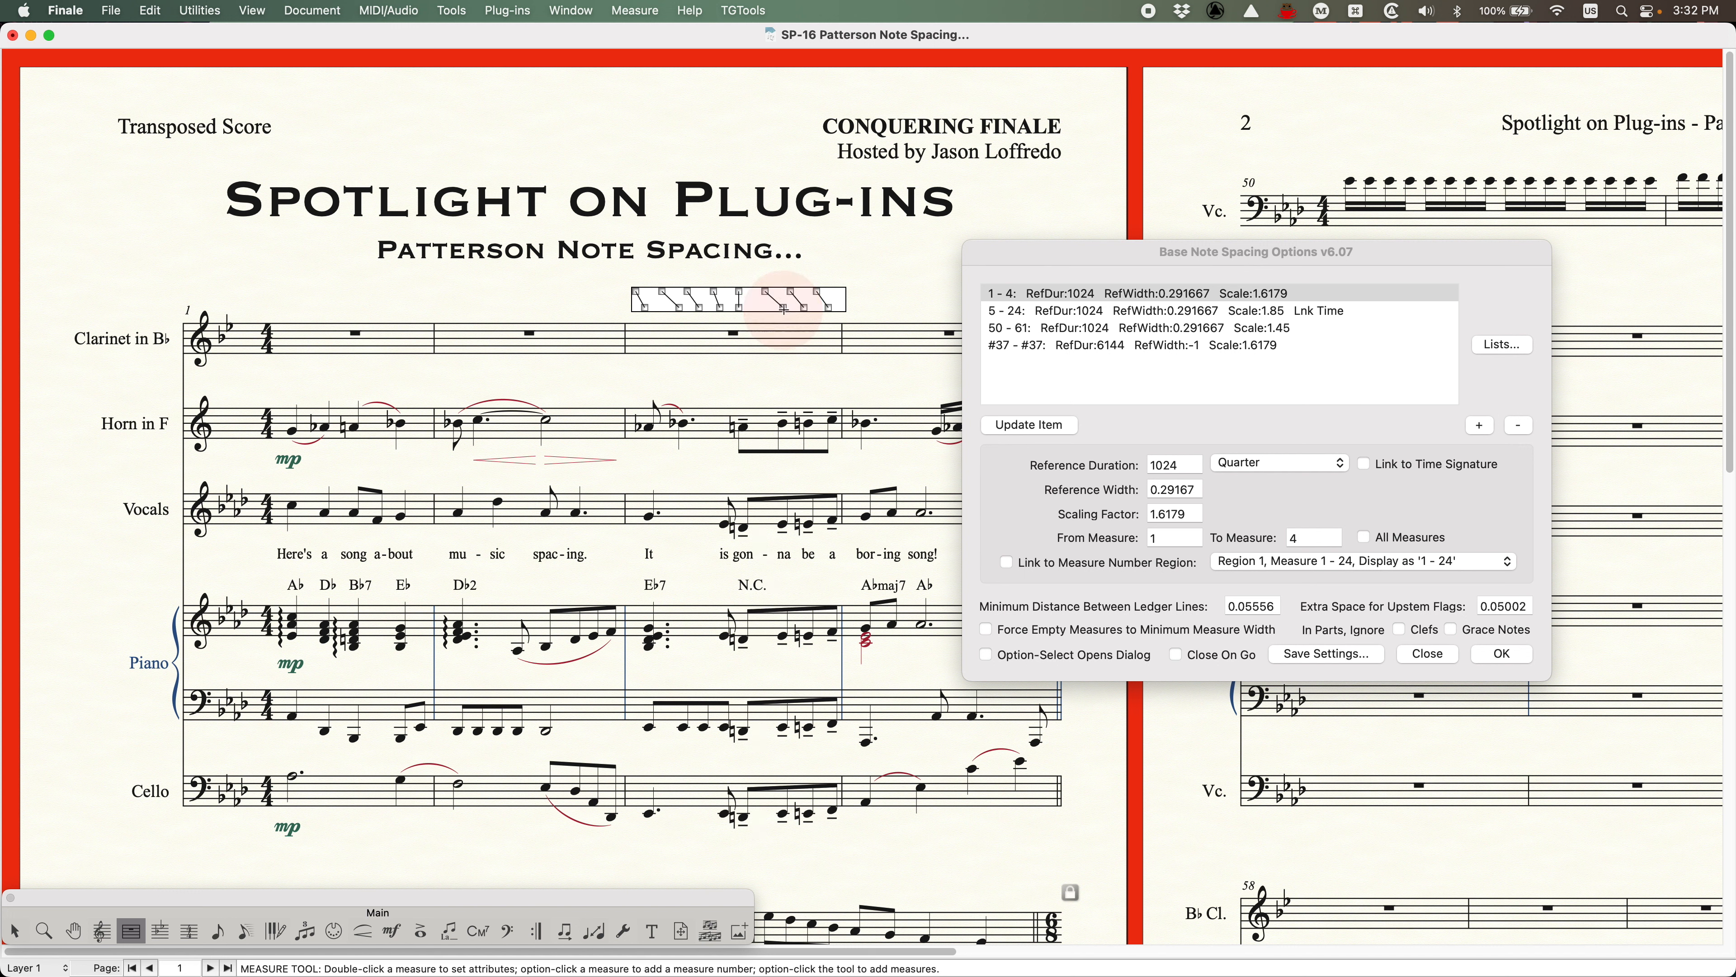
{"action": "left_click", "coordinate": [680, 309]}
{"action": "key", "text": "Escape"}
Apply the Base Note Spacing Options to the score with the Skip Measure expression on measure 3
{"action": "left_click", "coordinate": [681, 296]}
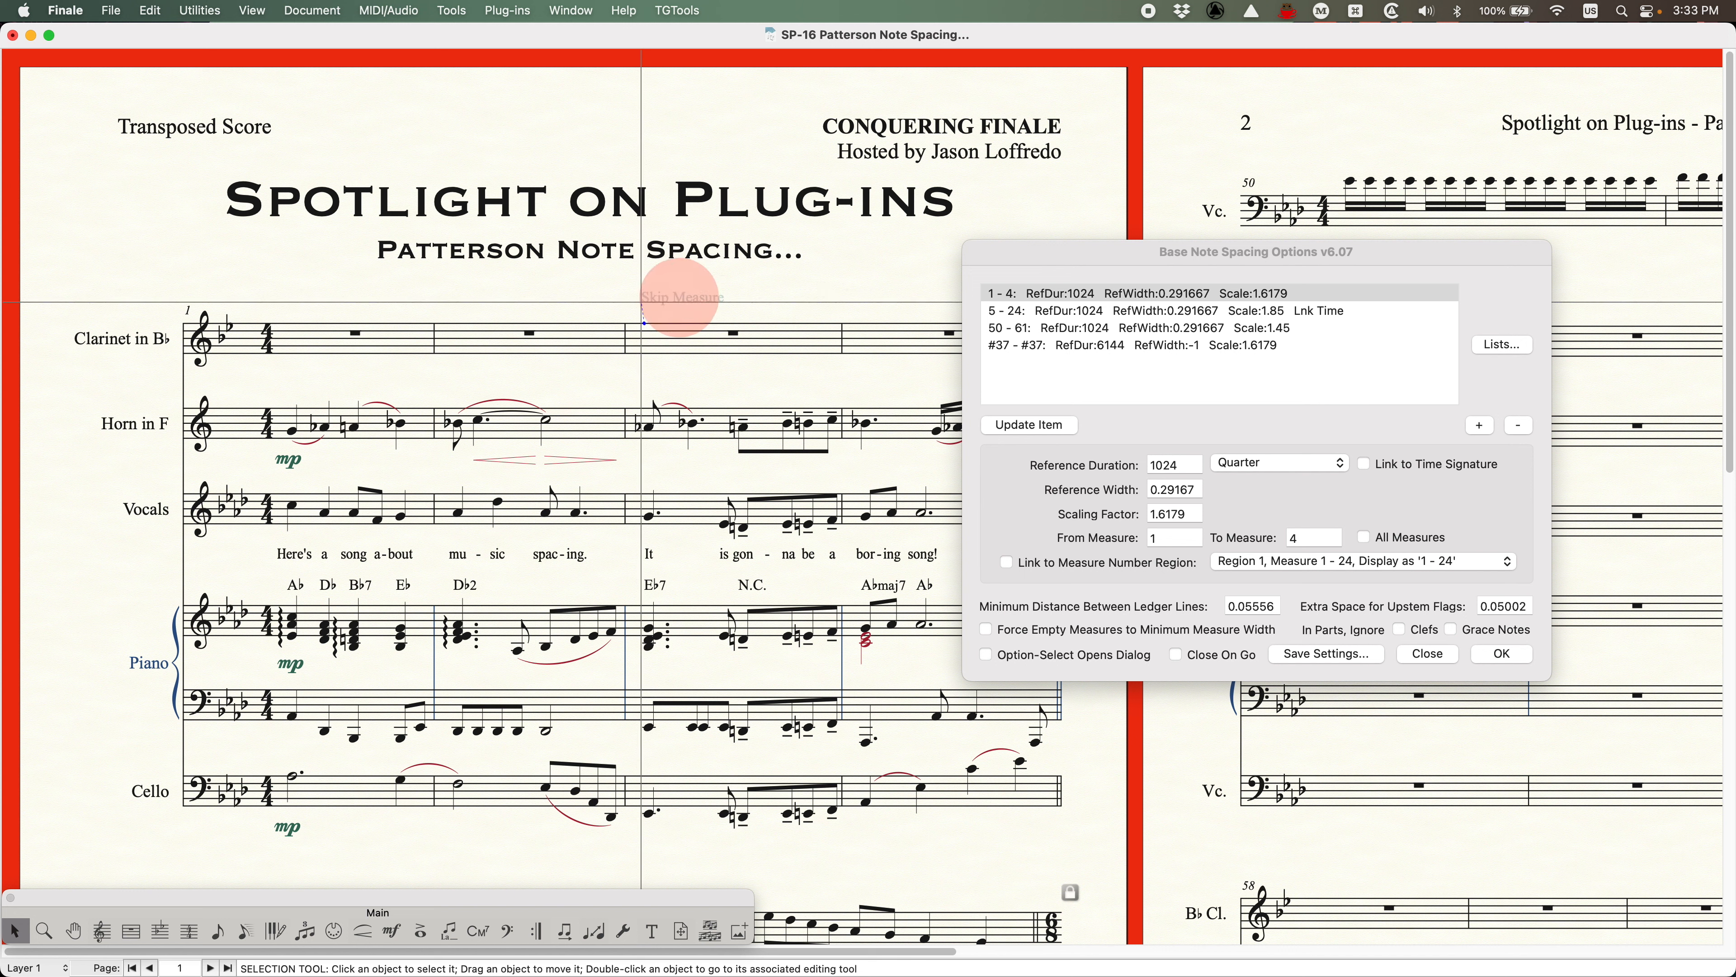
{"action": "left_click", "coordinate": [1157, 263]}
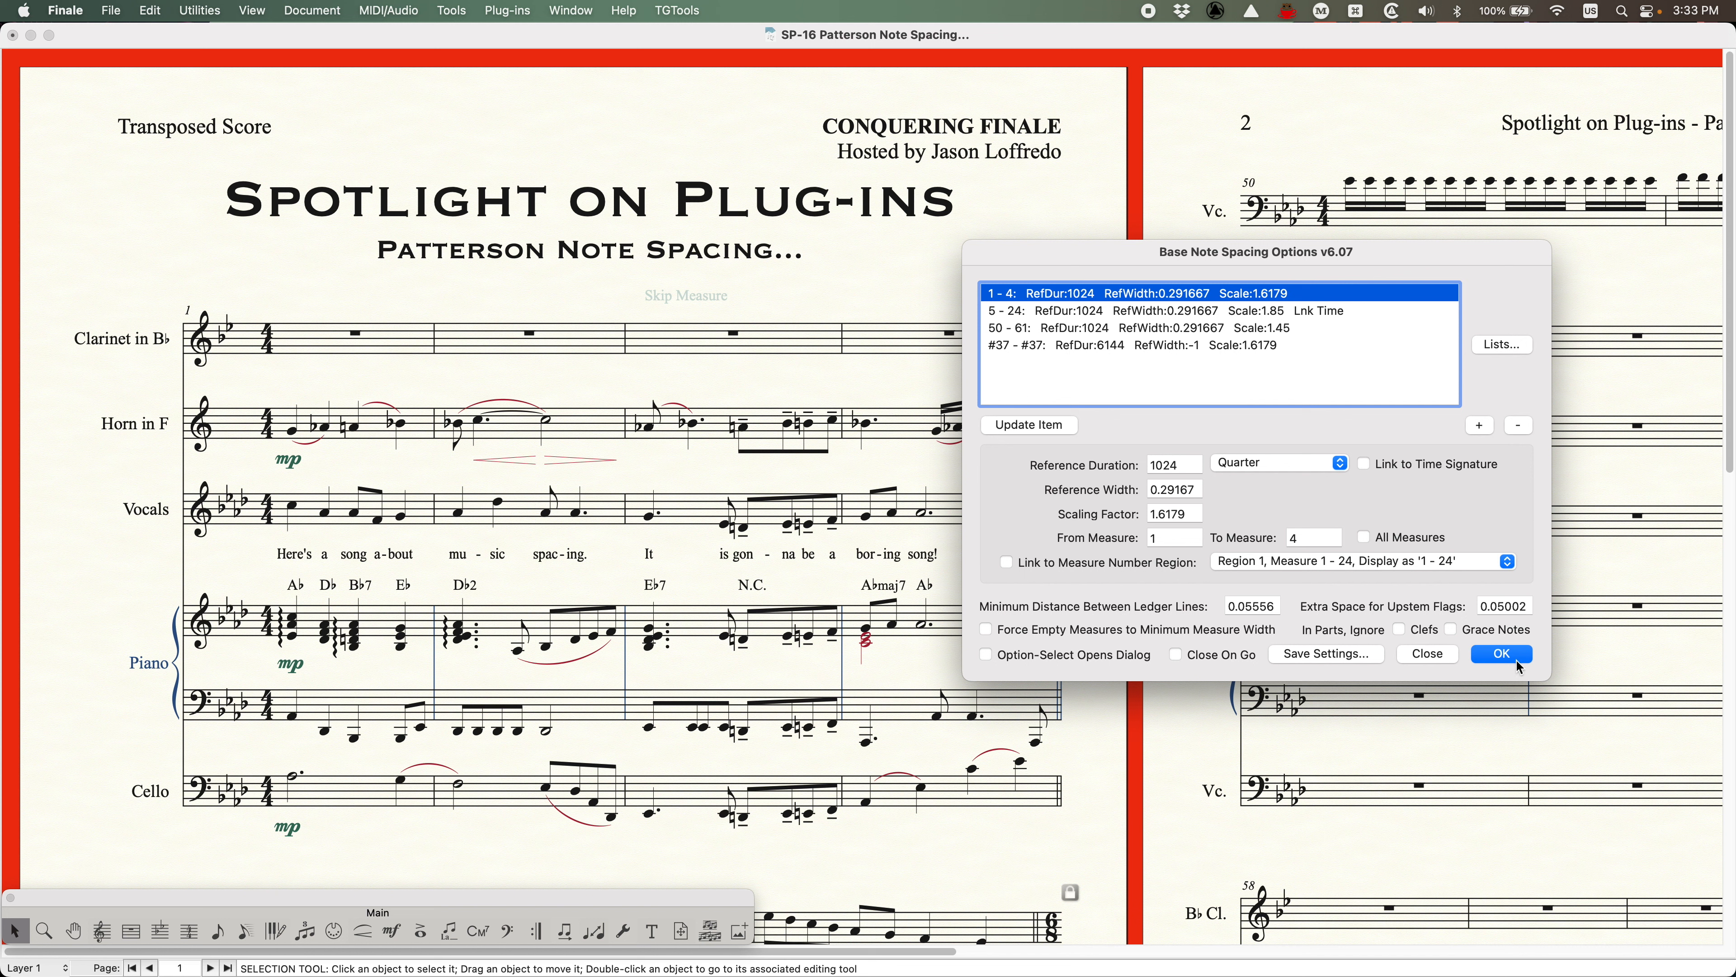
{"action": "left_click", "coordinate": [1502, 654]}
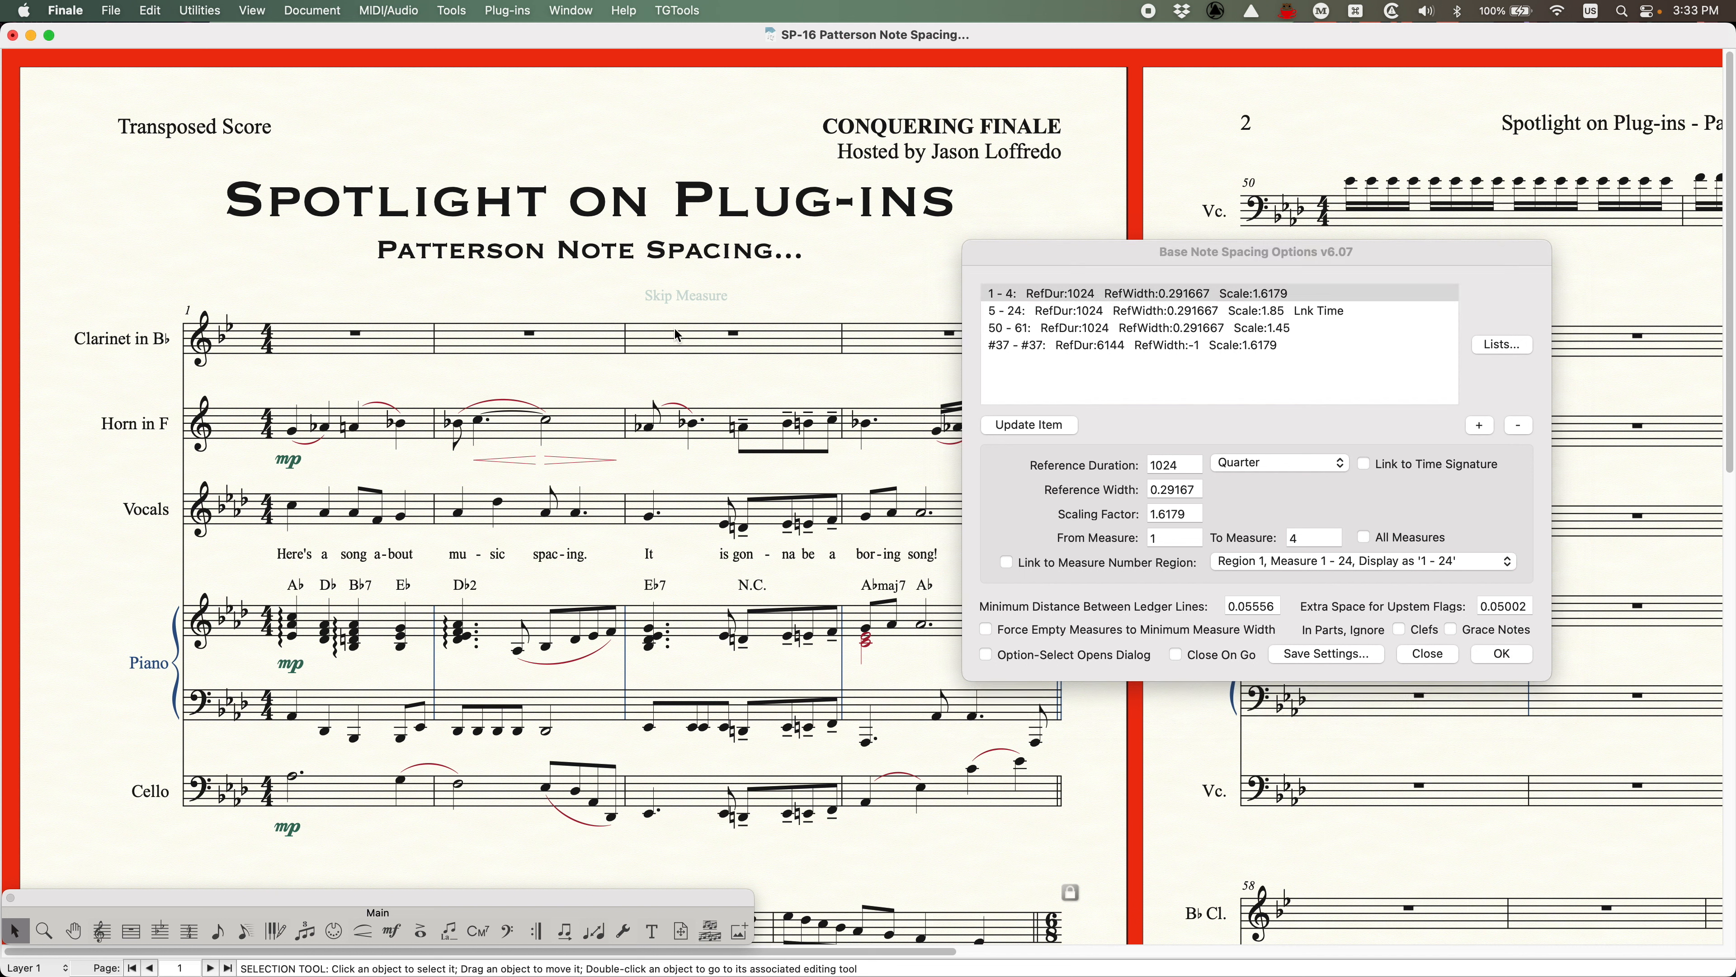
{"action": "left_click", "coordinate": [1087, 250]}
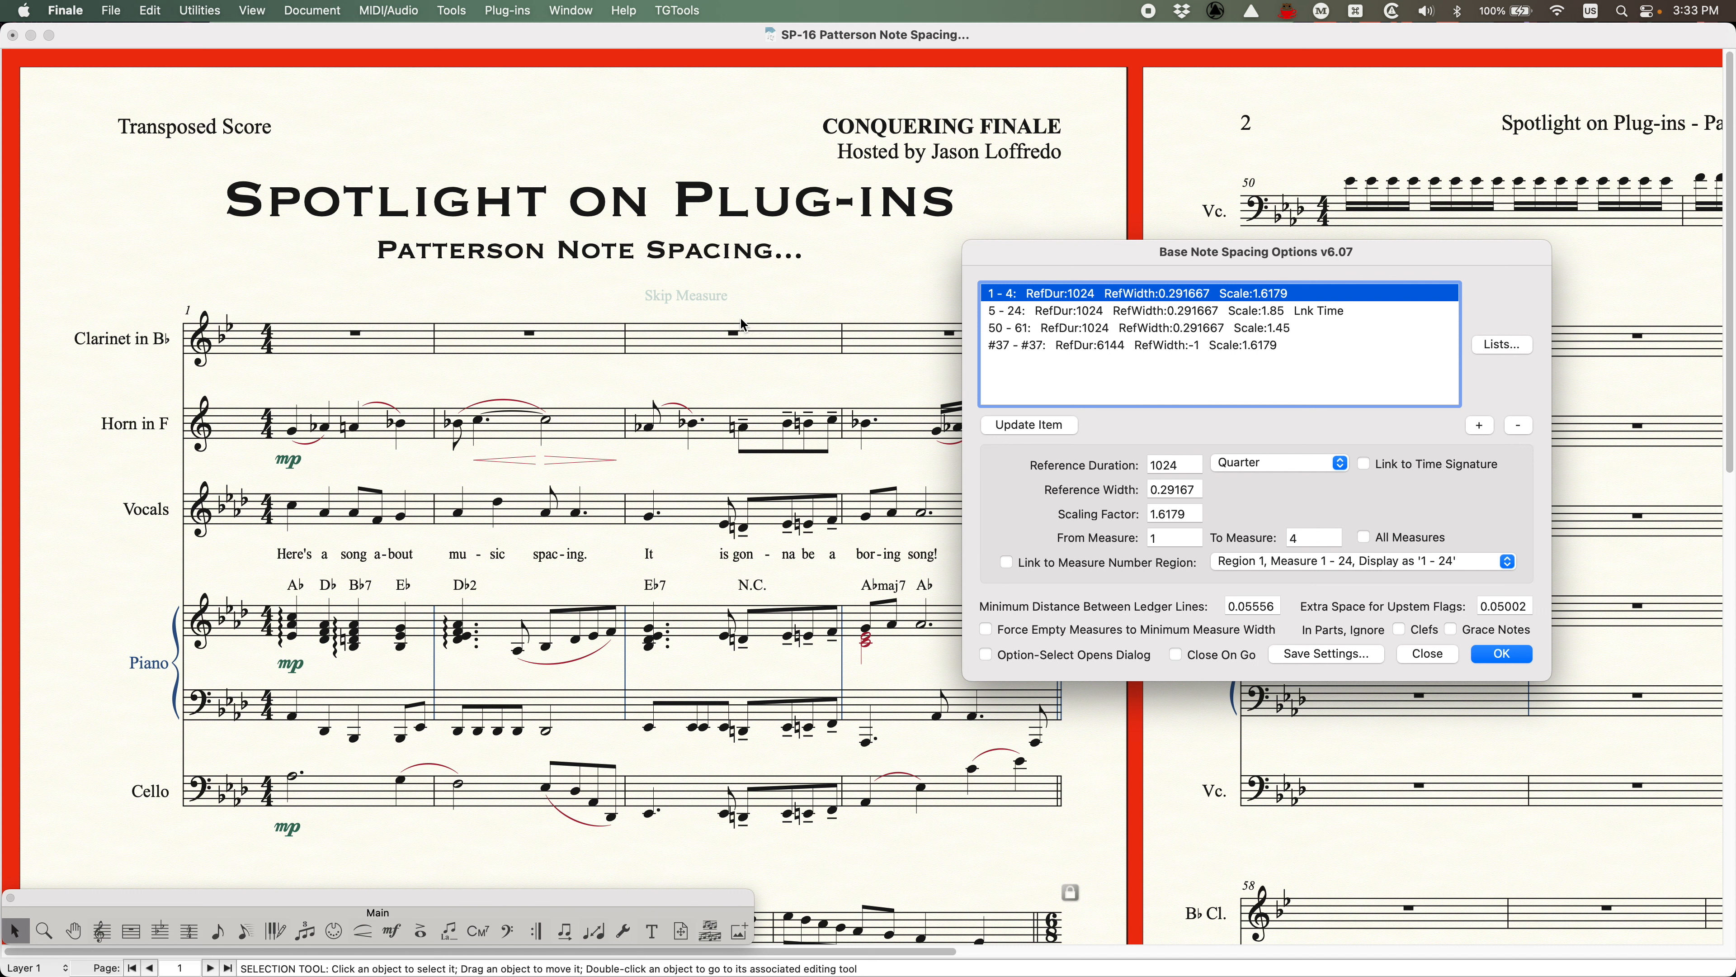
{"action": "left_click", "coordinate": [779, 288]}
{"action": "key", "text": "super+a"}
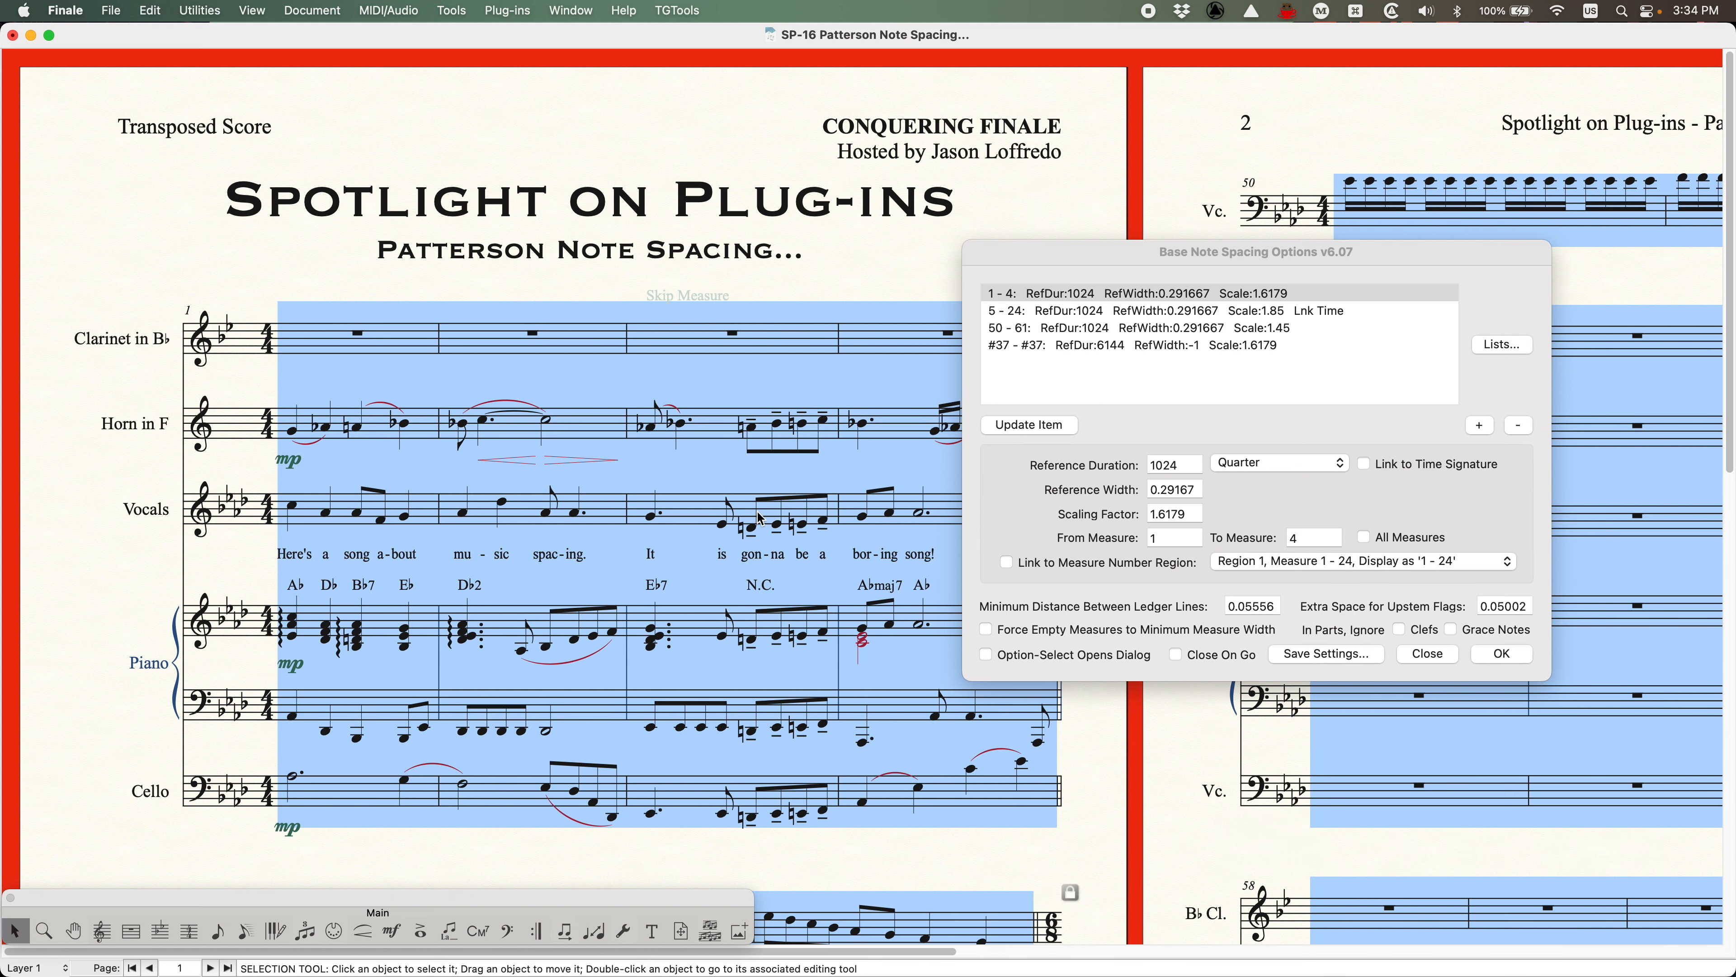
{"action": "left_click", "coordinate": [776, 287]}
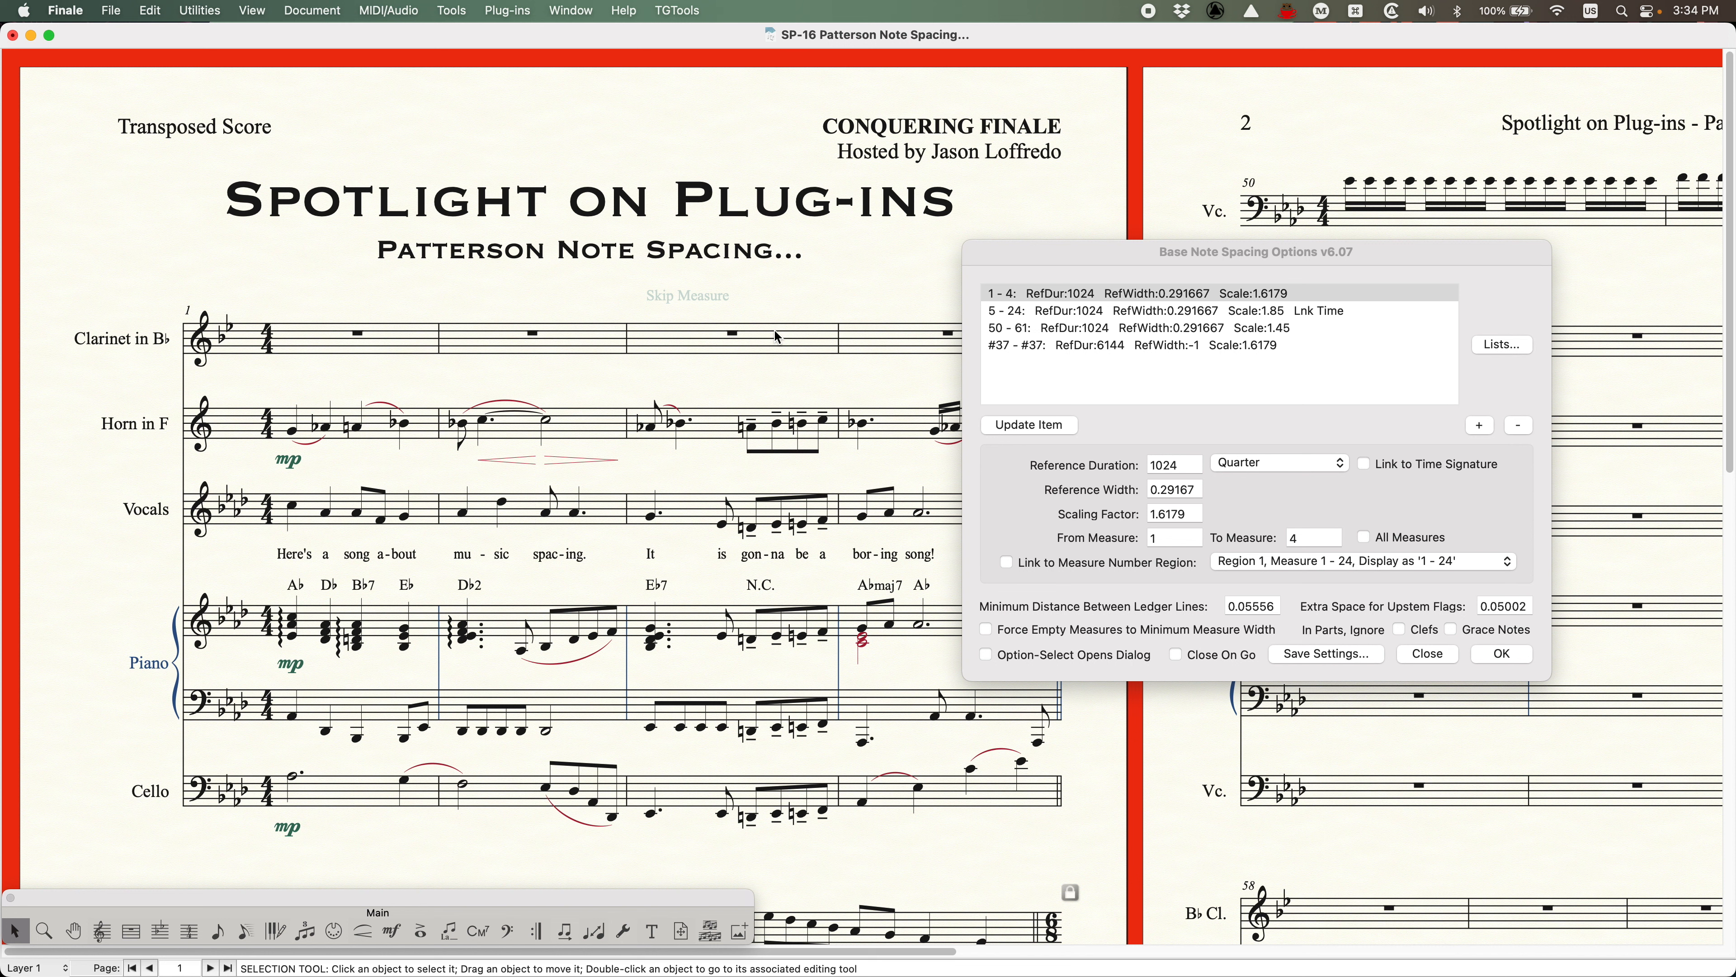
{"action": "left_click", "coordinate": [704, 300]}
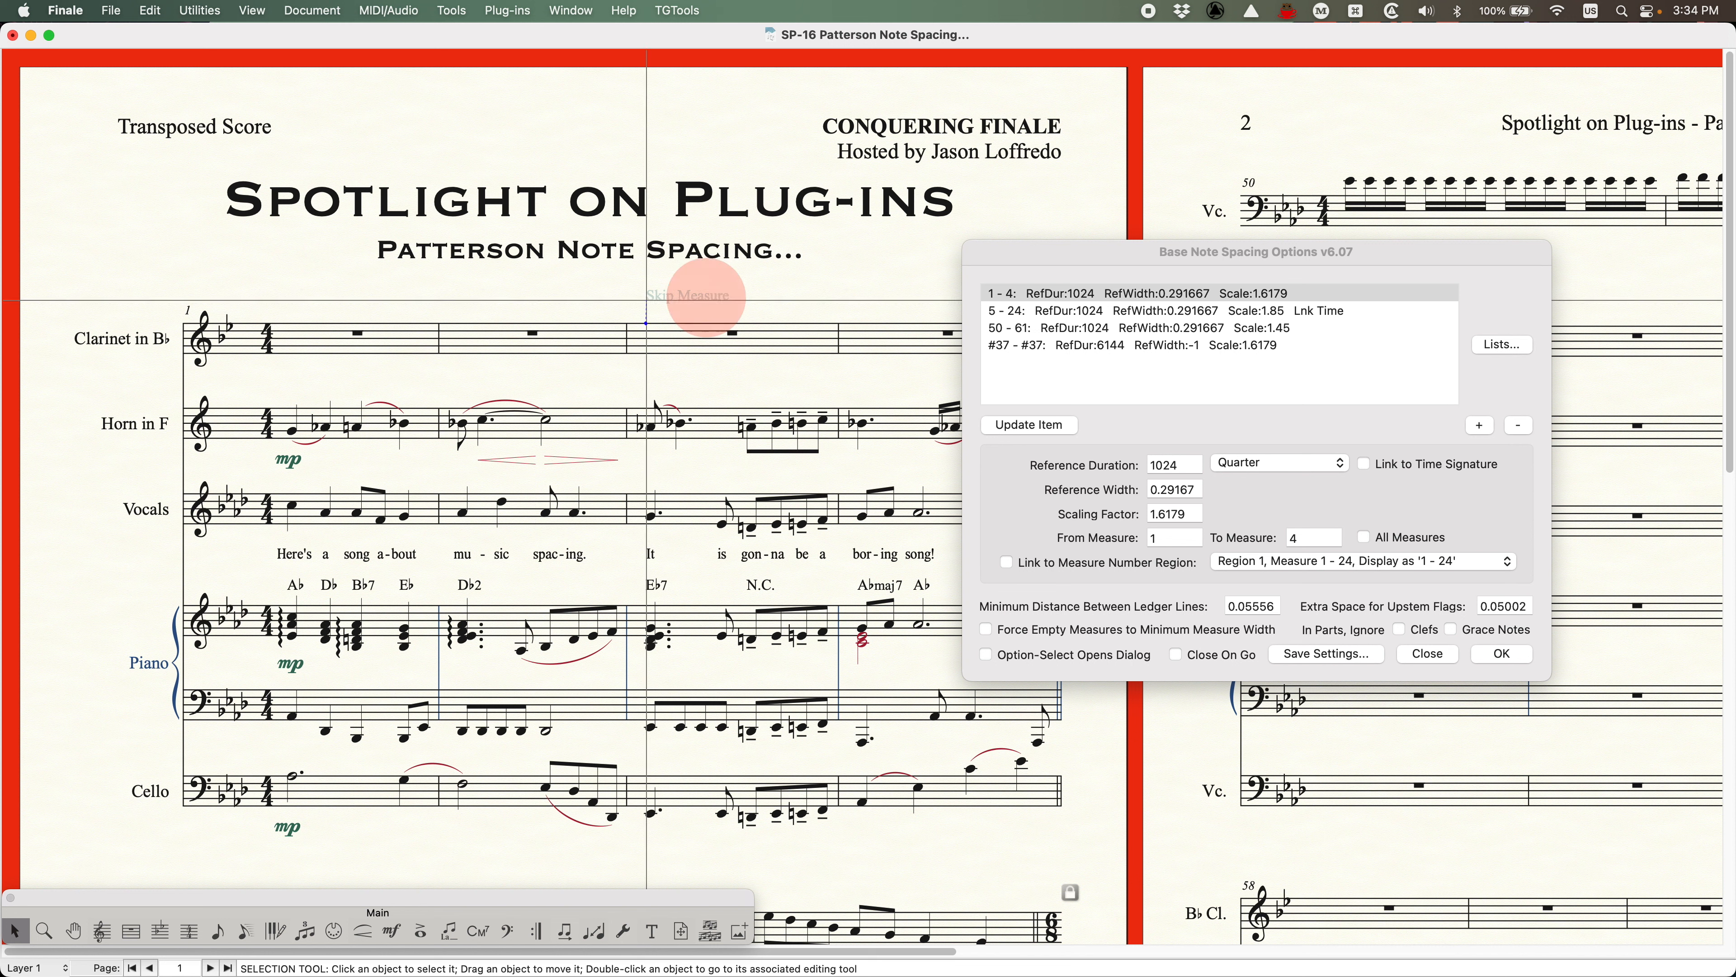
{"action": "left_click_drag", "start_coordinate": [1053, 256], "coordinate": [1018, 240]}
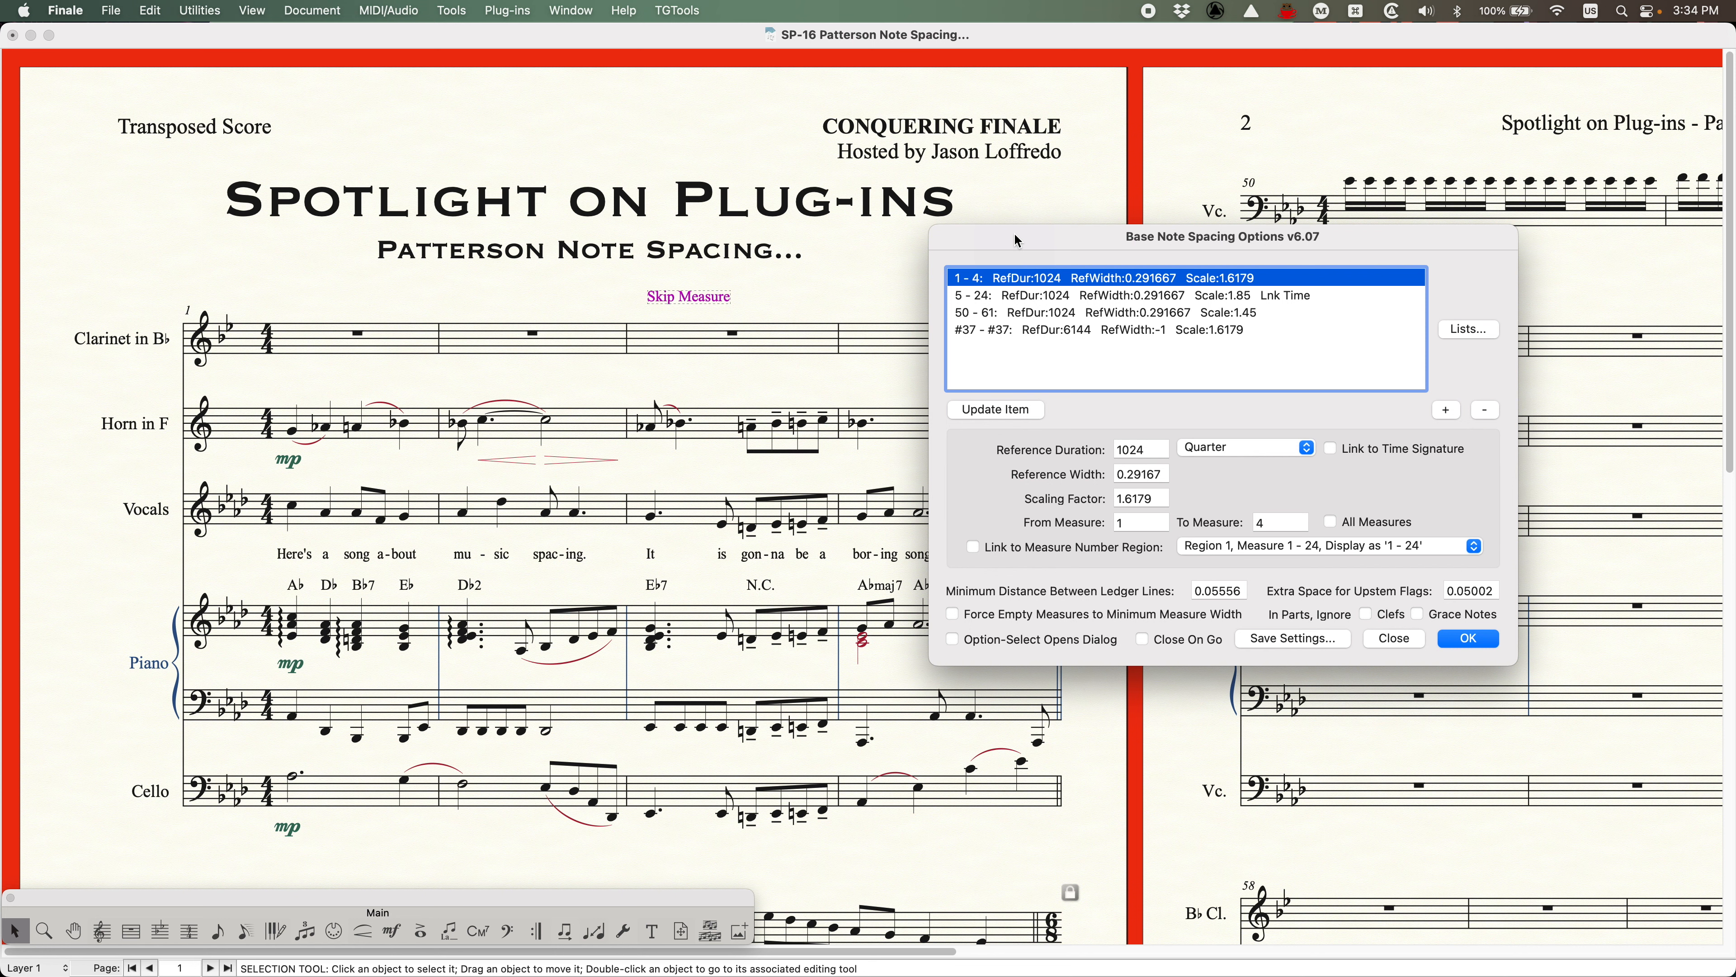
Create a Tempo Marks expression with the text "Match Score", turn off its category fonts and make the text hidden
{"action": "left_click", "coordinate": [895, 247]}
{"action": "key", "text": "super+minus"}
{"action": "key", "text": "super+minus"}
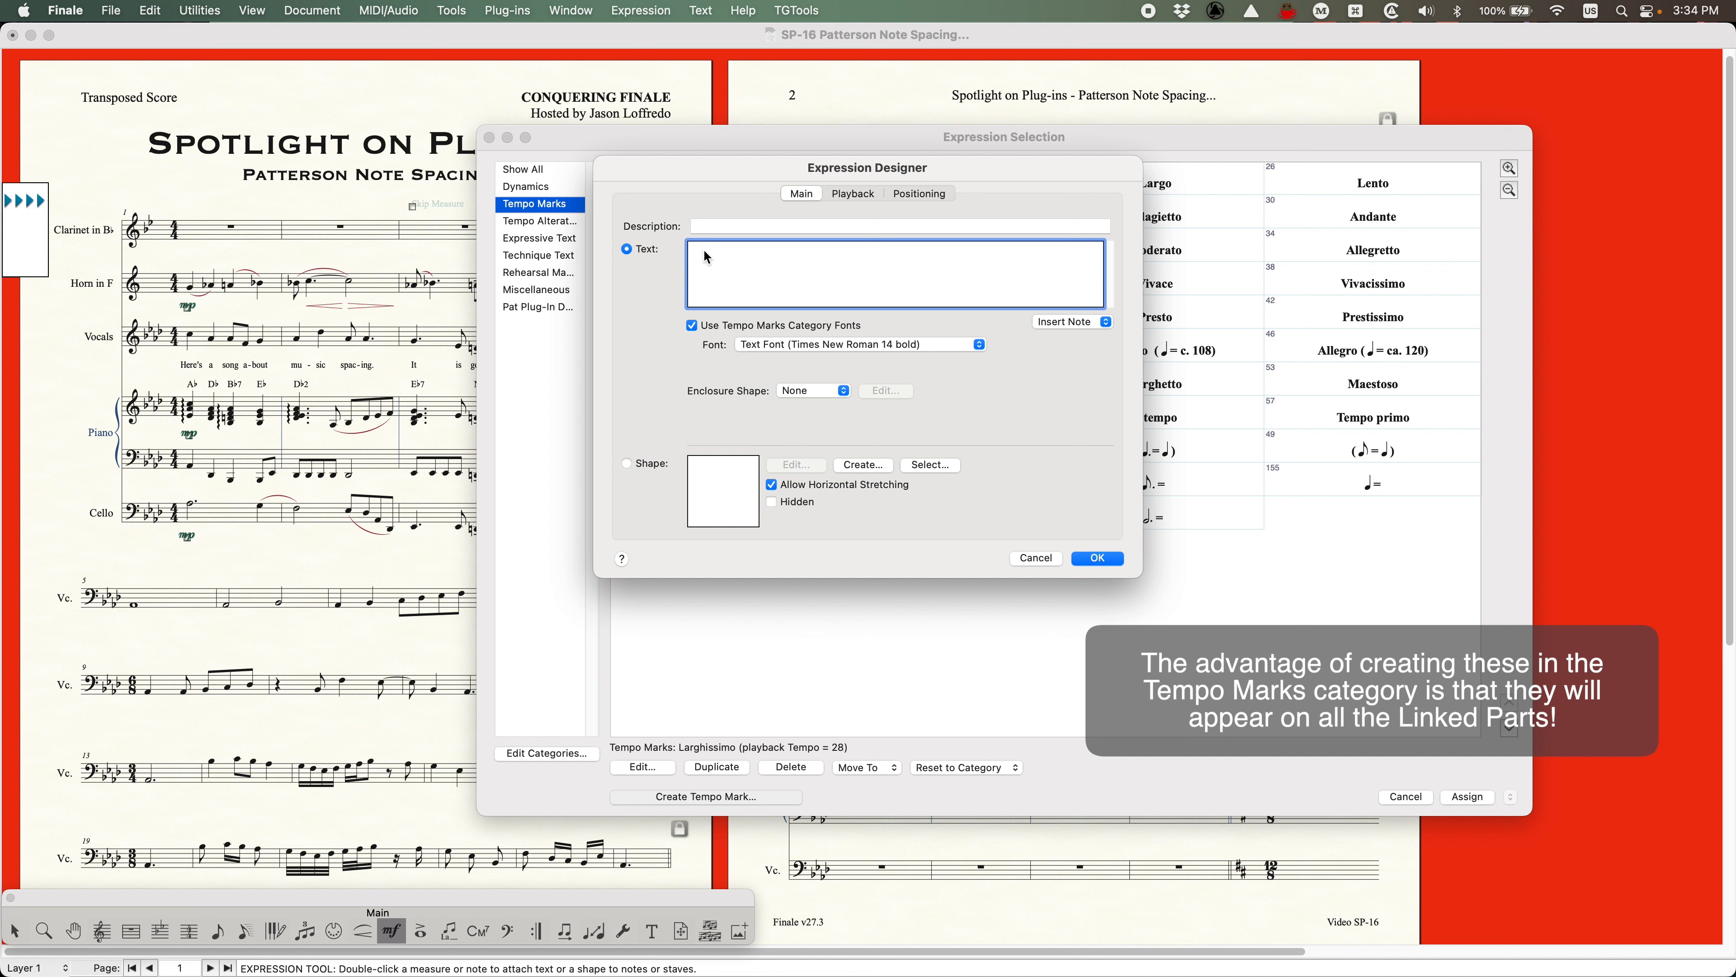
{"action": "type", "text": "Mat"}
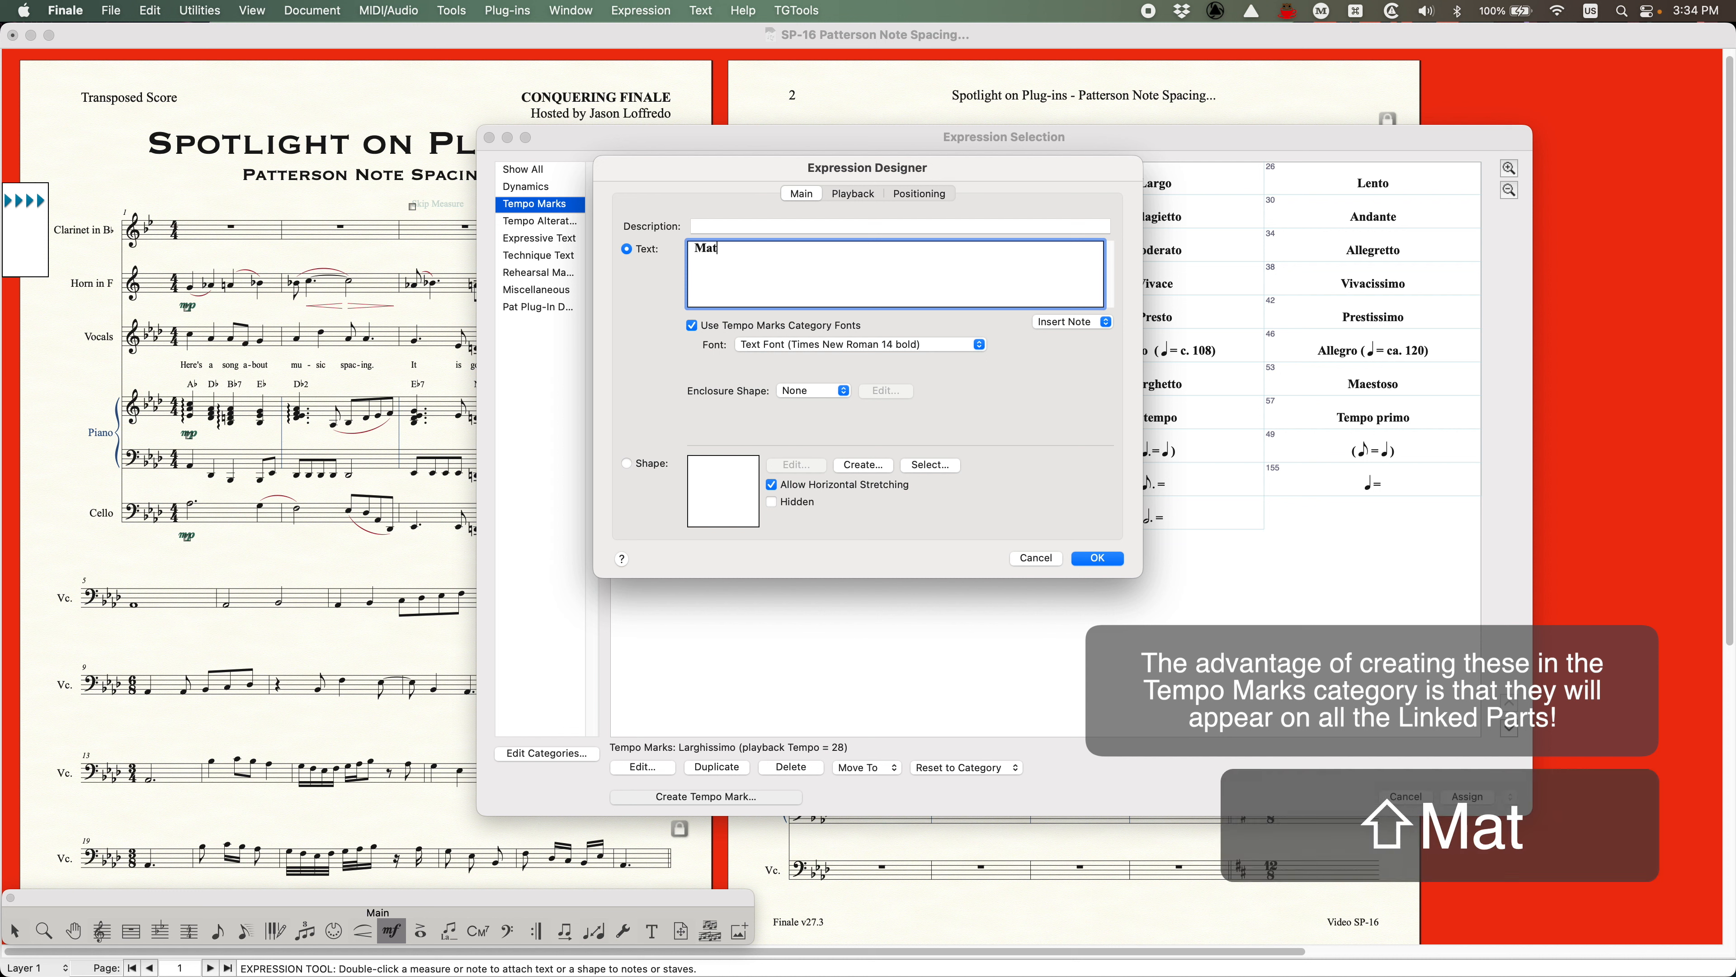
{"action": "type", "text": "ch Score"}
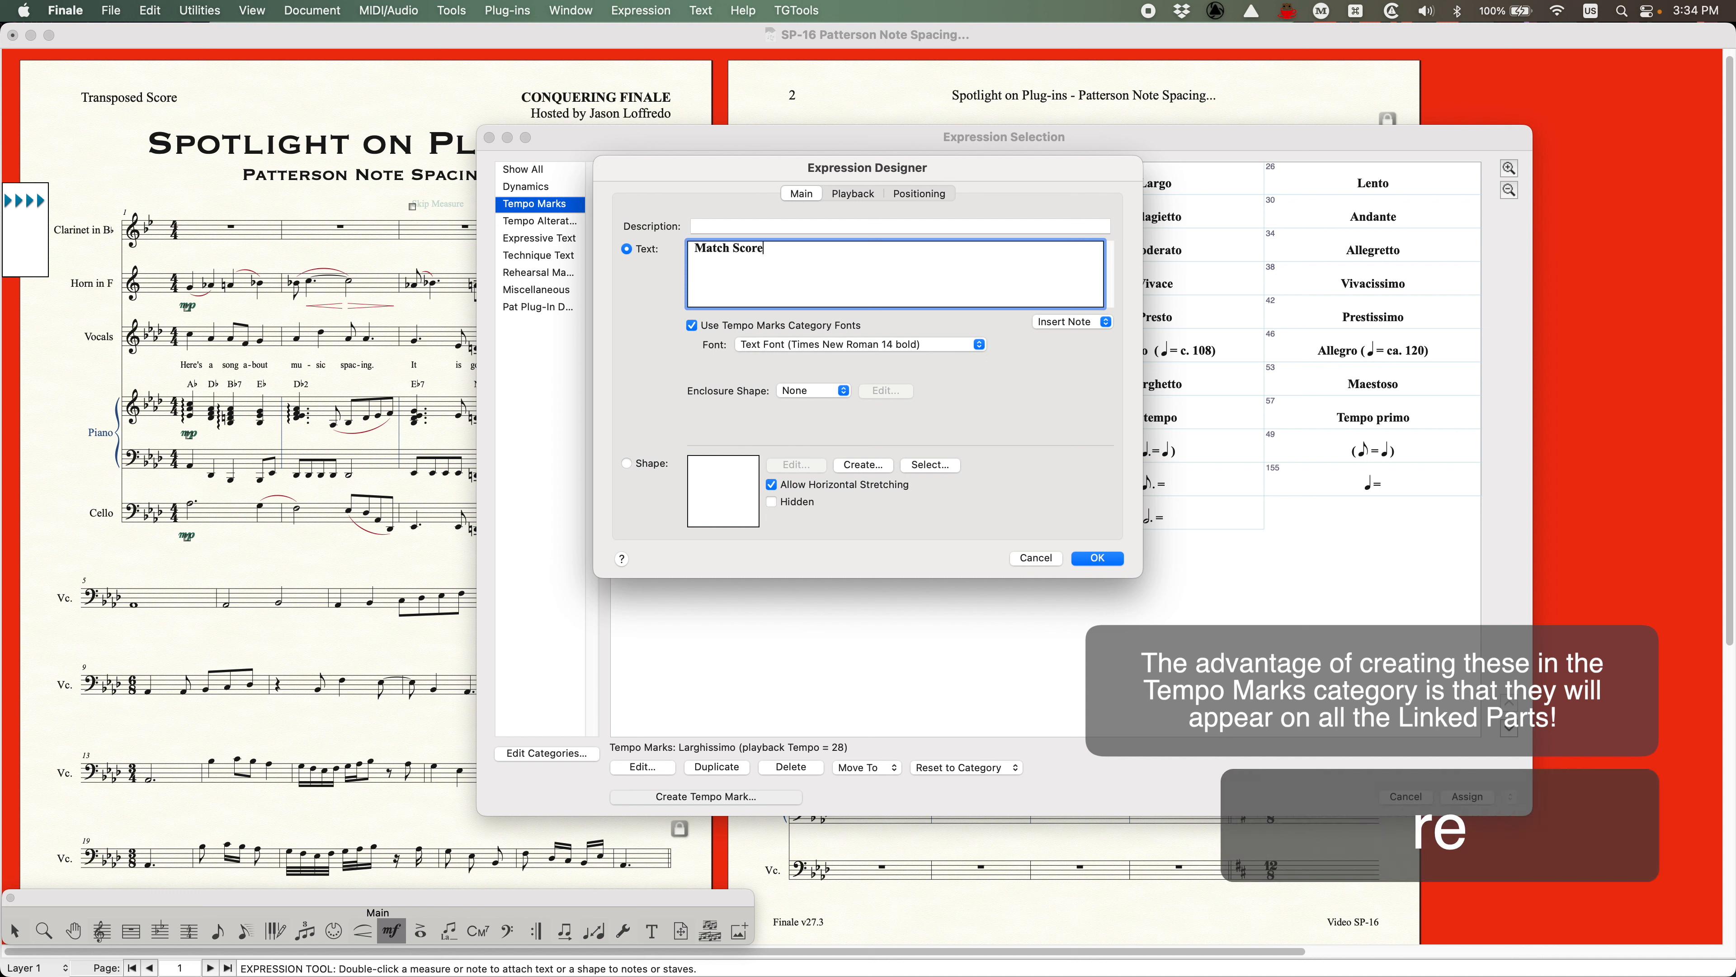
{"action": "key", "text": "shift+Up"}
{"action": "left_click", "coordinate": [692, 325]}
{"action": "left_click", "coordinate": [793, 367]}
Describe the expression as "NoteSpacing: match score system" and assign it to measure 1 of the Clarinet staff
{"action": "left_click", "coordinate": [786, 227]}
{"action": "type", "text": "Note"}
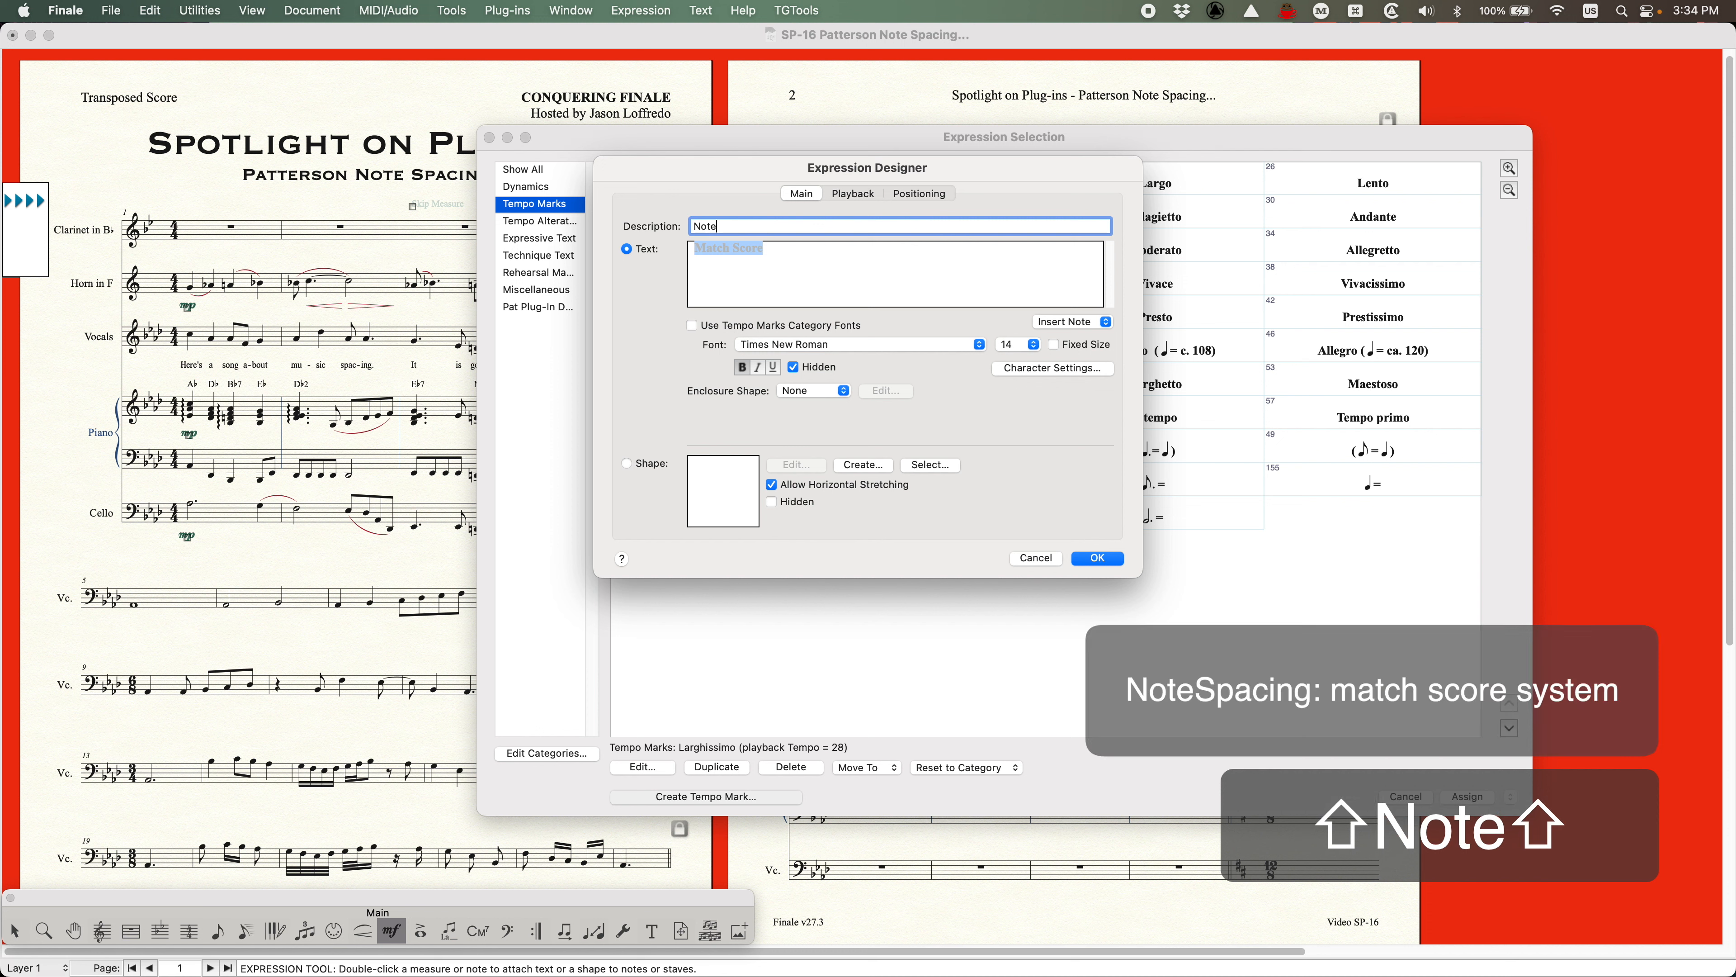
{"action": "type", "text": "Spacing: "}
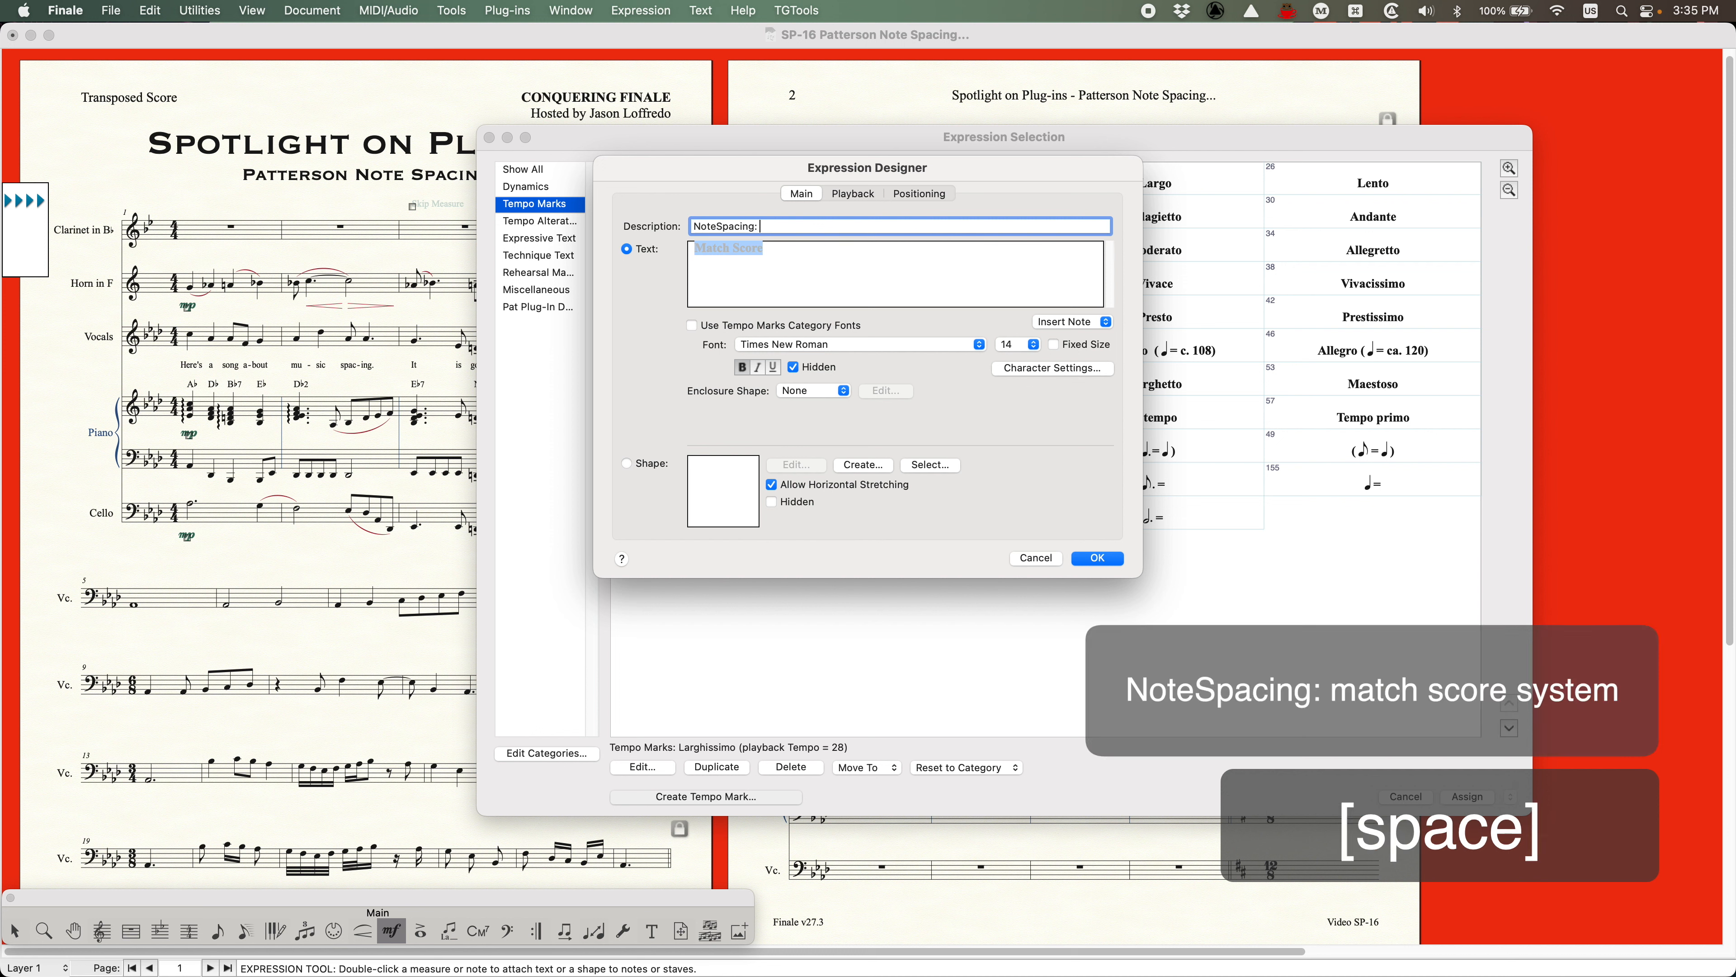
{"action": "type", "text": "match score system"}
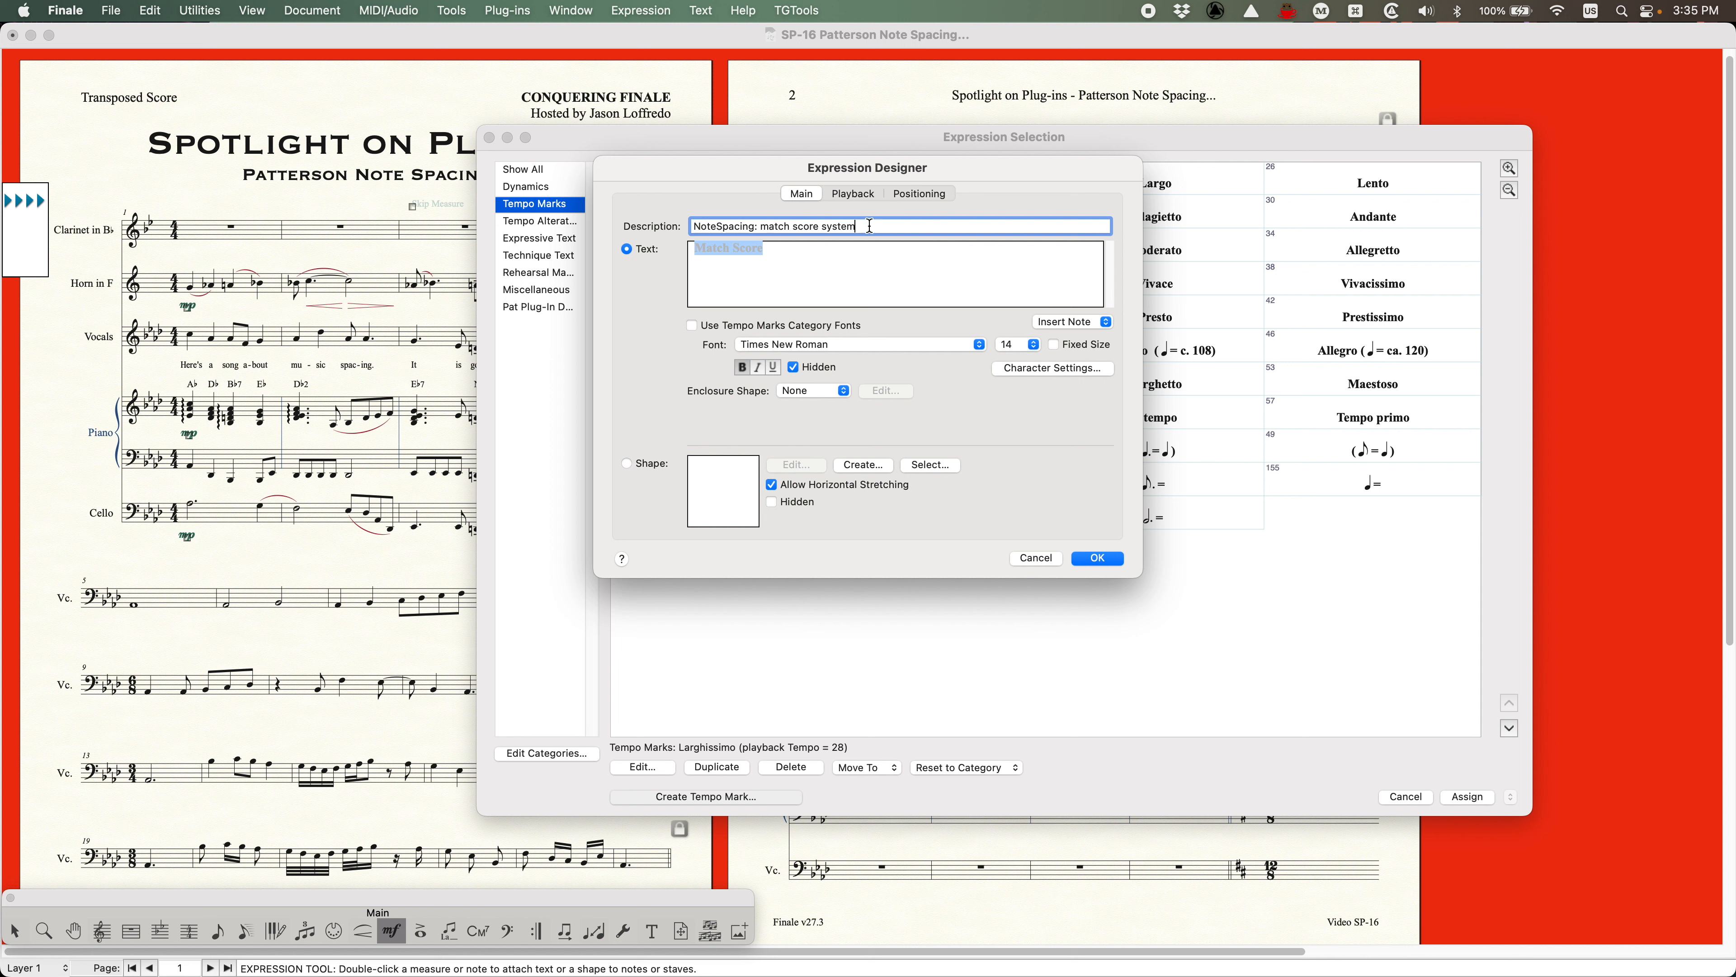
{"action": "left_click", "coordinate": [1097, 559]}
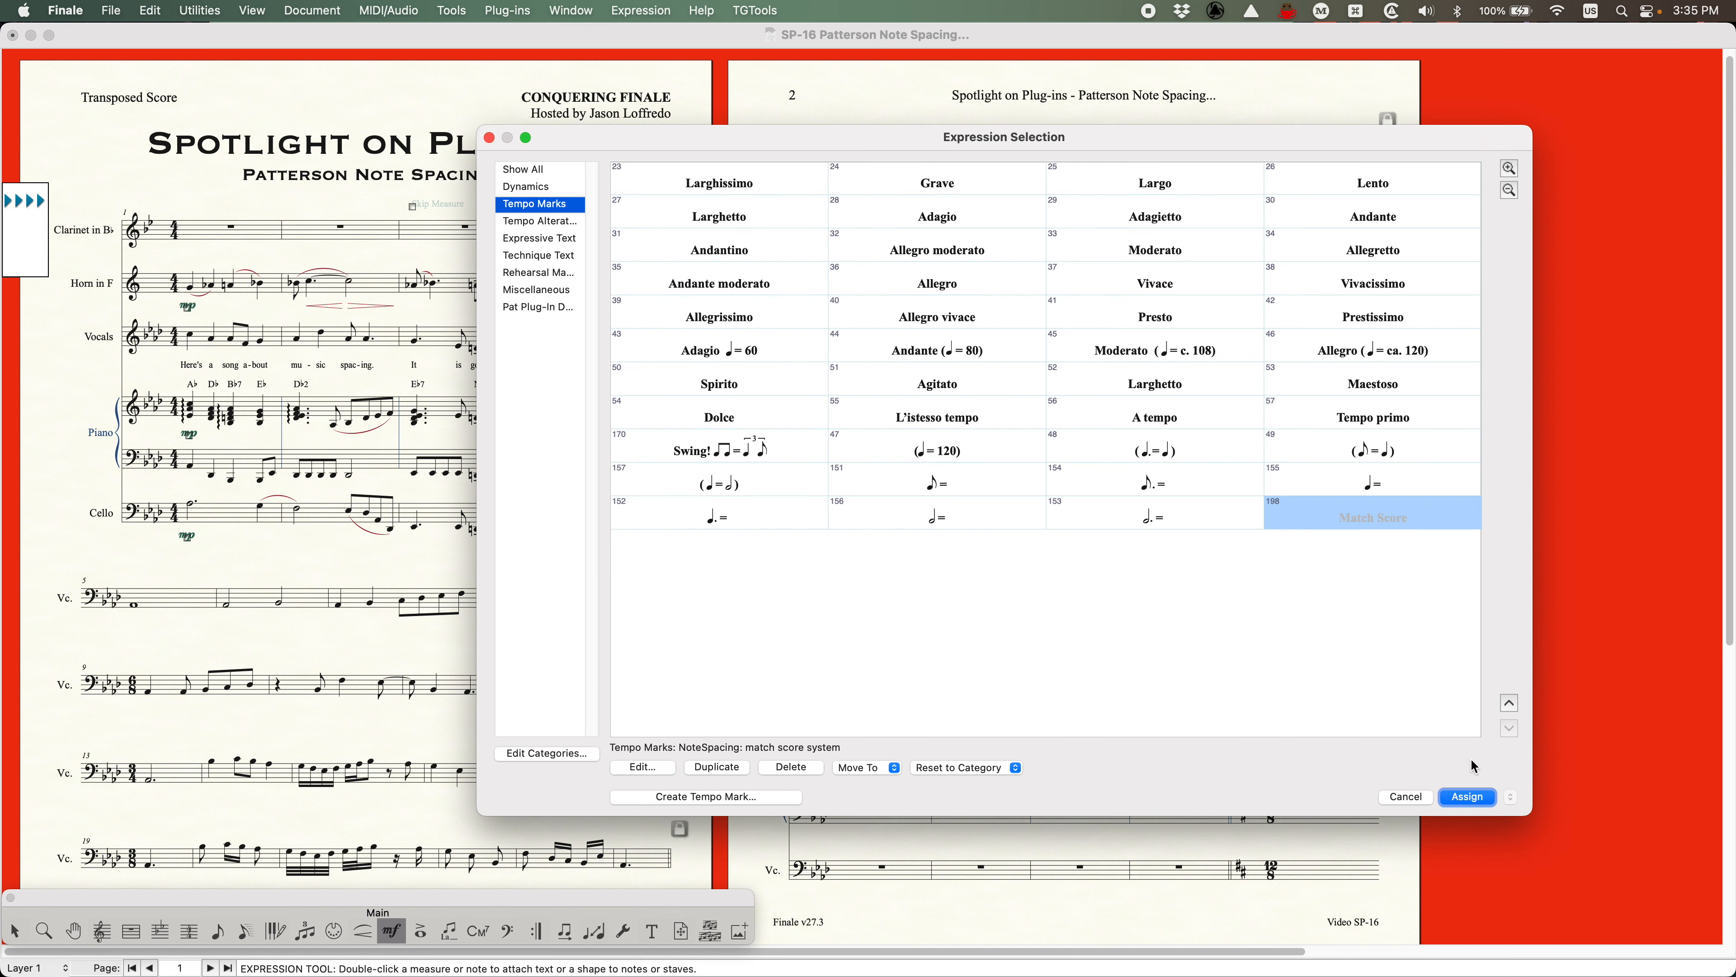
{"action": "left_click", "coordinate": [1466, 798]}
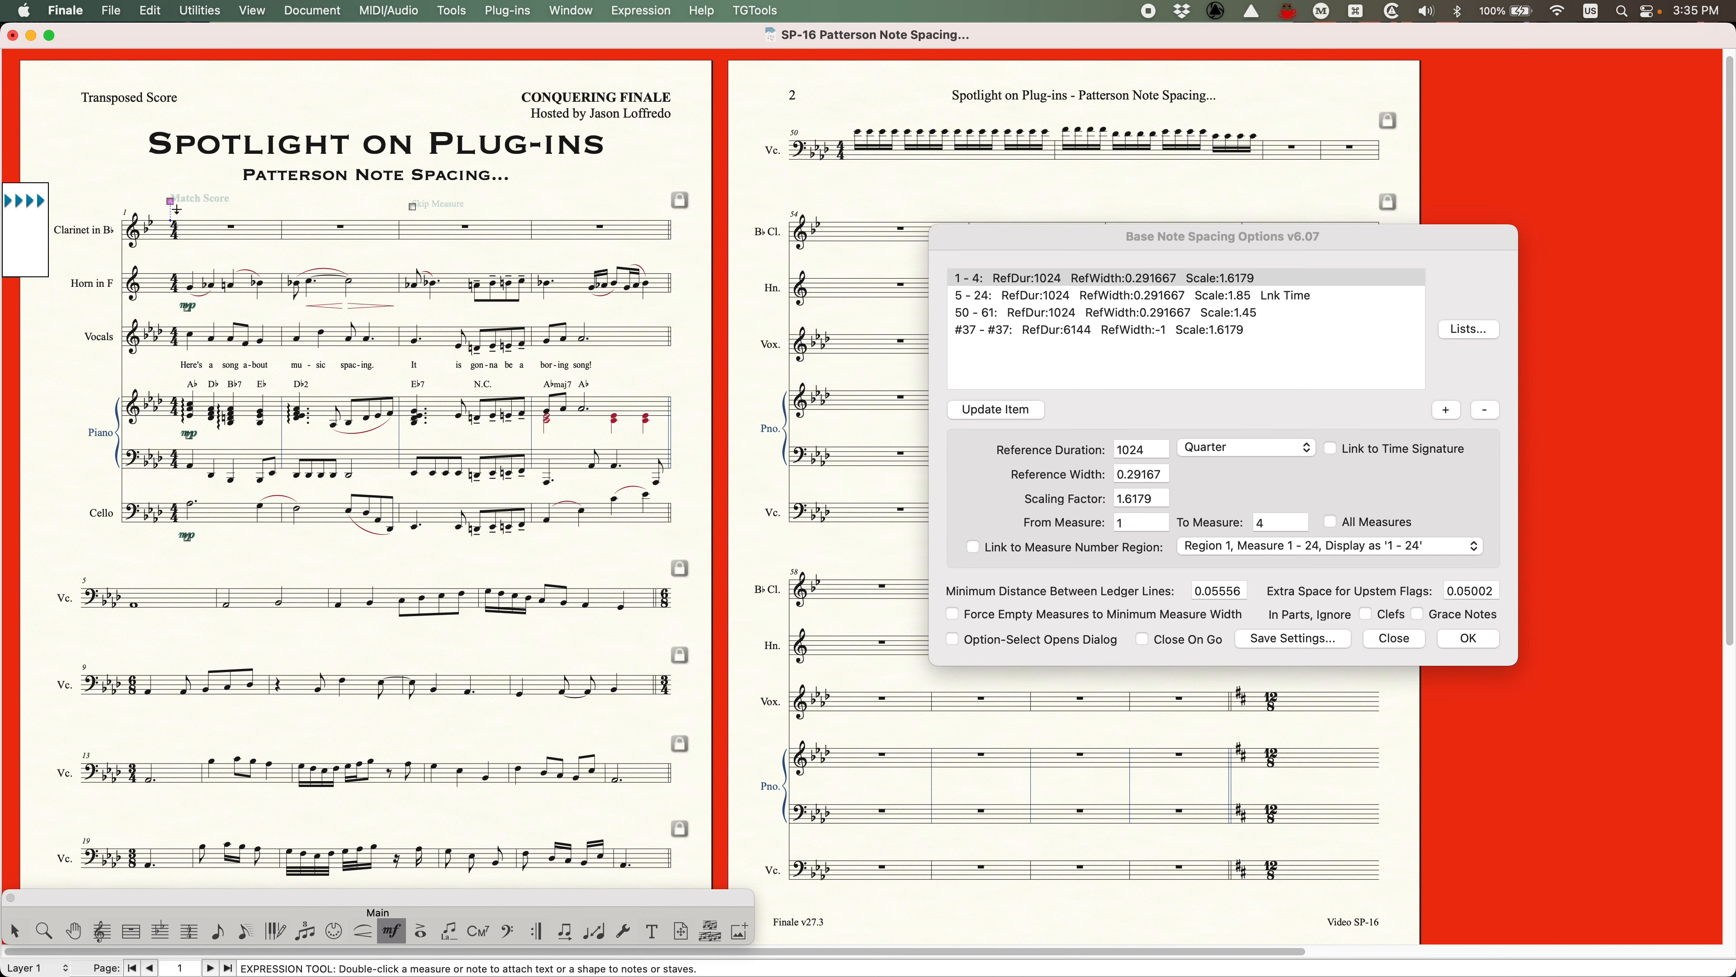
Assign the Match Score expression to the first measure of each remaining system on both score pages
{"action": "double_click", "coordinate": [129, 581]}
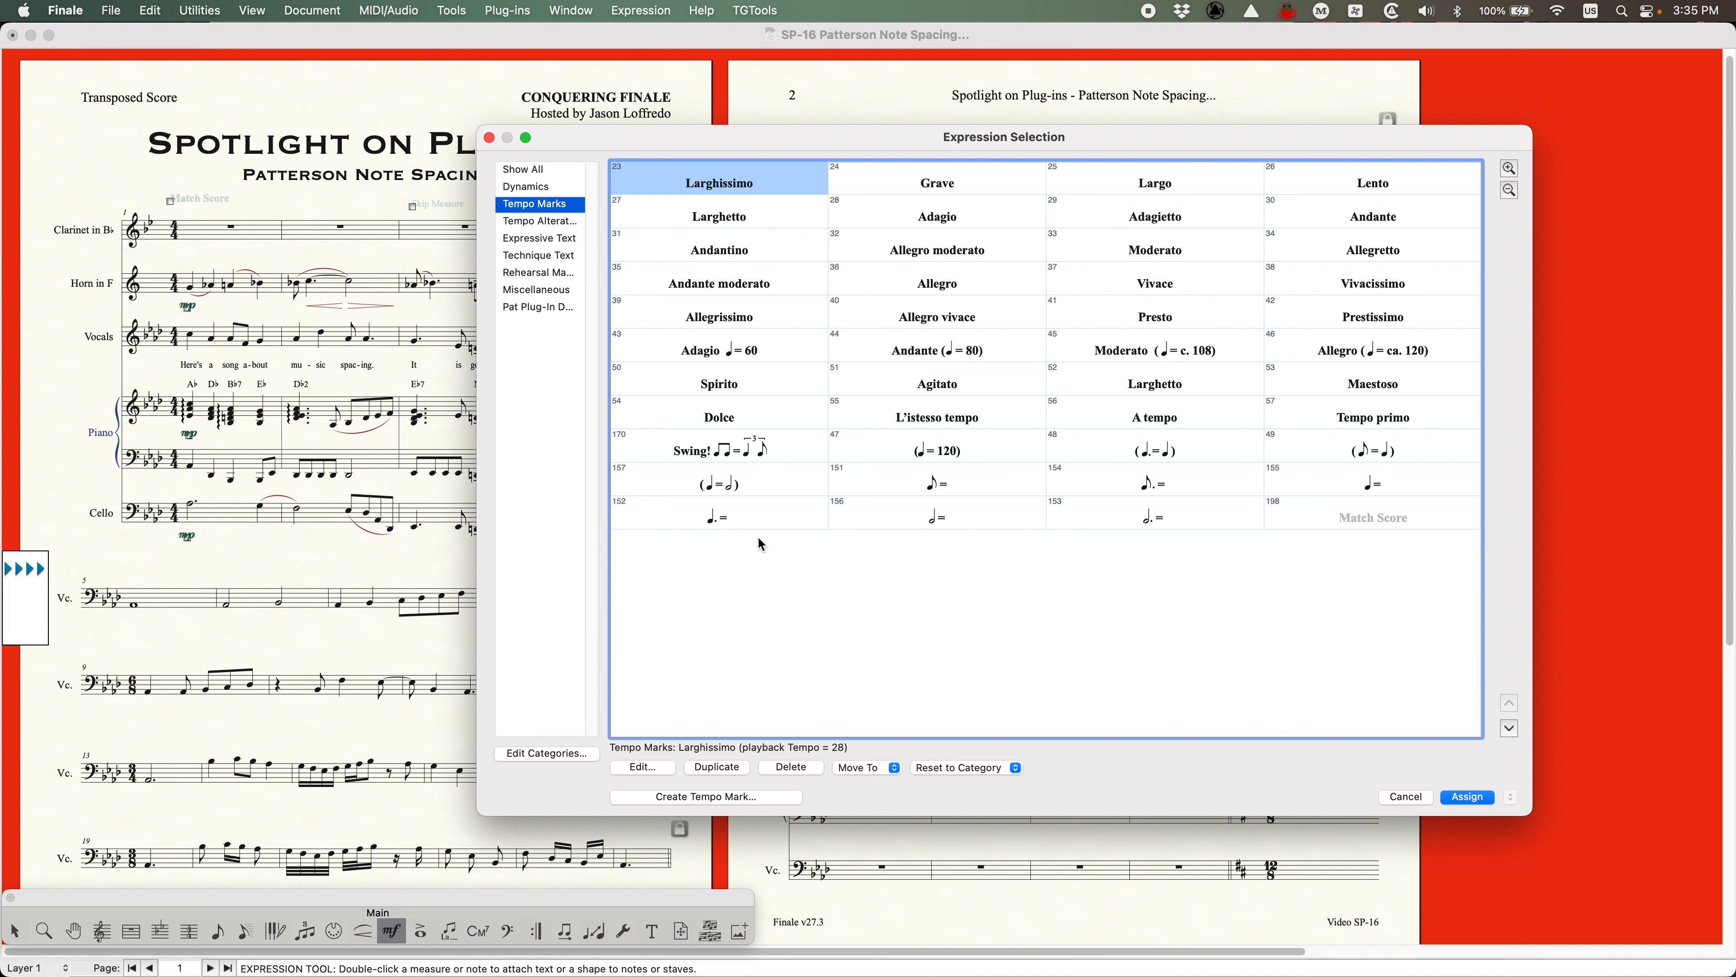
{"action": "left_click", "coordinate": [1417, 526]}
{"action": "left_click", "coordinate": [1417, 525]}
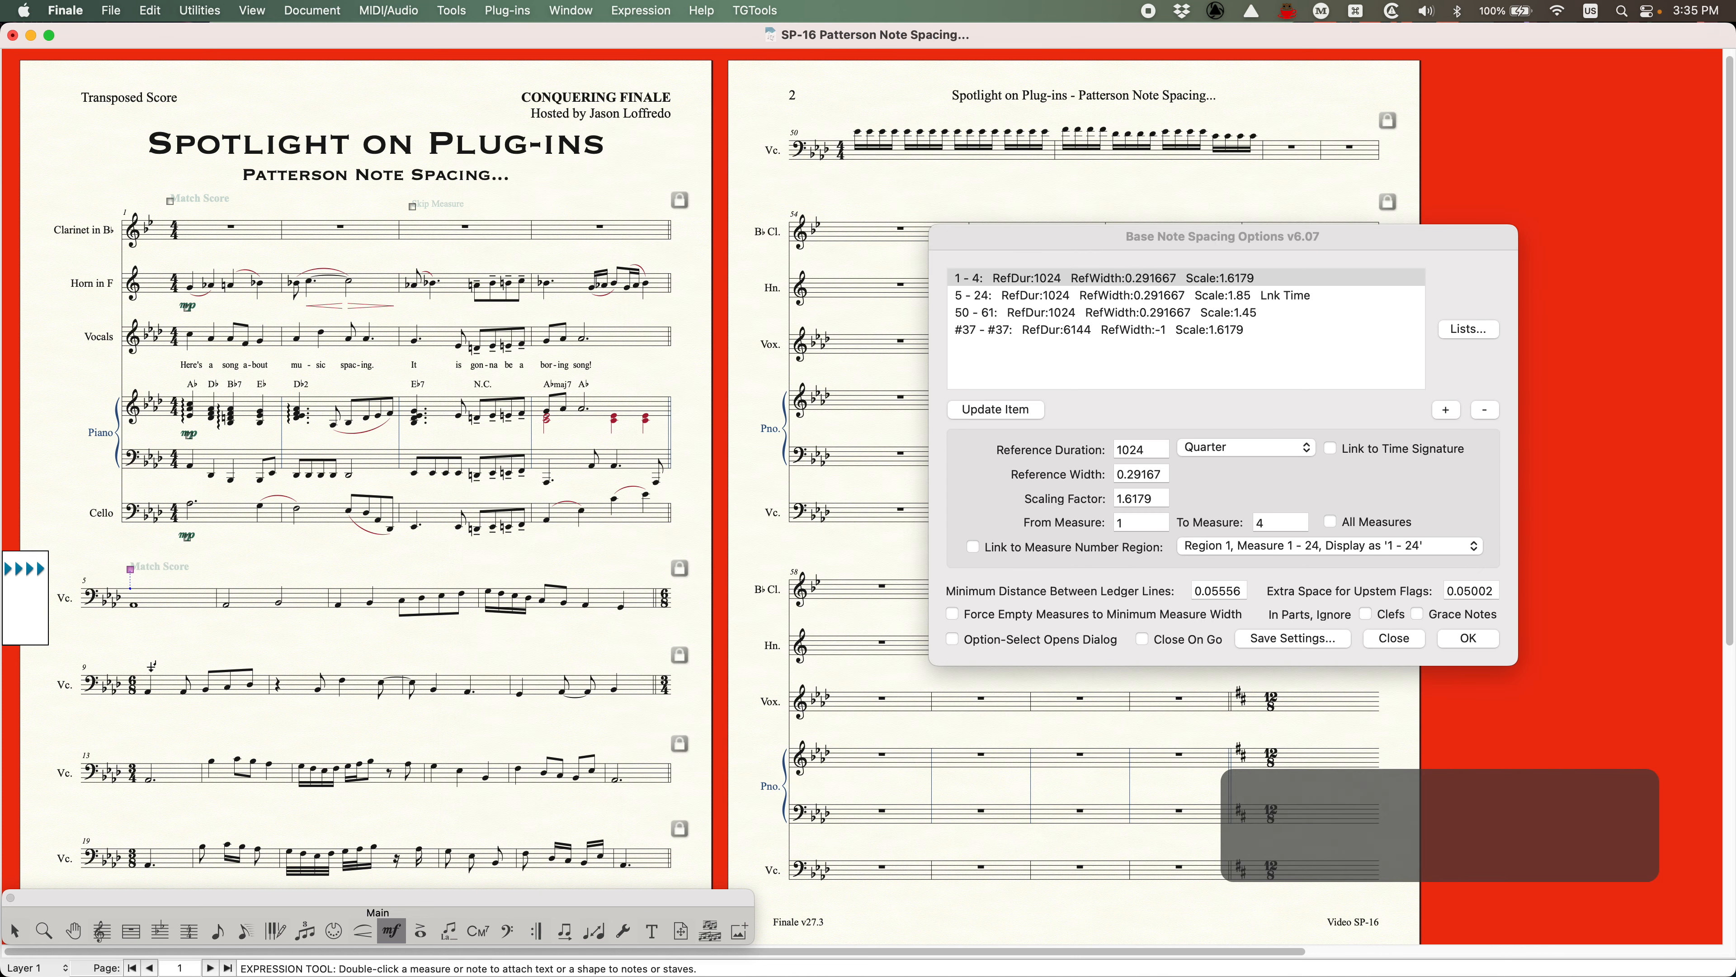
{"action": "double_click", "coordinate": [130, 670]}
{"action": "double_click", "coordinate": [1374, 525]}
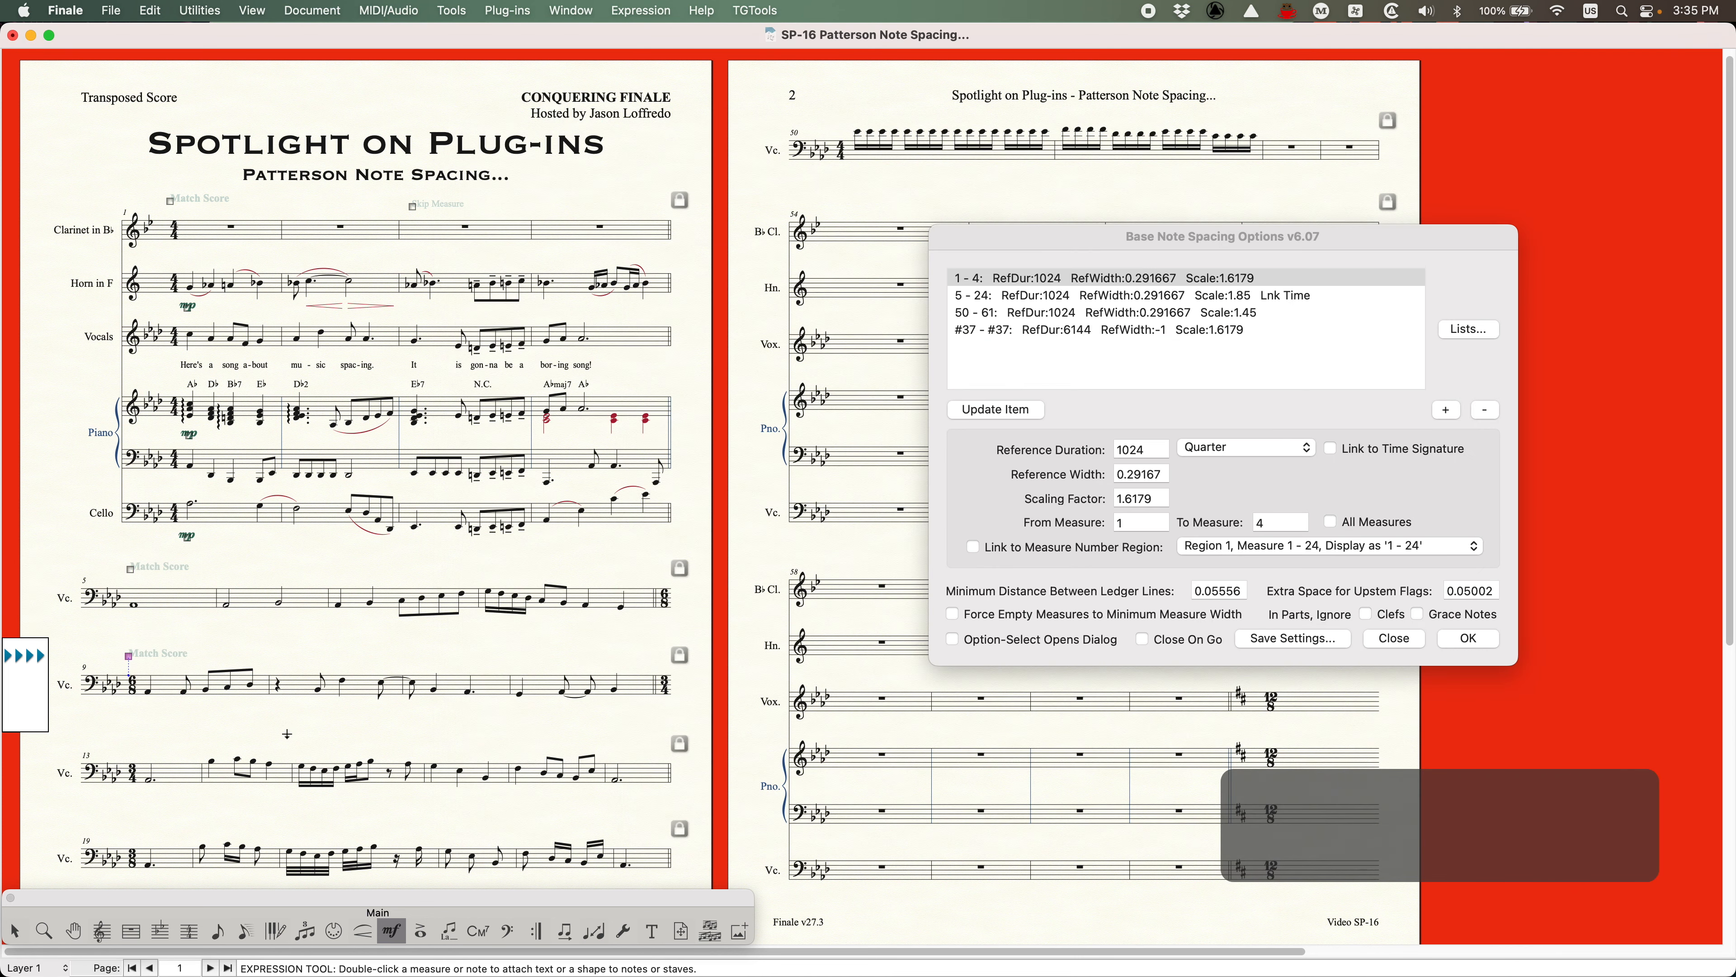
{"action": "scroll", "coordinate": [194, 665], "scroll_direction": "down", "scroll_amount": 5}
{"action": "double_click", "coordinate": [841, 267]}
{"action": "double_click", "coordinate": [1374, 525]}
{"action": "scroll", "coordinate": [1466, 793], "scroll_direction": "up", "scroll_amount": 5}
{"action": "scroll", "coordinate": [1466, 794], "scroll_direction": "right", "scroll_amount": 4}
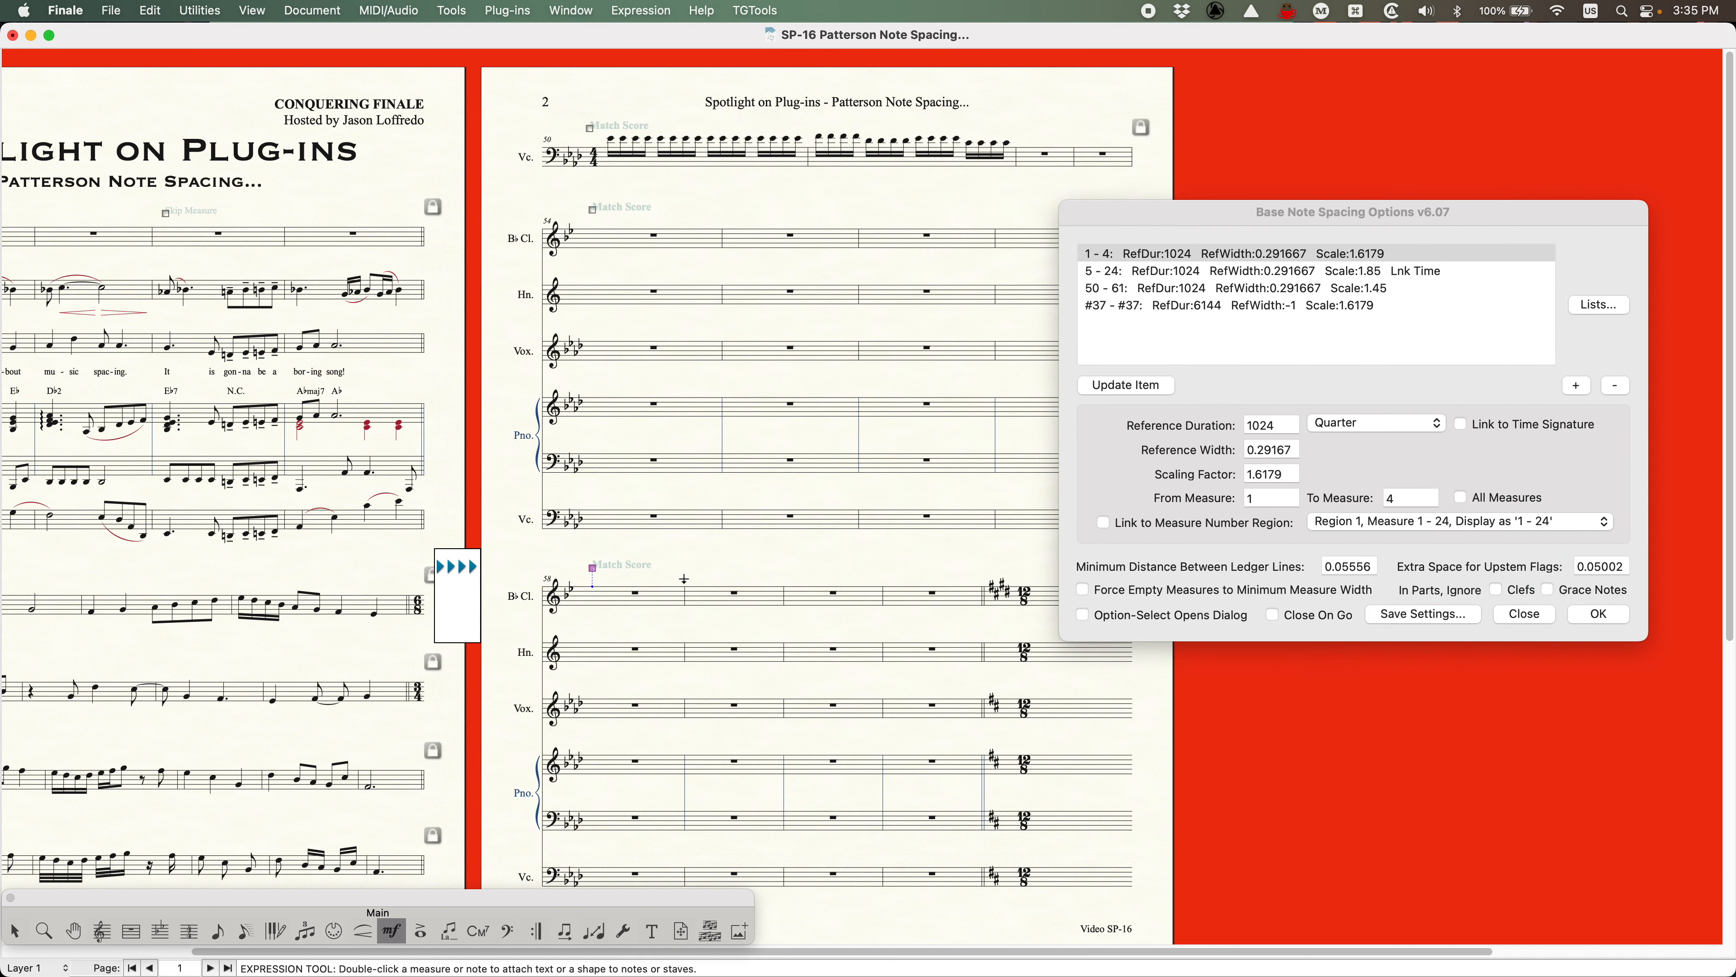
{"action": "scroll", "coordinate": [685, 582], "scroll_direction": "left", "scroll_amount": 4}
{"action": "scroll", "coordinate": [684, 585], "scroll_direction": "left", "scroll_amount": 1}
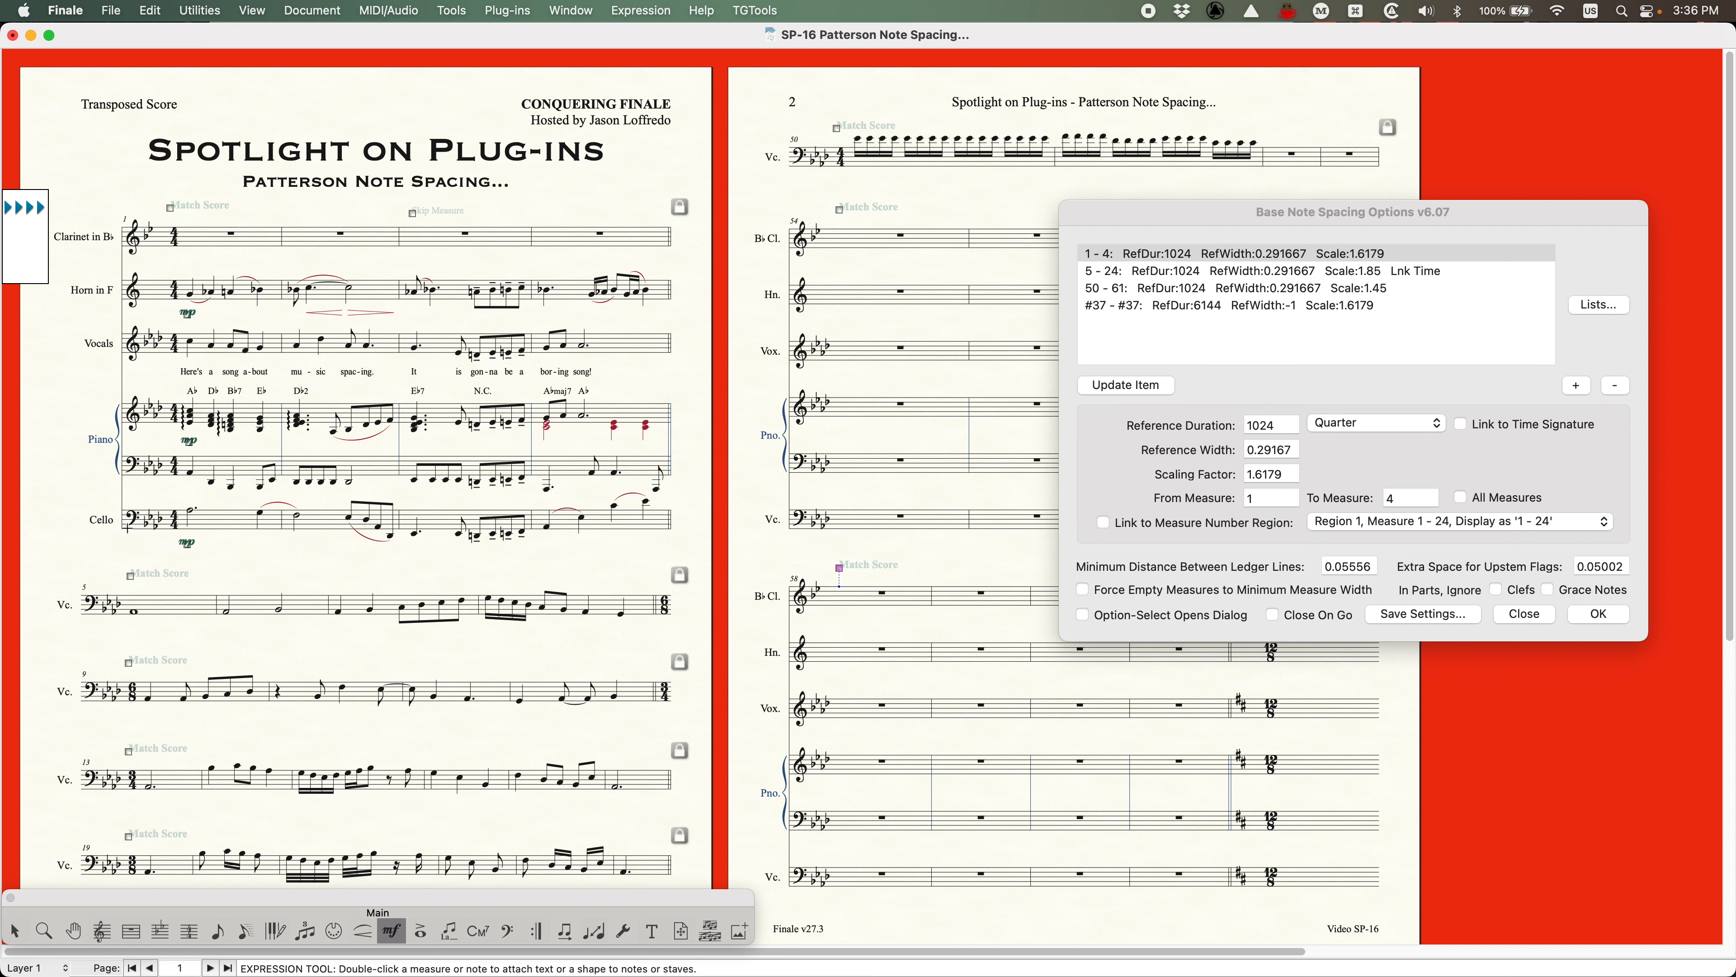
Switch to the Piano part and apply the Parts Spacing Options to it
{"action": "left_click", "coordinate": [956, 203]}
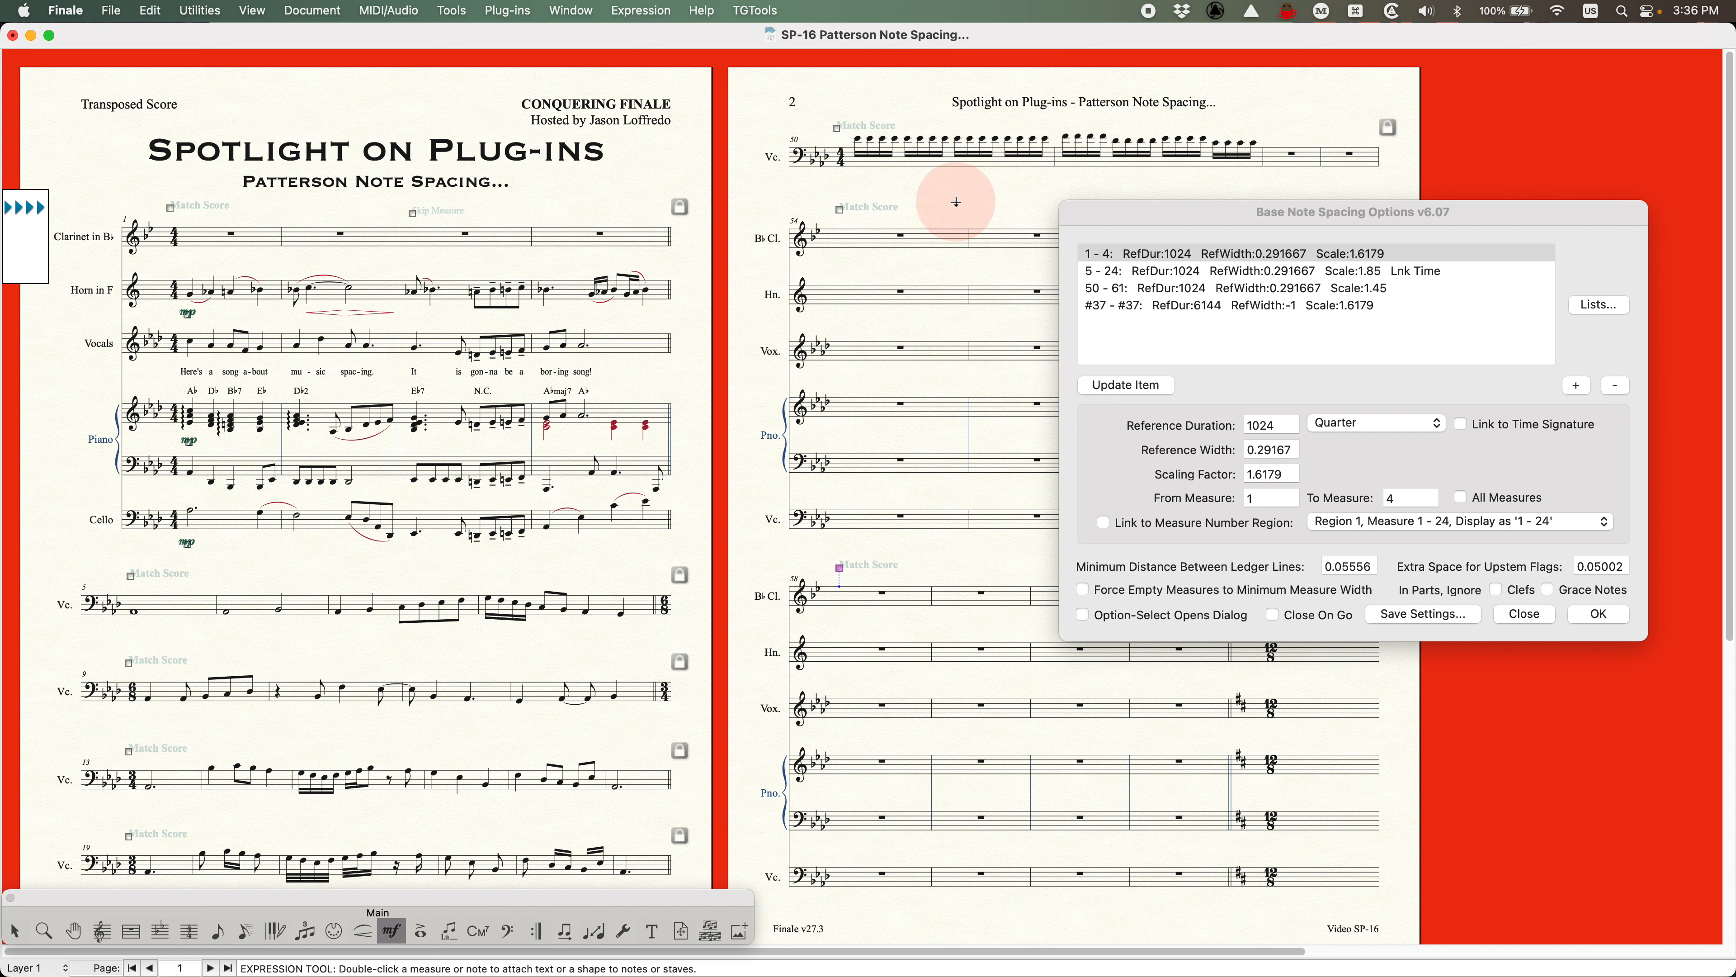
{"action": "key", "text": "alt+super+period"}
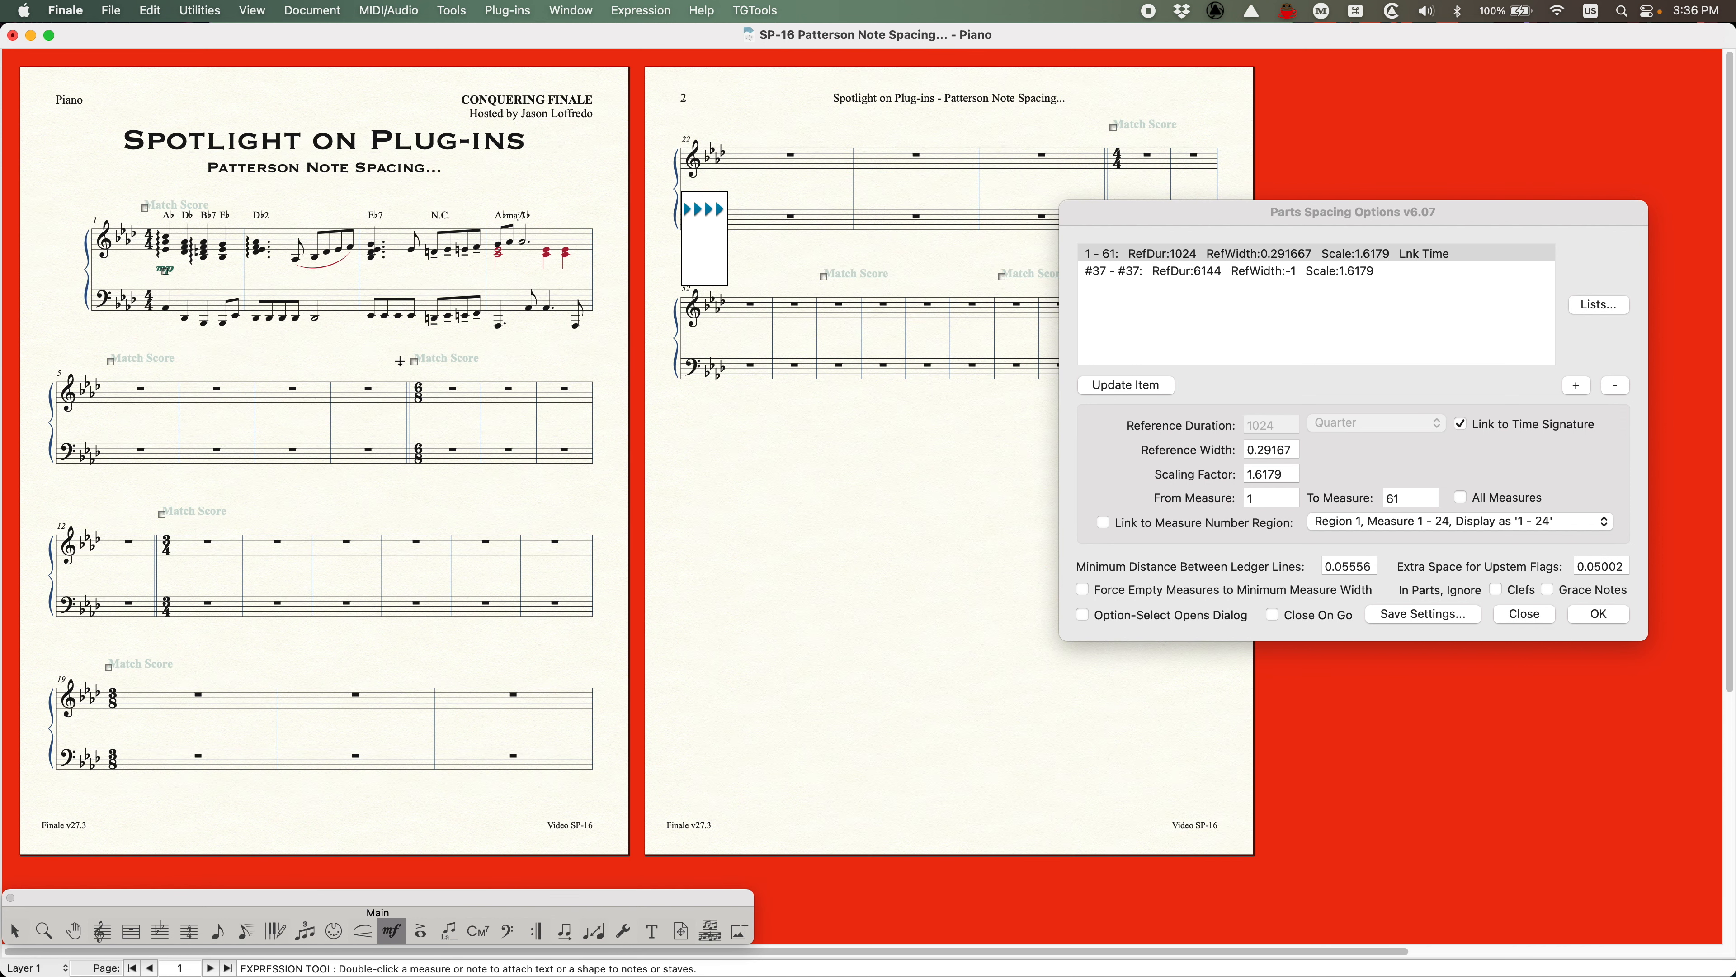
{"action": "left_click_drag", "start_coordinate": [1152, 213], "coordinate": [1000, 439]}
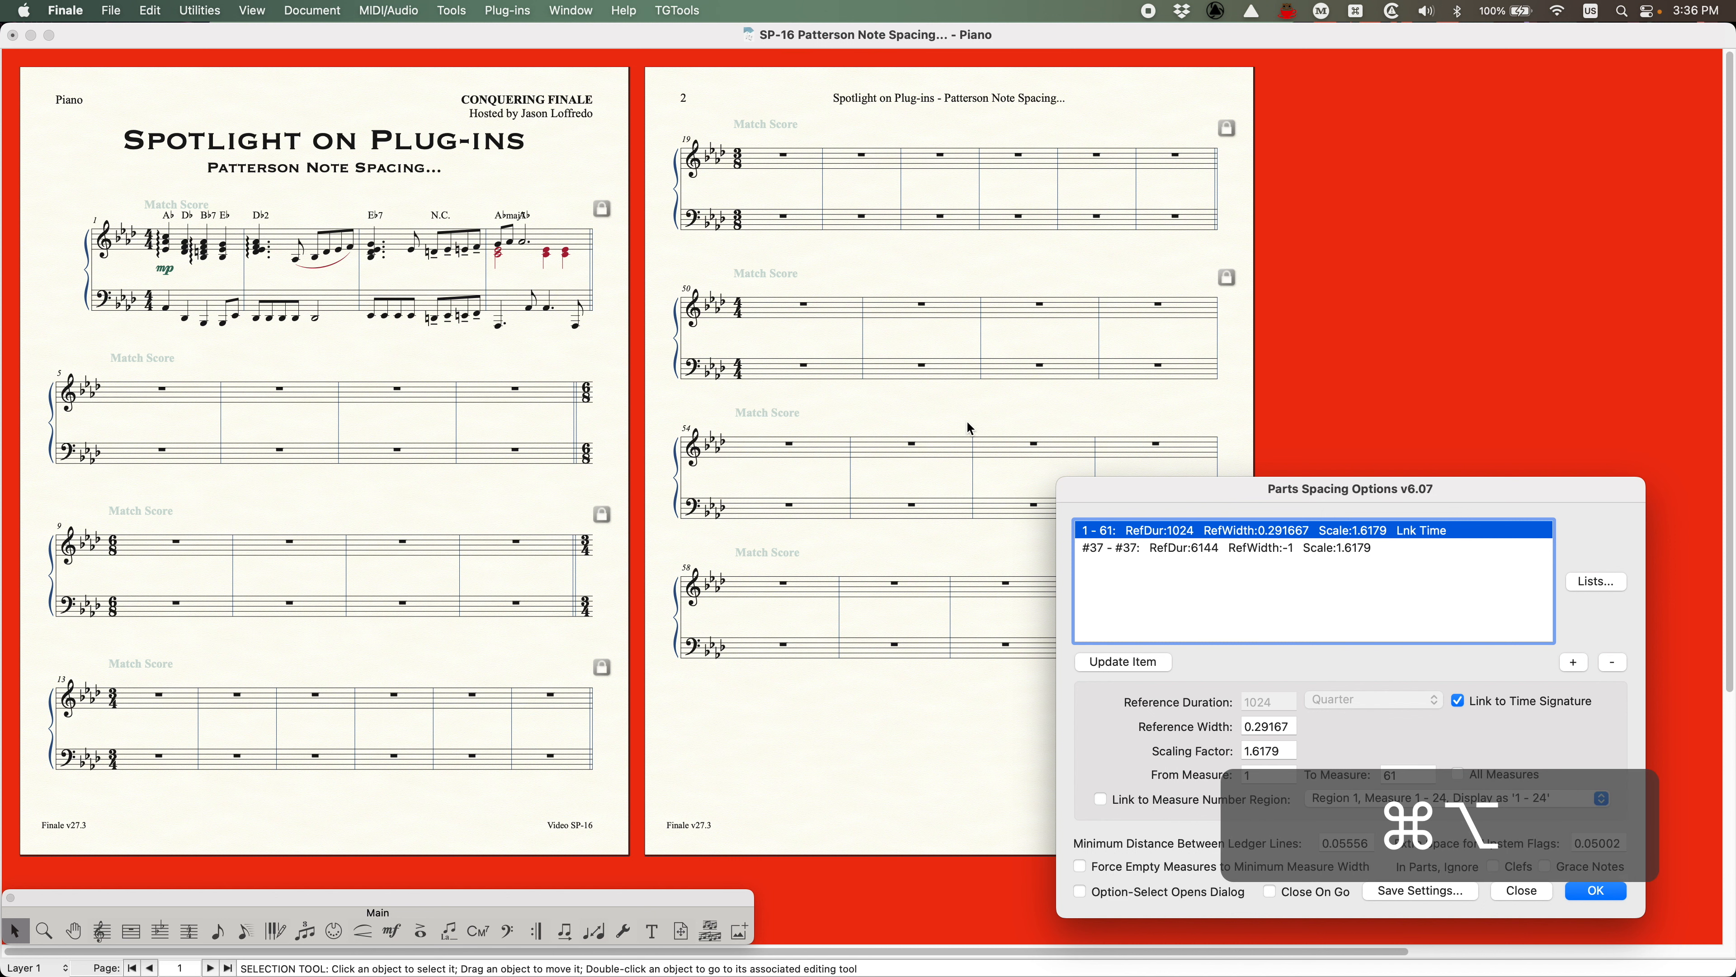
Switch to the Vocals part and apply the Parts Spacing Options to it
{"action": "key", "text": "alt+super+period"}
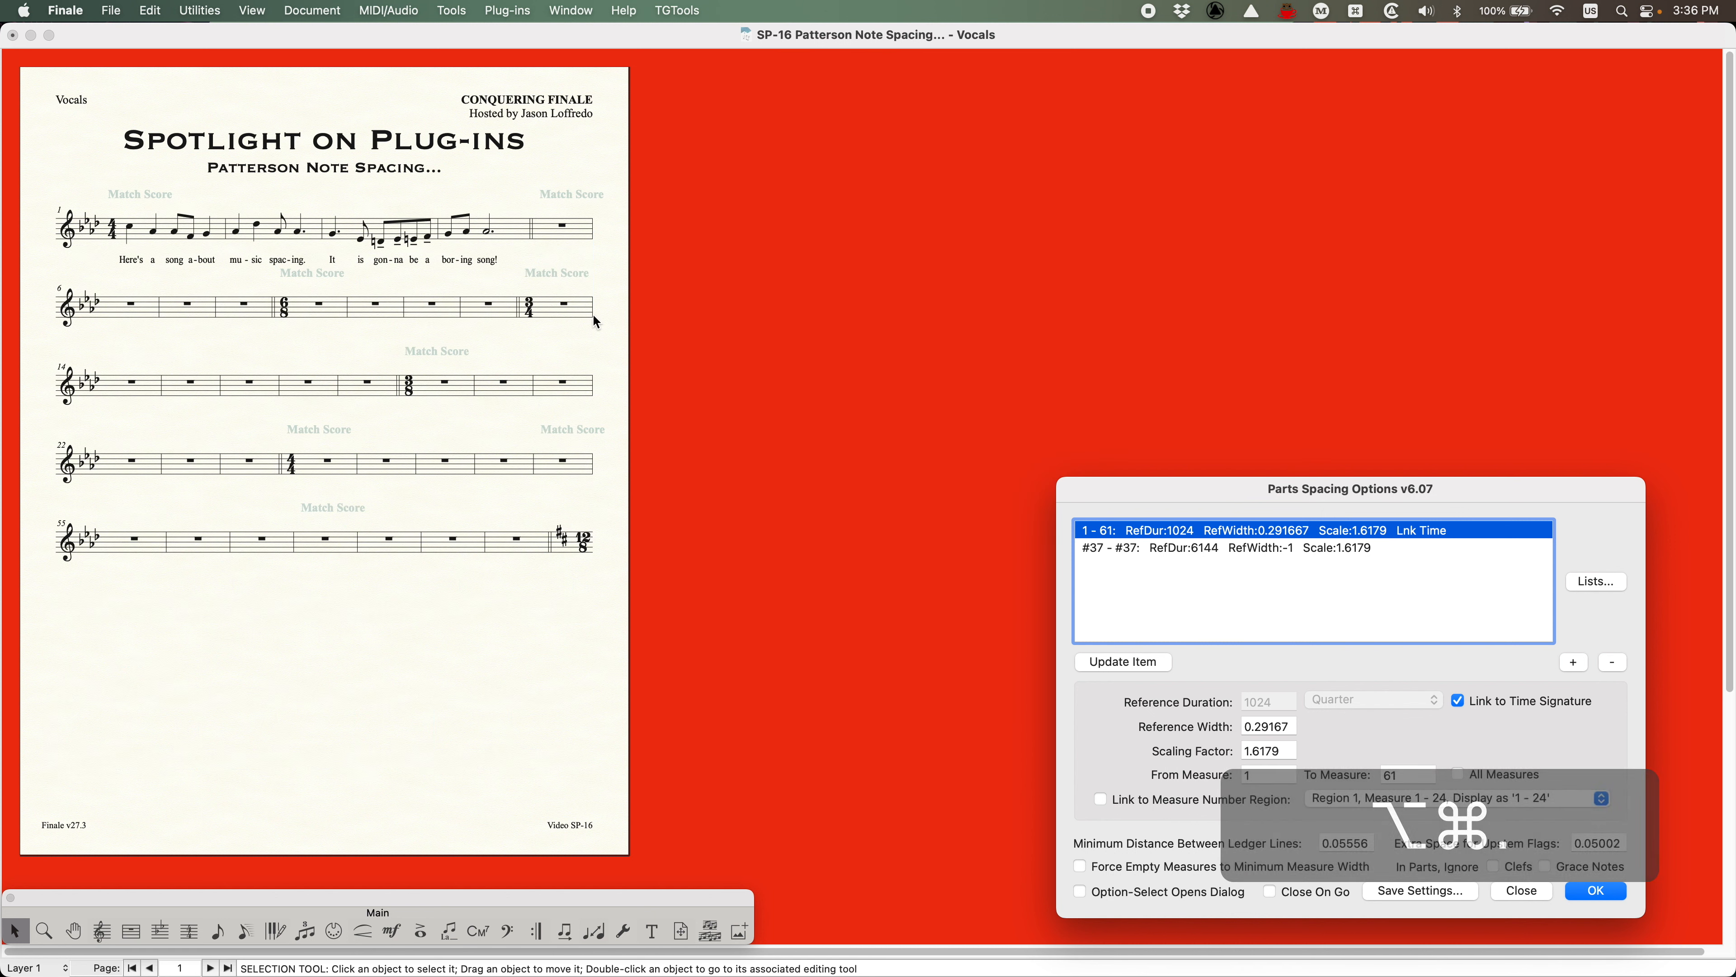
{"action": "left_click_drag", "start_coordinate": [1222, 491], "coordinate": [1217, 482]}
{"action": "left_click", "coordinate": [1600, 883]}
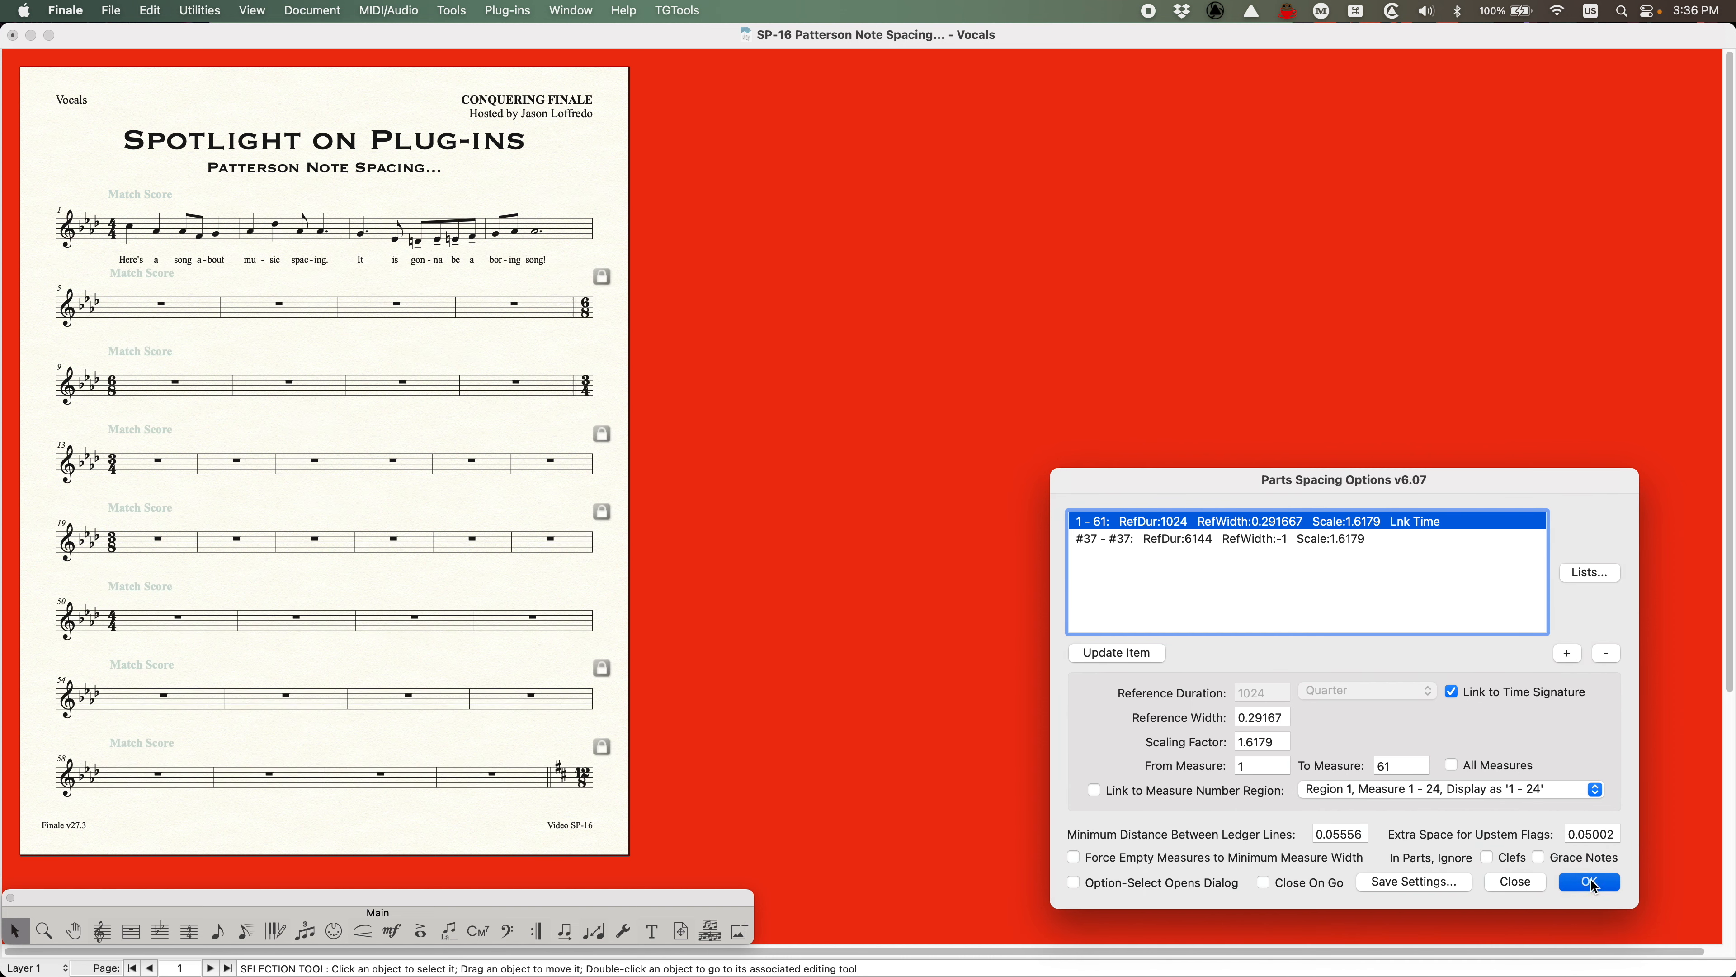
{"action": "left_click", "coordinate": [273, 355]}
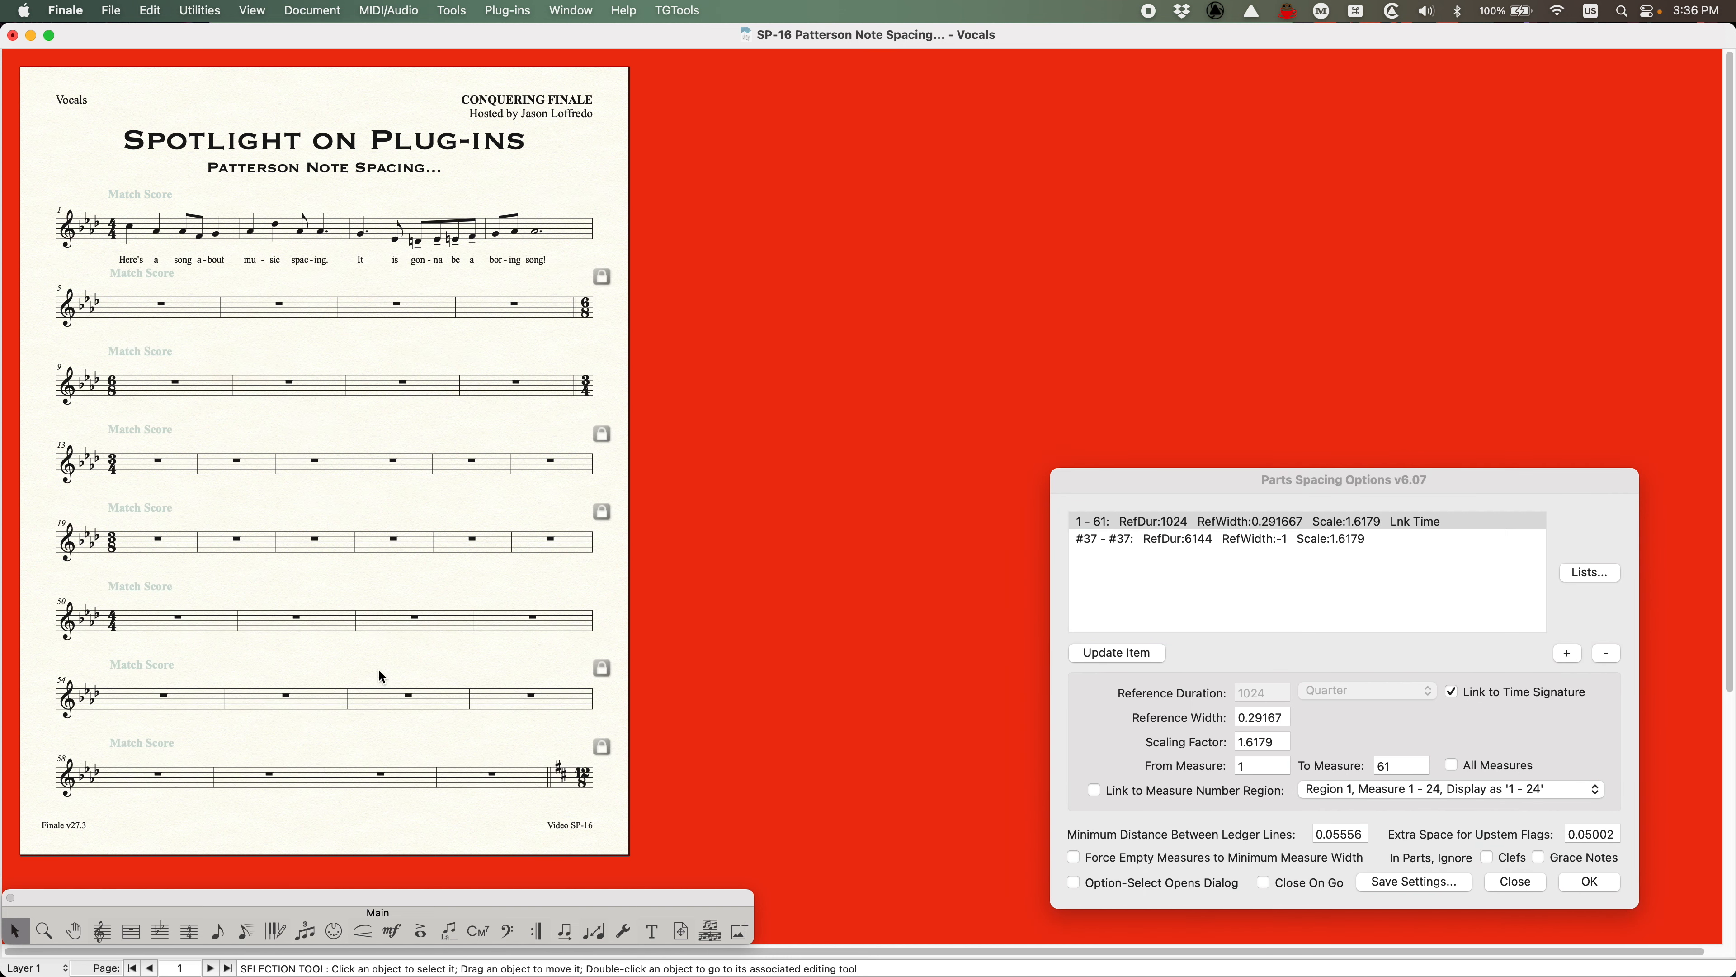
Return from the Vocals part to the full score
{"action": "left_click_drag", "start_coordinate": [1209, 486], "coordinate": [899, 305]}
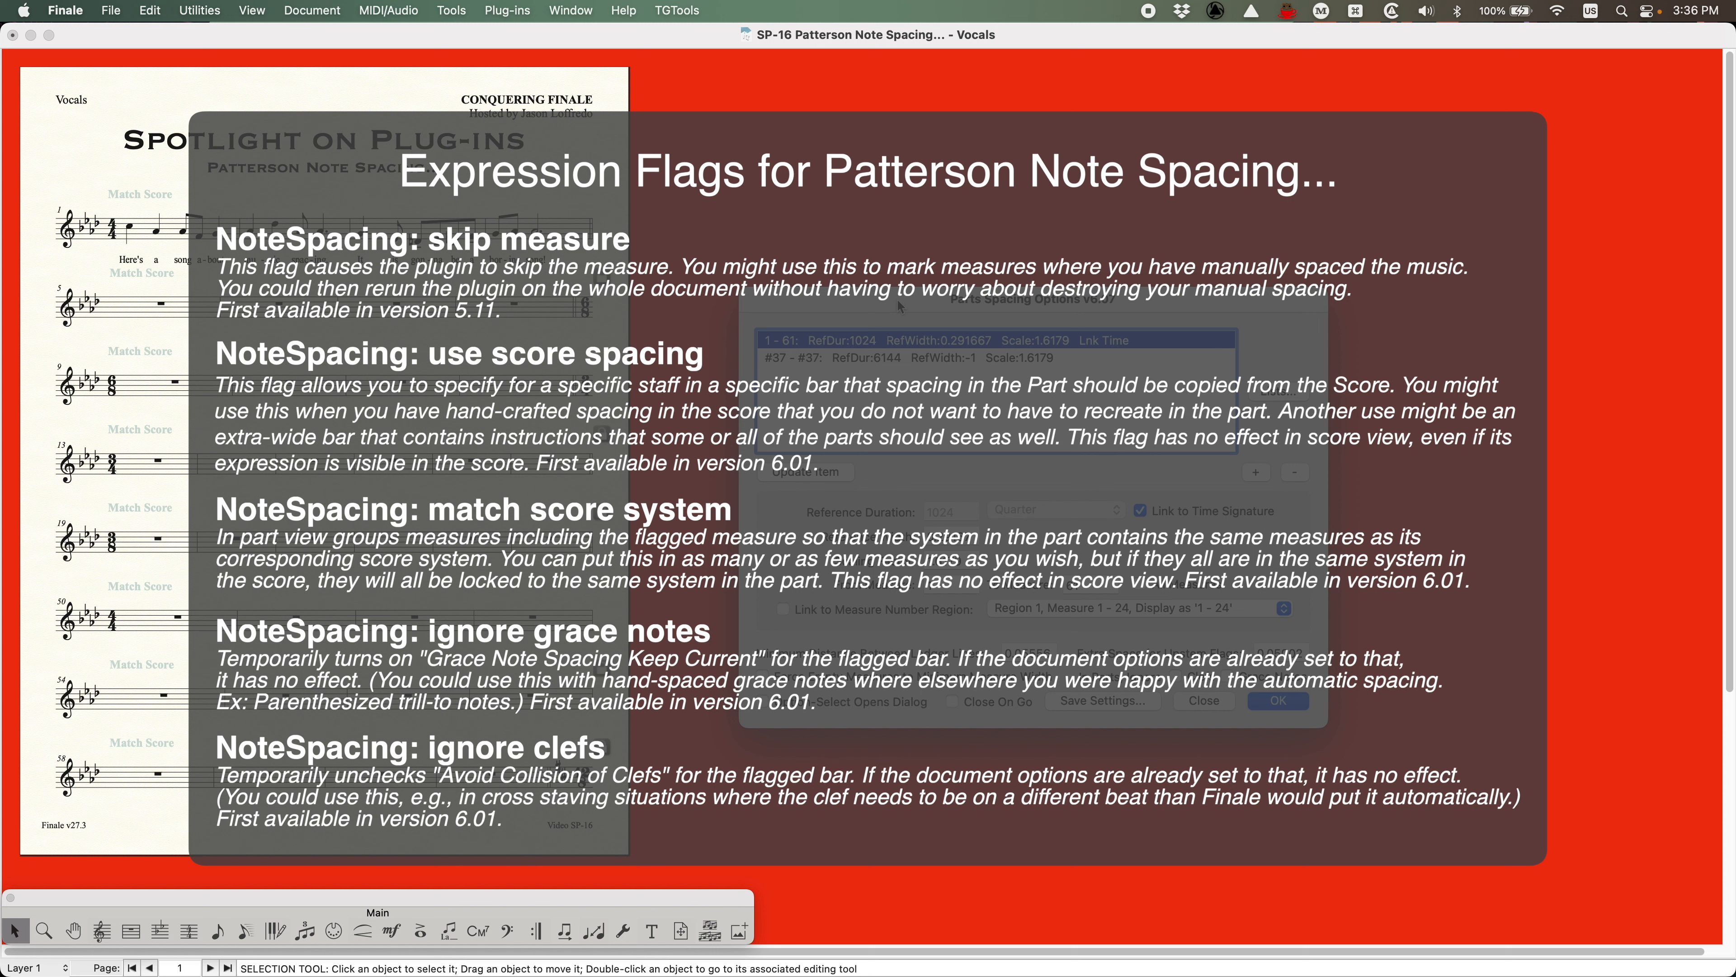
{"action": "left_click_drag", "start_coordinate": [898, 300], "coordinate": [842, 245]}
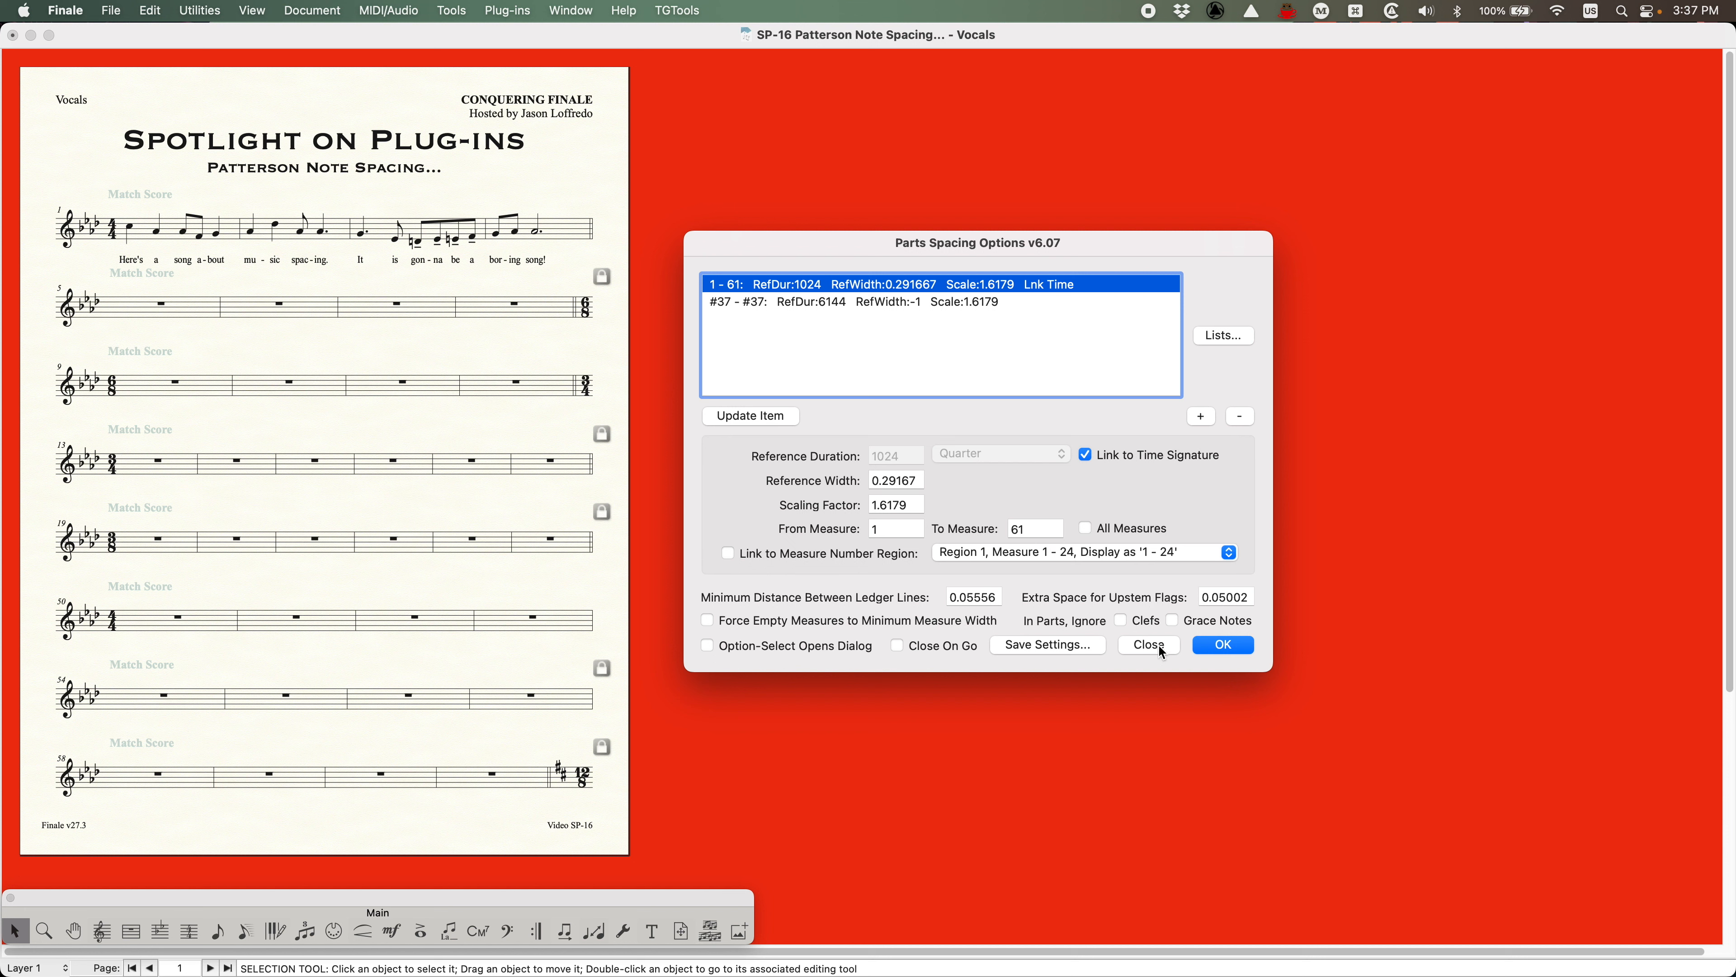
{"action": "key", "text": "alt+super+/"}
{"action": "left_click_drag", "start_coordinate": [830, 239], "coordinate": [856, 197]}
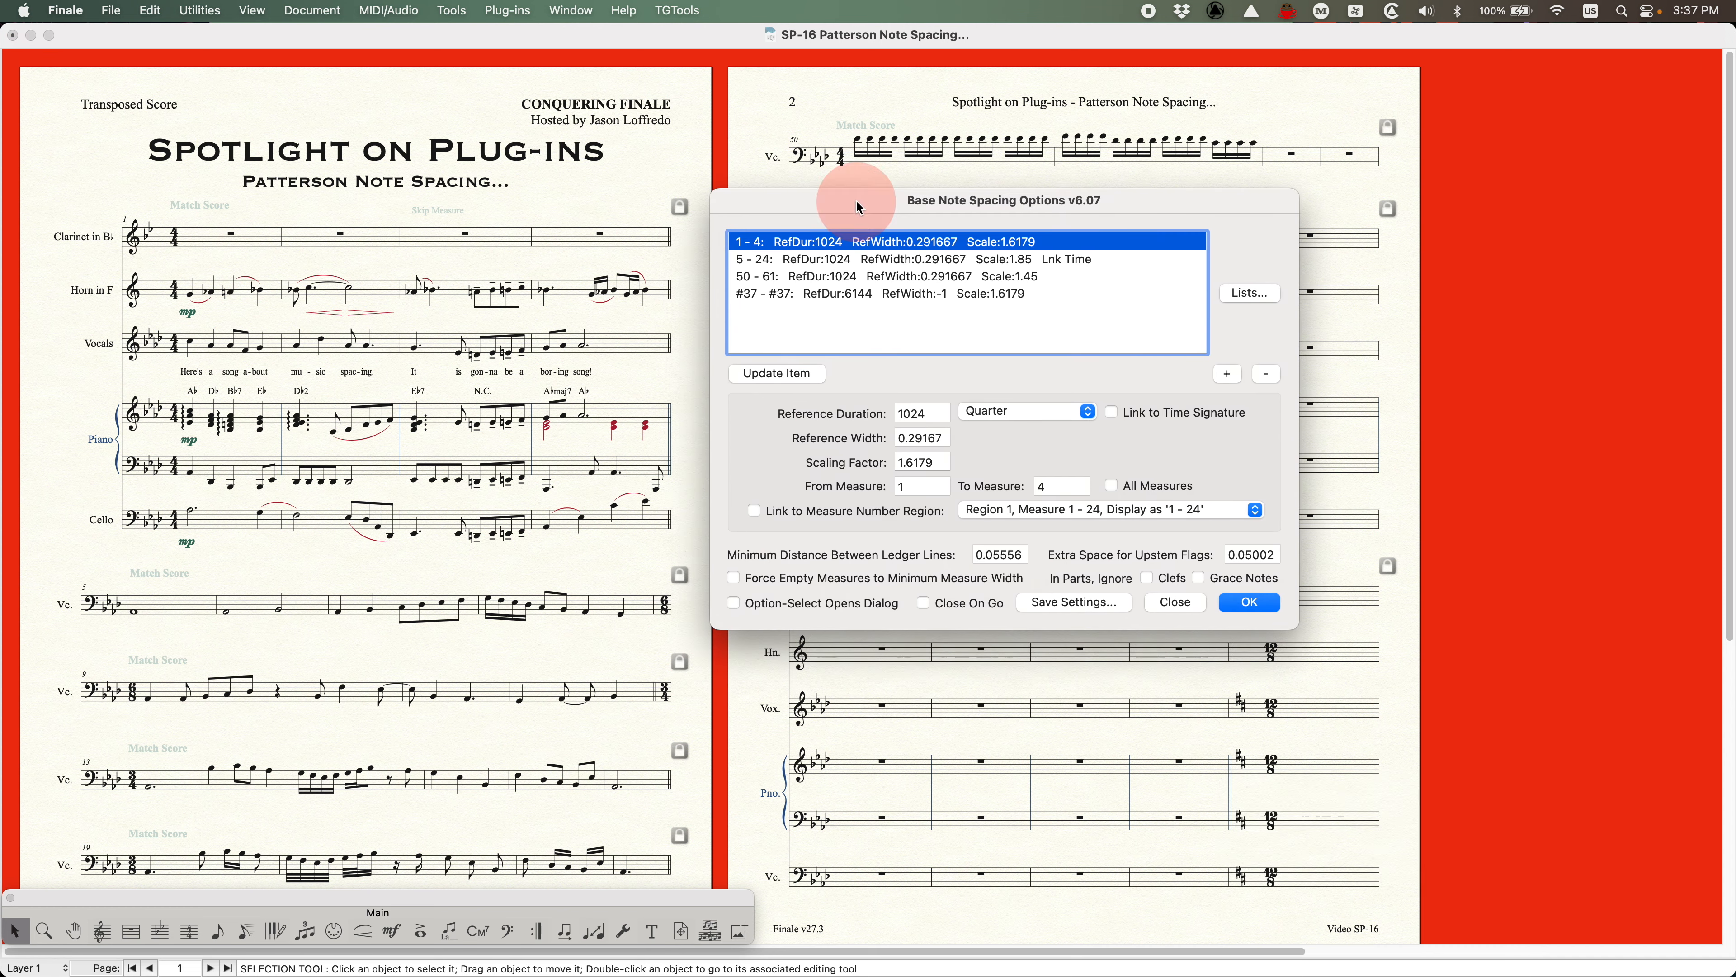
{"action": "key", "text": "super+1"}
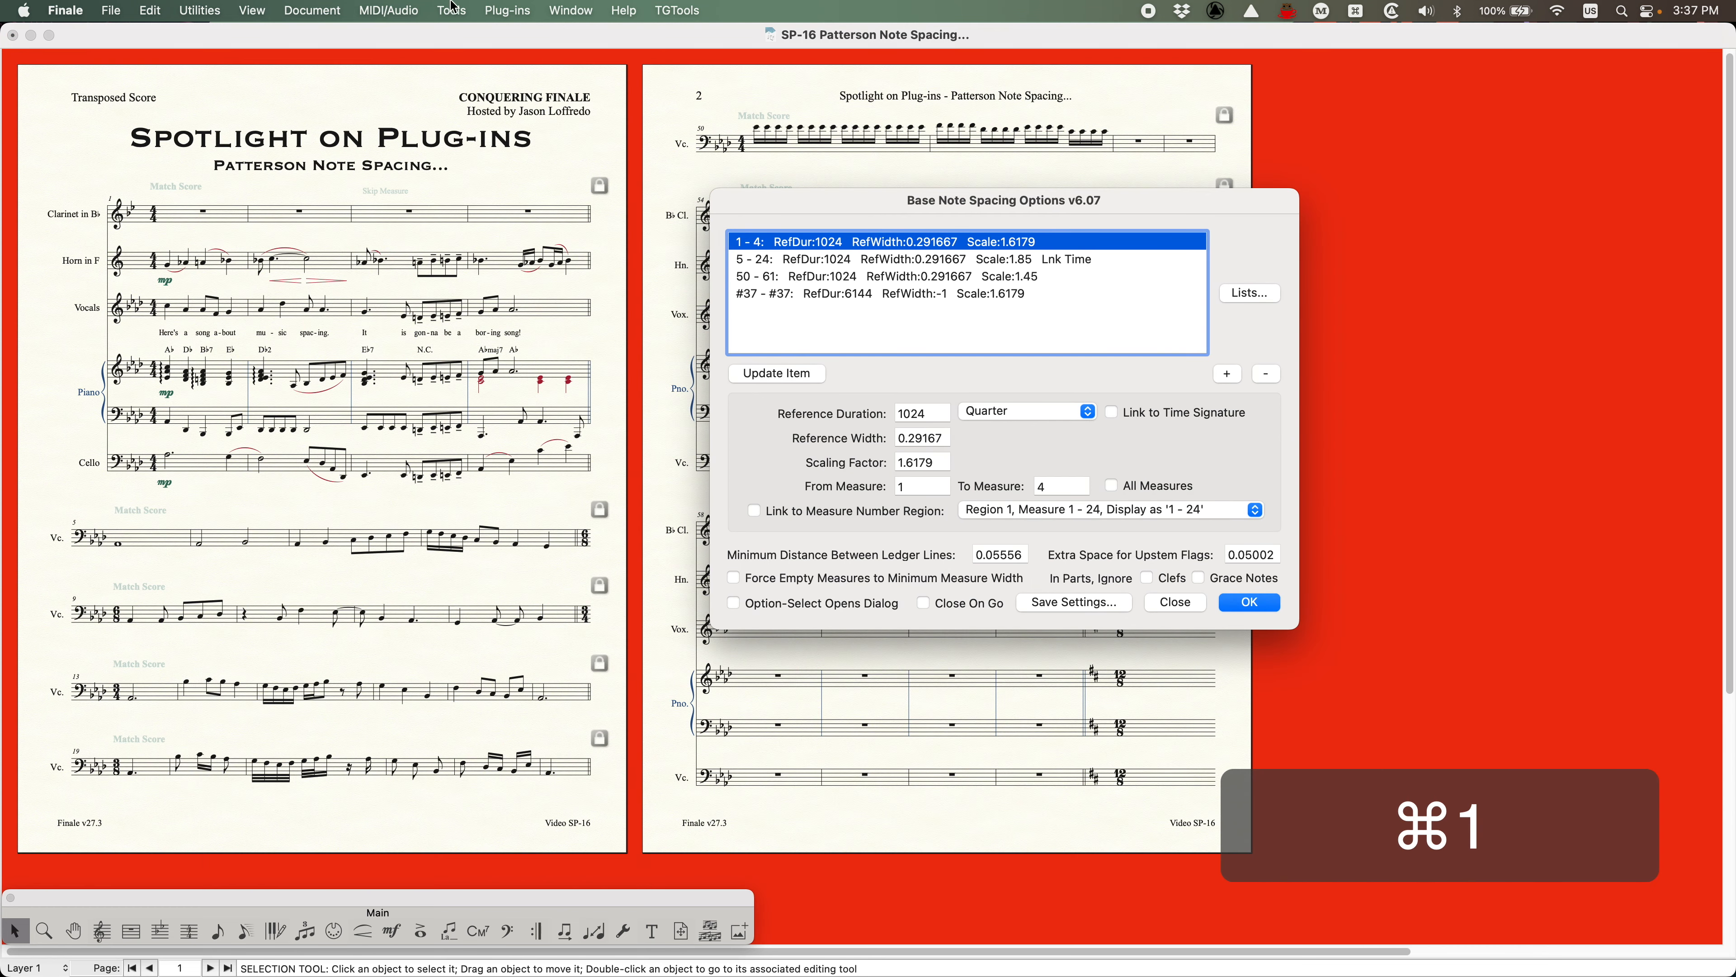
{"action": "left_click", "coordinate": [356, 88]}
{"action": "left_click", "coordinate": [889, 195]}
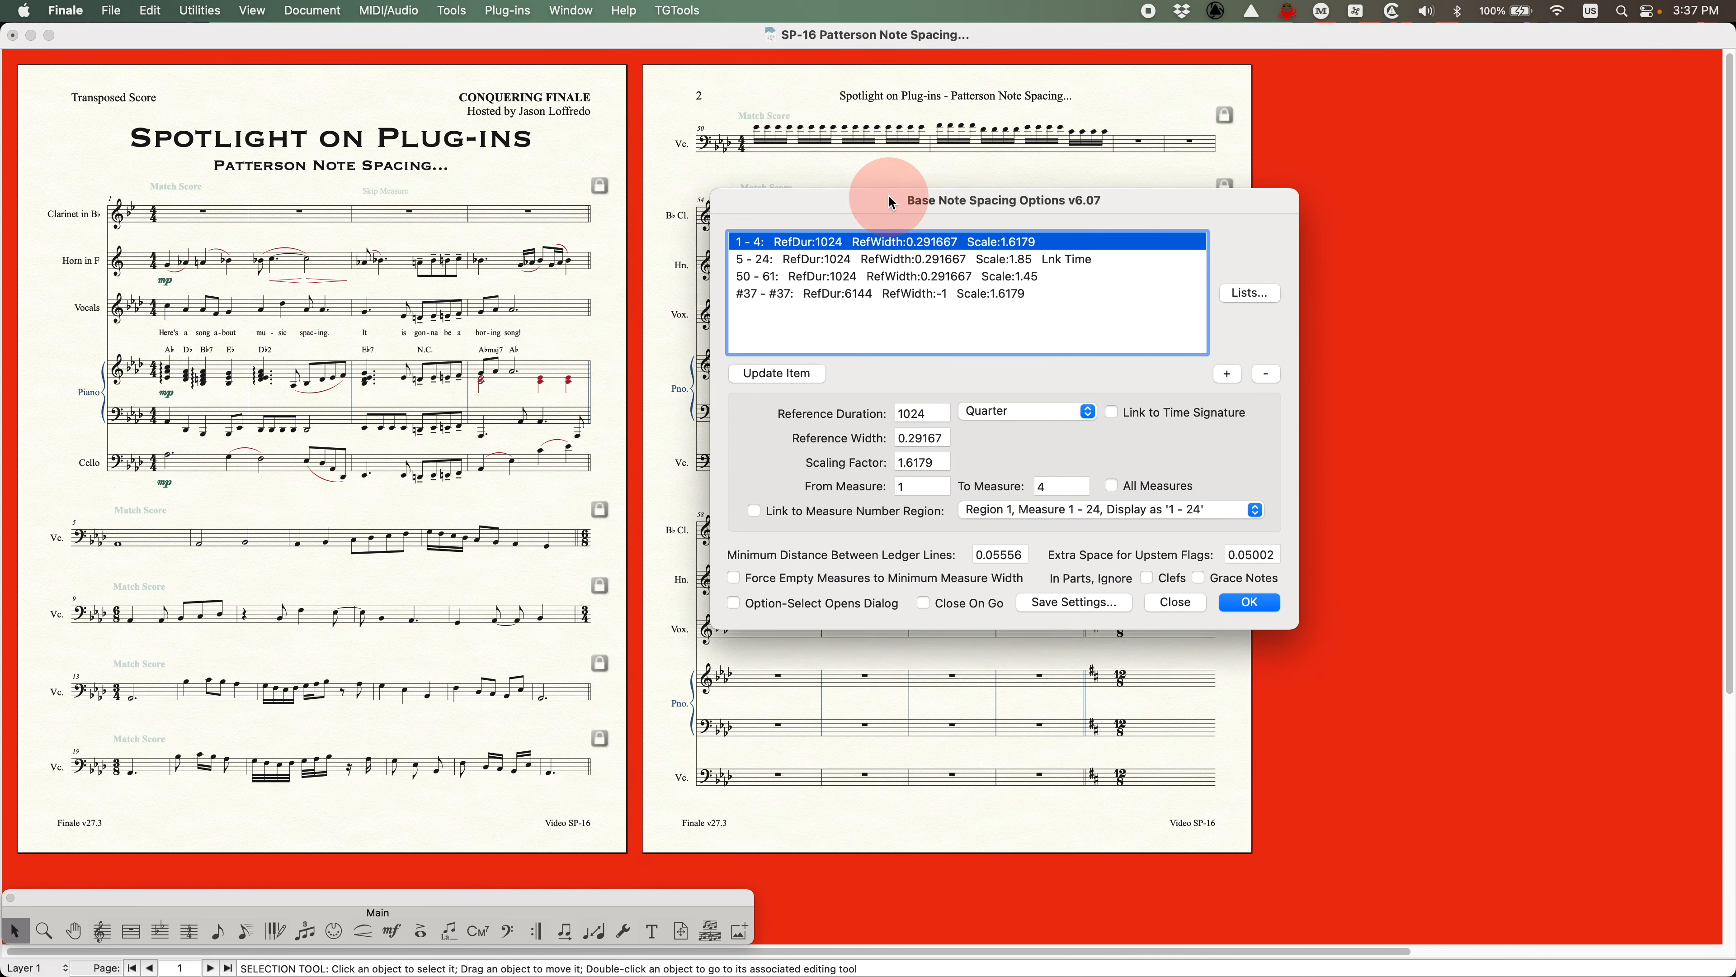
{"action": "left_click_drag", "start_coordinate": [888, 195], "coordinate": [875, 199]}
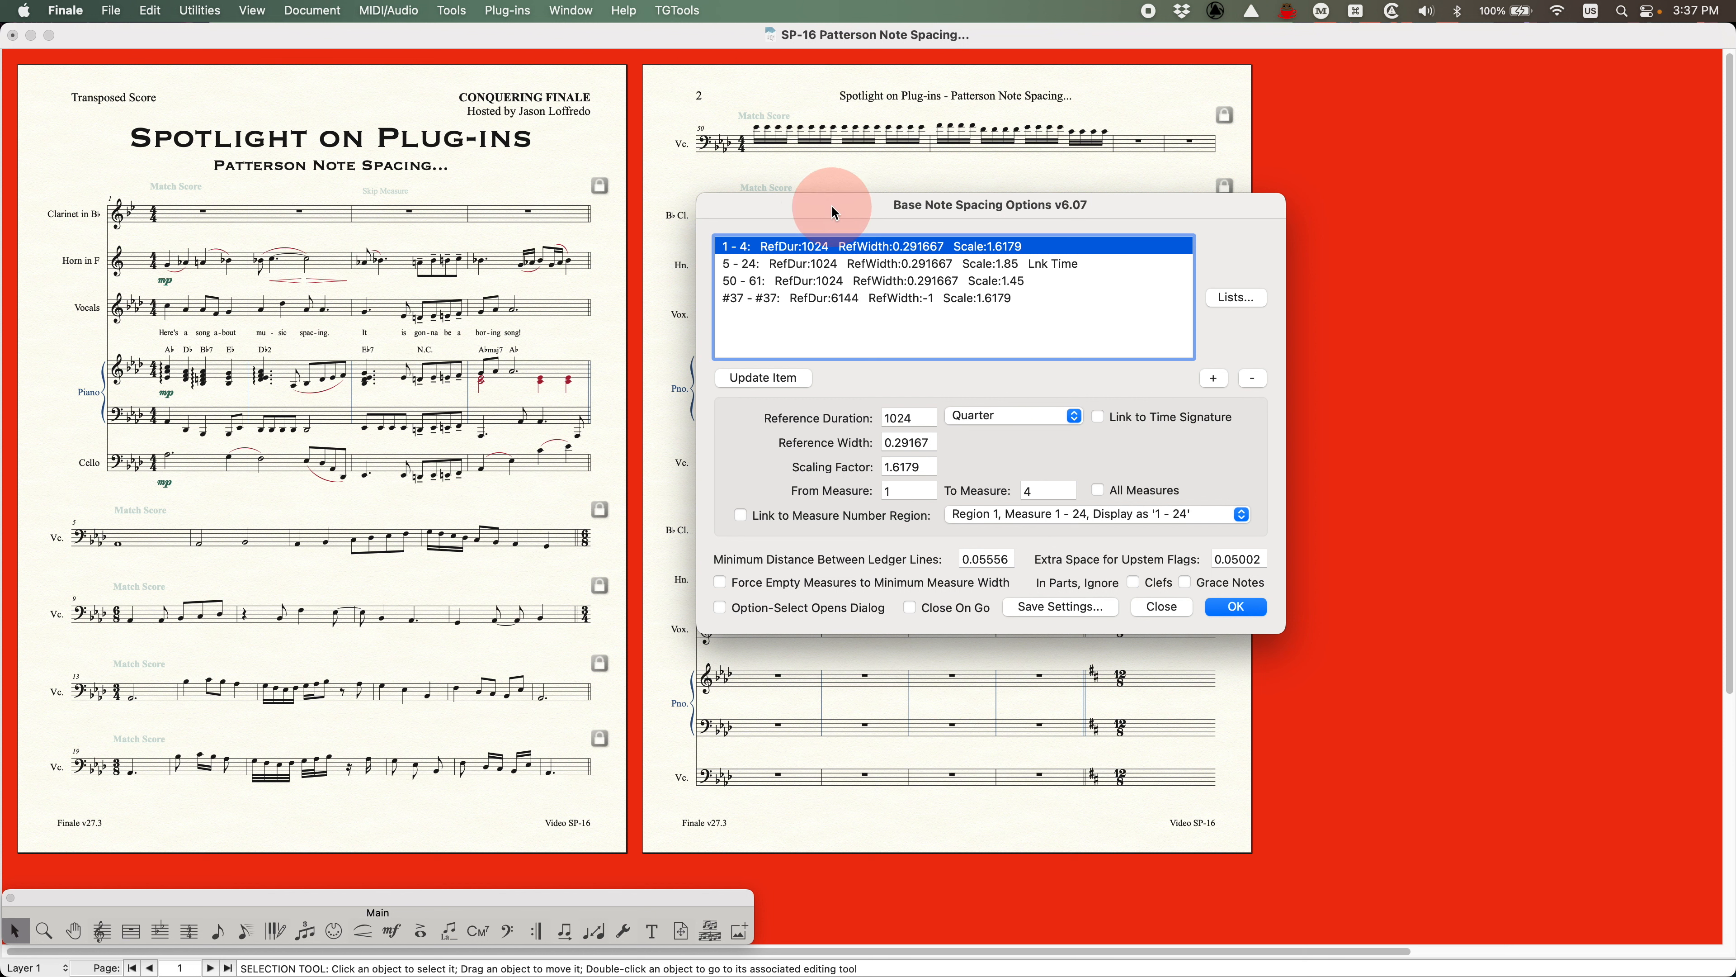
{"action": "mouse_move", "coordinate": [833, 202]}
{"action": "left_mouse_down"}
{"action": "mouse_move", "coordinate": [788, 229]}
{"action": "mouse_move", "coordinate": [825, 225]}
{"action": "left_mouse_up"}
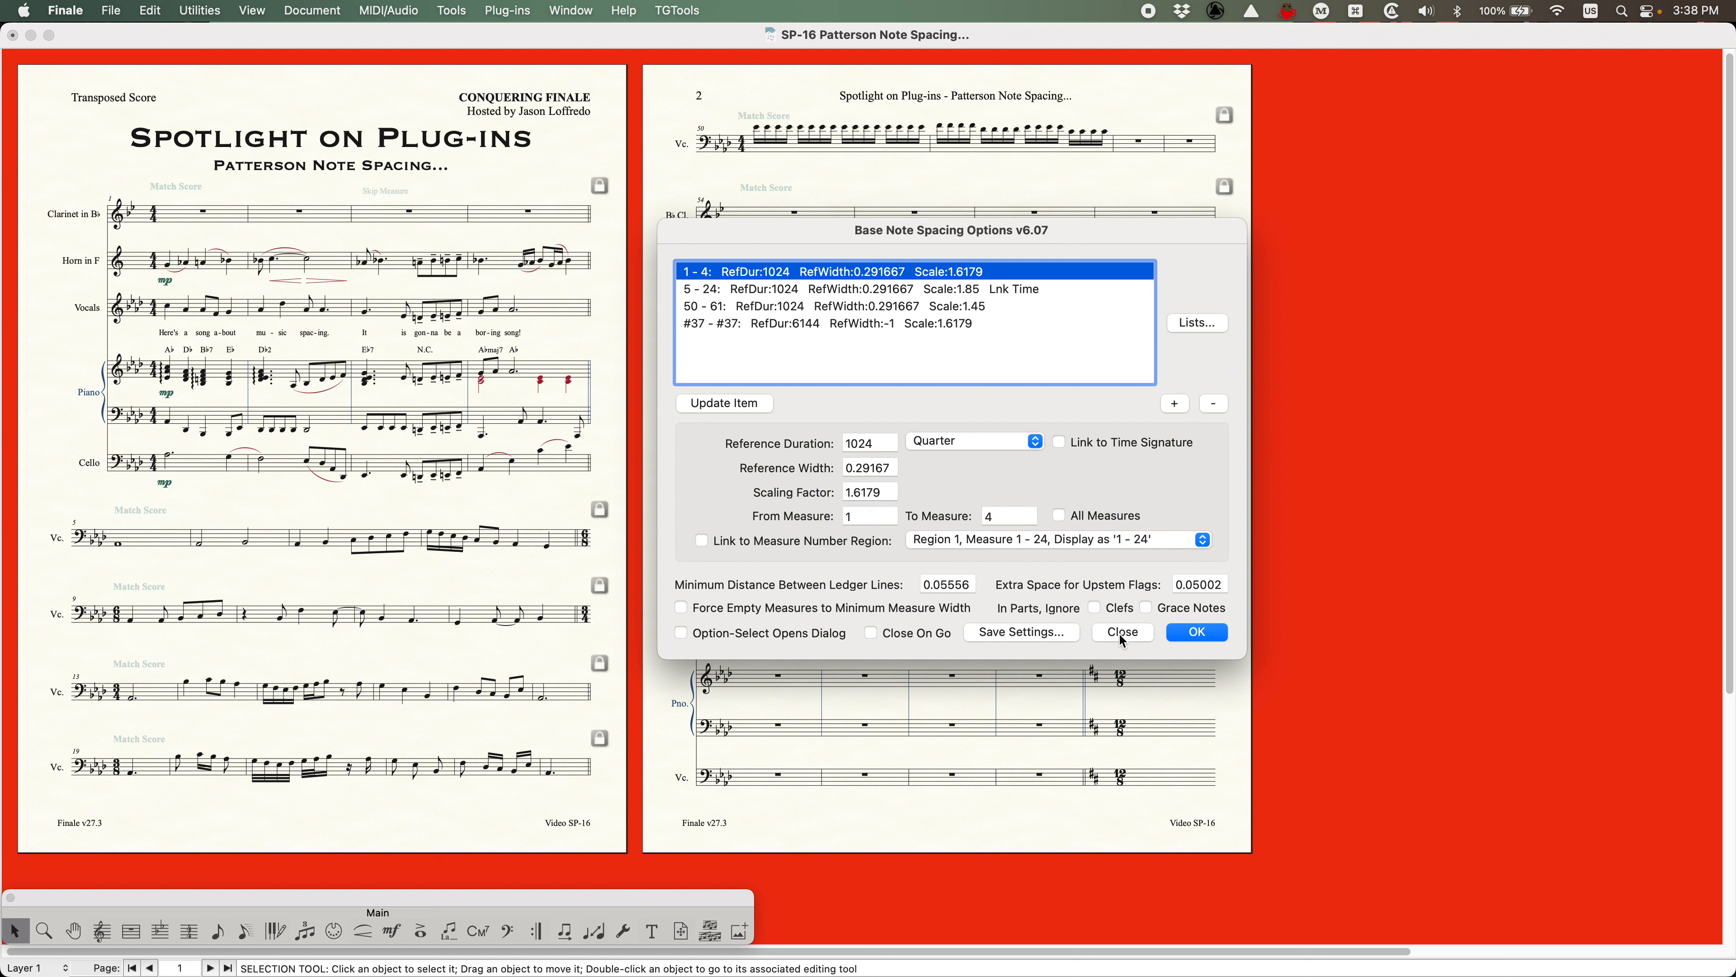
{"action": "left_click_drag", "start_coordinate": [786, 231], "coordinate": [759, 244]}
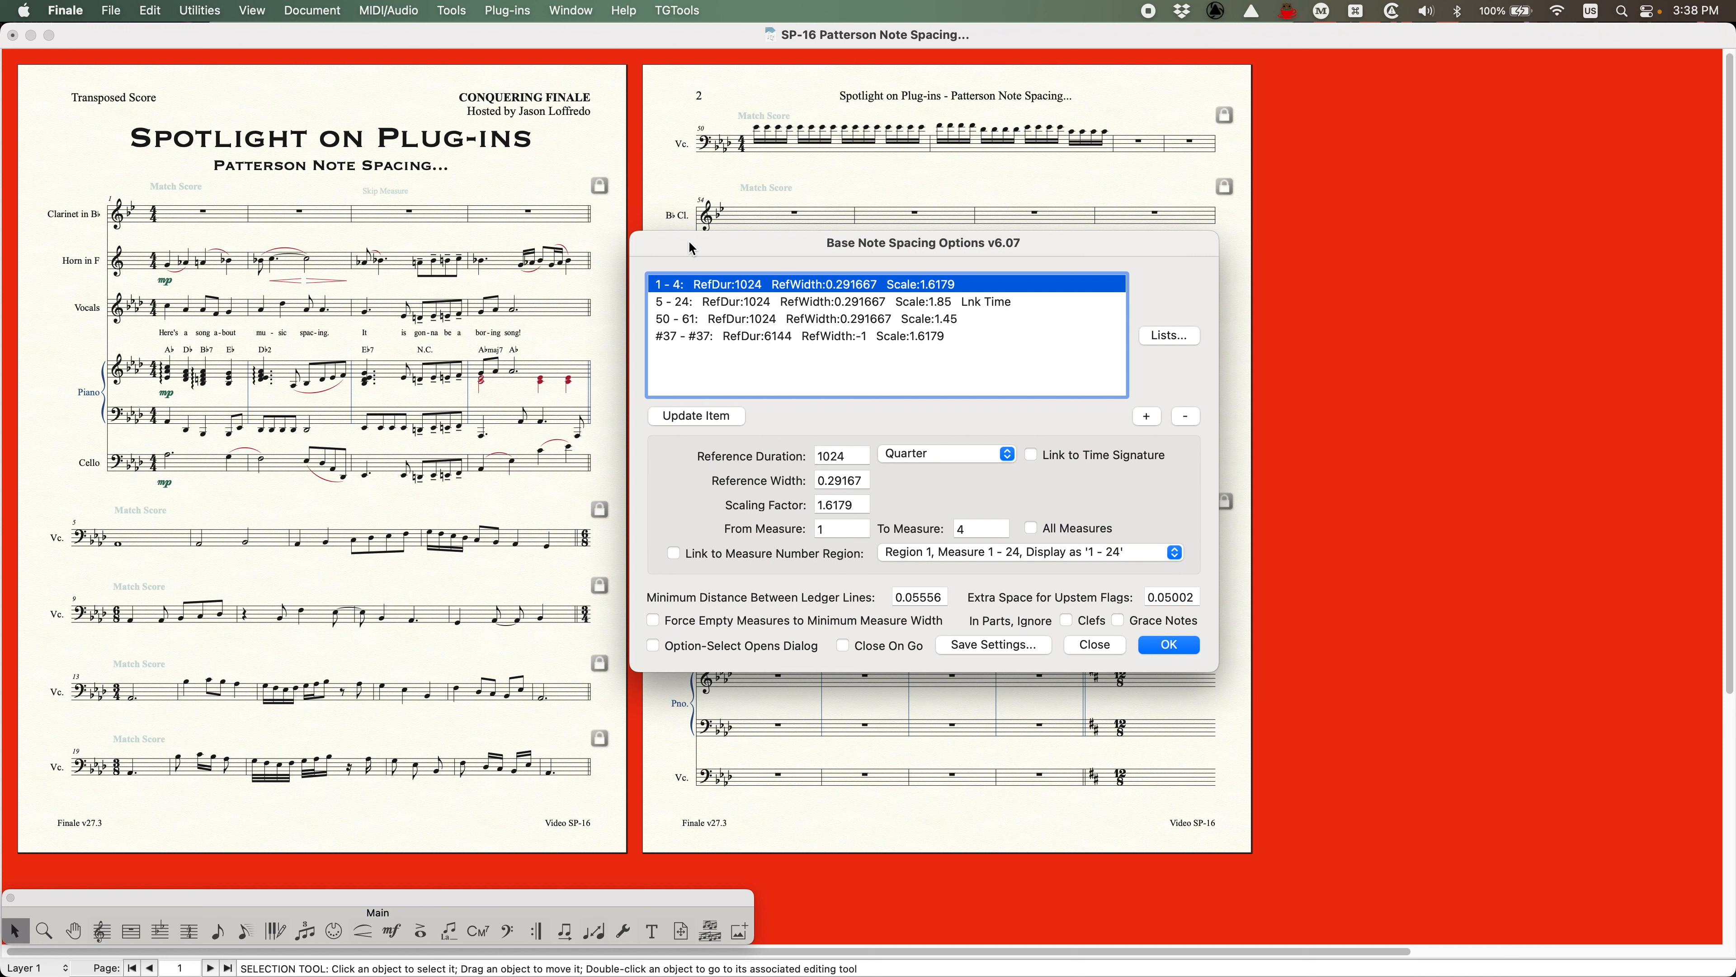
{"action": "left_click_drag", "start_coordinate": [692, 248], "coordinate": [694, 249]}
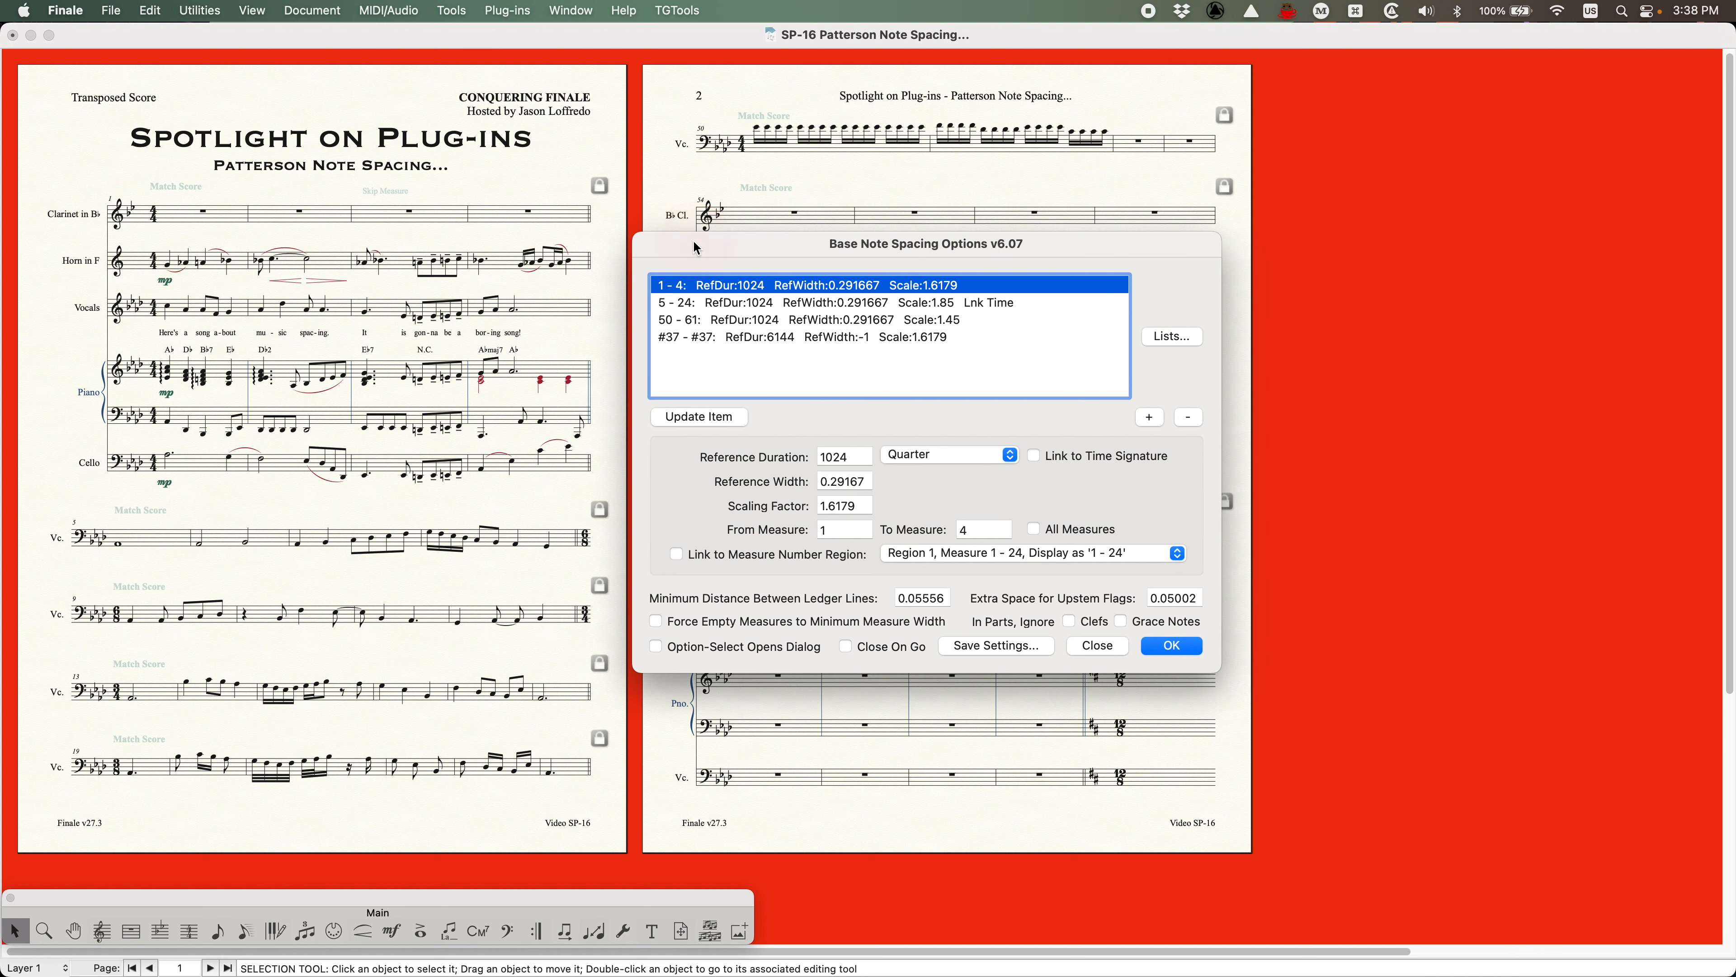